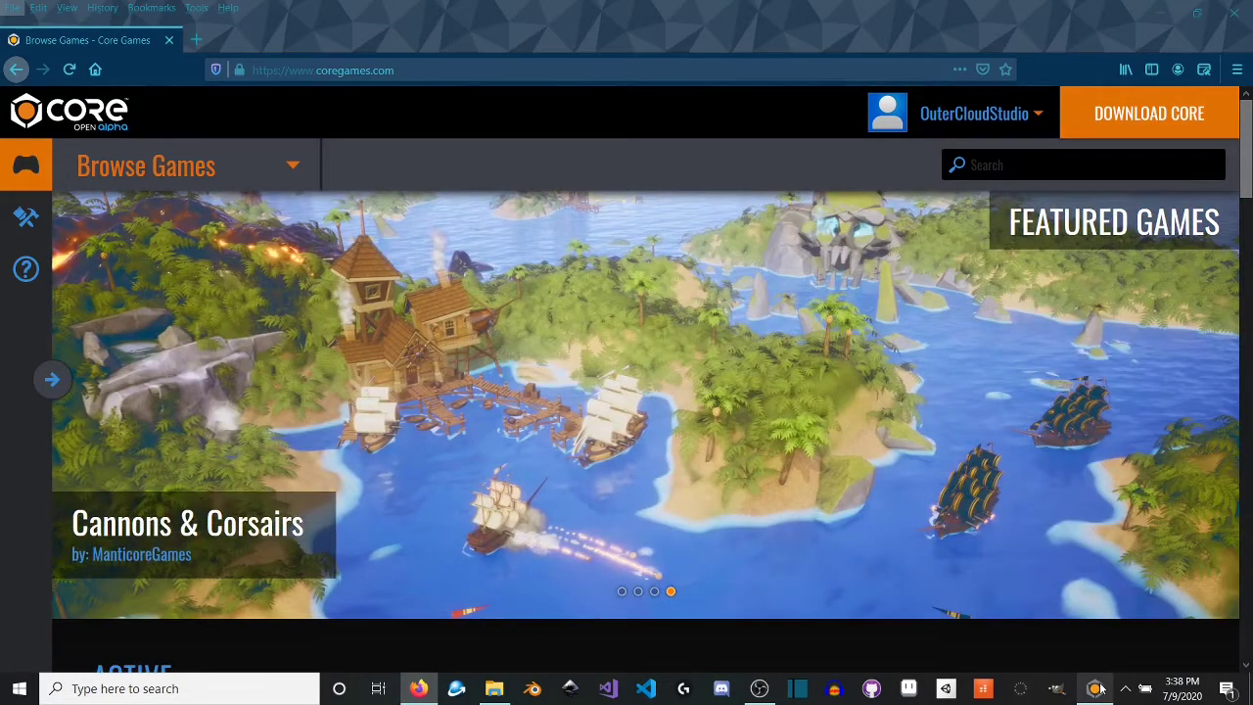
Step: Switch to the Core launcher, view the Farmers' Market game page and return to the game list
mouse_move(1098, 688)
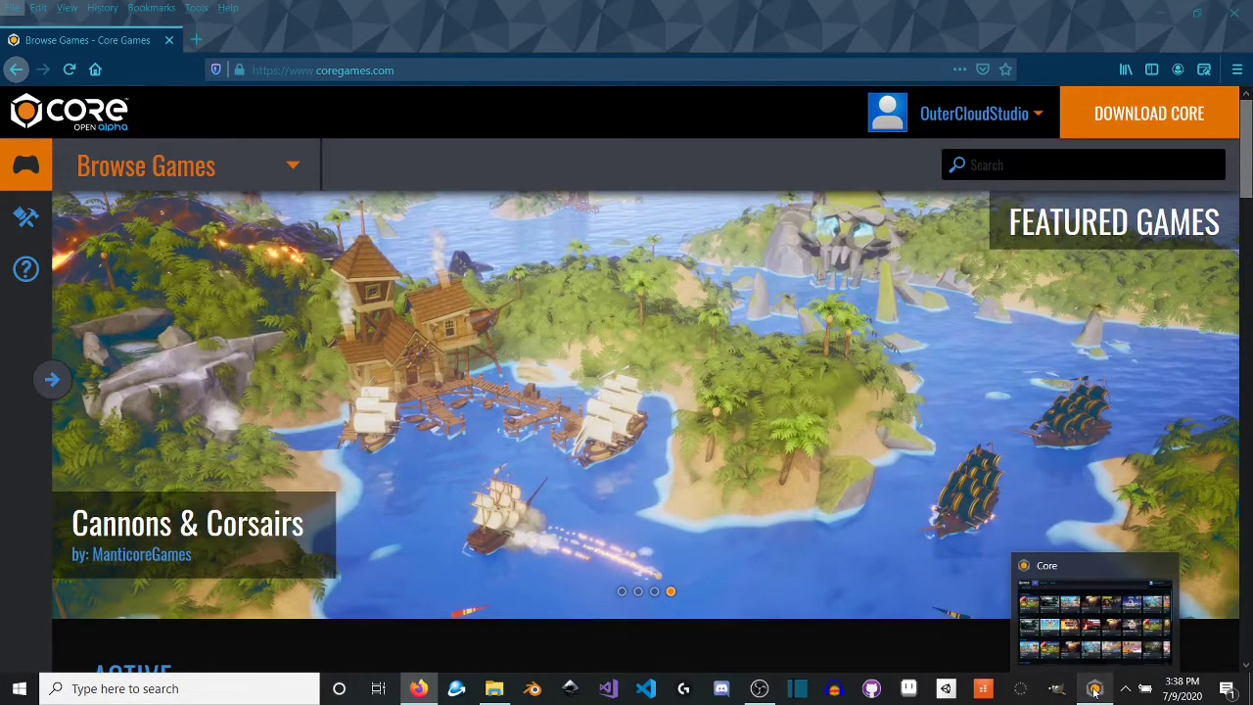
click(1095, 692)
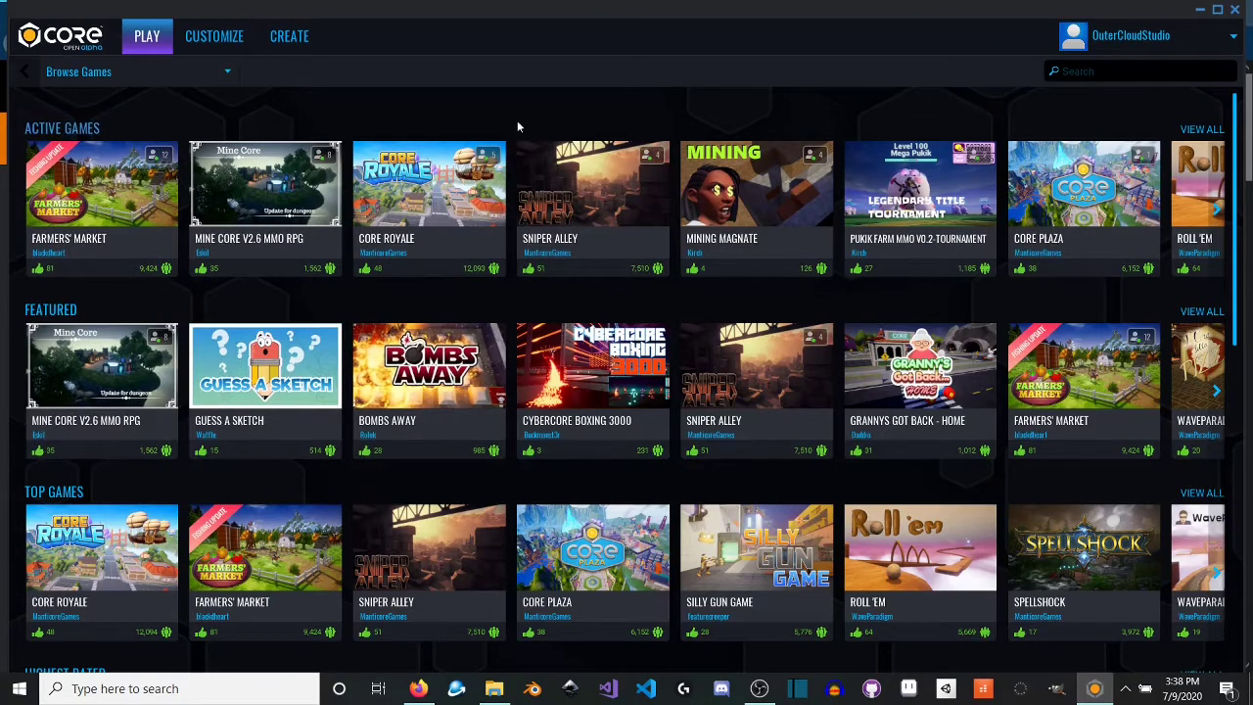
click(145, 225)
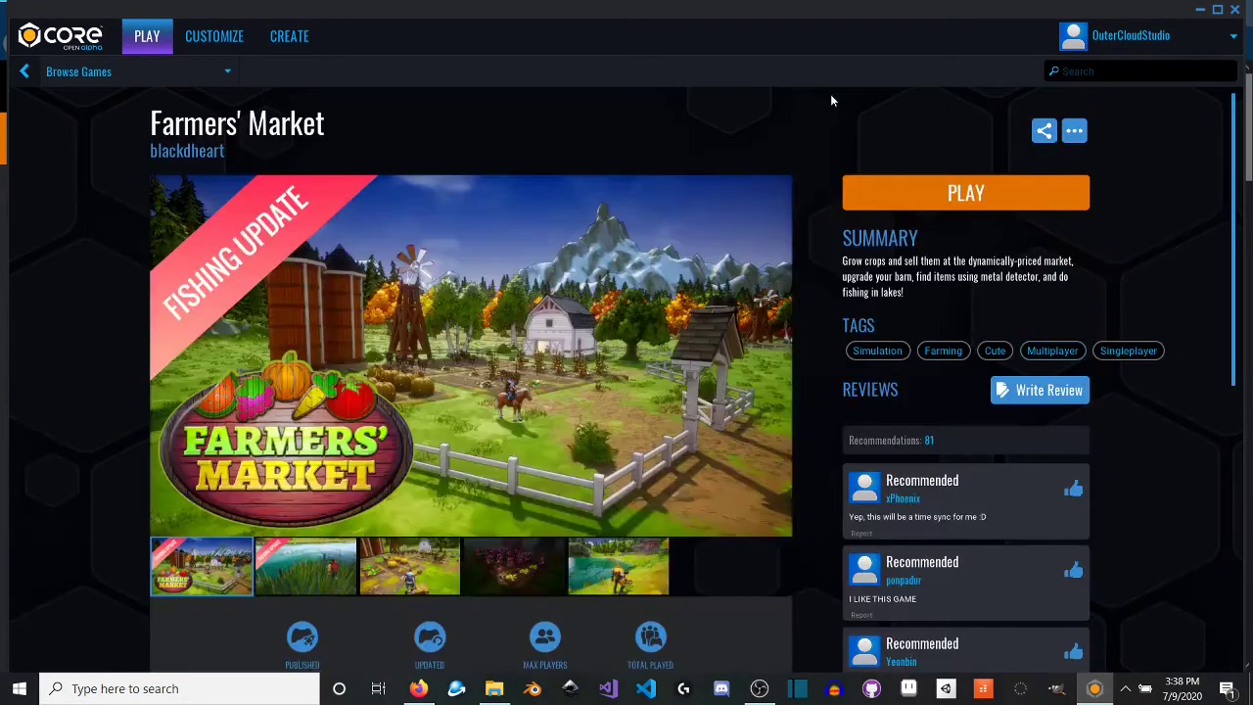
click(25, 71)
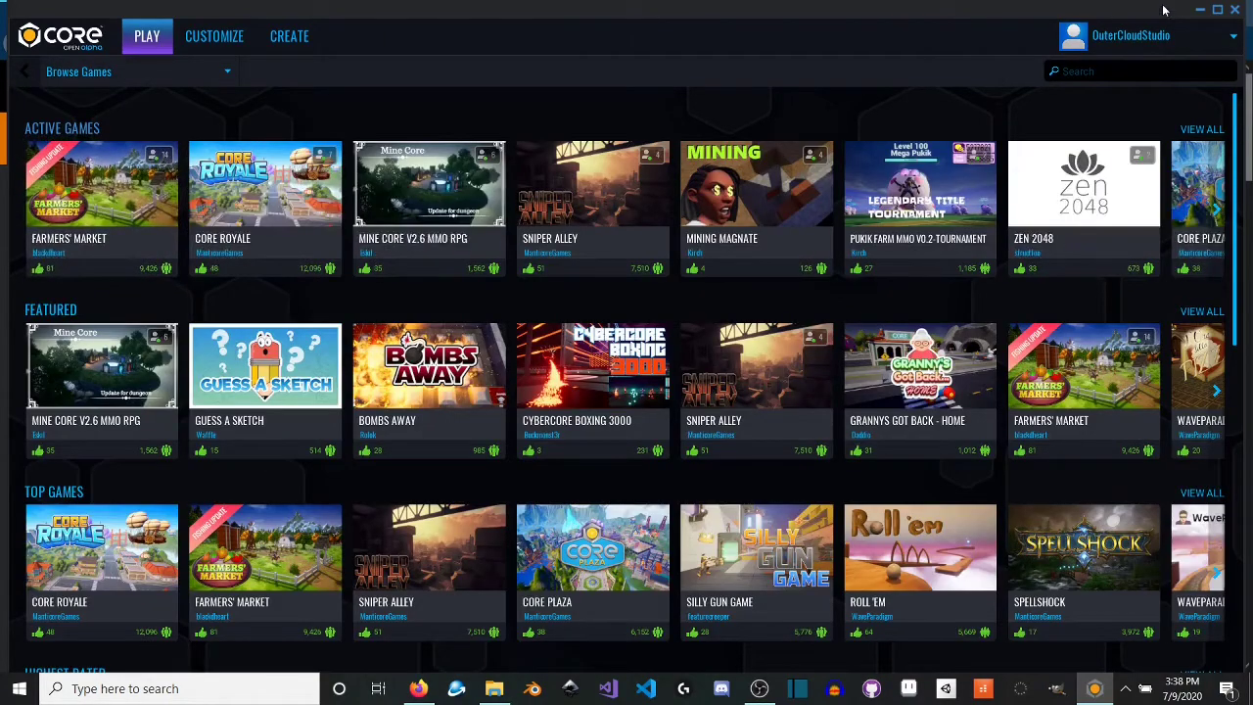
Step: Look through the character, mount and emote customization options and view the list of own projects
click(221, 44)
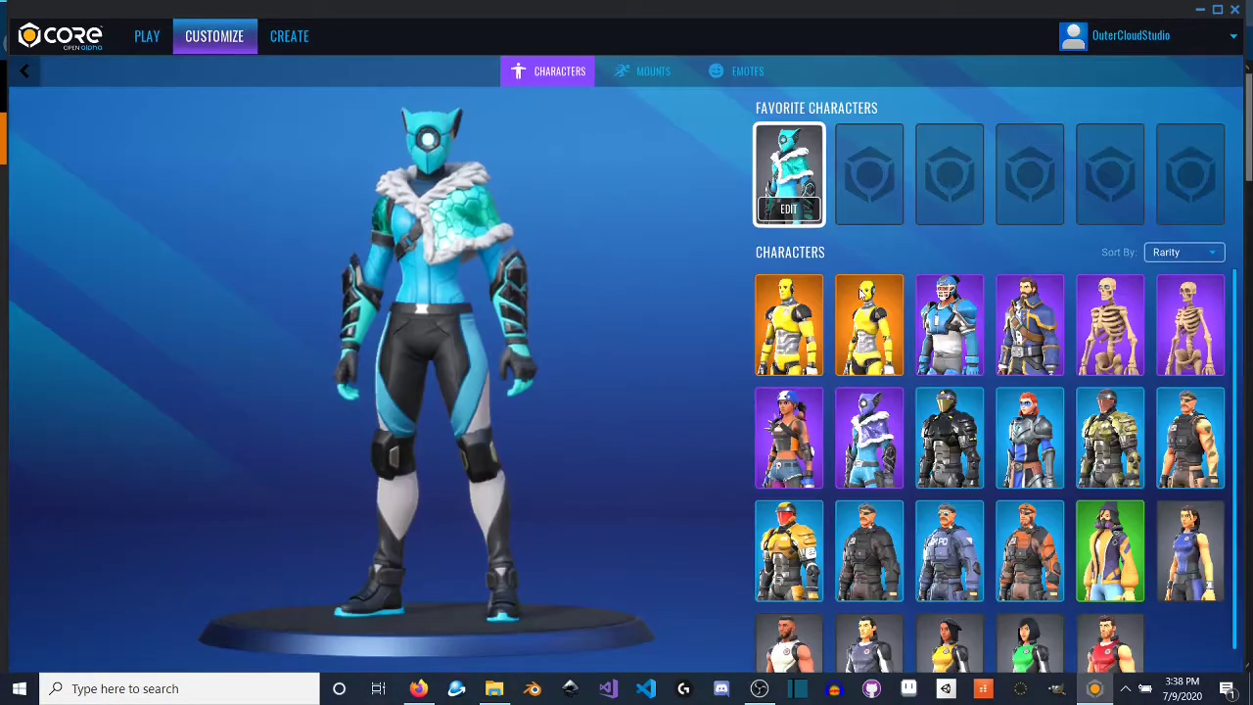
click(644, 71)
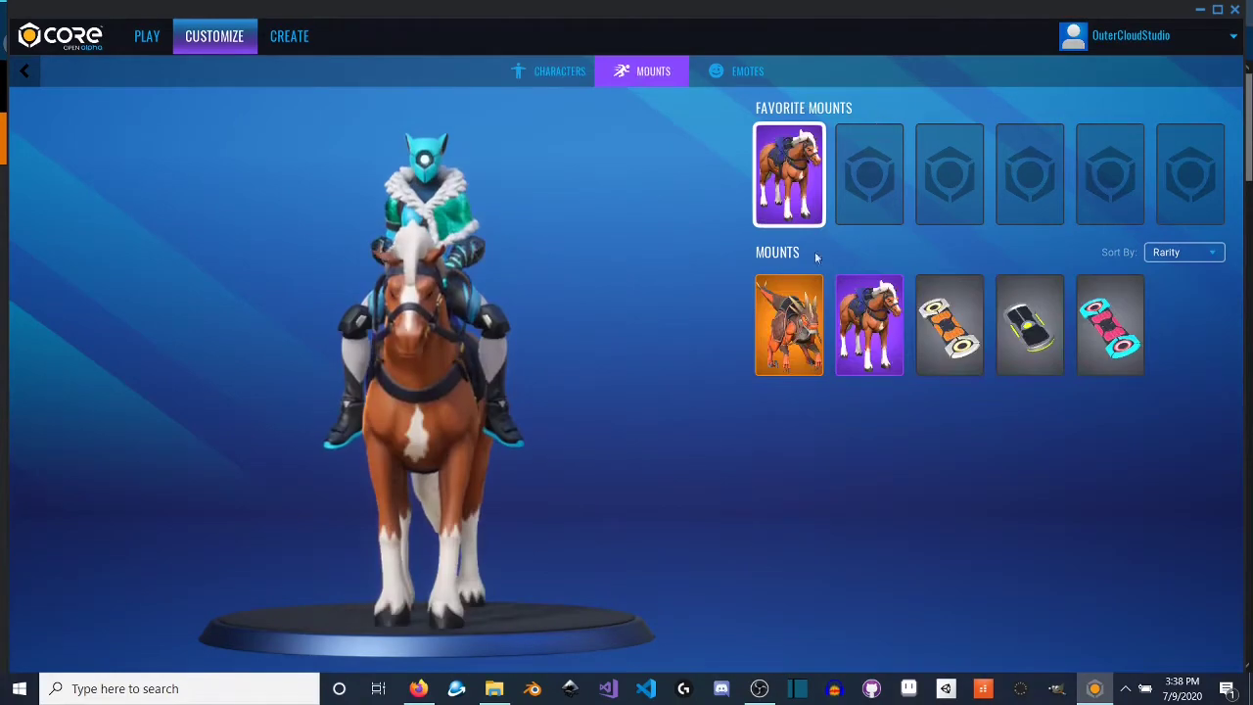
click(723, 66)
click(541, 64)
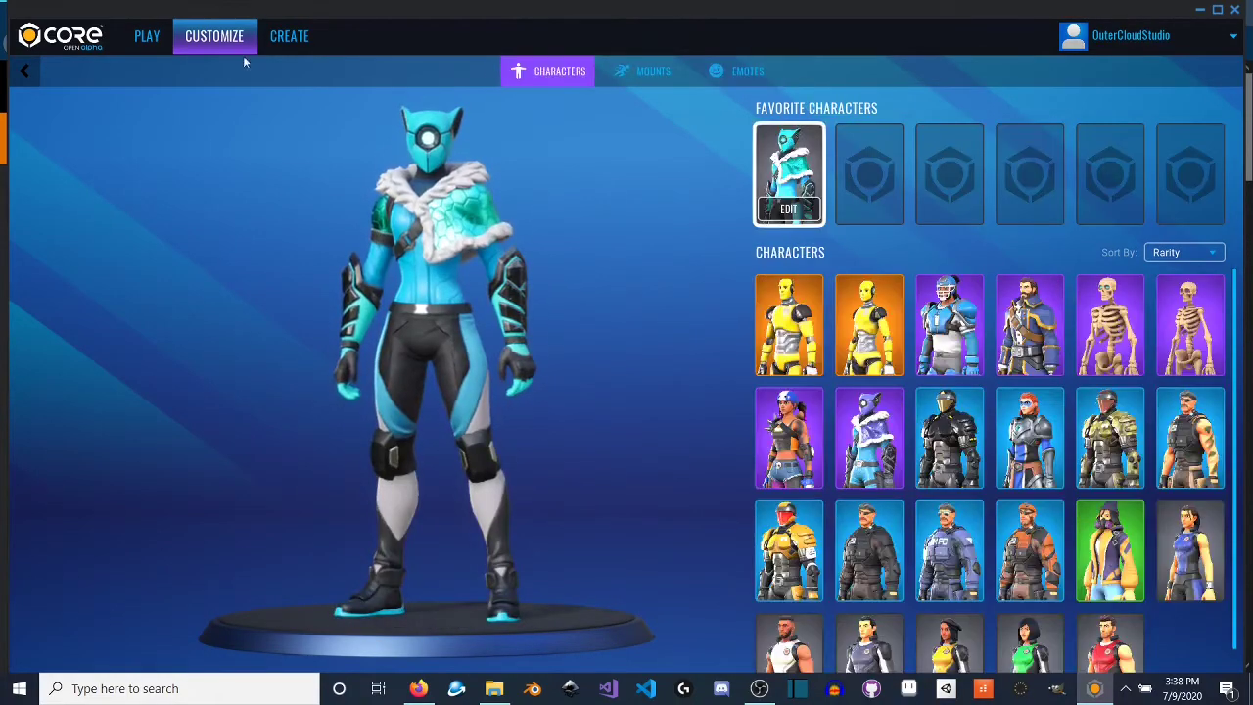
click(153, 41)
click(289, 37)
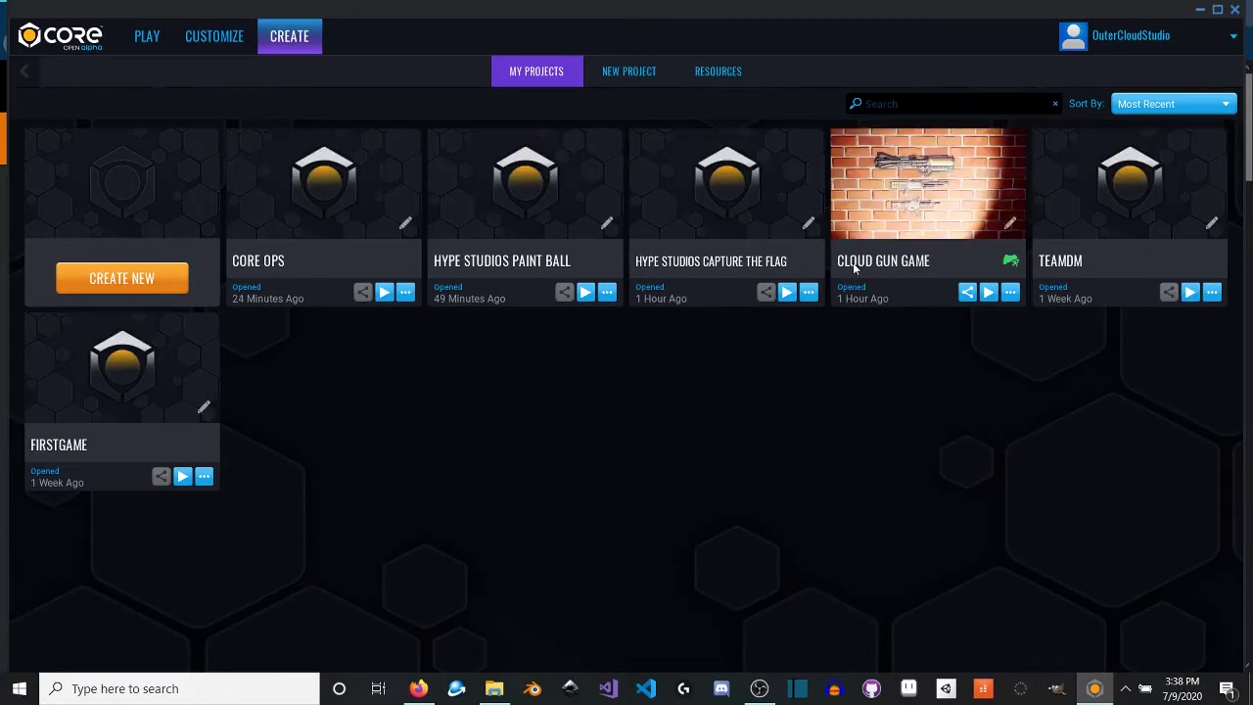
Step: Search the published games for "hype" and launch Hype Studio: Gungame
click(146, 36)
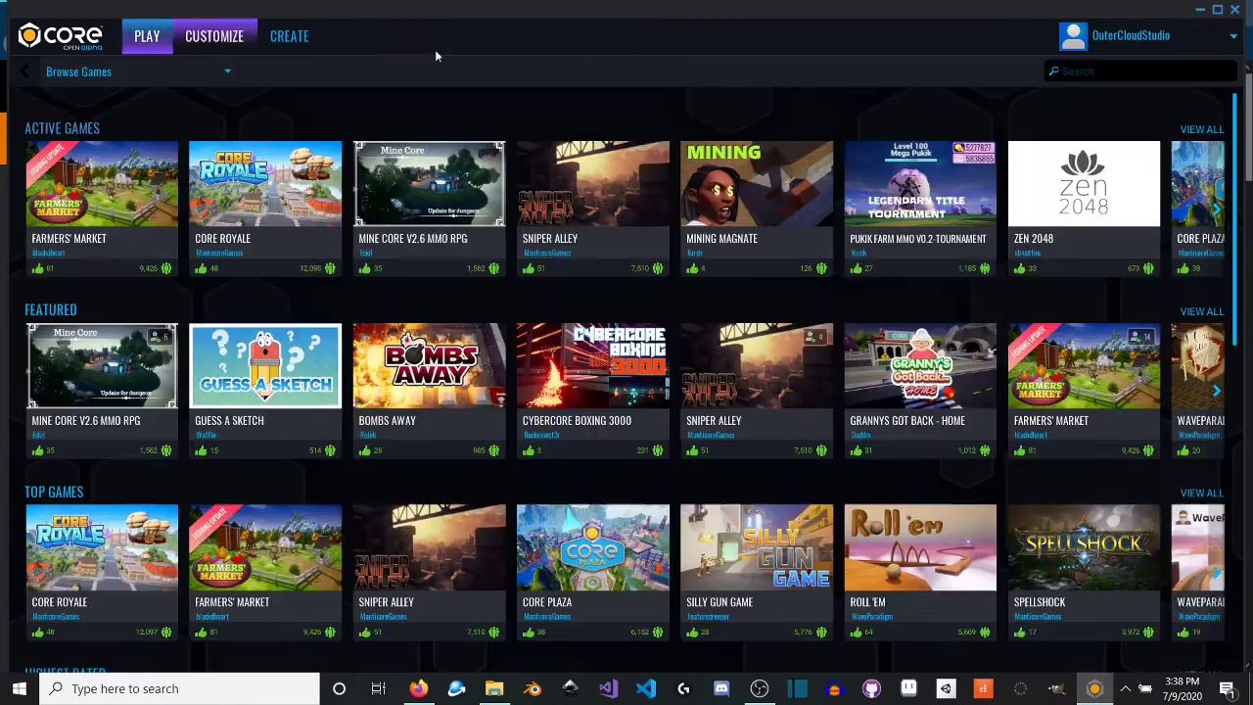
click(1109, 78)
text(hyo)
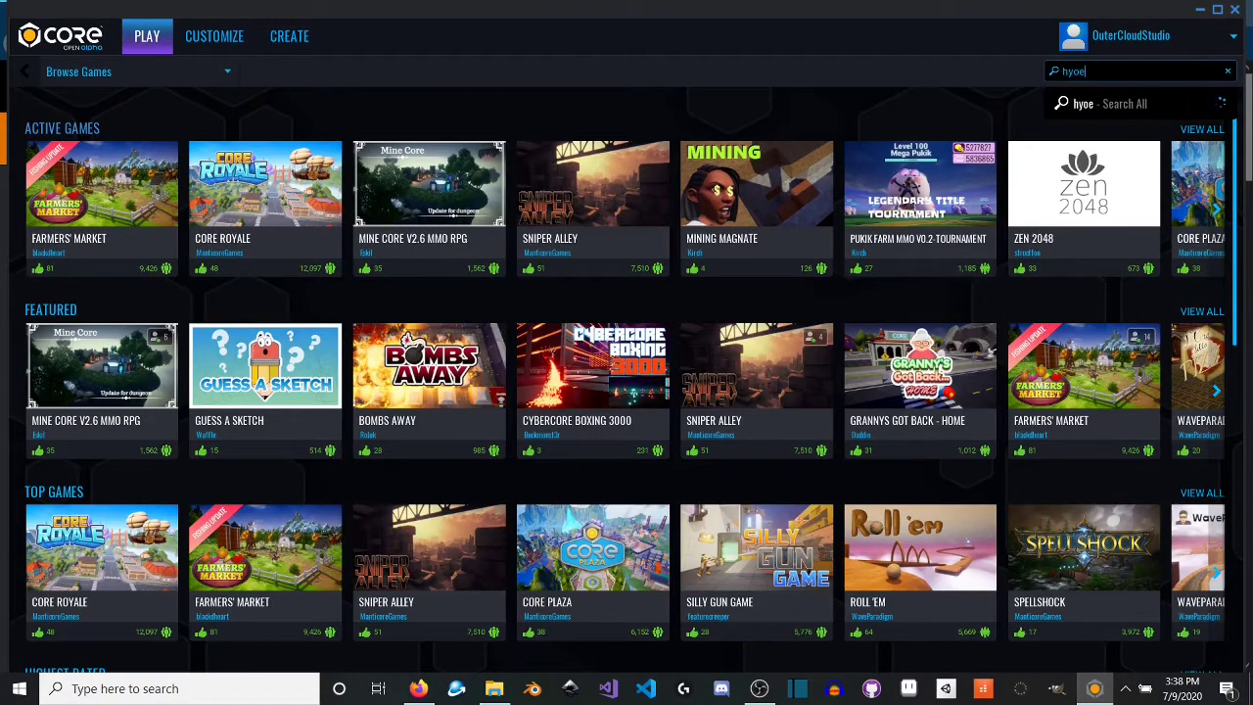
key(BackSpace)
text(pe)
key(Return)
right_click(1112, 68)
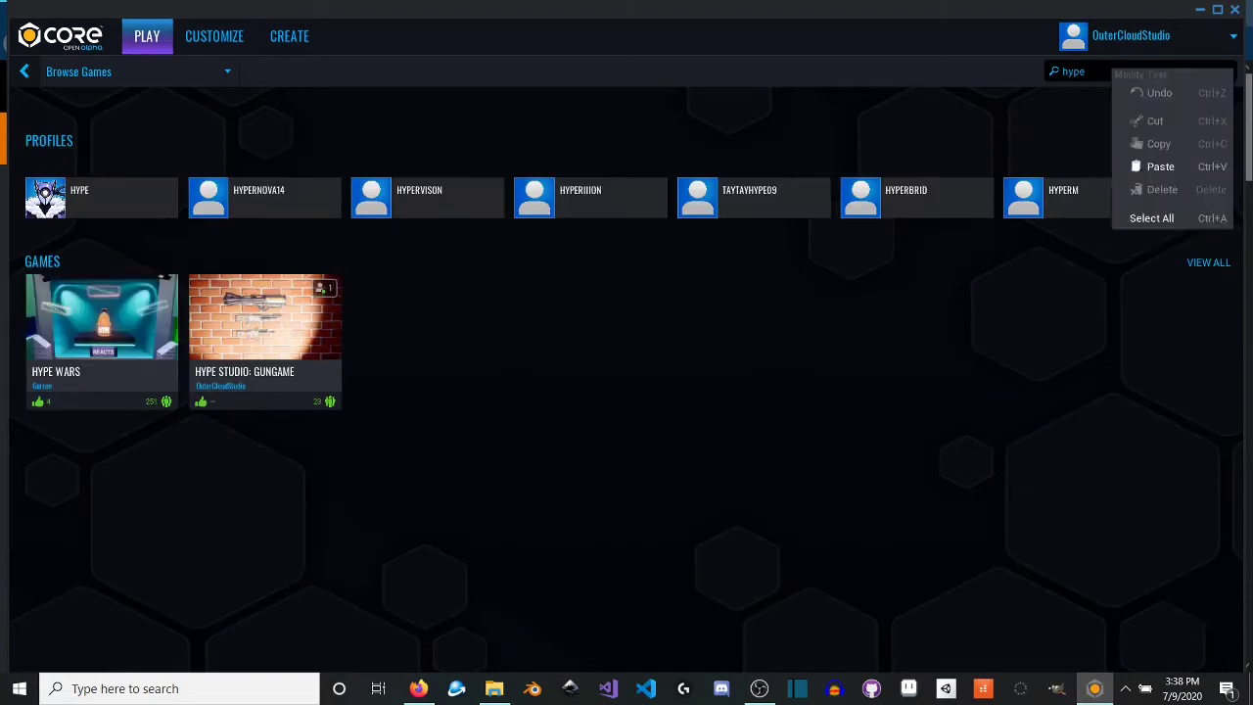
key(Escape)
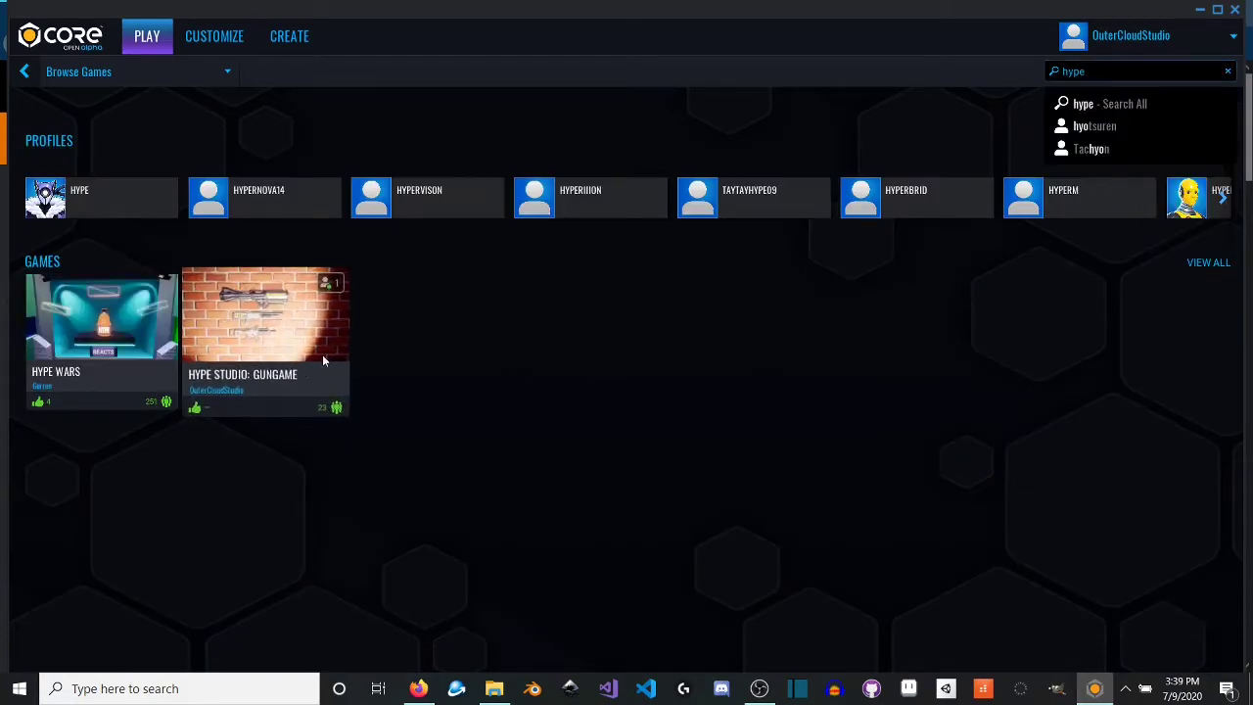
click(265, 334)
click(945, 194)
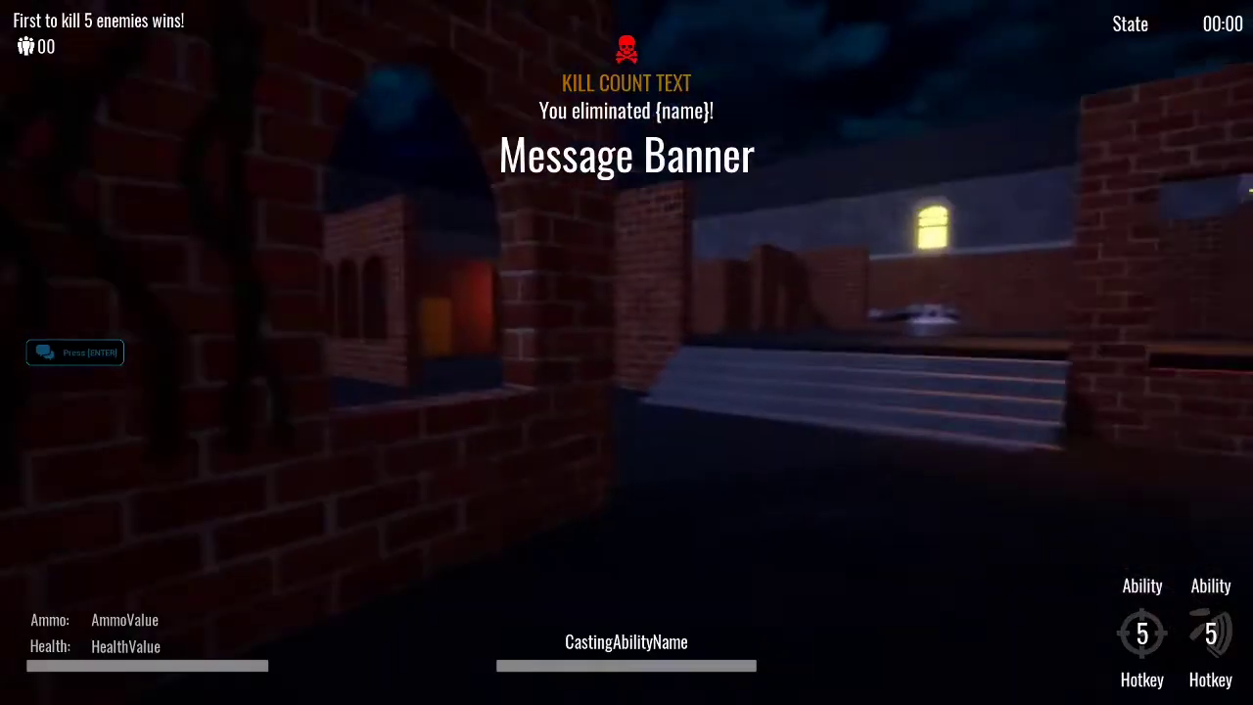
Step: Explore the brick-walled Gungame map on foot, moving around the turret and the stairs near it
key(w)
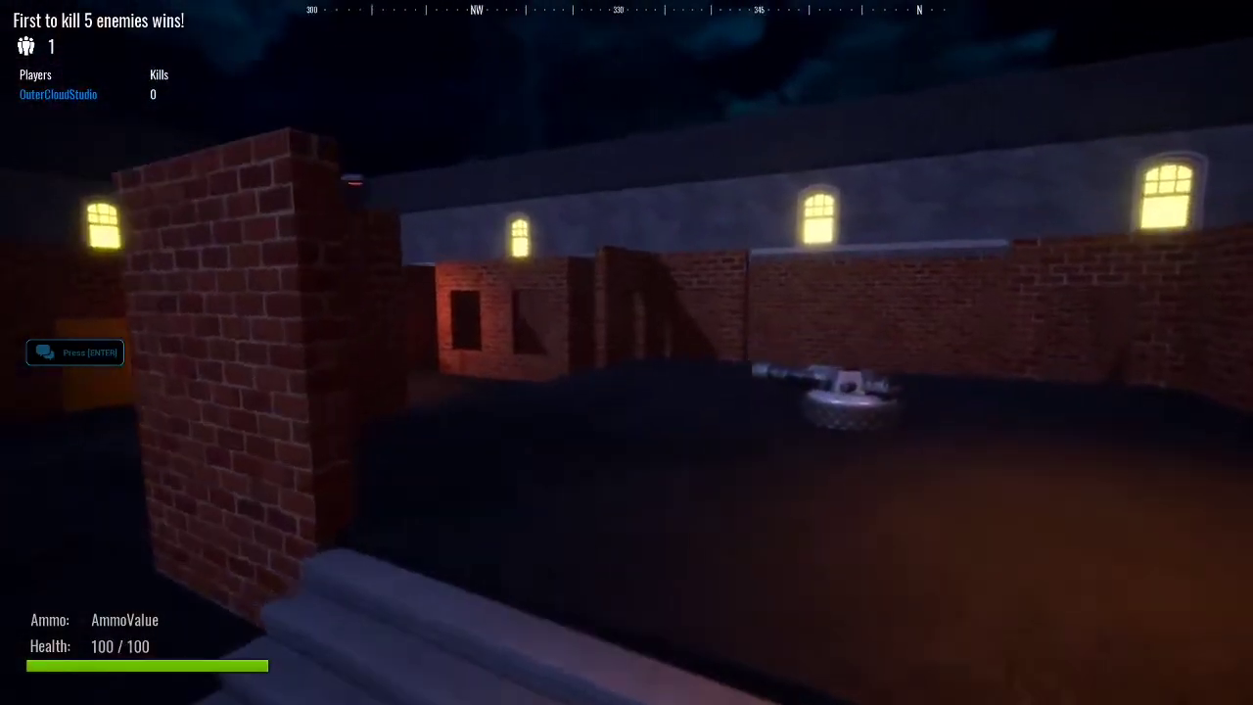
key(w)
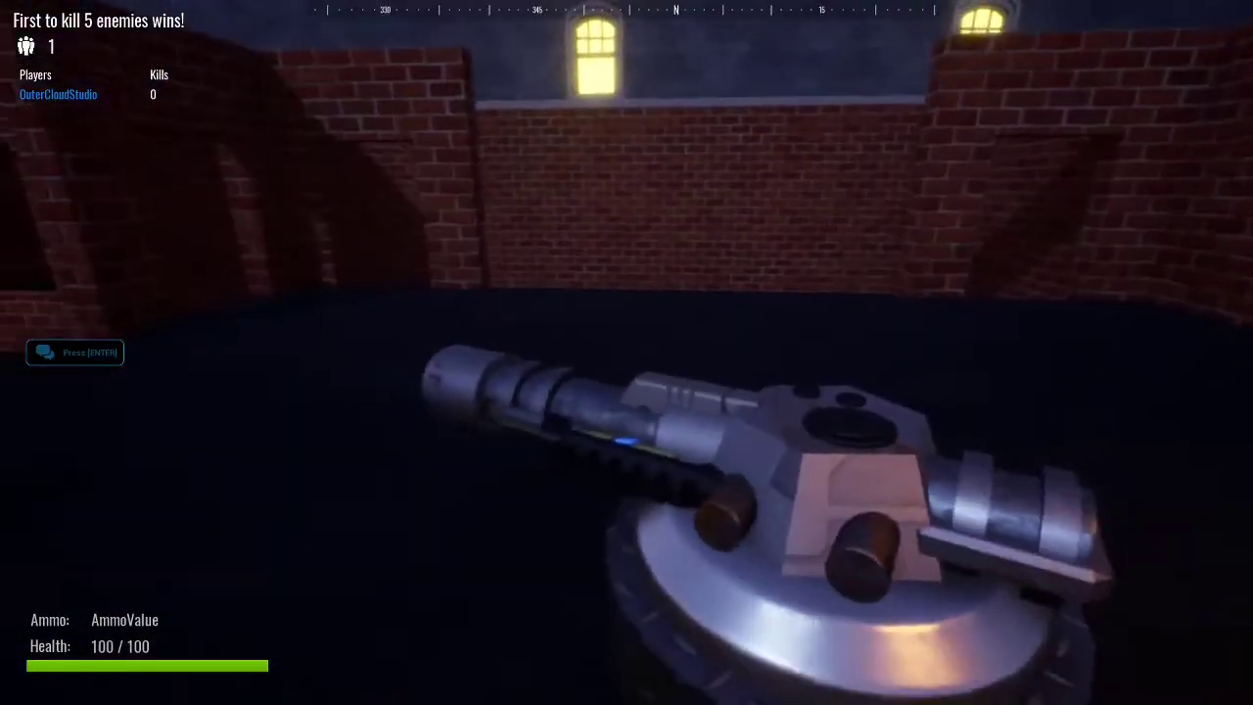
key(a)
key(w)
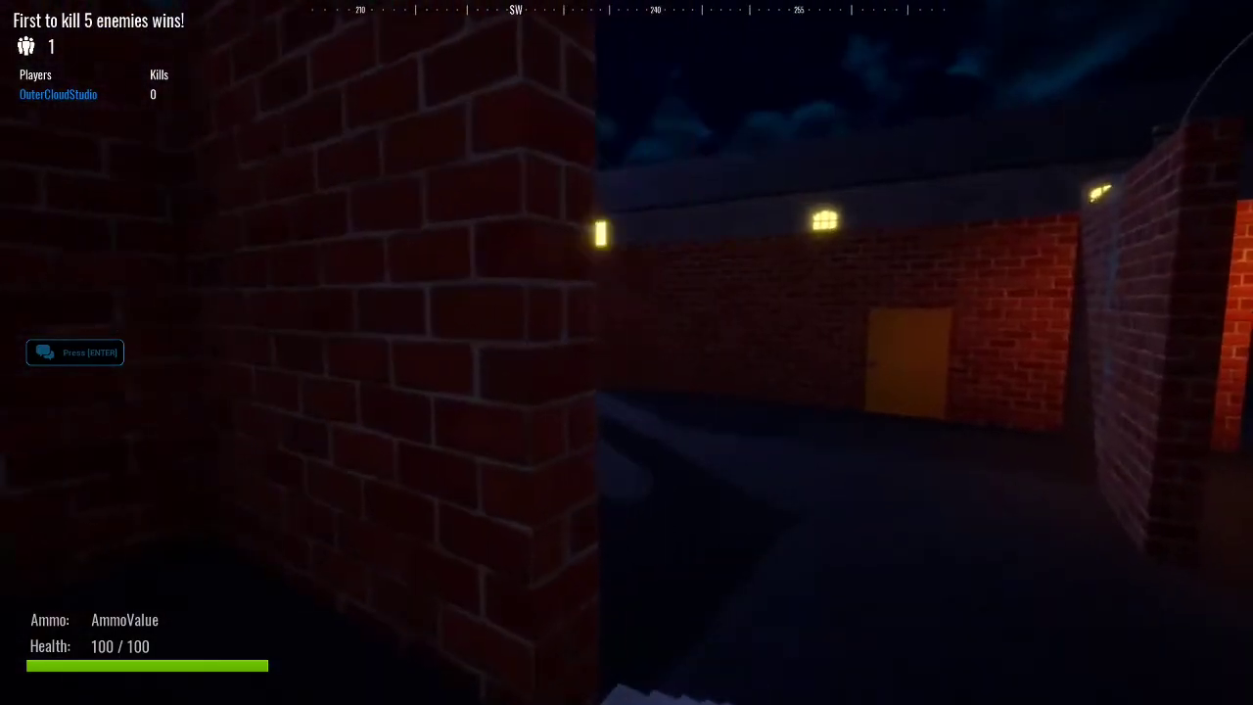
key(w)
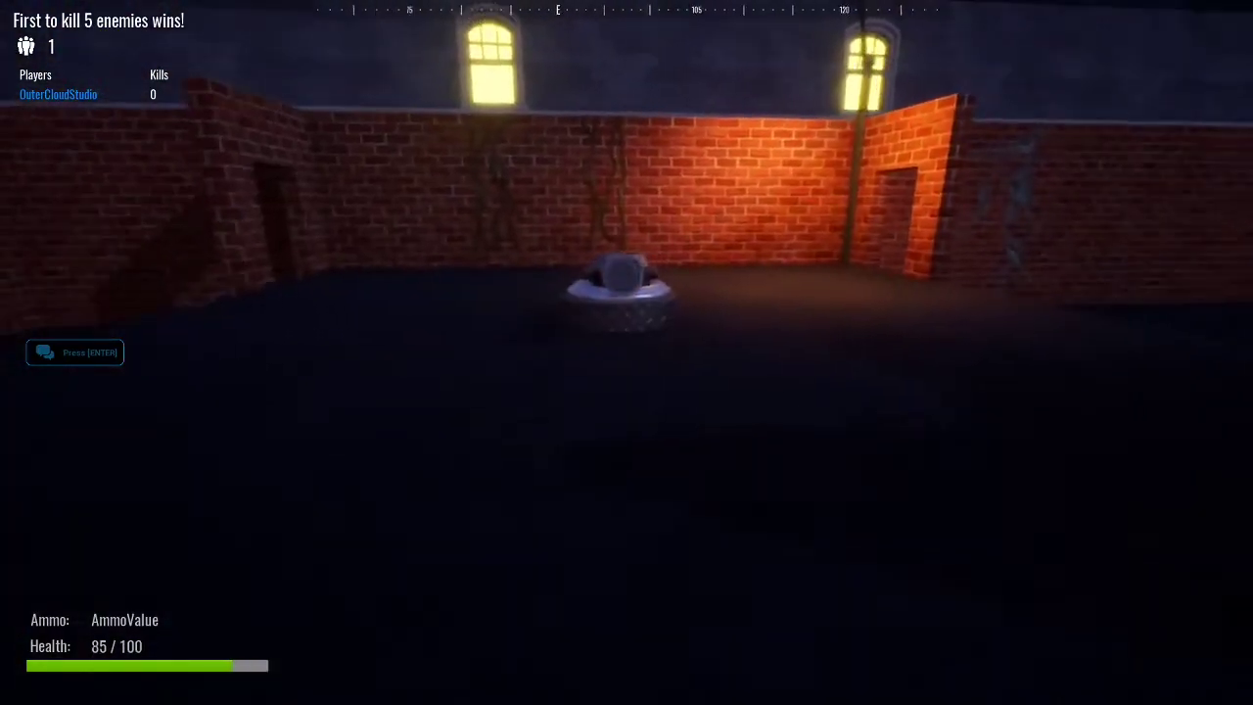
key(s)
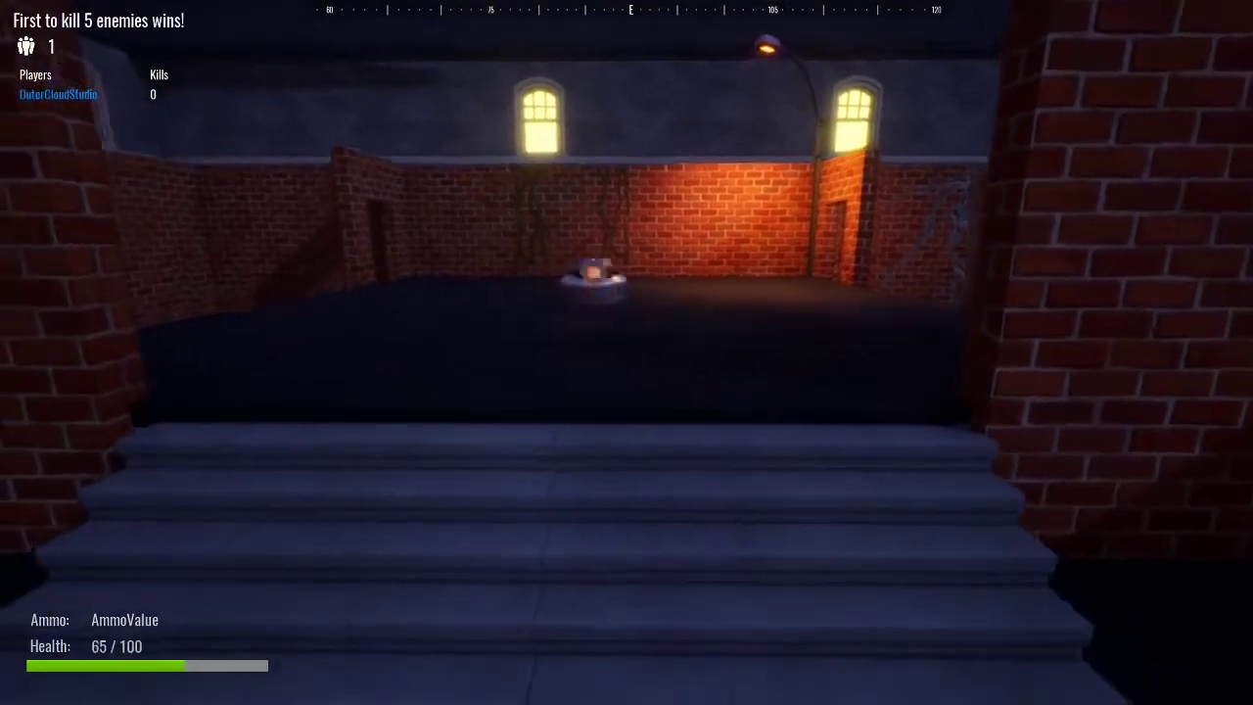
key(w)
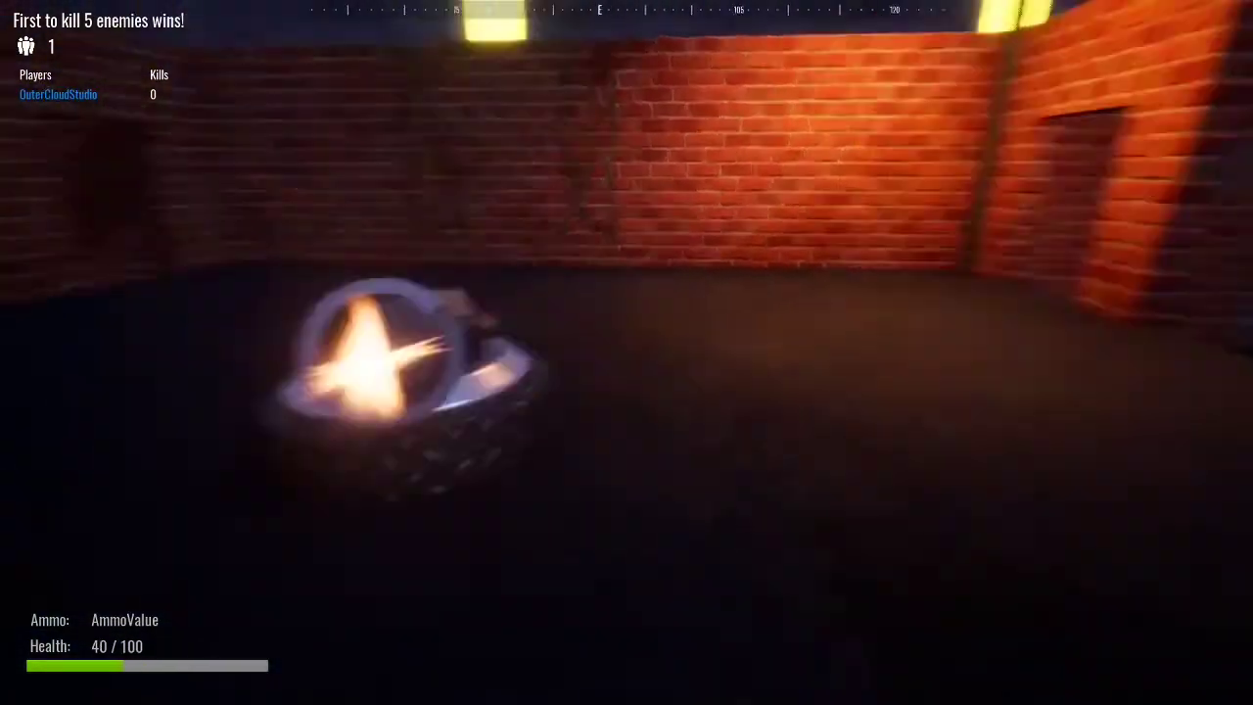
key(w)
key(s)
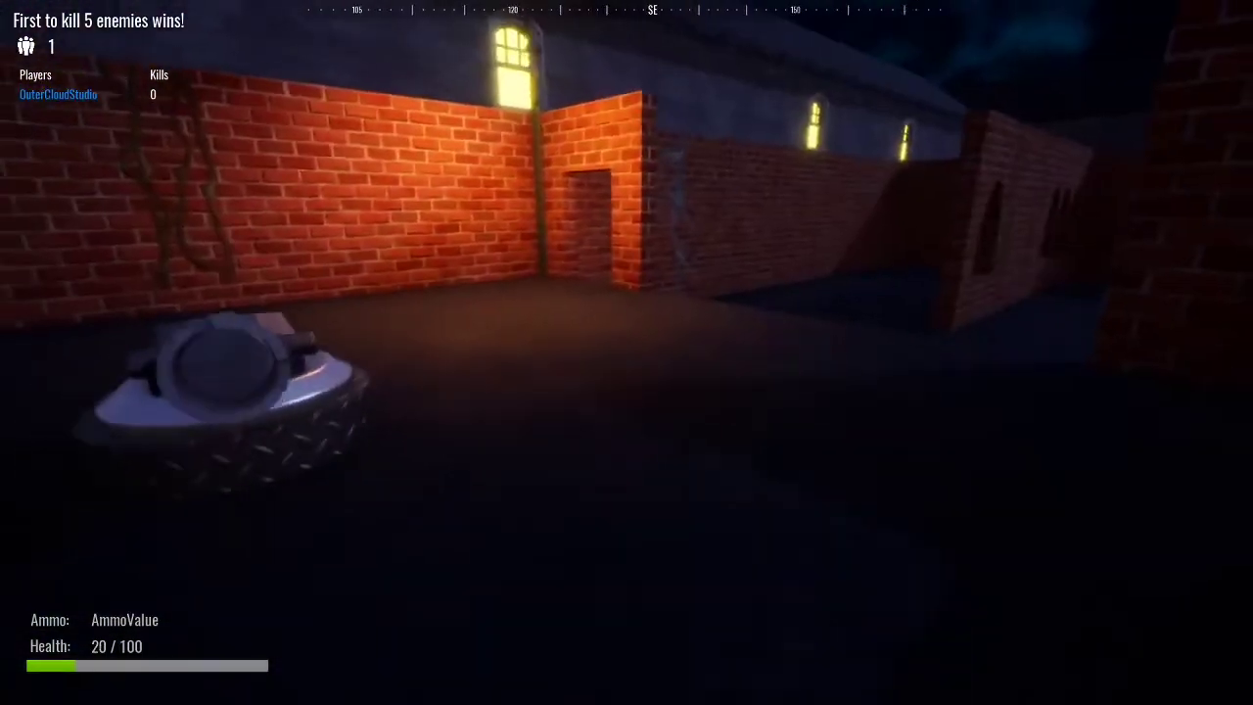
key(w)
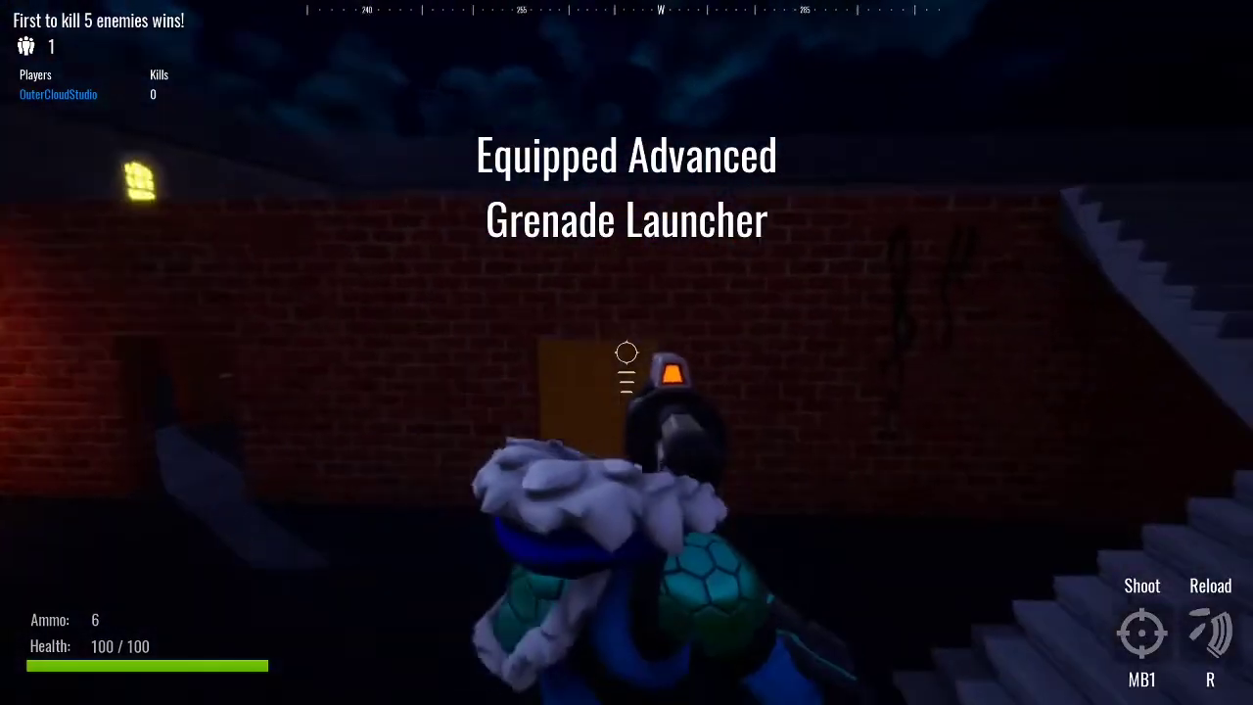
Step: Fire the Advanced Grenade Launcher and climb the staircase to look over the map's walls
click(627, 352)
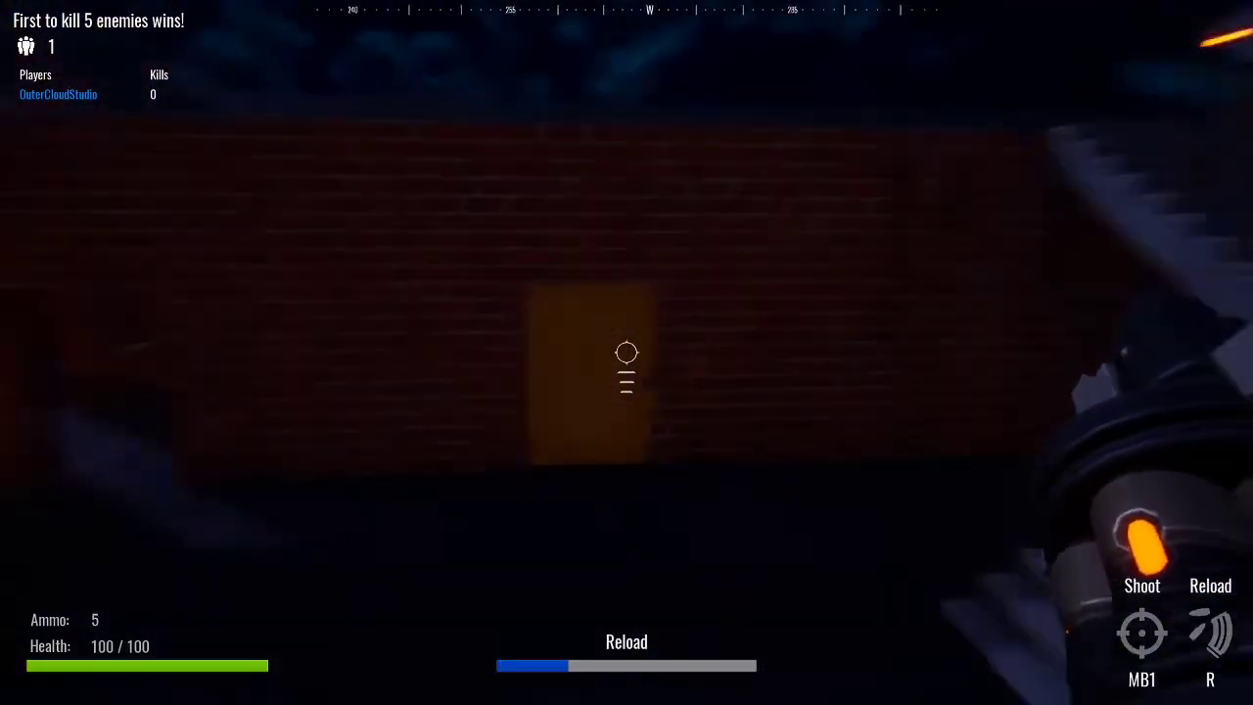
key(w)
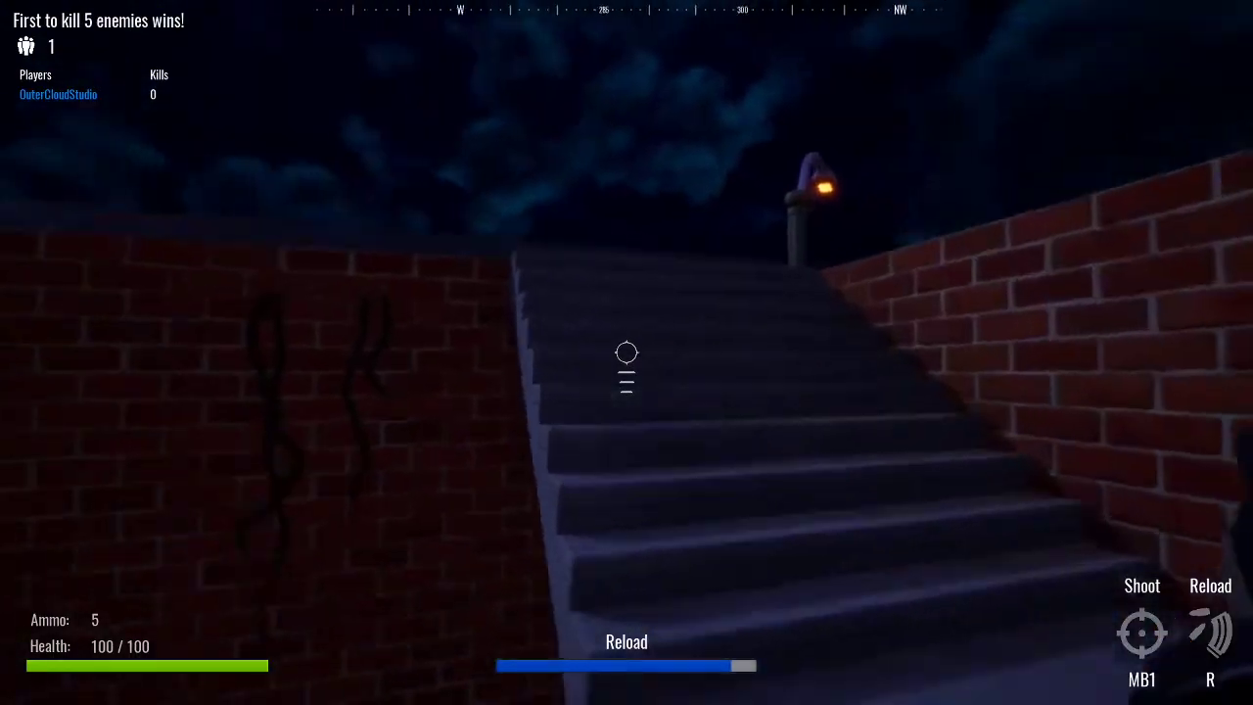
key(w)
click(627, 353)
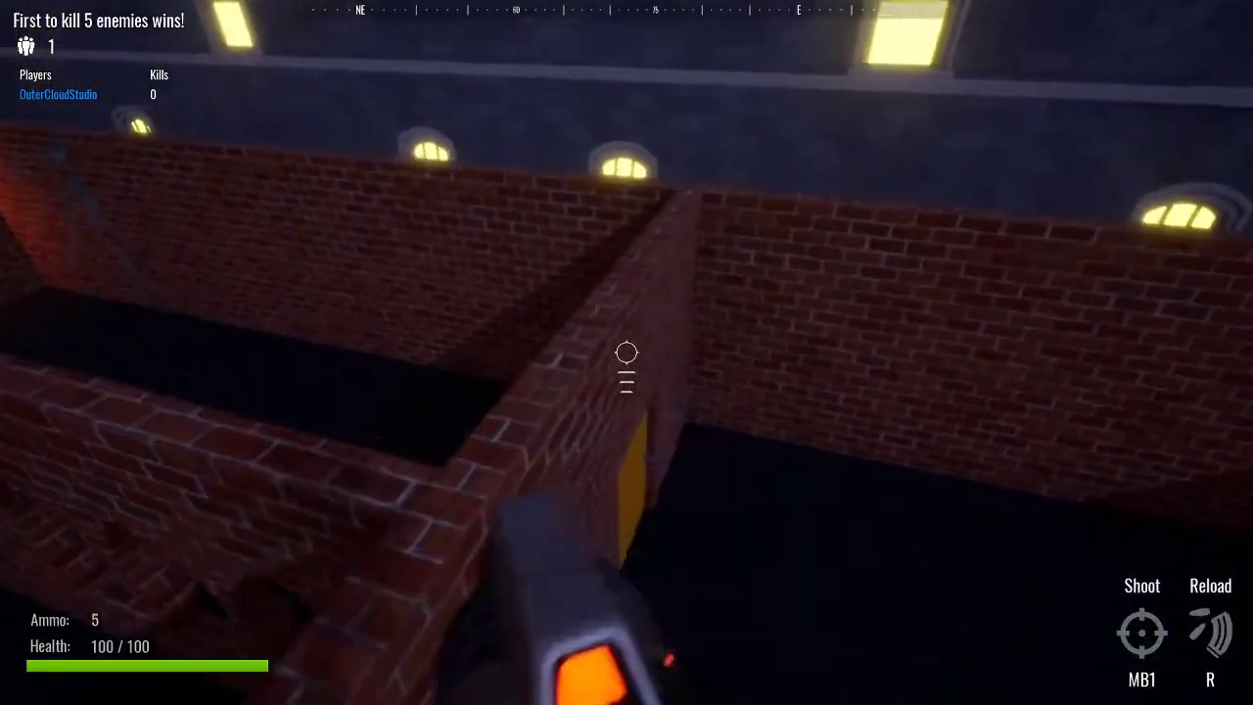
key(w)
Step: Close the running Gungame session and return to the launcher
key(g)
key(Escape)
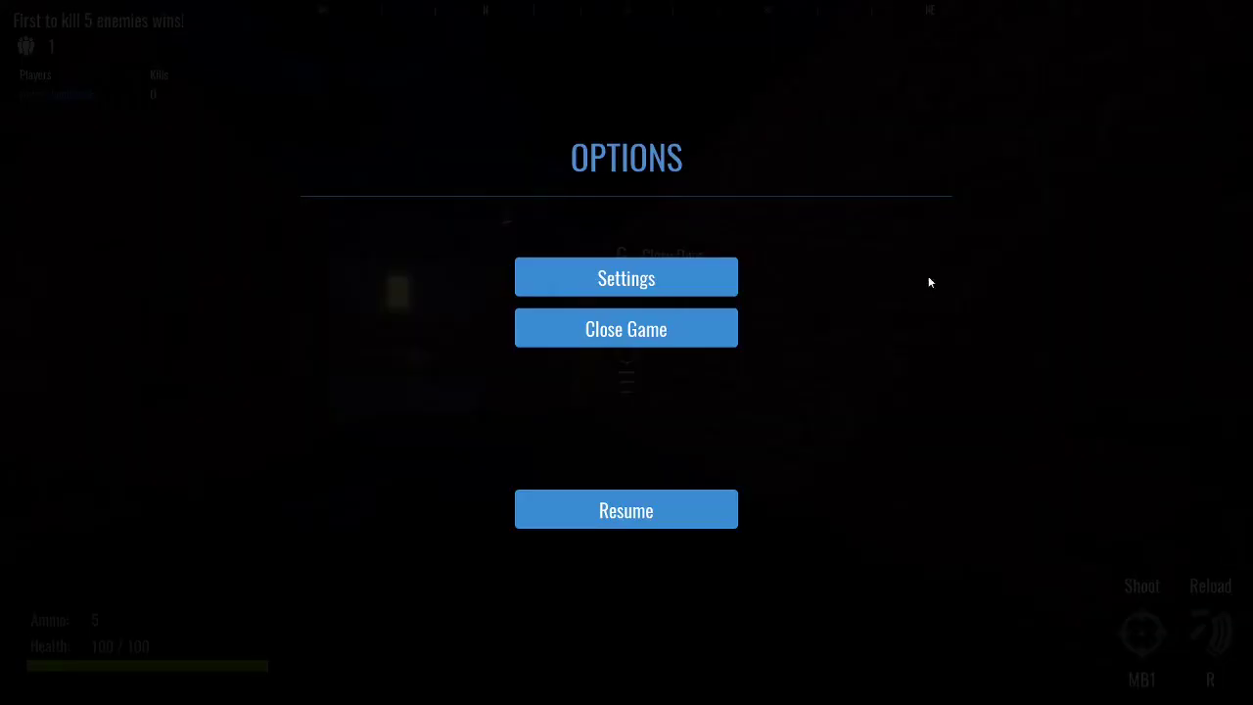
click(699, 333)
click(735, 355)
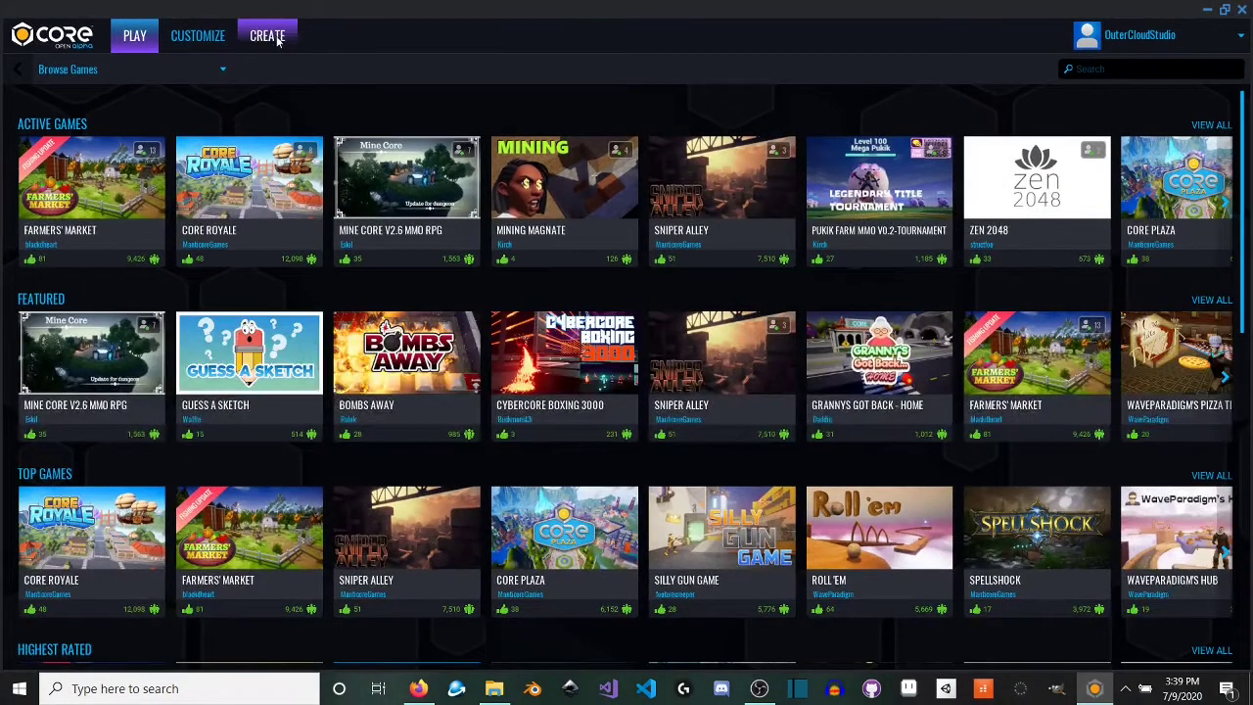
Step: Review the own projects, the new project options and the learning resources in the creation area
click(276, 37)
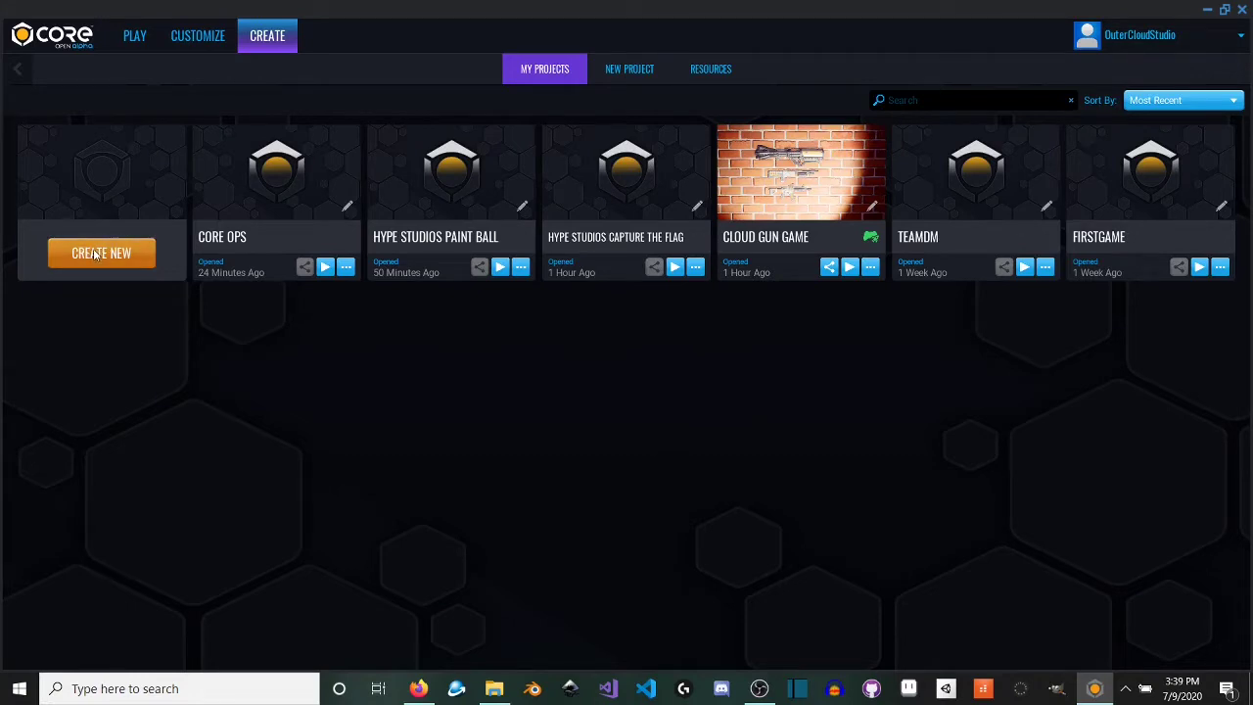
click(630, 71)
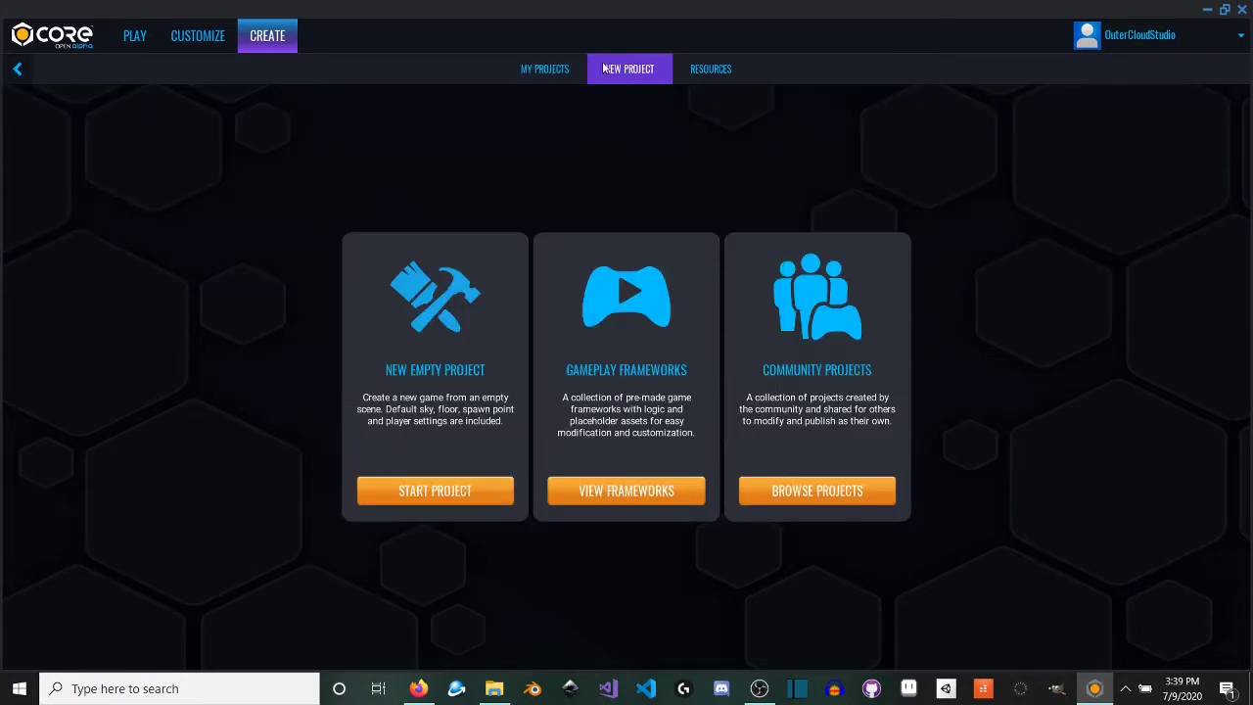
click(711, 69)
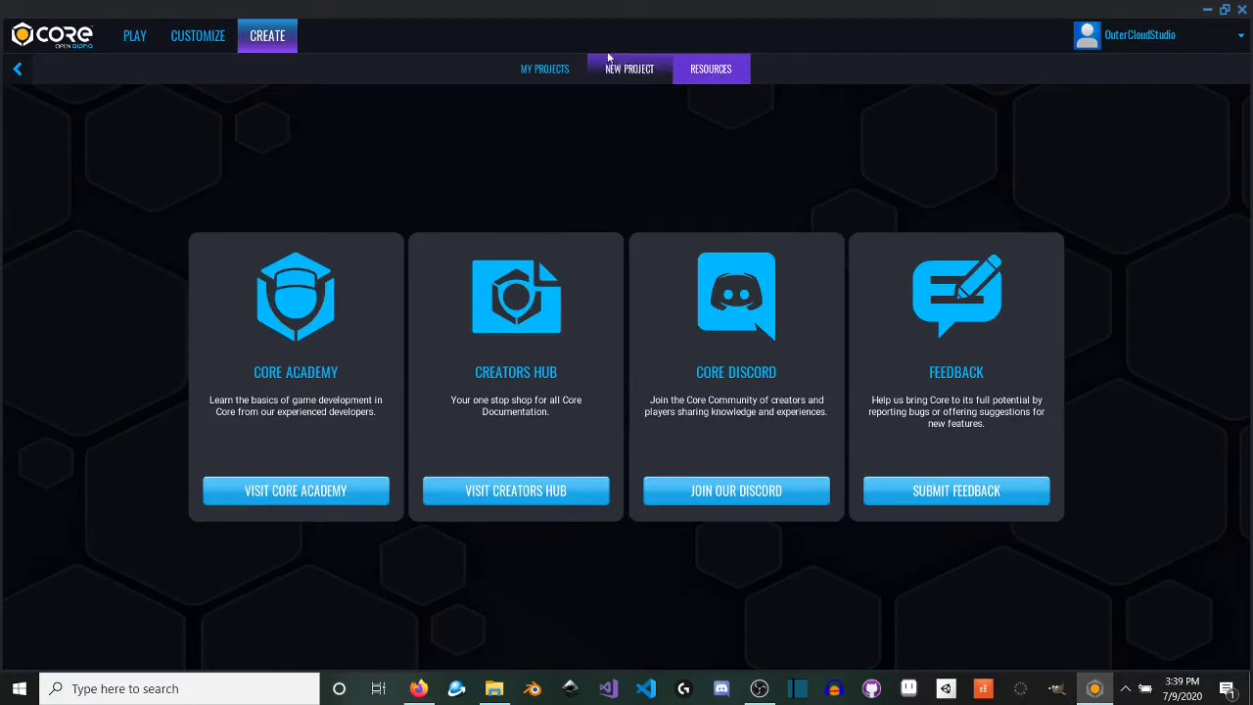
click(537, 73)
Step: Create a new project named CoreTutorial from the first-person Deathmatch gameplay framework
click(86, 256)
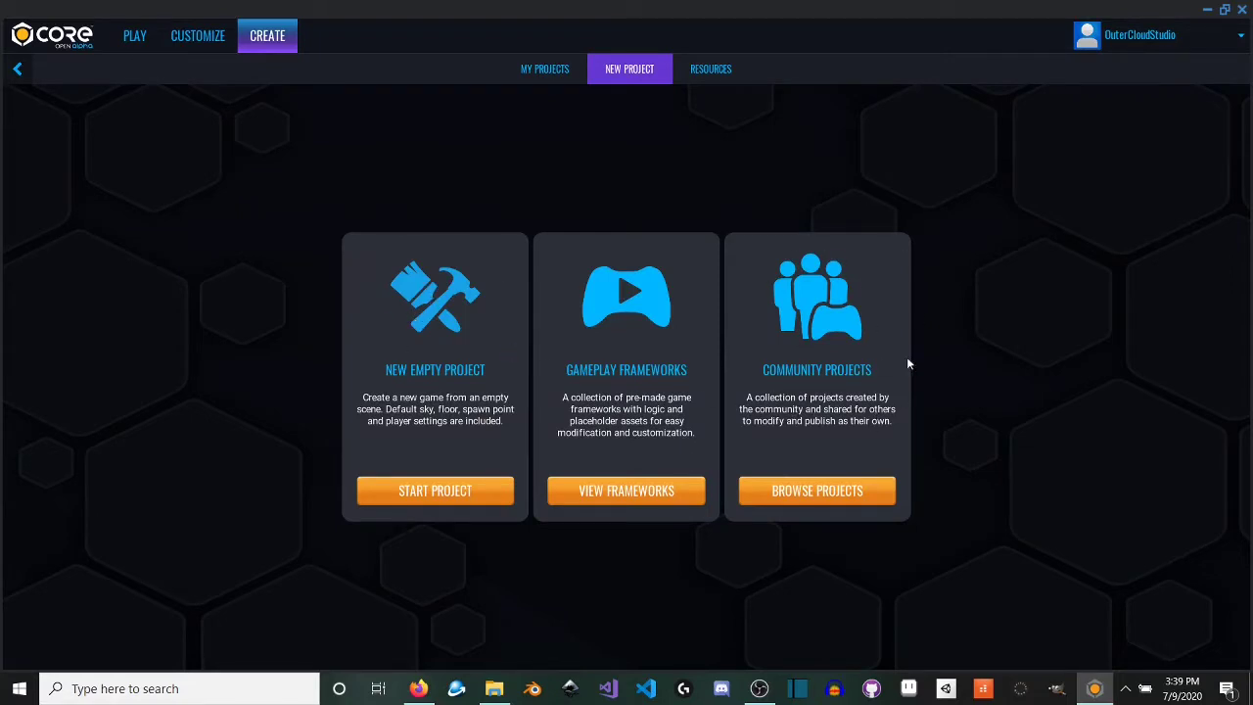
click(624, 486)
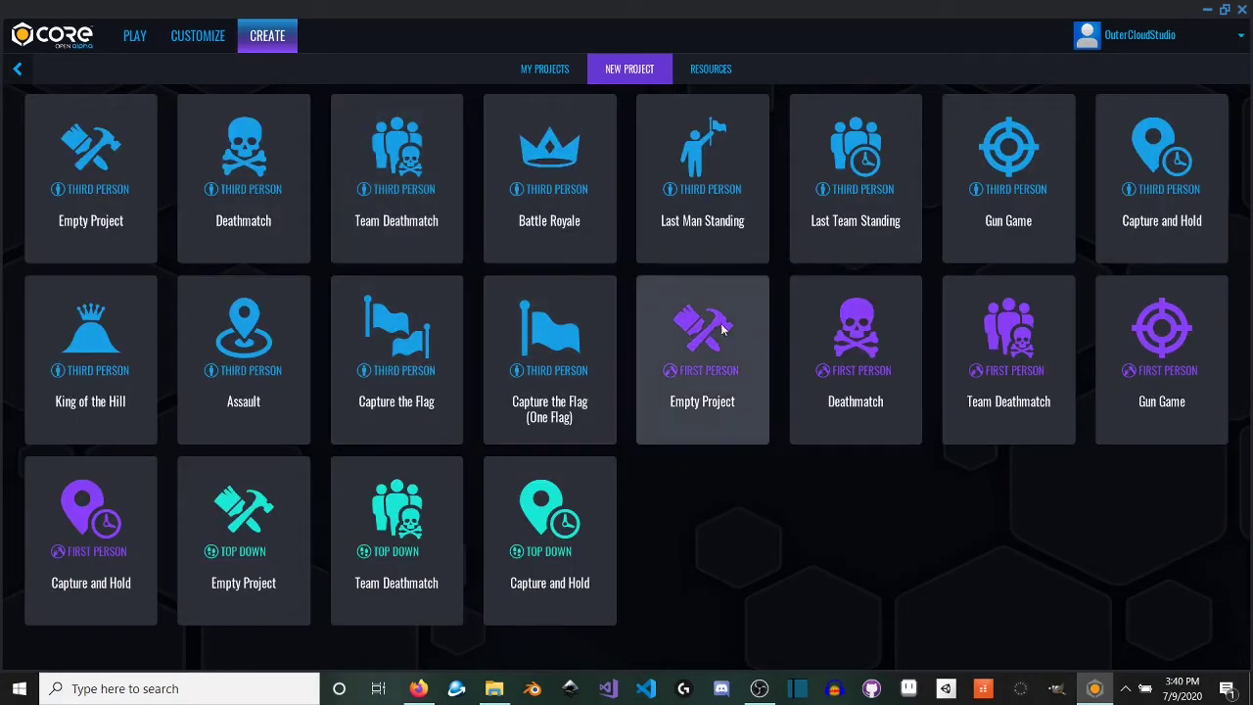
click(815, 338)
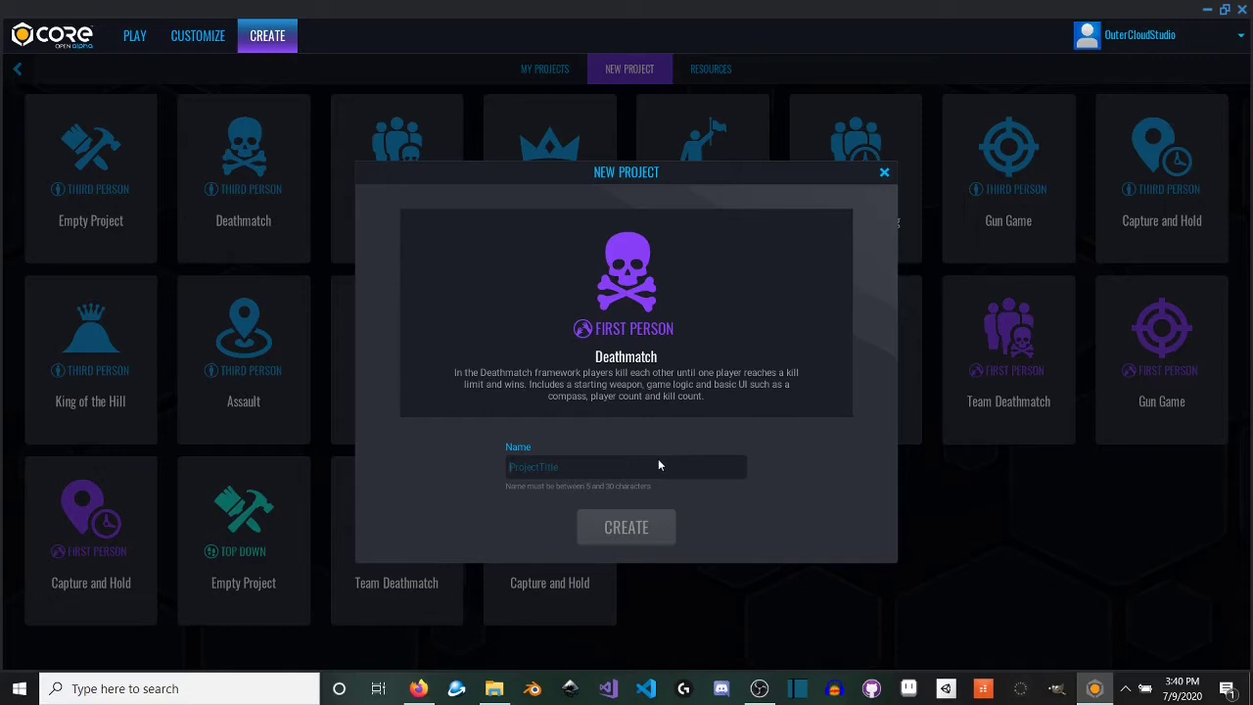
text(CoreTuto)
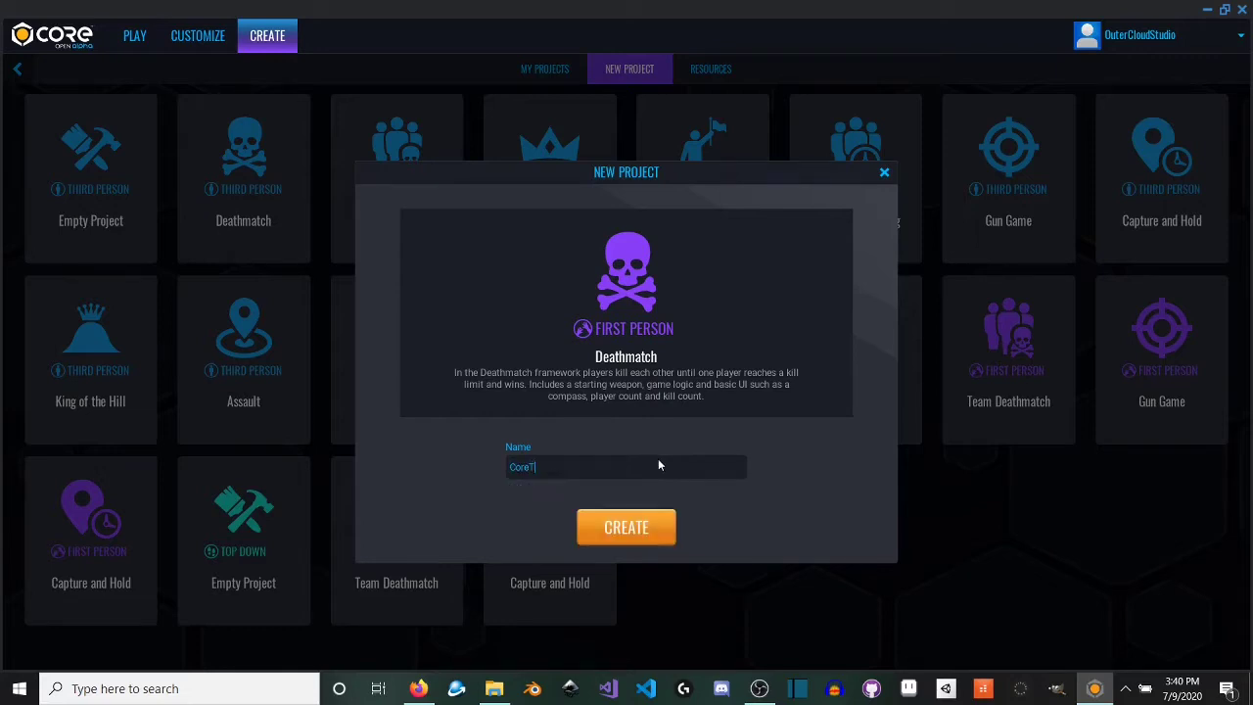
text(rial)
click(644, 532)
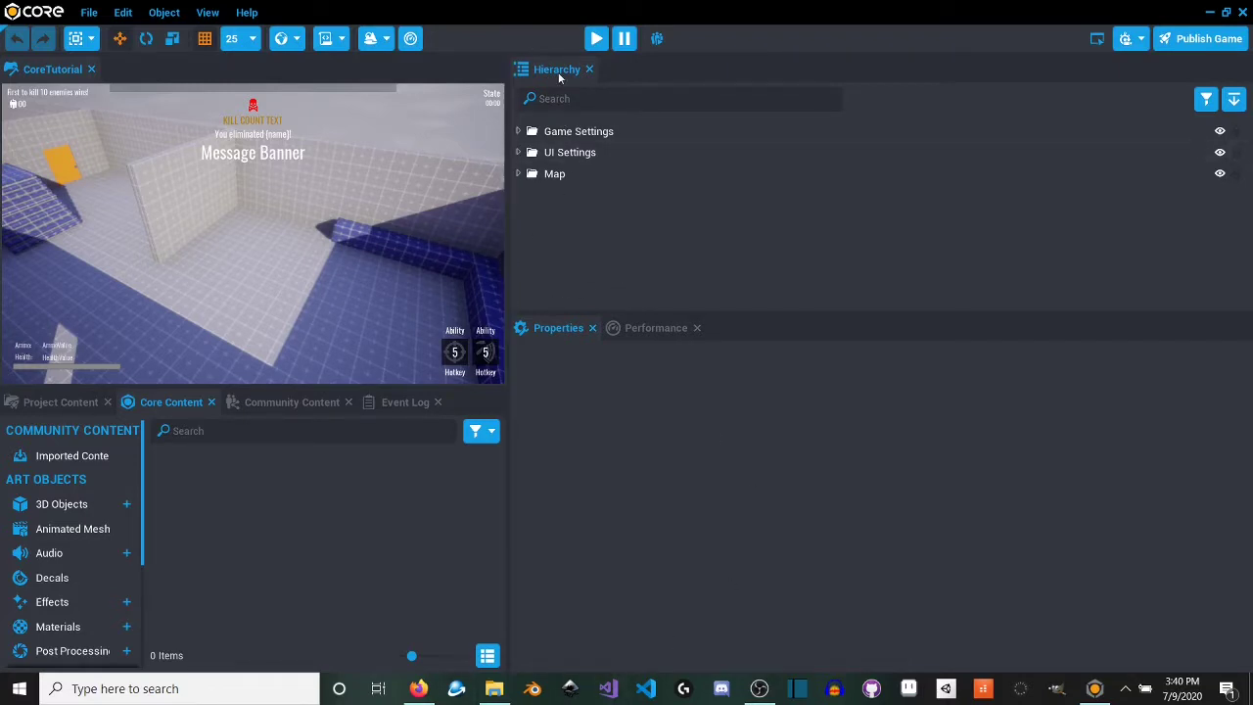
Step: Rearrange the editor layout by widening the main viewport and adjusting the heights of the content and hierarchy areas
drag(510, 282, 787, 284)
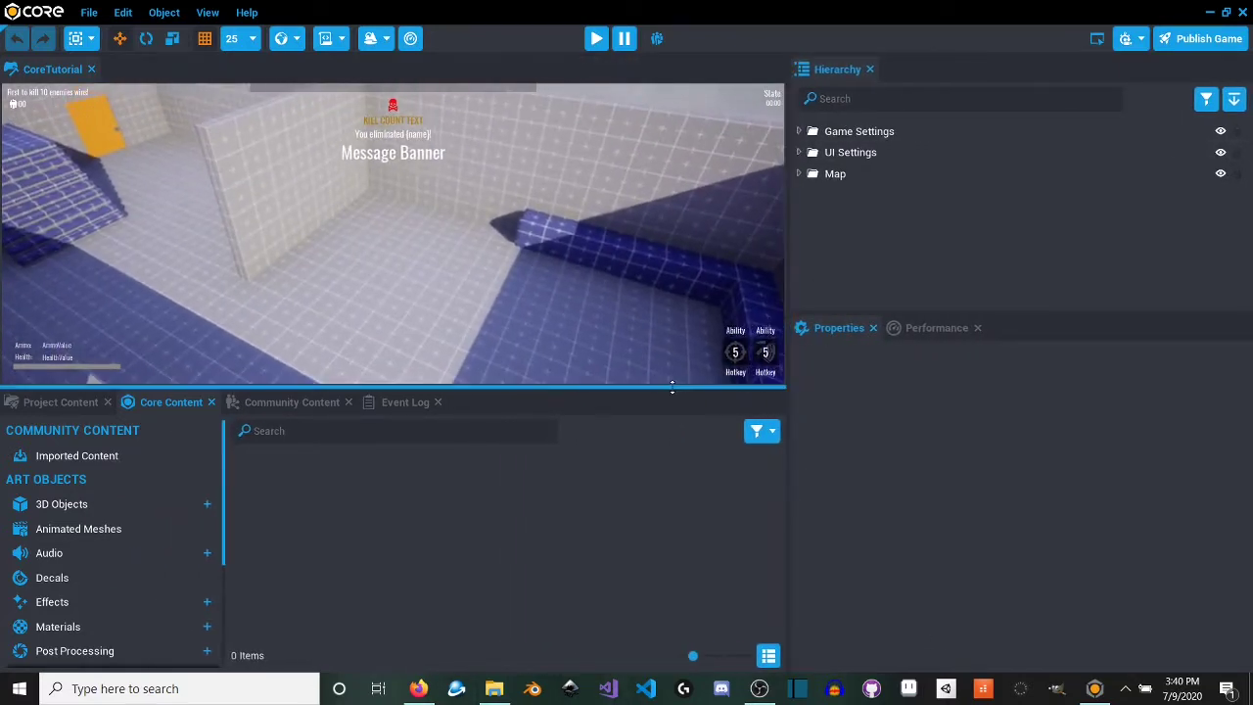
drag(666, 386, 674, 507)
drag(847, 69, 926, 173)
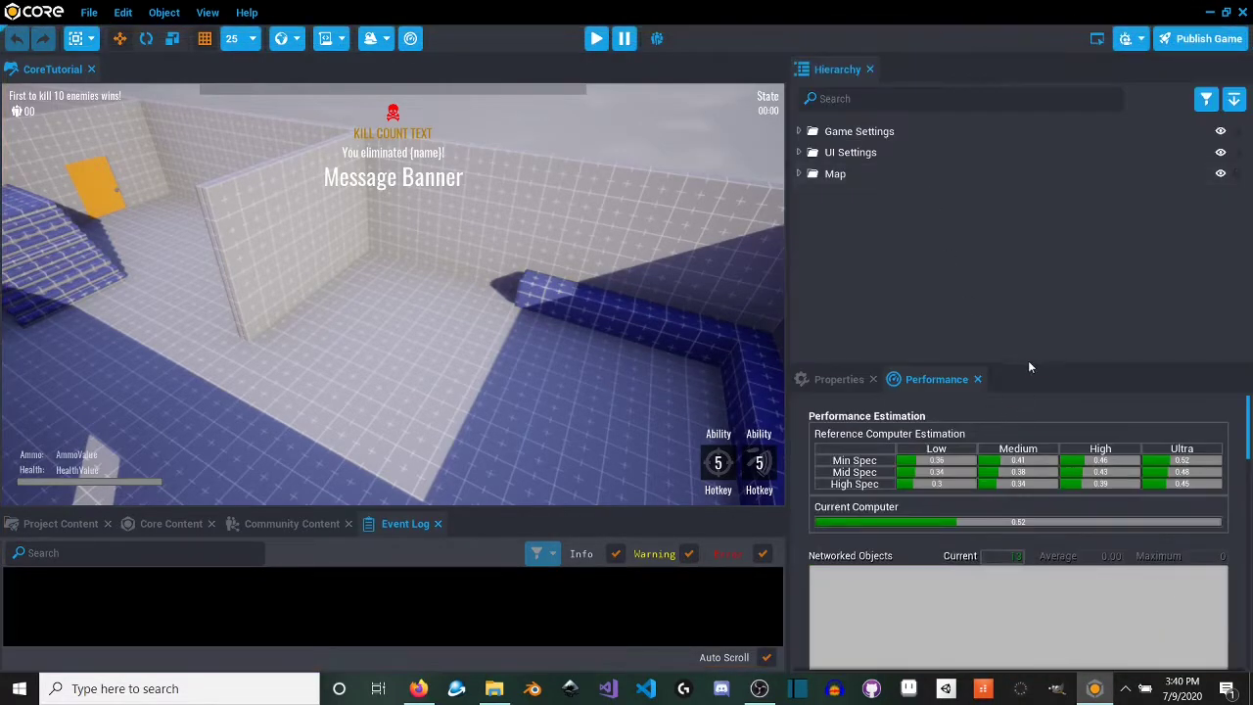
drag(1028, 368, 1028, 330)
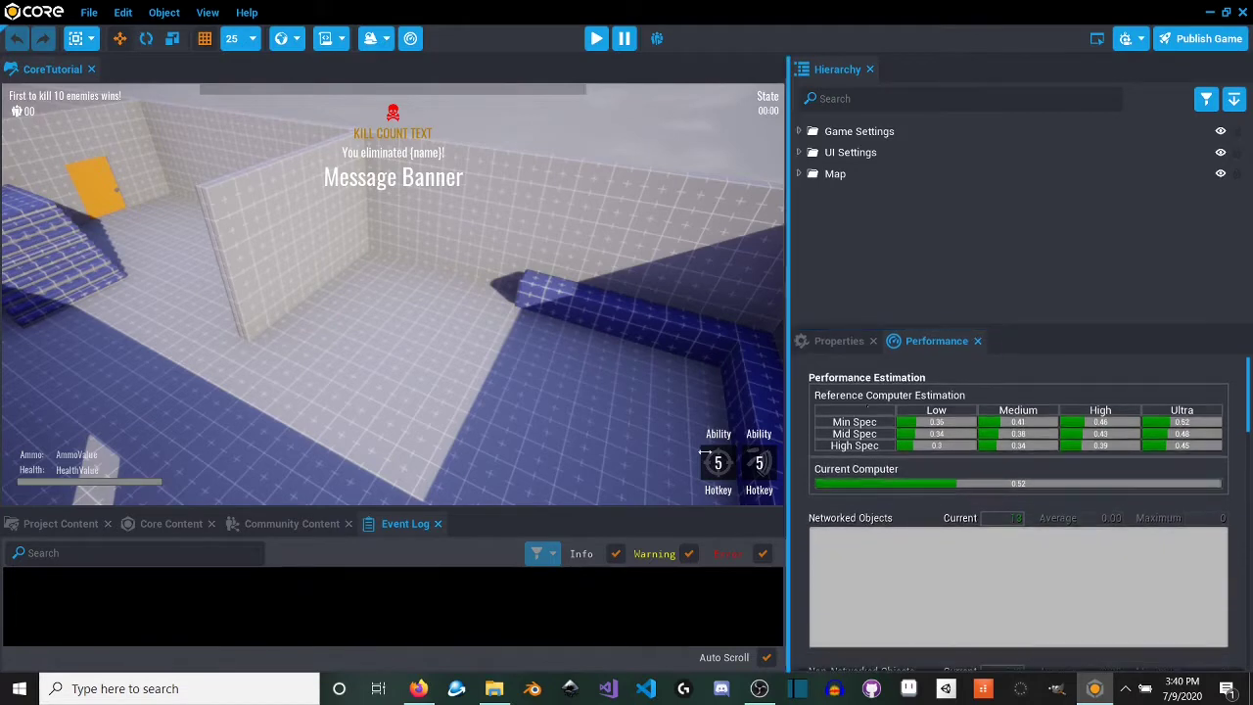
drag(532, 511, 530, 451)
Step: Look through the templates stored in the Project Content of CoreTutorial
click(61, 465)
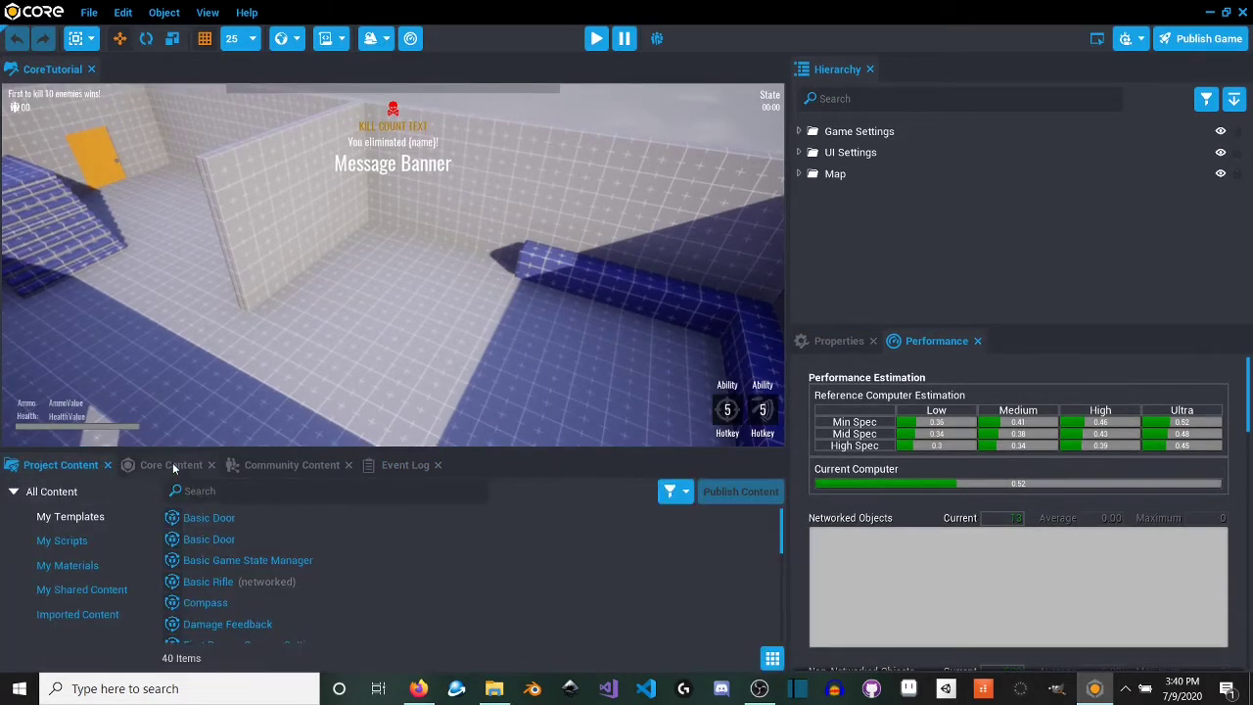
click(172, 465)
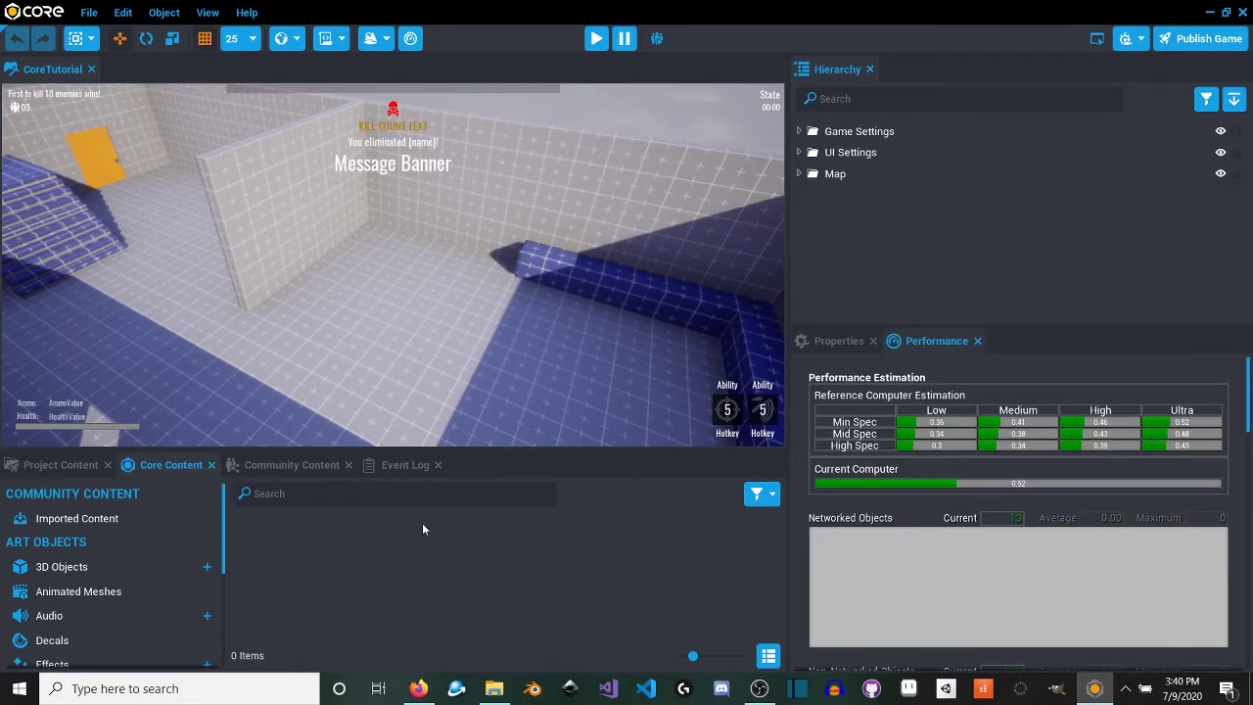
click(46, 466)
scroll(341, 541, down, 6)
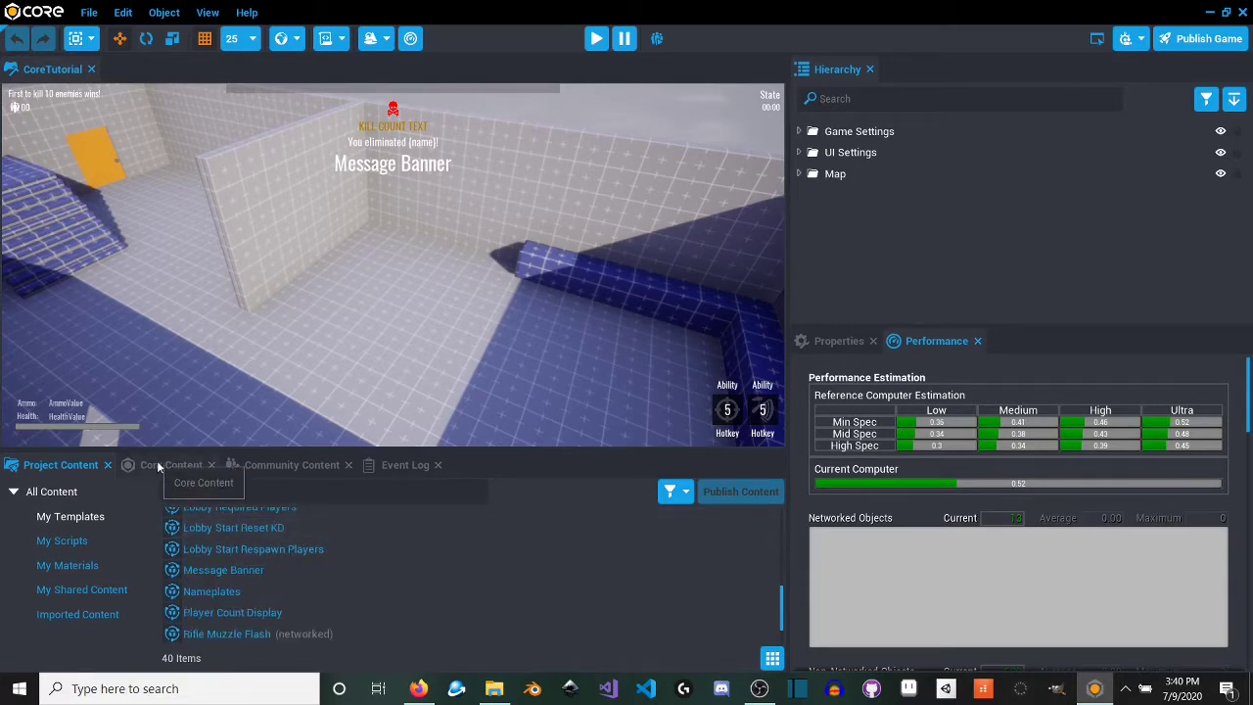
scroll(345, 574, up, 3)
scroll(345, 576, down, 1)
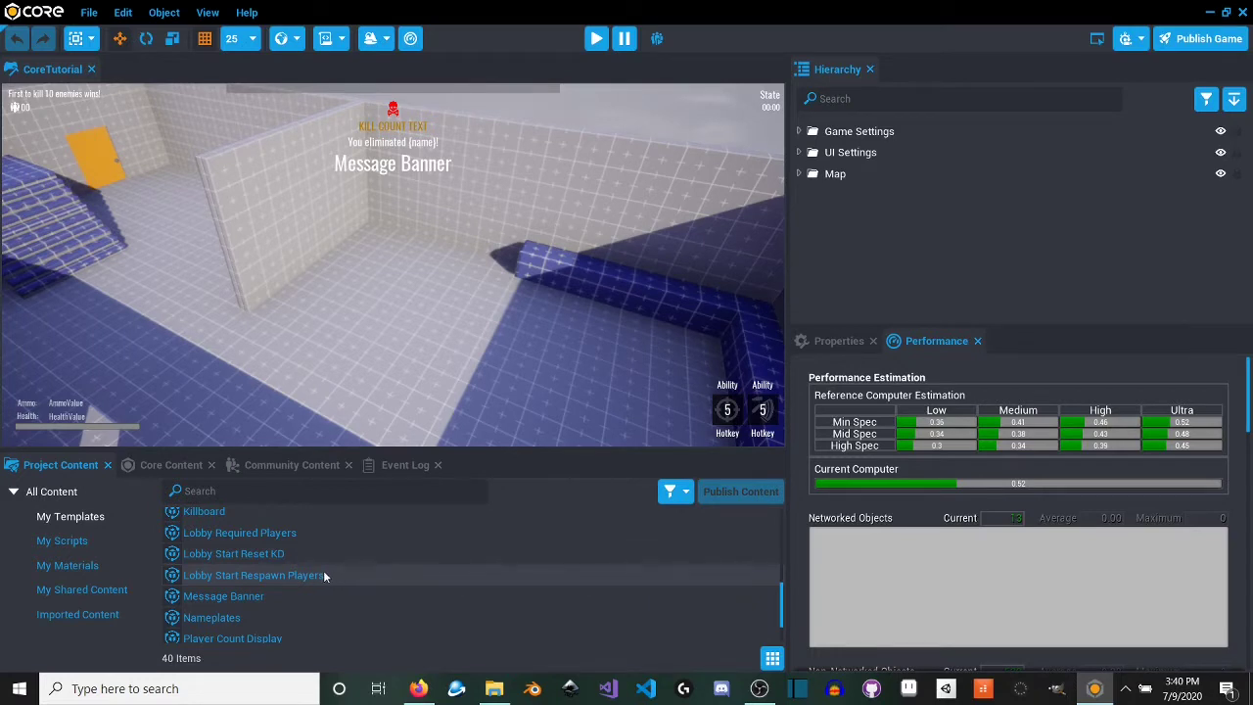
Step: Browse the 3D Objects in Core Content and the shared assets in Community Content
click(186, 464)
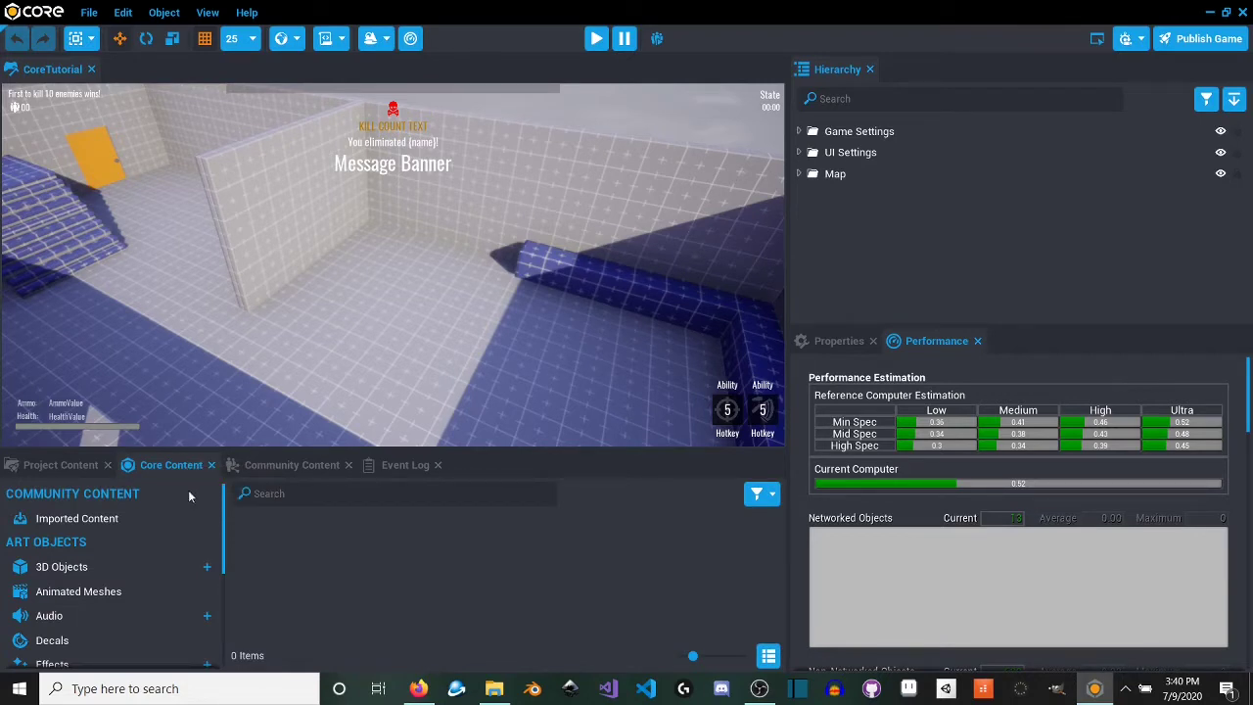
click(90, 568)
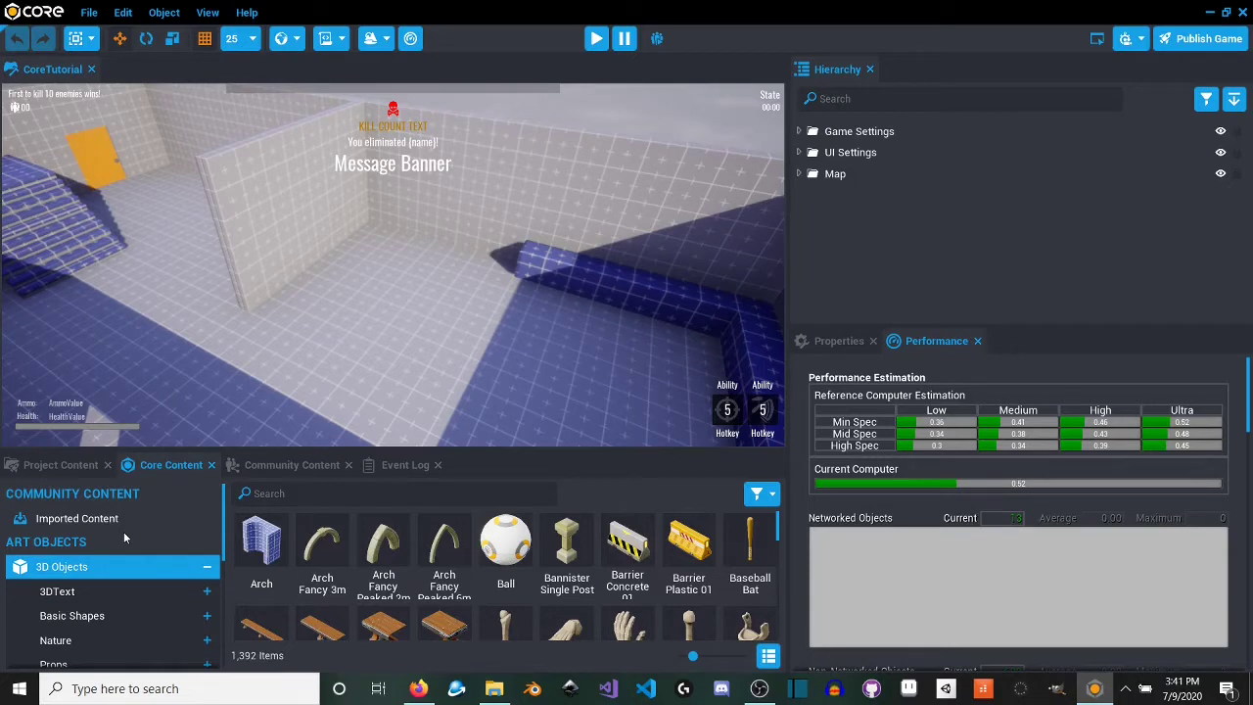
click(312, 472)
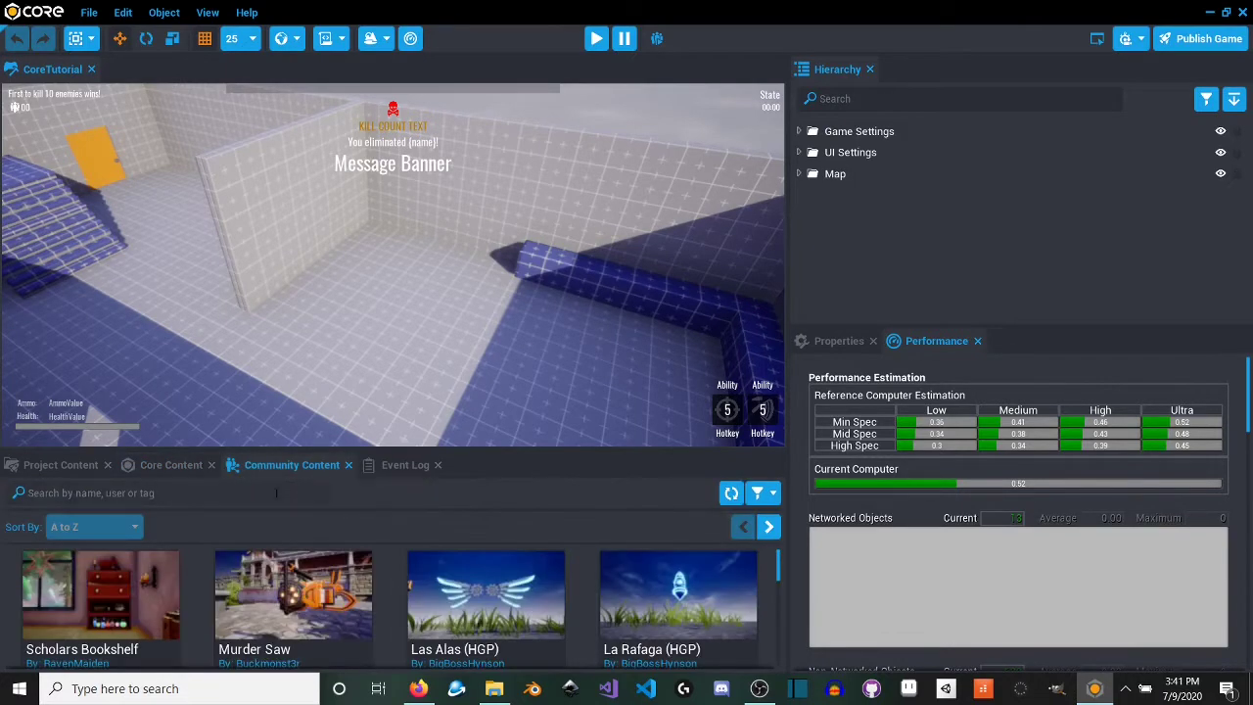
scroll(389, 579, down, 1)
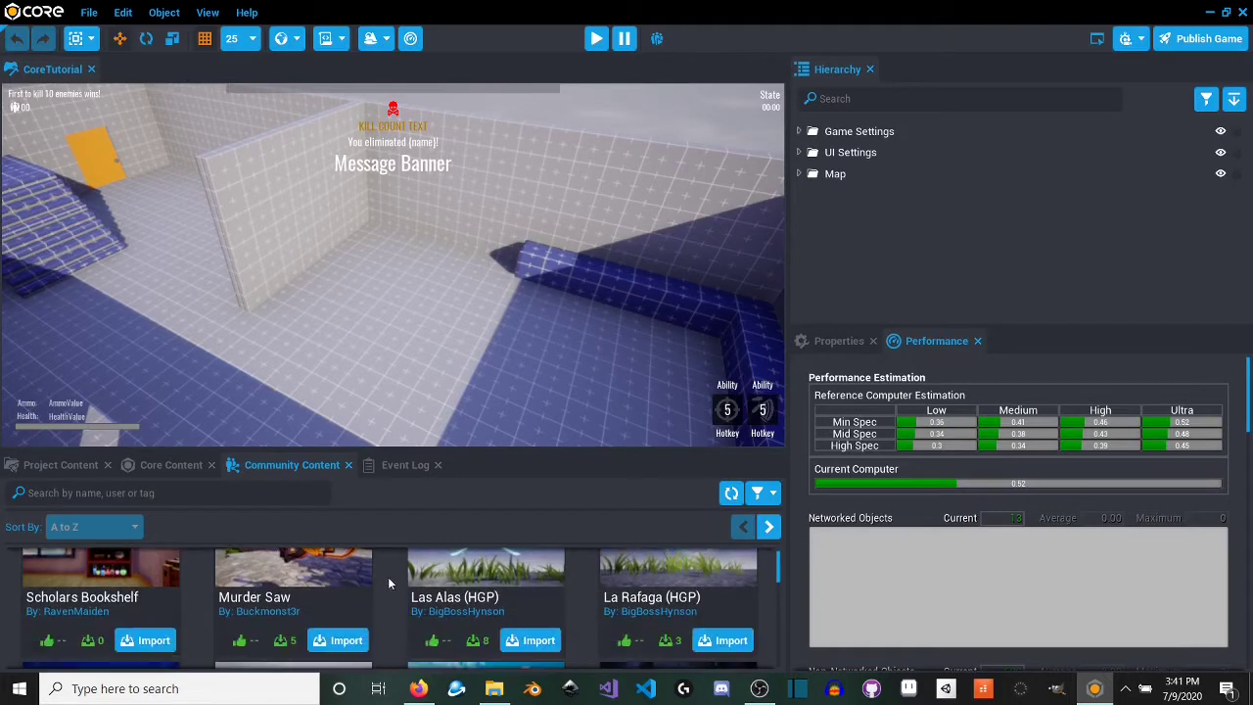
scroll(387, 587, up, 1)
Step: Check the Event Log, return to Project Content, and review which editor windows can be shown
click(398, 468)
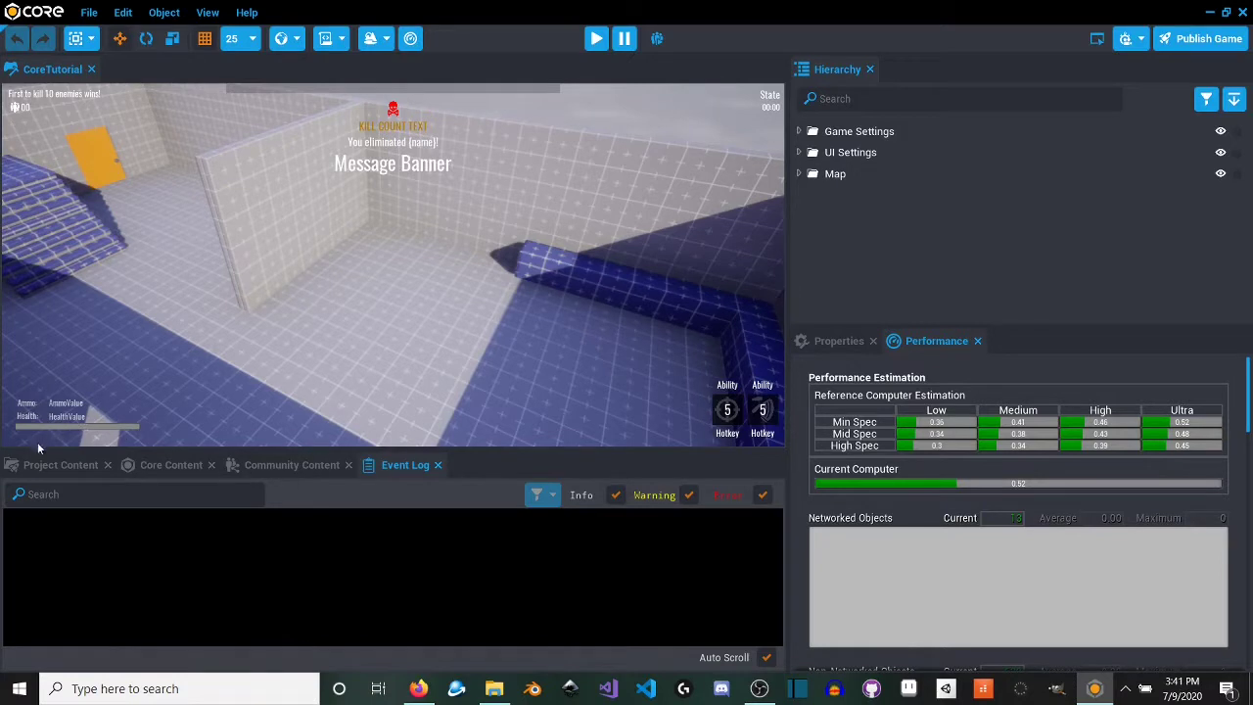
click(80, 466)
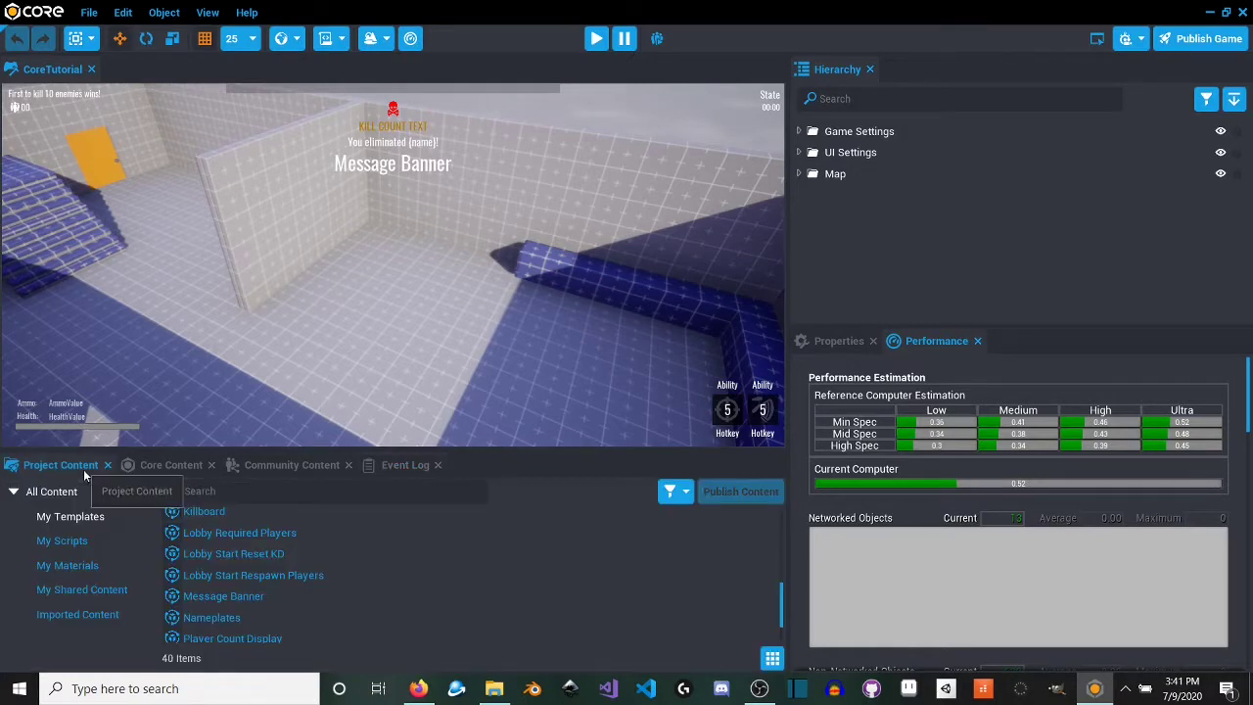
click(208, 11)
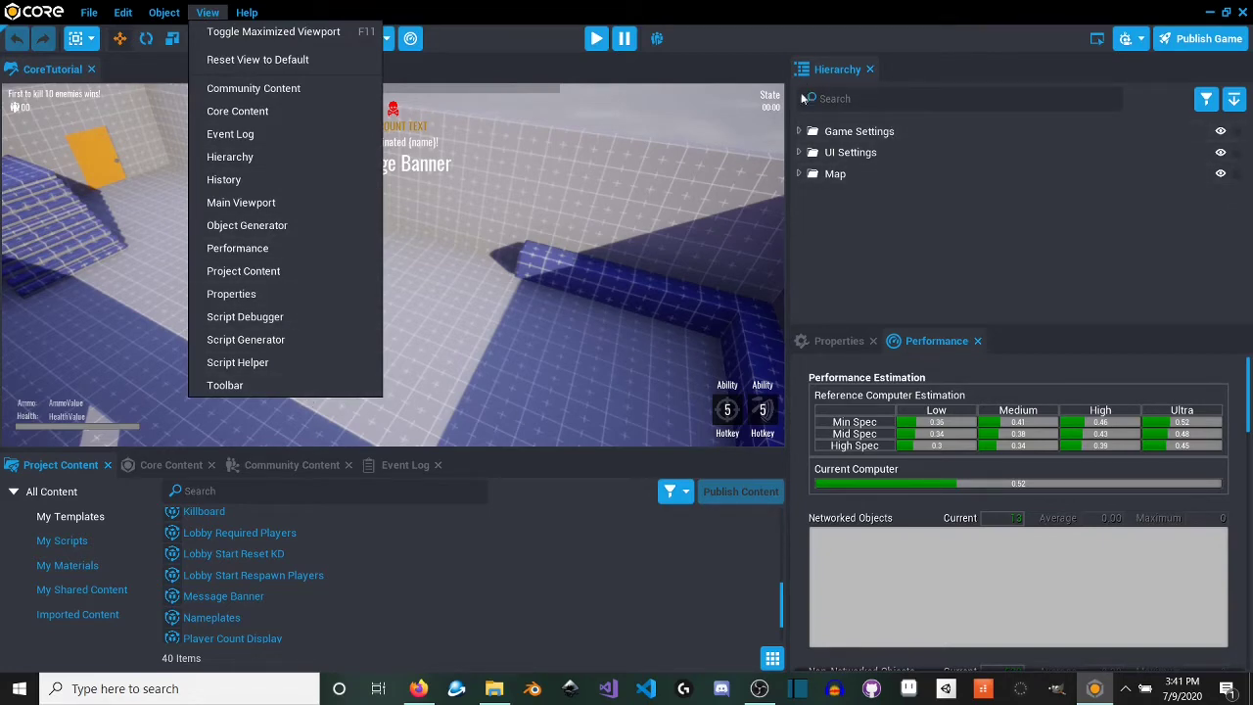
click(651, 260)
Step: Examine the Game Settings folder in the Hierarchy, including Game State Settings and the Round Kill Limit script
right_drag(651, 260, 68, 201)
click(799, 131)
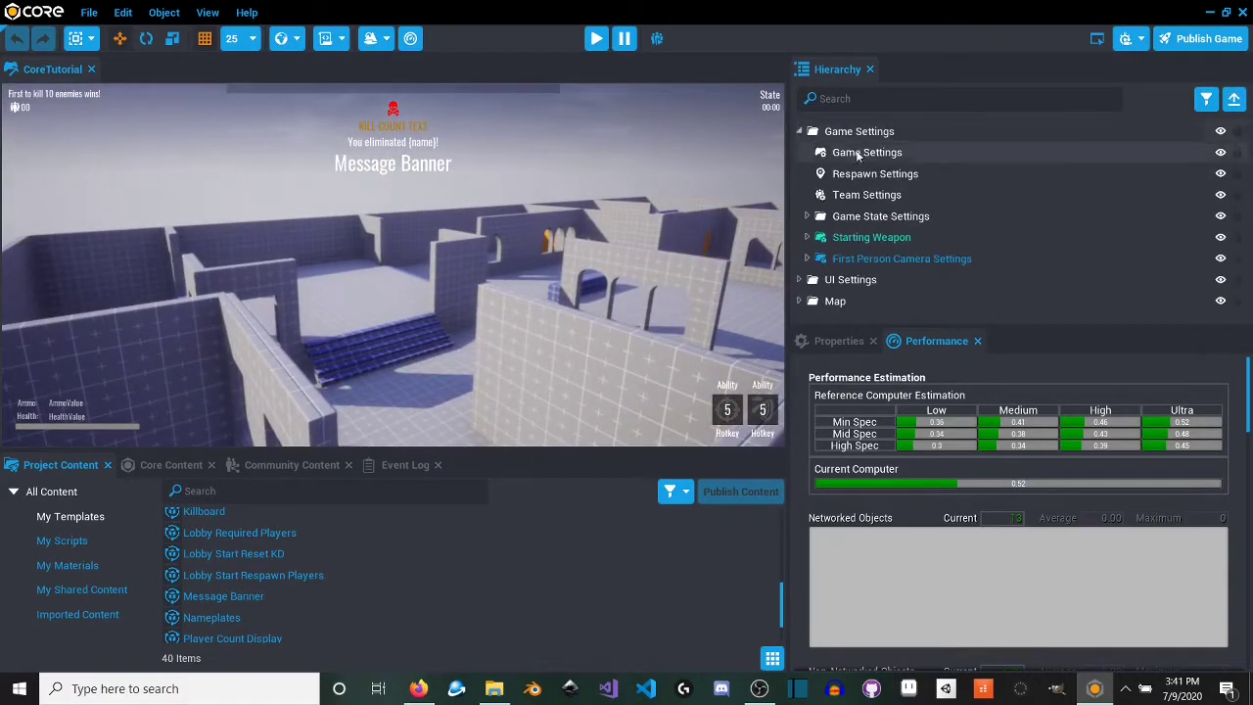
click(799, 131)
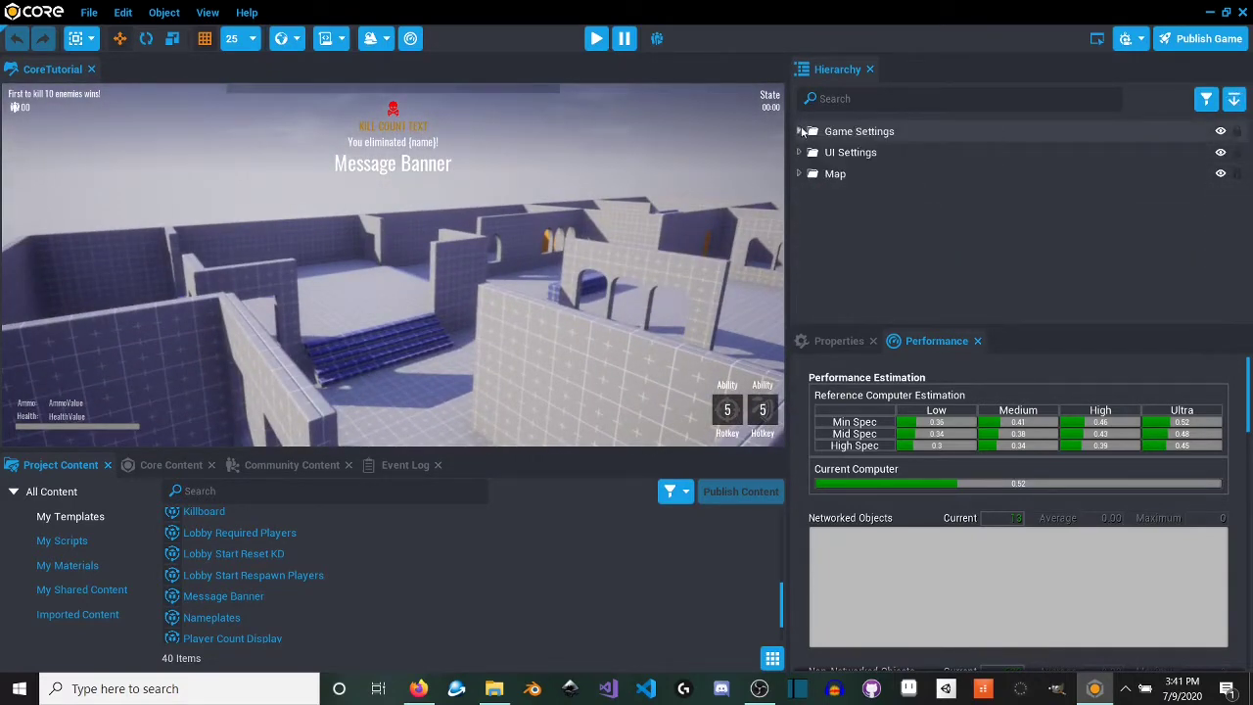
click(799, 131)
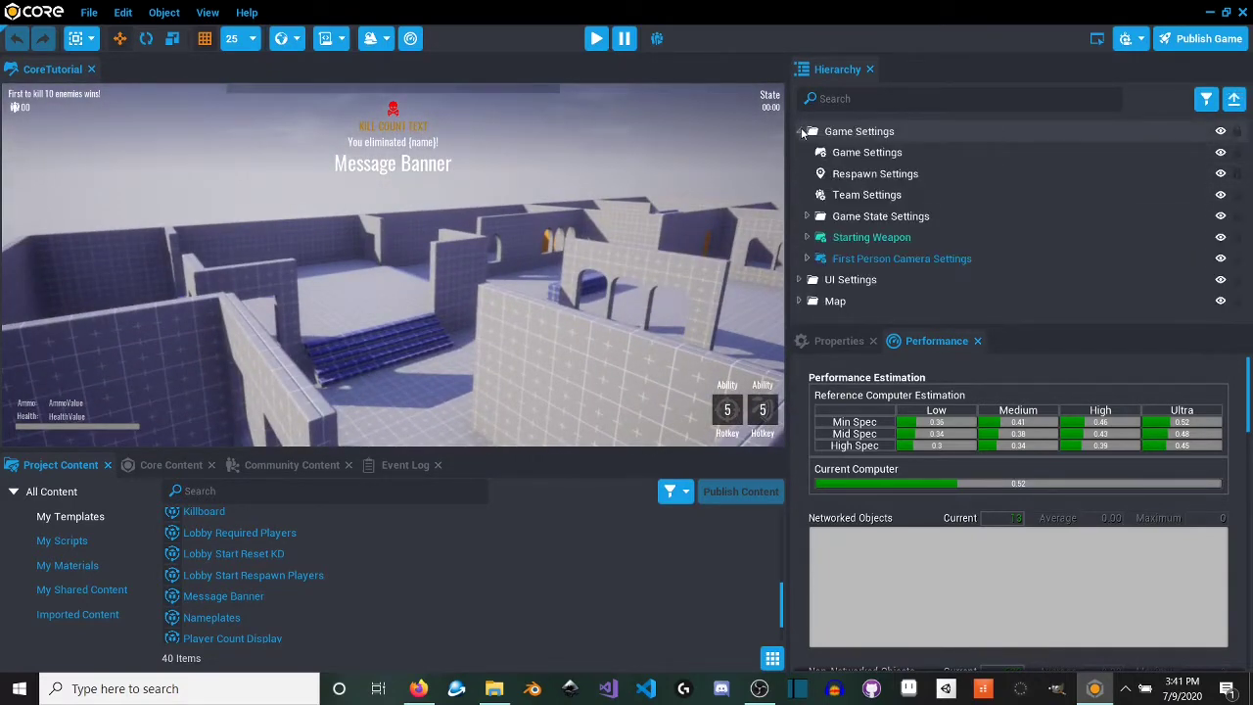
click(807, 215)
scroll(870, 284, down, 2)
click(814, 219)
scroll(885, 259, down, 1)
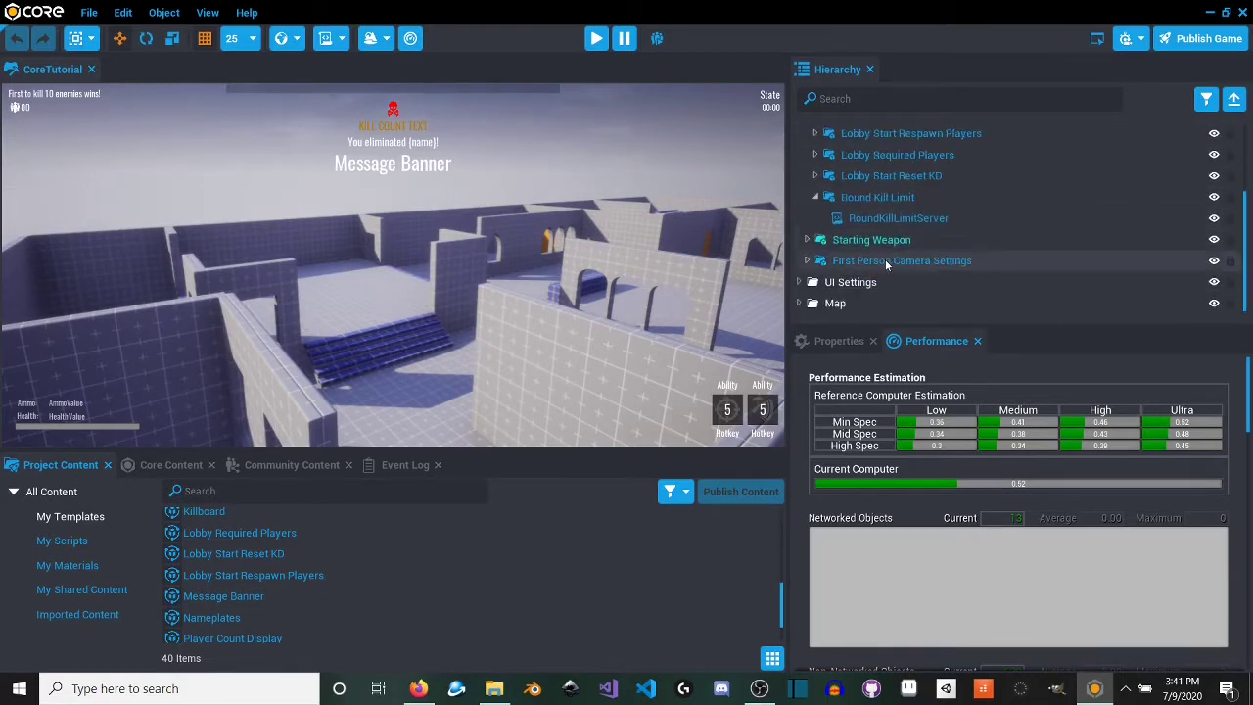
scroll(839, 238, up, 3)
click(800, 133)
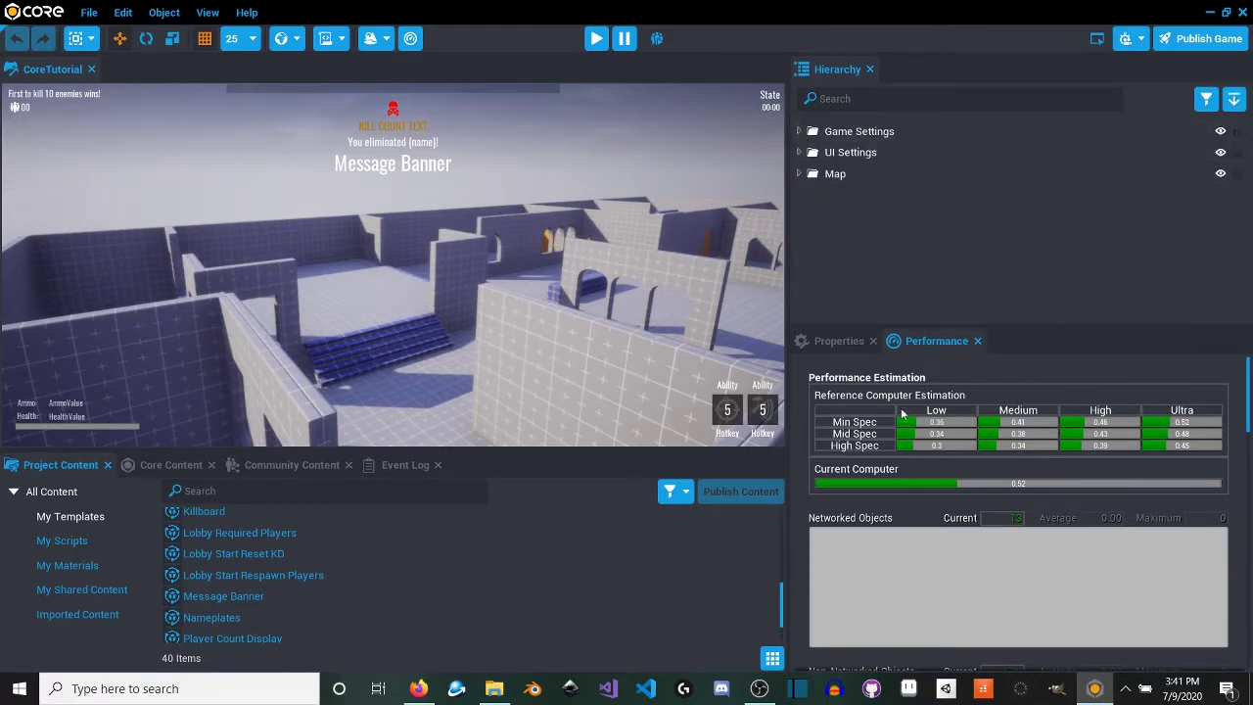
Step: Review the project's performance estimation together with its CPU, GPU and data-out graphs
click(841, 342)
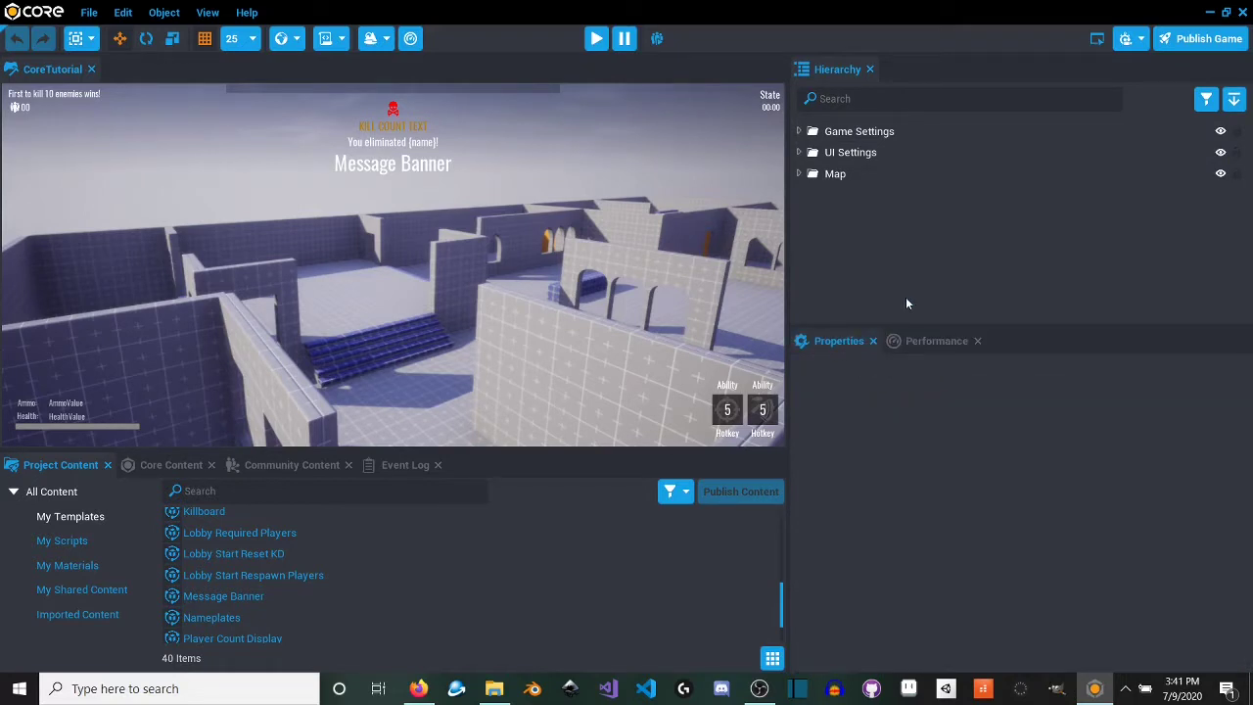
click(935, 339)
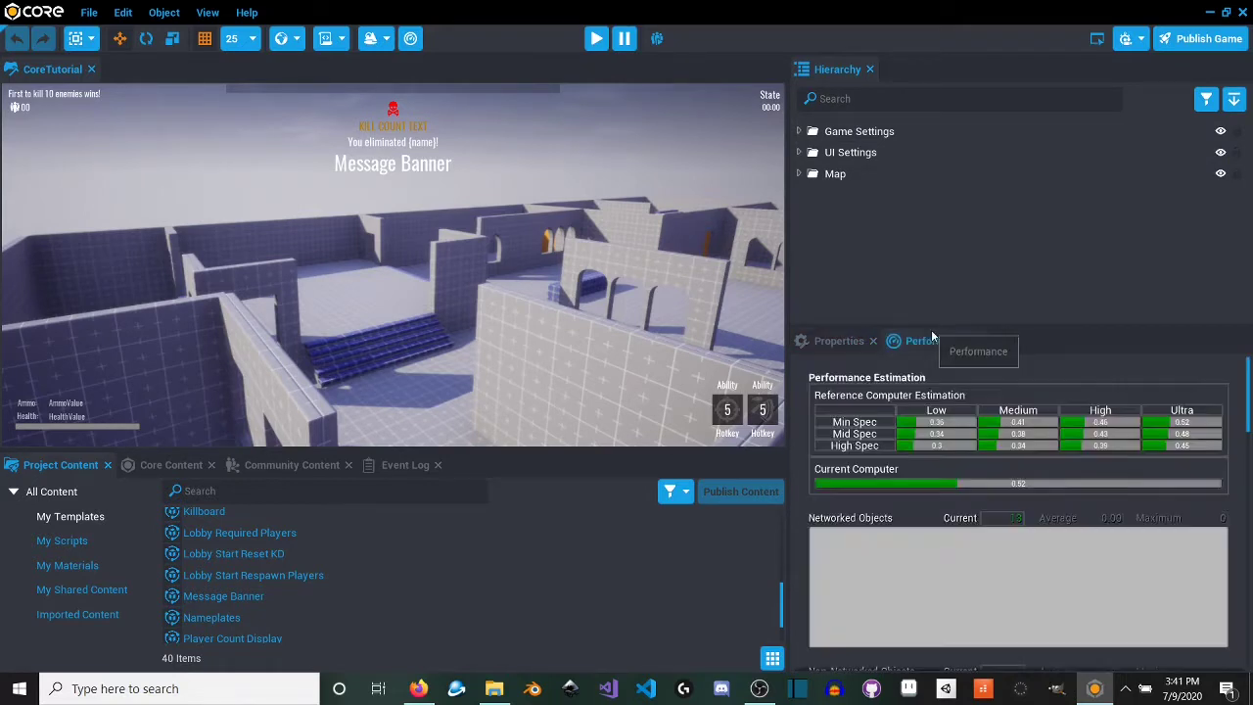
scroll(946, 493, down, 6)
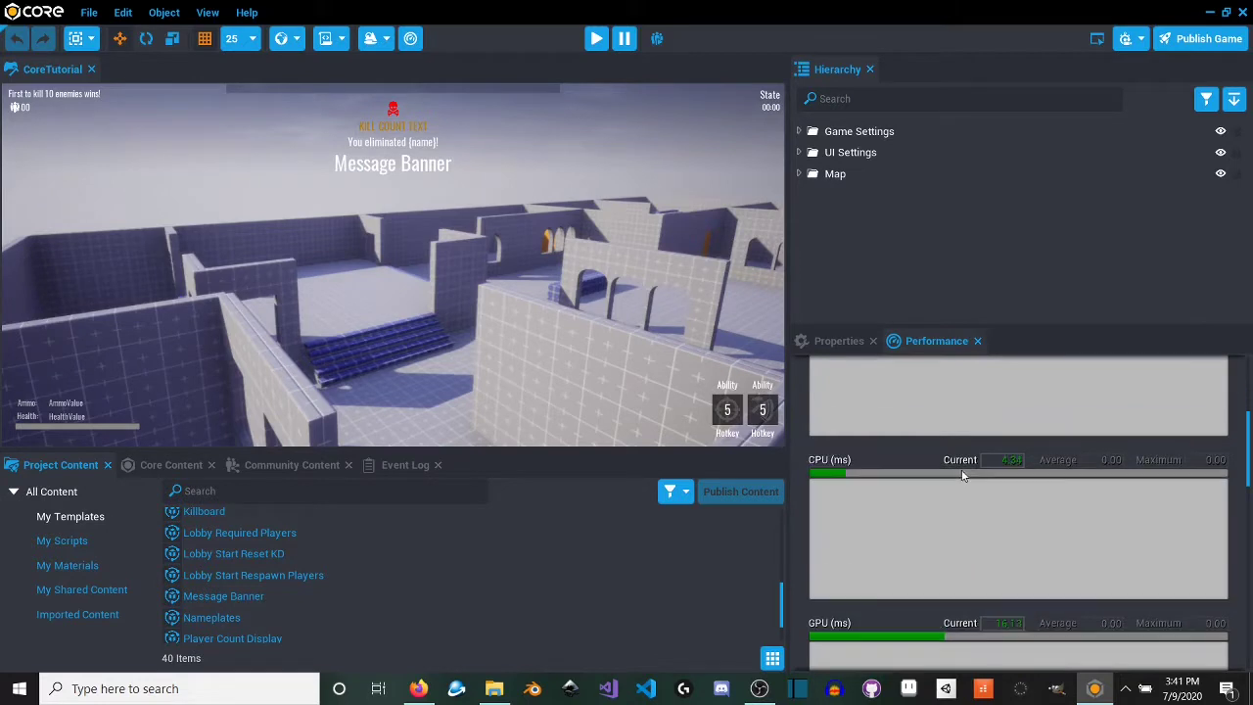
scroll(957, 464, down, 3)
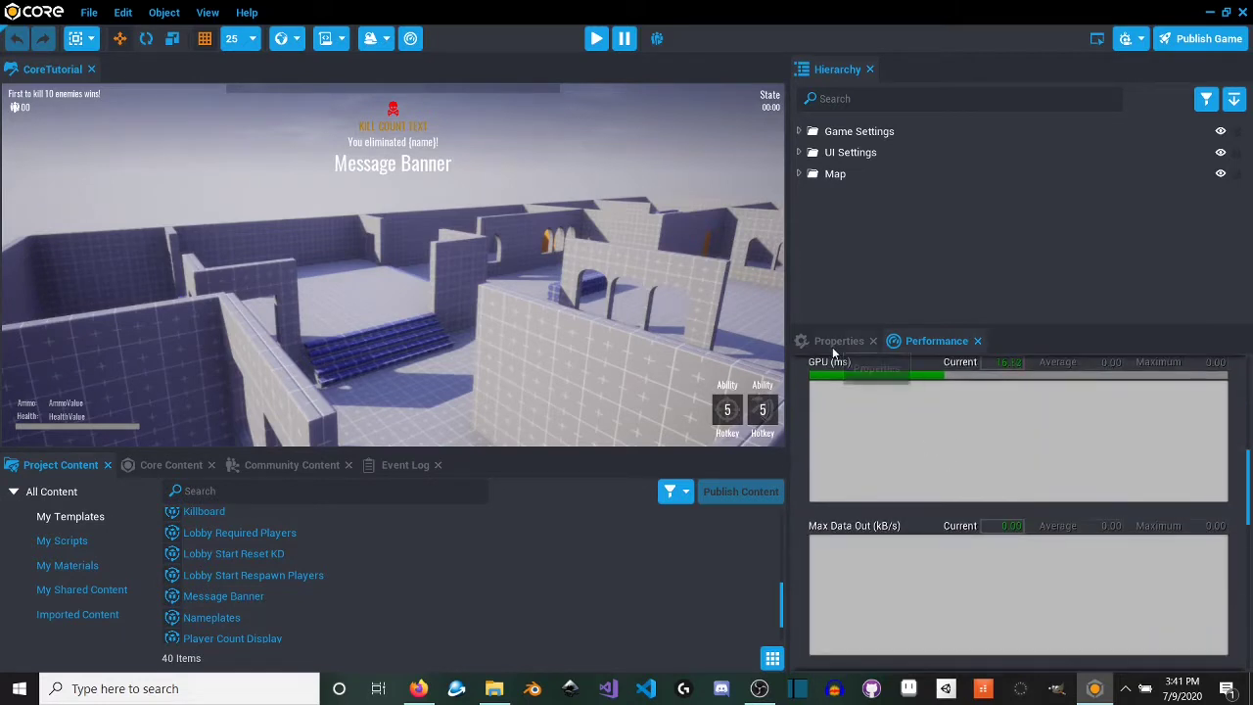
Step: Select and focus on a half wall near the stairs and examine its transform, scene, mesh and material properties
click(832, 347)
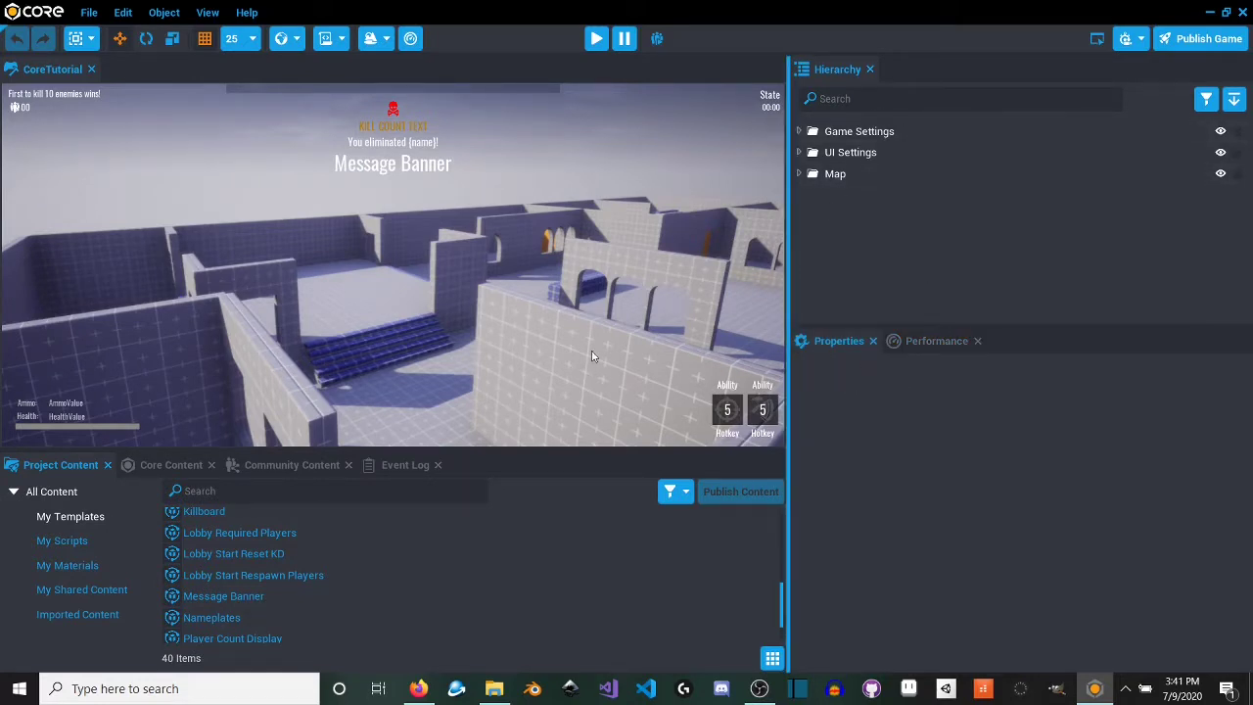
click(450, 301)
key(f)
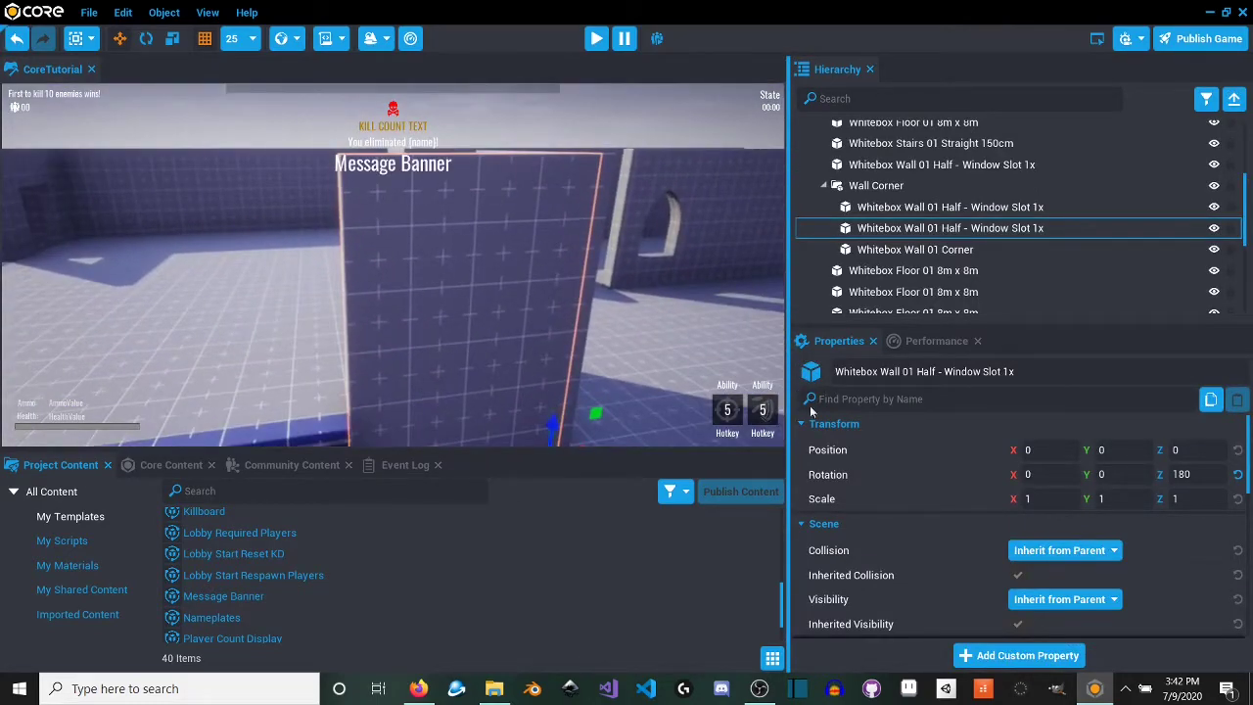
scroll(957, 584, down, 5)
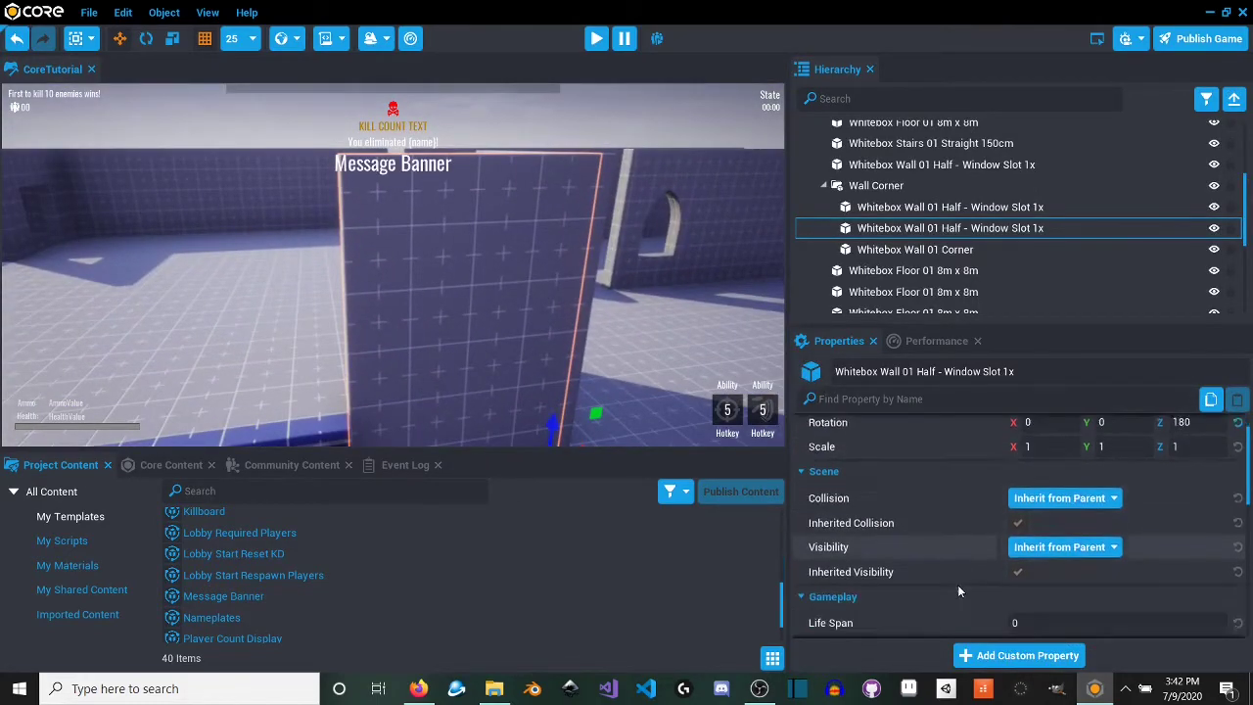
scroll(958, 590, down, 4)
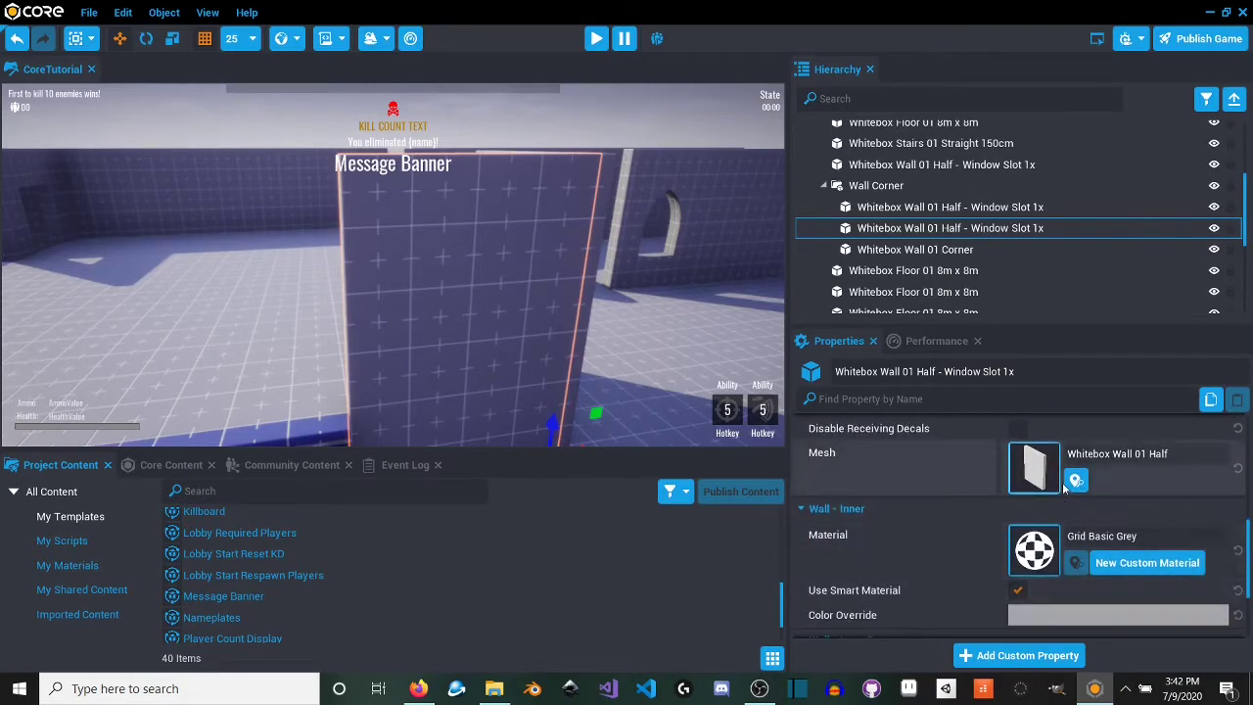
scroll(966, 495, up, 8)
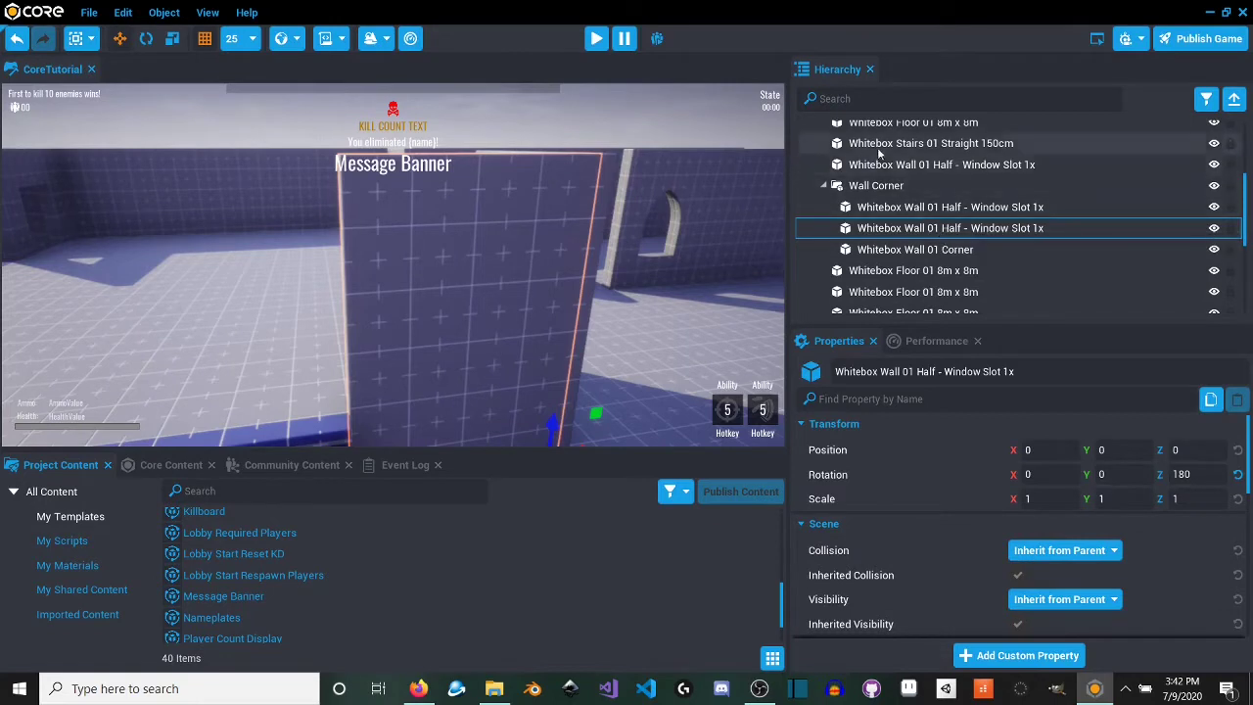
Step: Switch the selection between the half walls and the Whitebox Wall 01 Corner piece to compare their properties
click(935, 164)
click(930, 249)
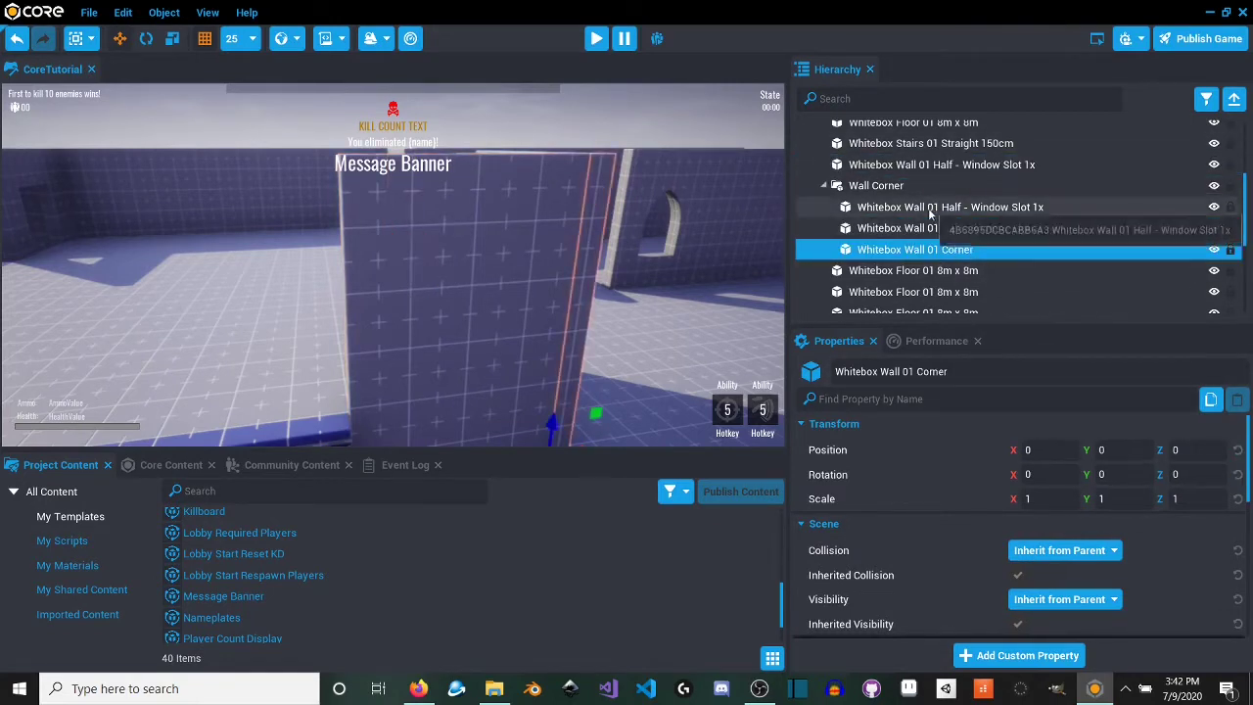
click(470, 222)
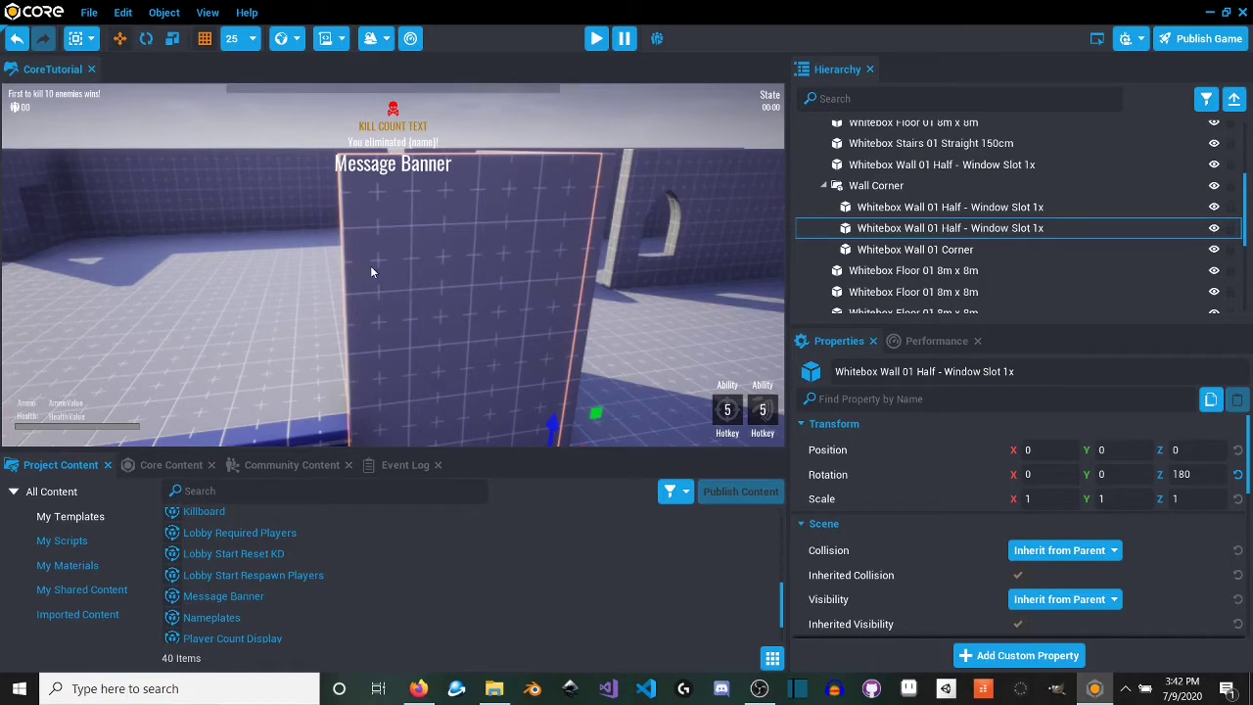
Step: Select various floor and cover pieces around the map directly in the viewport to locate them in the Hierarchy
right_drag(334, 260, 577, 278)
click(584, 274)
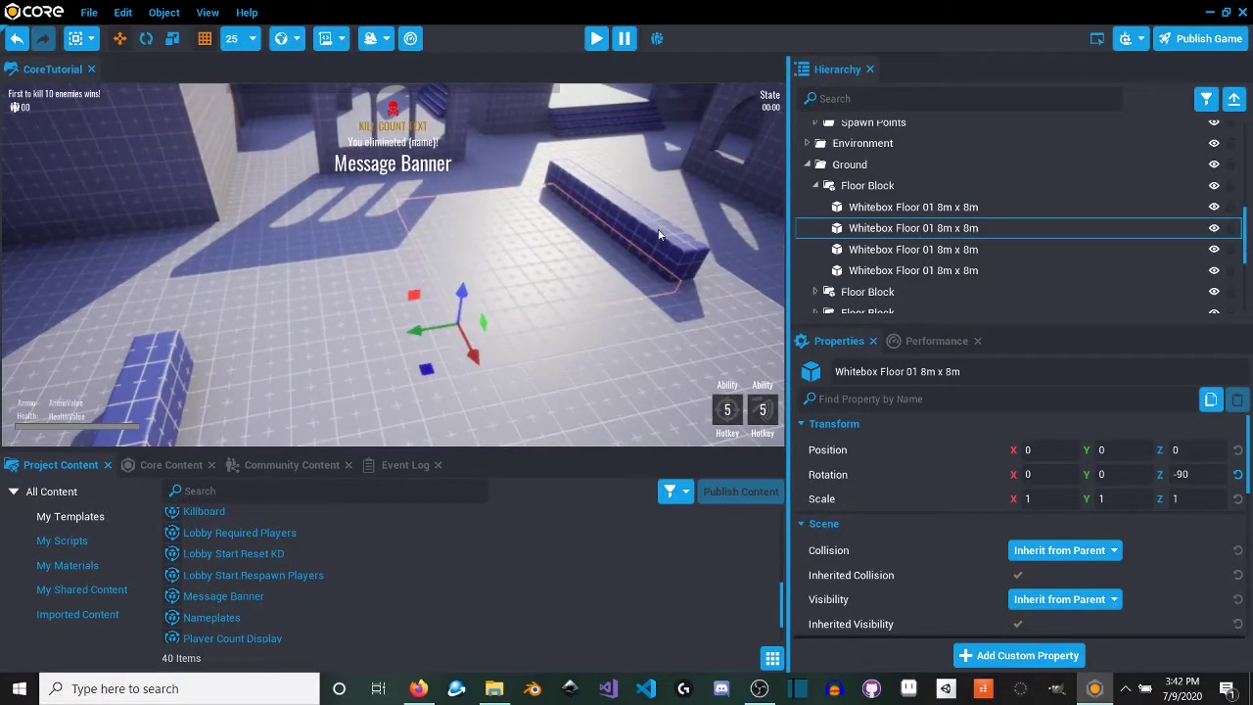
click(621, 228)
click(331, 255)
click(674, 390)
click(605, 255)
Step: Collapse the expanded Map folder in the Hierarchy
scroll(862, 162, up, 10)
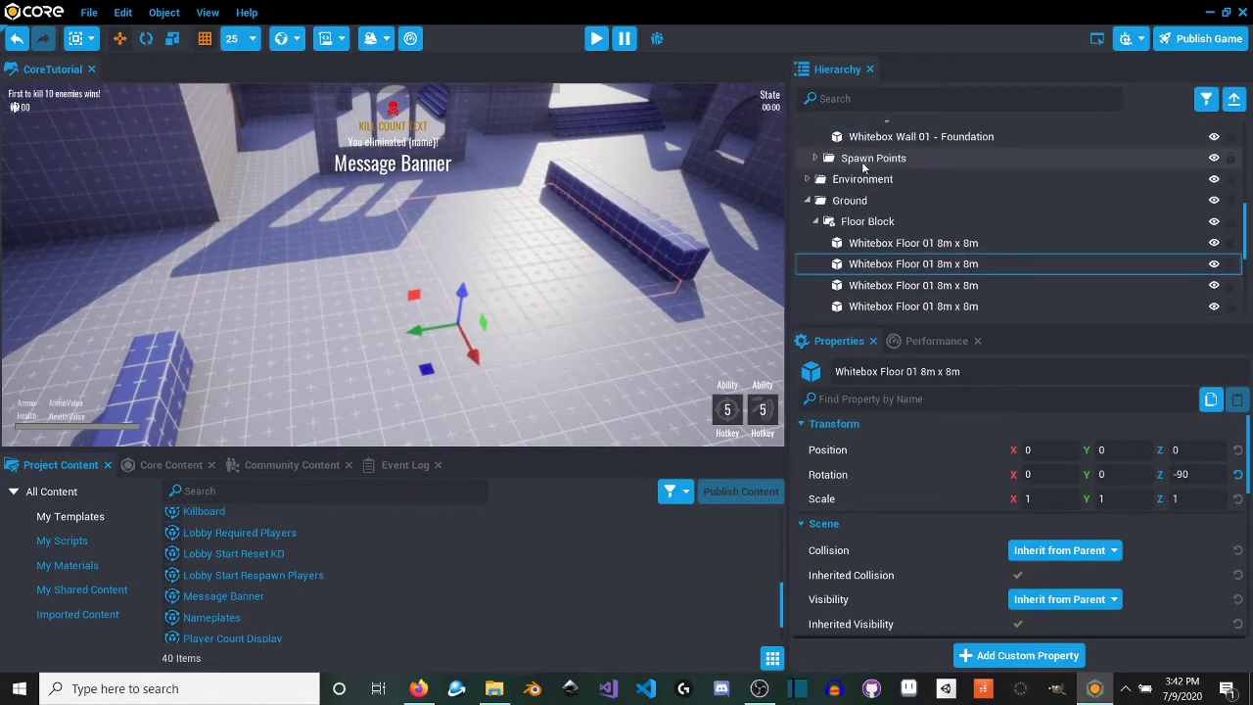
scroll(840, 183, up, 3)
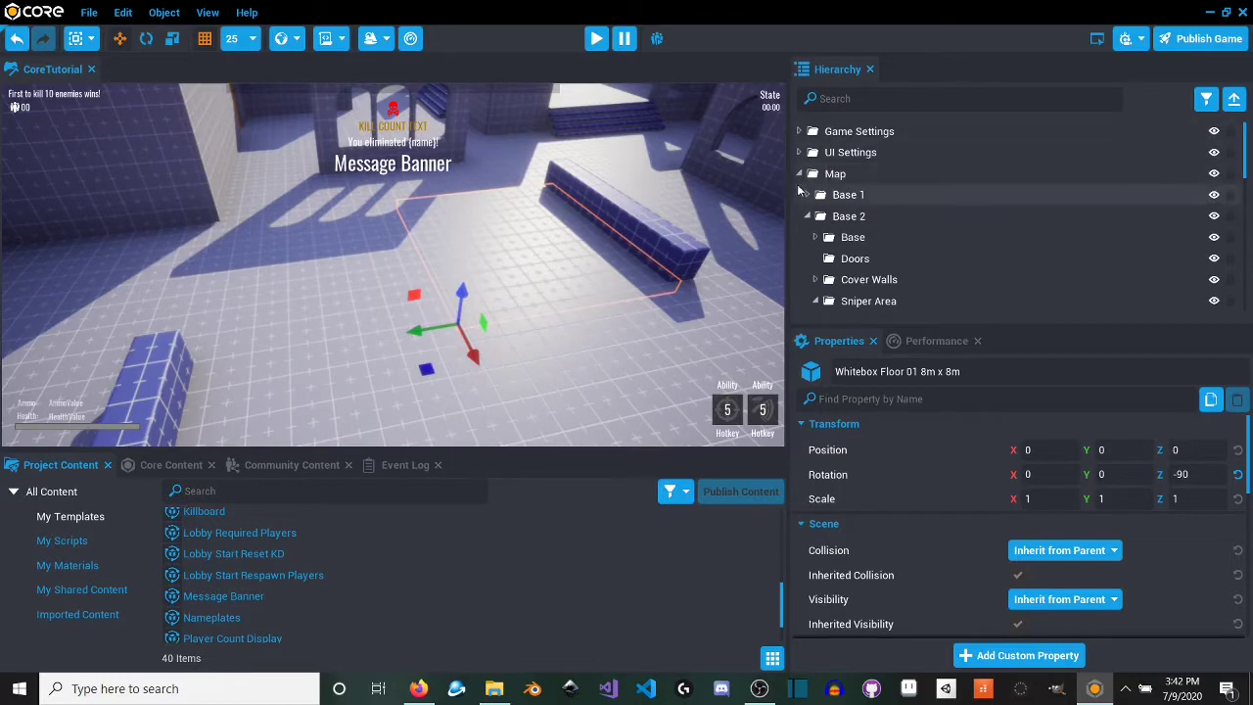
click(799, 175)
Step: Start a preview of the Deathmatch game and walk through the map with the starting rifle
right_drag(616, 224, 536, 162)
click(596, 40)
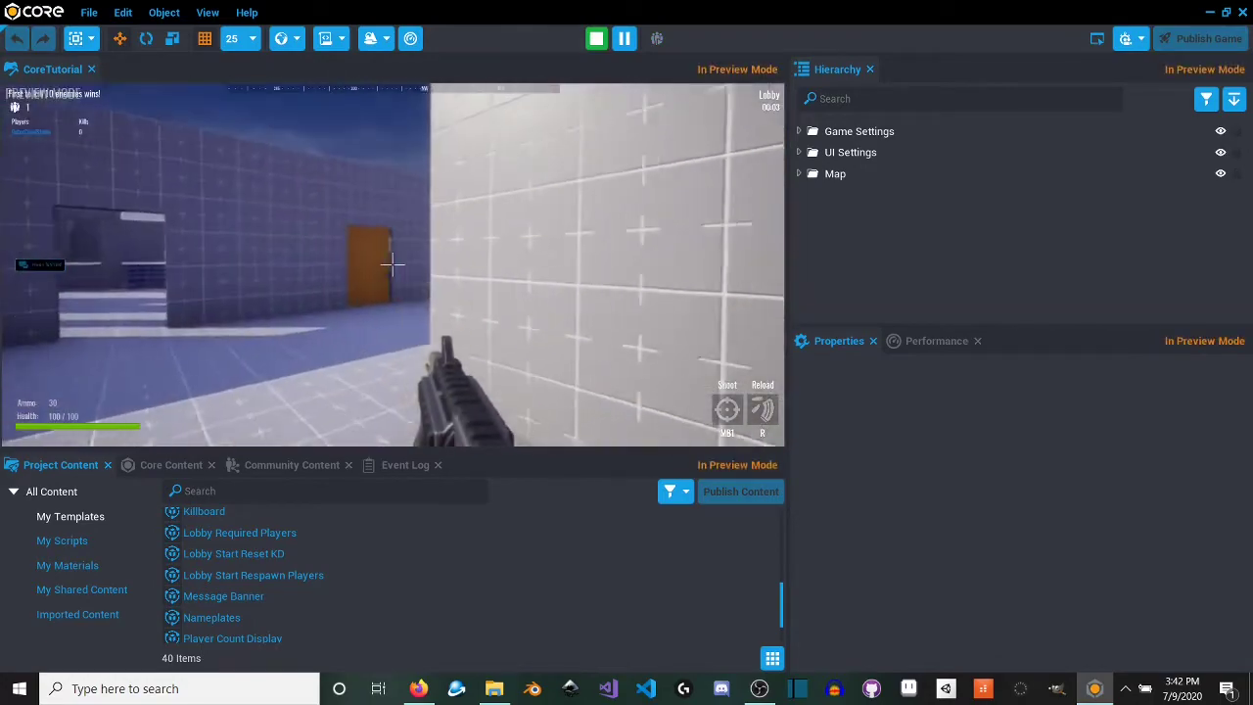
key(w)
key(w)
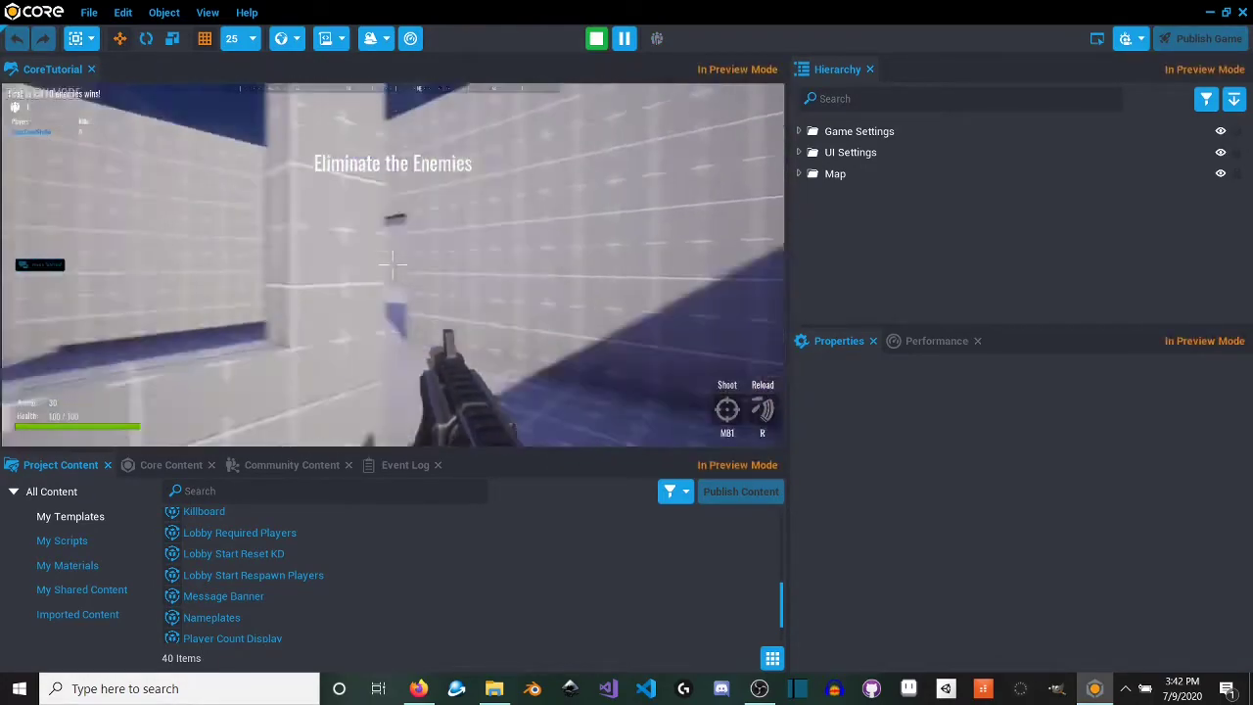
Step: Test the rifle by firing it repeatedly while walking around the map, and reload it
key(w)
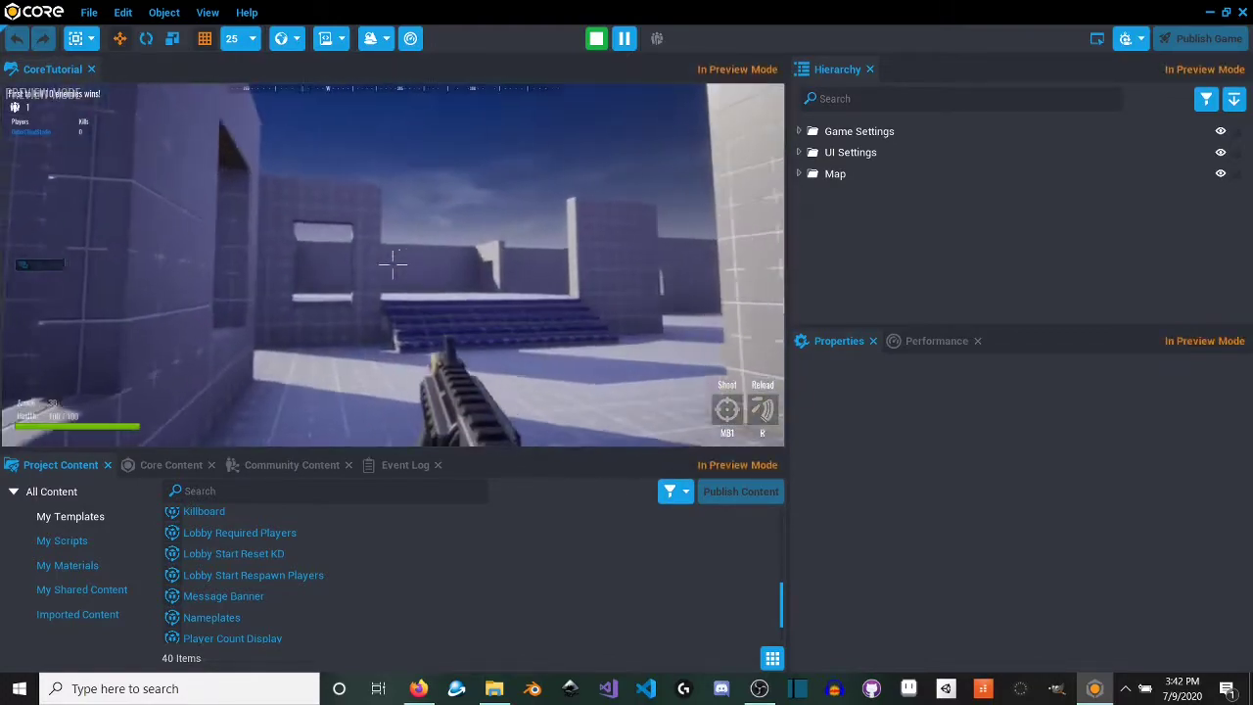
click(391, 262)
click(392, 262)
click(394, 265)
key(w)
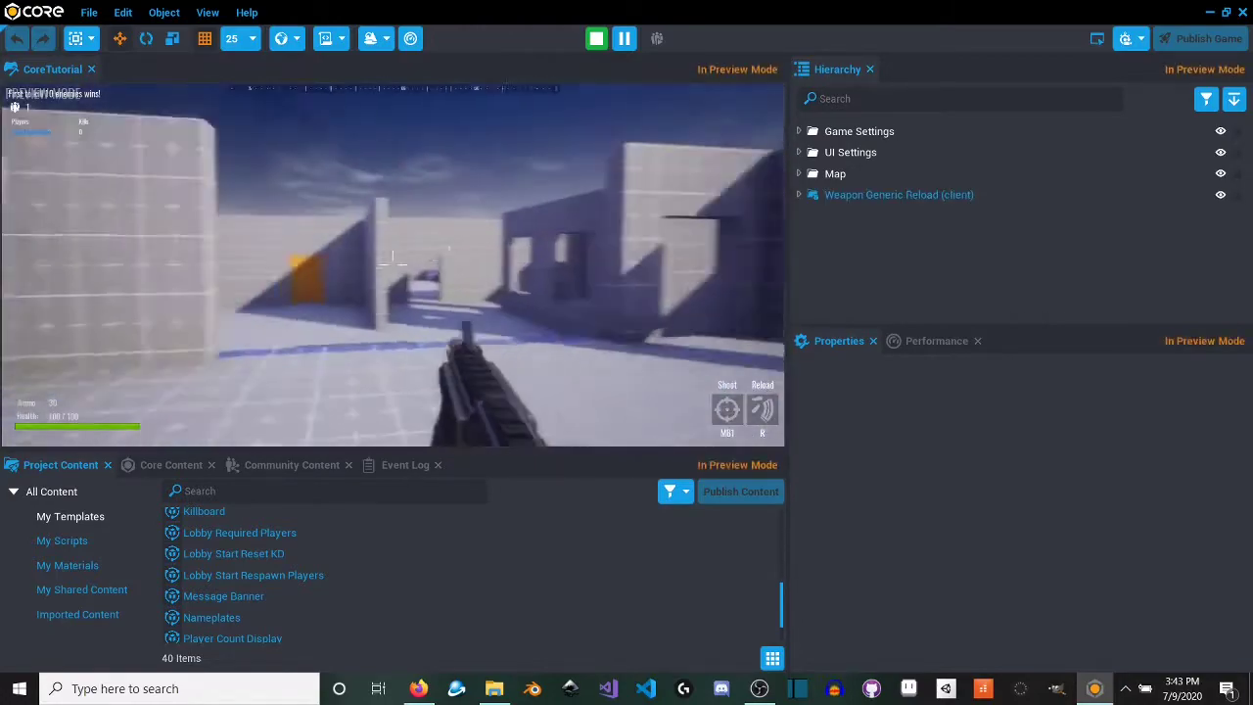
click(393, 263)
click(392, 263)
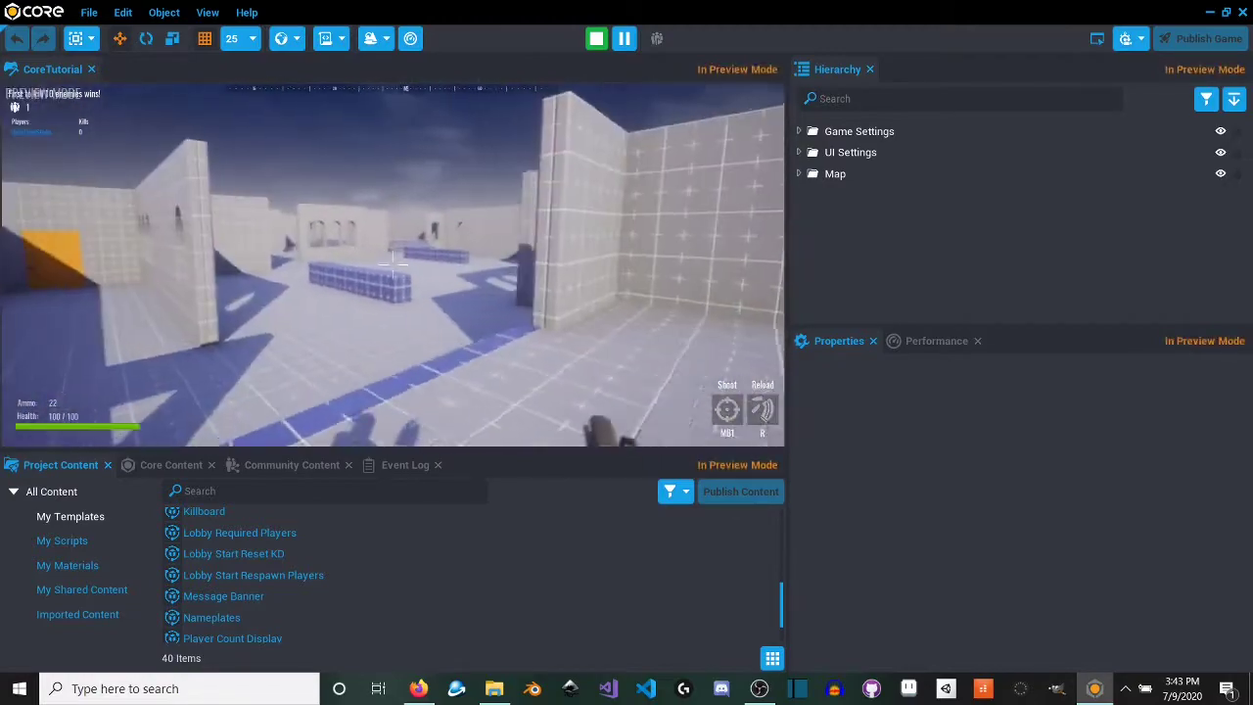
click(392, 263)
click(393, 263)
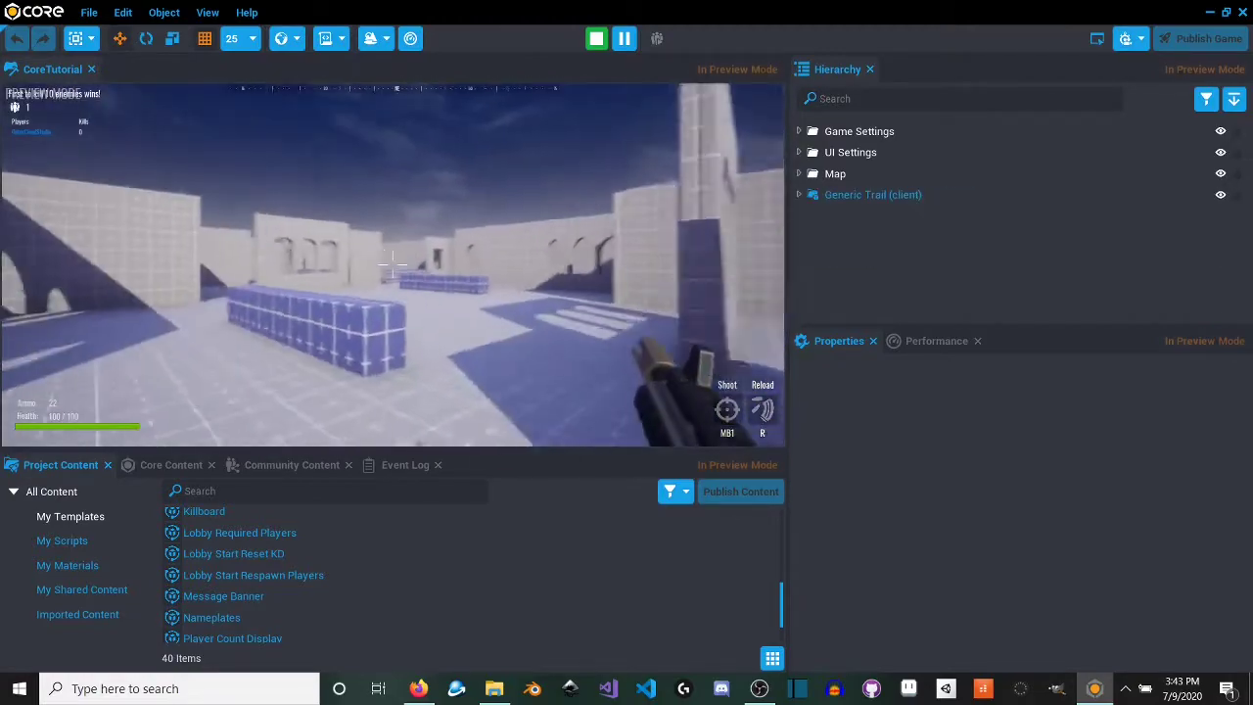
key(r)
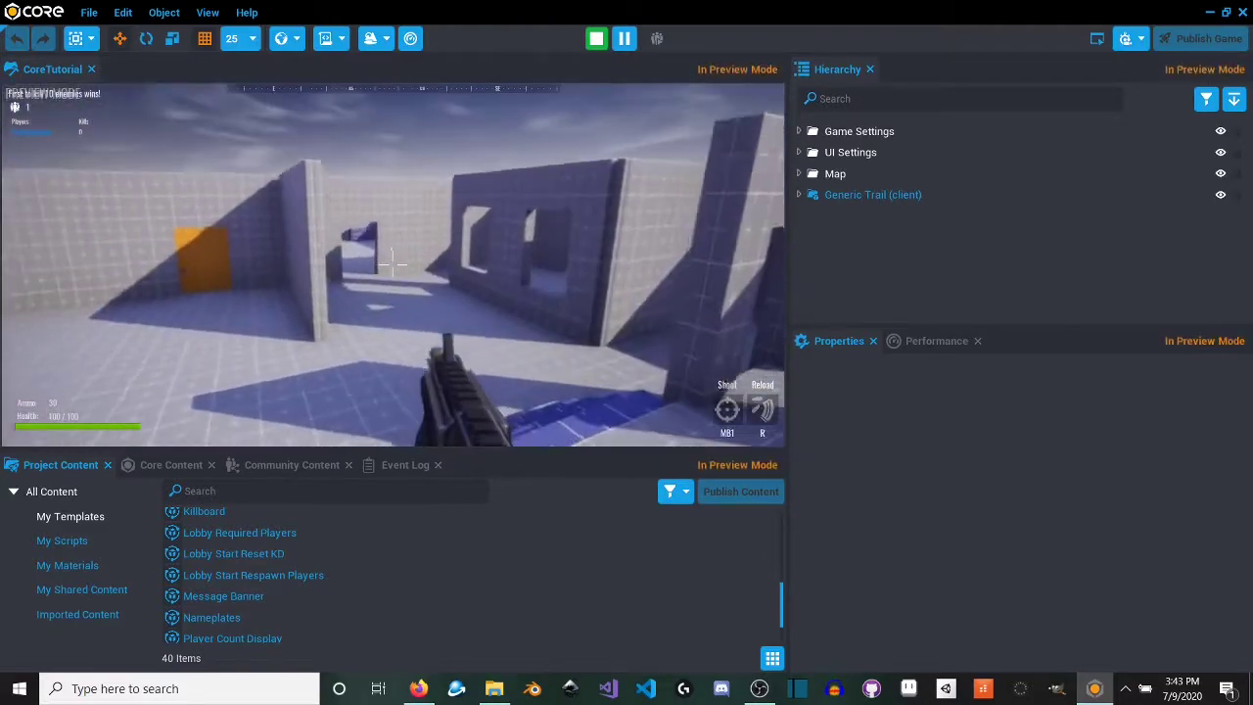
Step: Walk to the orange door, open it, climb the staircase behind it and end the game preview
key(w)
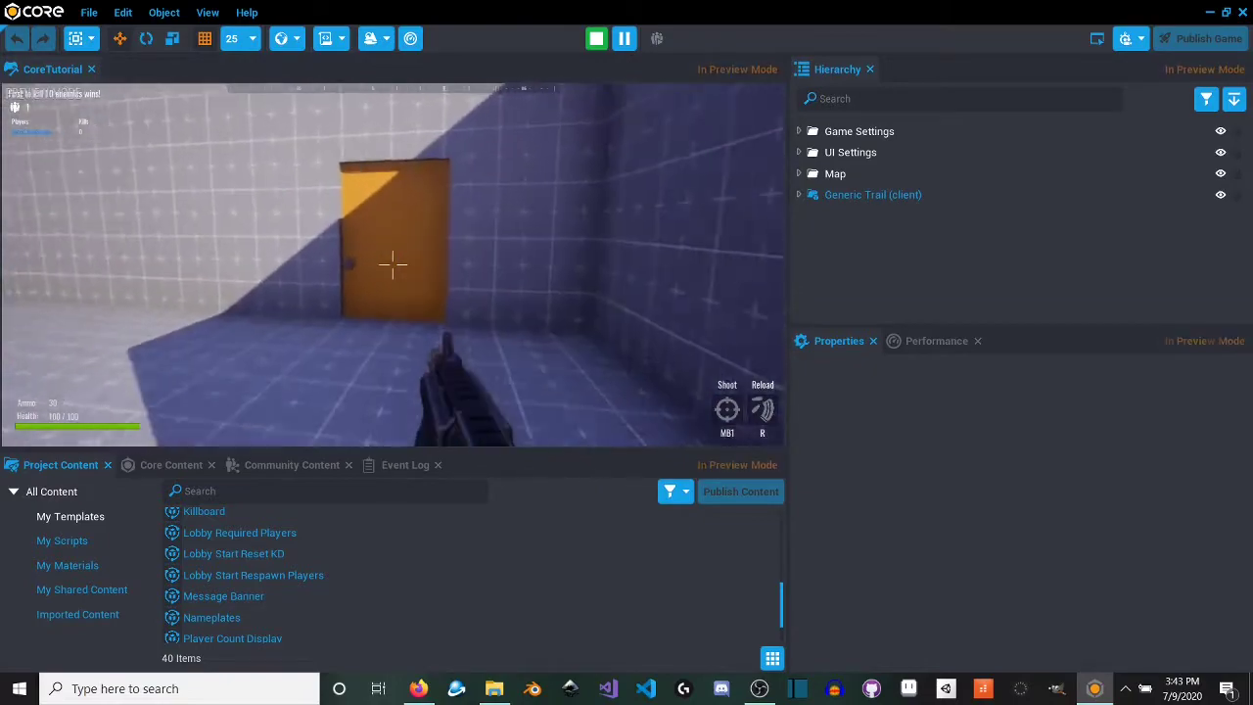
key(w)
key(f)
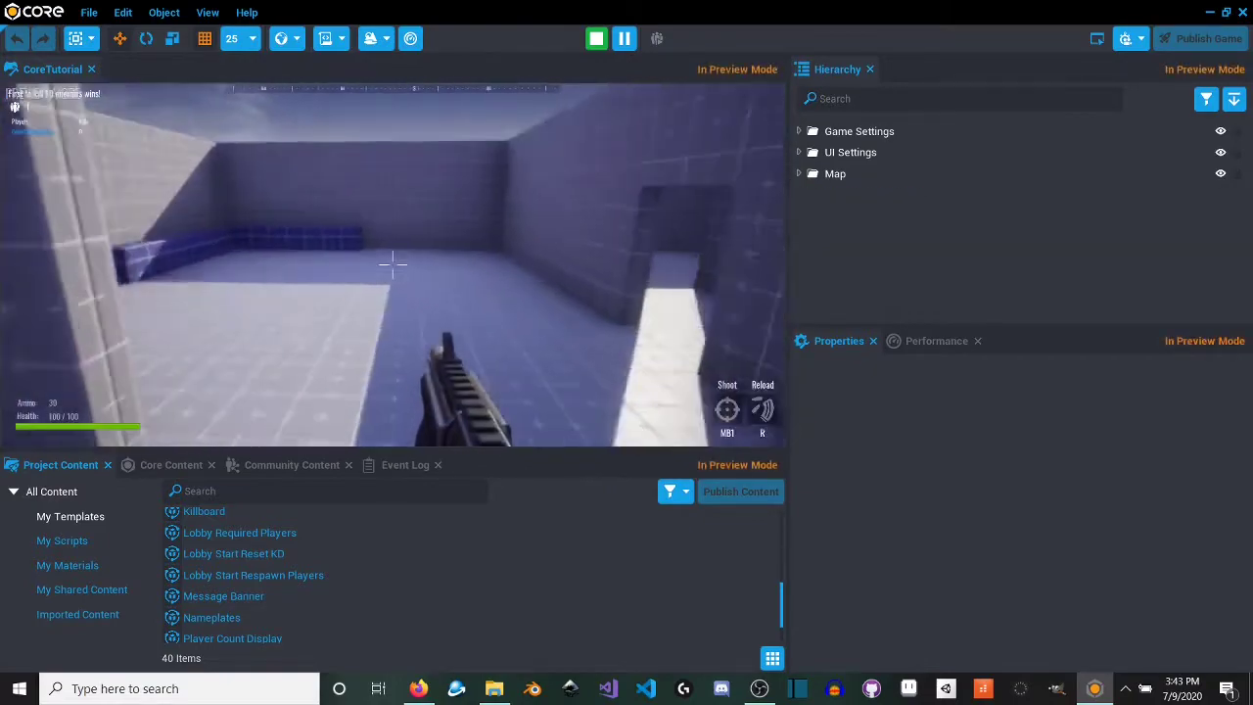
key(w)
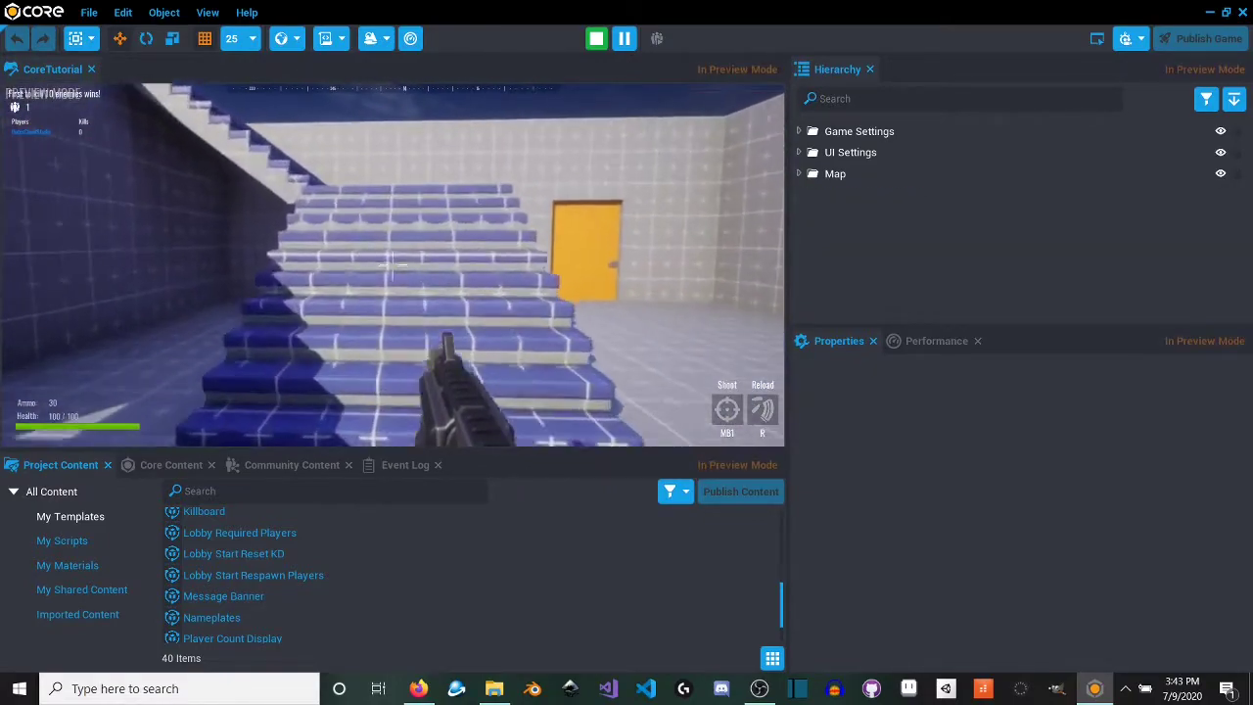
key(w)
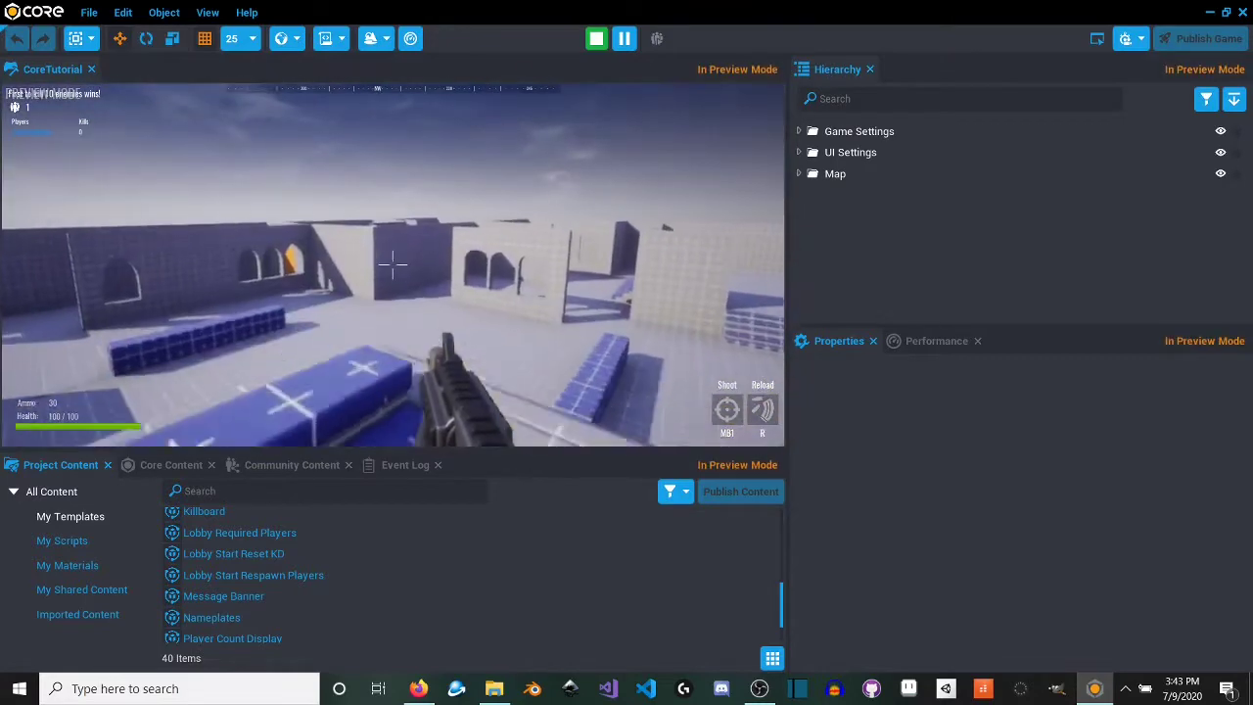
key(w)
key(=)
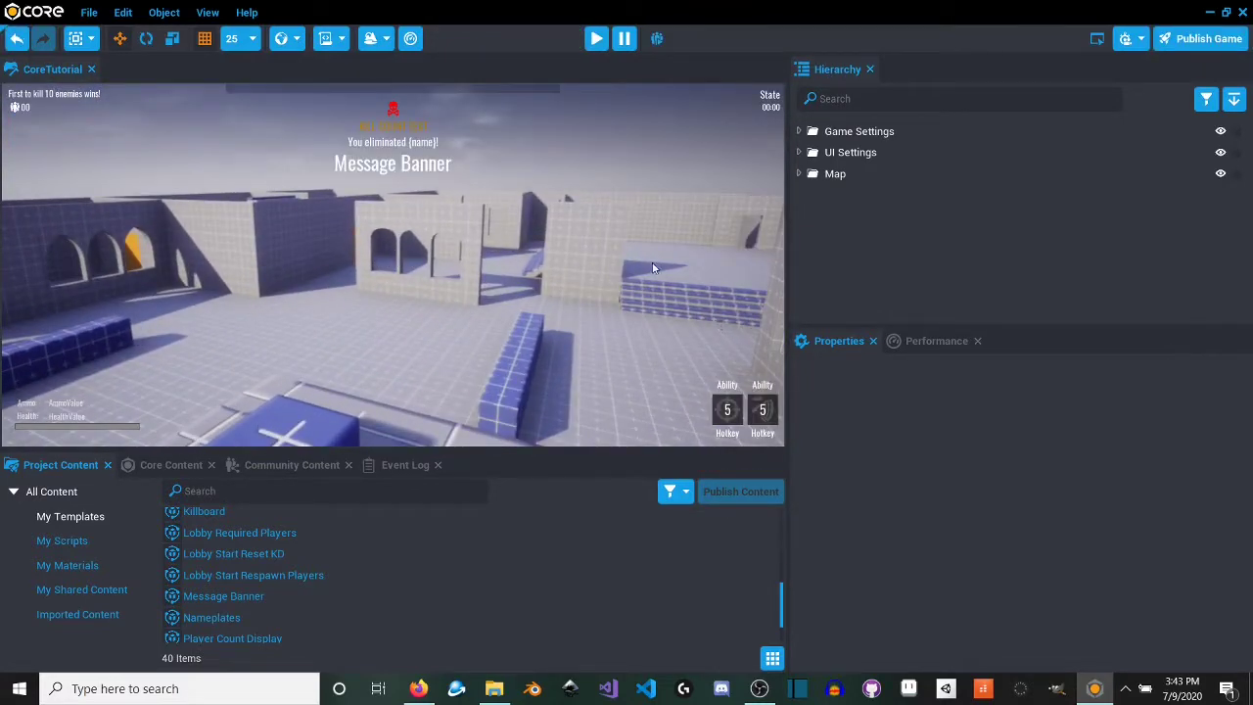
Step: Enable Multiplayer Preview Mode with 3 players and start the preview
click(658, 39)
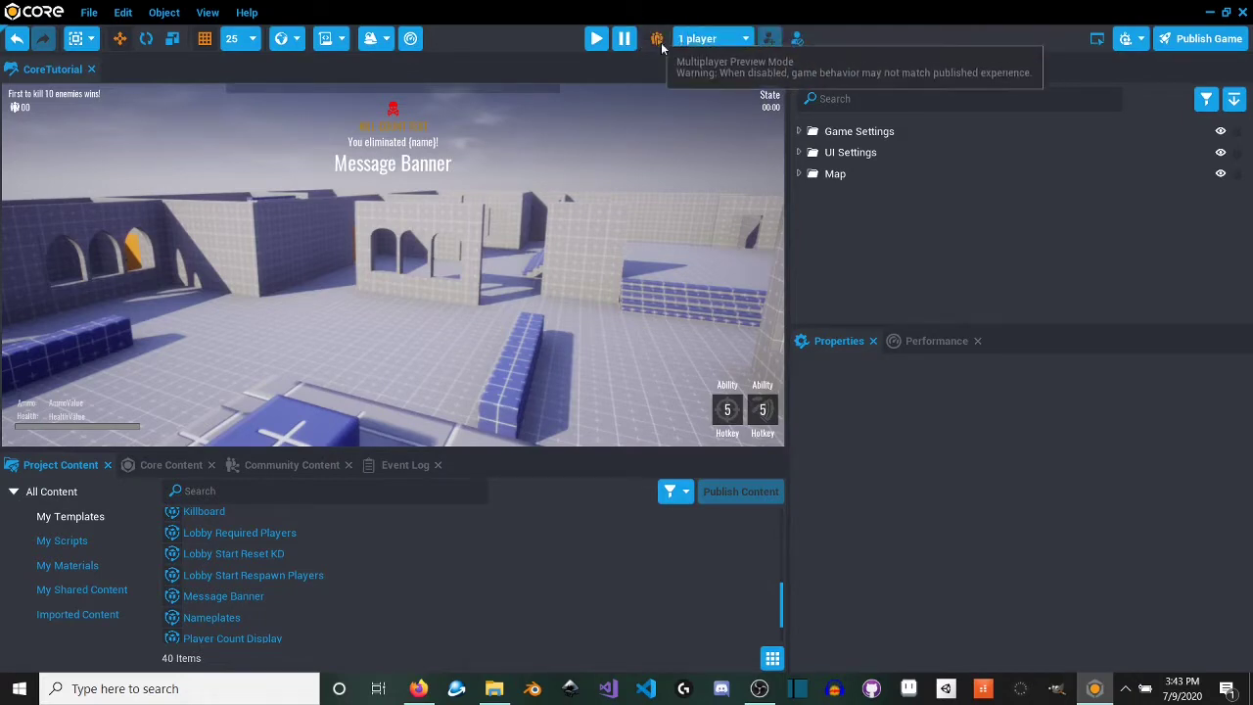
click(728, 43)
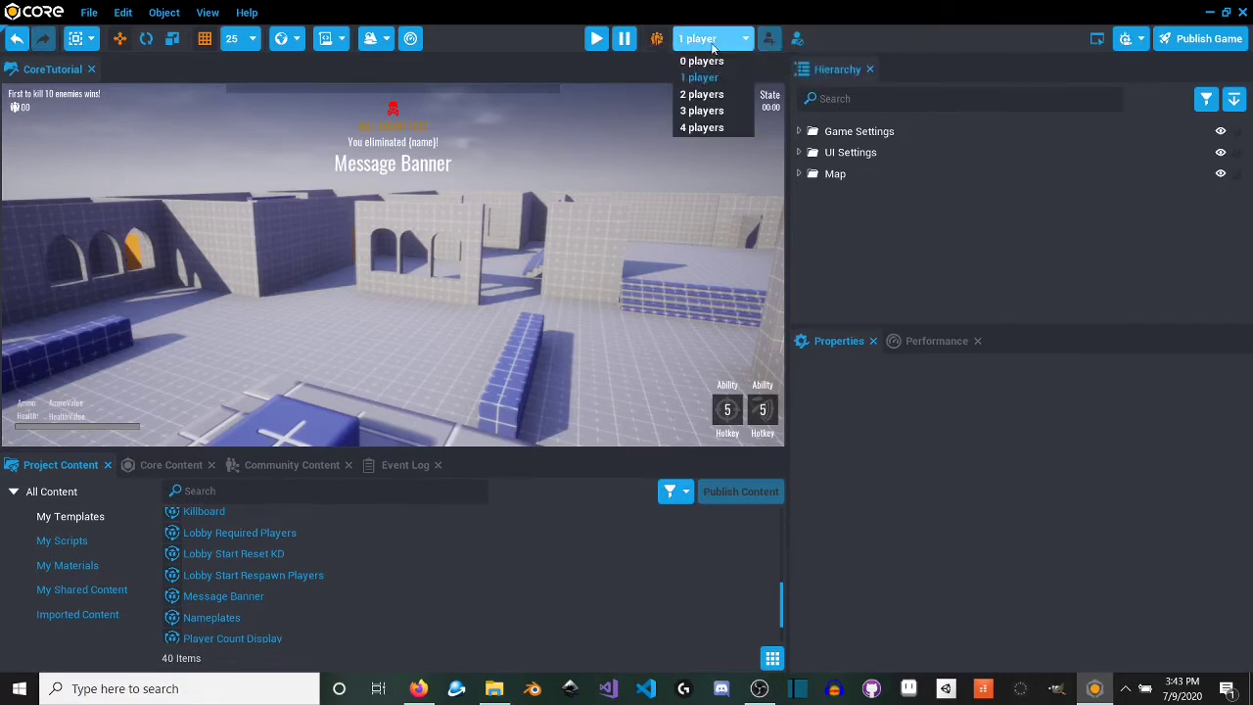
click(713, 111)
click(600, 44)
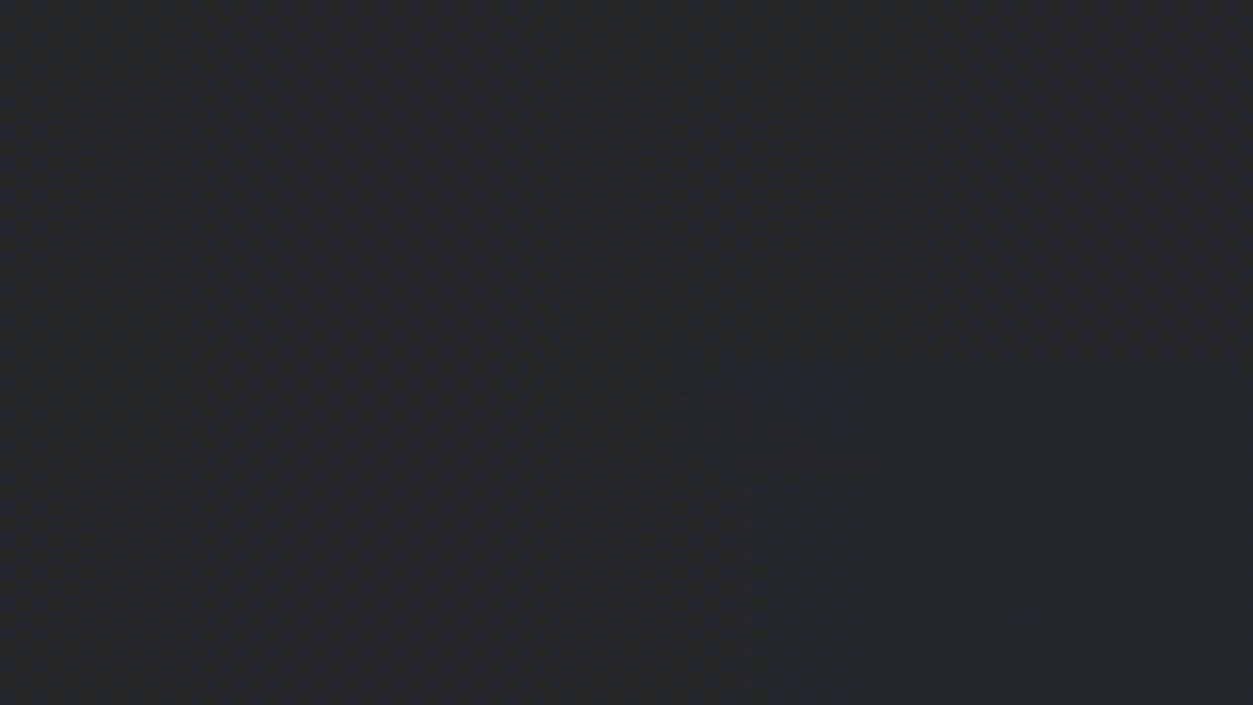
Step: Bring the multiplayer preview windows forward, resume the game in one client and close the third player's window
key(super)
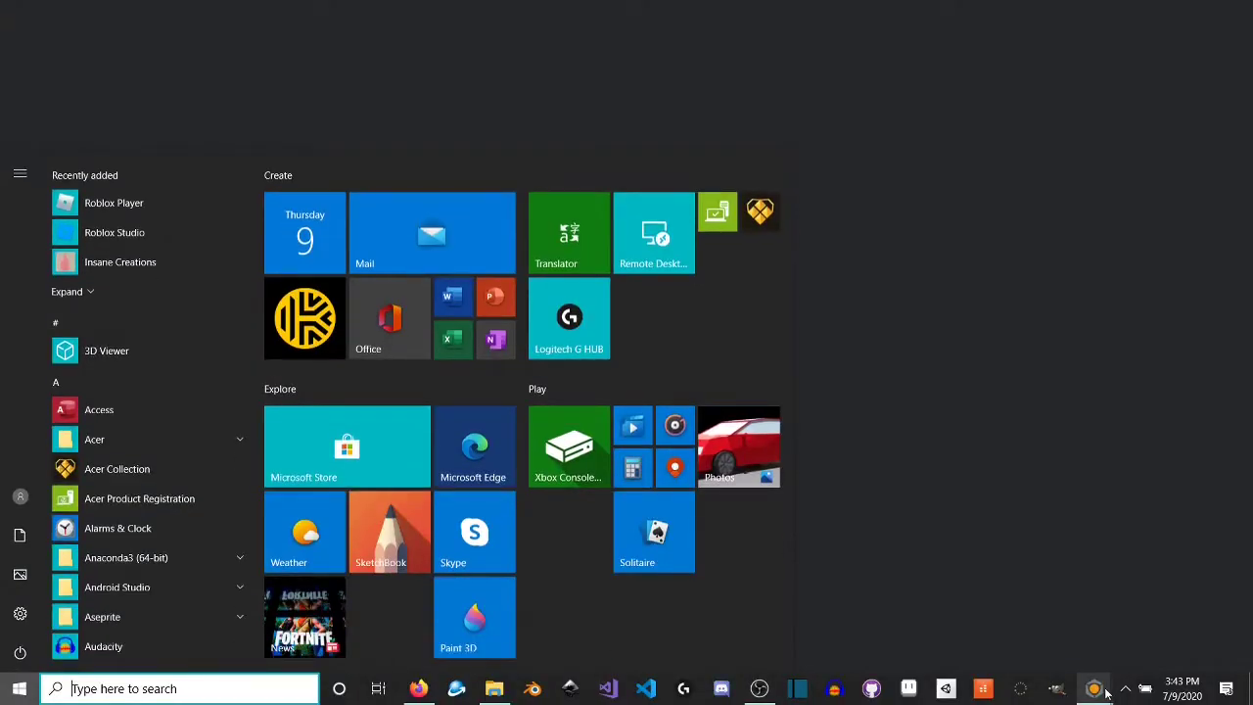
click(1107, 693)
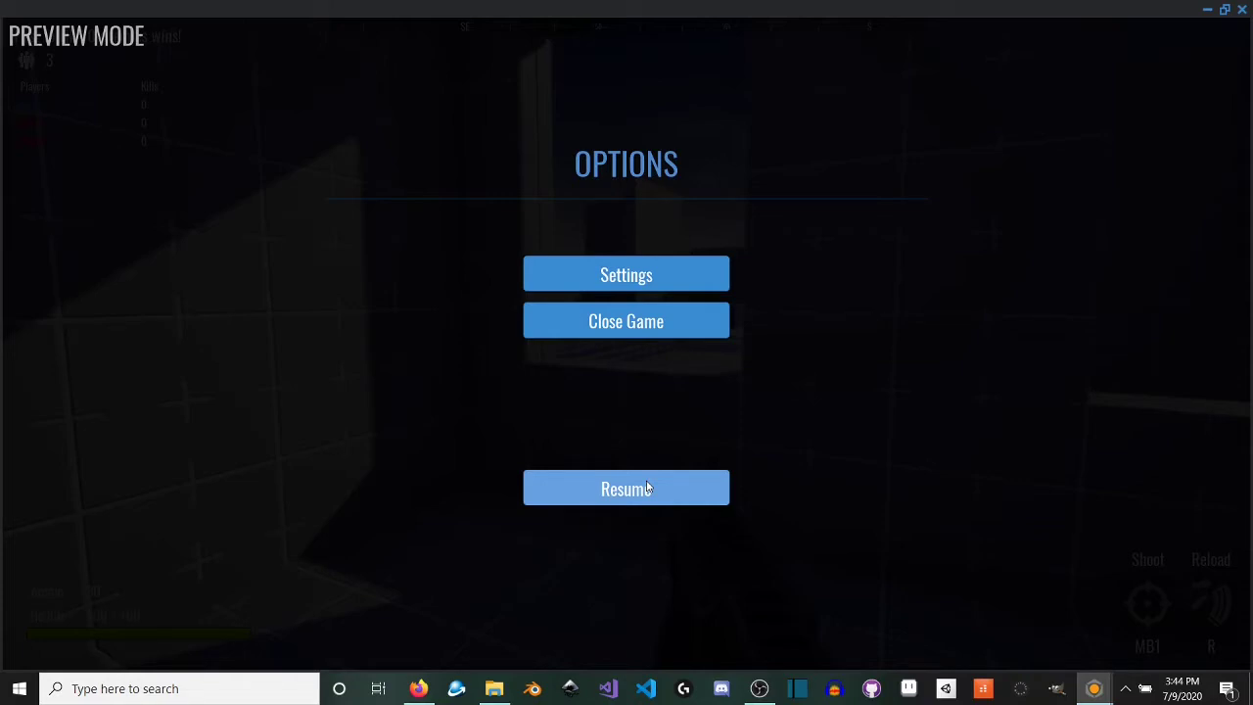
click(647, 488)
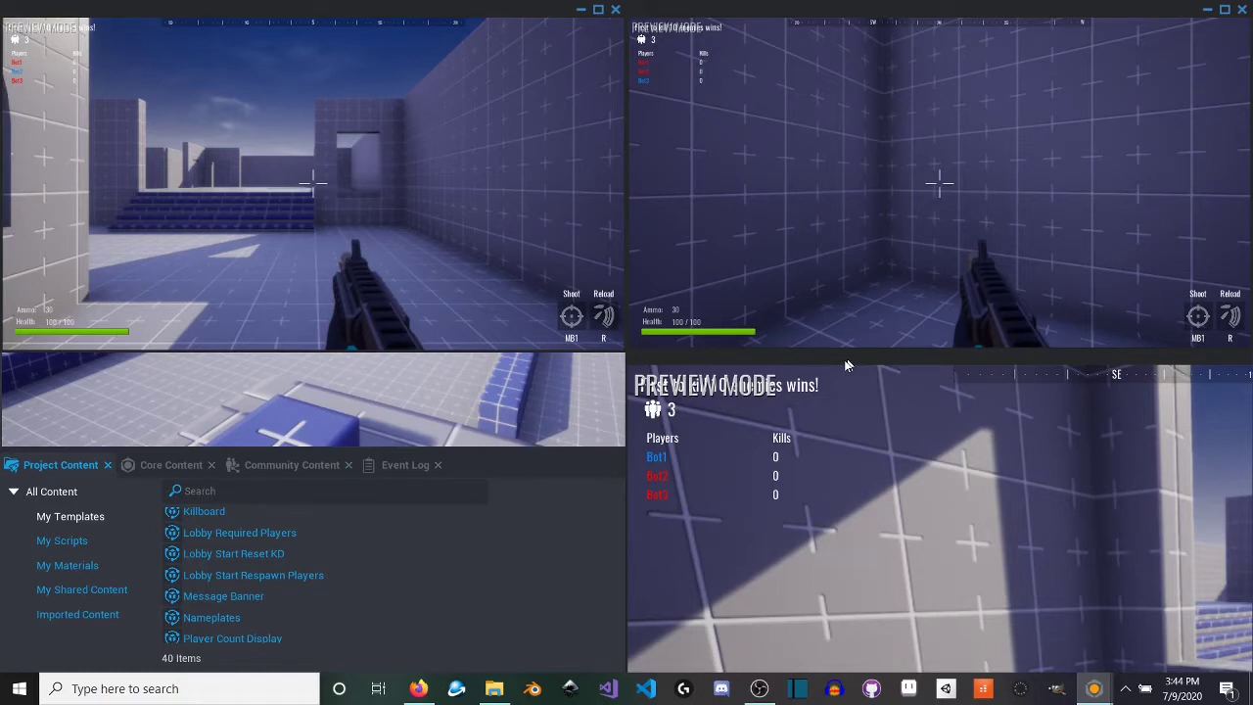
key(alt+F4)
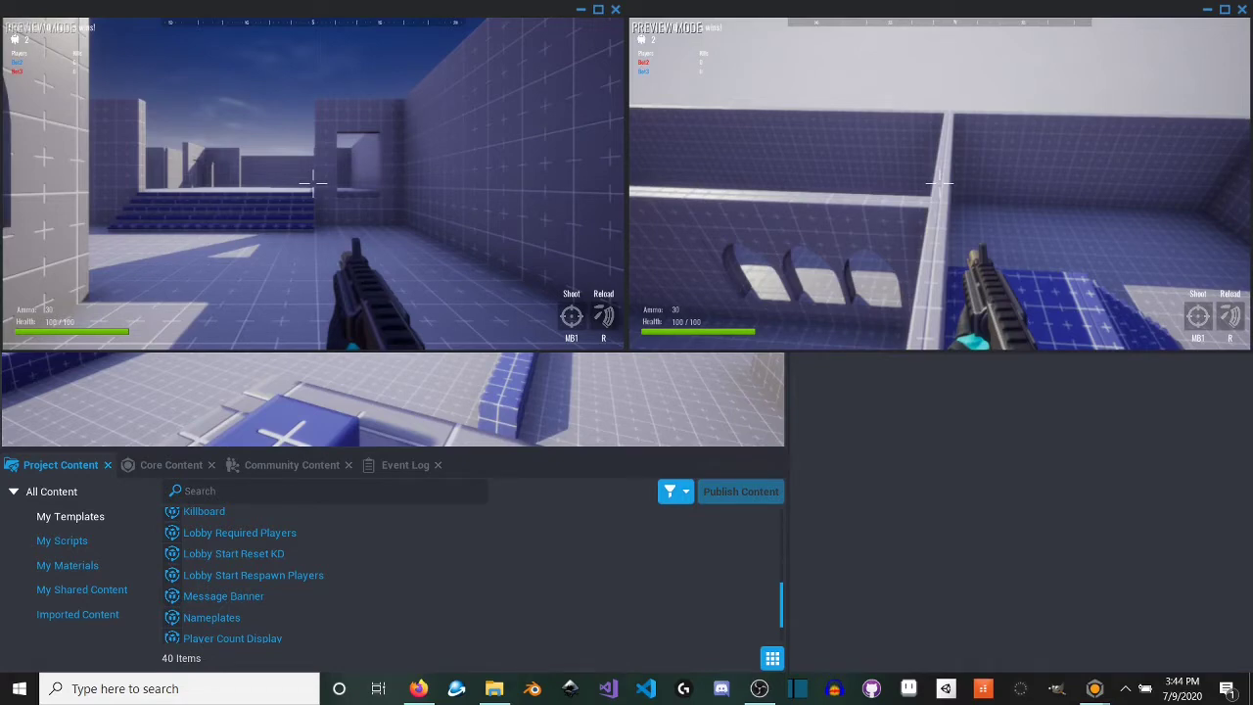
Step: Switch control between the two remaining preview clients and choose emote 6 from the Emotes selection
key(super)
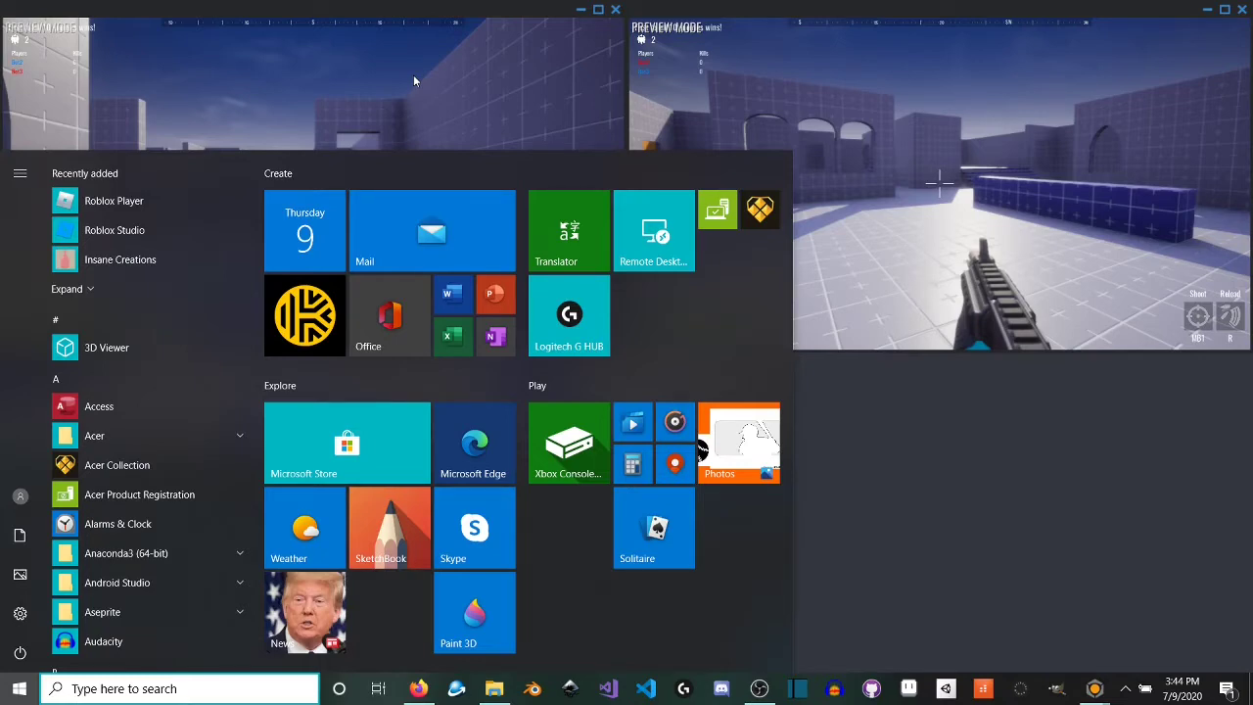
click(413, 75)
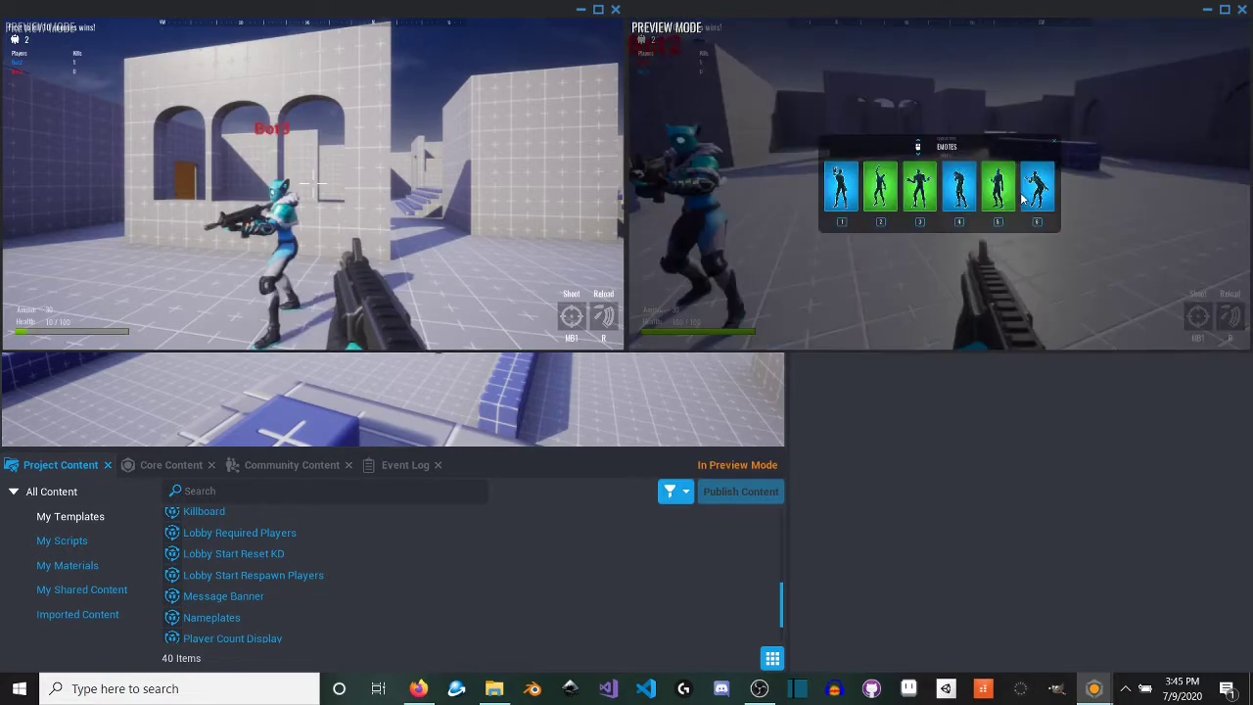
click(1030, 193)
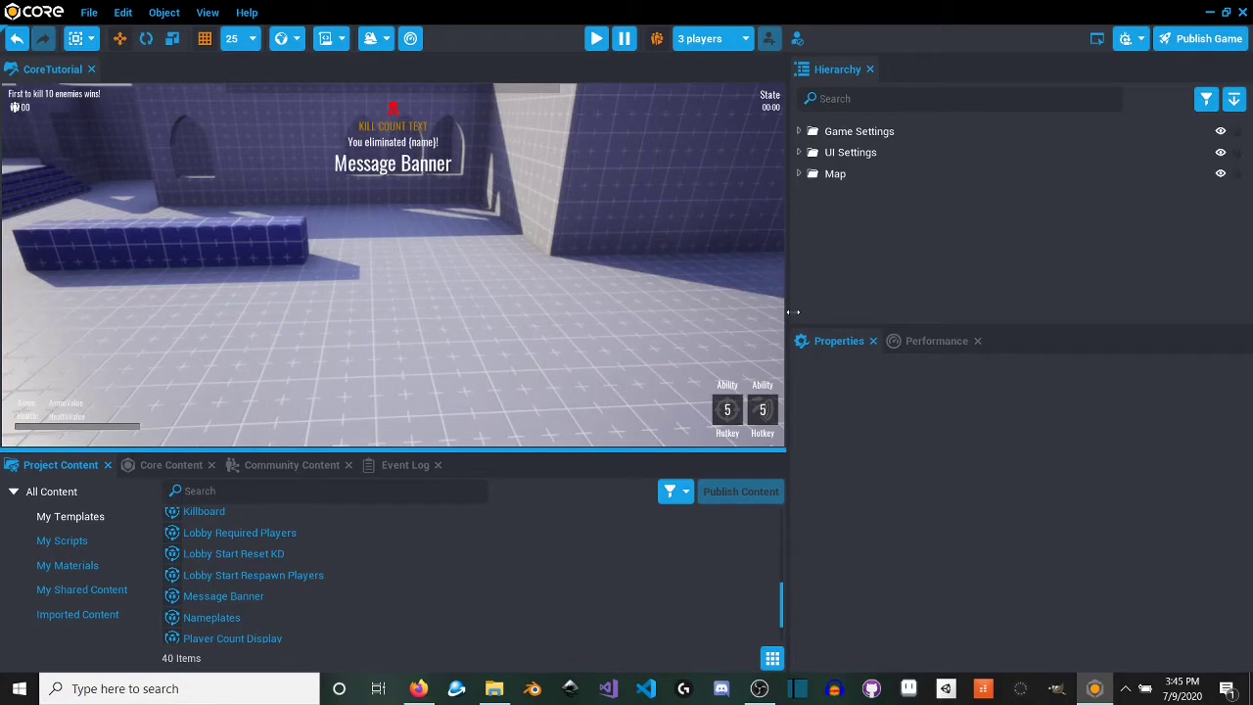
Step: Browse the 3D Objects category of the Core Content library
right_drag(676, 289, 327, 382)
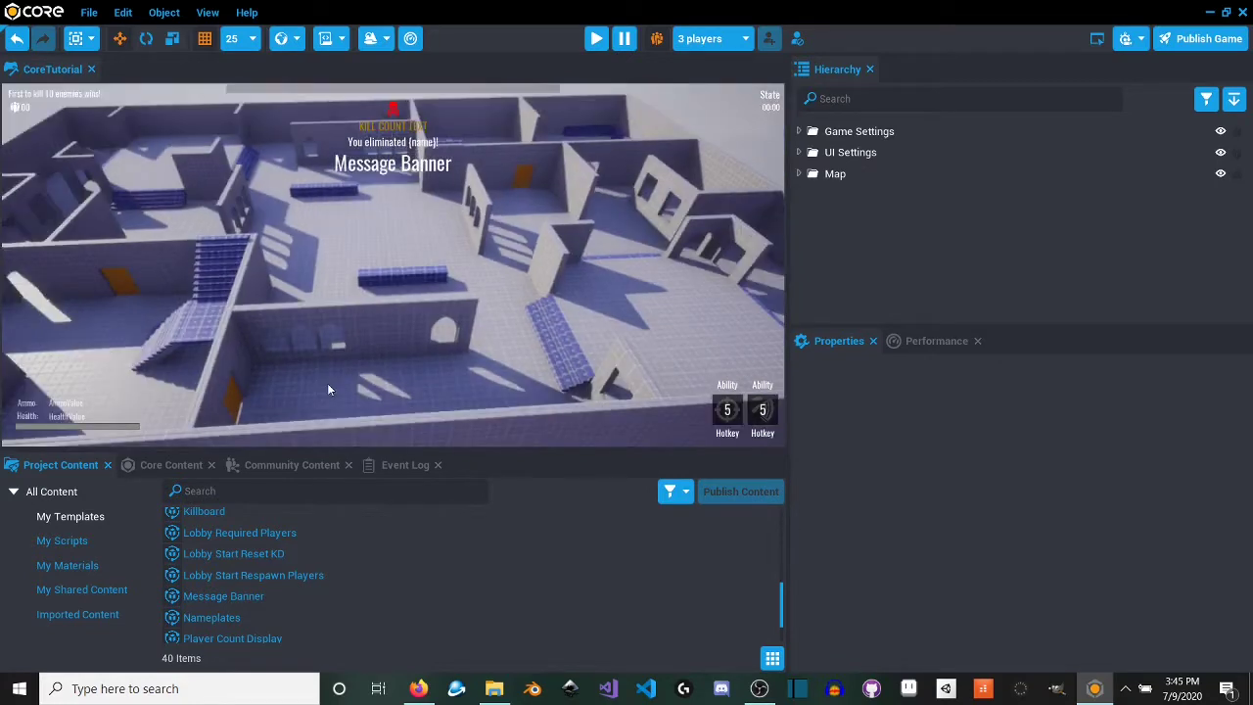
click(171, 474)
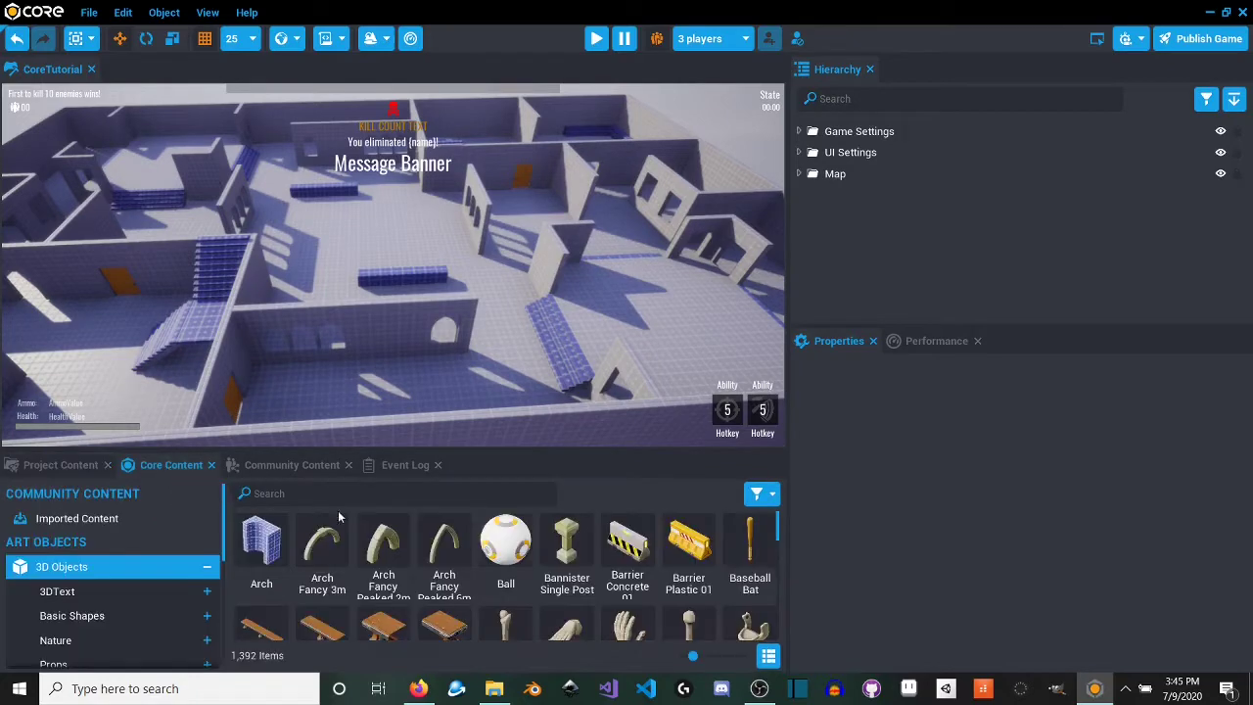
scroll(501, 589, down, 3)
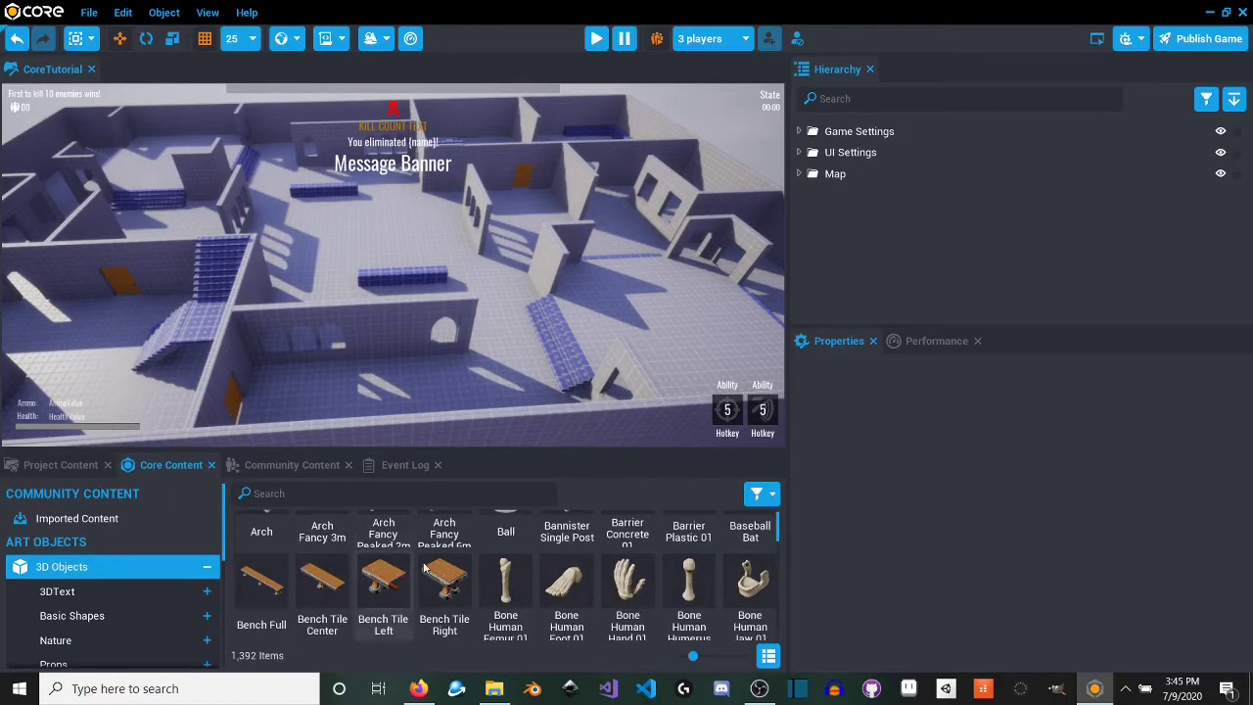
scroll(502, 589, down, 3)
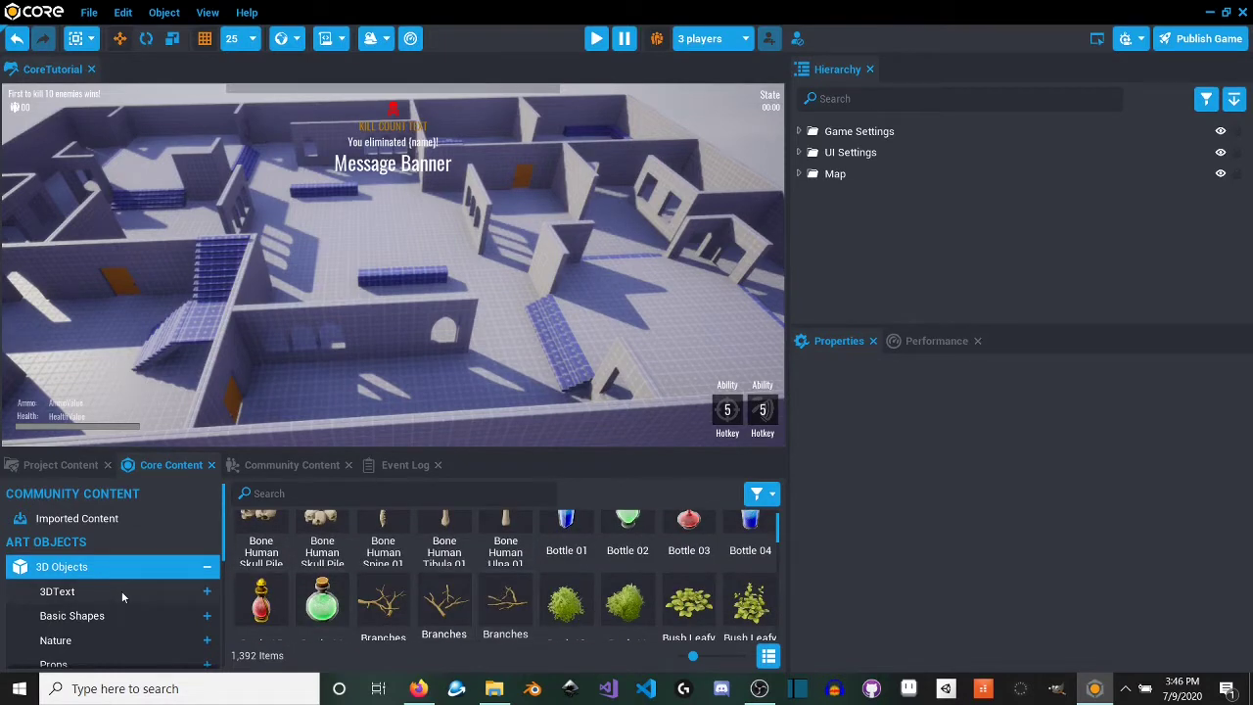
Step: Show the Materials category of Core Content and look through it for a brick material for the walls
scroll(49, 551, down, 3)
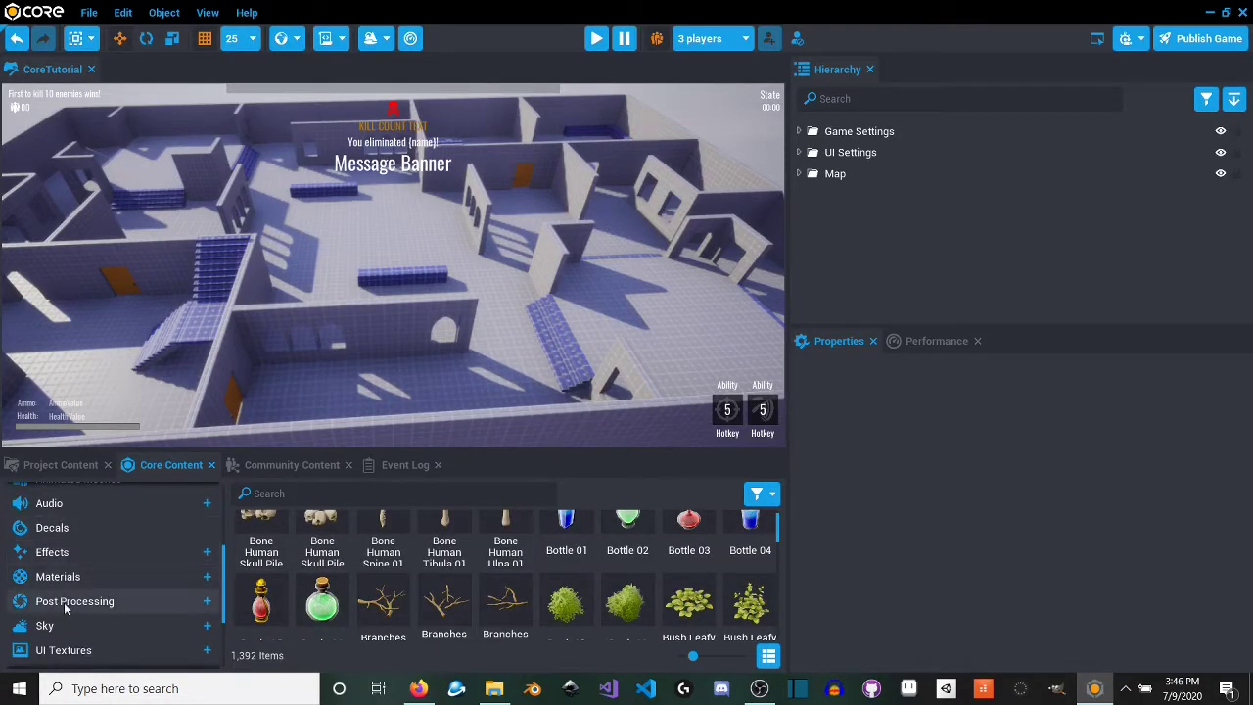
click(58, 576)
key(w)
mouse_move(539, 362)
right_down()
mouse_move(504, 371)
mouse_move(543, 403)
mouse_move(495, 284)
mouse_move(404, 413)
mouse_move(359, 429)
mouse_move(364, 447)
mouse_move(364, 416)
right_up()
key(e)
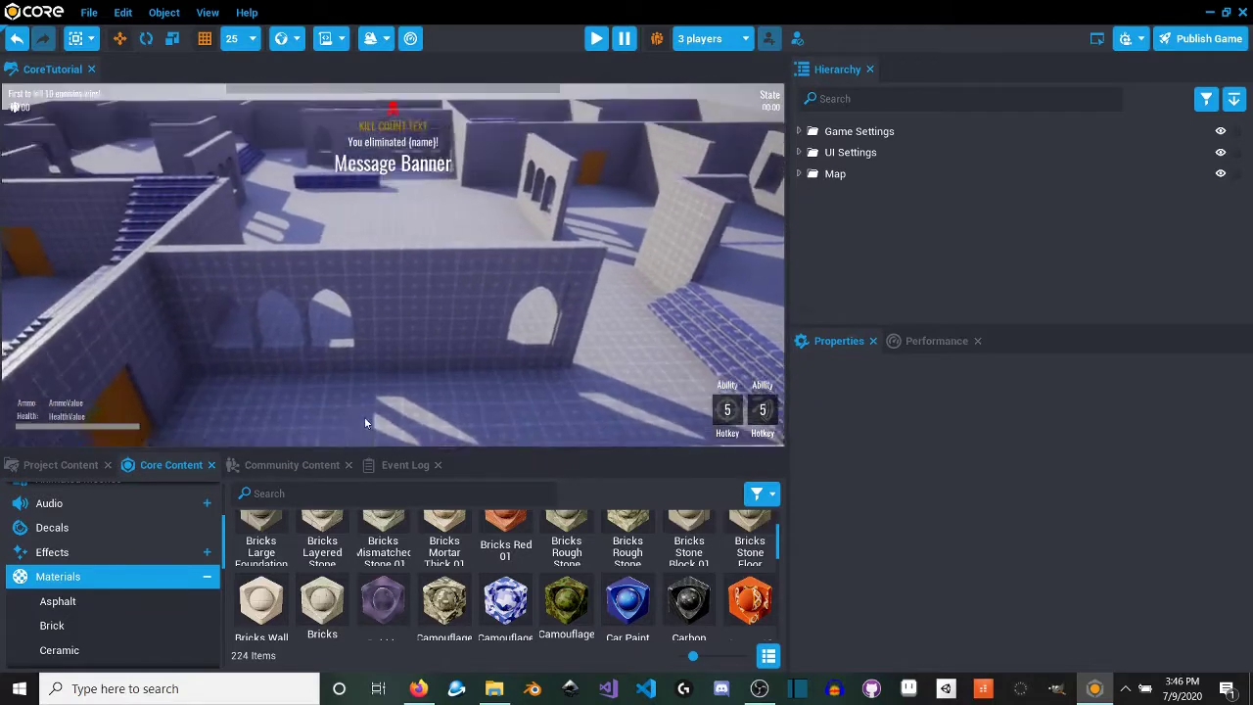
scroll(620, 625, down, 1)
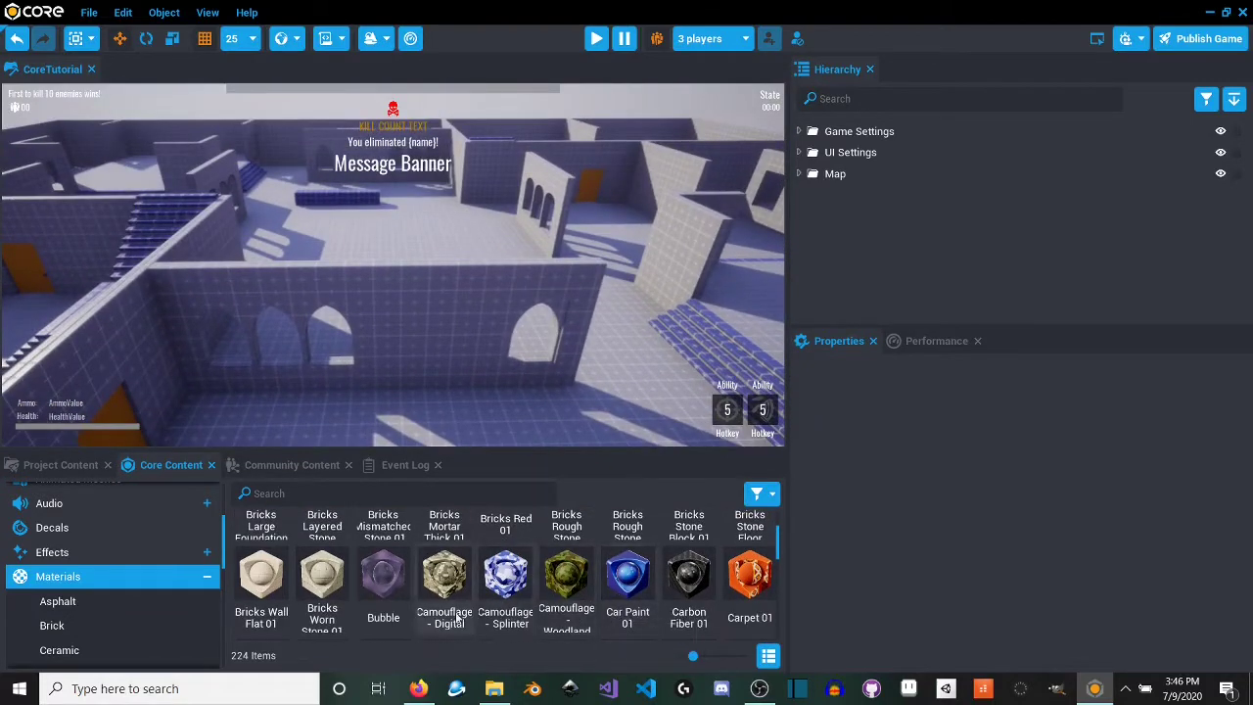
scroll(619, 624, down, 2)
scroll(502, 620, up, 3)
scroll(502, 620, up, 4)
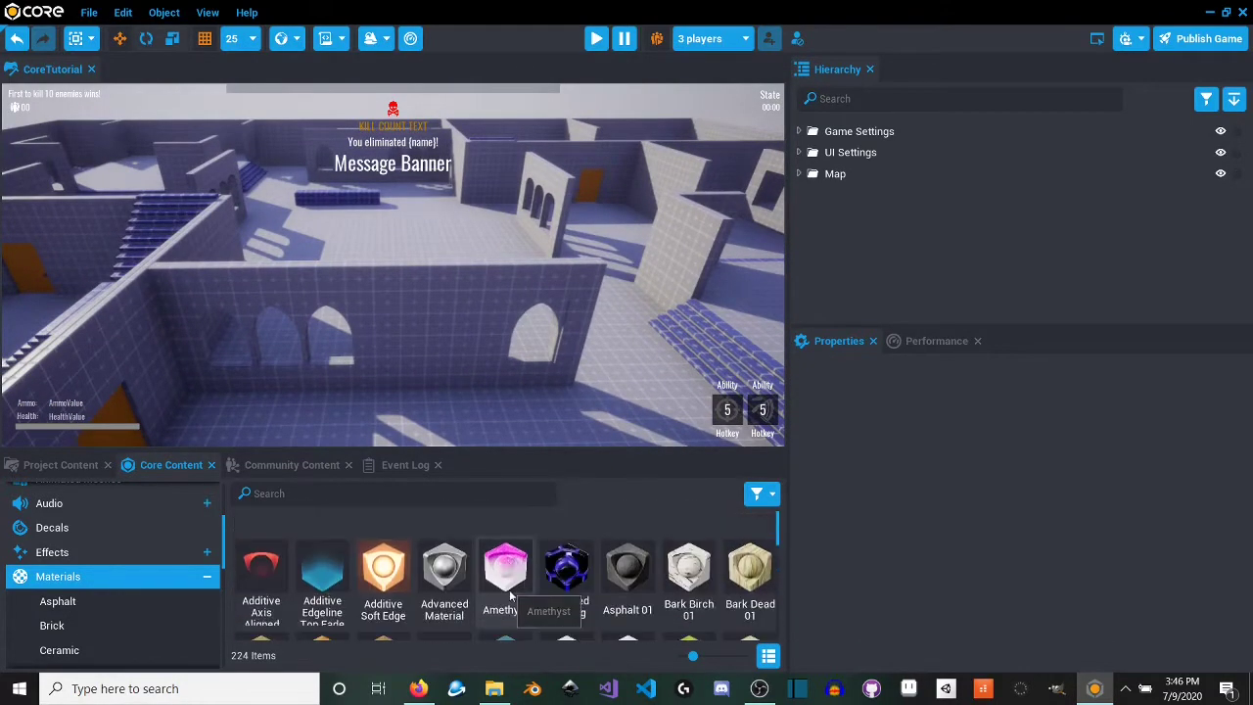
scroll(509, 594, down, 3)
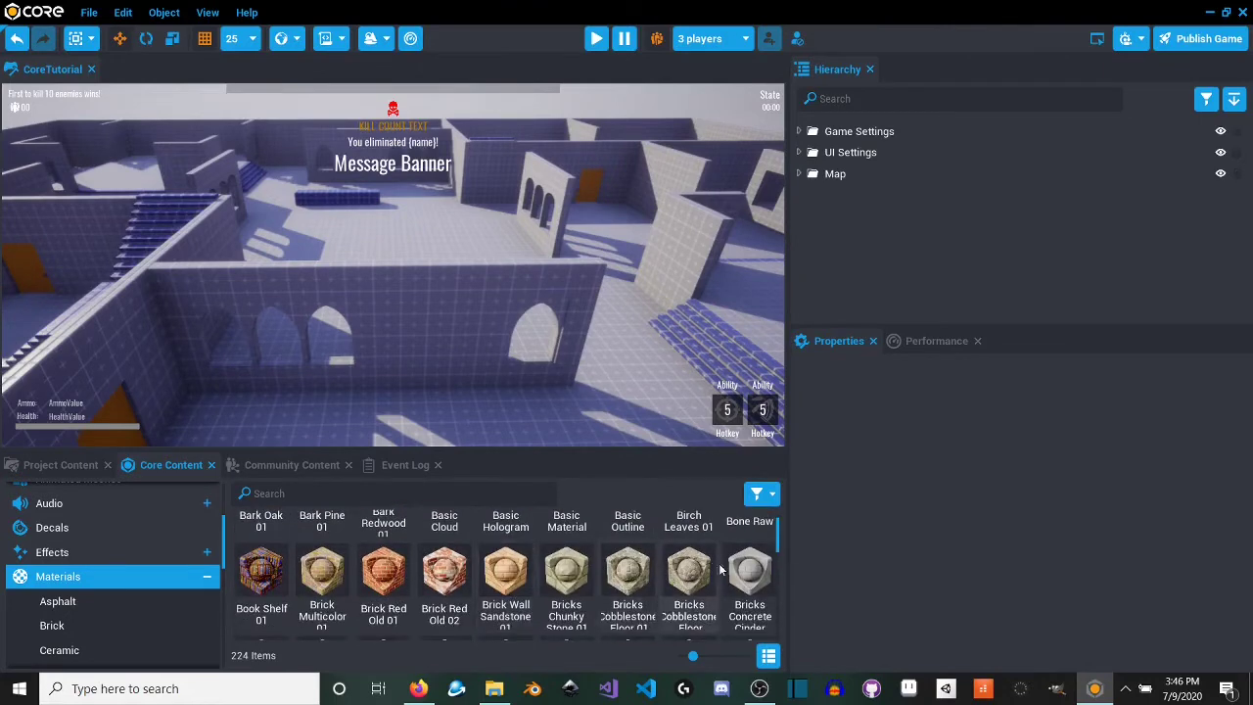
Step: Apply the Bricks Concrete Cinder material to the near face of the arched wall sections and to the triple-arch window surround
drag(750, 573, 488, 338)
key(w)
mouse_move(462, 346)
right_down()
mouse_move(464, 363)
mouse_move(464, 346)
right_up()
drag(742, 577, 362, 328)
key(s)
right_drag(416, 377, 431, 407)
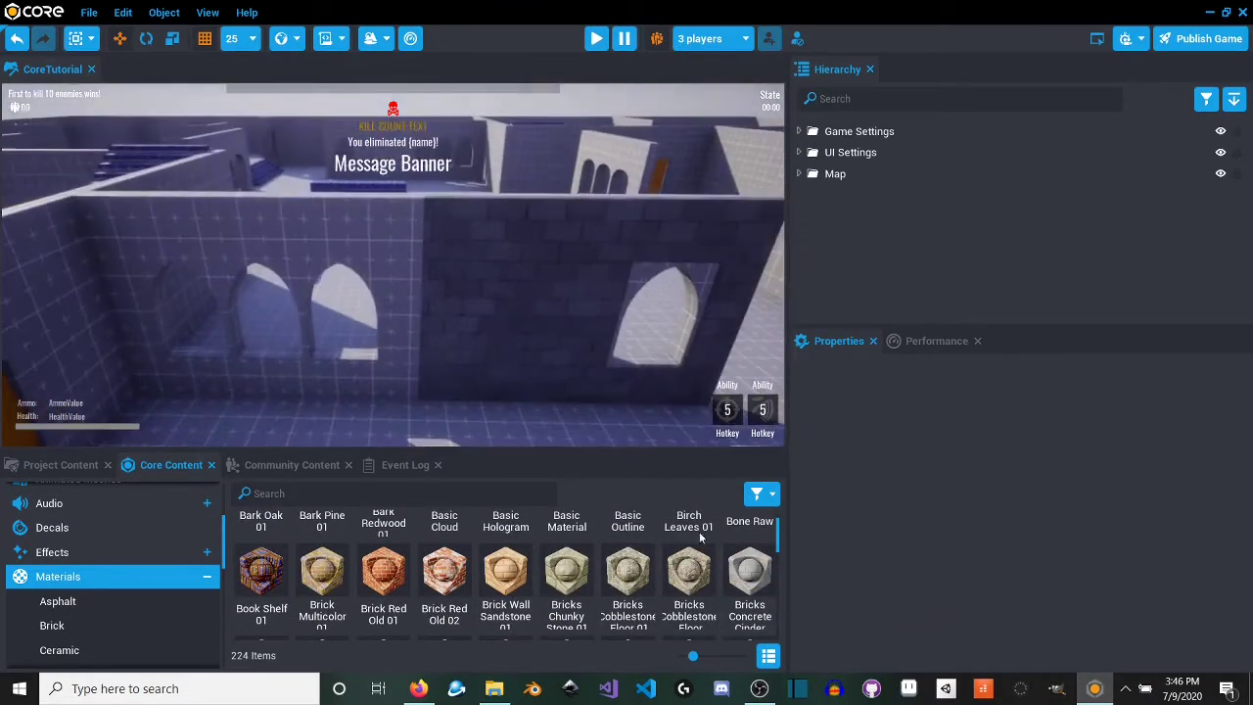
drag(746, 576, 403, 300)
key(w)
mouse_move(589, 385)
right_down()
mouse_move(598, 394)
mouse_move(588, 394)
right_up()
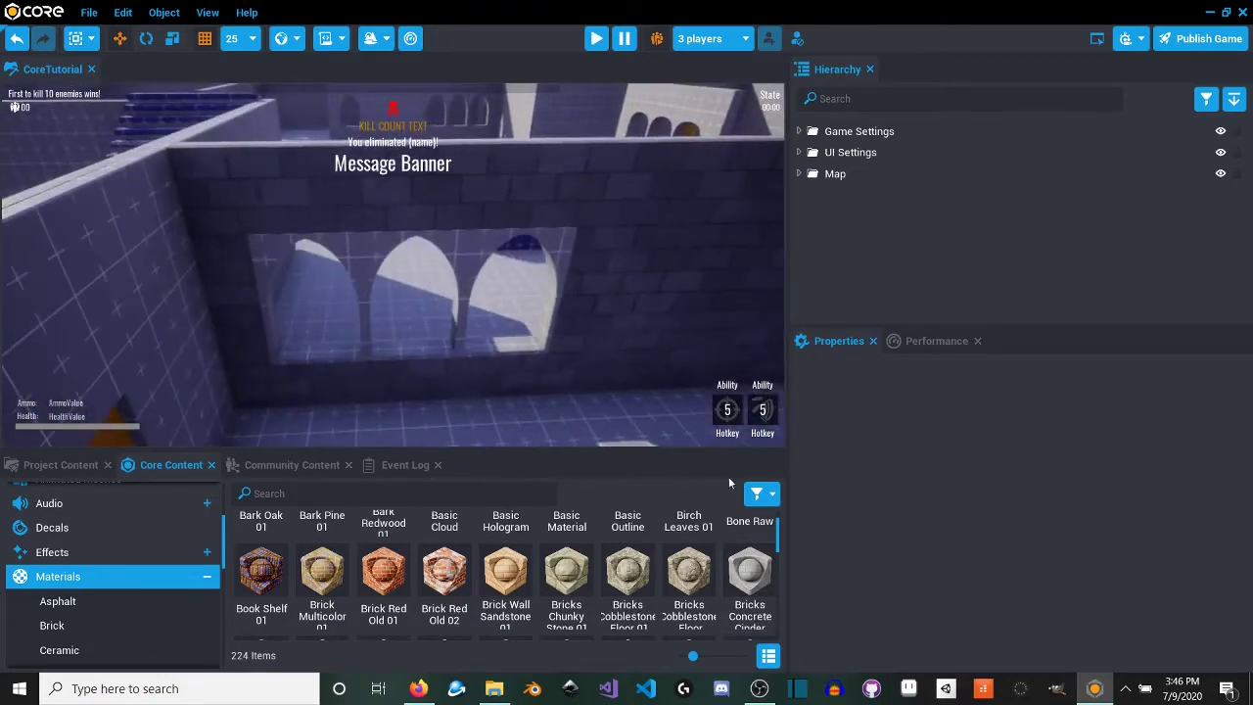
drag(748, 575, 497, 294)
drag(750, 578, 366, 280)
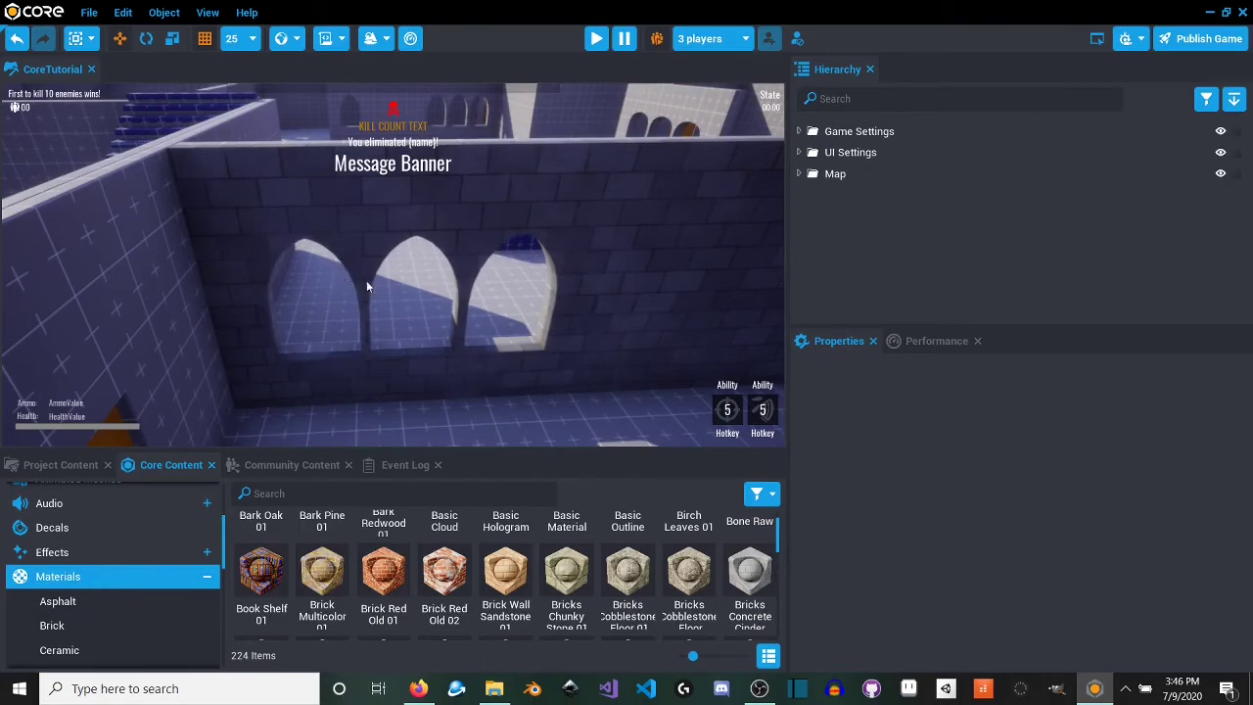
Step: Apply the Bricks Concrete Cinder material to the opposite face of the arched wall sections
right_drag(367, 280, 734, 362)
key(w)
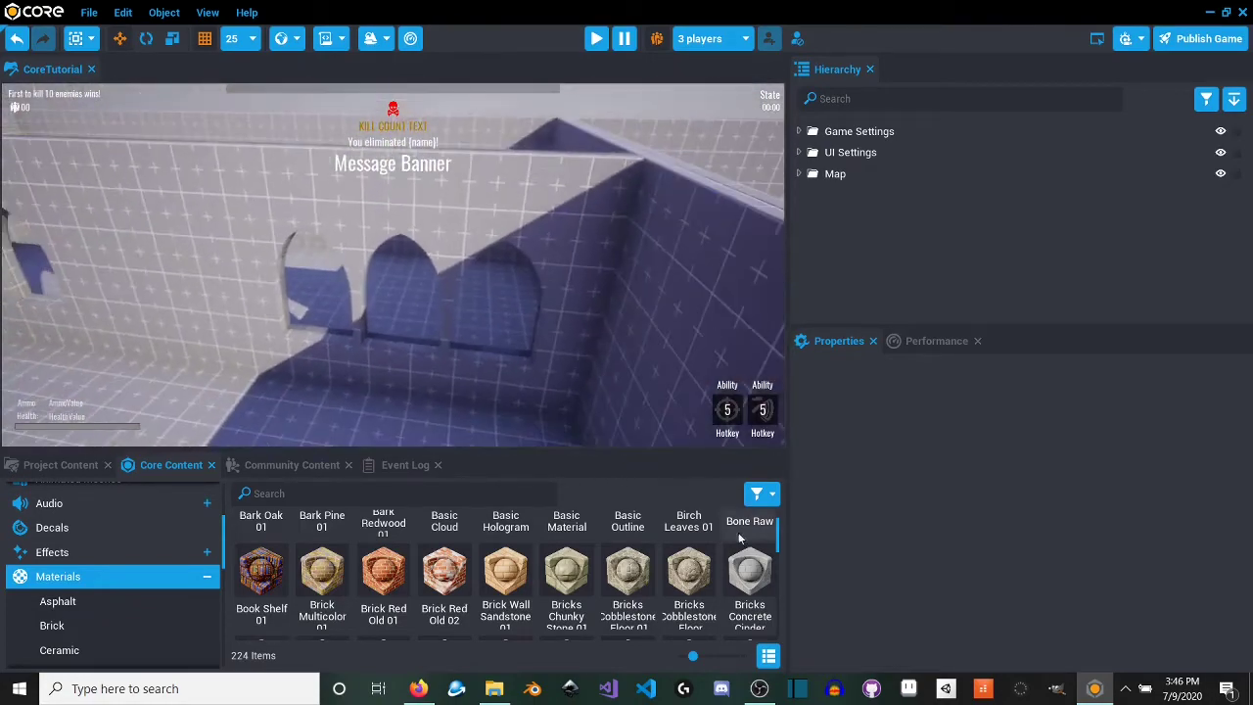
drag(740, 599, 98, 186)
right_drag(98, 186, 137, 245)
drag(724, 601, 294, 246)
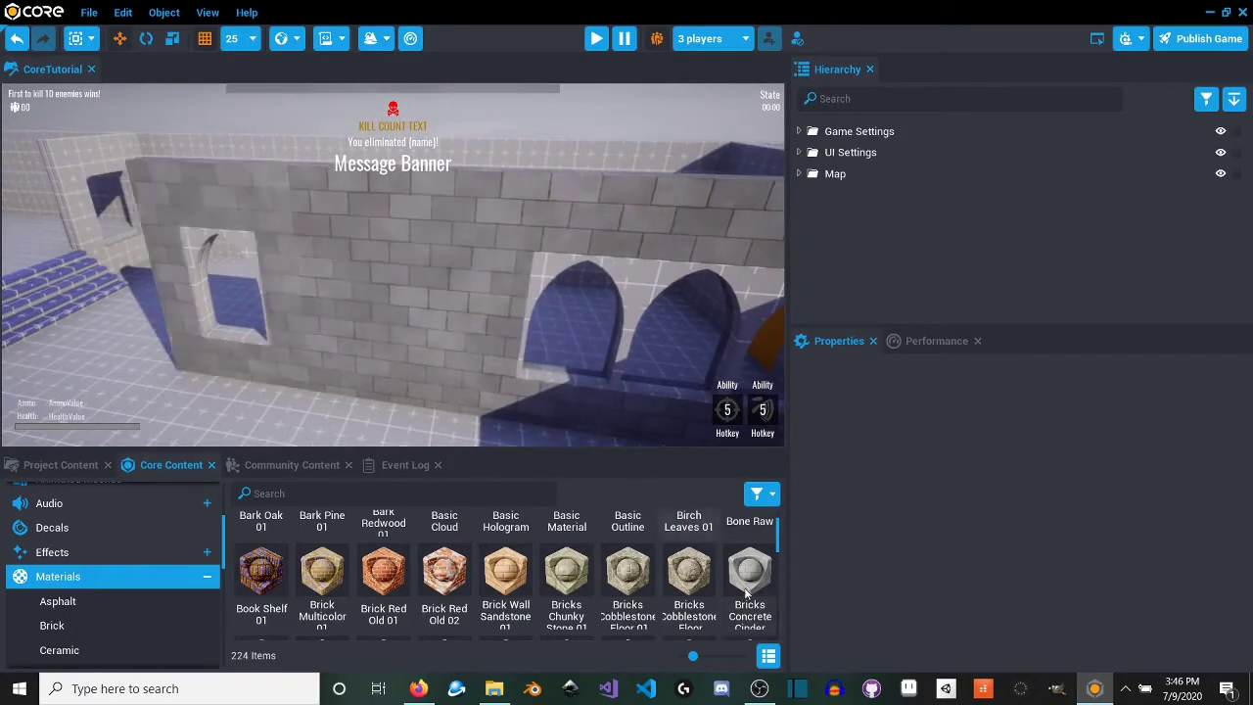
Step: Apply Bricks Concrete Cinder to the remaining window surrounds on that side of the arched wall
drag(758, 586, 540, 269)
right_drag(548, 328, 593, 341)
drag(731, 595, 417, 265)
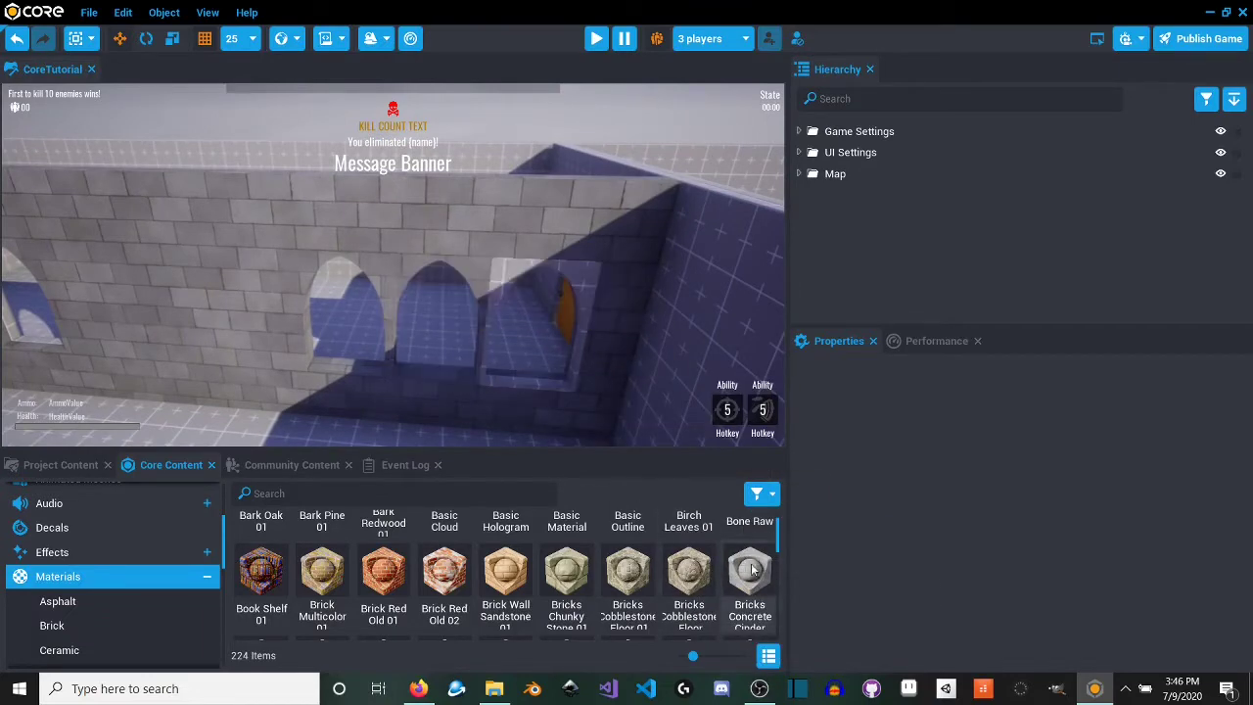
drag(751, 570, 503, 264)
right_drag(500, 270, 661, 343)
drag(750, 569, 484, 253)
right_drag(485, 252, 760, 353)
Step: Expand the Map folder and its Ground subfolder in the Hierarchy
click(800, 174)
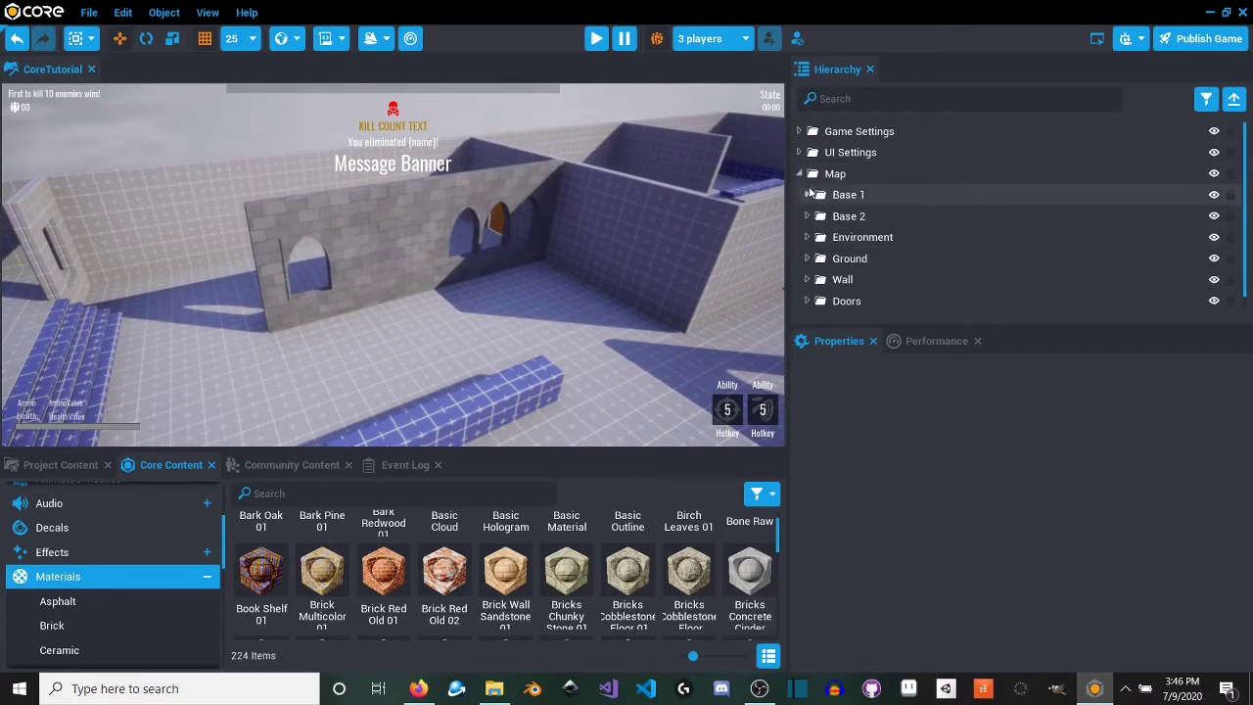
drag(844, 237, 812, 239)
click(807, 259)
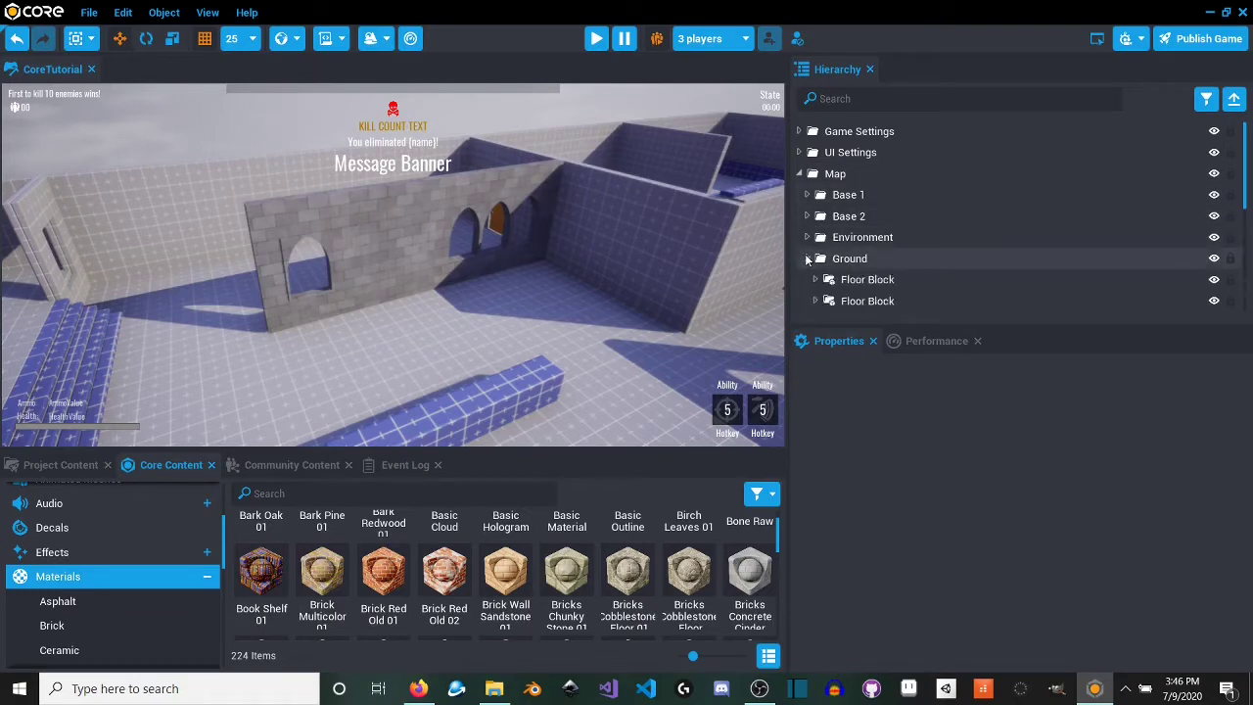
Step: Expand the first Floor Block groups inside Ground to expose their floor tiles
scroll(842, 269, down, 5)
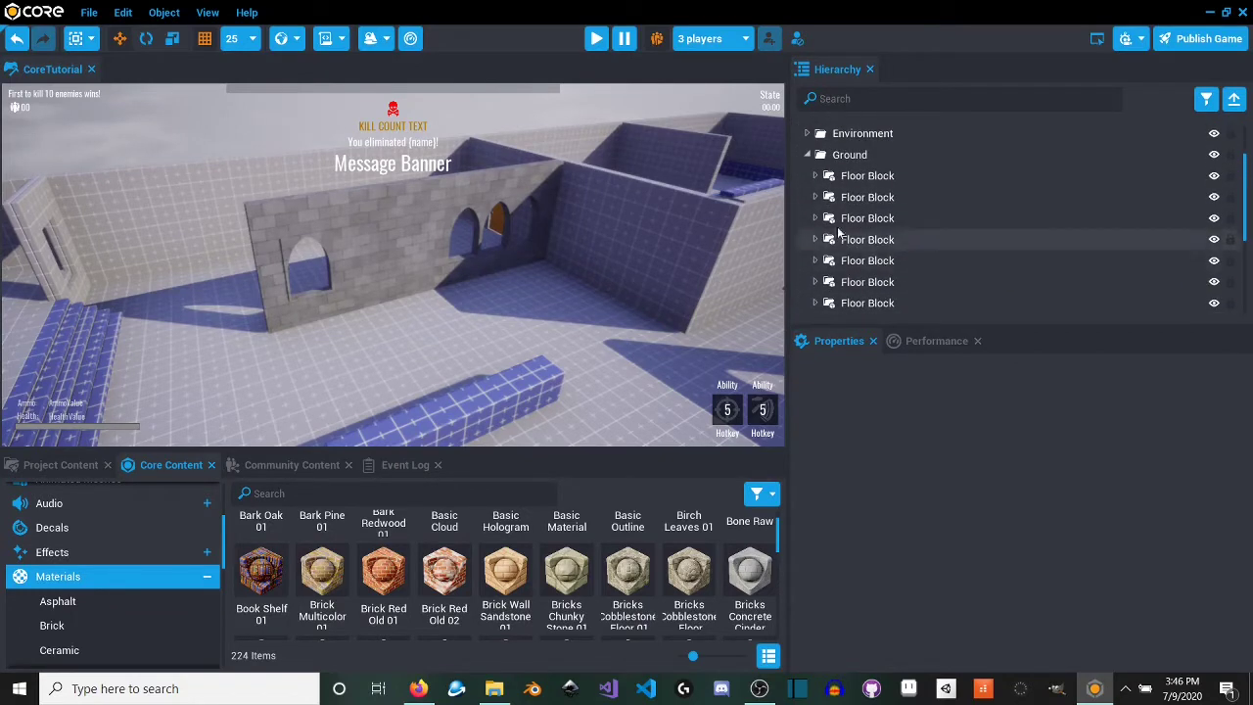
click(815, 175)
click(817, 283)
scroll(819, 283, down, 5)
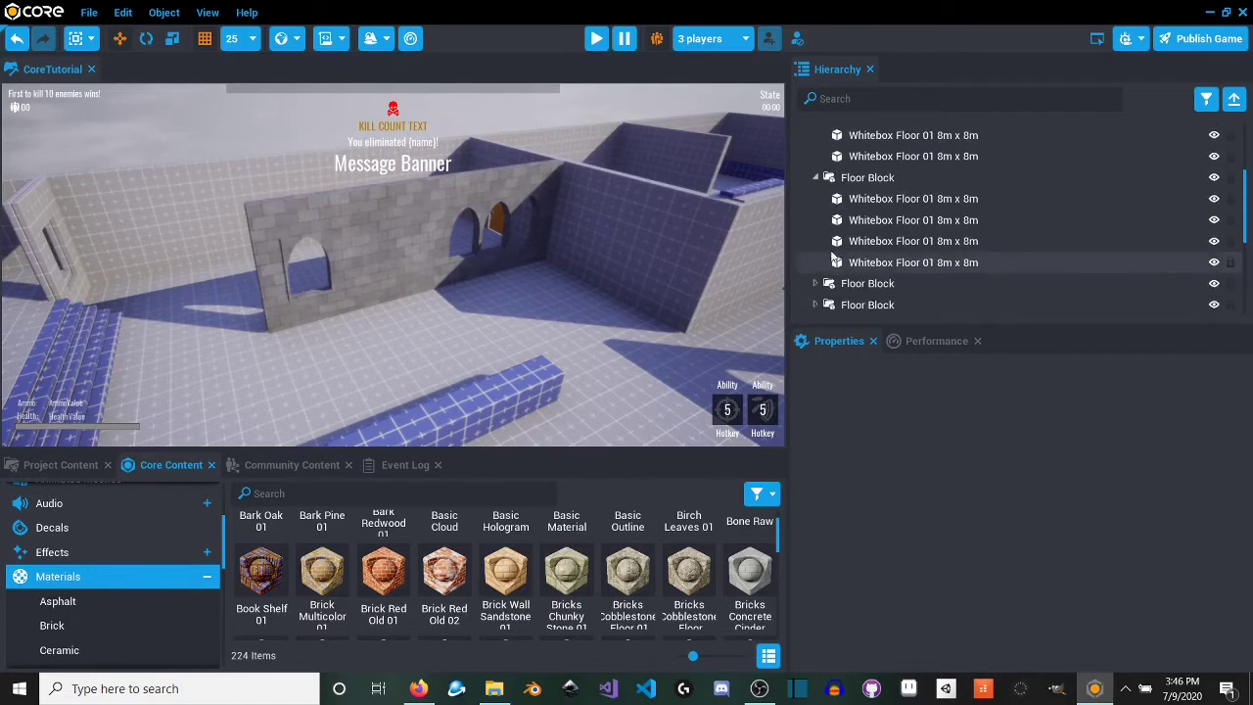
click(817, 283)
click(816, 283)
scroll(818, 286, down, 1)
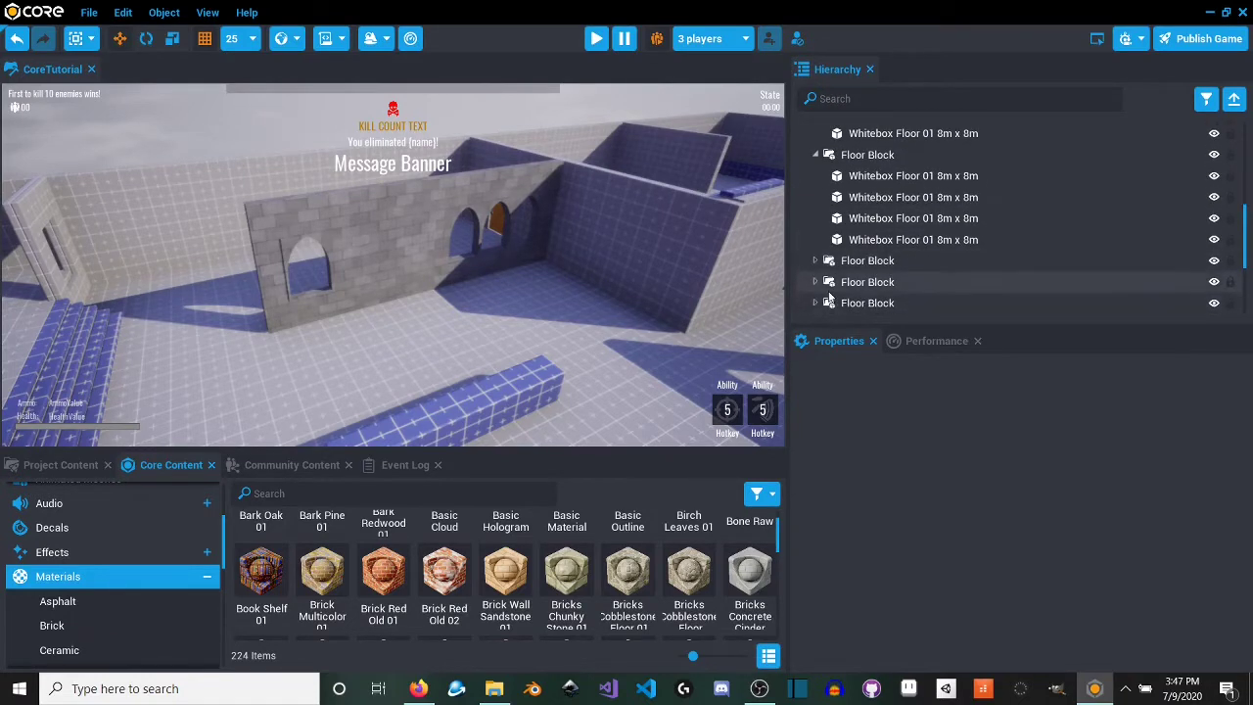
click(816, 282)
click(817, 284)
click(817, 263)
Step: Expand the remaining collapsed Floor Block groups down to the end of the Ground folder
scroll(823, 285, down, 6)
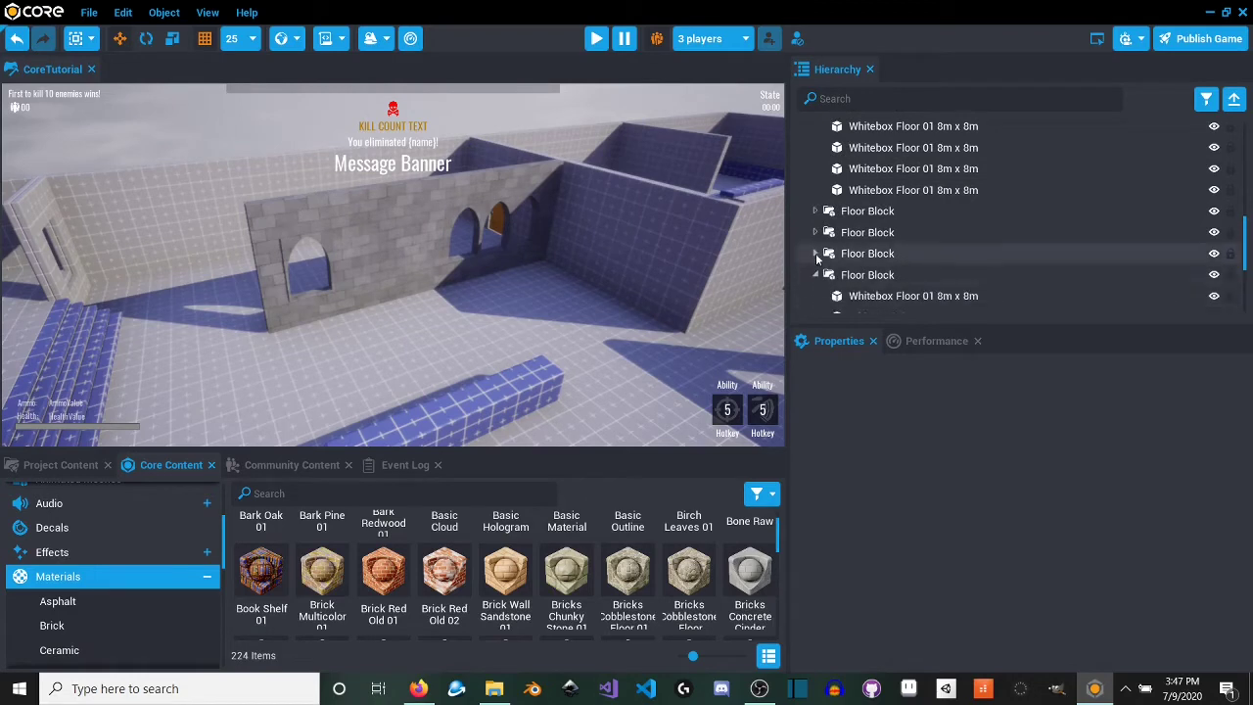
click(816, 254)
click(815, 231)
click(816, 211)
scroll(823, 241, down, 3)
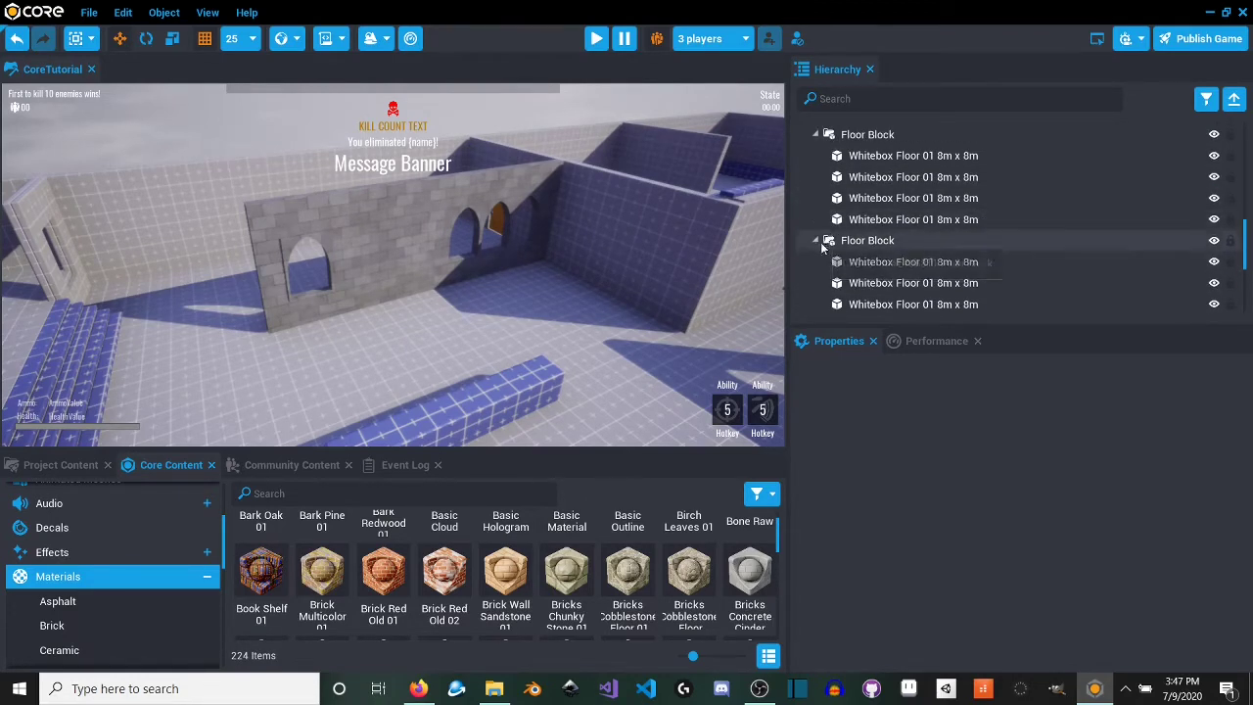
scroll(841, 265, down, 2)
scroll(841, 265, down, 4)
scroll(839, 258, down, 3)
click(816, 240)
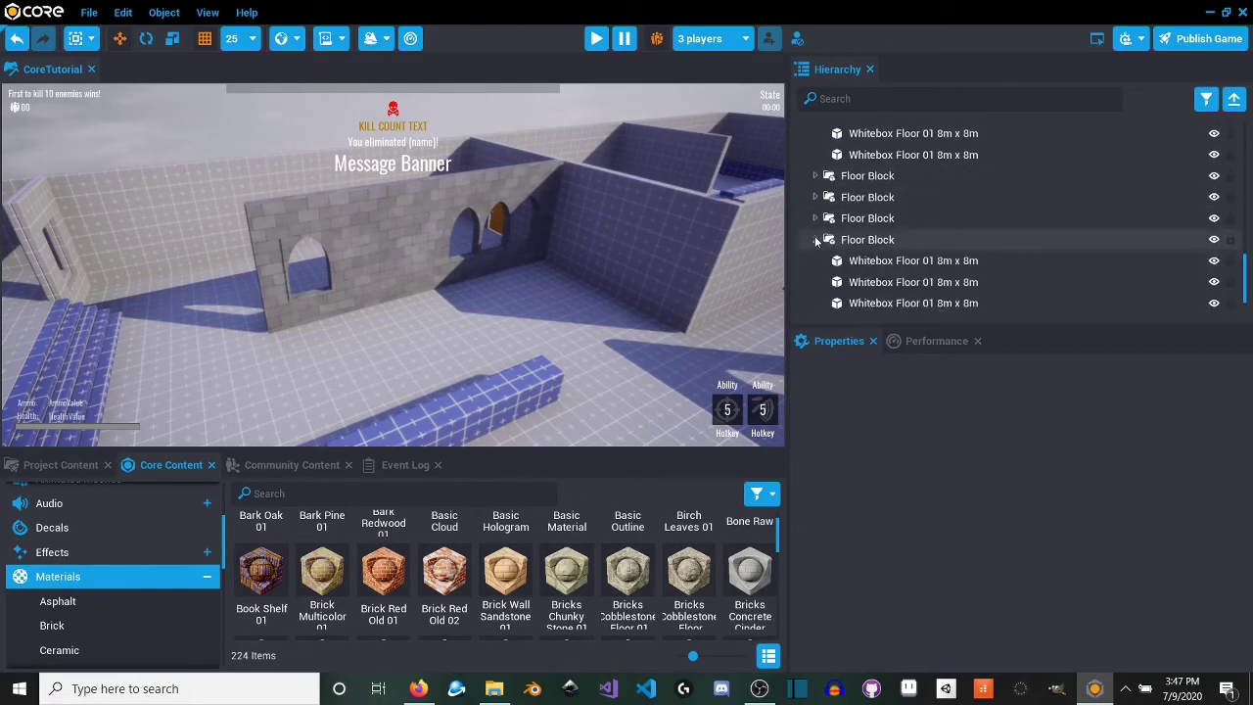
click(815, 218)
click(814, 175)
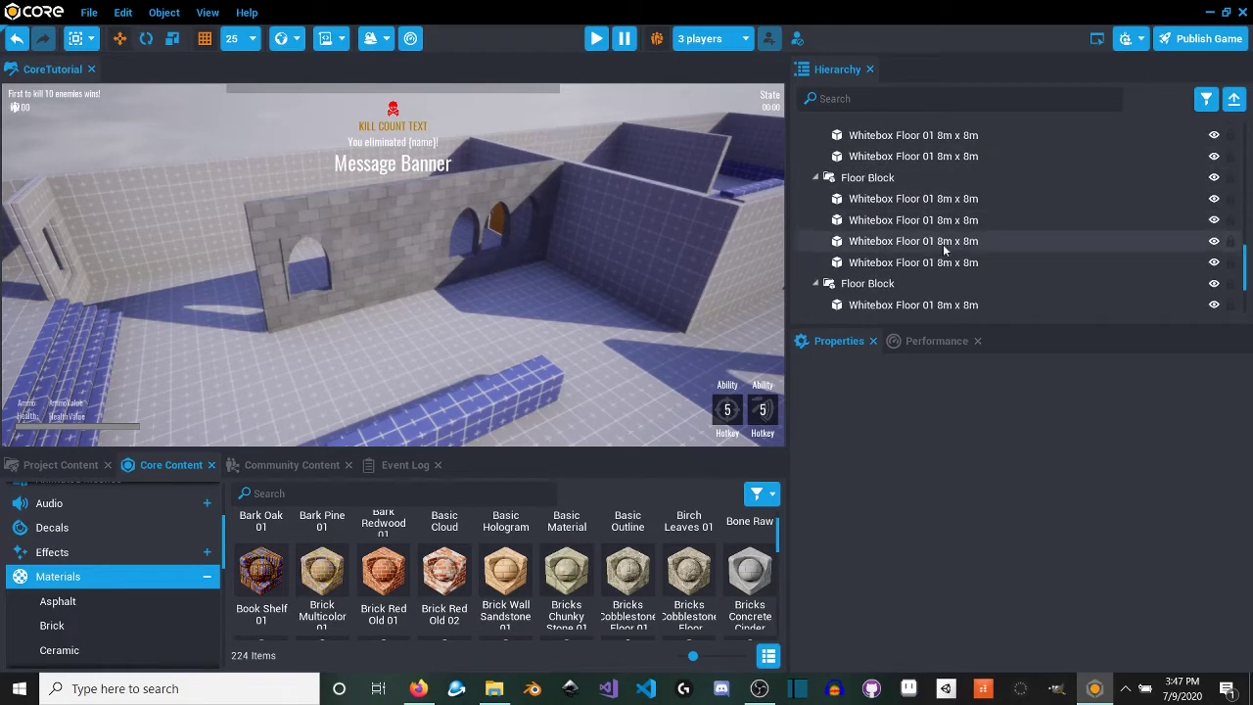
Step: Select the four Whitebox Floor 01 8m x 8m tiles in the last Floor Block of Ground
scroll(943, 244, down, 3)
scroll(943, 244, down, 1)
click(943, 244)
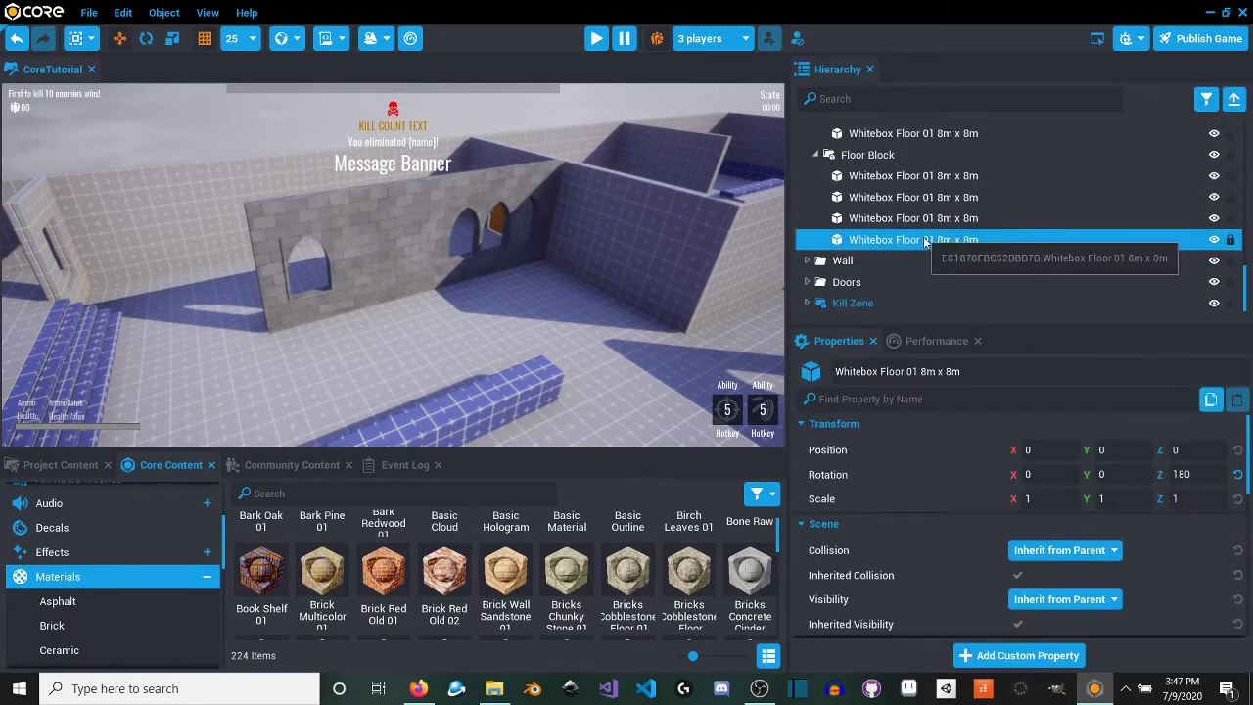
shift+click(921, 179)
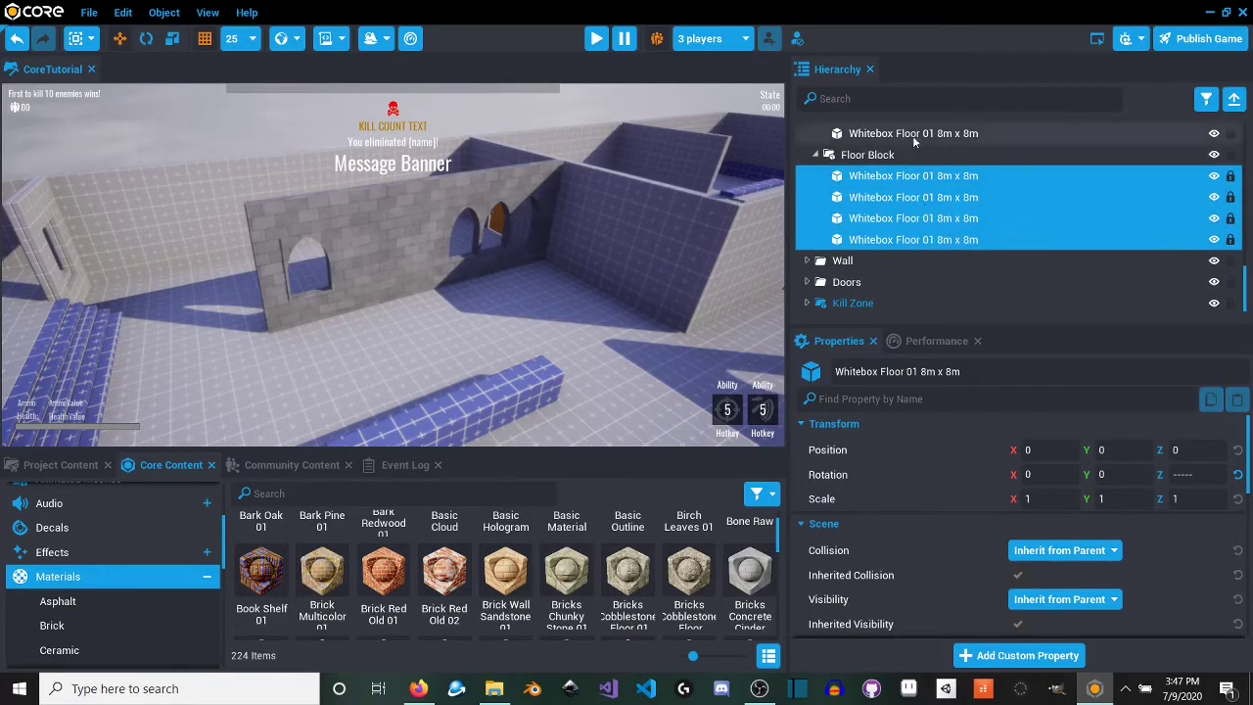
key(ctrl+w)
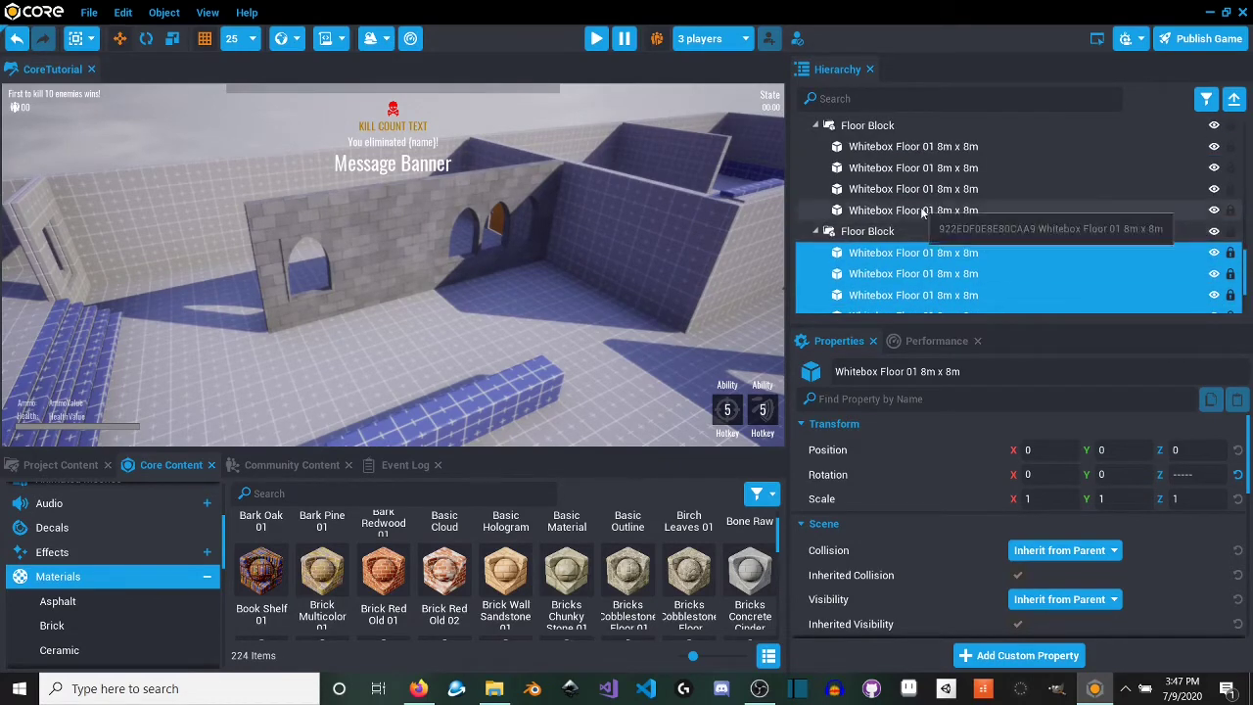
Step: Add the Whitebox Floor tiles of the two Floor Blocks above the last one to the selection
ctrl+click(935, 210)
scroll(910, 196, down, 1)
scroll(898, 193, up, 4)
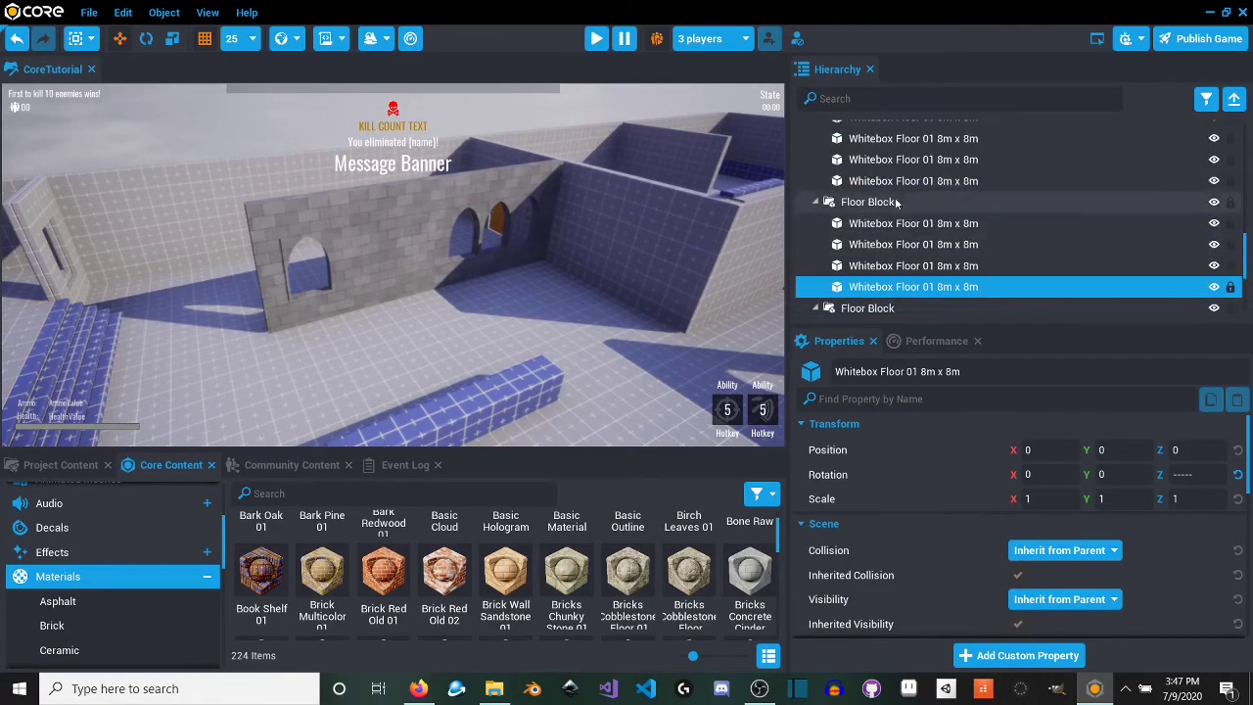
shift+click(897, 227)
scroll(897, 247, up, 3)
ctrl+click(897, 243)
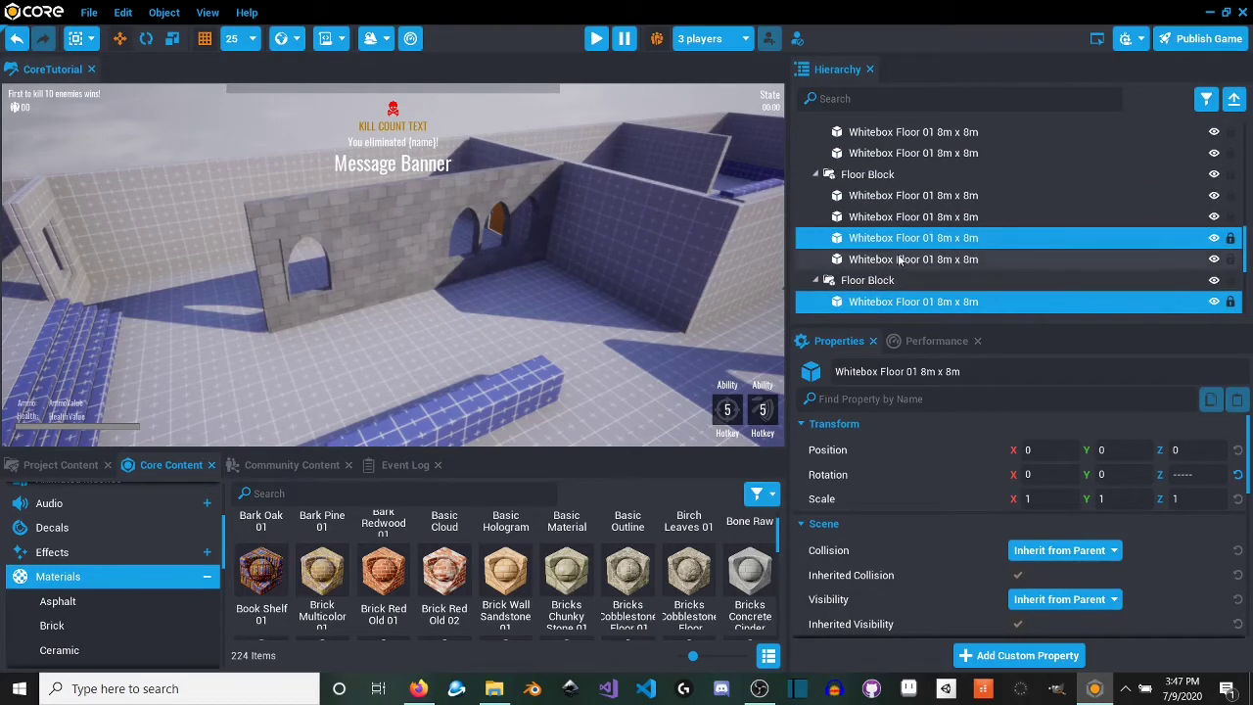
ctrl+click(901, 261)
shift+click(895, 200)
Step: Extend the selection with all floor tiles of the next two Floor Blocks further up the Ground folder
scroll(900, 226, up, 4)
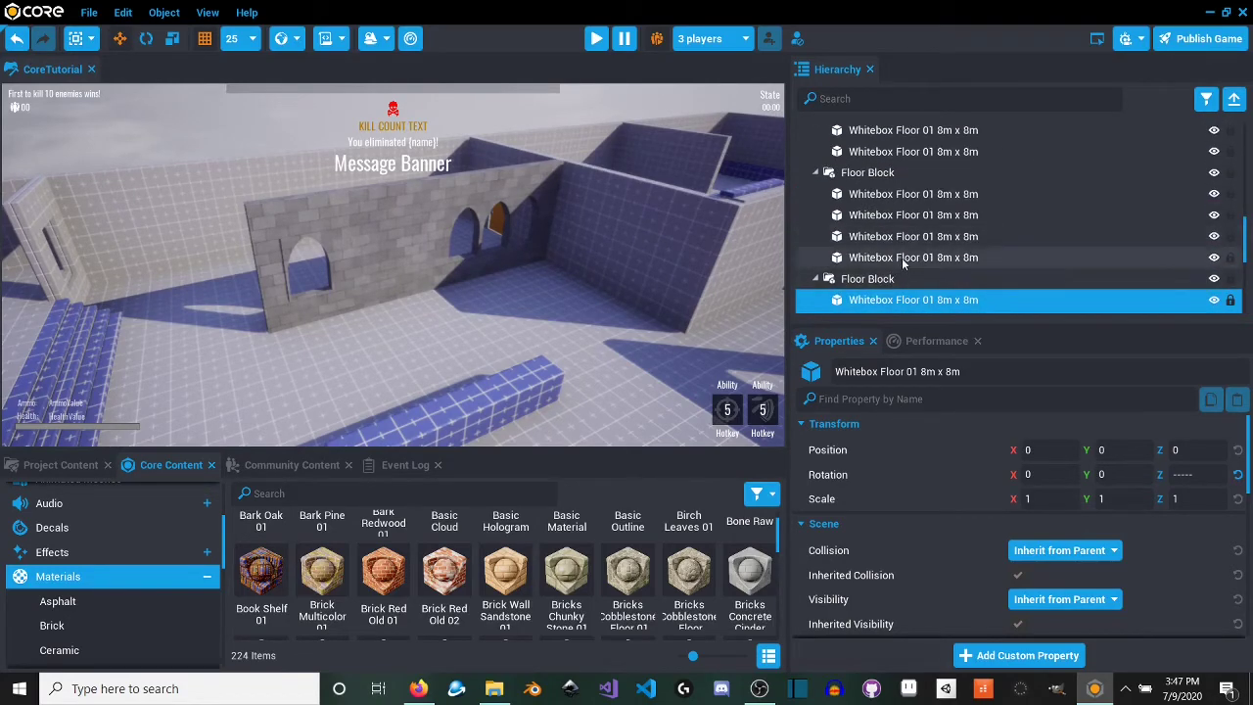
ctrl+click(903, 260)
shift+click(890, 198)
scroll(894, 220, up, 4)
ctrl+click(898, 255)
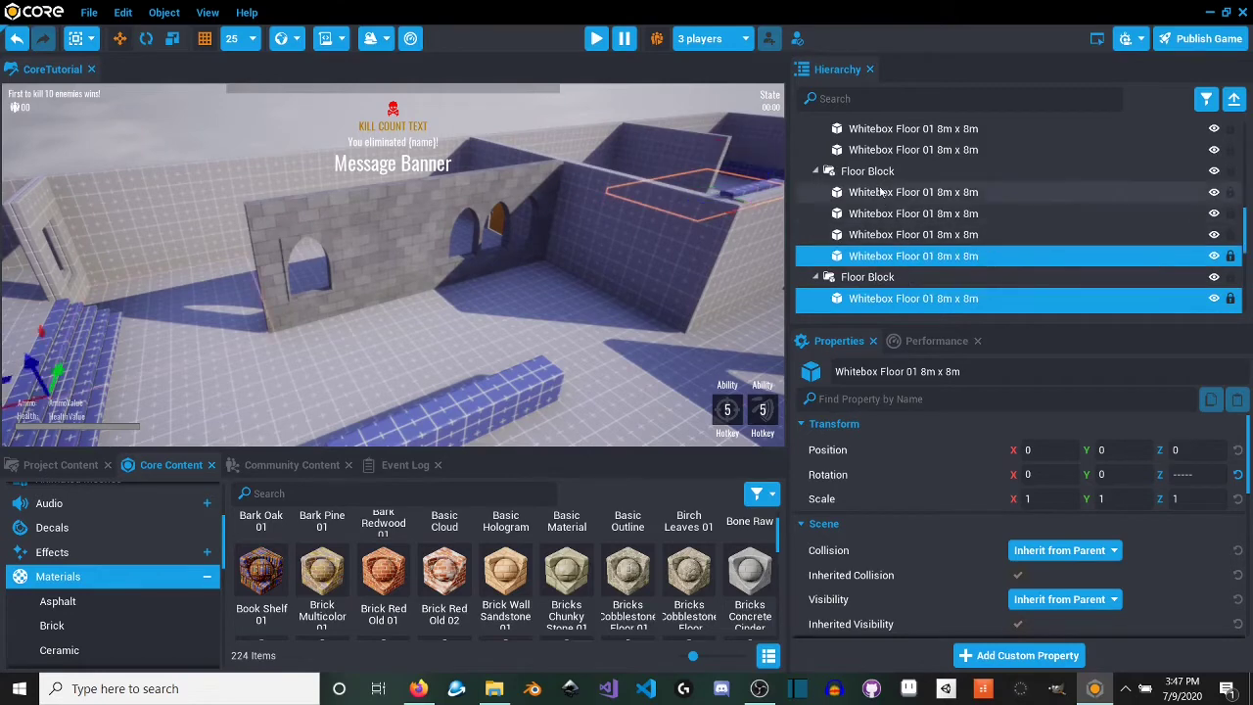
shift+click(881, 192)
key(ctrl+z)
shift+click(880, 193)
Step: Continue up the Ground folder, adding the tiles of another two Floor Blocks to the multi-selection
scroll(895, 235, up, 3)
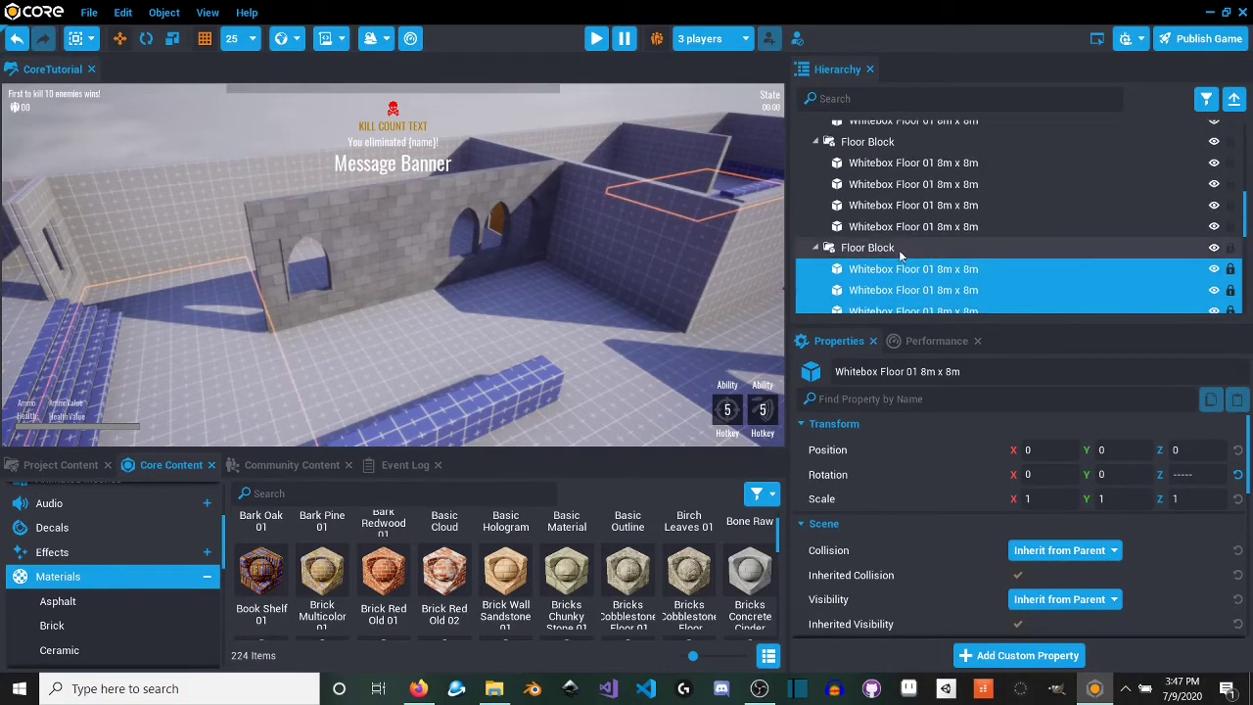
ctrl+click(891, 226)
shift+click(886, 163)
scroll(890, 231, up, 4)
ctrl+click(891, 226)
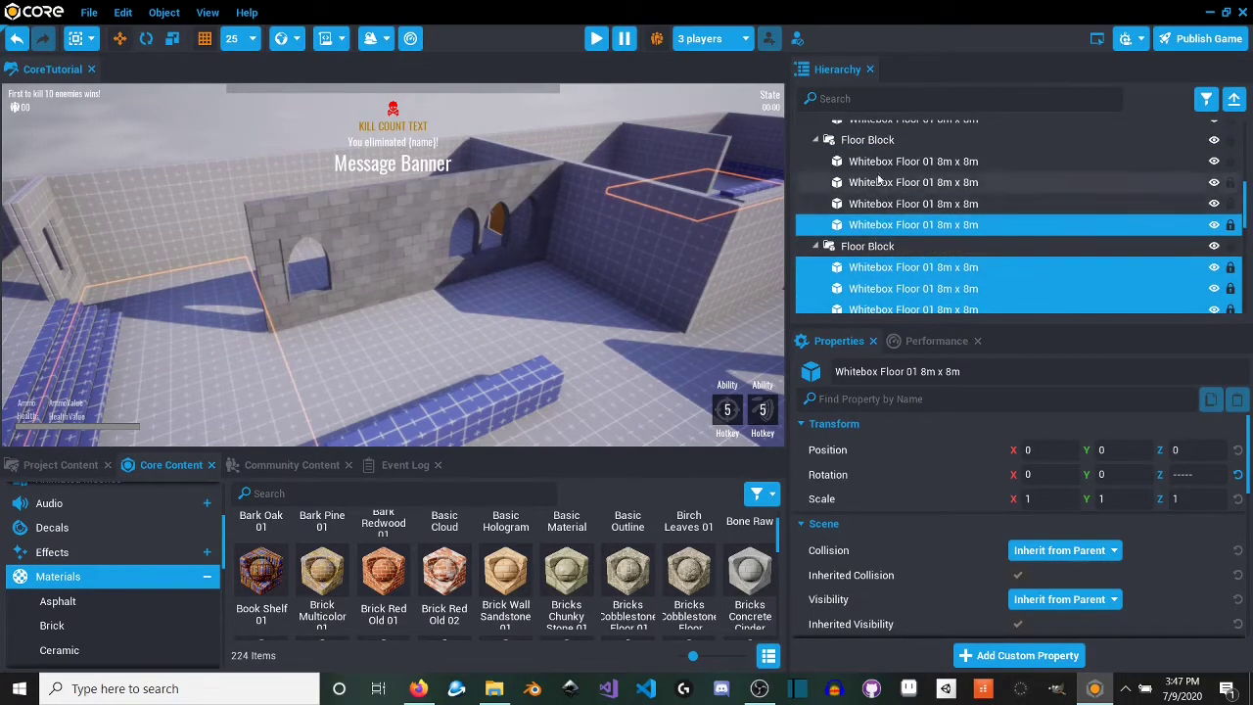
shift+click(871, 161)
key(ctrl+z)
shift+click(869, 161)
Step: Add the tiles of the remaining Floor Blocks up to the first one in Ground to the selection
scroll(889, 222, up, 3)
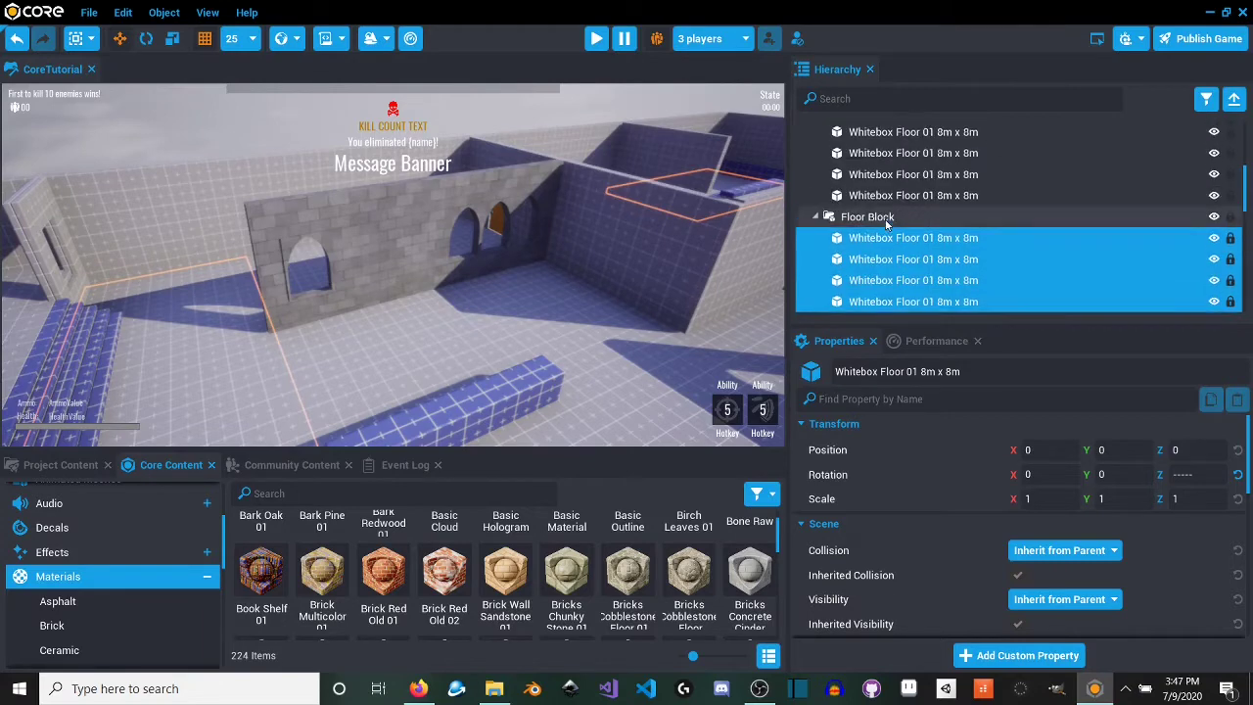
ctrl+click(879, 196)
scroll(887, 209, up, 4)
shift+click(887, 238)
scroll(889, 257, up, 2)
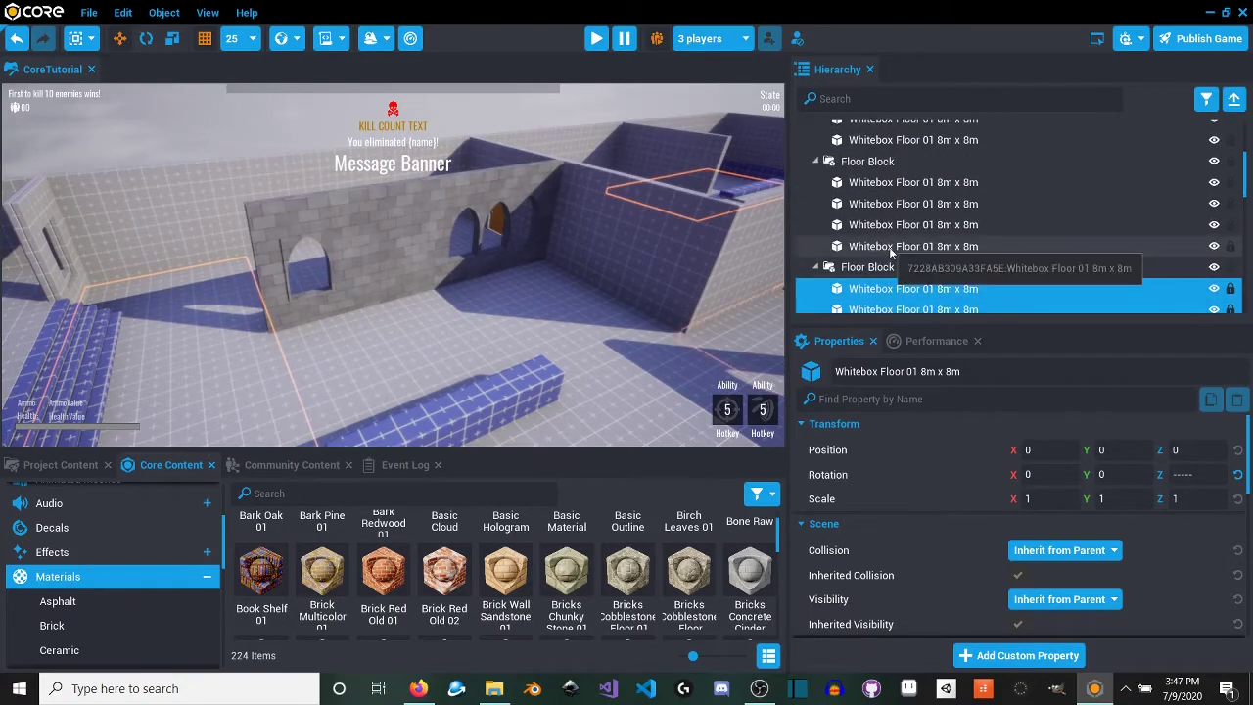
ctrl+click(888, 247)
shift+click(876, 180)
ctrl+click(885, 247)
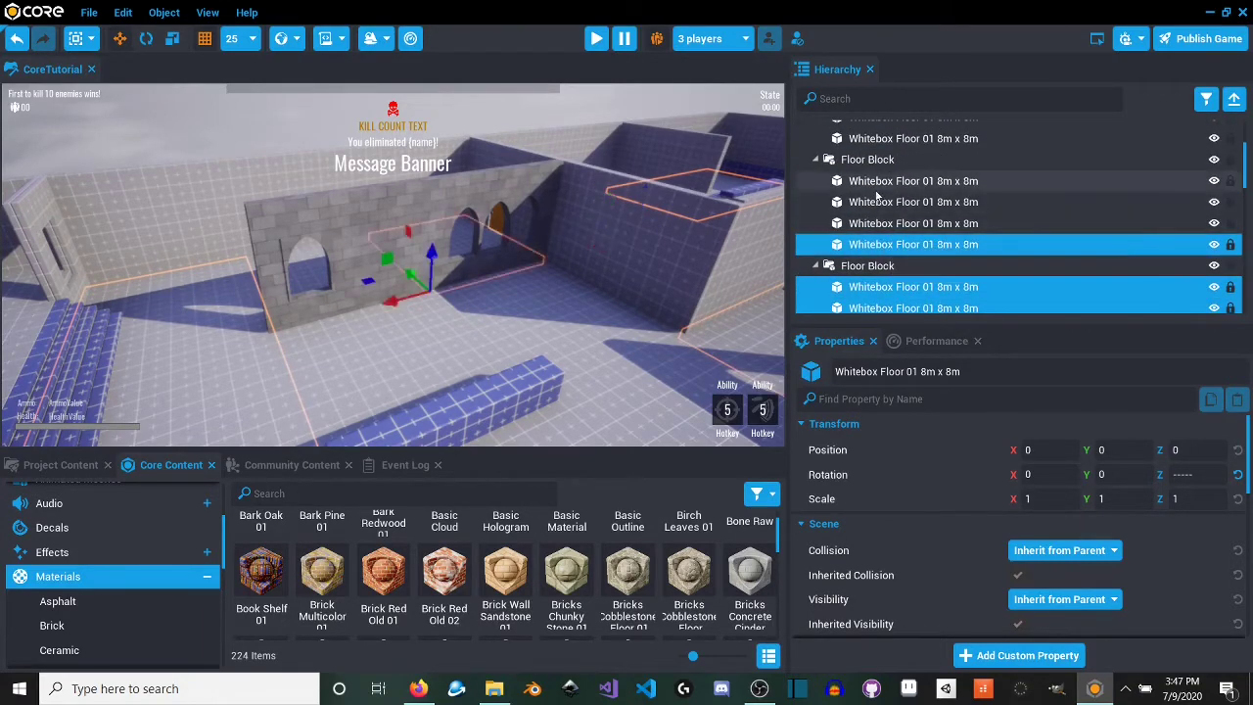
shift+click(876, 183)
scroll(887, 238, up, 3)
ctrl+click(887, 217)
shift+click(867, 155)
scroll(875, 195, up, 3)
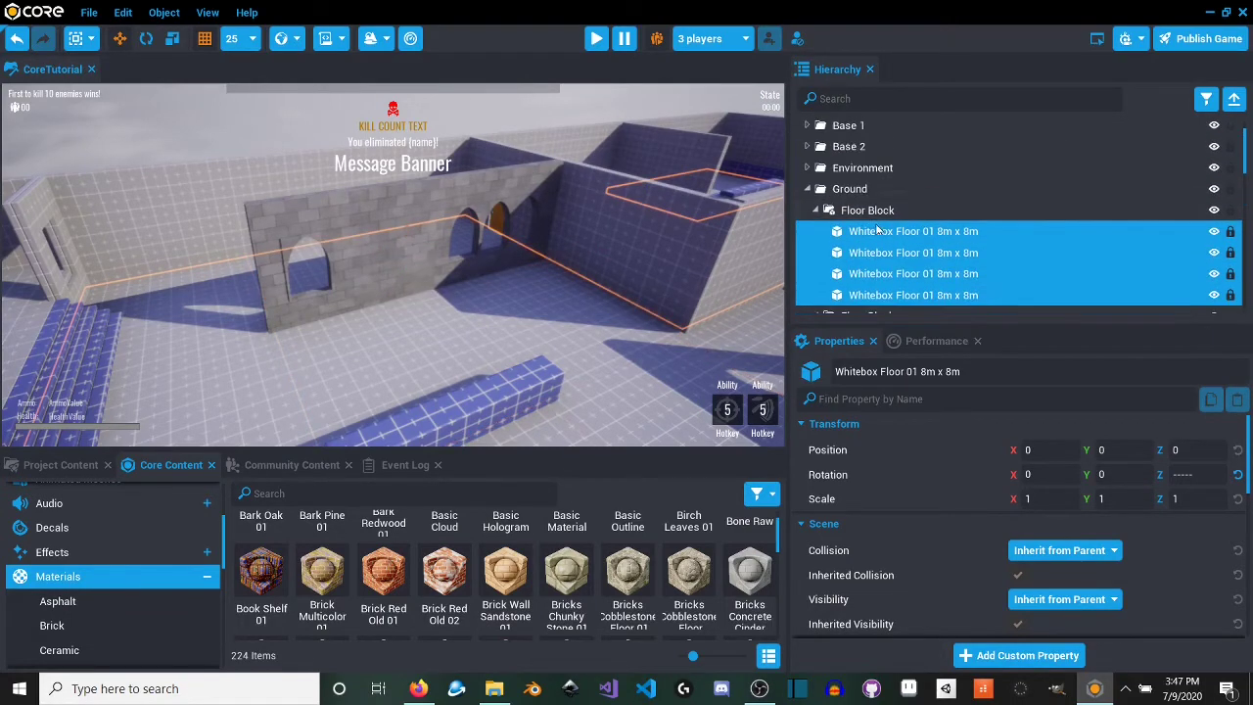
Step: Set the Ceiling material of all selected floor tiles to Composite Triplanar Blend from the Materials library
scroll(479, 360, down, 3)
scroll(478, 355, down, 3)
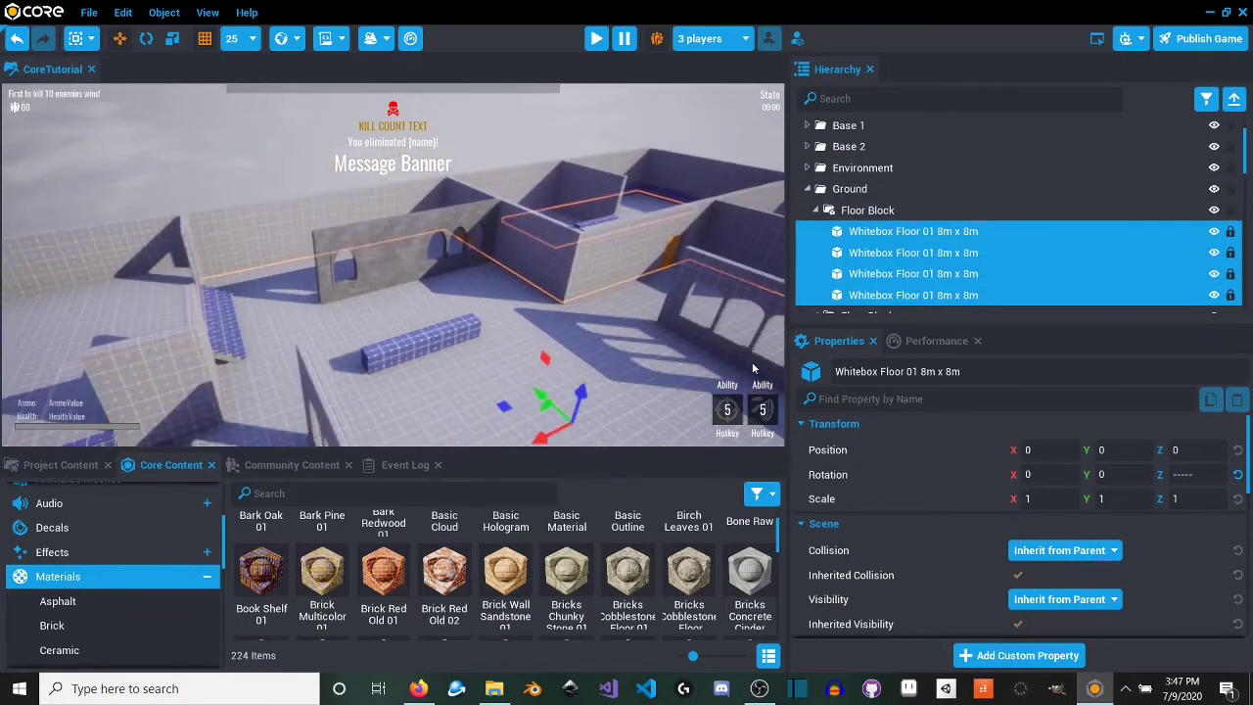
scroll(977, 260, down, 7)
scroll(1012, 530, down, 4)
scroll(1012, 530, down, 6)
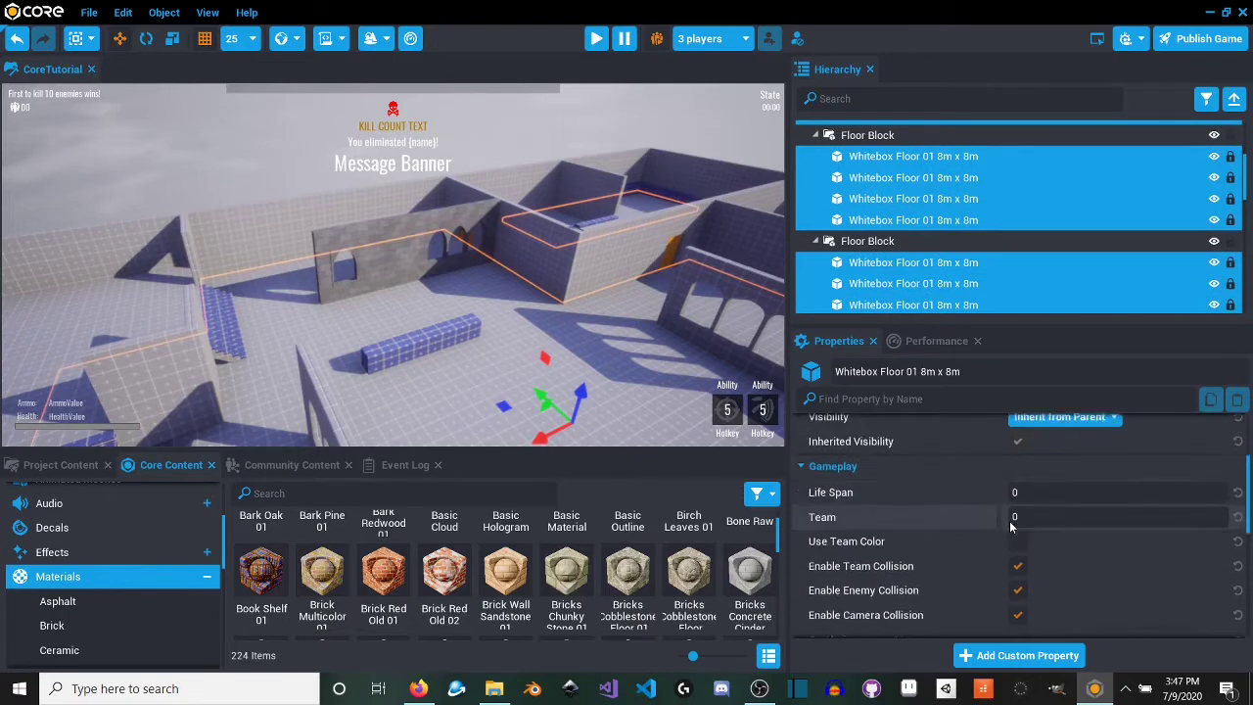
scroll(1003, 524, down, 1)
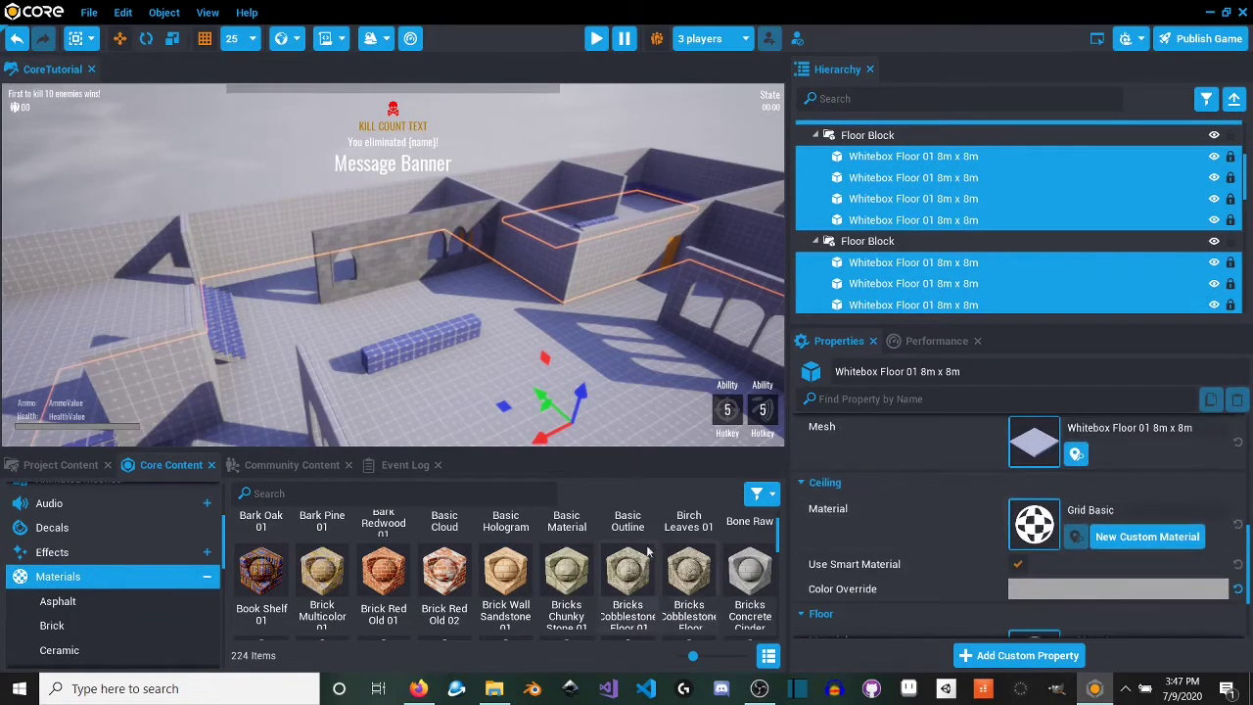
scroll(556, 583, down, 1)
scroll(555, 584, down, 4)
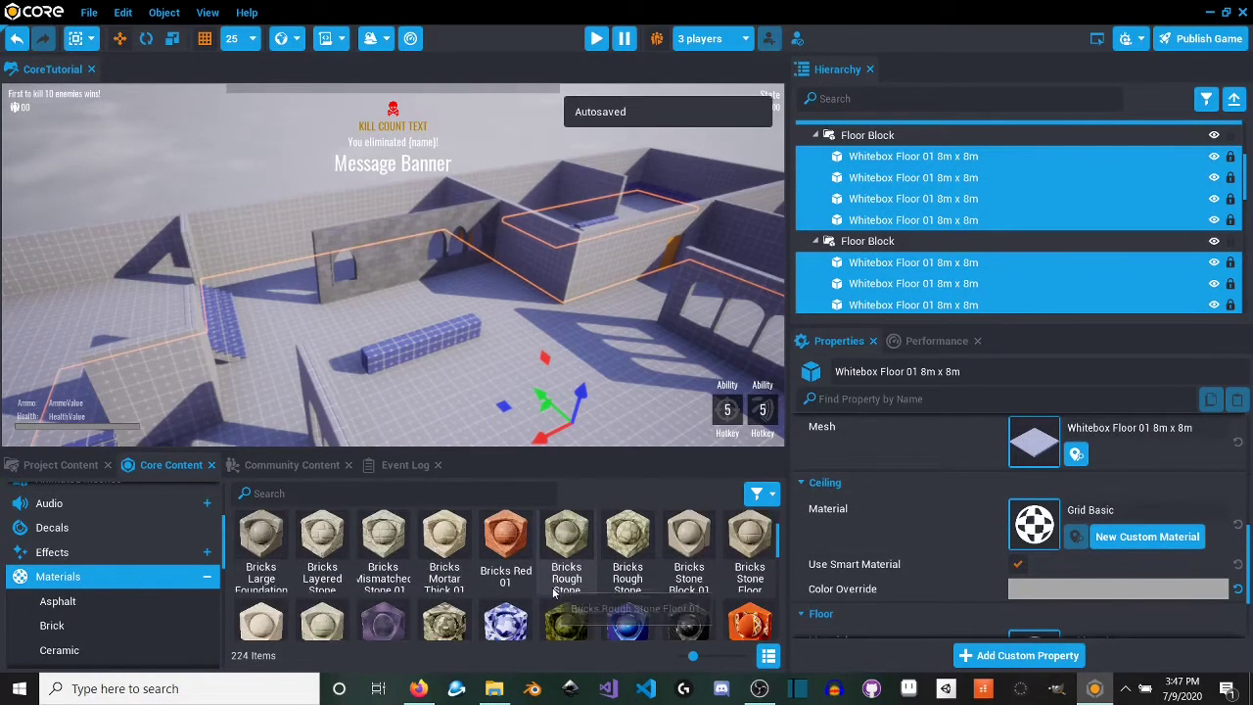
scroll(582, 594, down, 2)
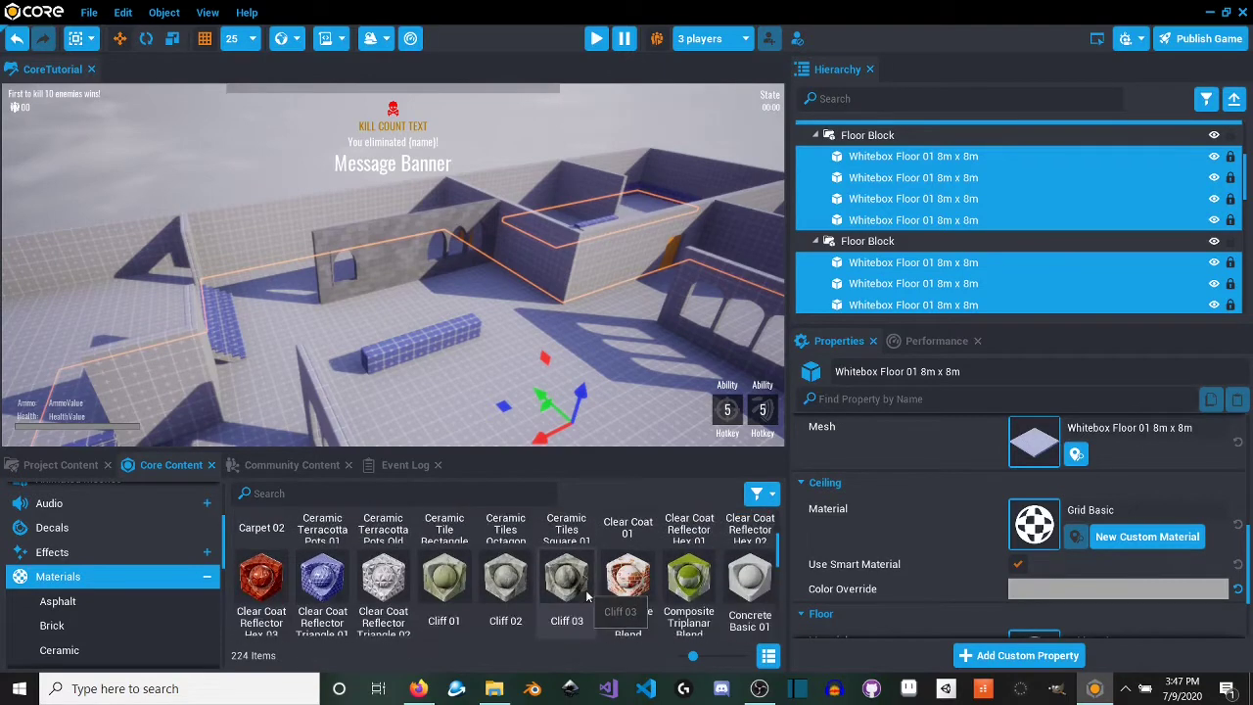
drag(698, 566, 1048, 526)
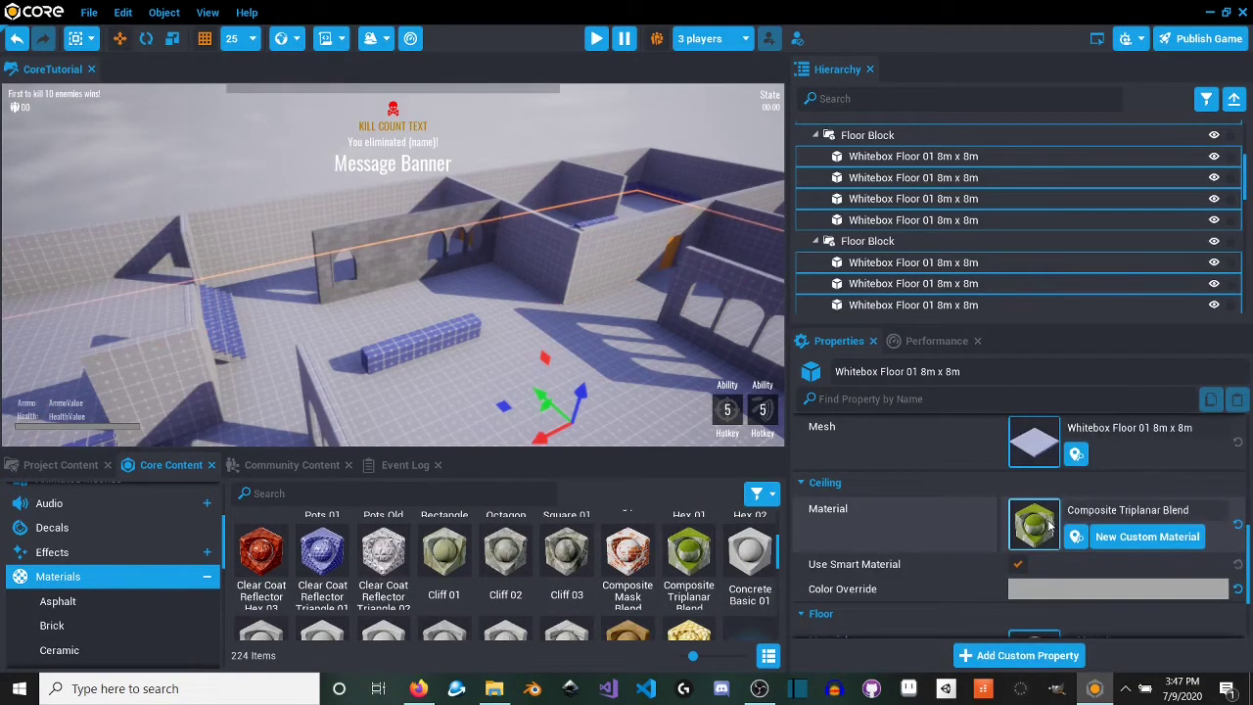
Step: Set the Floor material of the selected tiles to Composite Triplanar Blend as well
right_drag(558, 328, 591, 347)
scroll(990, 586, down, 3)
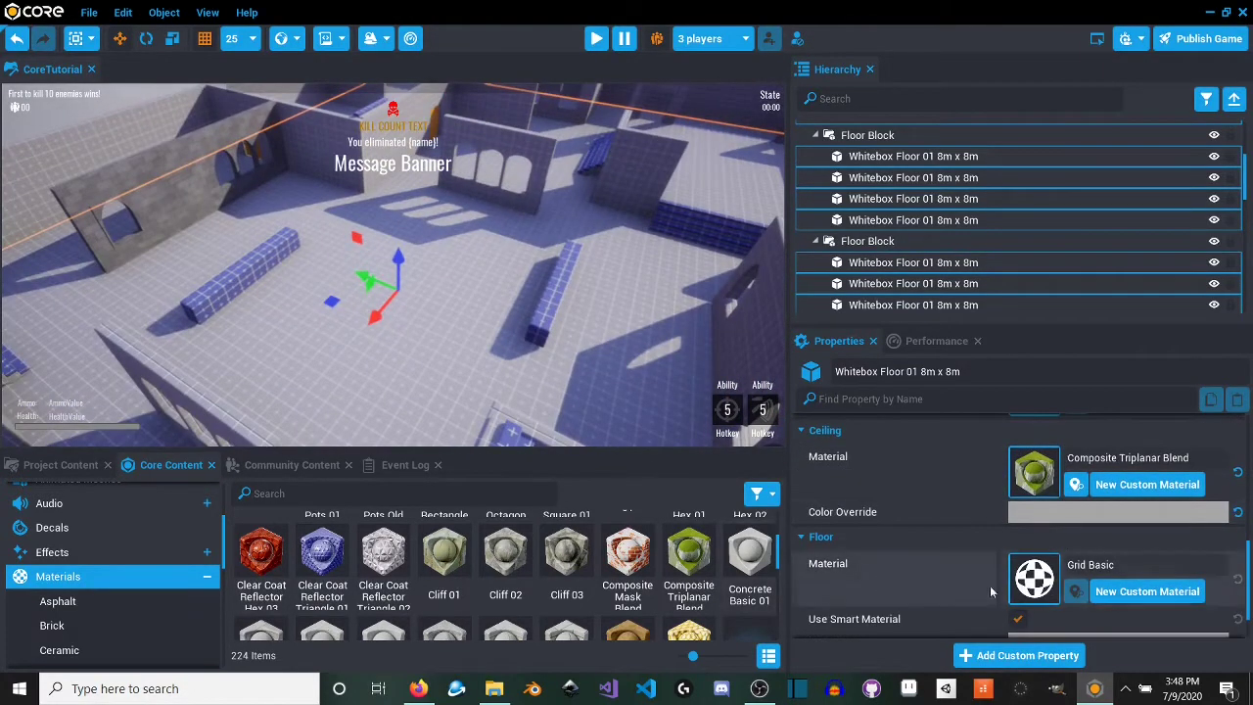
drag(688, 553, 1021, 524)
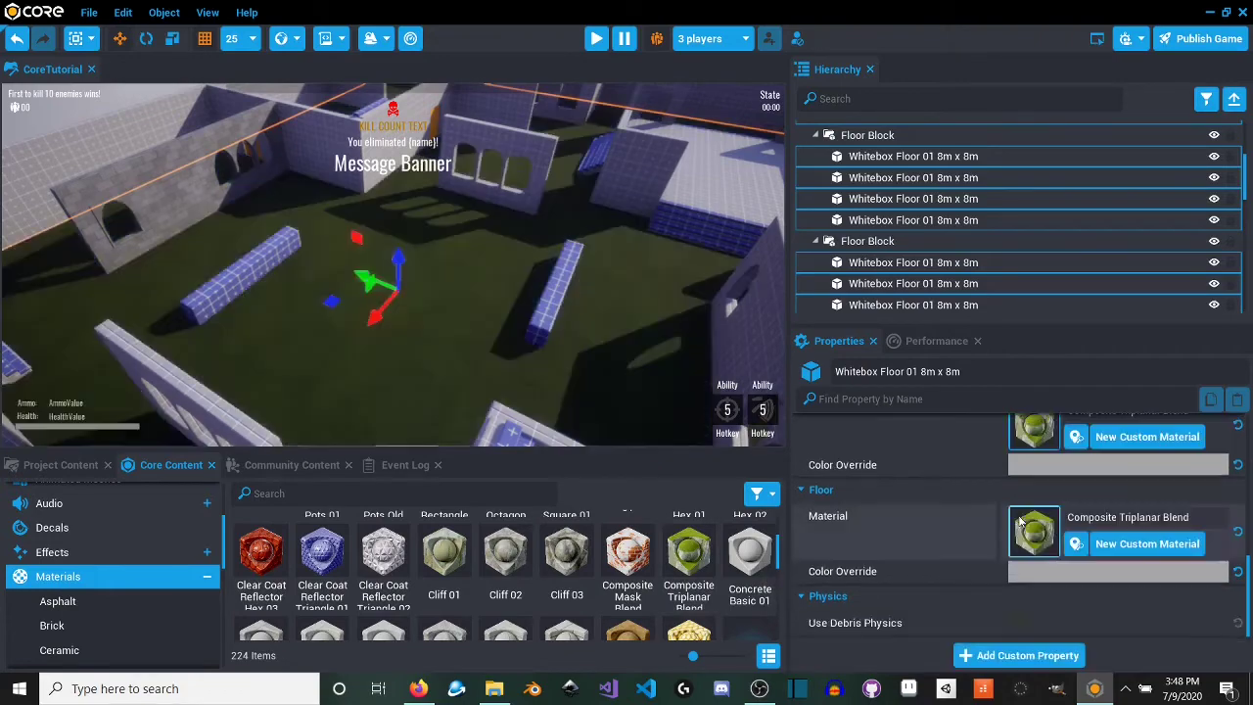
Step: Try Grass Clumps and Grass Basic from the Materials library as the Floor material of the selected ground tiles
right_drag(592, 351, 724, 338)
key(w)
key(a)
key(w)
key(w)
scroll(649, 549, down, 3)
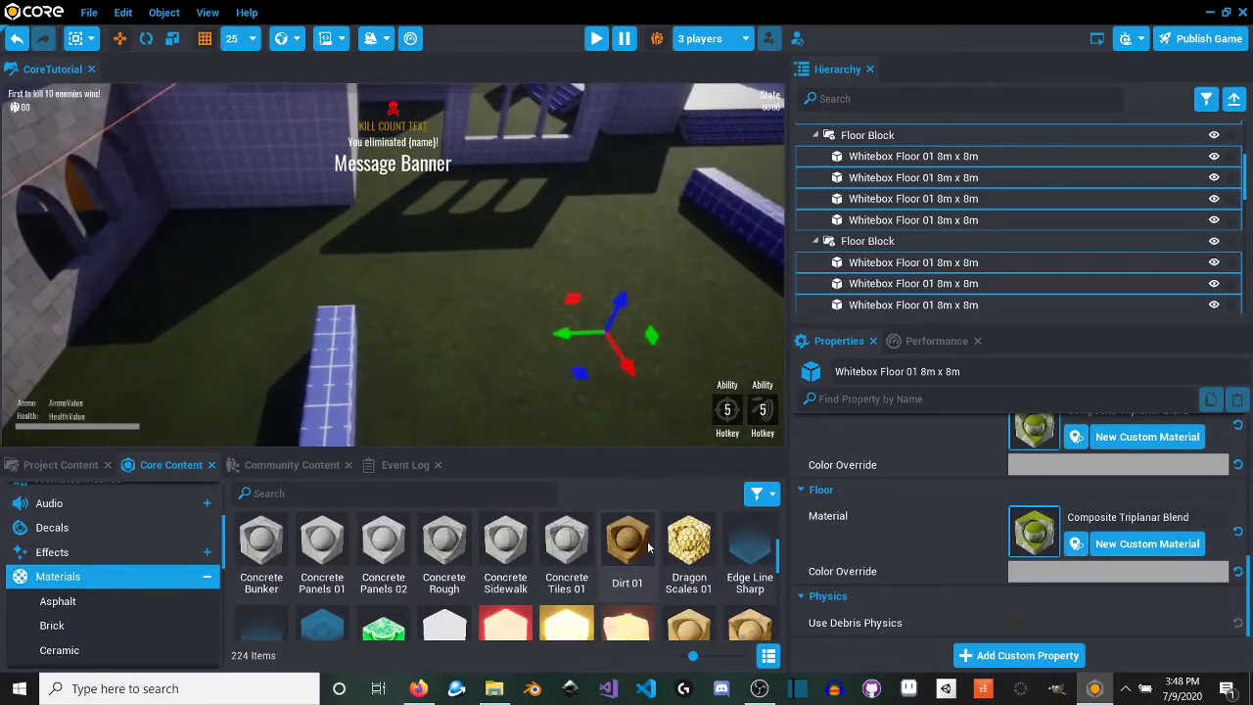
scroll(647, 541, down, 5)
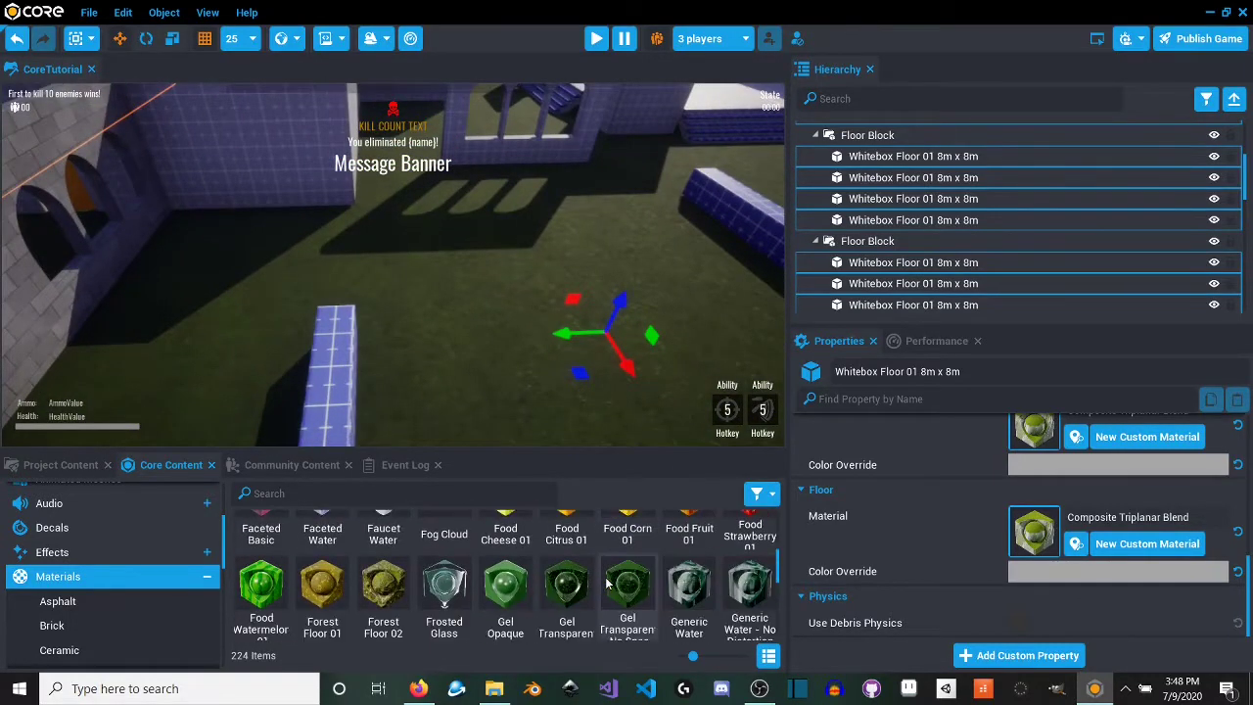
scroll(601, 595, down, 3)
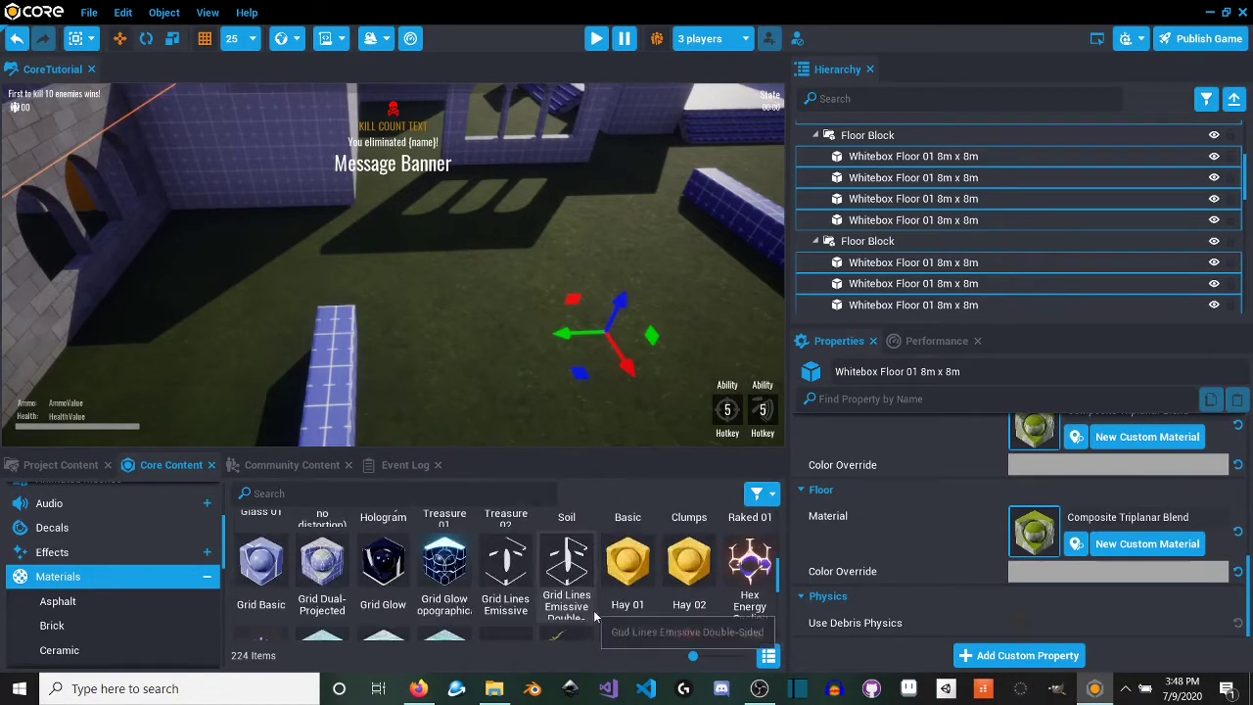
scroll(605, 607, up, 1)
drag(692, 538, 1028, 534)
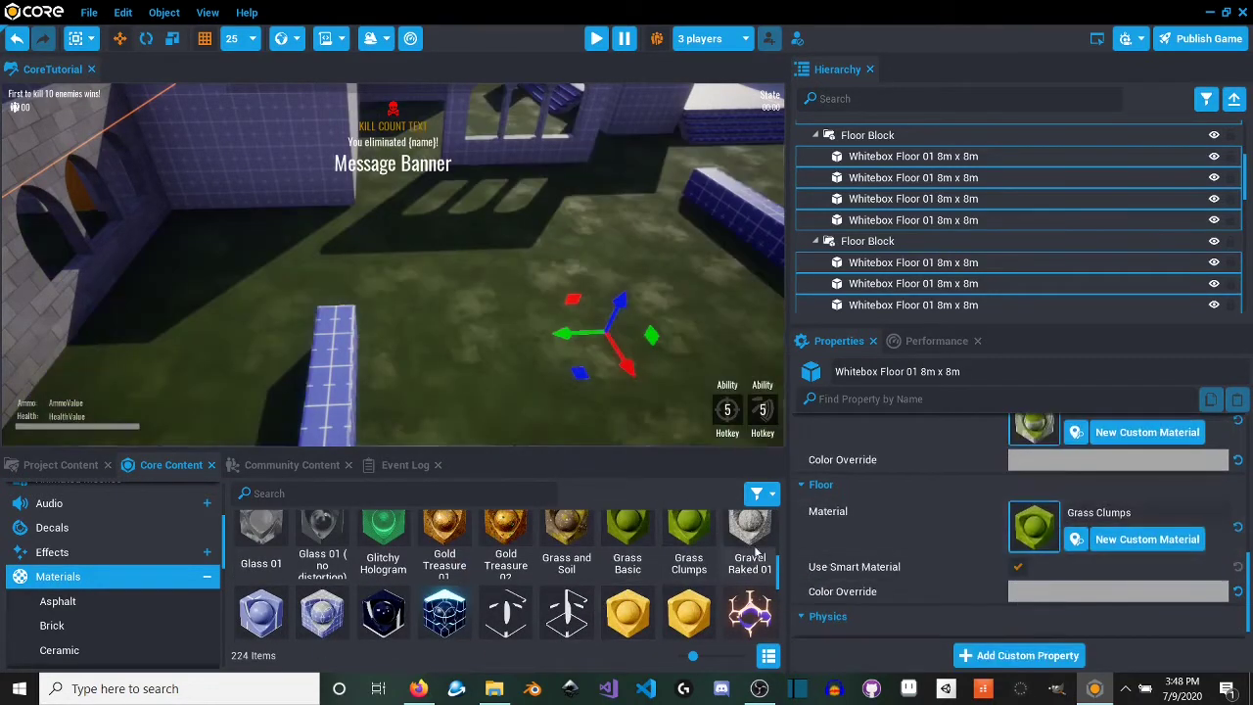
drag(628, 539, 1040, 523)
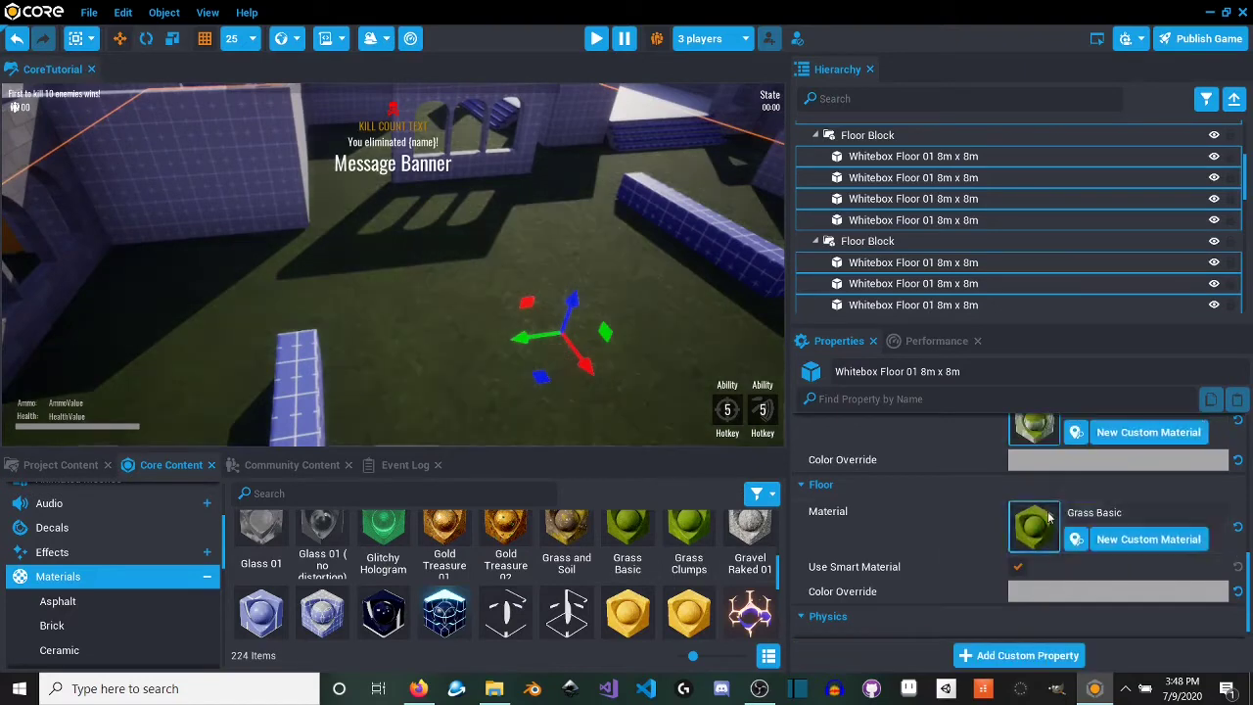
Step: Try Moss 01 as the Floor material of the selected ground tiles and inspect it in the scene
right_drag(609, 439, 677, 331)
scroll(571, 555, down, 4)
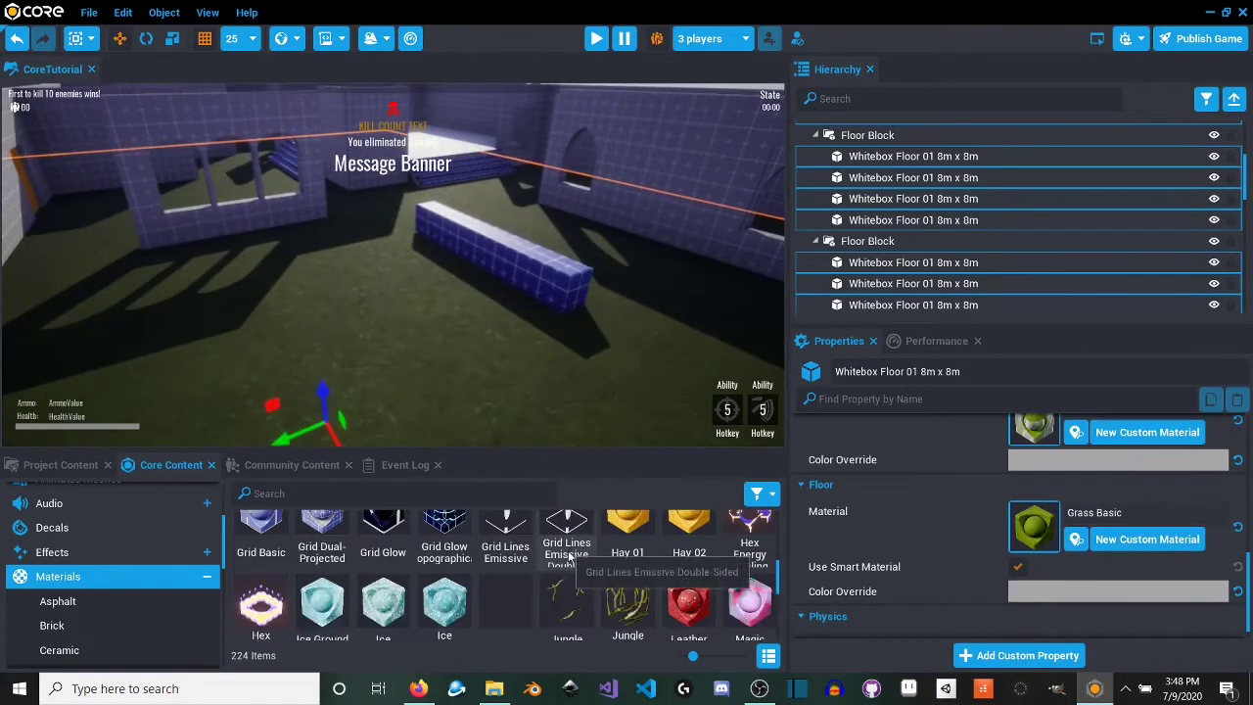
scroll(570, 565, down, 2)
scroll(571, 565, up, 1)
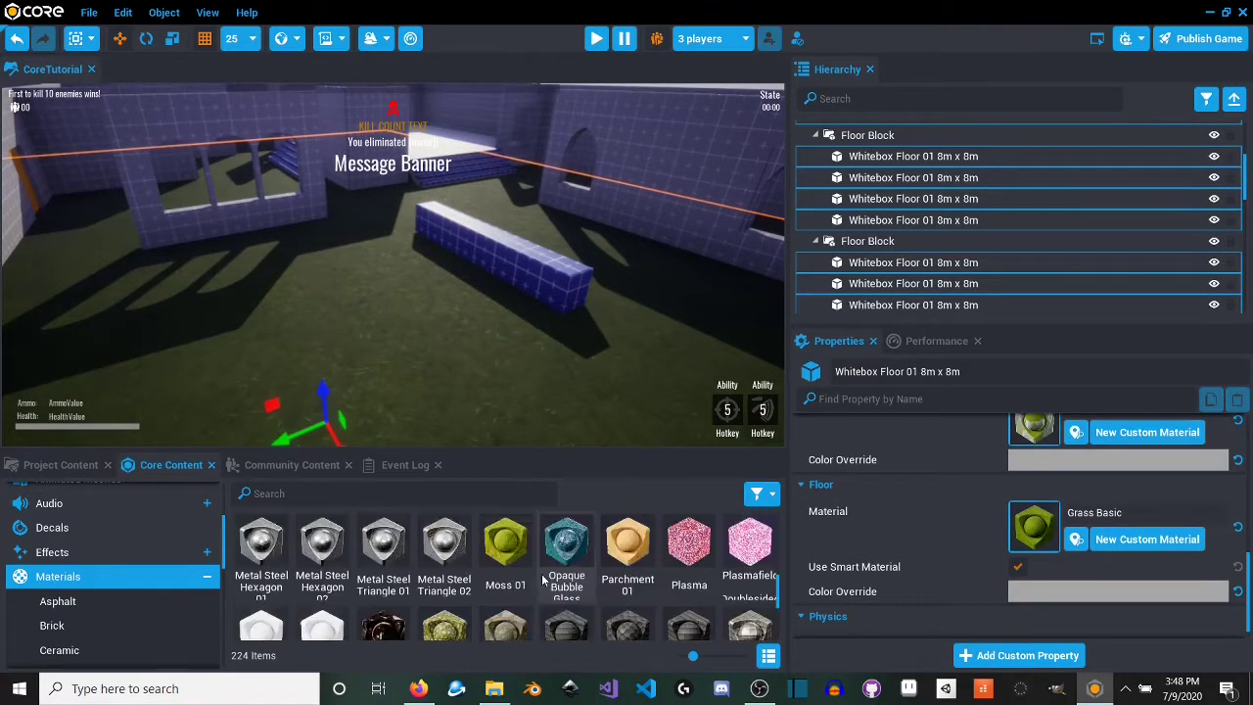
drag(505, 541, 1057, 536)
key(w)
right_drag(543, 302, 412, 313)
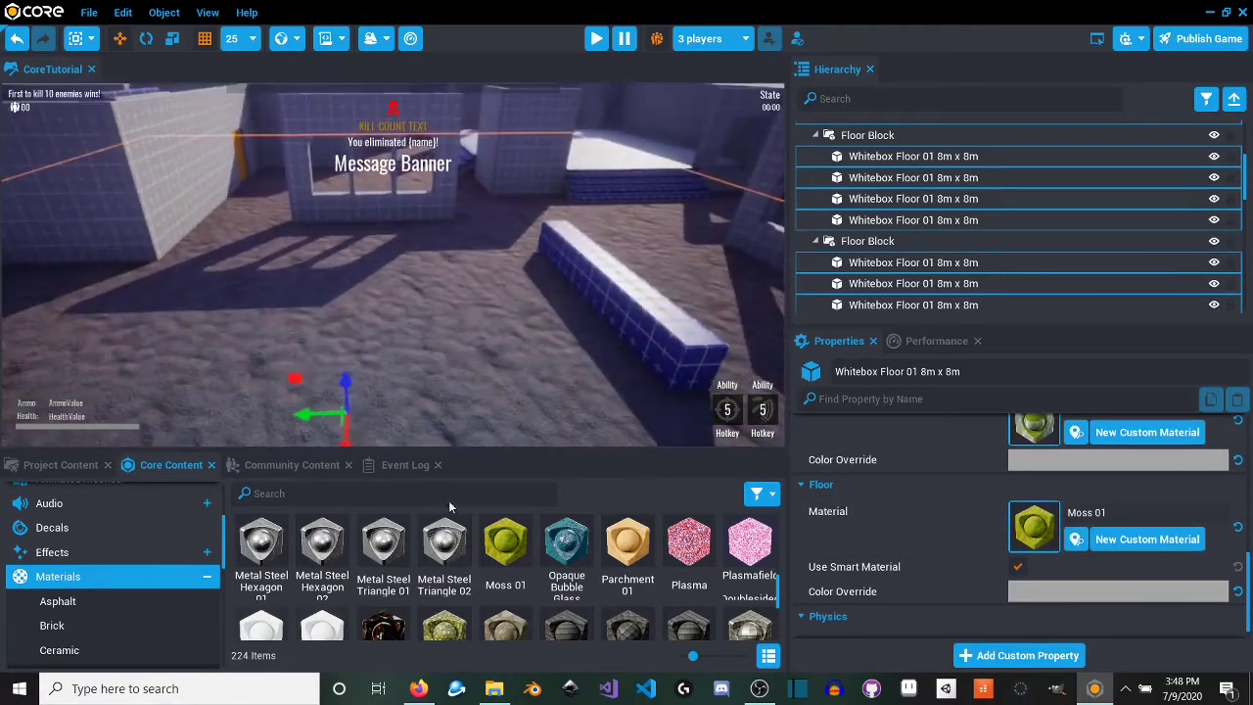
Step: Try Rocks River Bed 01 as the Floor material of the selected ground tiles
scroll(488, 559, down, 5)
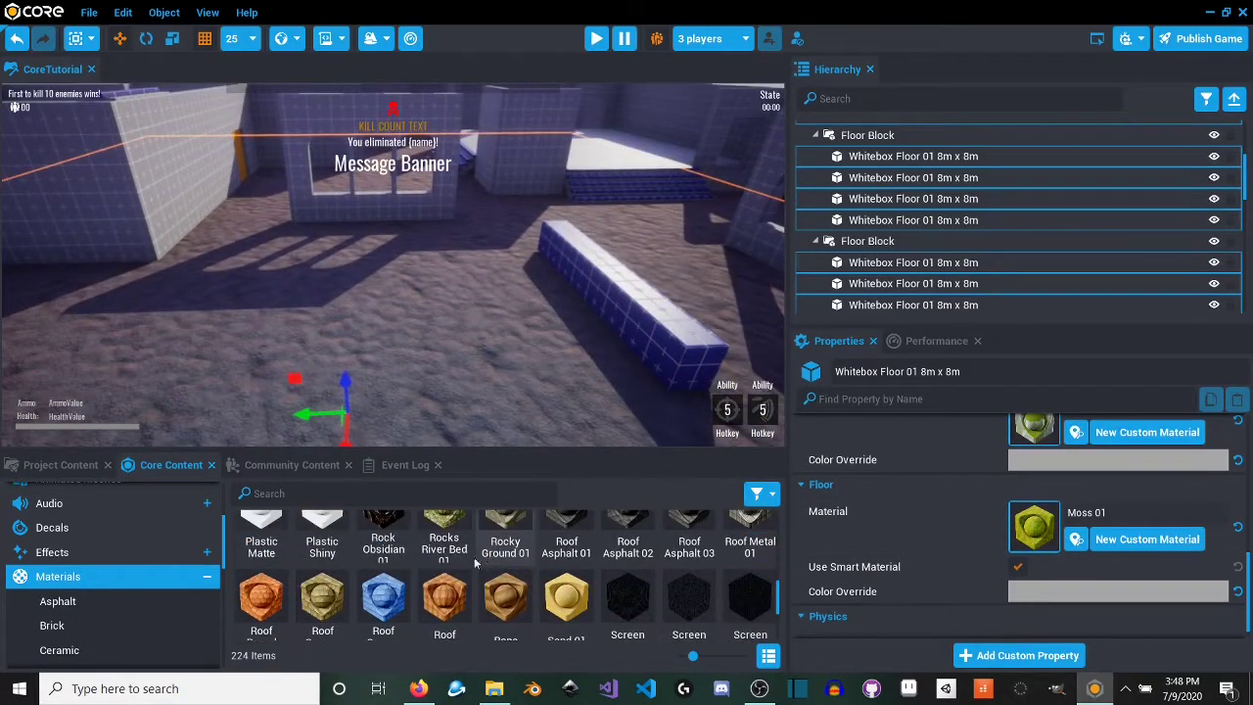
scroll(460, 555, up, 1)
drag(460, 555, 1051, 524)
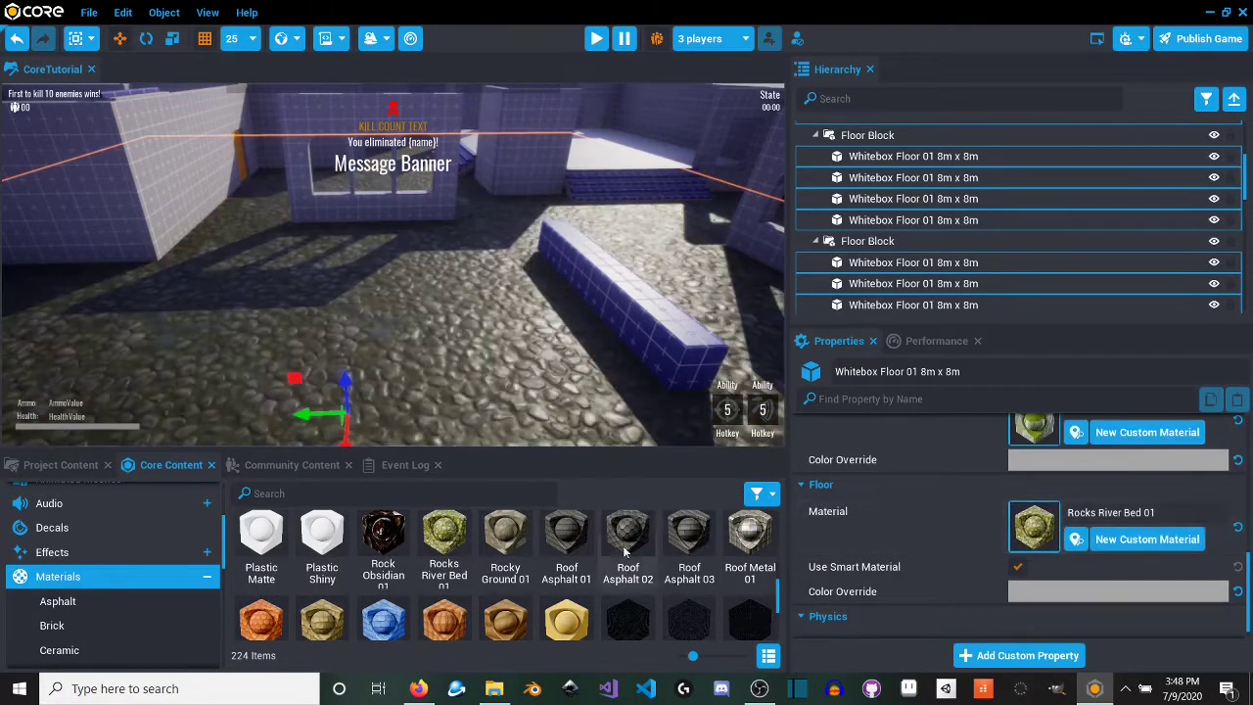
Step: Set the Floor material of the selected ground tiles back to Composite Triplanar Blend
scroll(697, 594, up, 5)
scroll(697, 594, up, 5)
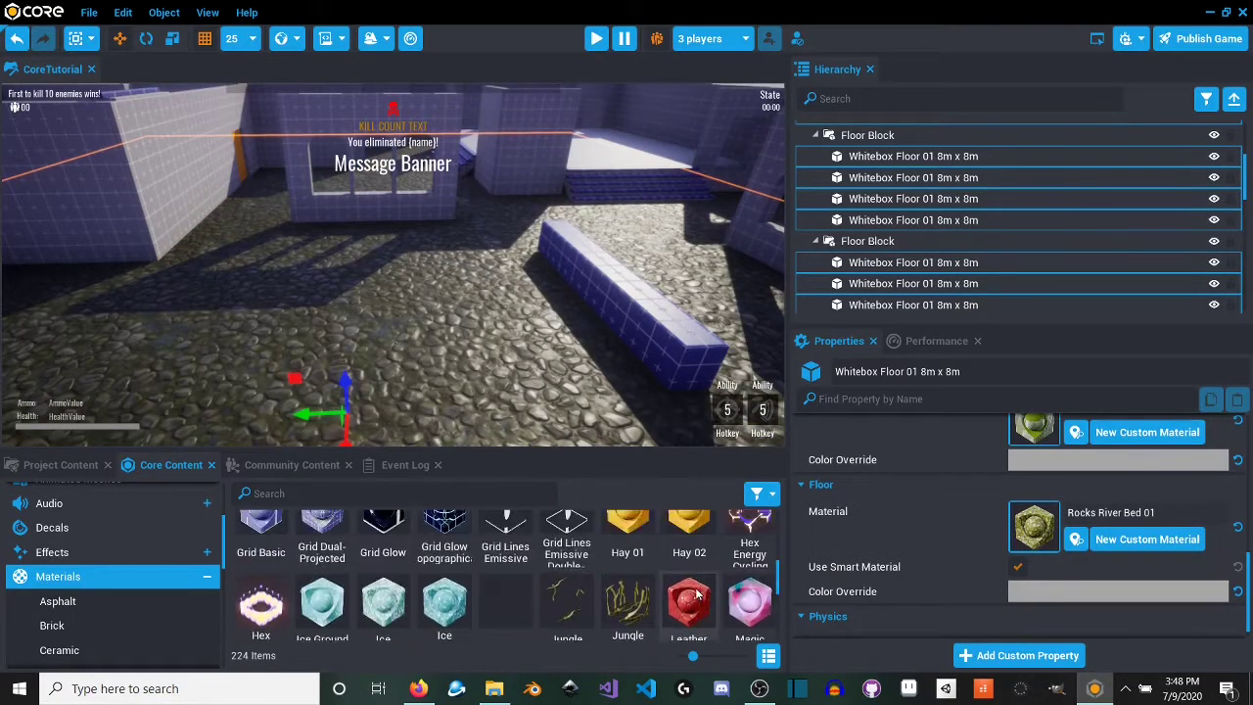
scroll(676, 585, up, 5)
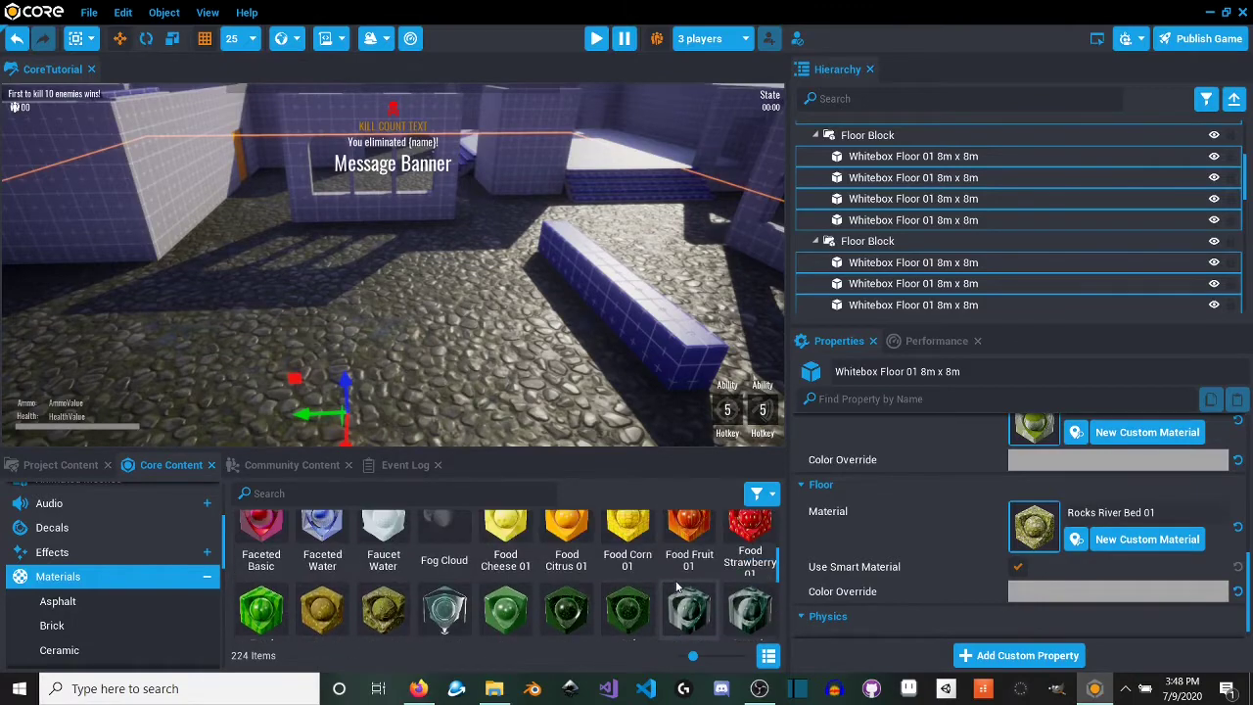
scroll(630, 605, up, 2)
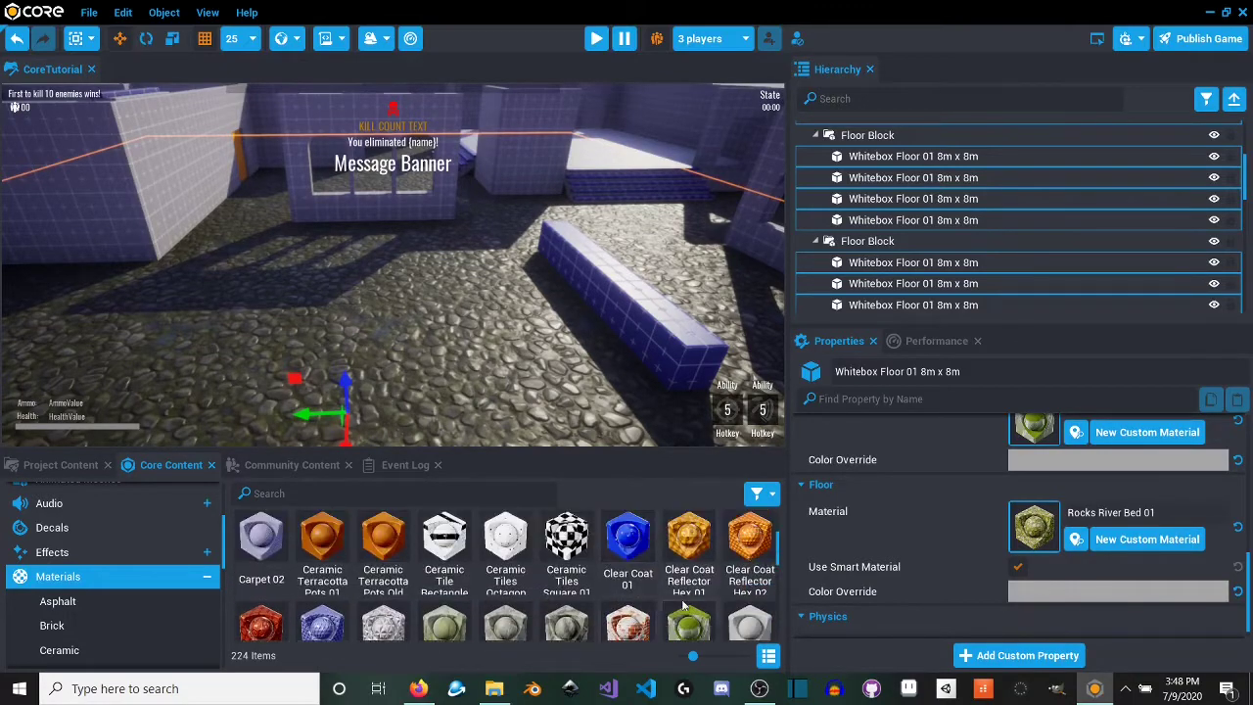
drag(688, 627, 1035, 528)
Step: Select the four floor tiles of the raised platform and set their Floor material to Rocks River Bed 01
right_drag(509, 264, 358, 320)
click(422, 308)
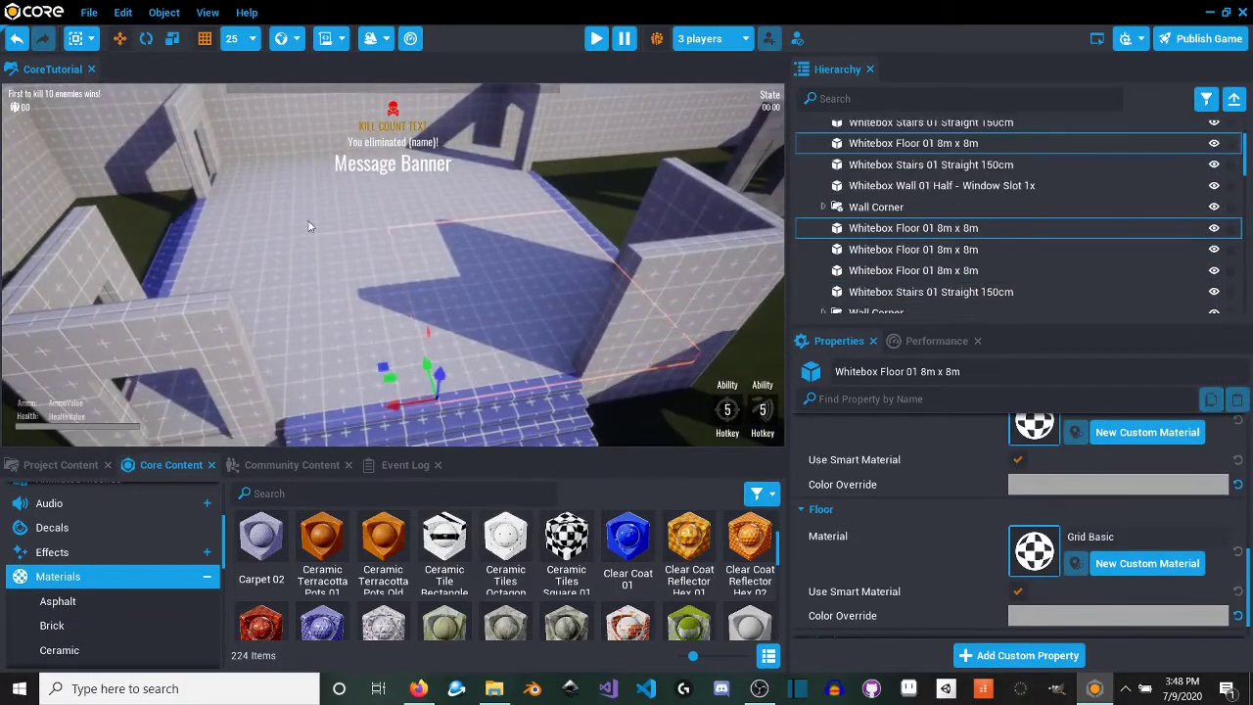
scroll(637, 543, down, 1)
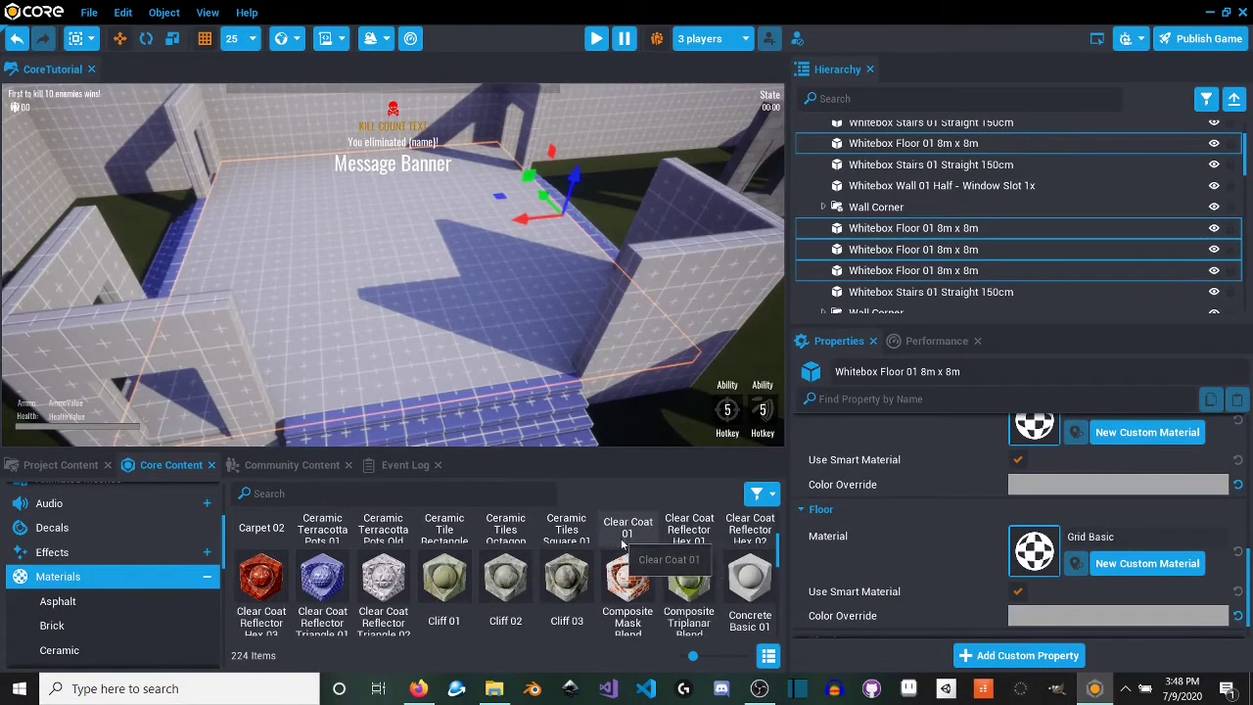
scroll(633, 546, up, 1)
scroll(636, 576, down, 2)
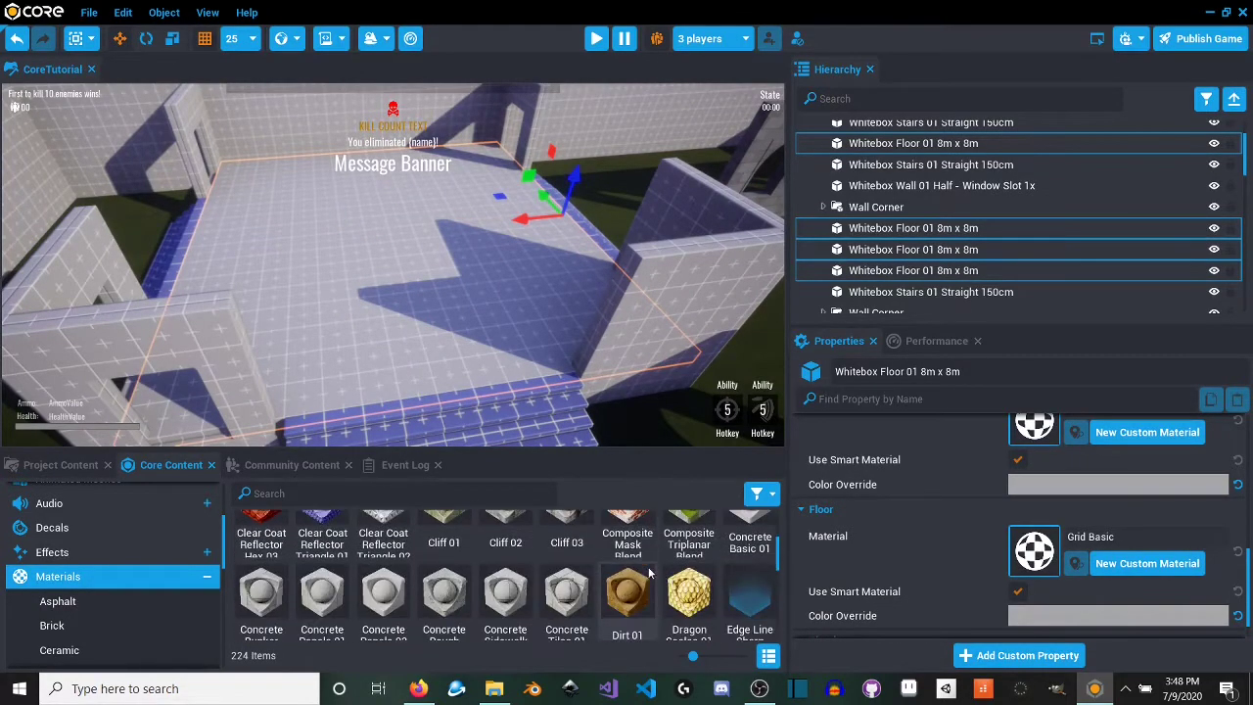
scroll(617, 580, up, 1)
scroll(619, 586, down, 5)
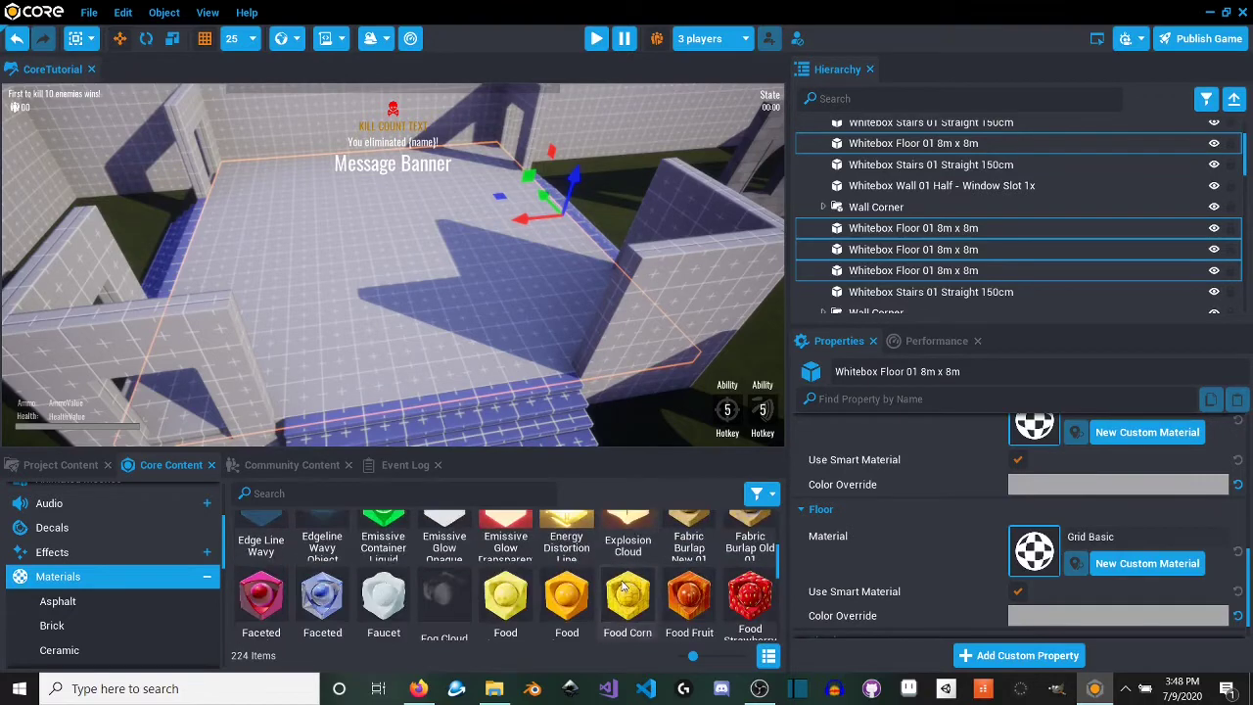
scroll(588, 592, down, 6)
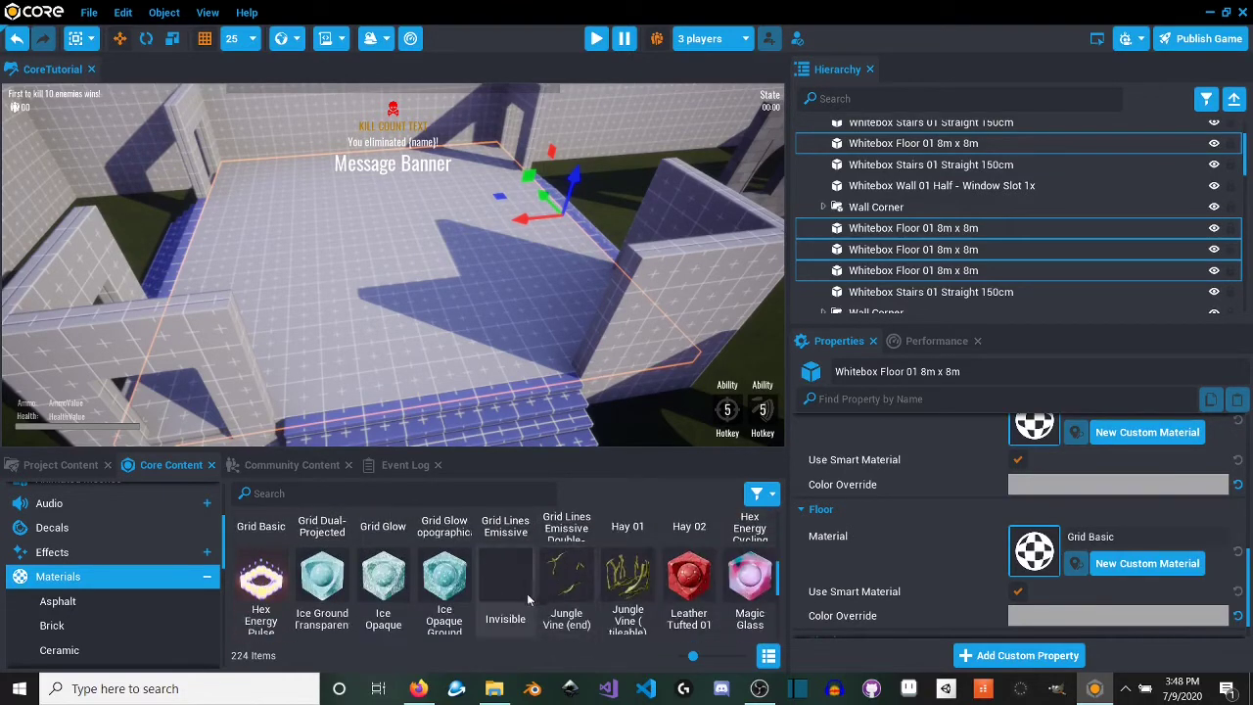
scroll(526, 599, down, 4)
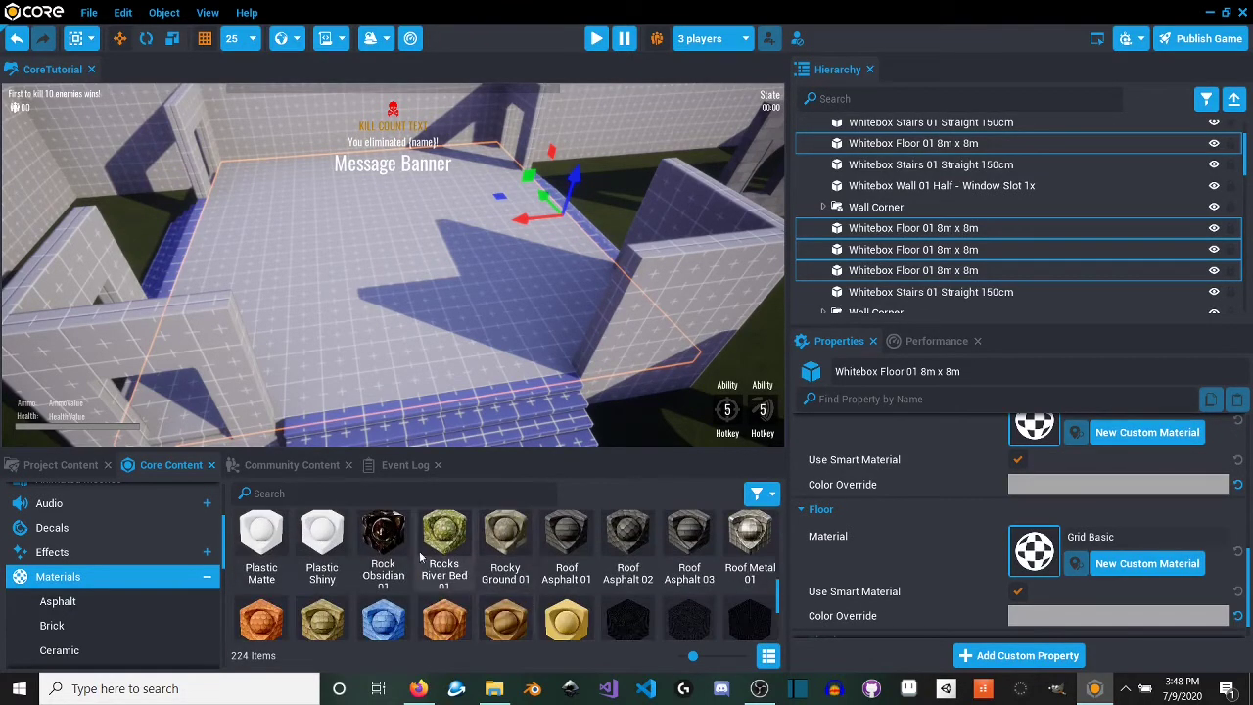
drag(445, 543, 926, 551)
drag(1059, 550, 1038, 548)
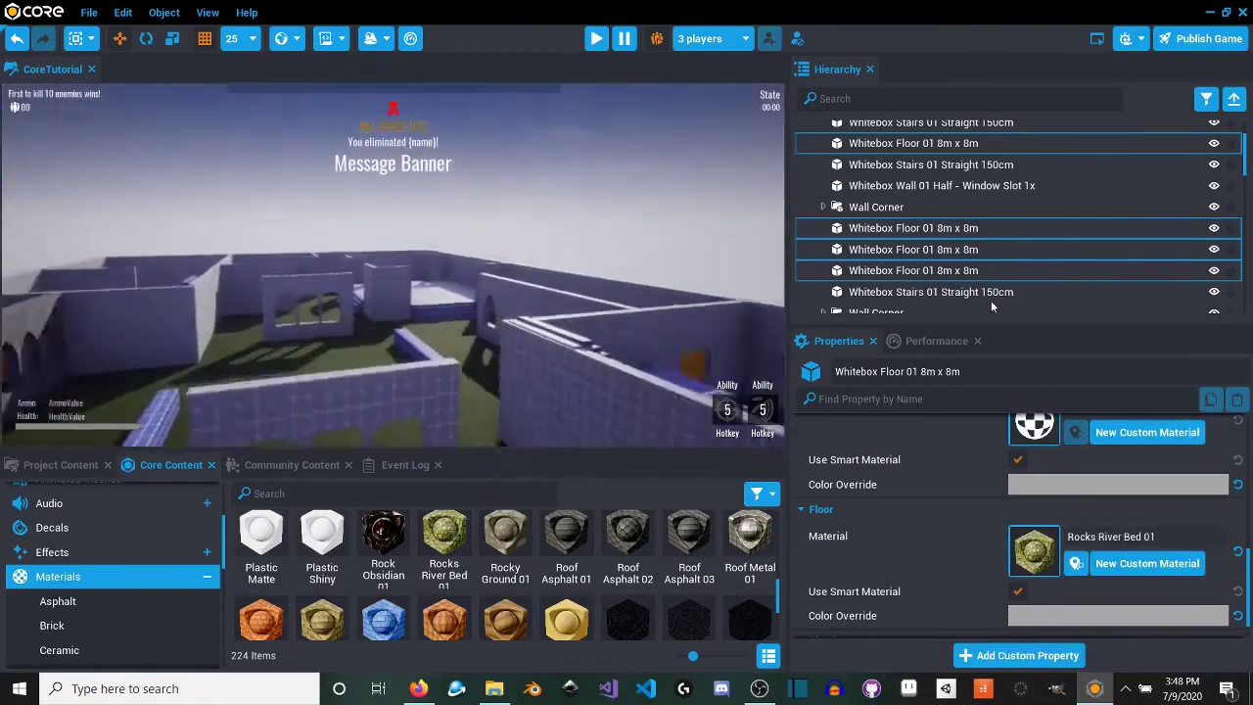
Step: Set the Floor material of the four floor tiles on the other raised platform to Rocks River Bed 01
right_drag(1055, 385, 355, 264)
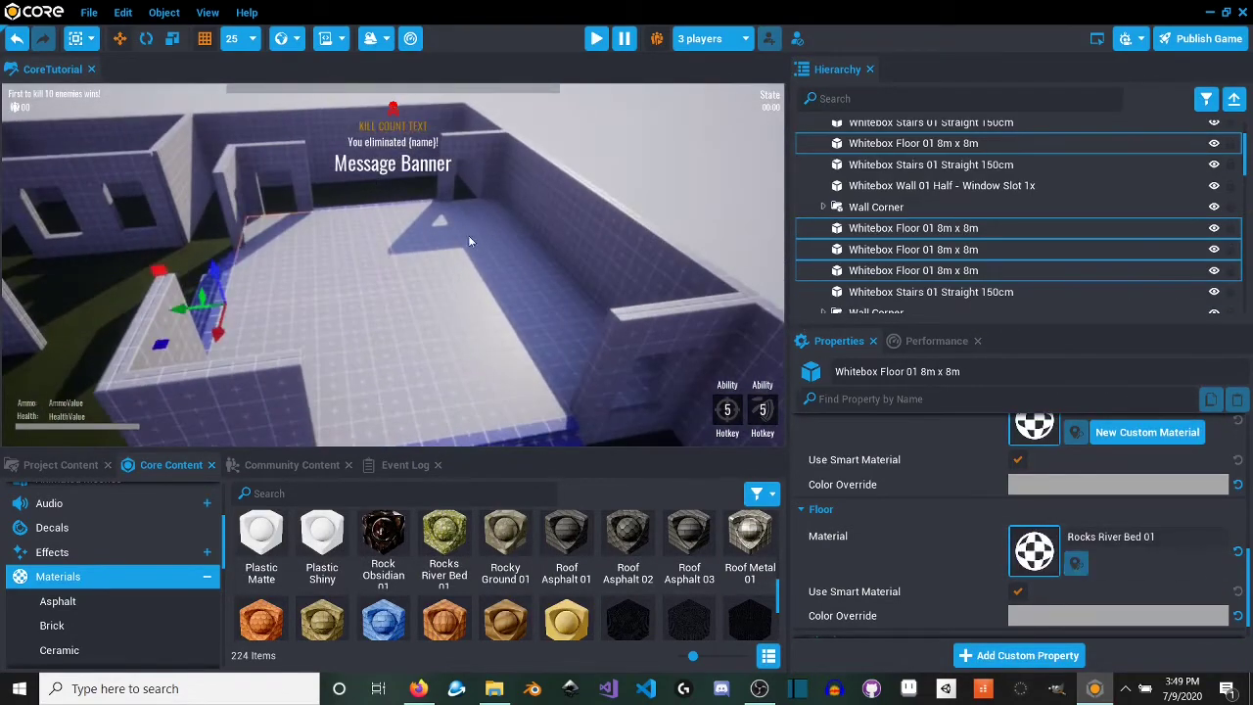
drag(447, 546, 928, 547)
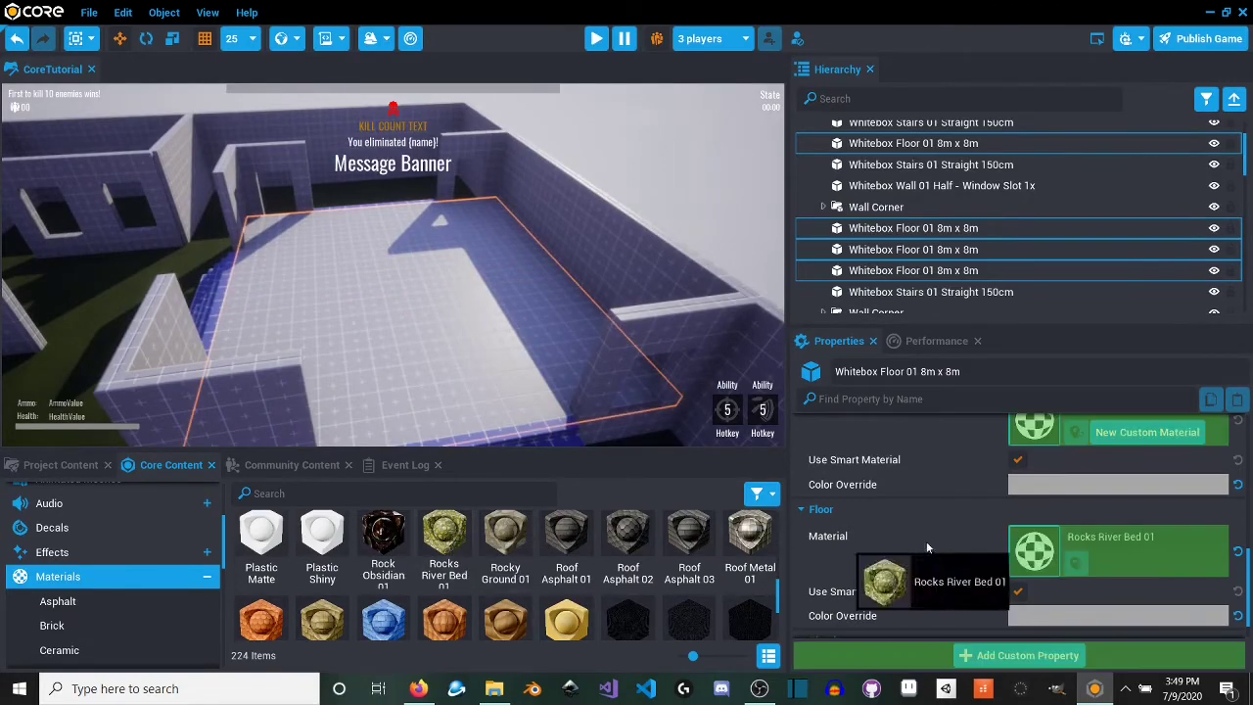
drag(1065, 548, 1065, 548)
Step: Collapse the Sniper Area folder under Base 1 in the hierarchy and survey the rest of the map
right_drag(101, 372, 458, 335)
scroll(861, 239, up, 3)
click(842, 239)
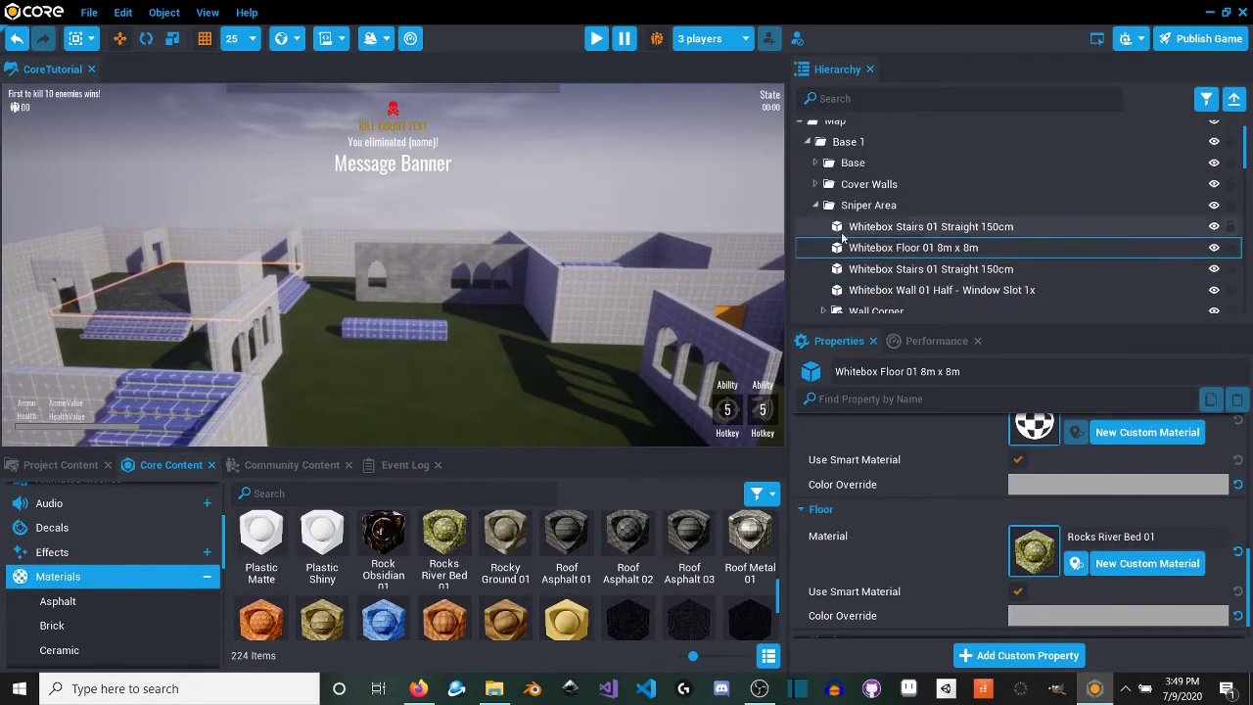
right_drag(547, 225, 947, 247)
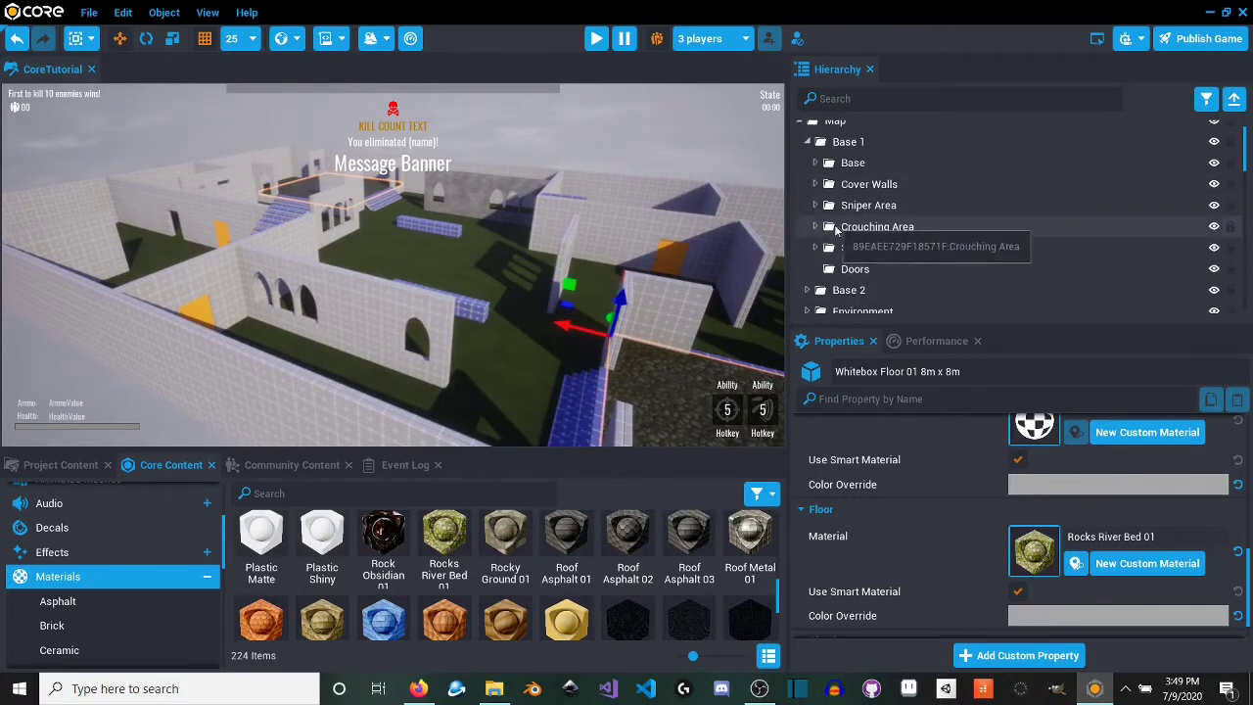
Step: Expand the Cover Walls folder and select its pieces from Whitebox Wall 01 Window Slot 3x through Whitebox Wall 01
click(862, 229)
click(848, 202)
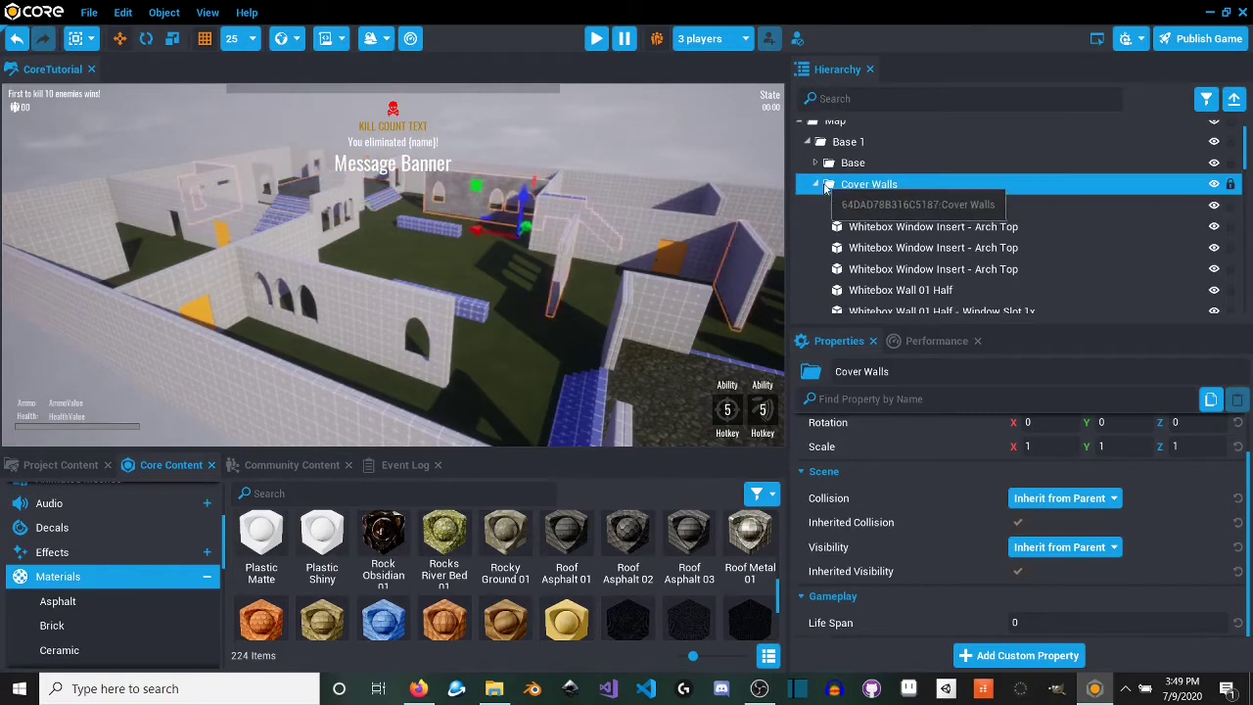
click(887, 206)
scroll(905, 247, down, 2)
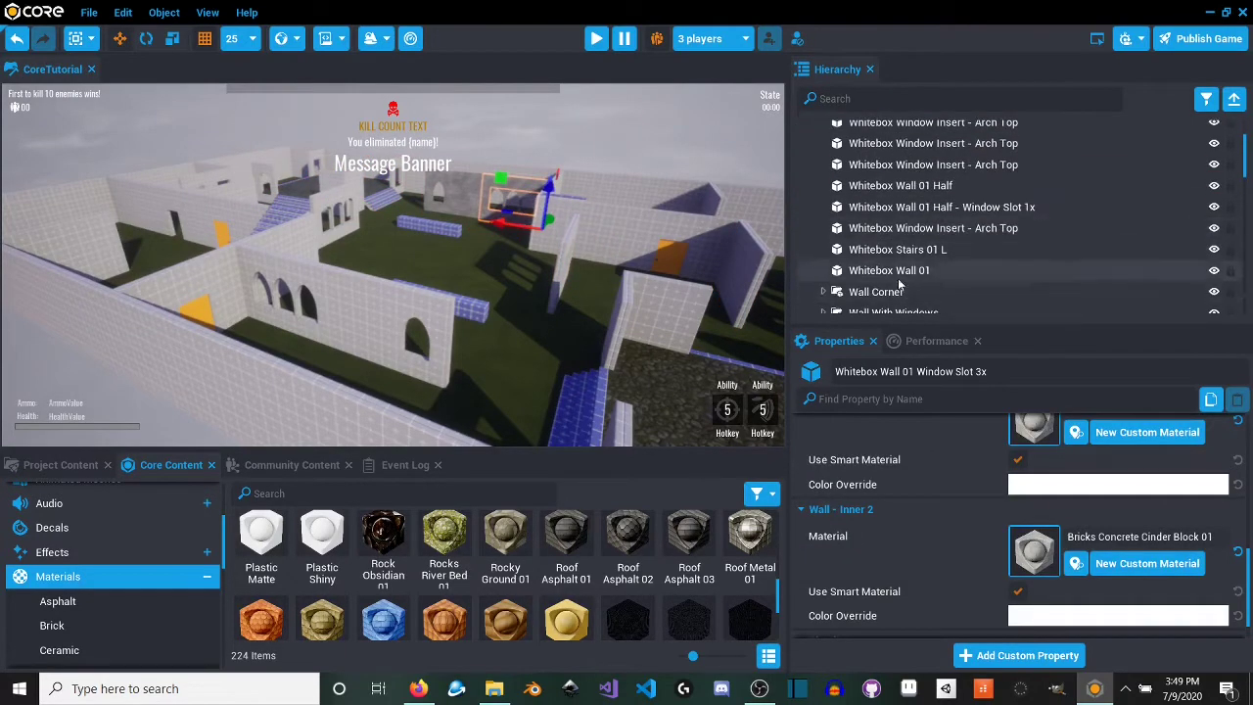
shift+click(899, 276)
key(f)
Step: Check the selected cover wall pieces and their shared properties for a material slot, and collapse the Cover Walls folder
scroll(918, 236, down, 1)
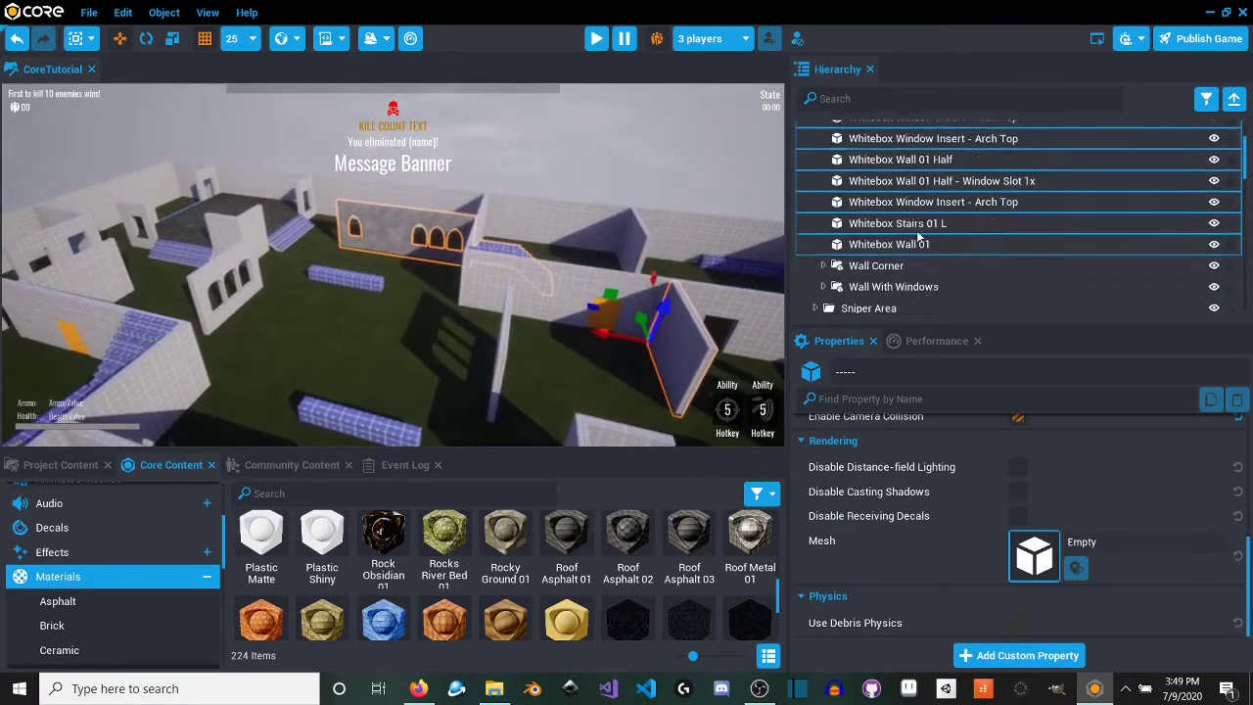
scroll(919, 236, up, 4)
scroll(919, 236, down, 2)
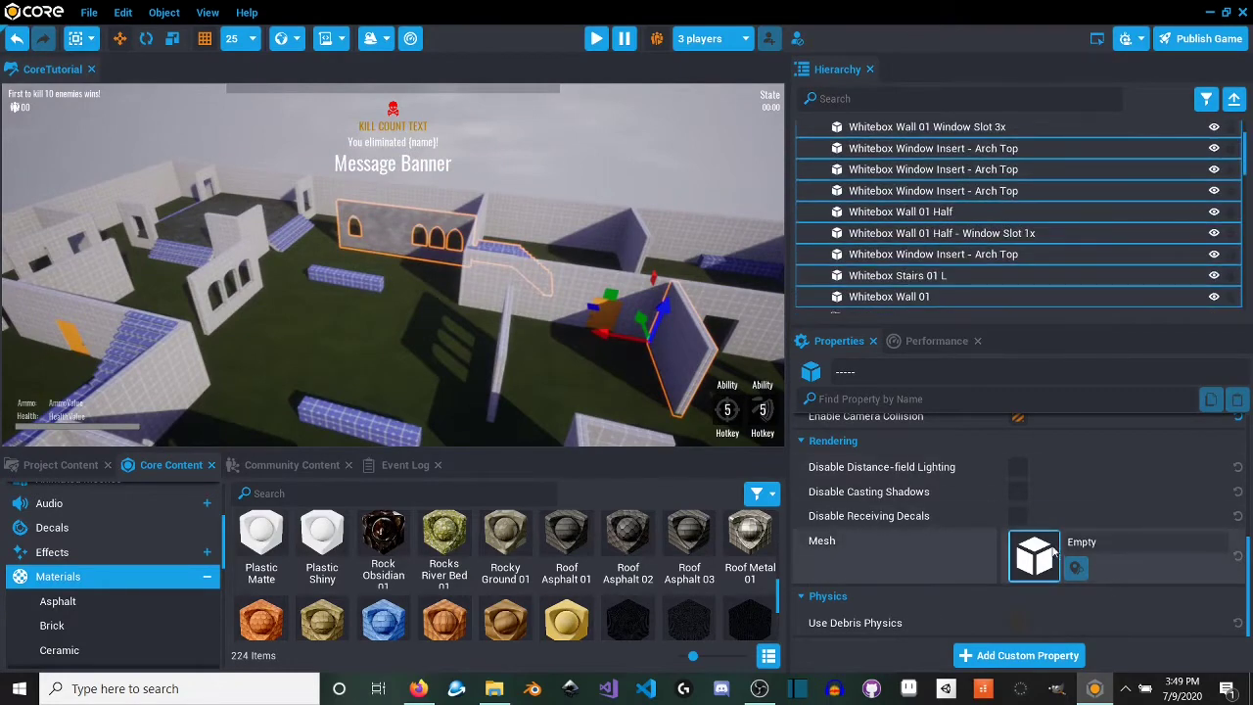
key(w)
right_drag(580, 282, 587, 377)
scroll(920, 230, up, 3)
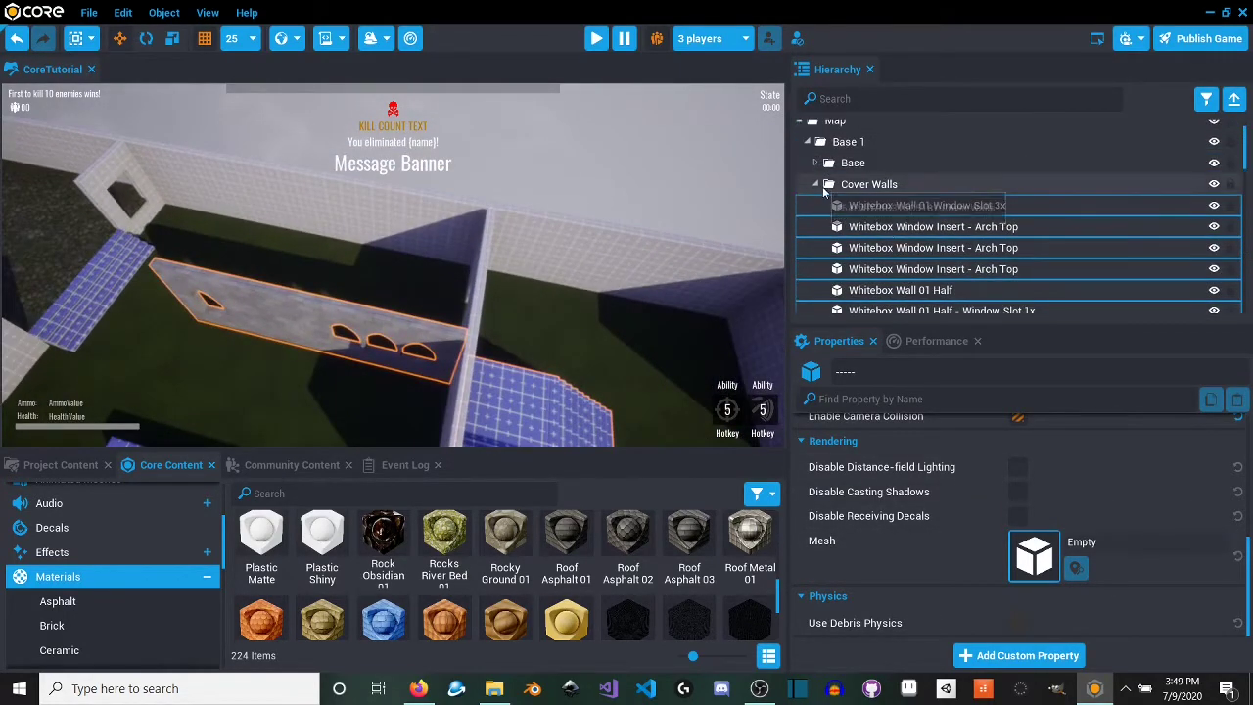
click(825, 188)
key(f)
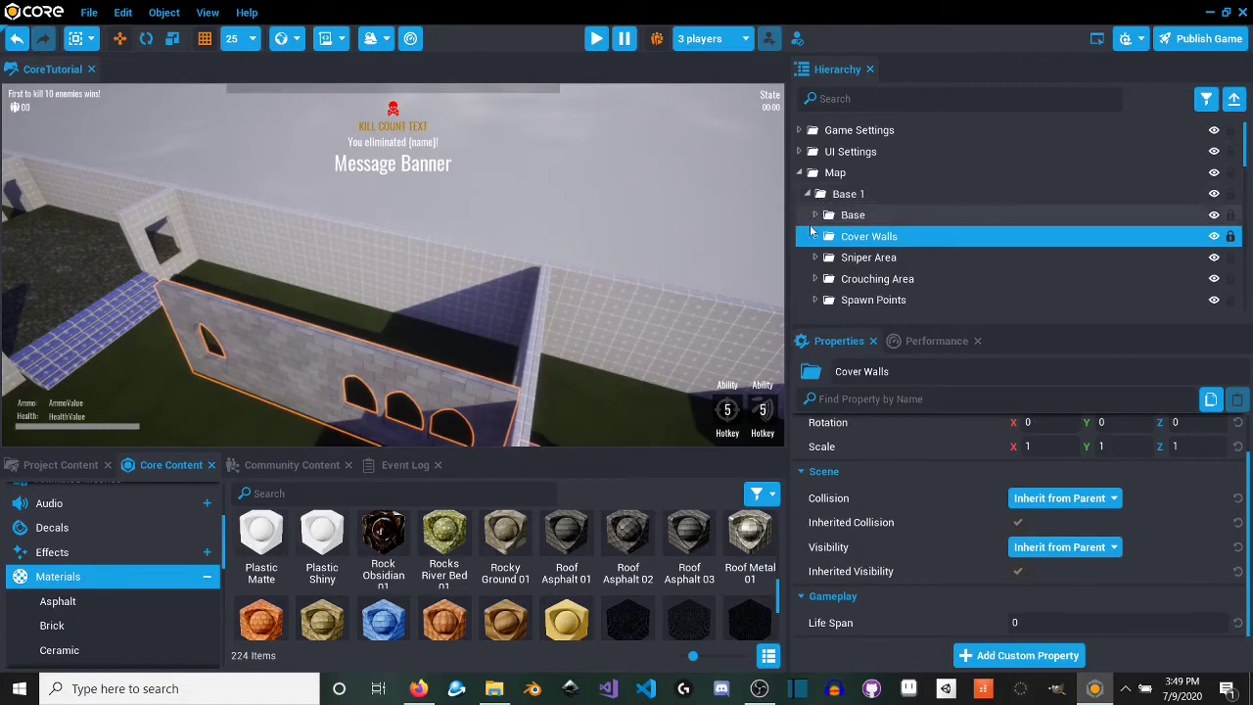
Step: Expand the Base folder under Base 1 and select all its walls, from the first Whitebox Wall 01 Doorway to the last Whitebox Wall 01
click(824, 217)
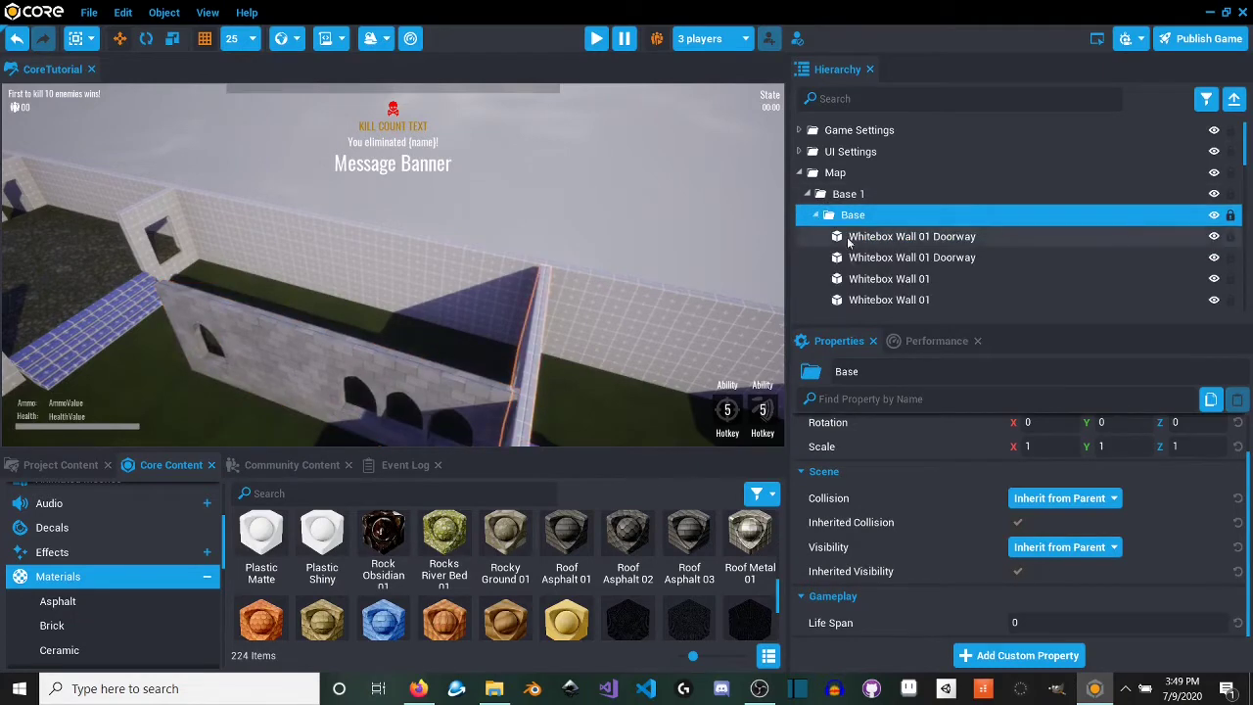
click(849, 239)
scroll(894, 277, down, 3)
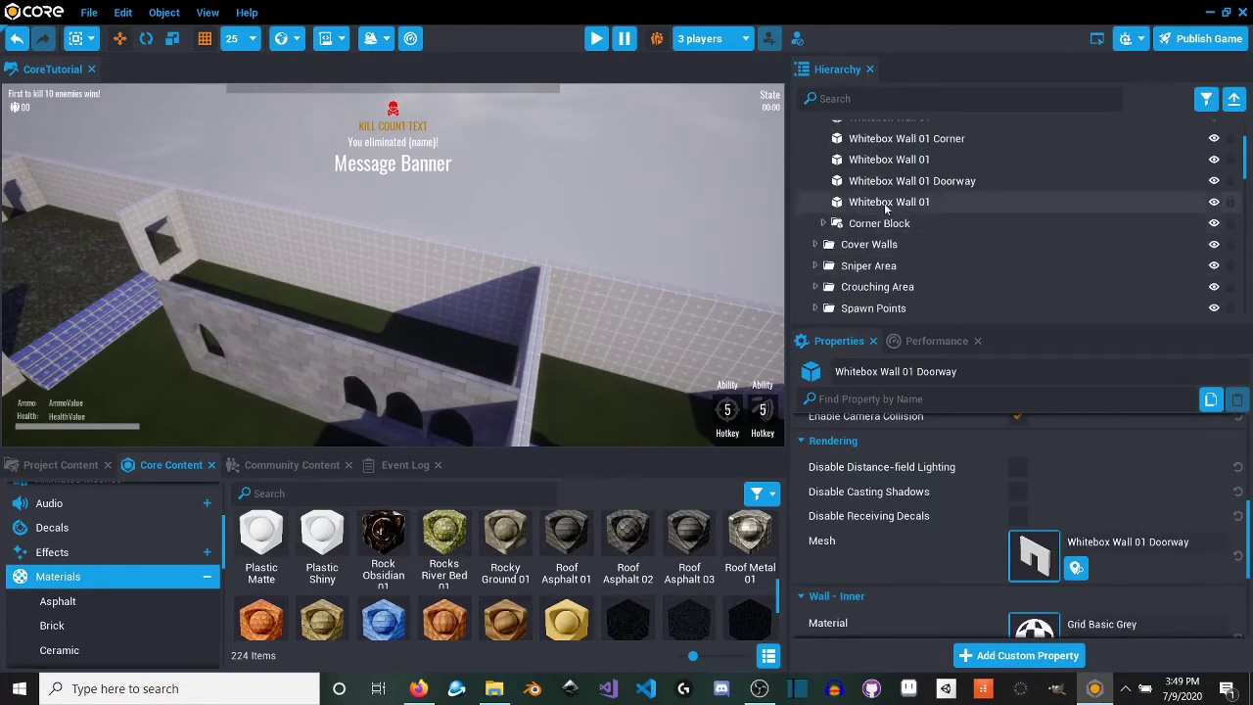
shift+click(885, 204)
key(f)
Step: Set the Wall - Inner material of the selected Base walls to Bricks Concrete Cinder Block 01
scroll(964, 441, down, 2)
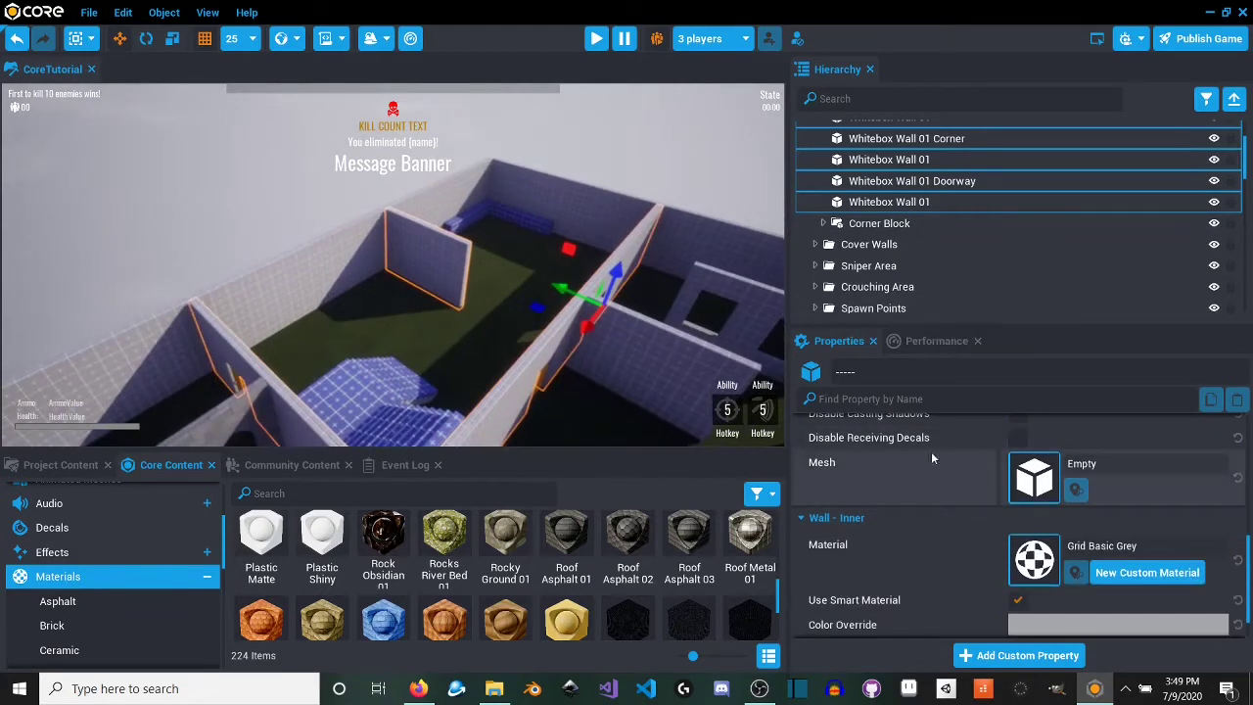
scroll(989, 523, down, 2)
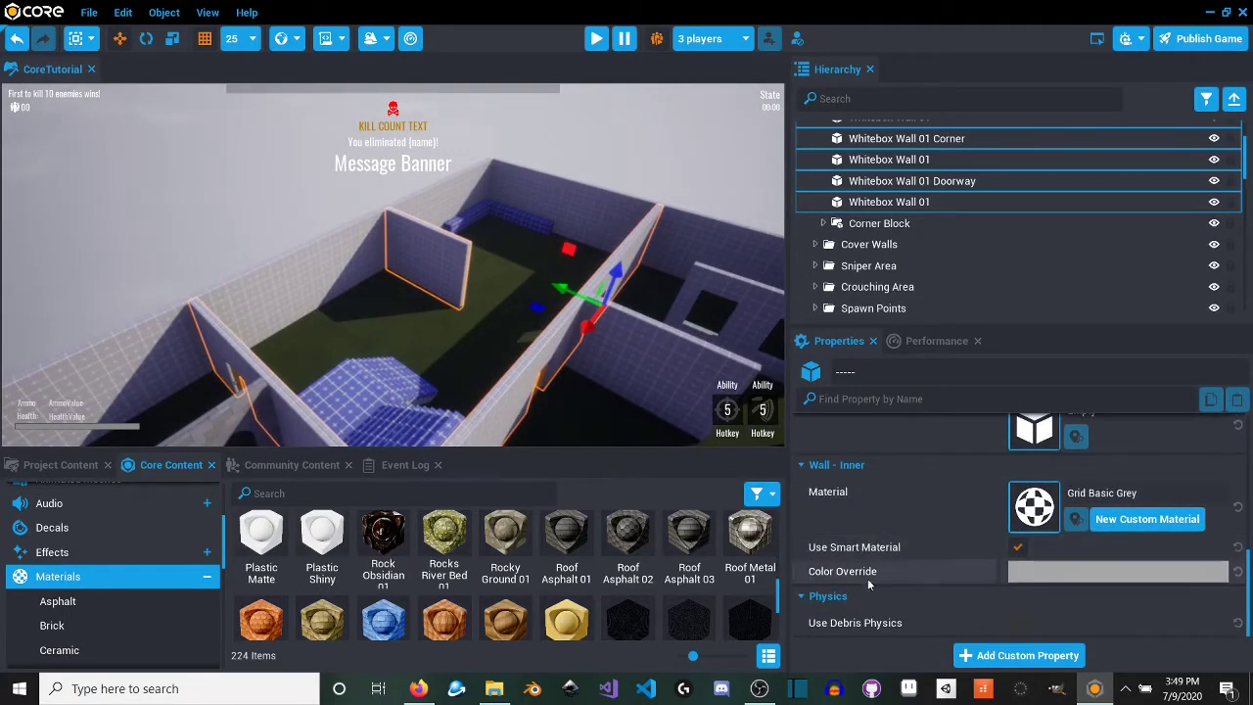
scroll(457, 573, up, 5)
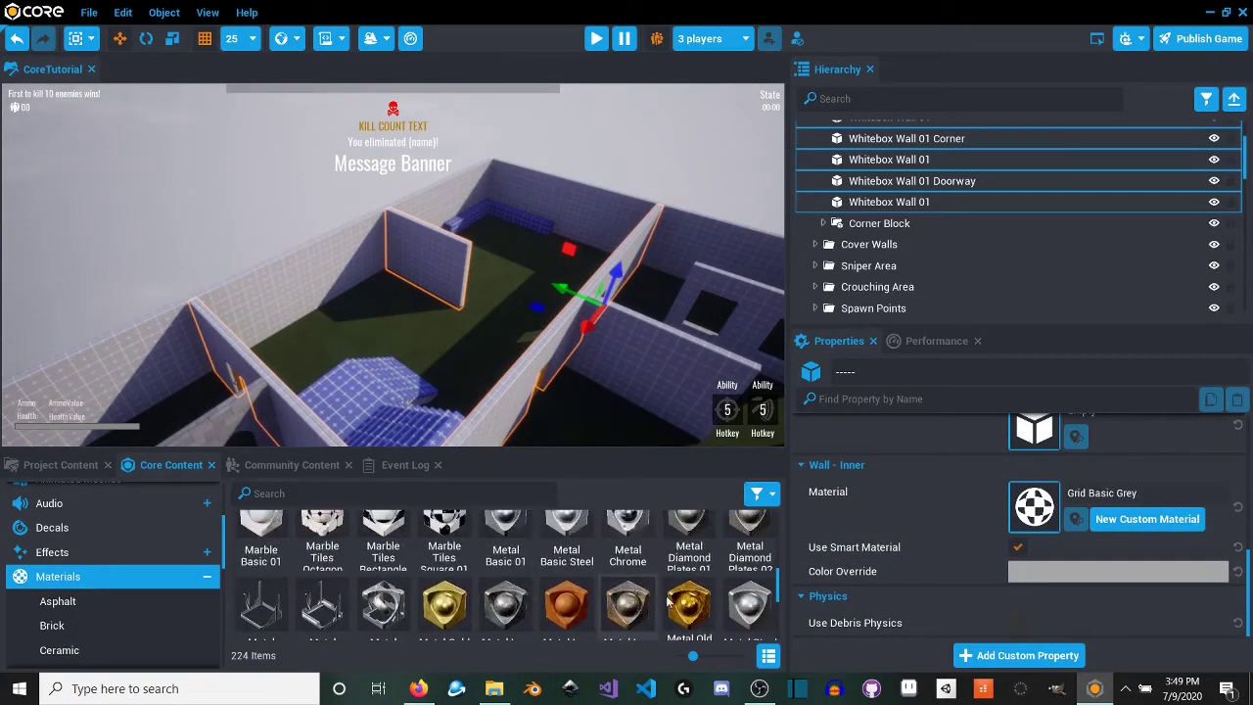
scroll(712, 583, up, 8)
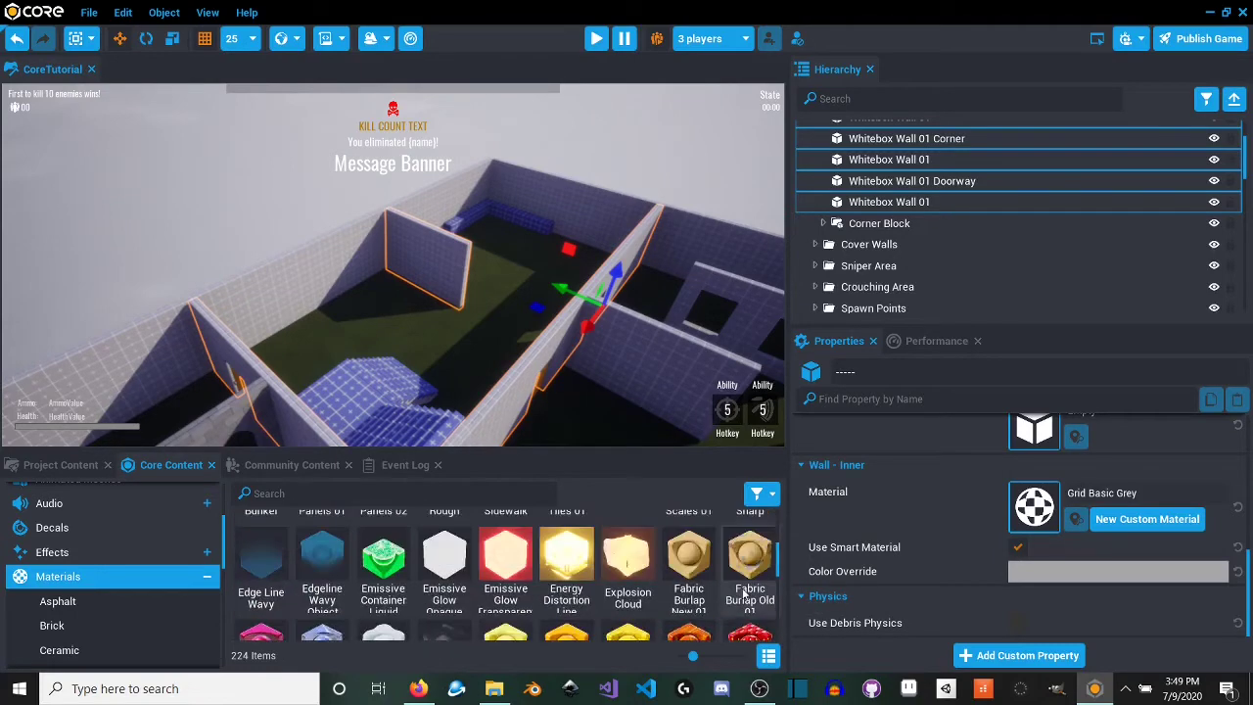
scroll(744, 594, down, 1)
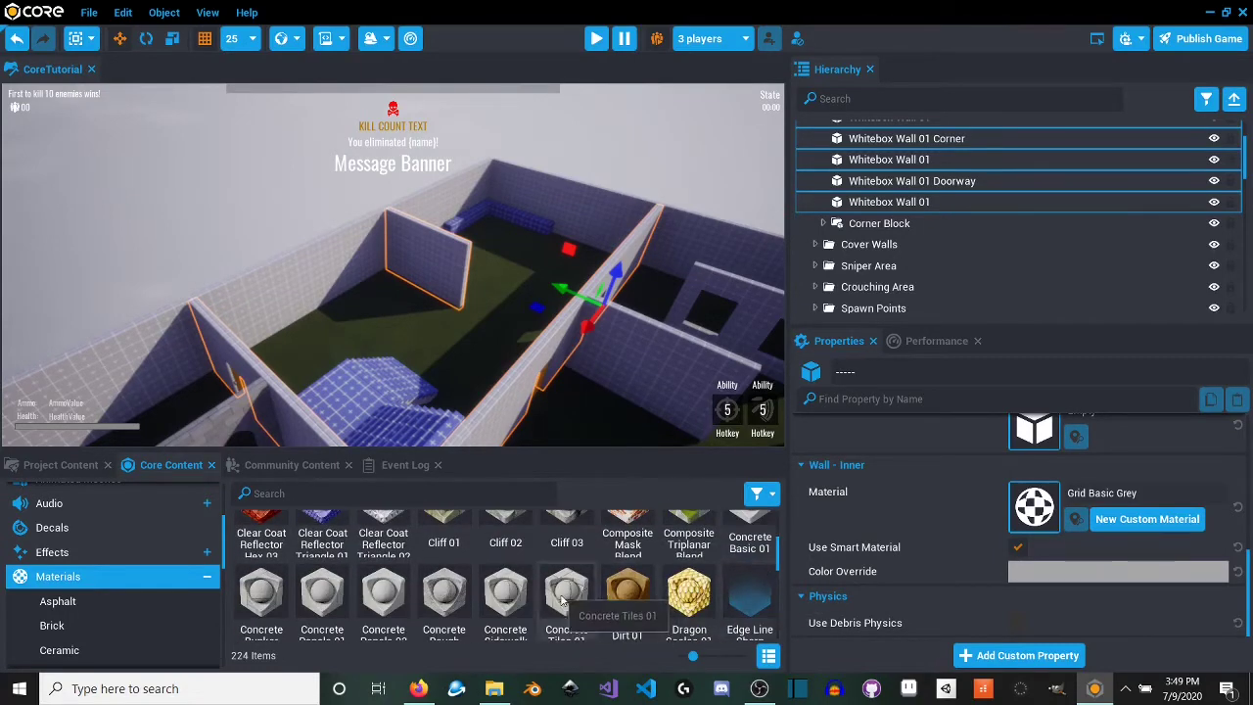
scroll(561, 600, up, 4)
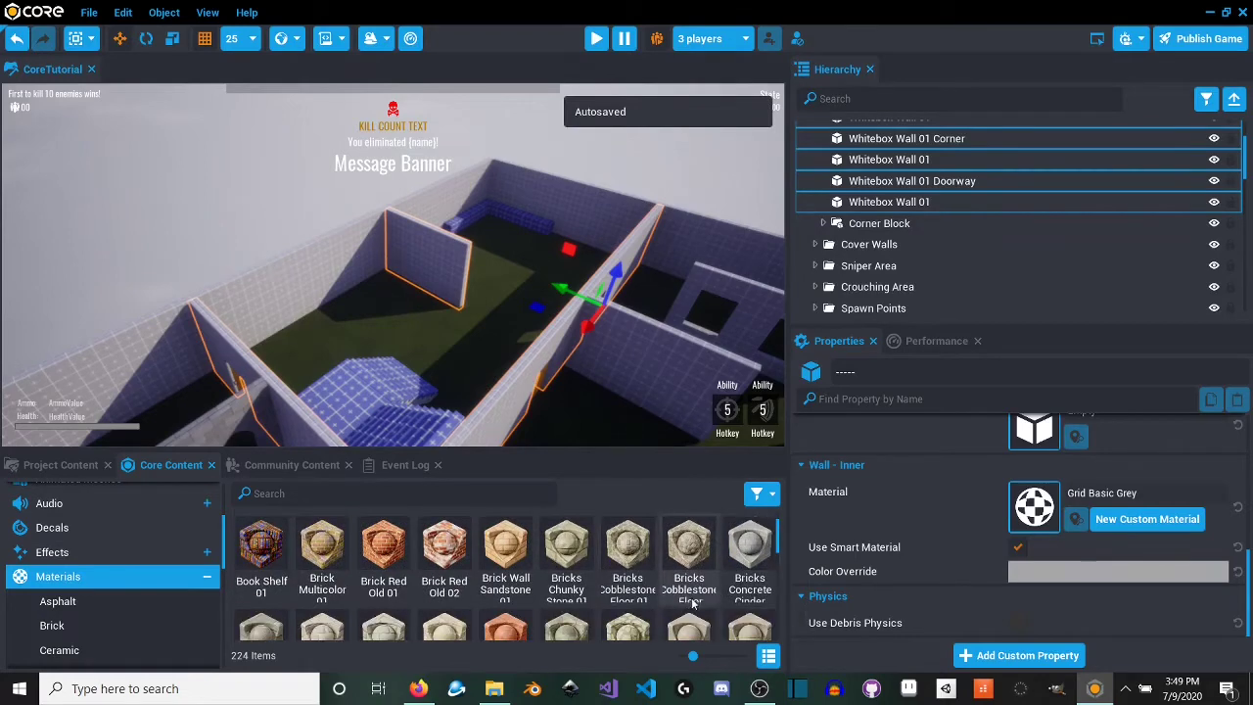
drag(756, 551, 1013, 495)
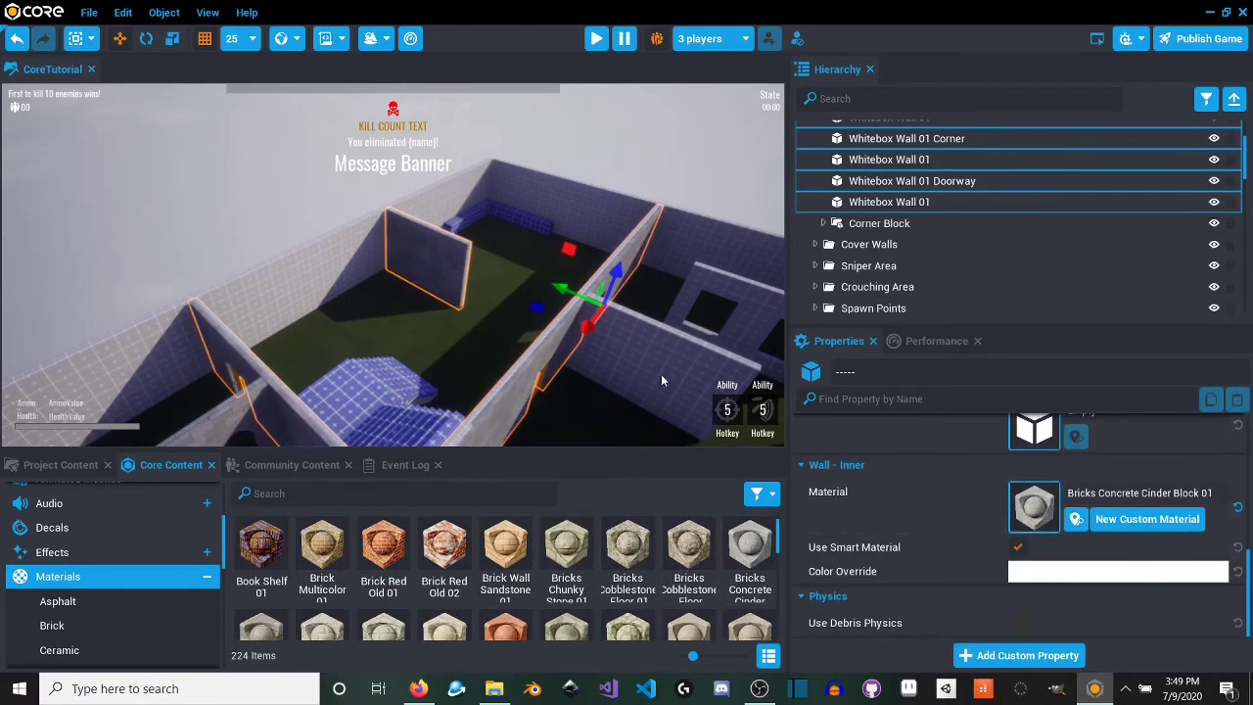
Step: Examine the selected Base walls from several sides and check their shared properties for a second wall material slot
scroll(1029, 506, up, 2)
scroll(1029, 506, down, 2)
scroll(1029, 506, up, 2)
scroll(1029, 507, down, 1)
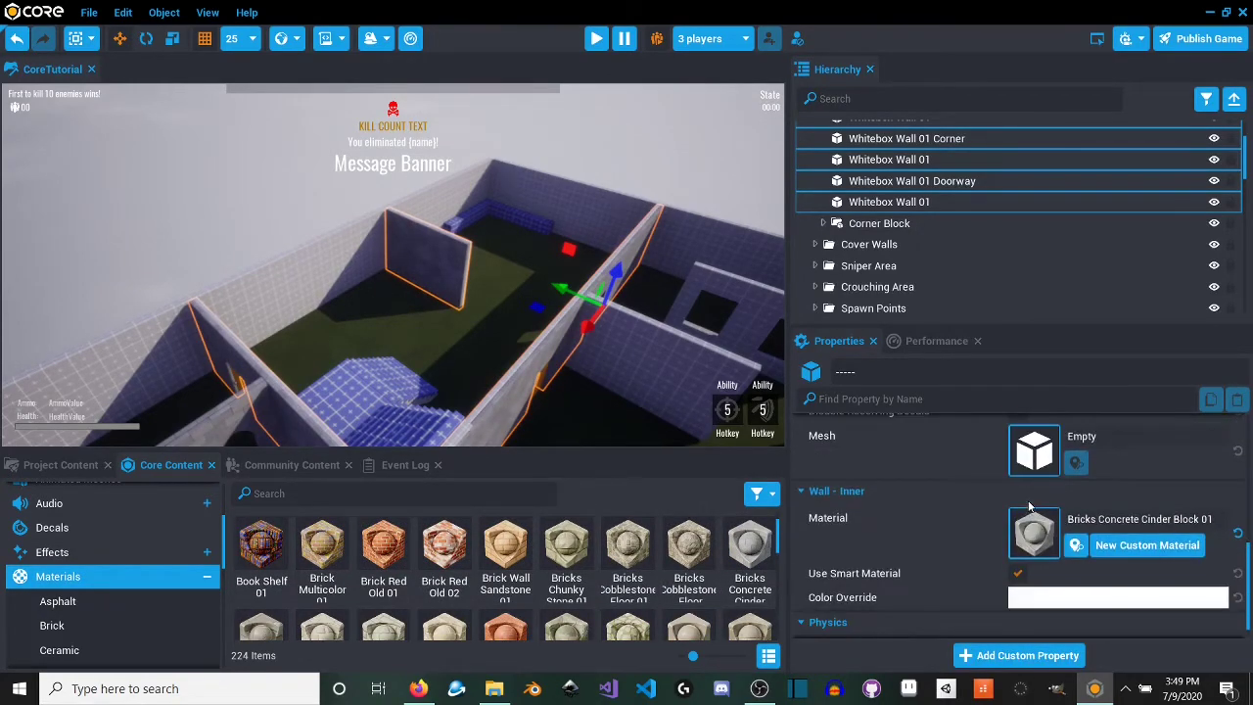
key(w)
right_drag(421, 340, 791, 319)
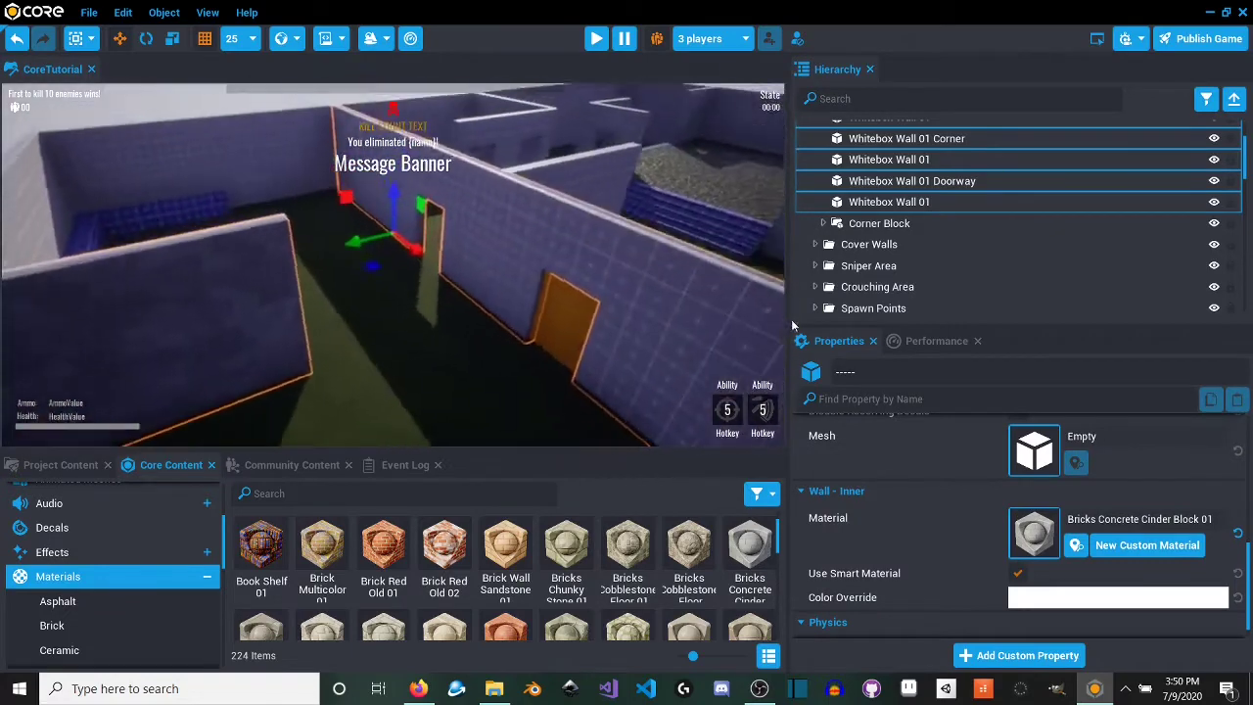
scroll(1081, 524, down, 1)
scroll(1080, 537, up, 2)
scroll(1080, 536, down, 2)
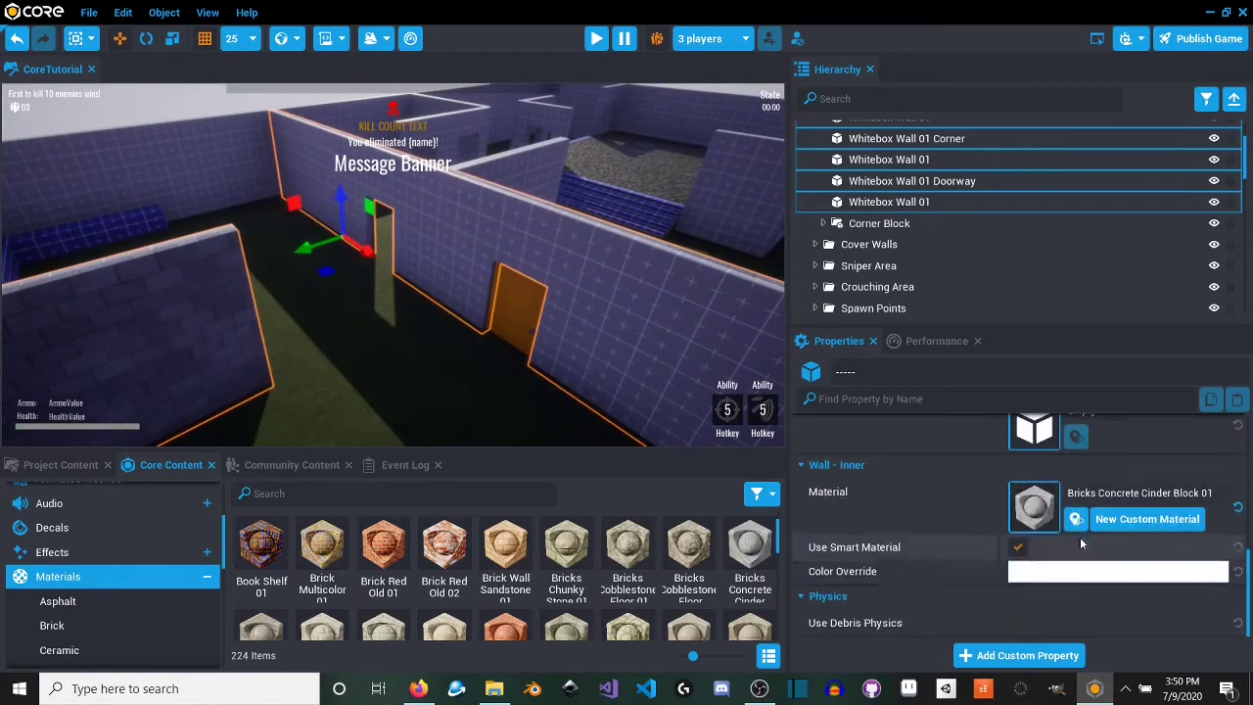
key(w)
right_drag(439, 337, 579, 379)
key(s)
key(a)
scroll(1075, 573, up, 3)
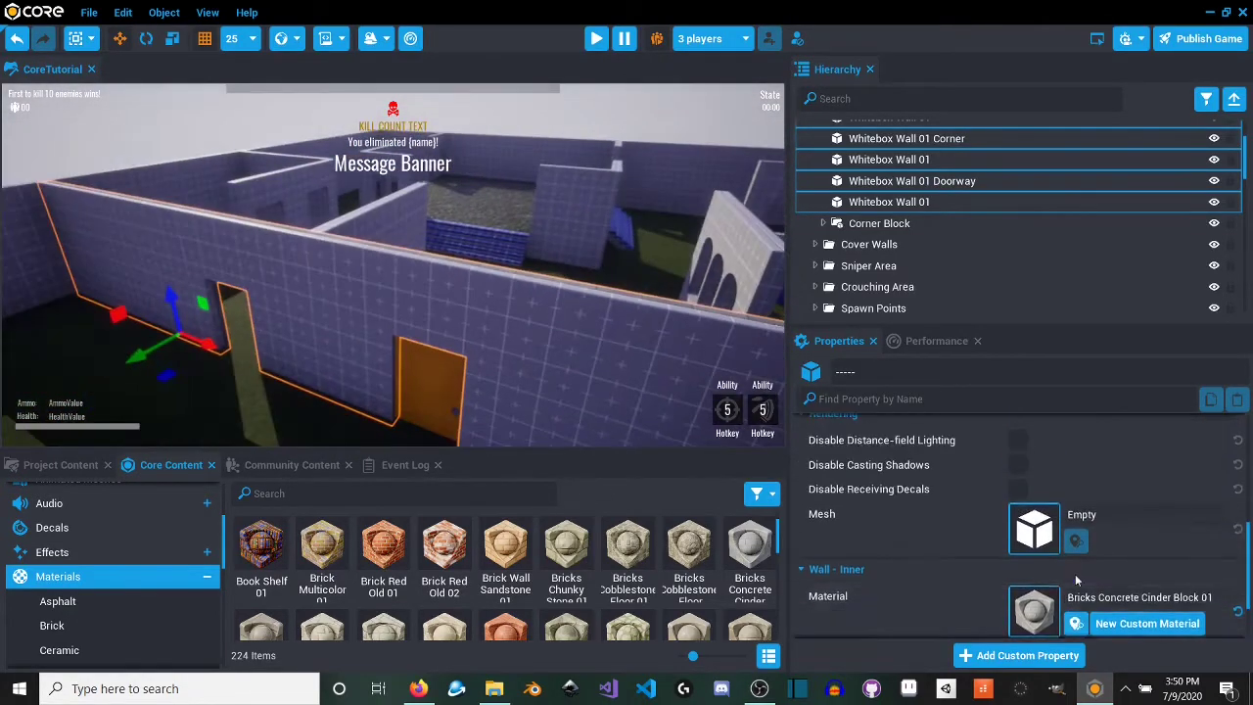
scroll(1049, 603, up, 2)
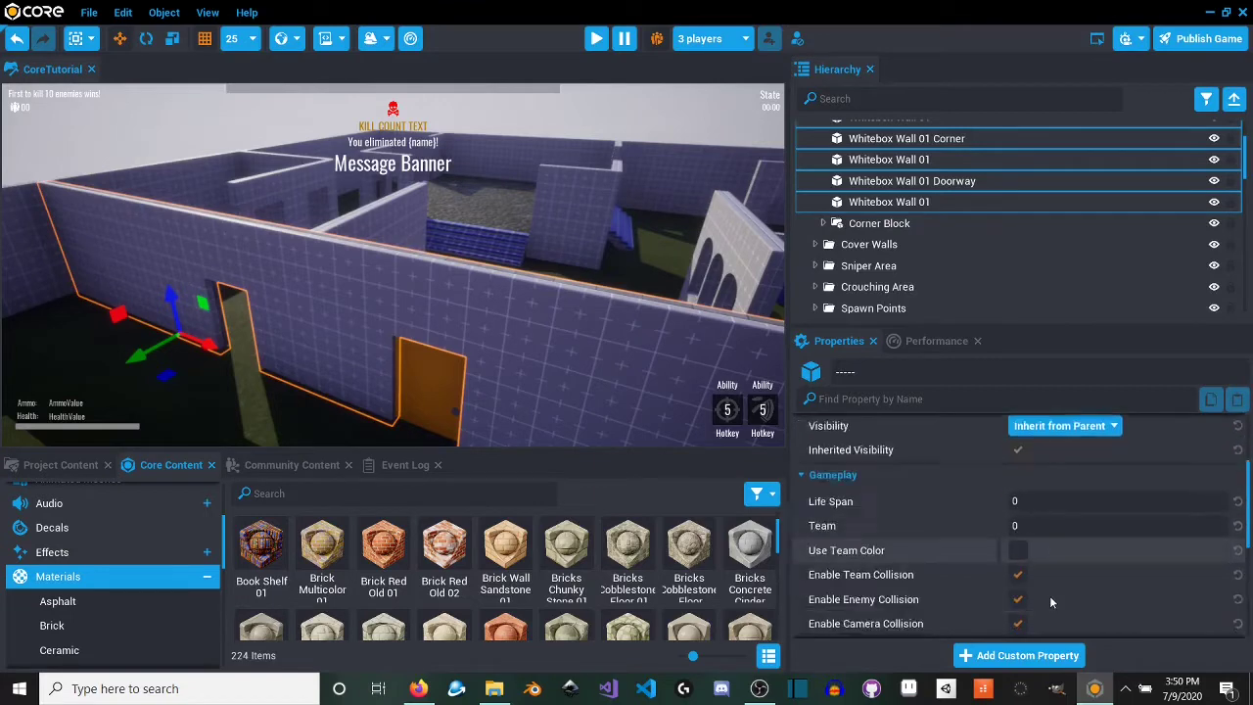
scroll(1049, 595, down, 5)
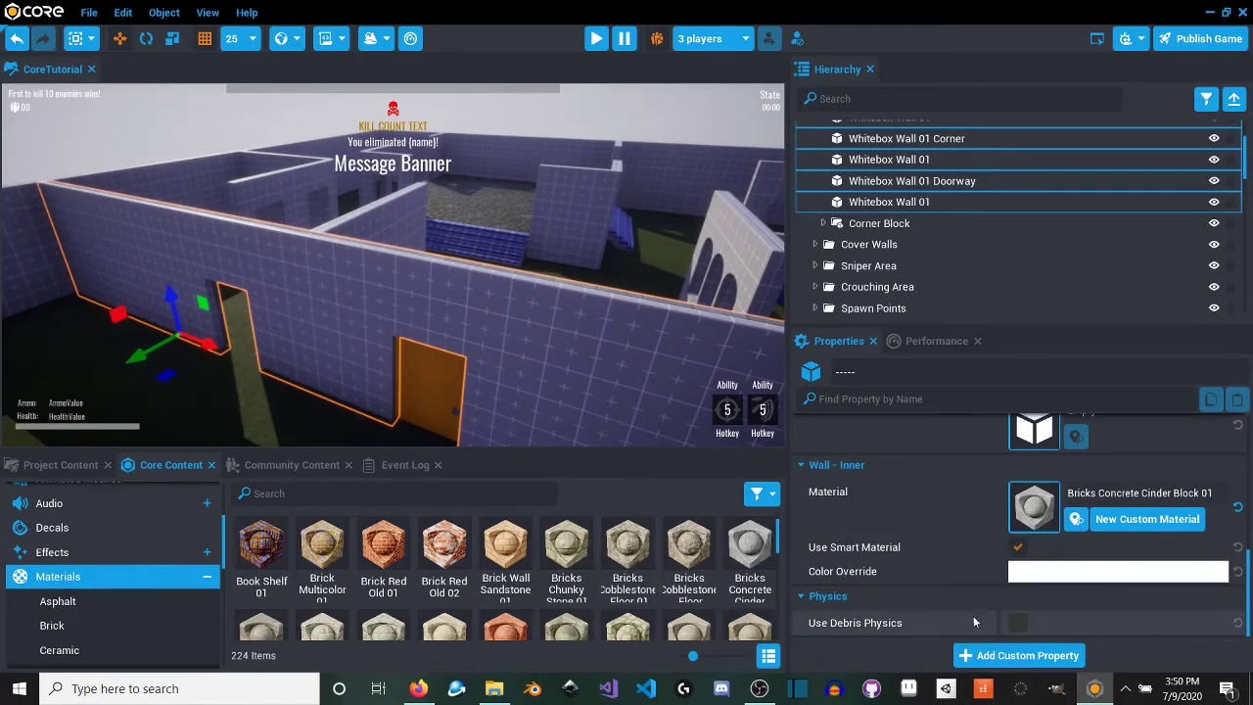
Step: Apply Bricks Concrete Cinder Block 01 to the still grid-textured face of the selected Base doorway walls
scroll(685, 568, down, 2)
scroll(686, 568, up, 2)
drag(750, 549, 611, 392)
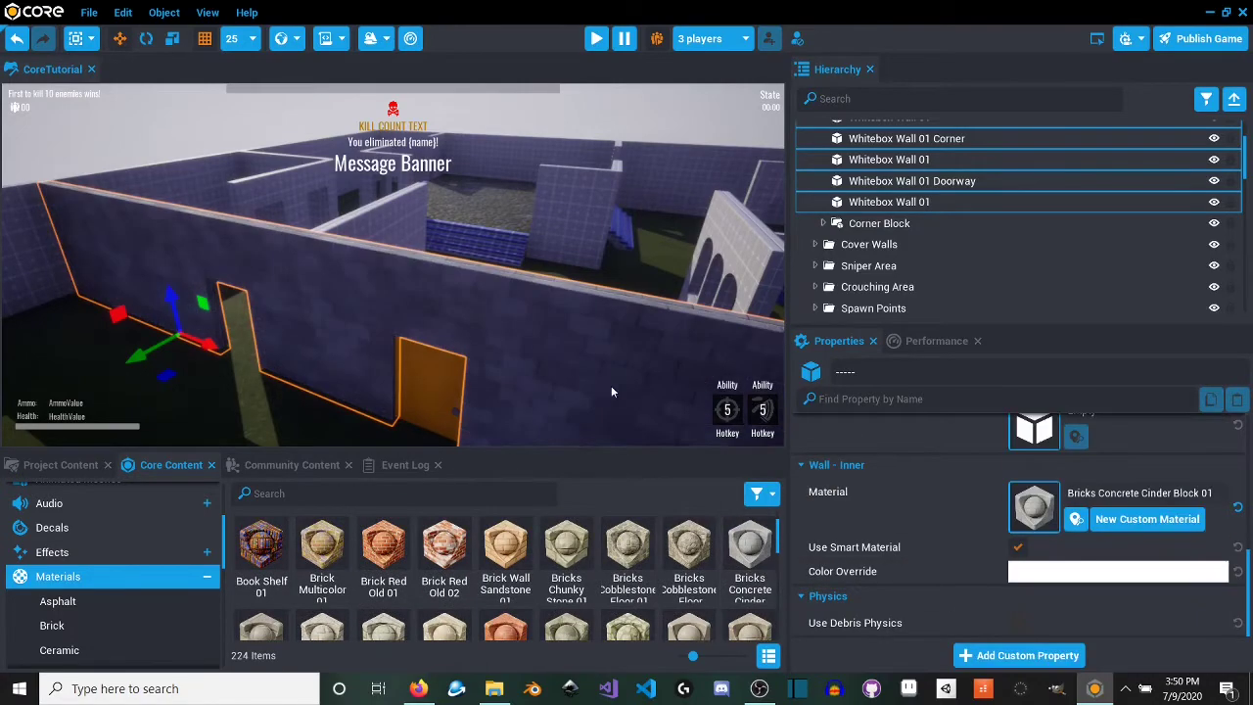
Step: Select the perimeter walls enclosing the first base area and apply Bricks Concrete Cinder Block 01 to their inner and outer faces
right_drag(611, 392, 391, 318)
click(480, 328)
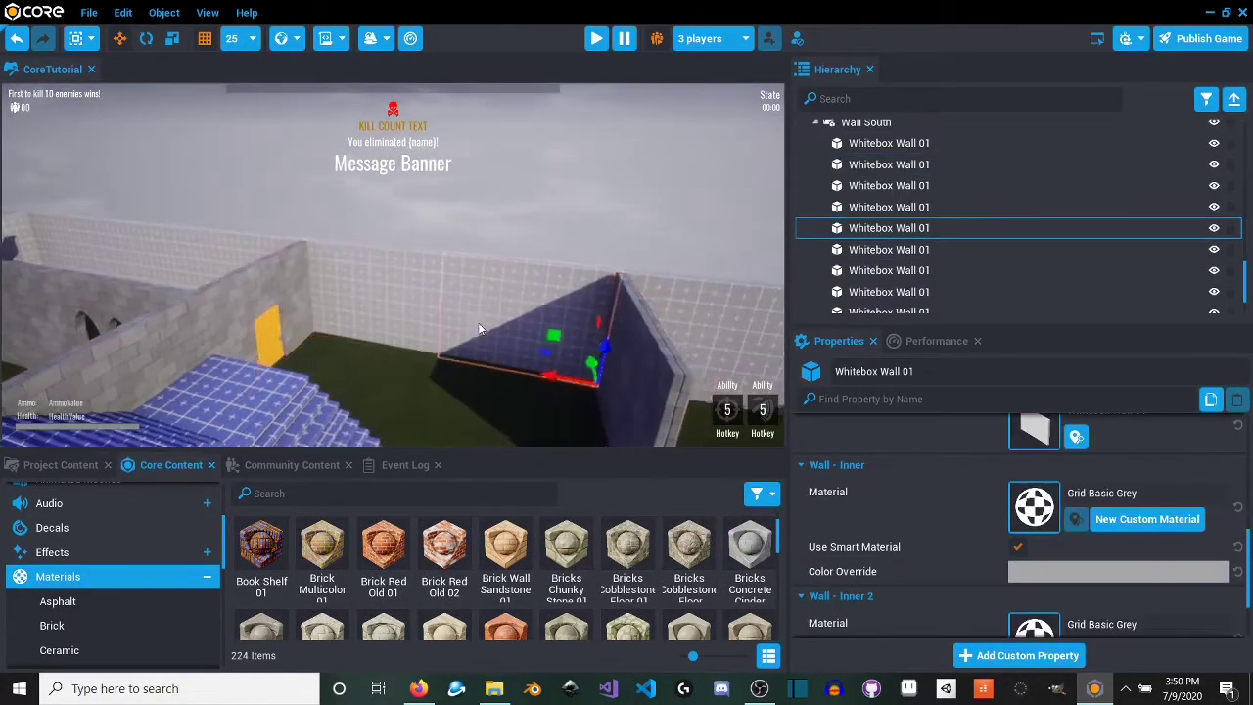
right_drag(479, 328, 509, 327)
ctrl+click(205, 295)
right_drag(204, 296, 453, 342)
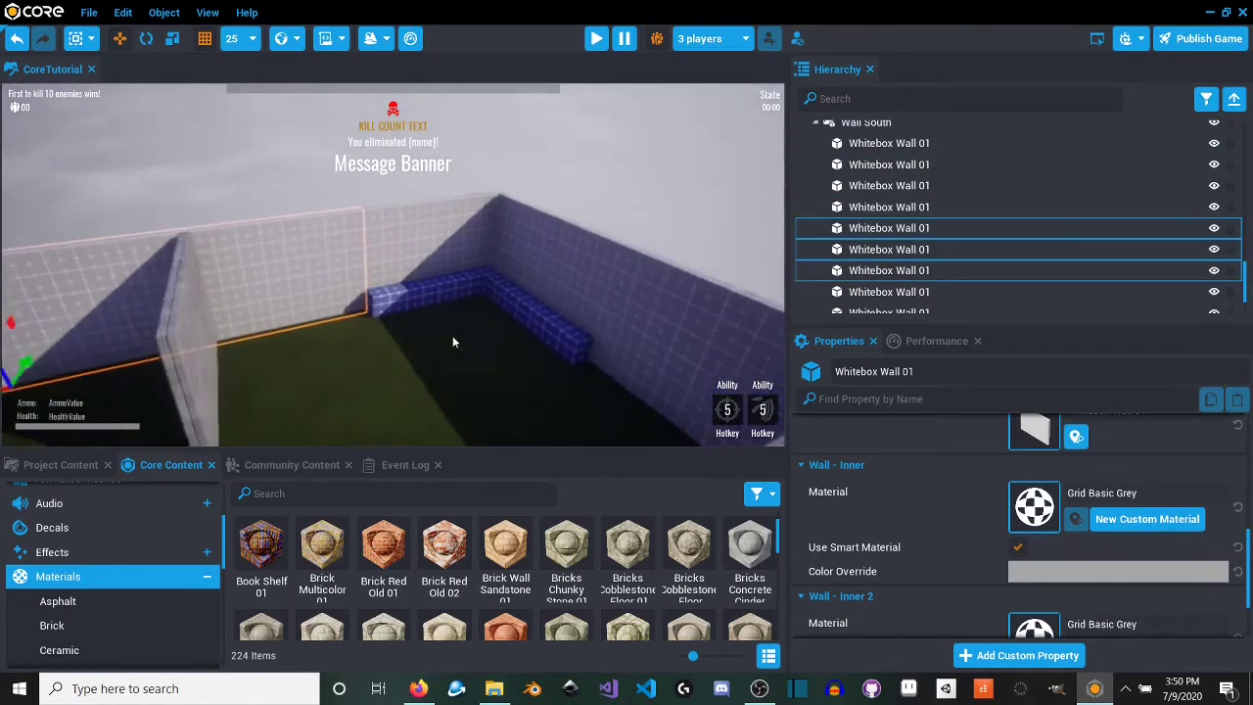
ctrl+click(446, 235)
ctrl+click(553, 274)
right_drag(665, 332, 491, 342)
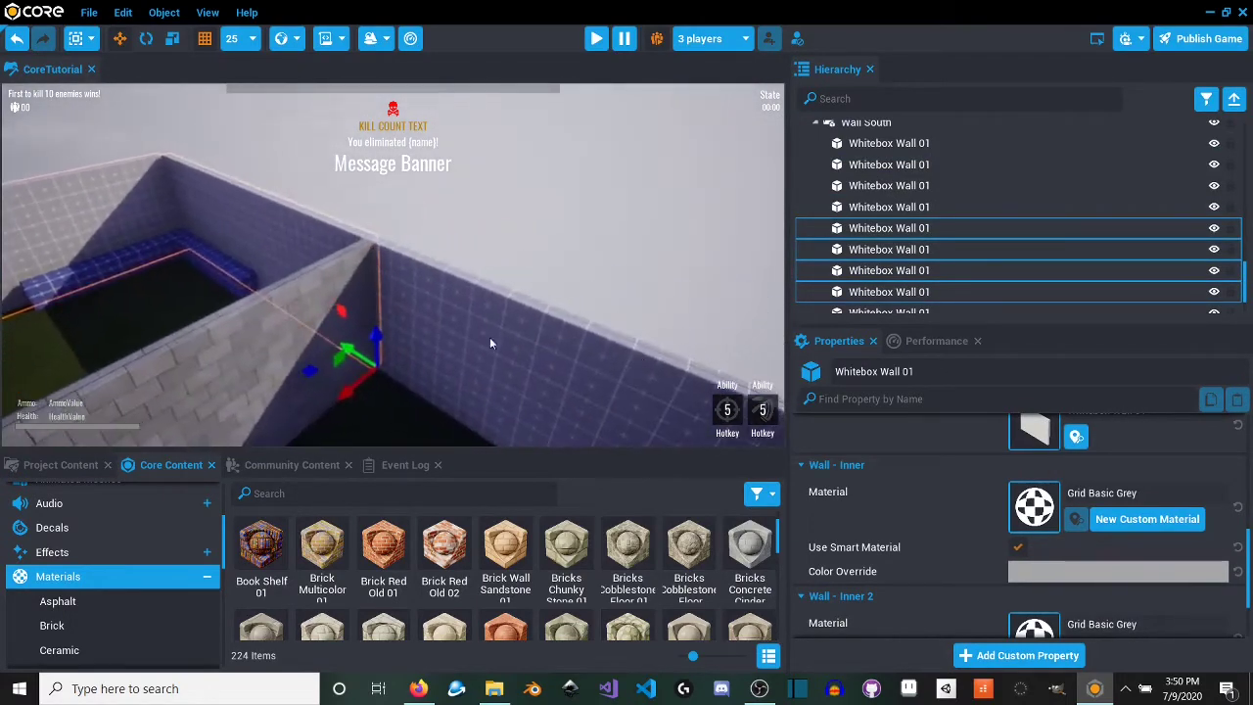
right_drag(620, 381, 383, 386)
right_drag(303, 361, 689, 542)
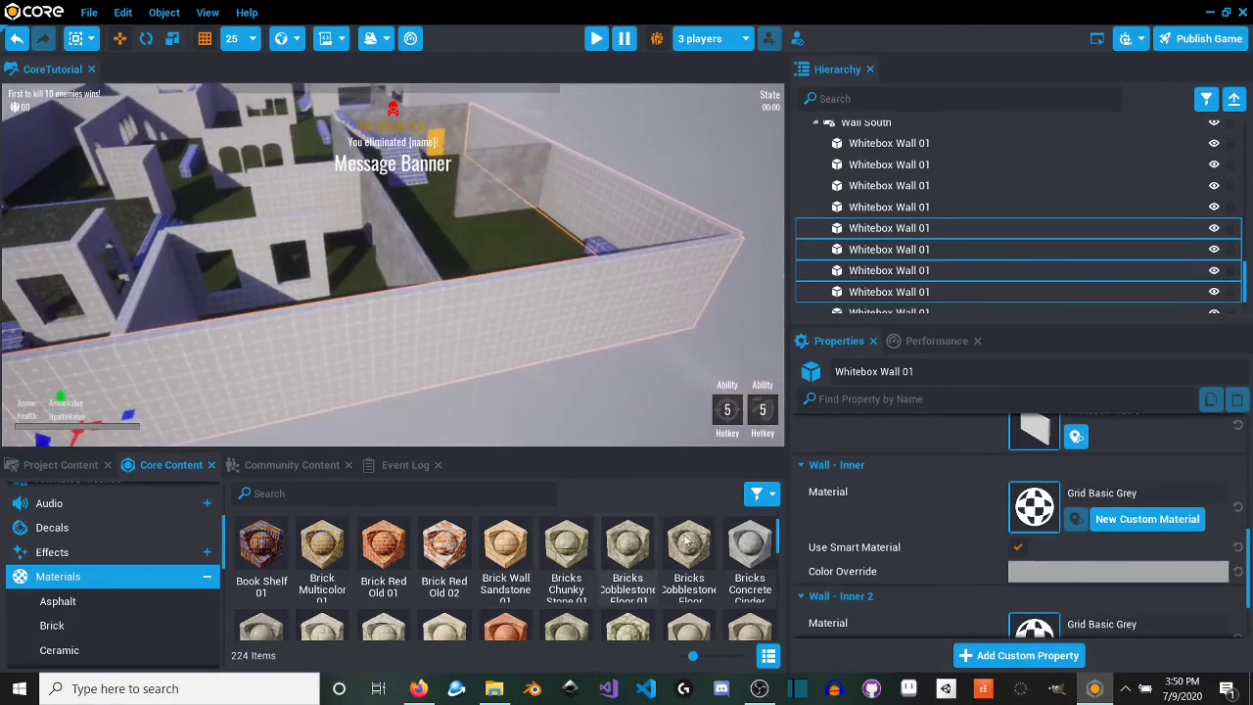
drag(744, 554, 495, 328)
right_drag(497, 329, 795, 529)
drag(750, 547, 591, 241)
Step: Collapse the expanded hierarchy down to its top-level Game Settings, UI Settings and Map folders
right_drag(590, 241, 244, 265)
right_drag(558, 271, 480, 257)
scroll(966, 249, up, 2)
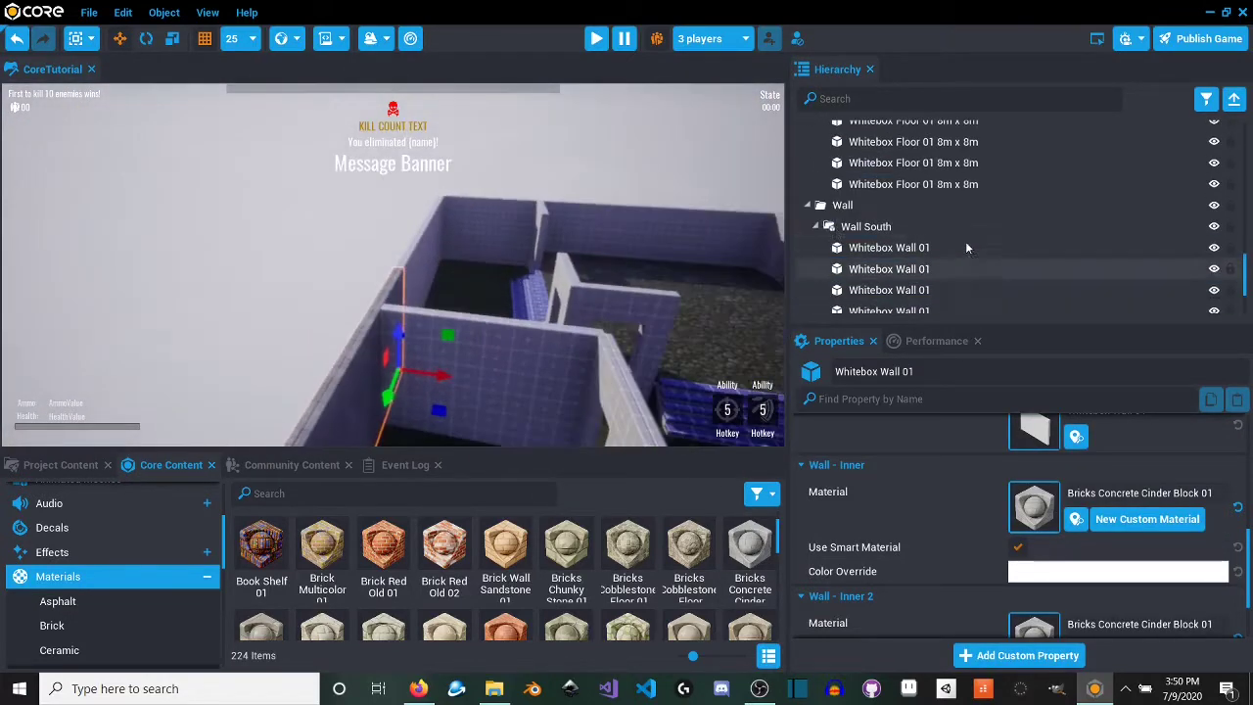
click(814, 227)
scroll(837, 242, up, 2)
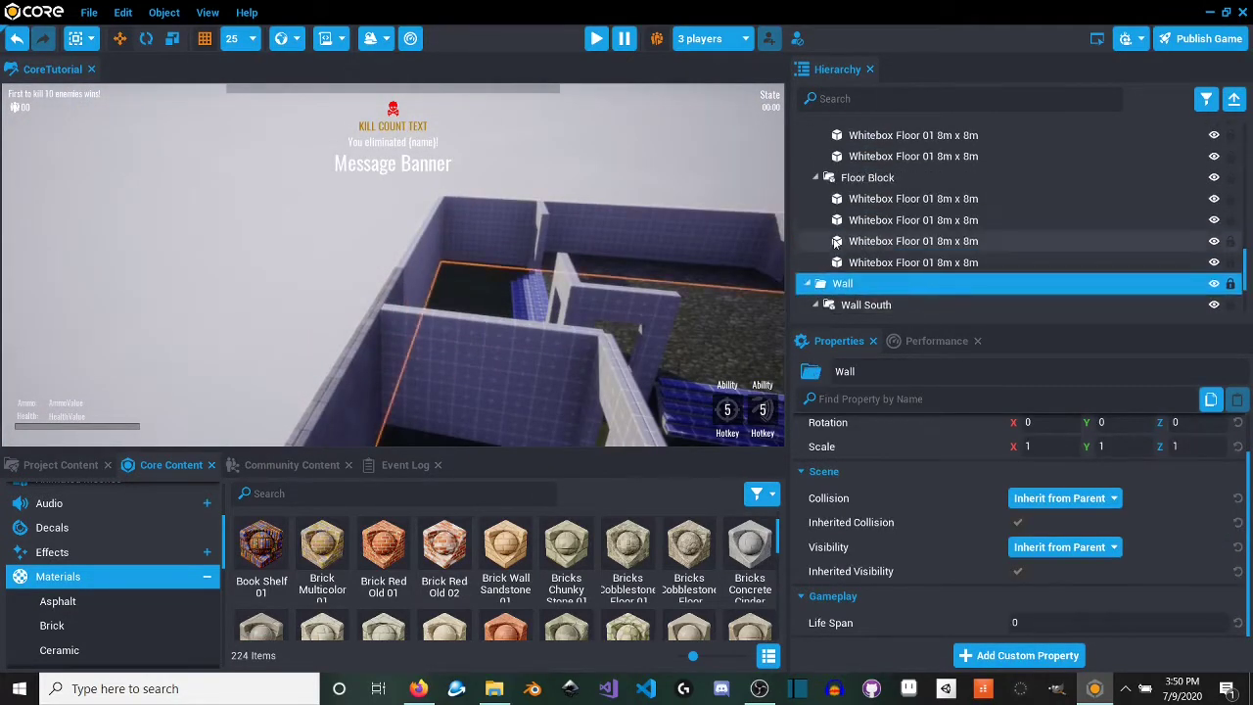
scroll(833, 226, up, 1)
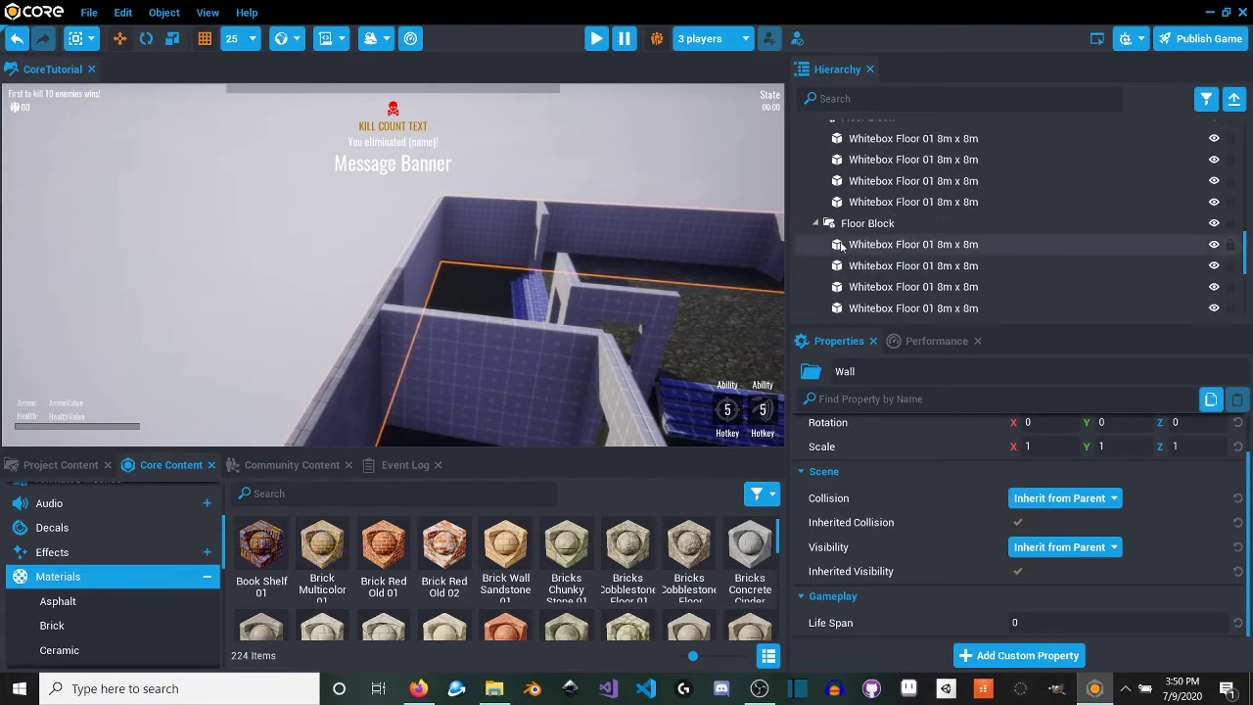
scroll(842, 244, up, 6)
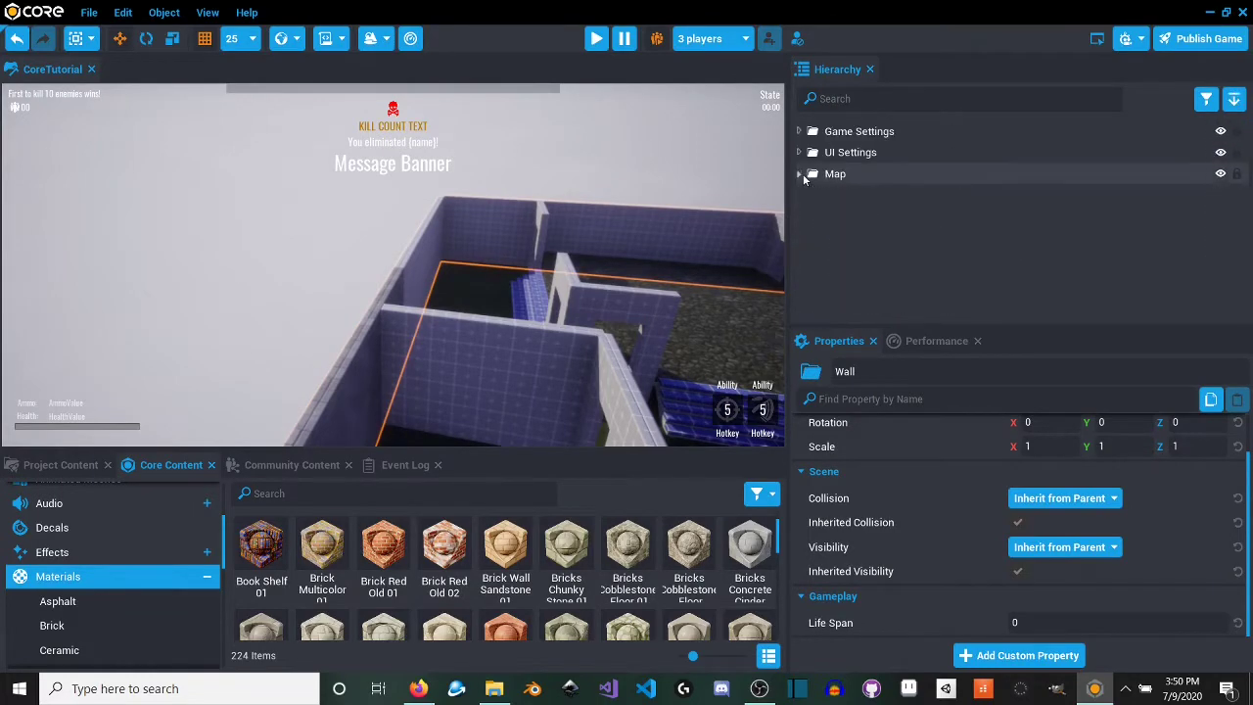
Step: Select the perimeter walls running past the river-rock platform and apply Bricks Concrete Cinder Block 01 to both faces
click(400, 266)
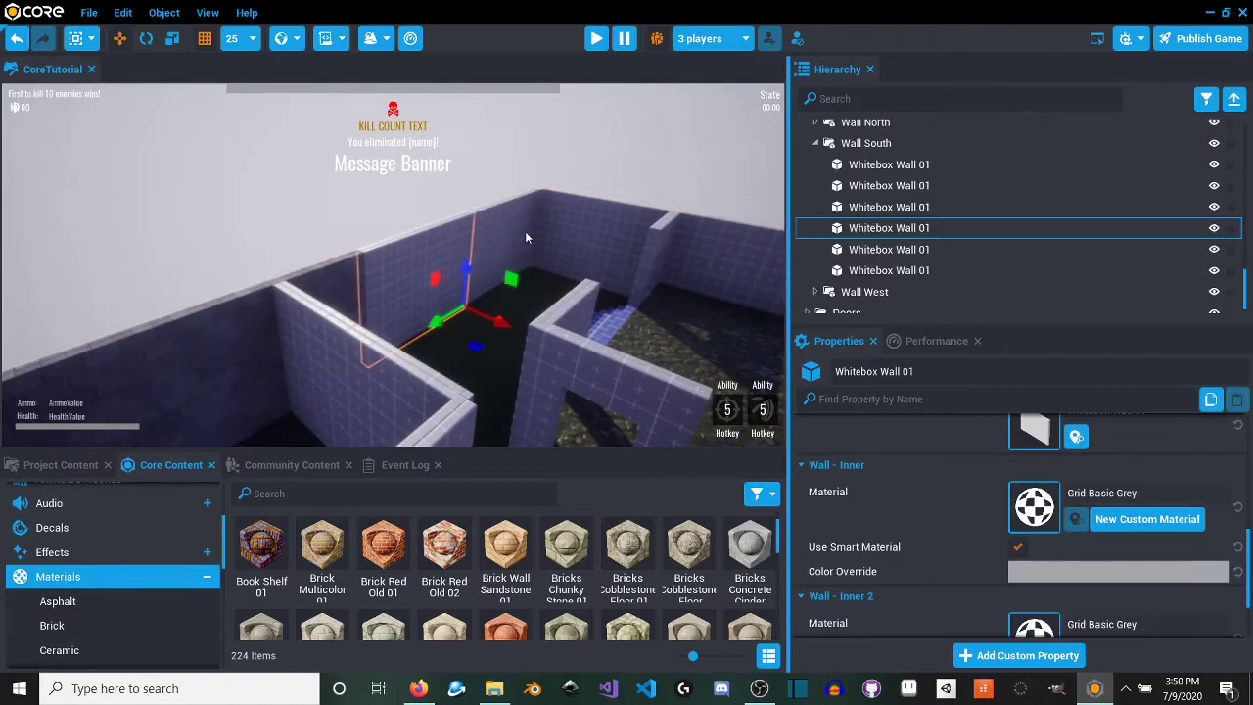
mouse_move(582, 227)
right_down()
mouse_move(666, 246)
mouse_move(564, 222)
right_up()
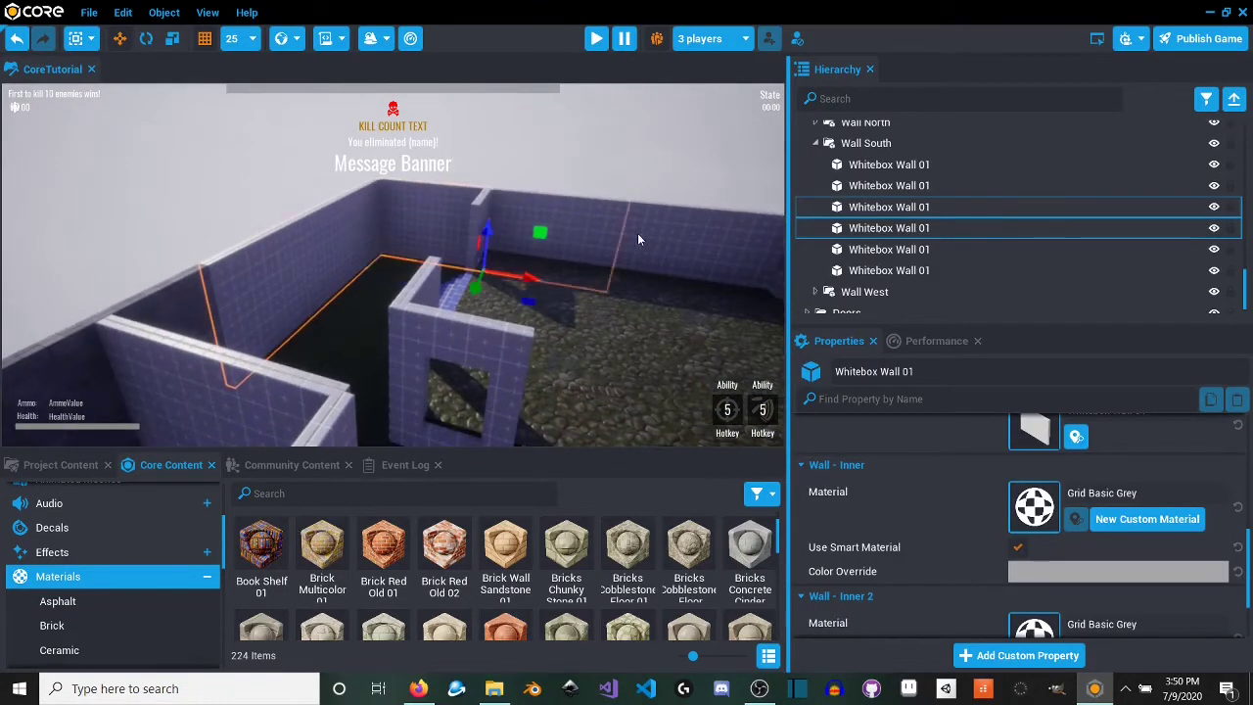
right_drag(617, 259, 563, 233)
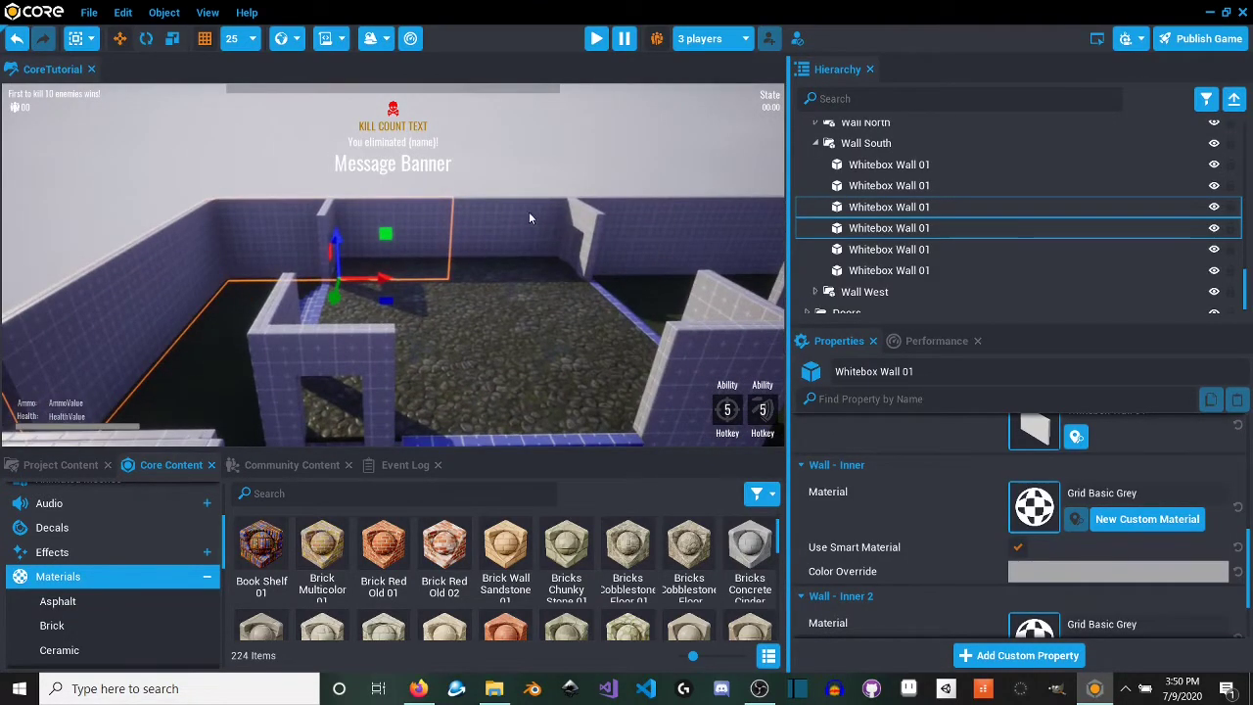
right_drag(731, 234, 513, 179)
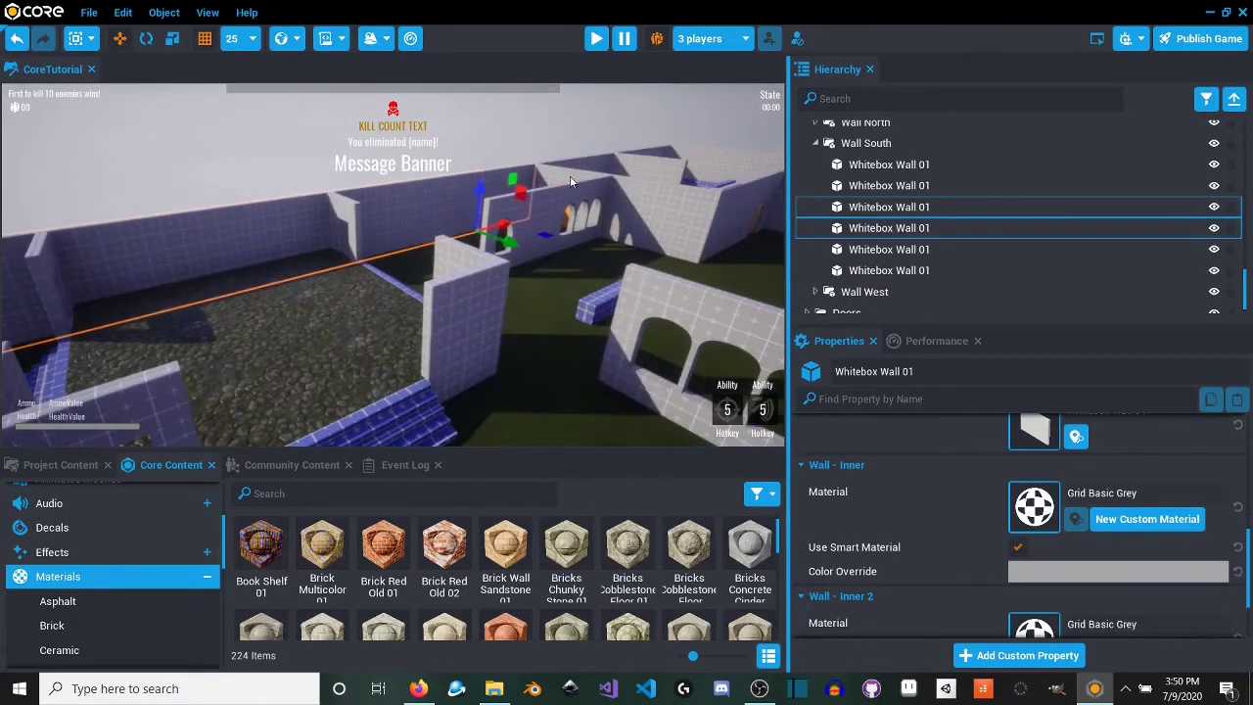
drag(750, 549, 1055, 524)
right_drag(629, 418, 607, 446)
drag(741, 560, 570, 325)
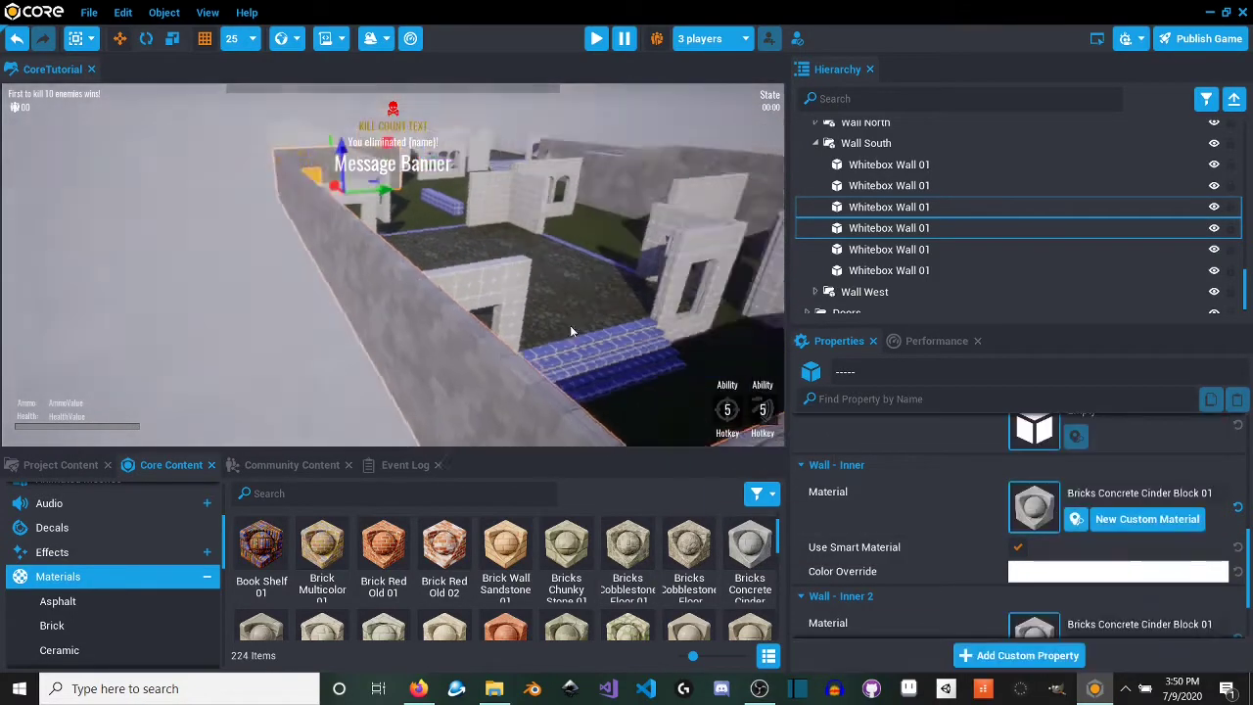
Step: Select the remaining perimeter walls around the far base, starting with the Wall West section, and apply Bricks Concrete Cinder Block 01
right_drag(570, 325, 198, 320)
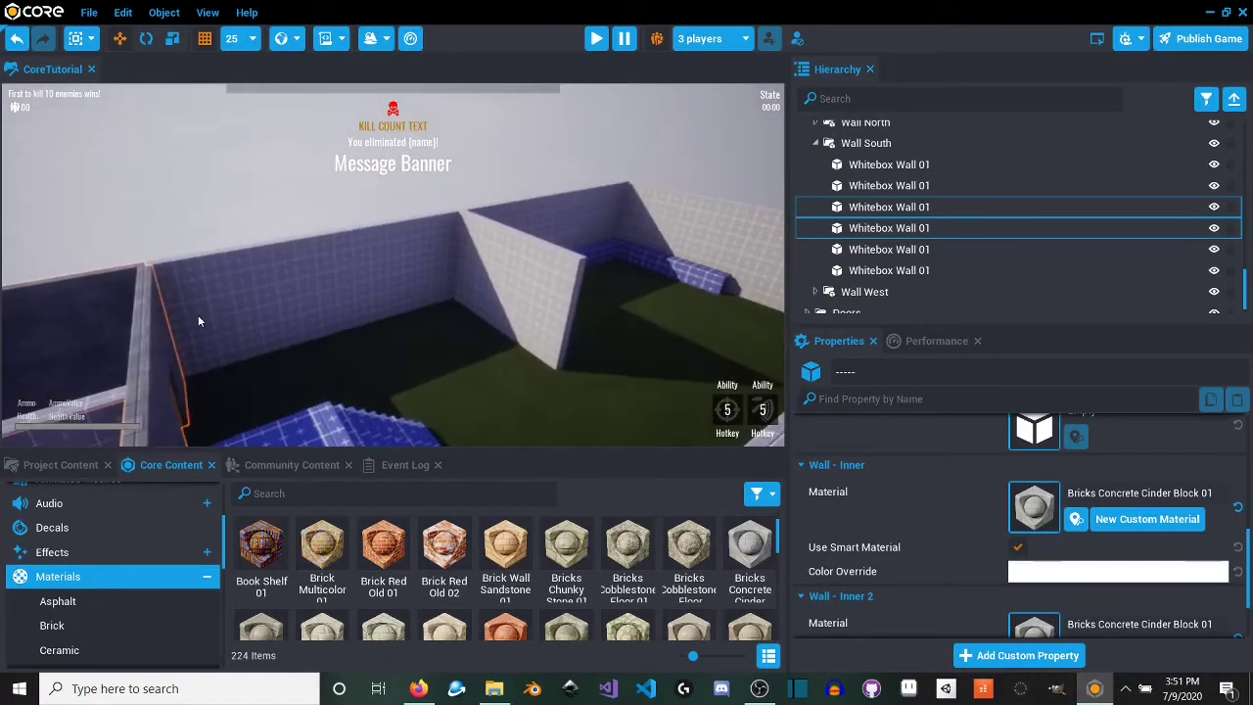
right_drag(386, 274, 424, 282)
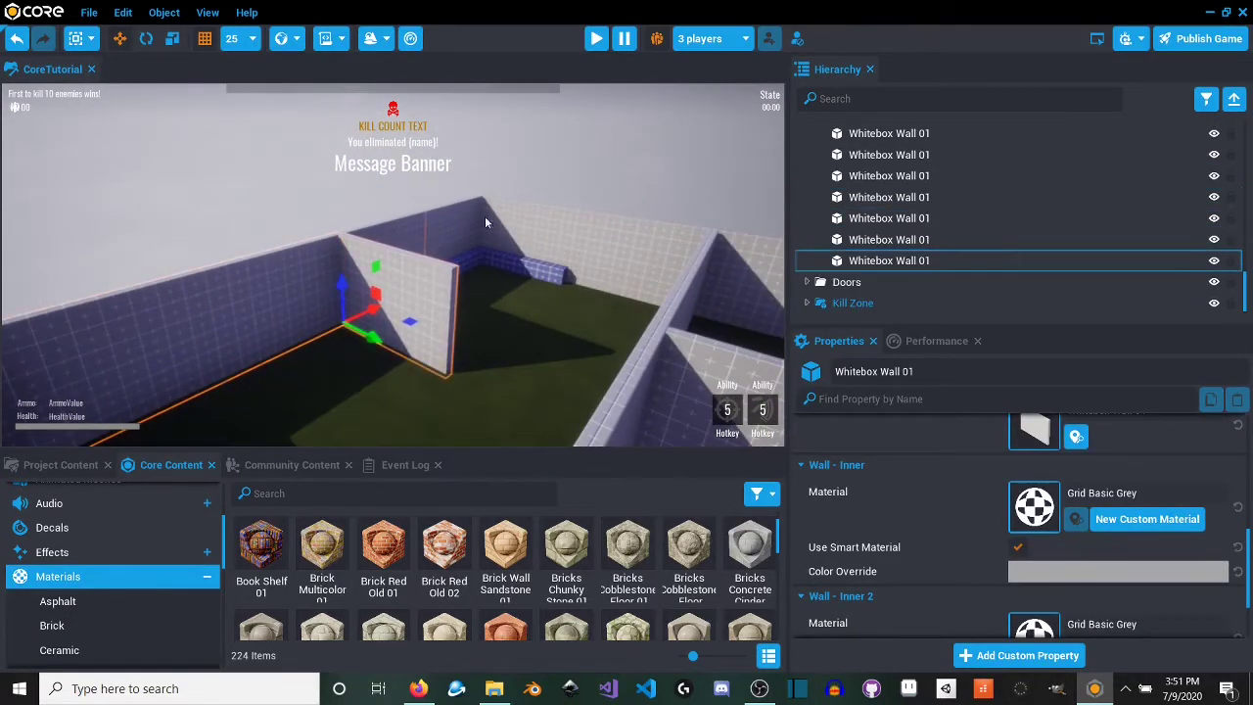
right_drag(614, 256, 423, 174)
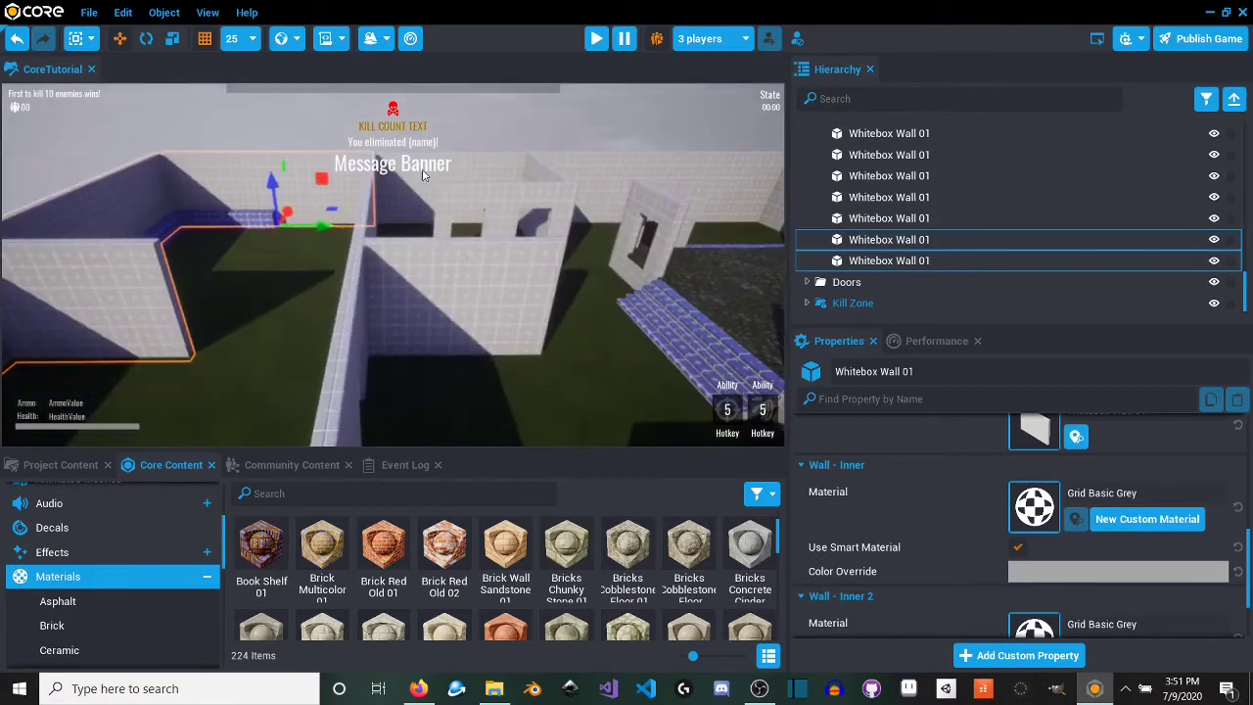
ctrl+click(493, 182)
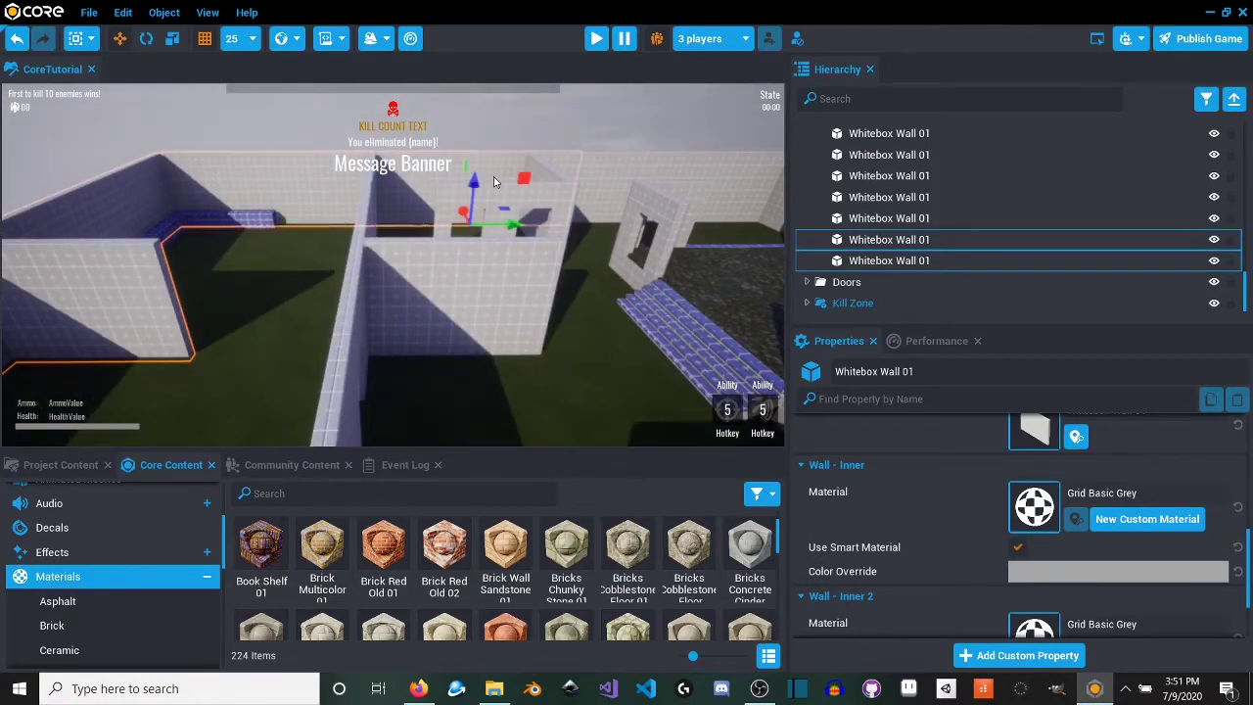
drag(750, 544, 565, 372)
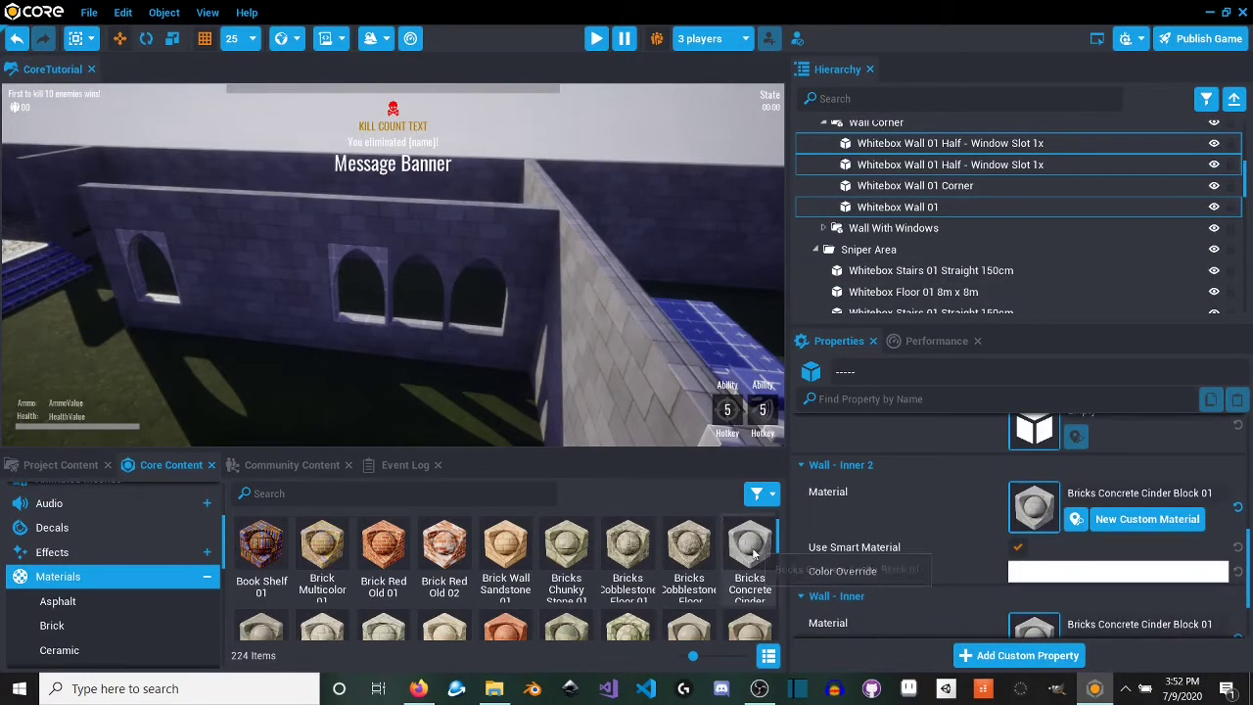
Step: Apply Bricks Concrete Cinder Block 01 to the window cover wall and to the selected arch-top window inserts
drag(753, 555, 347, 262)
click(158, 245)
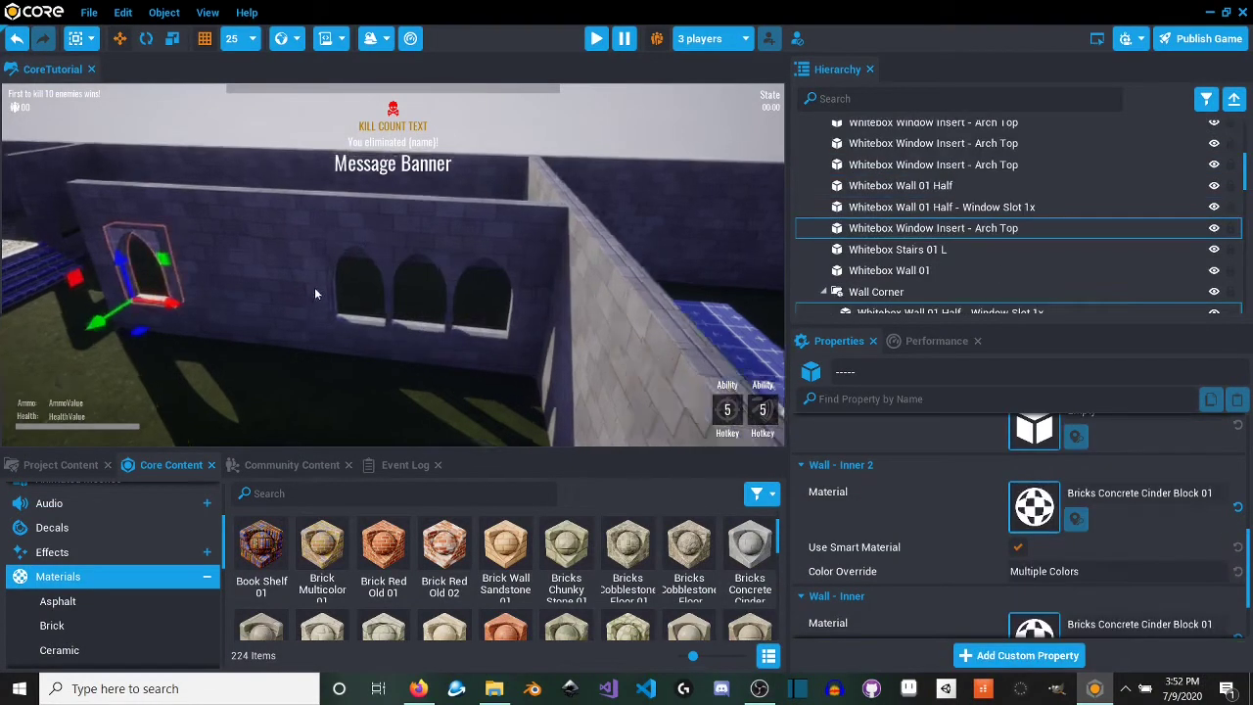
key(f)
right_drag(240, 286, 126, 311)
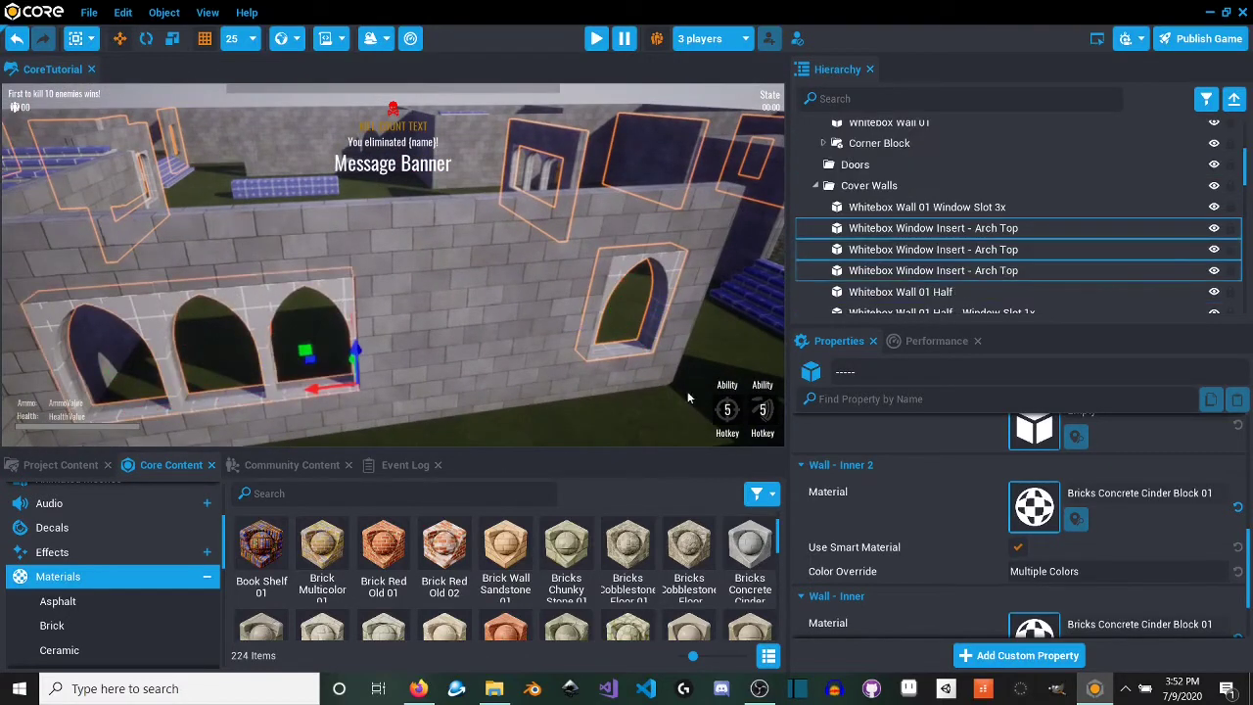
drag(759, 527, 585, 398)
Step: Apply Bricks Concrete Cinder Block 01 to the three rounded-top window inserts of the windowed cover wall, covering both inner faces
right_drag(585, 398, 368, 288)
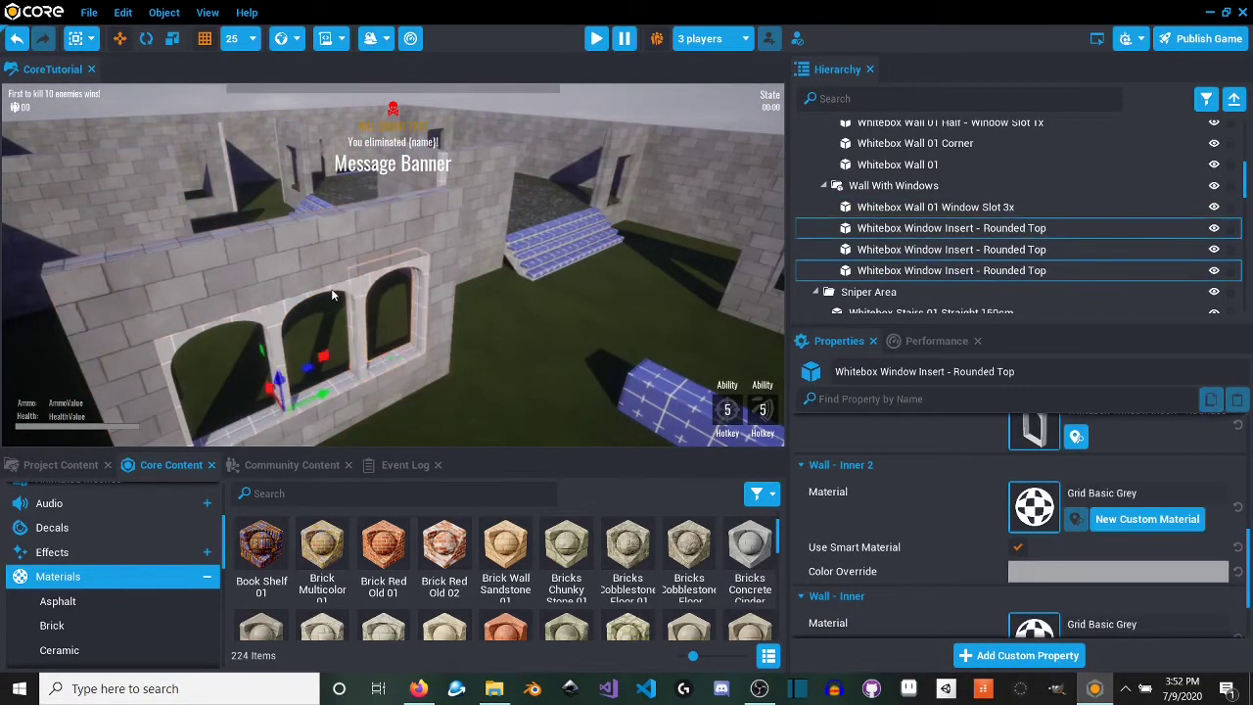
drag(730, 542, 286, 308)
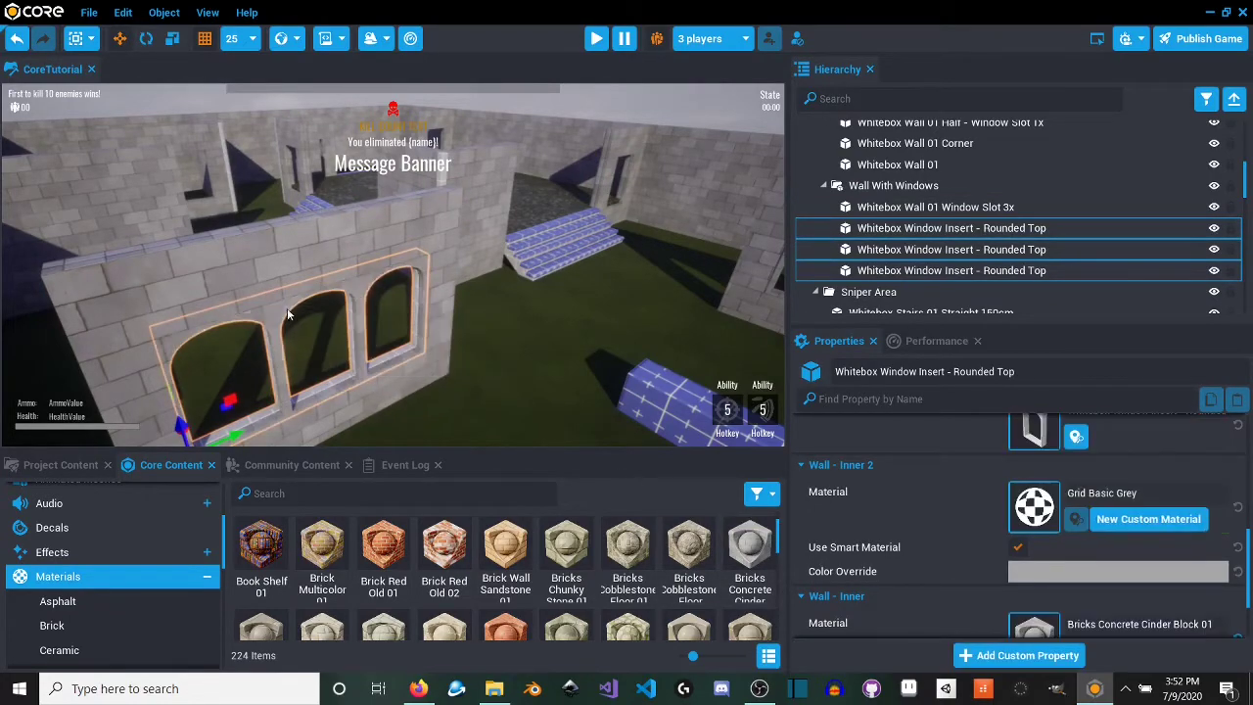
right_drag(287, 308, 759, 513)
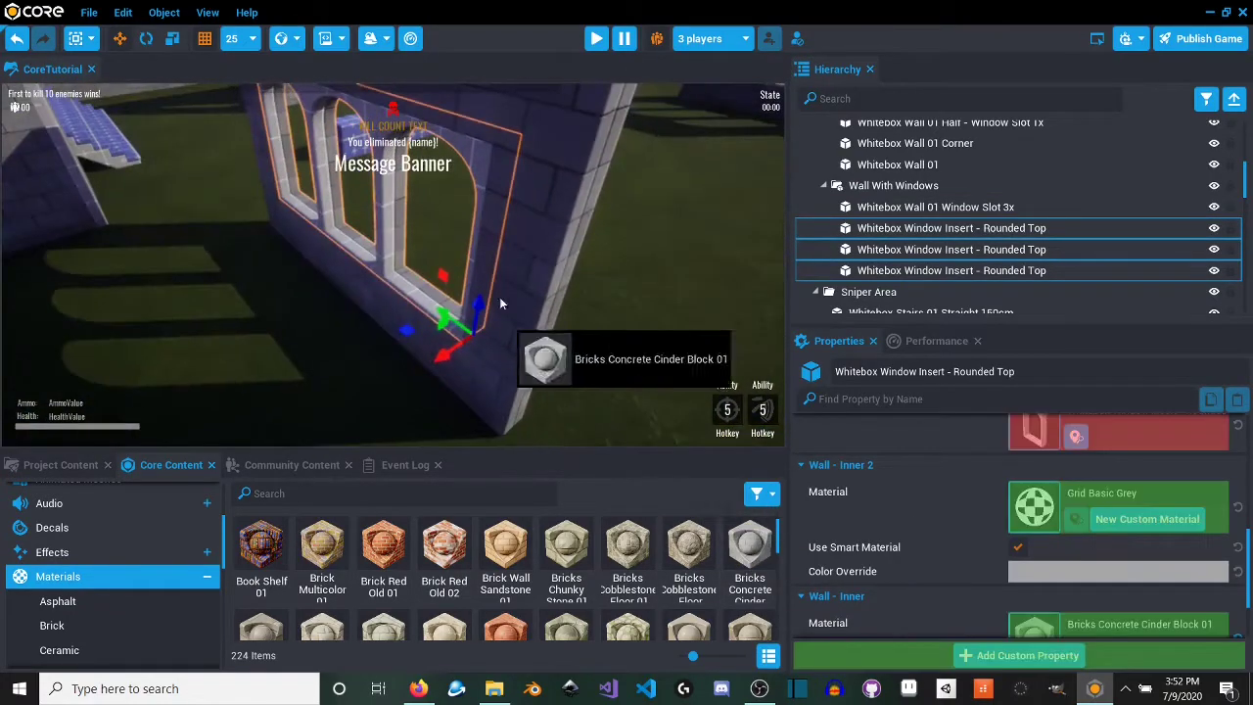
drag(499, 299, 476, 144)
right_drag(476, 145, 632, 252)
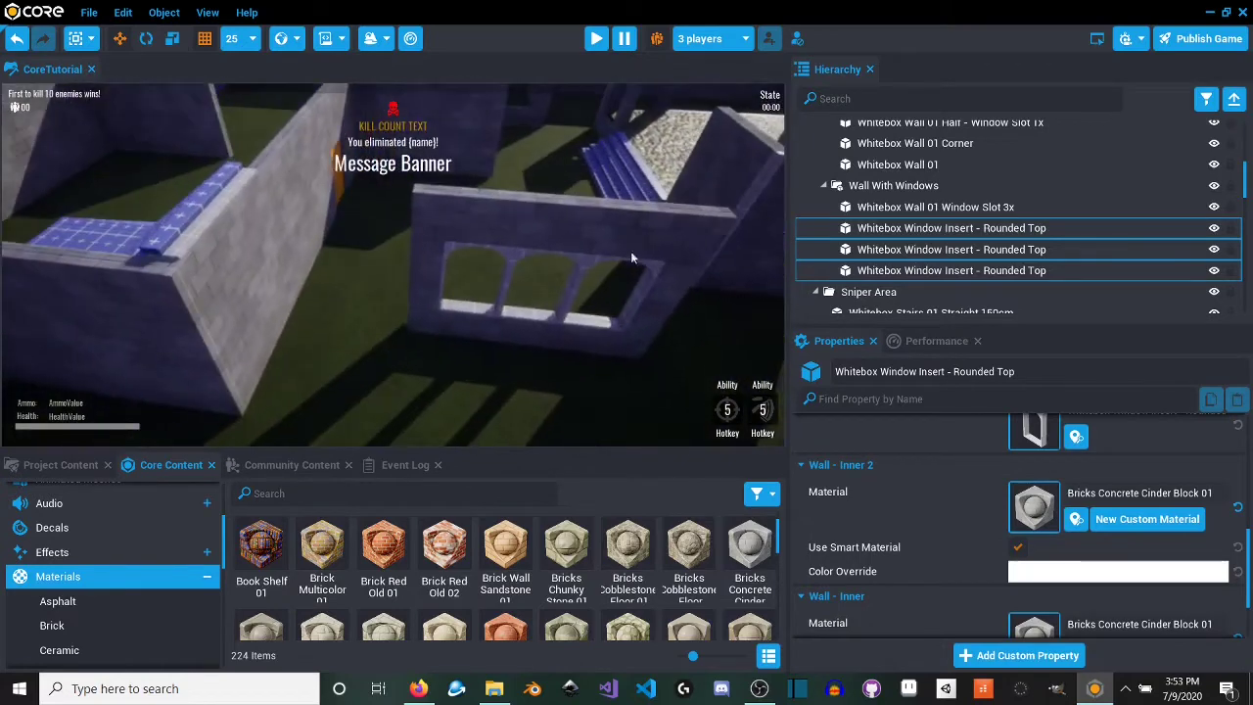
Step: Select the three rounded-top inserts in the other windowed wall and apply Bricks Concrete Cinder Block 01 to their remaining grid faces
ctrl+click(580, 260)
ctrl+click(647, 272)
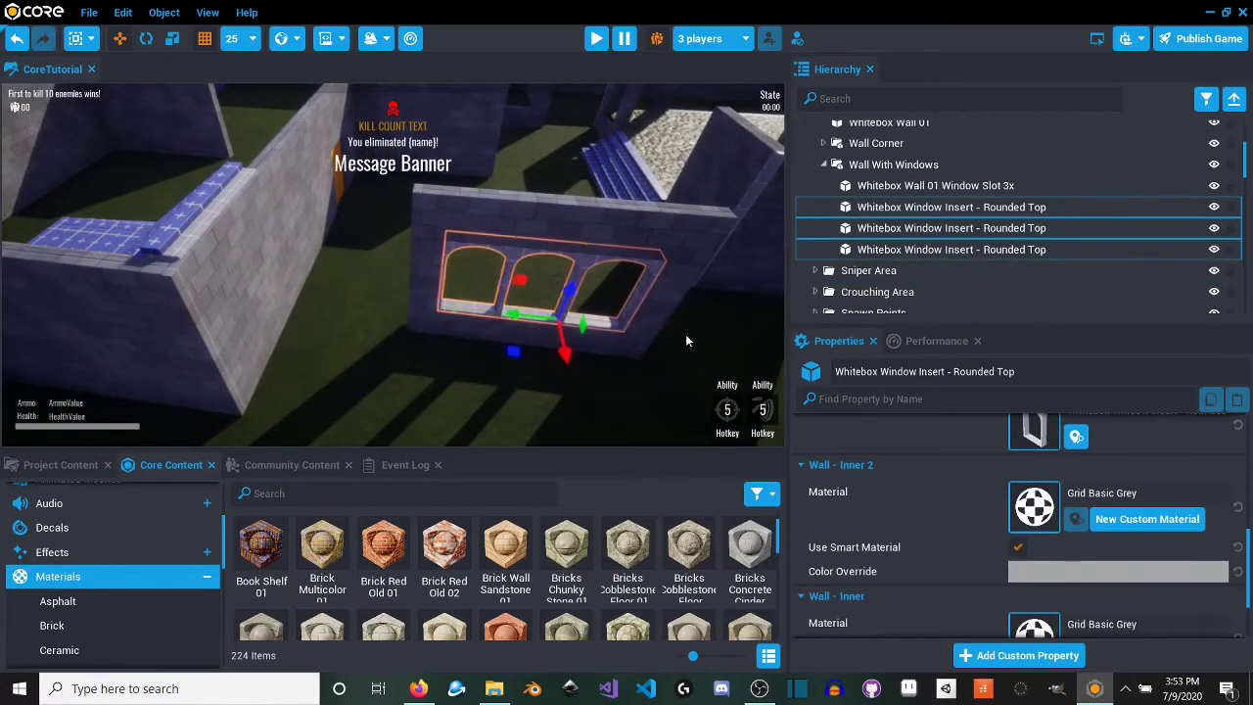
right_drag(528, 276, 782, 250)
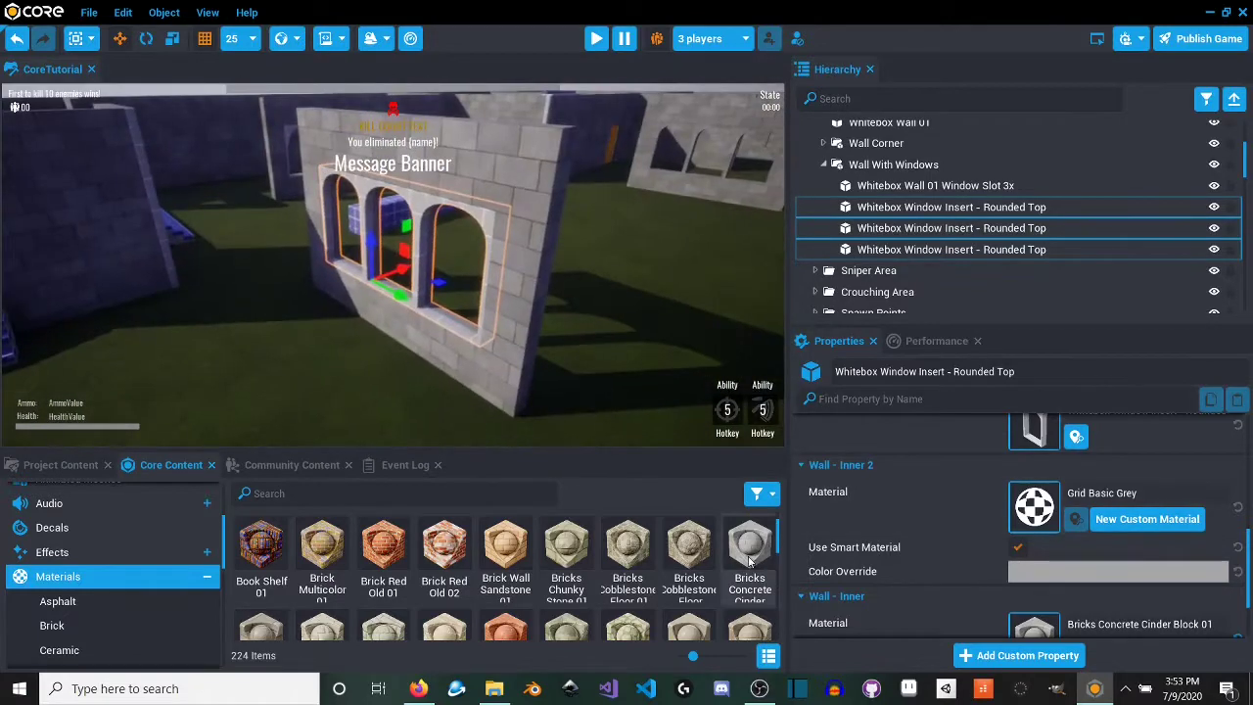
drag(492, 217, 493, 219)
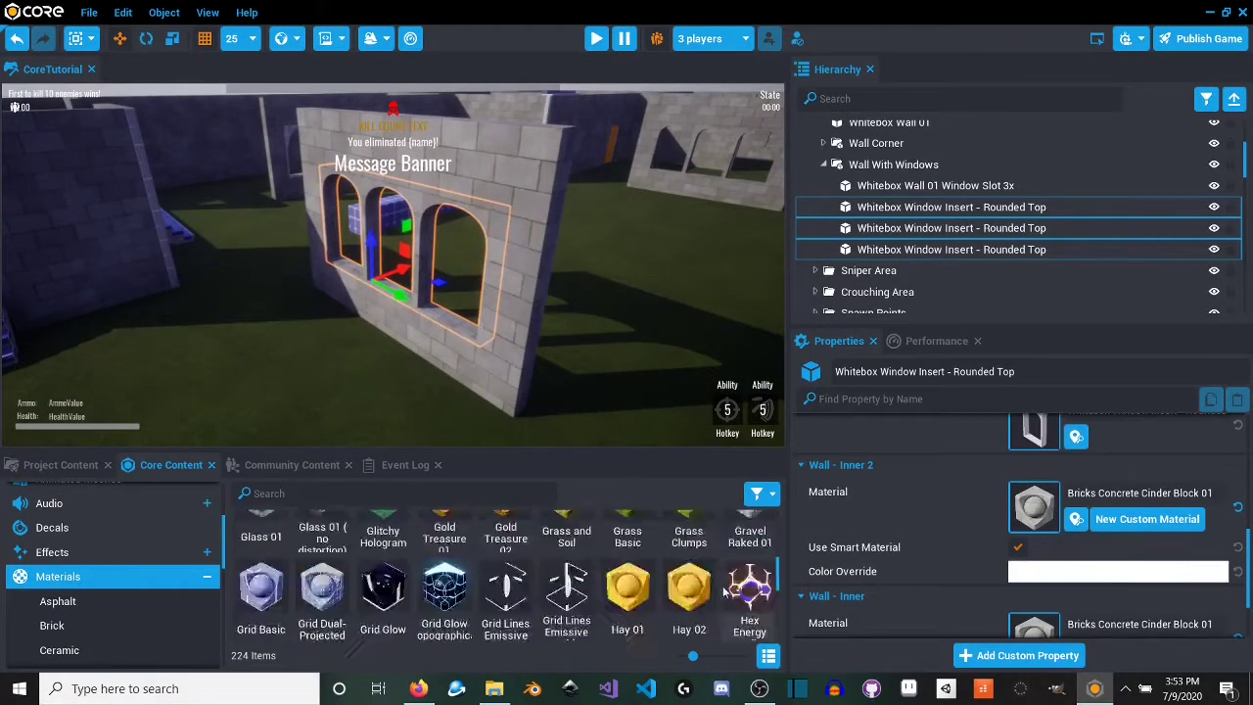
scroll(726, 582, up, 3)
scroll(742, 602, down, 2)
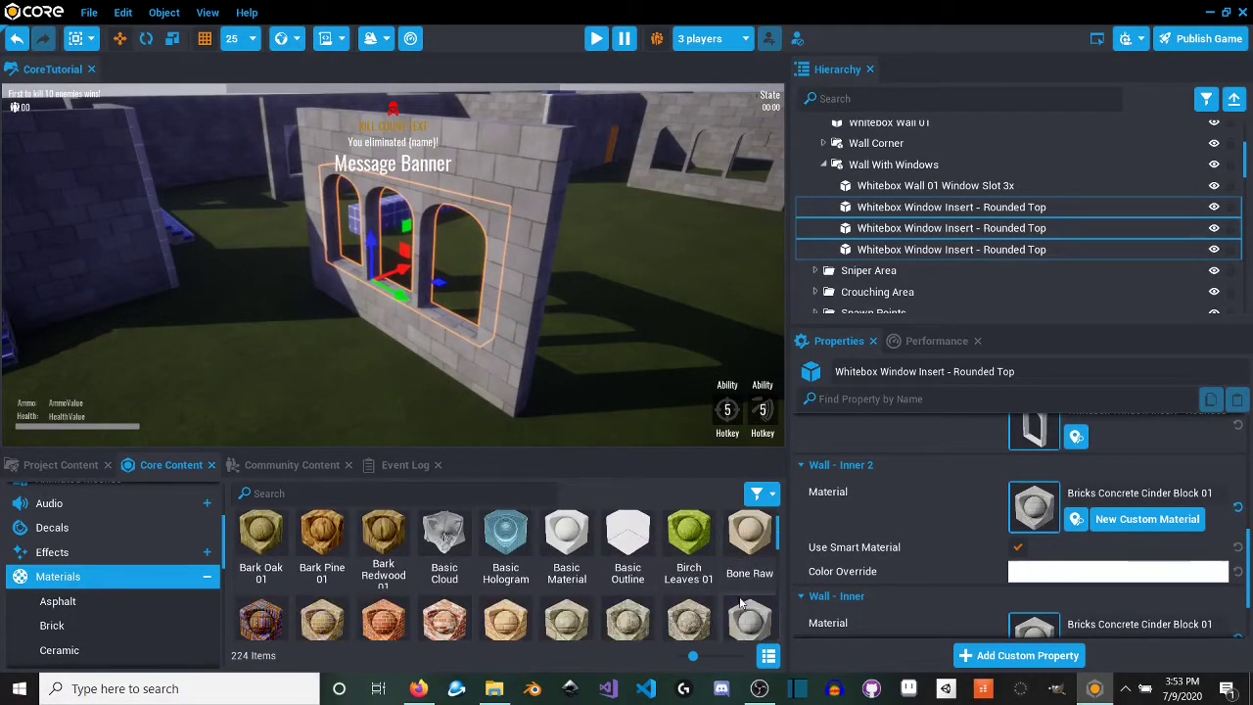
scroll(742, 603, down, 2)
Step: Apply Bricks Concrete Cinder Block 01 to the bare corner strips at the windowed wall's end and beside the river-rock platform
right_drag(494, 285, 821, 269)
key(w)
right_drag(449, 344, 721, 331)
key(w)
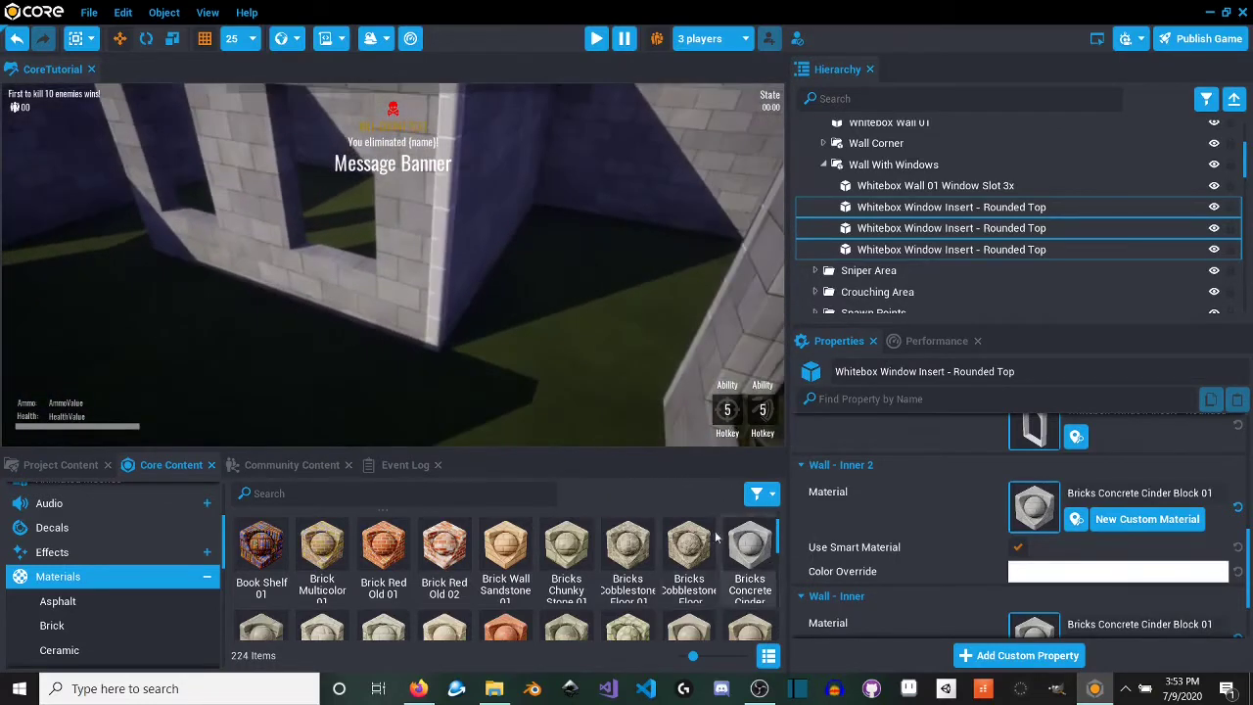
drag(451, 213, 450, 211)
right_drag(451, 211, 668, 261)
key(w)
drag(432, 234, 431, 235)
right_drag(431, 235, 535, 247)
key(d)
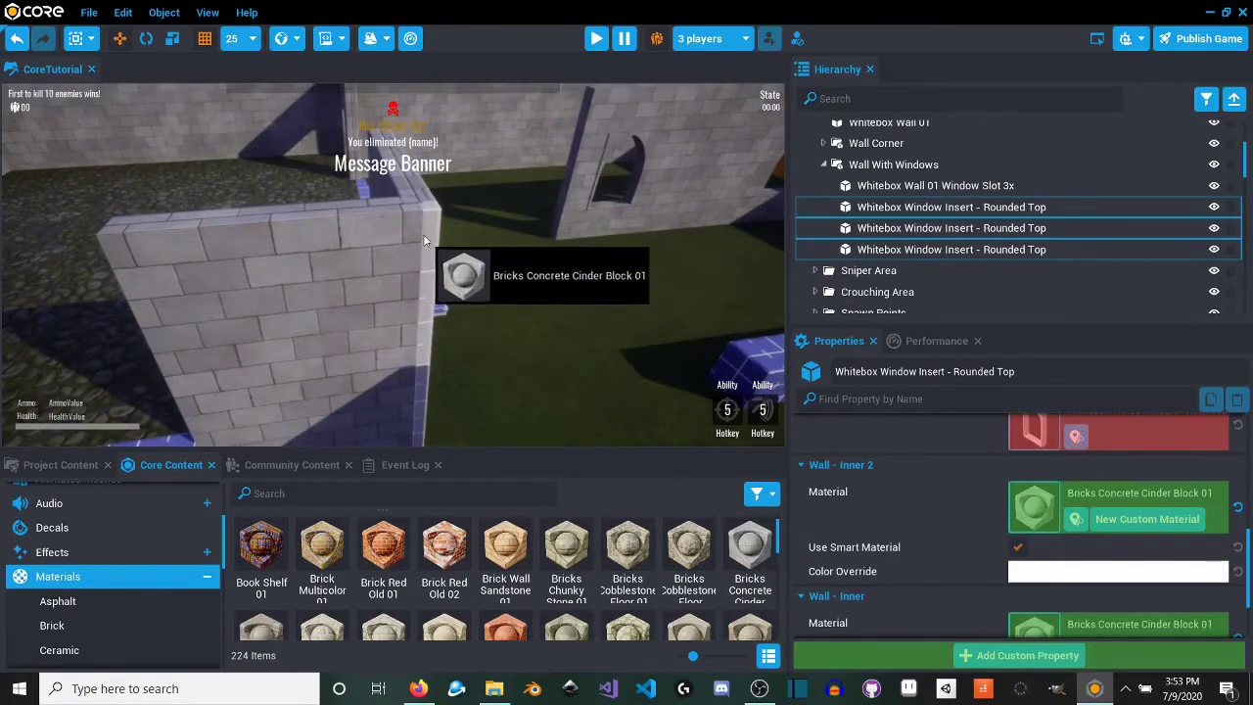
Step: Apply Bricks Concrete Cinder Block 01 to the uncovered corner pieces of the walls around the grid-textured stairs and narrow passage
key(w)
right_drag(383, 239, 769, 283)
key(w)
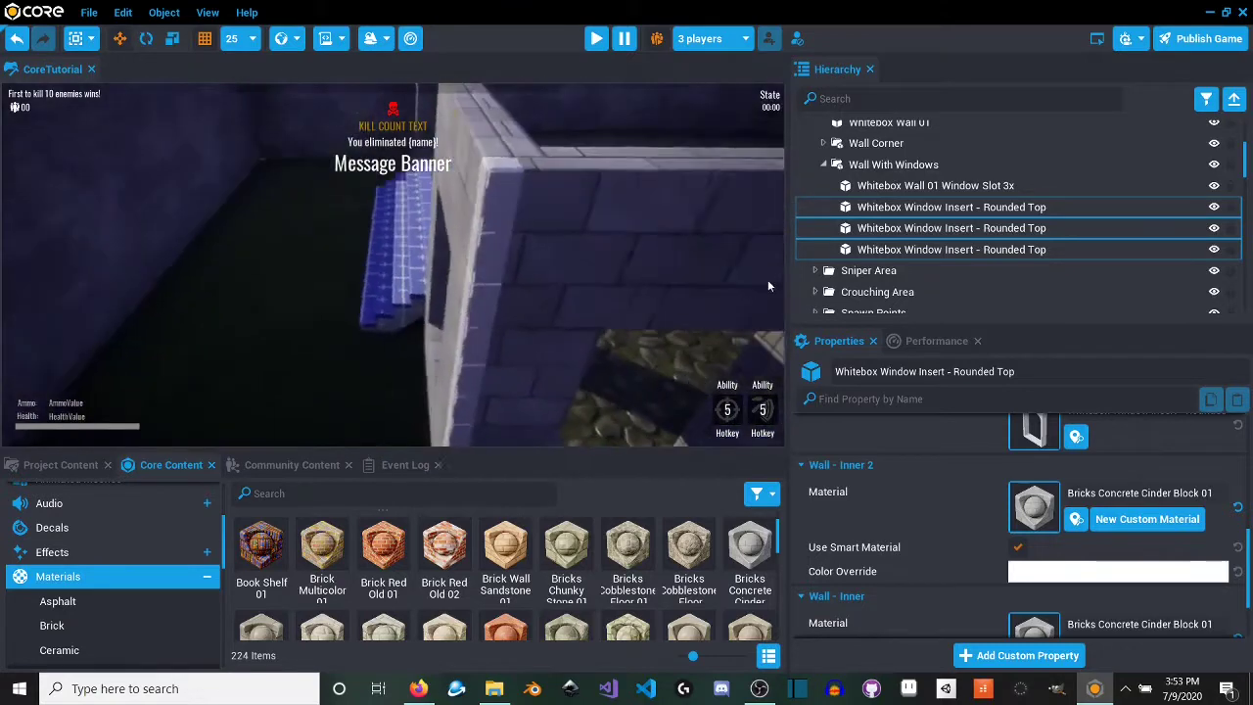
drag(477, 204, 477, 205)
right_drag(476, 205, 80, 276)
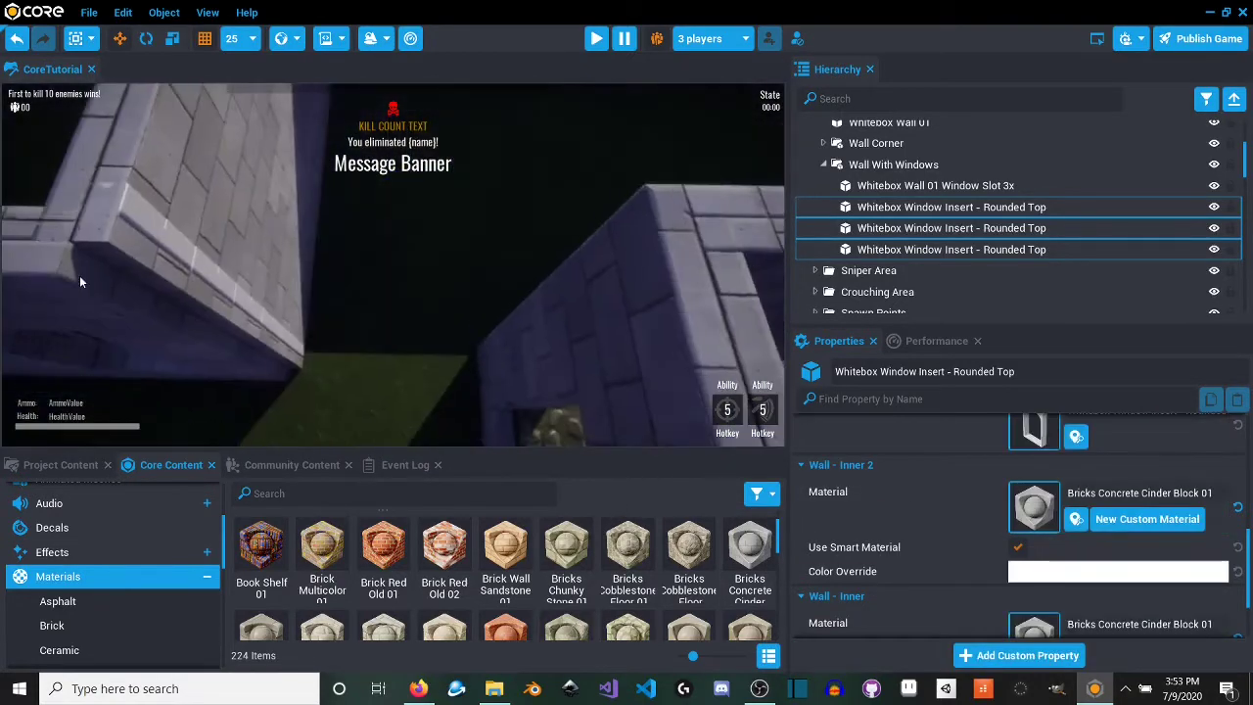
right_drag(627, 372, 482, 404)
drag(349, 264, 350, 264)
key(s)
right_drag(350, 264, 512, 383)
key(w)
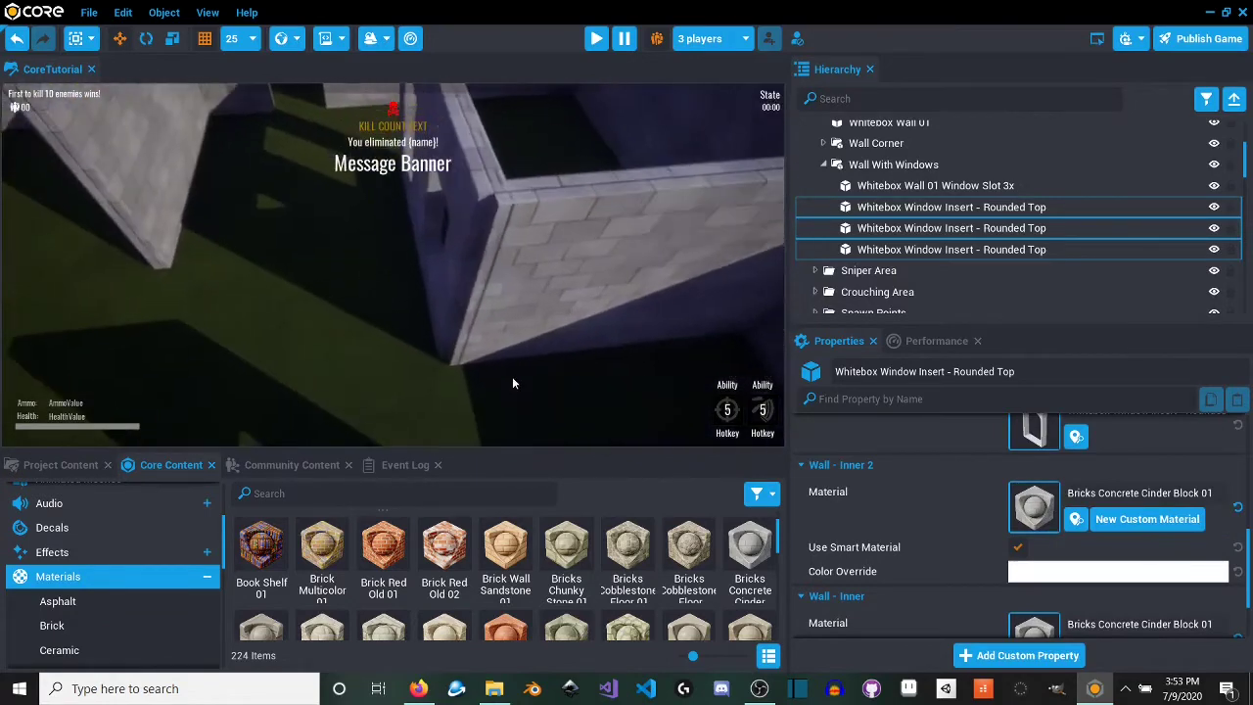
drag(425, 370, 407, 373)
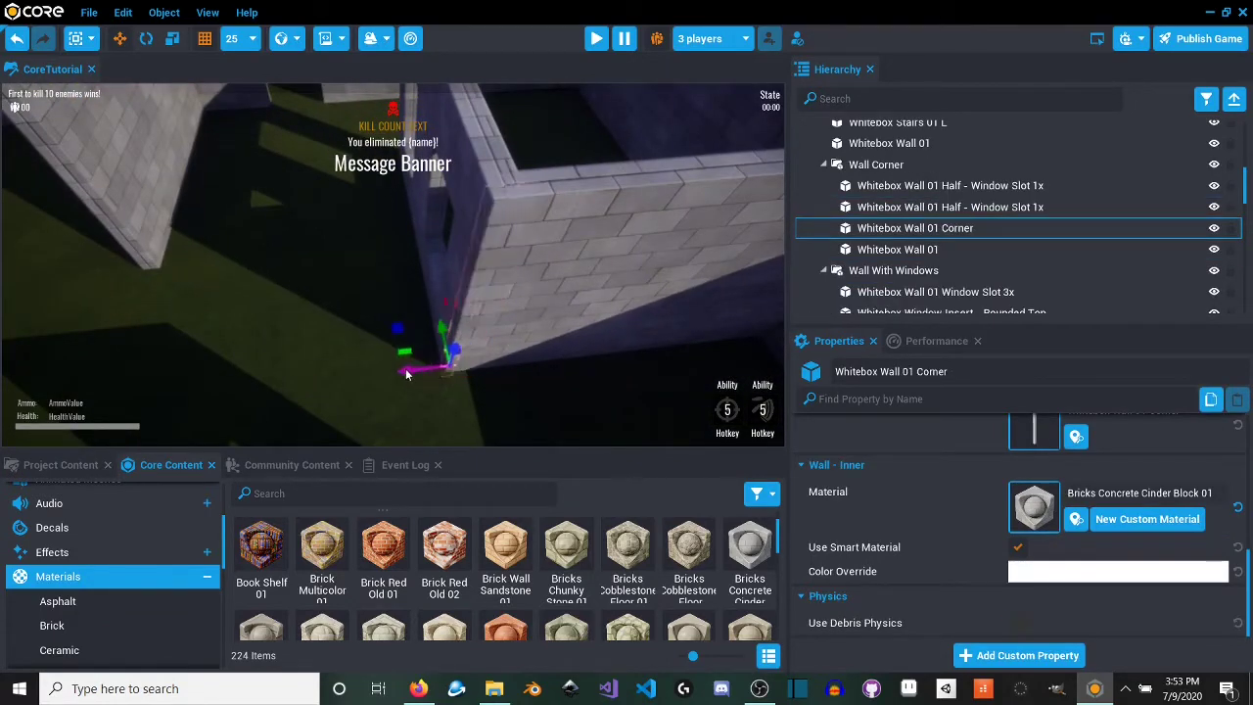
Step: Apply Bricks Concrete Cinder Block 01 to the river-rock platform's wall corner and the corner strip facing the arched windows
key(s)
right_drag(411, 371, 364, 373)
key(w)
scroll(364, 373, down, 2)
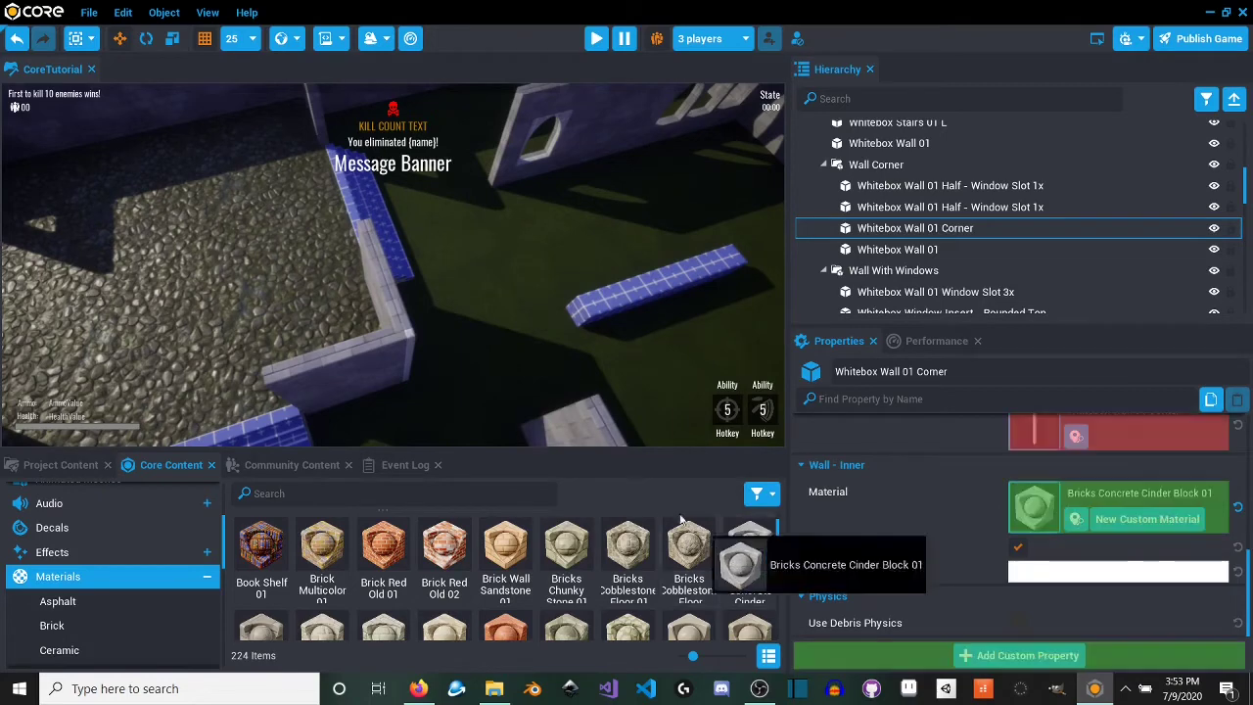
drag(419, 343, 409, 333)
right_drag(409, 332, 316, 282)
key(w)
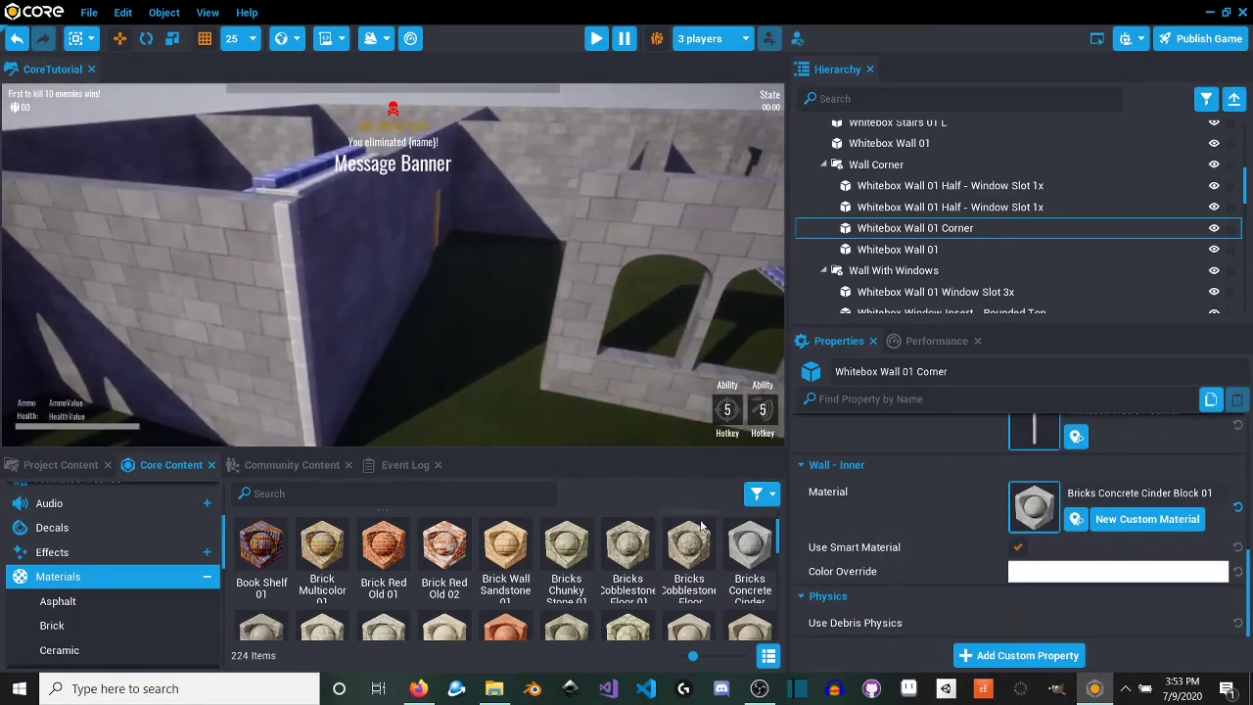
drag(283, 206, 286, 213)
Step: Apply Bricks Concrete Cinder Block 01 to the remaining grid-textured face of the single arched window insert
key(w)
right_drag(294, 227, 128, 279)
key(e)
key(s)
key(w)
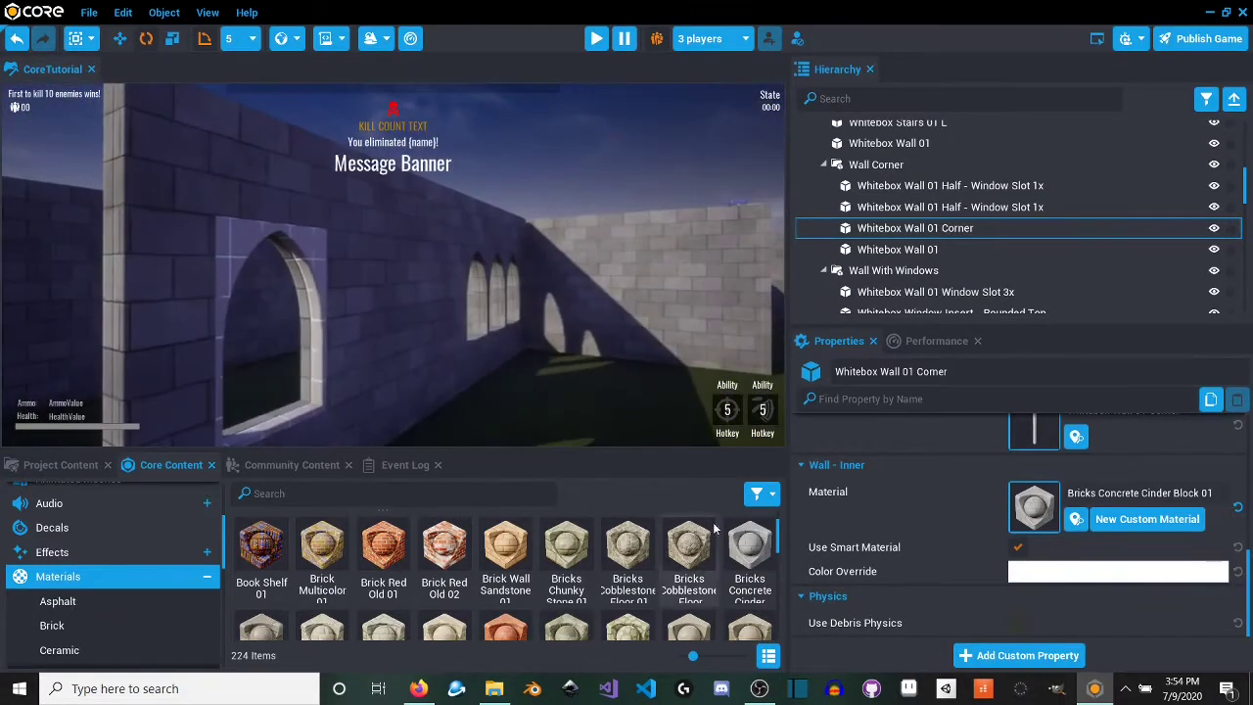
key(w)
right_drag(285, 251, 565, 292)
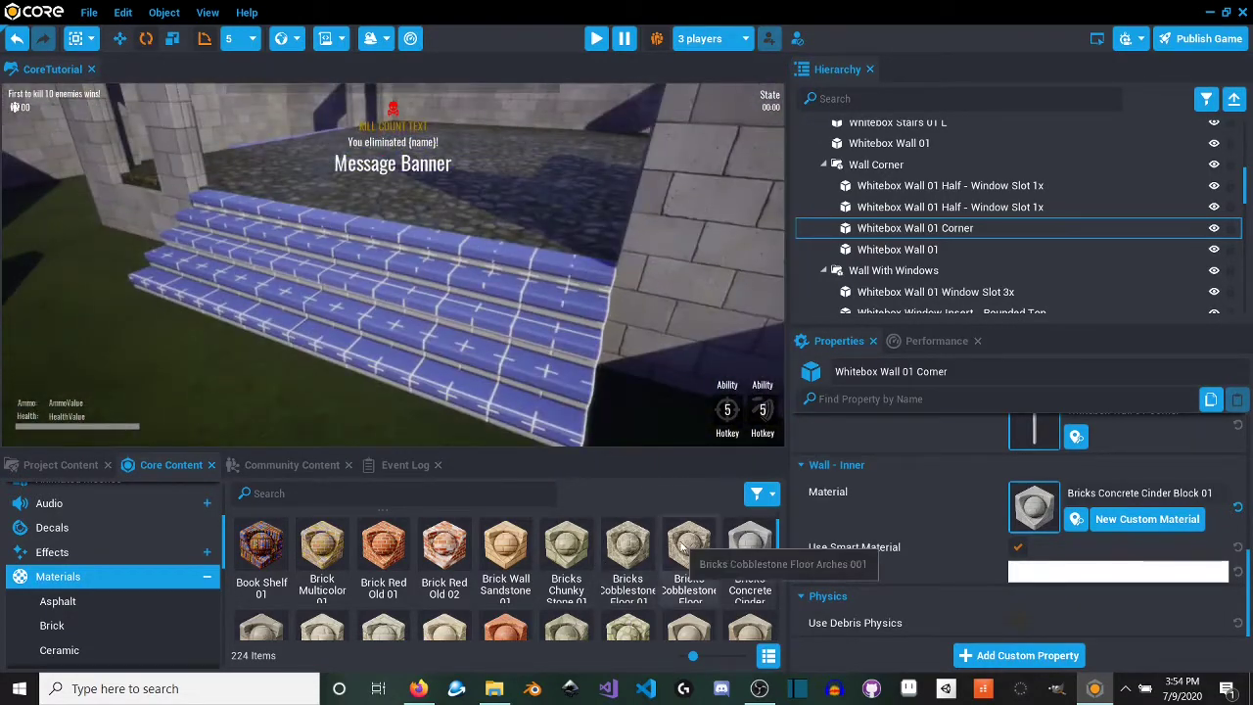
Step: Apply Bricks Cobblestone Floor Arches 001 to both sections of the wide stairs leading onto the river-rock platform, including their grey detail faces
drag(682, 547, 526, 401)
right_drag(507, 388, 478, 355)
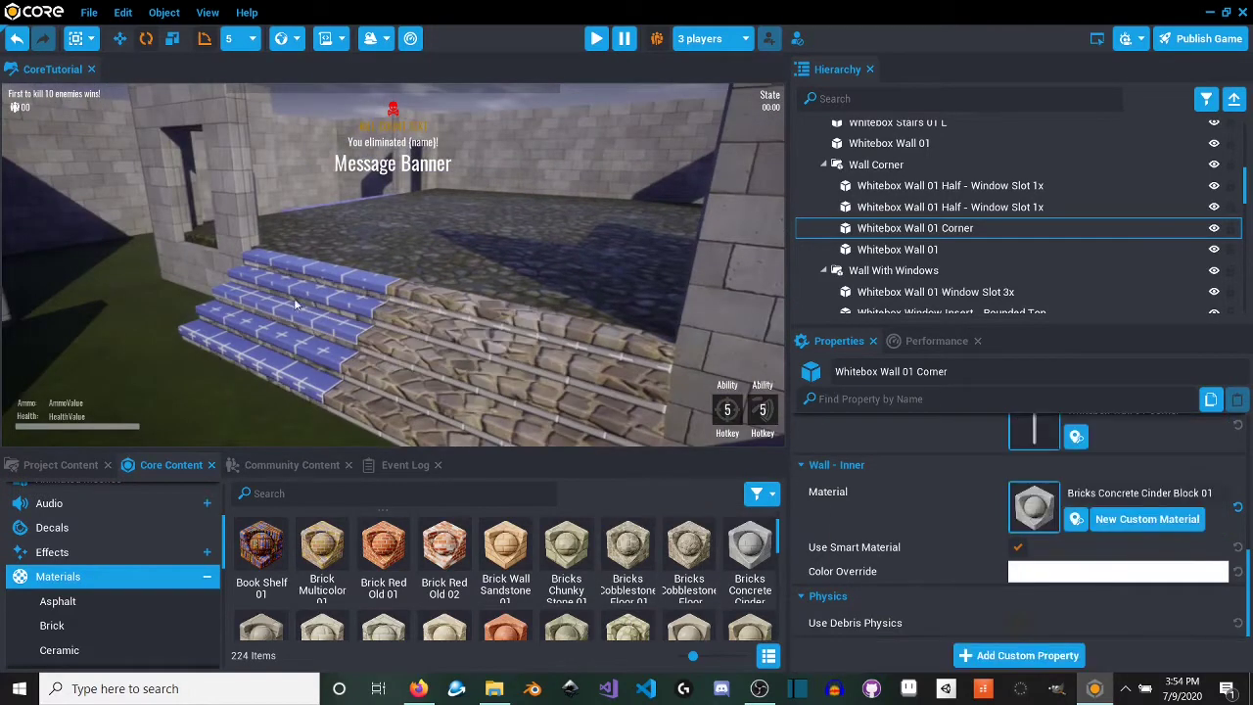
drag(371, 314, 365, 309)
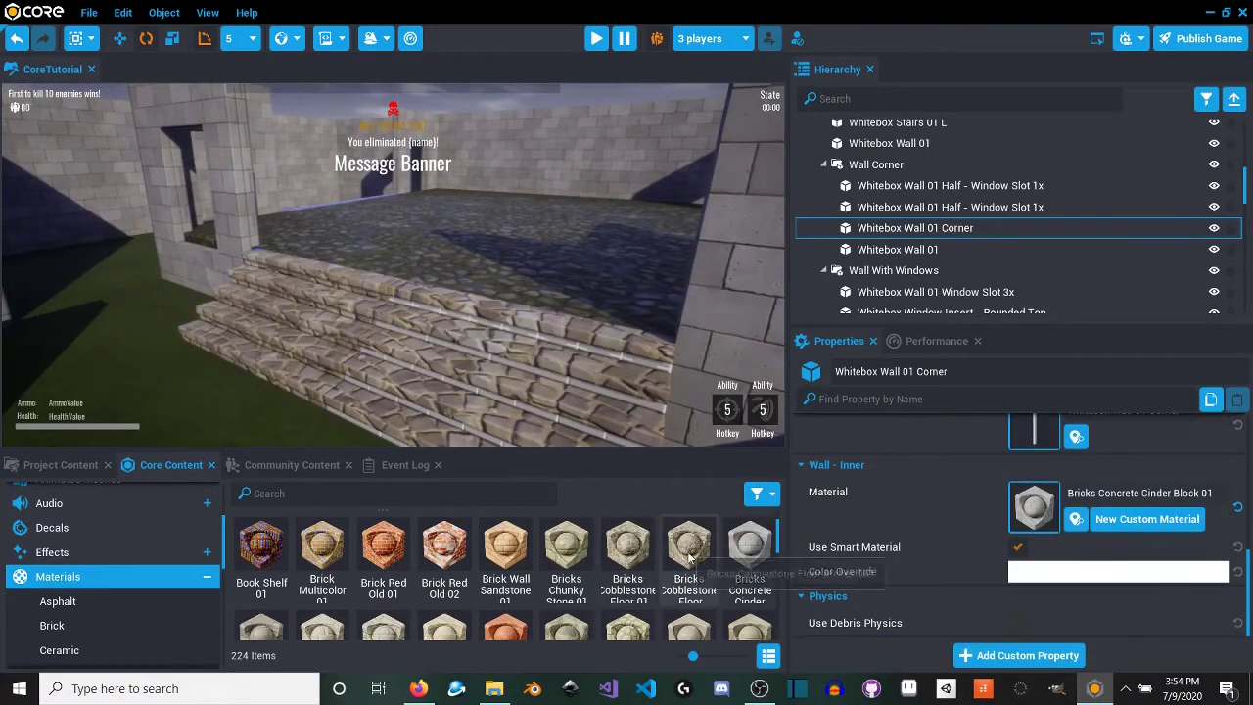
drag(514, 330, 514, 331)
right_drag(438, 356, 340, 364)
drag(463, 366, 483, 293)
drag(685, 553, 352, 308)
right_drag(352, 309, 416, 296)
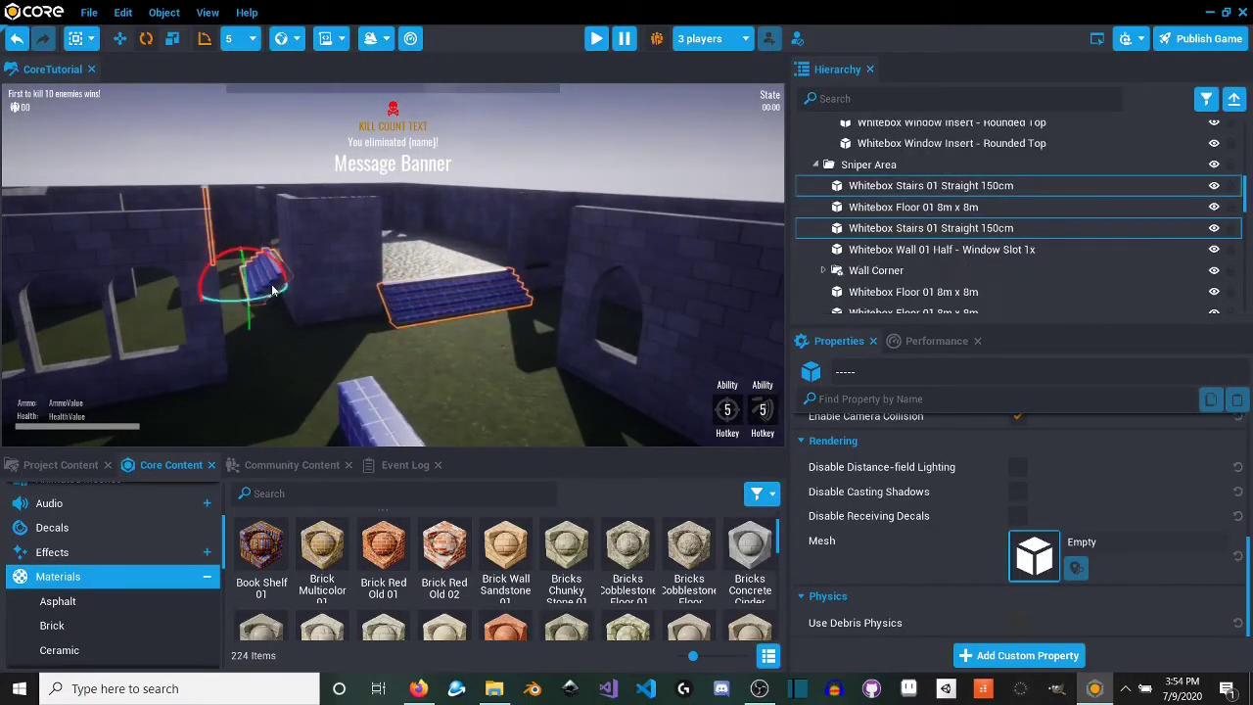
Step: Select the remaining Sniper Area straight stairs and apply Bricks Cobblestone Floor Arches 001 to their treads and details
right_drag(285, 266, 284, 304)
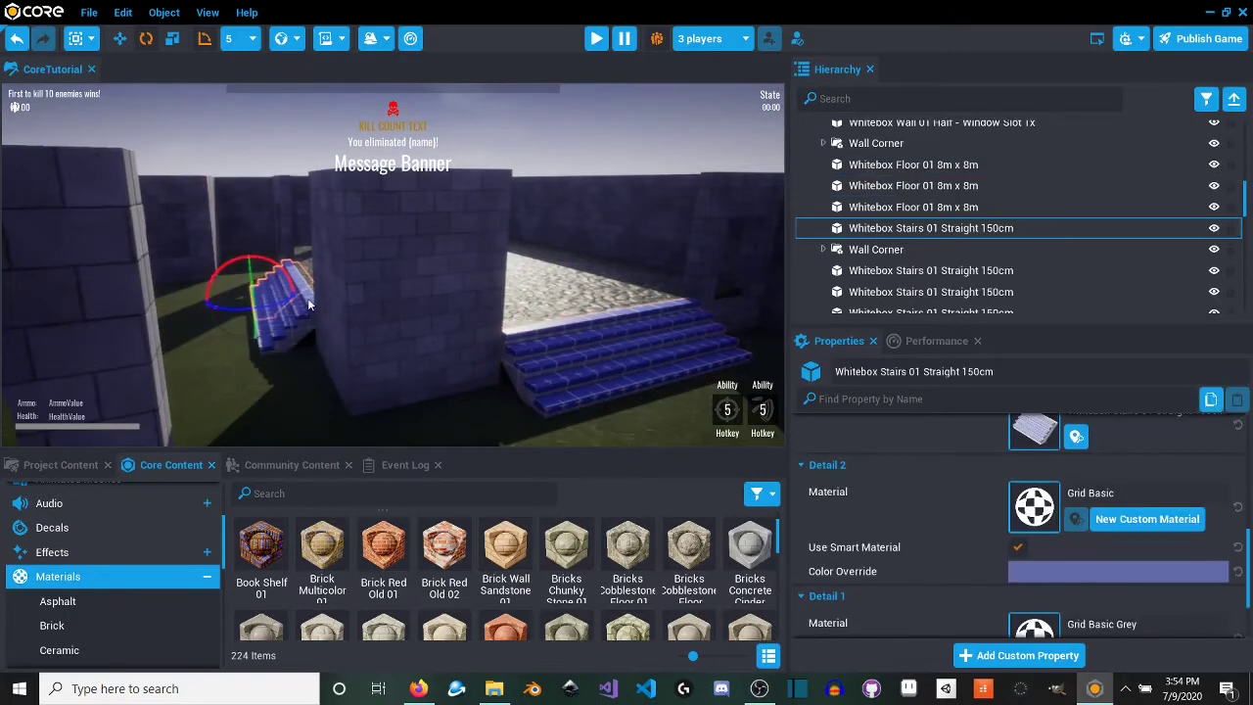
right_drag(620, 363, 676, 396)
drag(387, 306, 367, 293)
key(w)
right_drag(366, 293, 284, 364)
drag(488, 393, 649, 517)
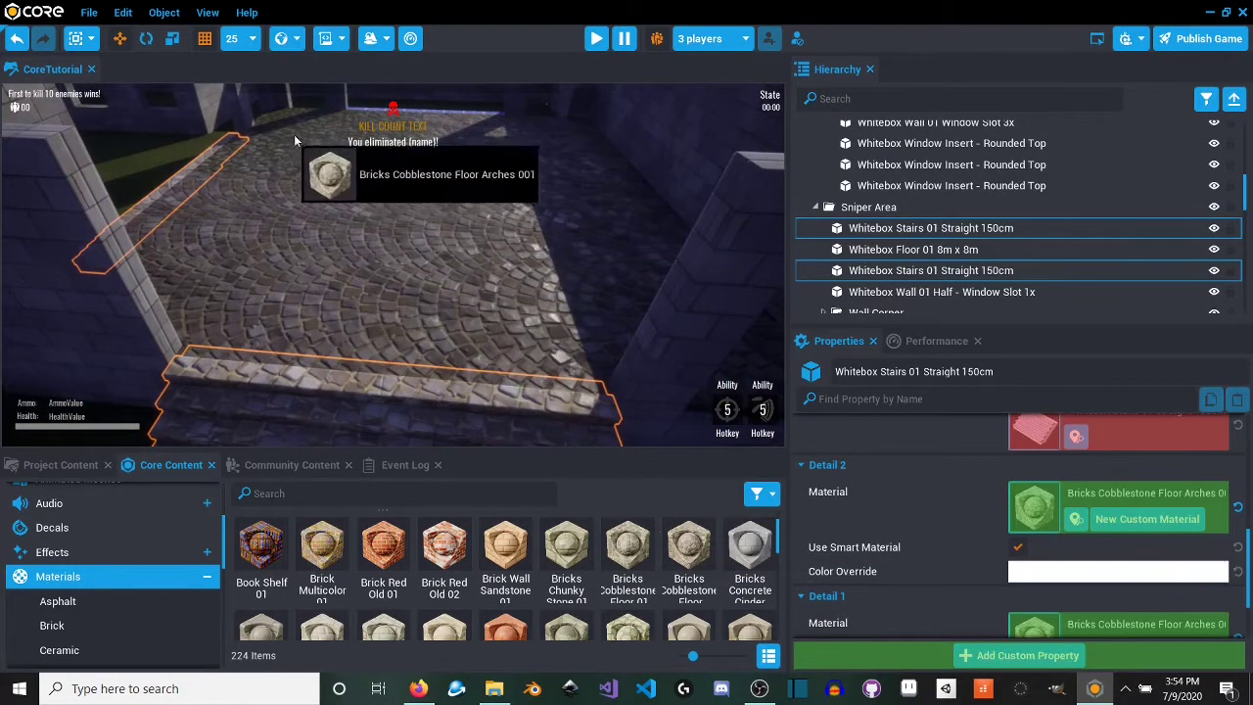
drag(294, 137, 365, 233)
right_drag(365, 233, 369, 266)
Step: Select the L-shaped stairs and apply Bricks Cobblestone Floor Arches 001 to both the treads and the side surfaces
click(368, 266)
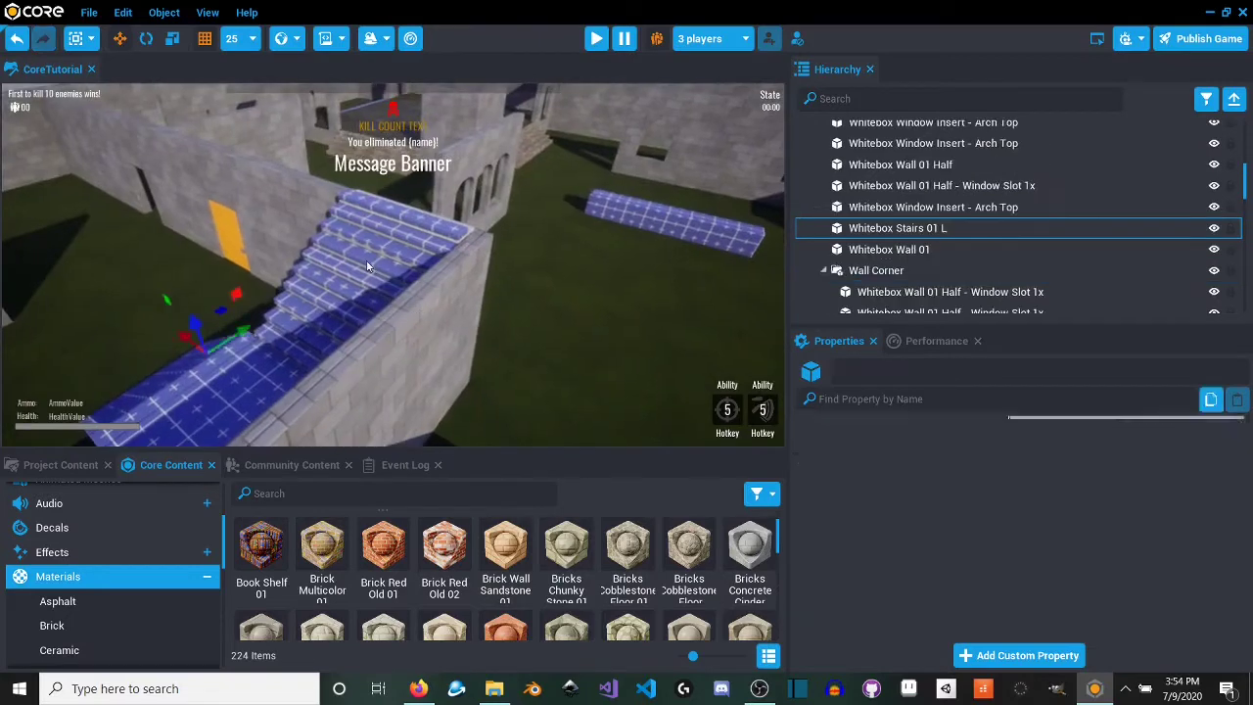
right_drag(323, 330, 411, 353)
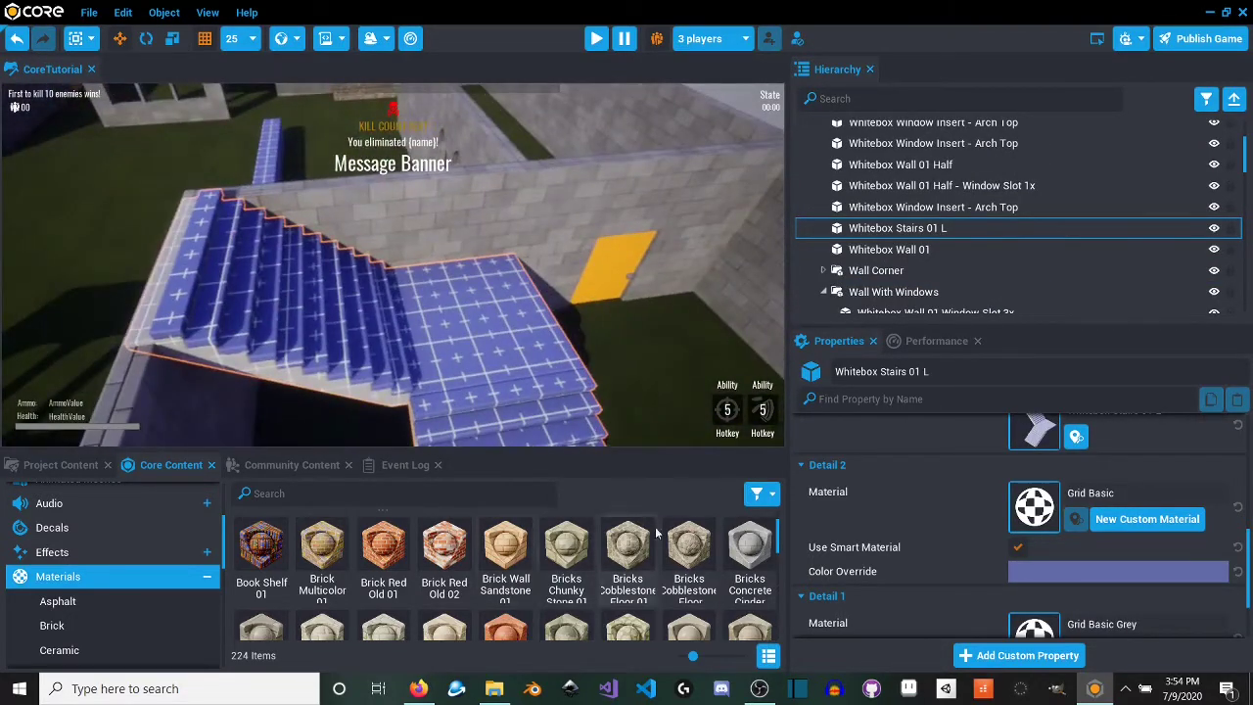
drag(688, 549, 280, 300)
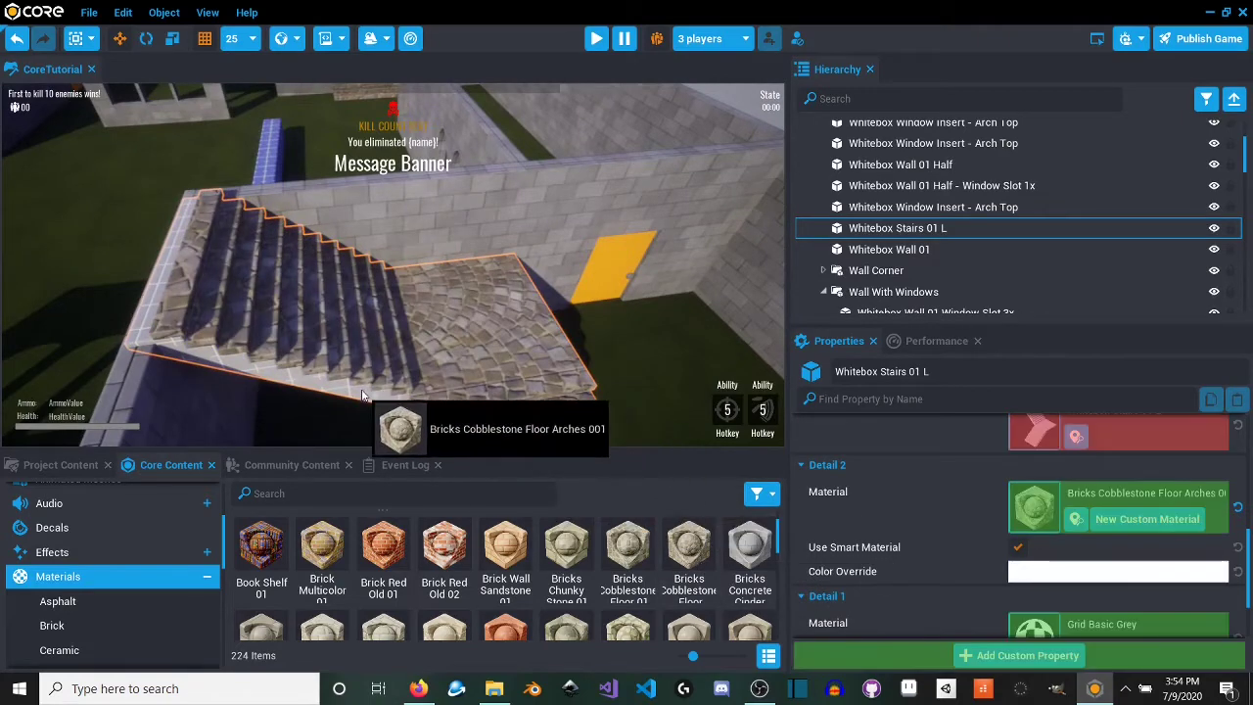
right_drag(360, 396, 565, 319)
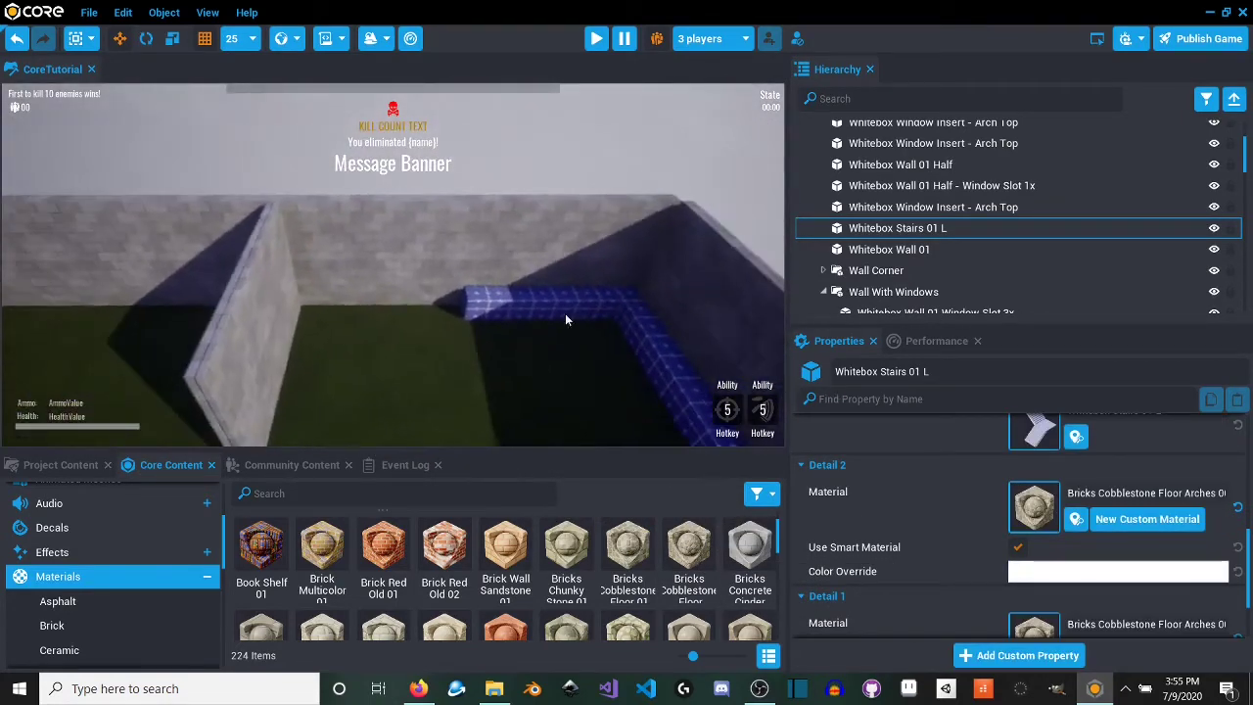
Step: Select the low foundation cover walls, try Bricks Rough Stone Floor 02 on them, and replace it with Bricks Rough Stone Floor 01
right_drag(671, 360, 155, 326)
right_drag(196, 365, 554, 468)
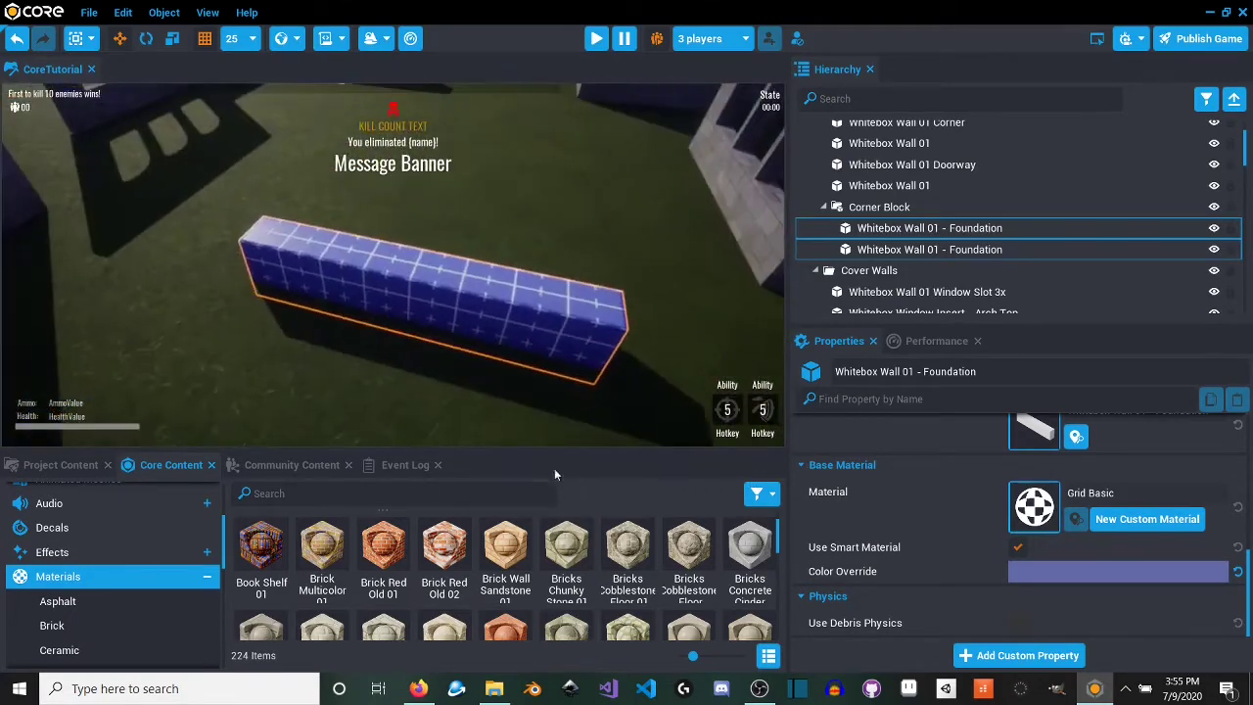
scroll(639, 554, down, 2)
scroll(639, 578, down, 1)
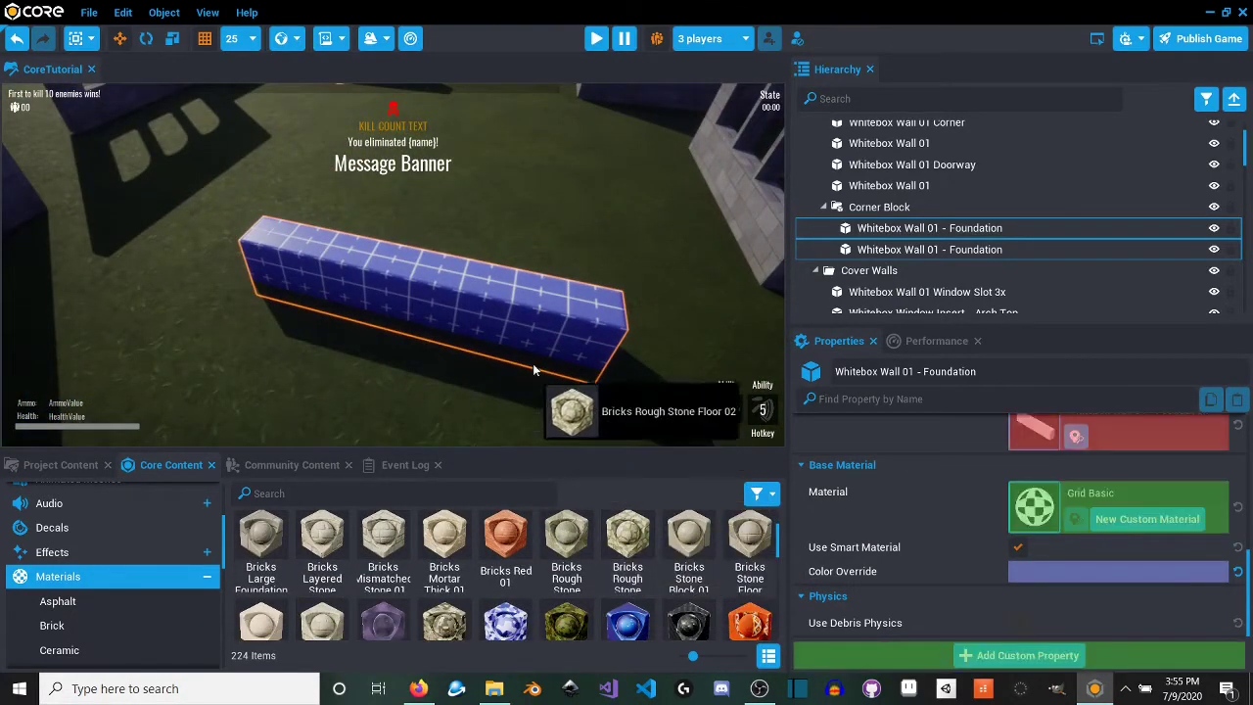
drag(534, 369, 535, 346)
scroll(478, 371, up, 5)
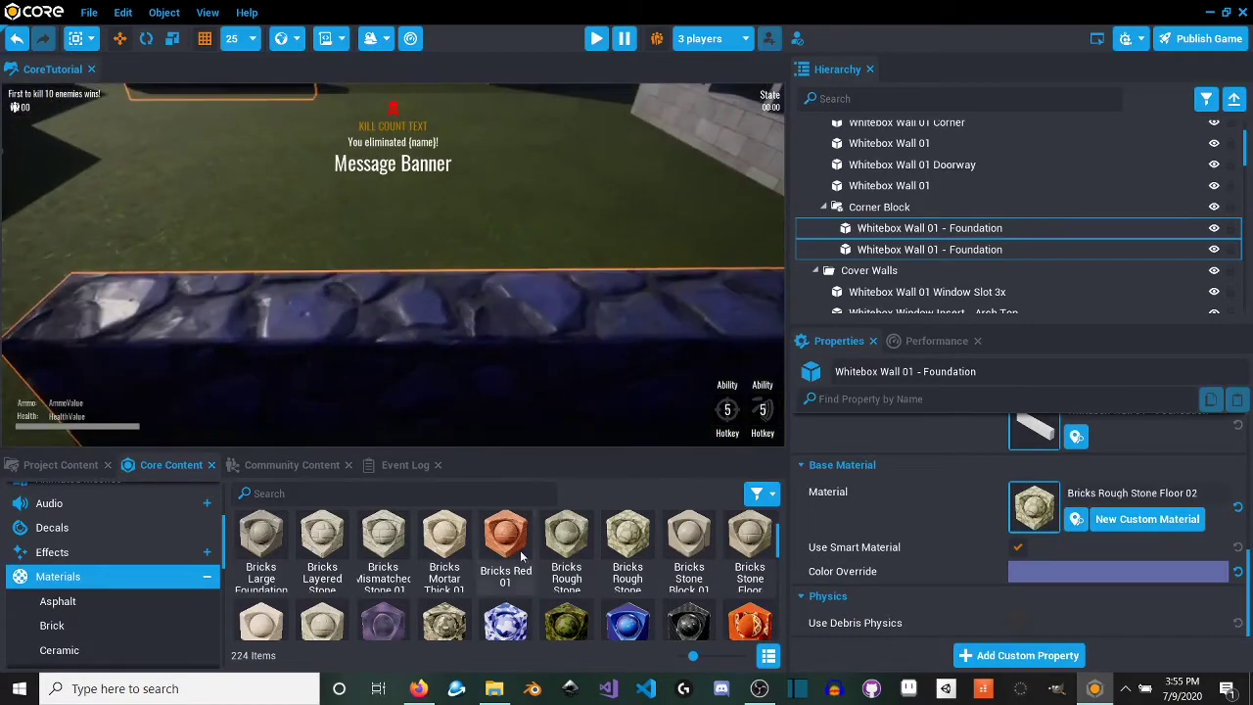
drag(503, 349, 526, 406)
scroll(548, 391, down, 5)
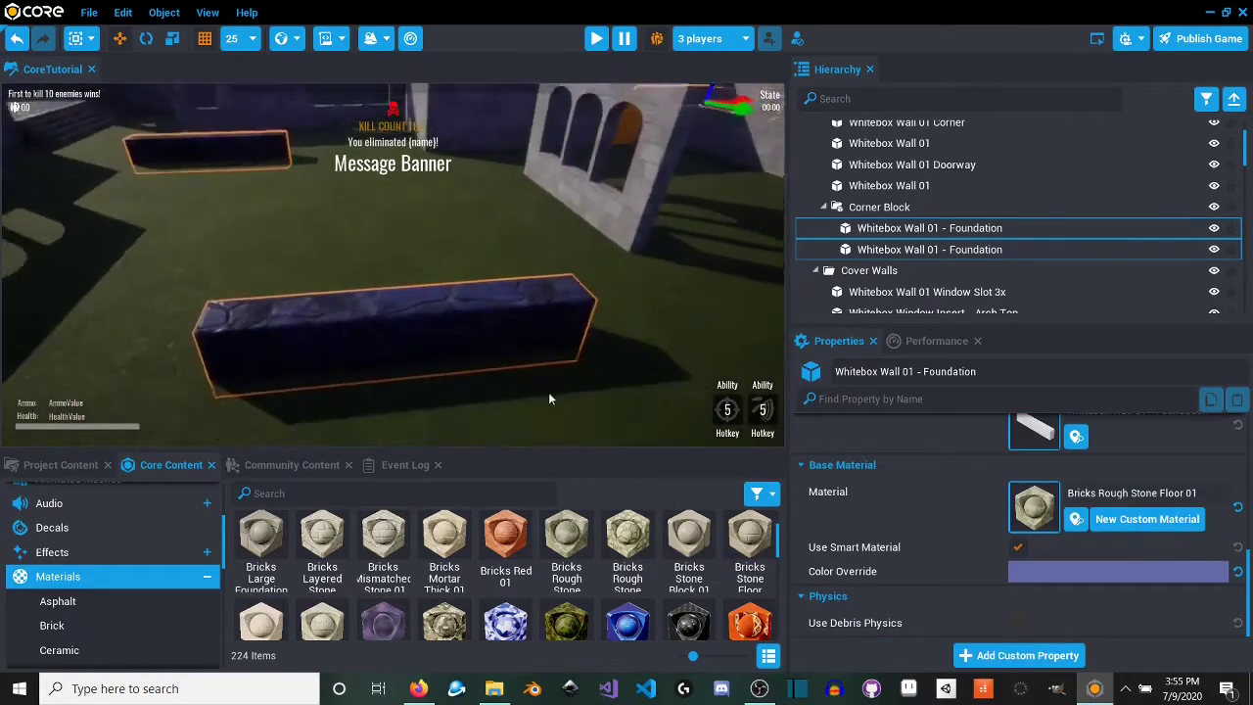
Step: Set the Color Override of the selected low foundation cover walls to white, FFFFFFFF
right_drag(413, 386, 676, 411)
key(w)
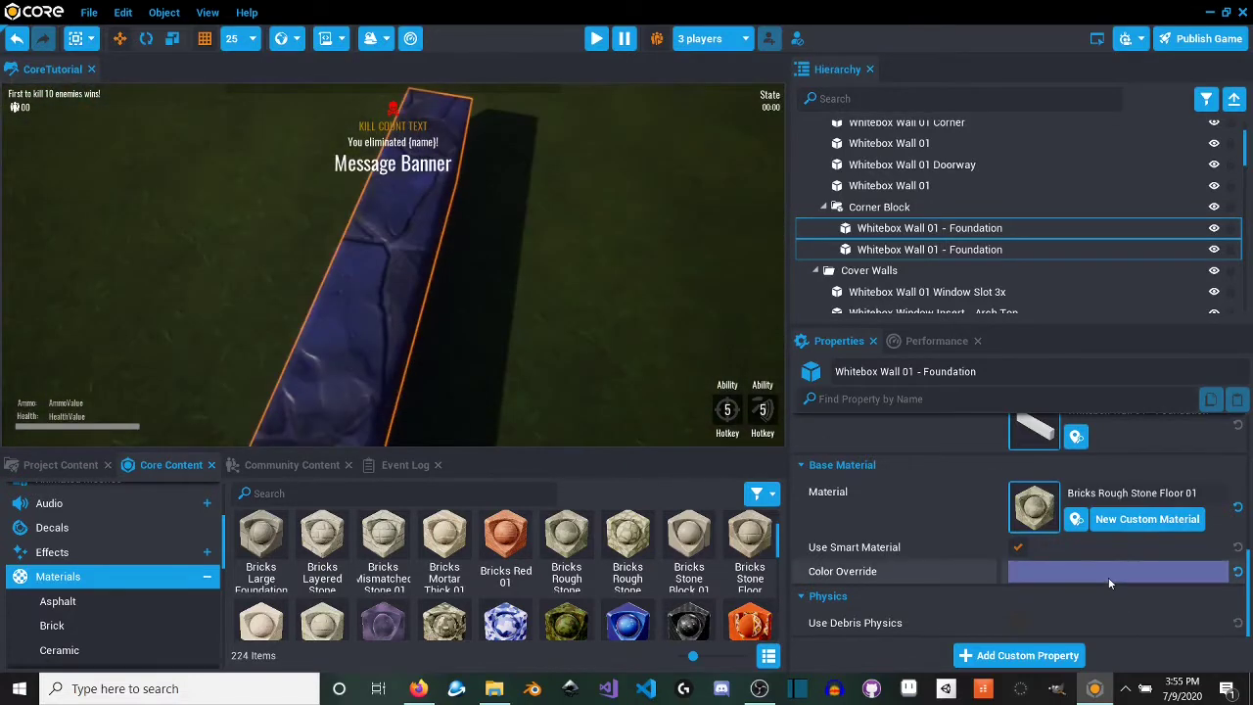
click(1108, 573)
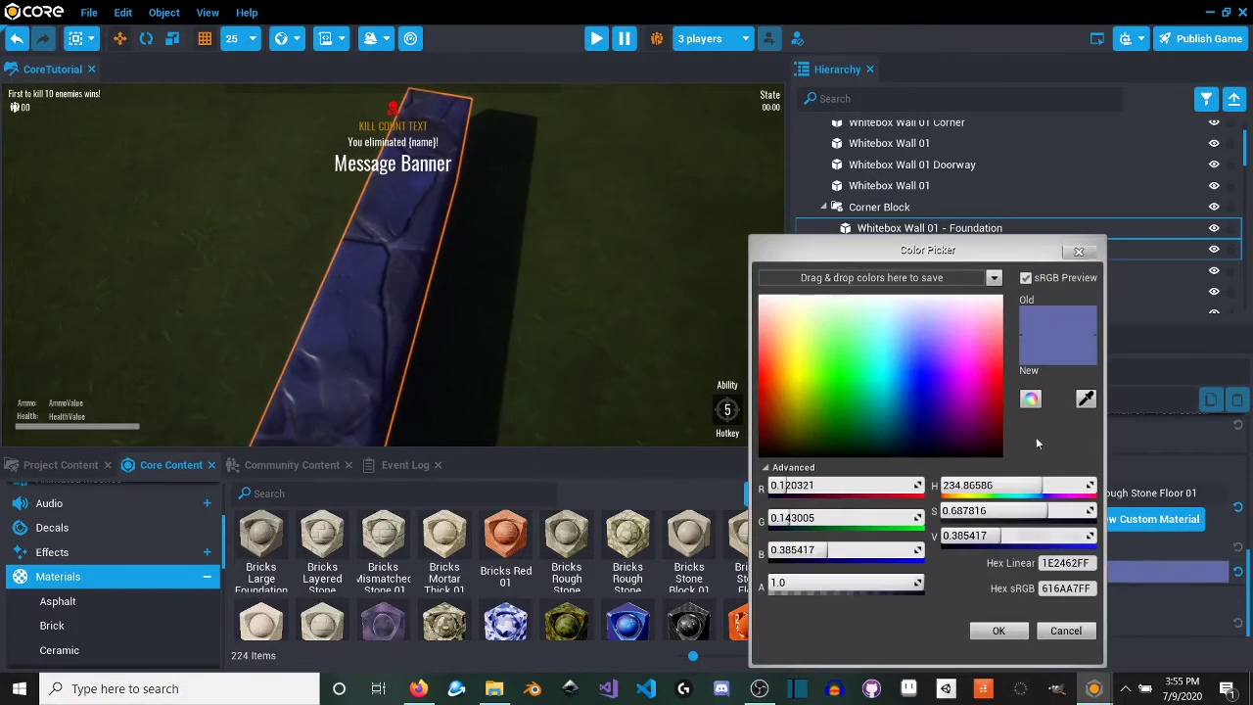
click(1079, 252)
key(s)
right_drag(411, 310, 920, 236)
key(w)
key(a)
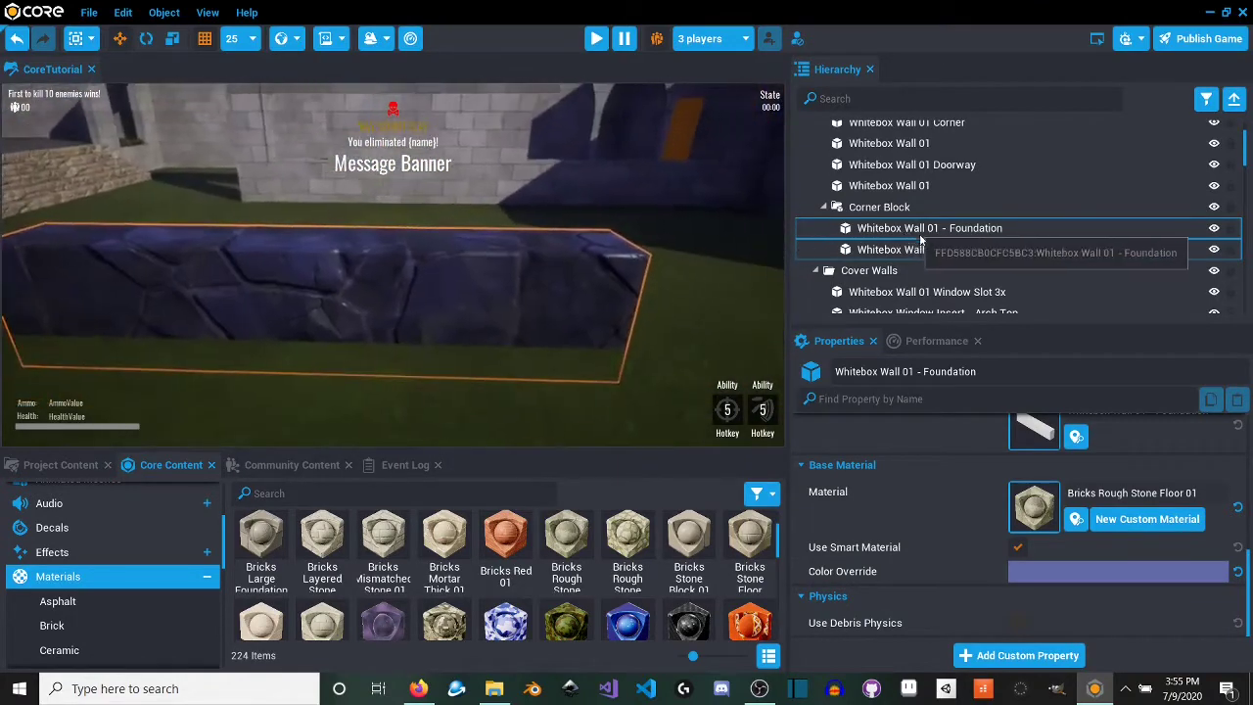
click(1060, 573)
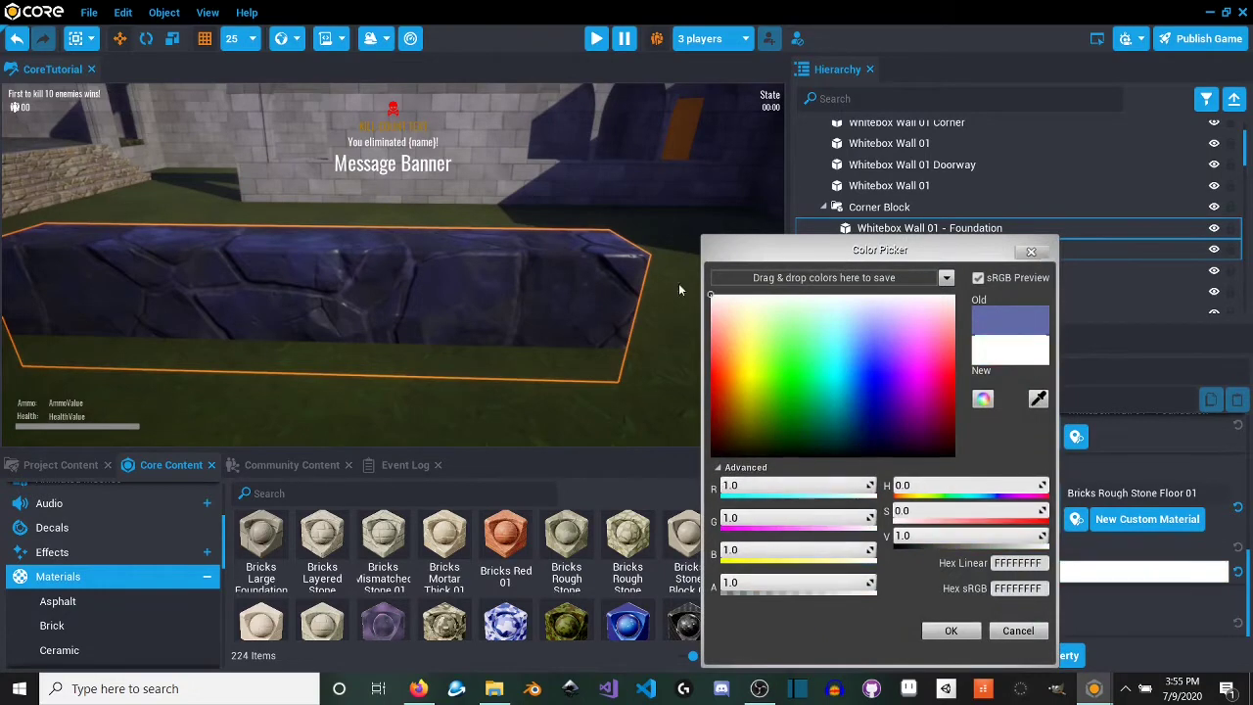
click(951, 631)
Step: Try a pure red Color Override on the low foundation cover walls and return it to white
right_drag(370, 310, 487, 317)
key(f)
click(1060, 572)
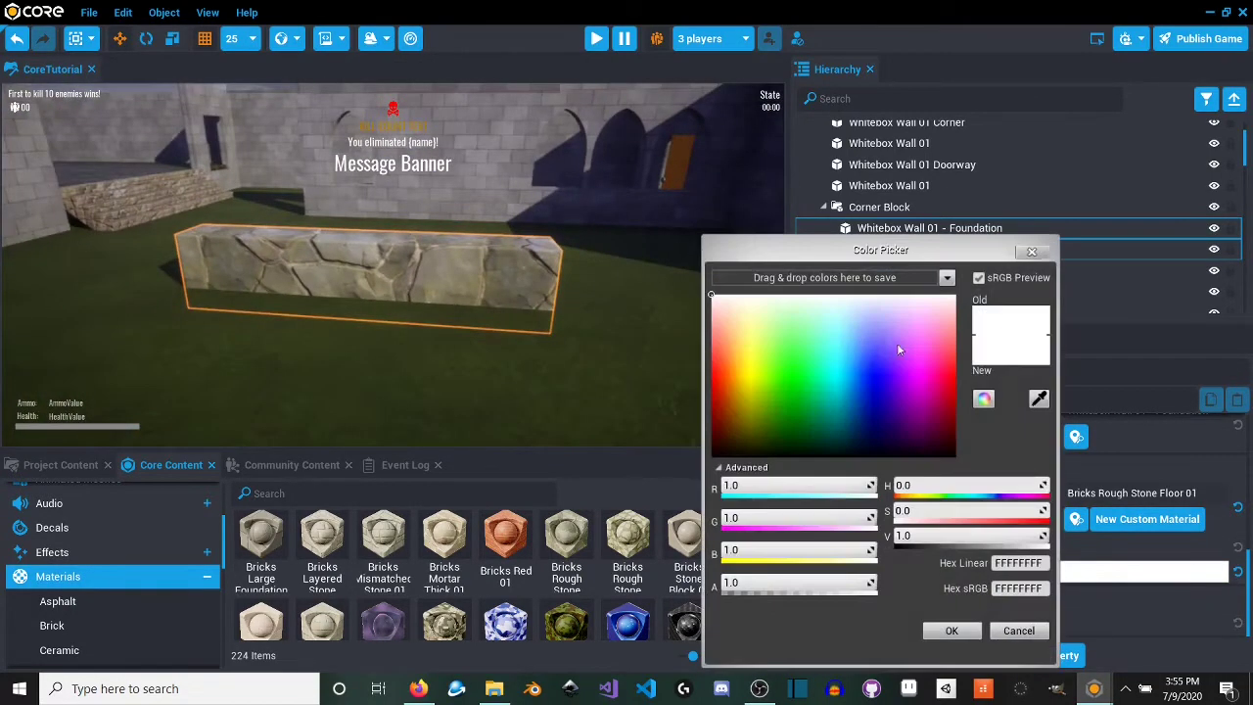
click(951, 631)
right_drag(518, 313, 442, 367)
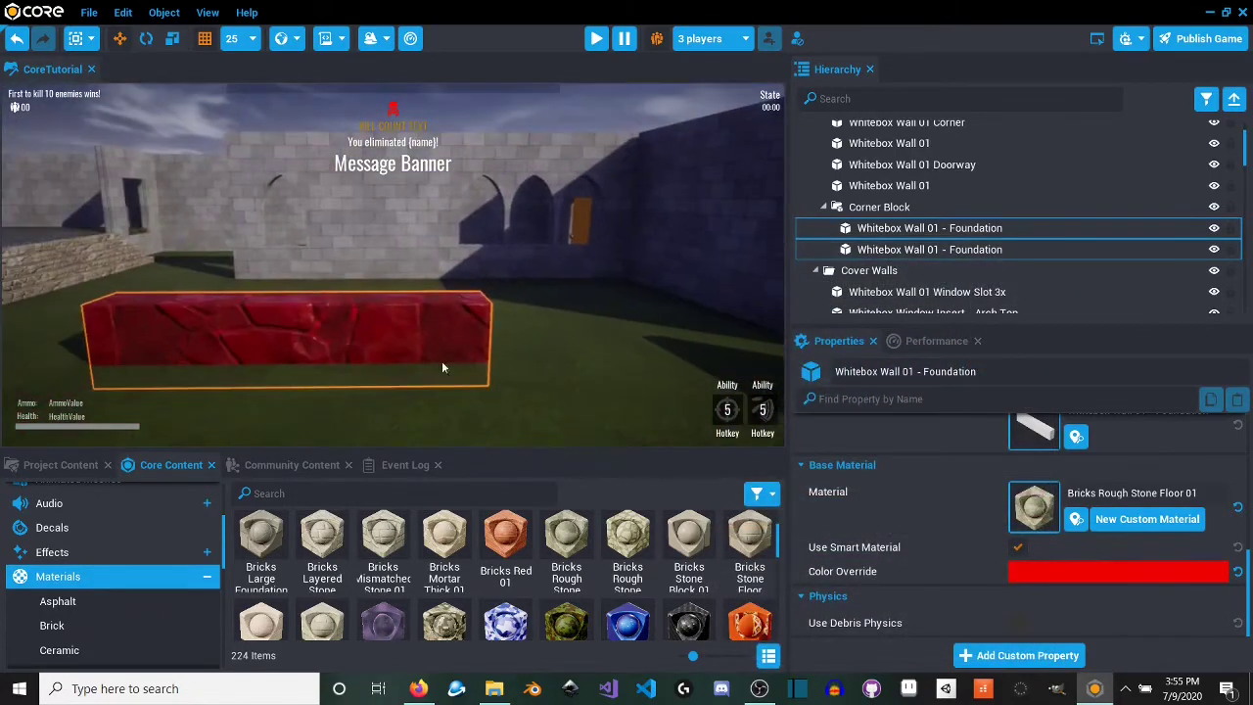
click(1046, 572)
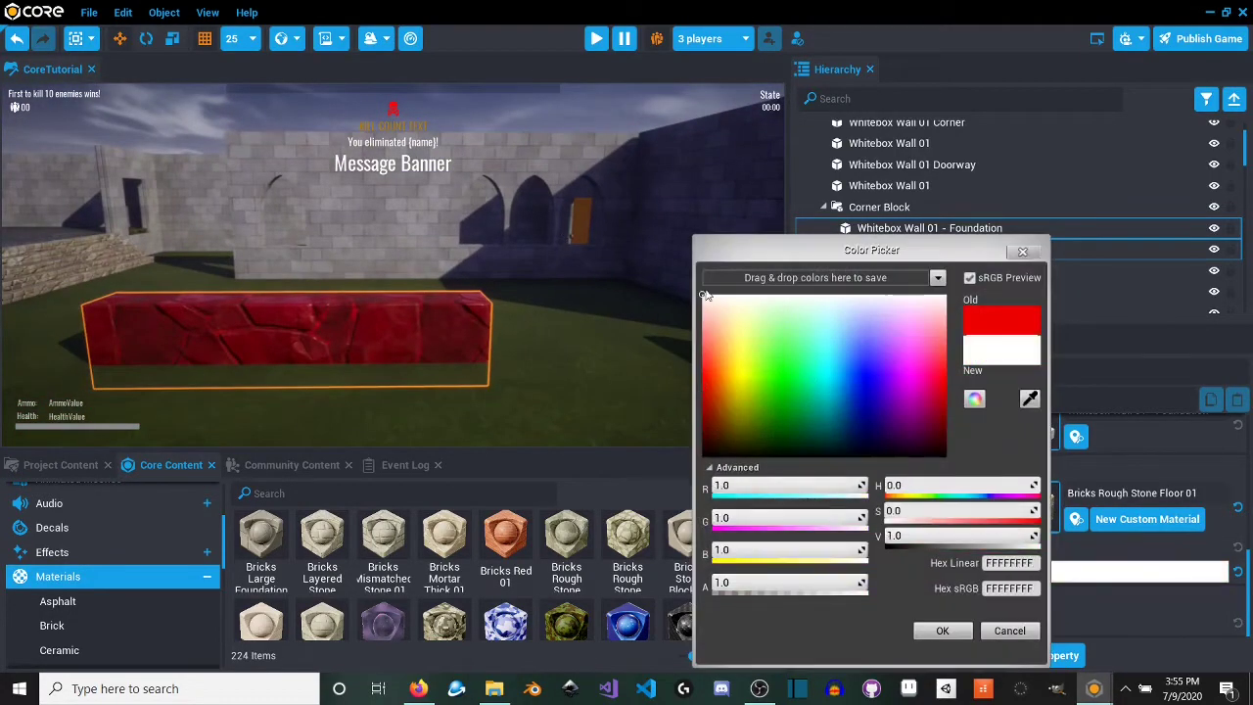
click(943, 631)
Step: Apply Bricks Cobblestone Floor Arches to both Detail 2 and Detail 1 of the two remaining grid-textured Straight 150cm stairs
right_drag(351, 362, 539, 390)
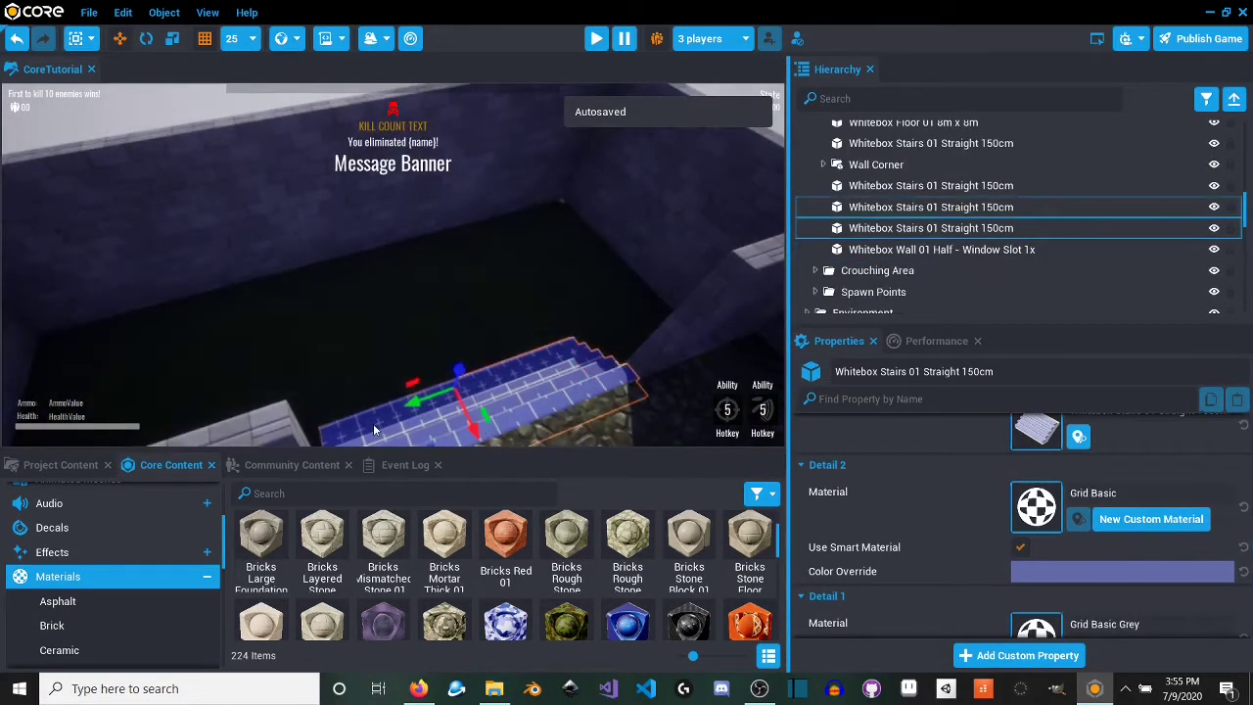
right_drag(374, 429, 1097, 452)
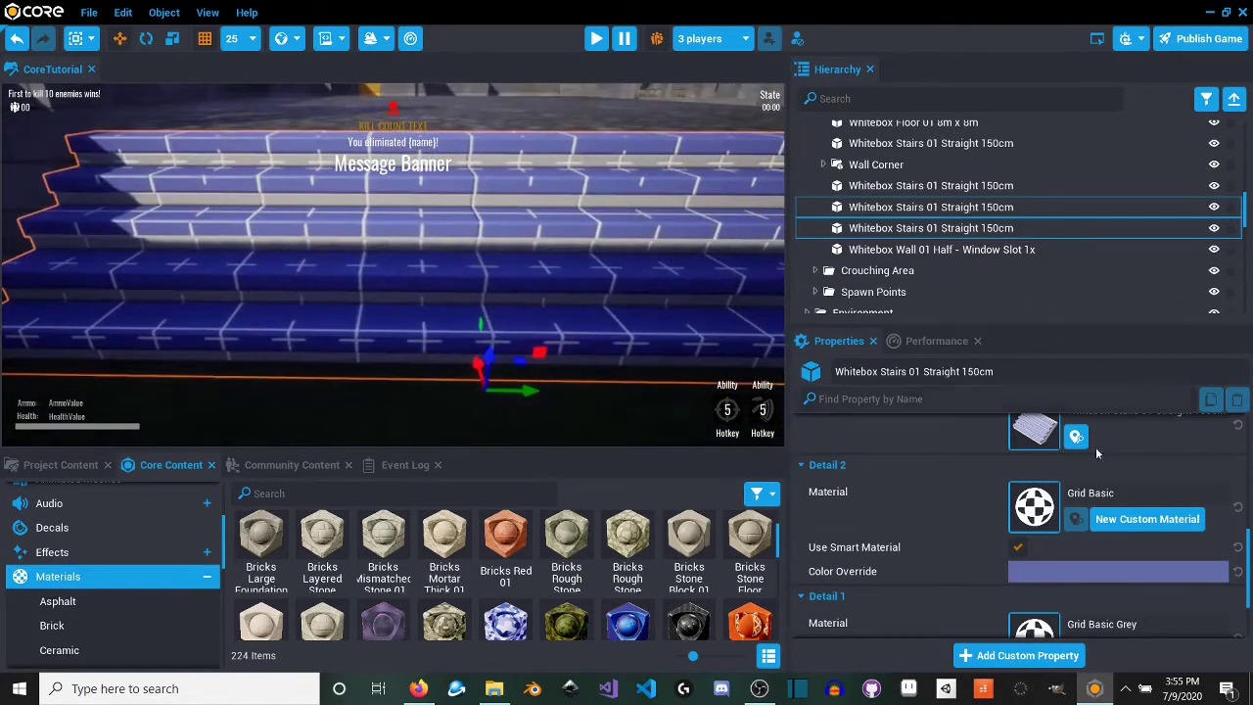
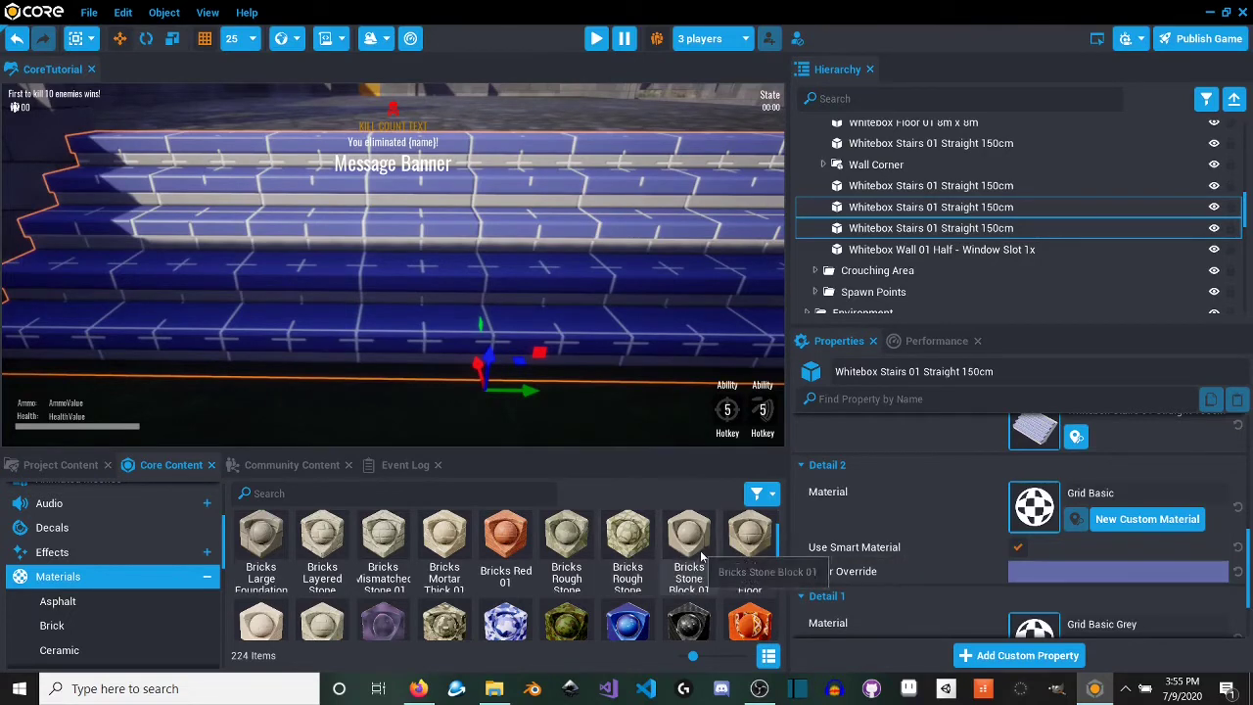
scroll(607, 592, up, 3)
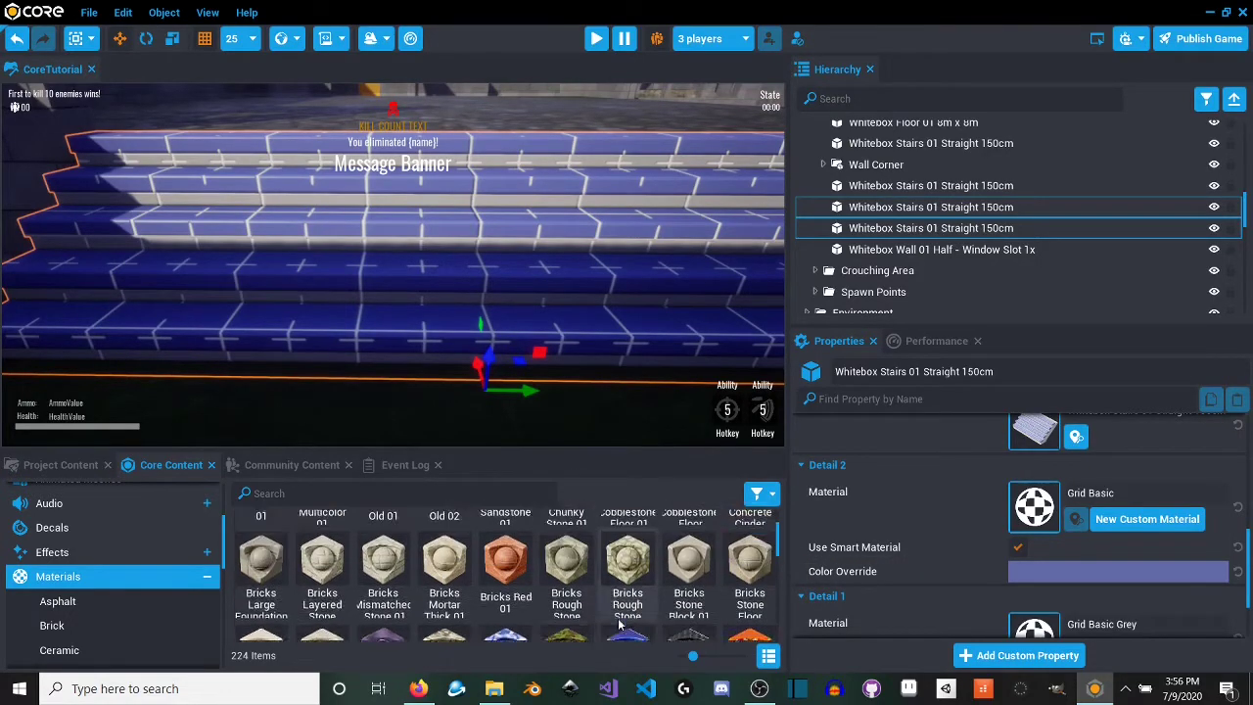
drag(679, 585, 1035, 504)
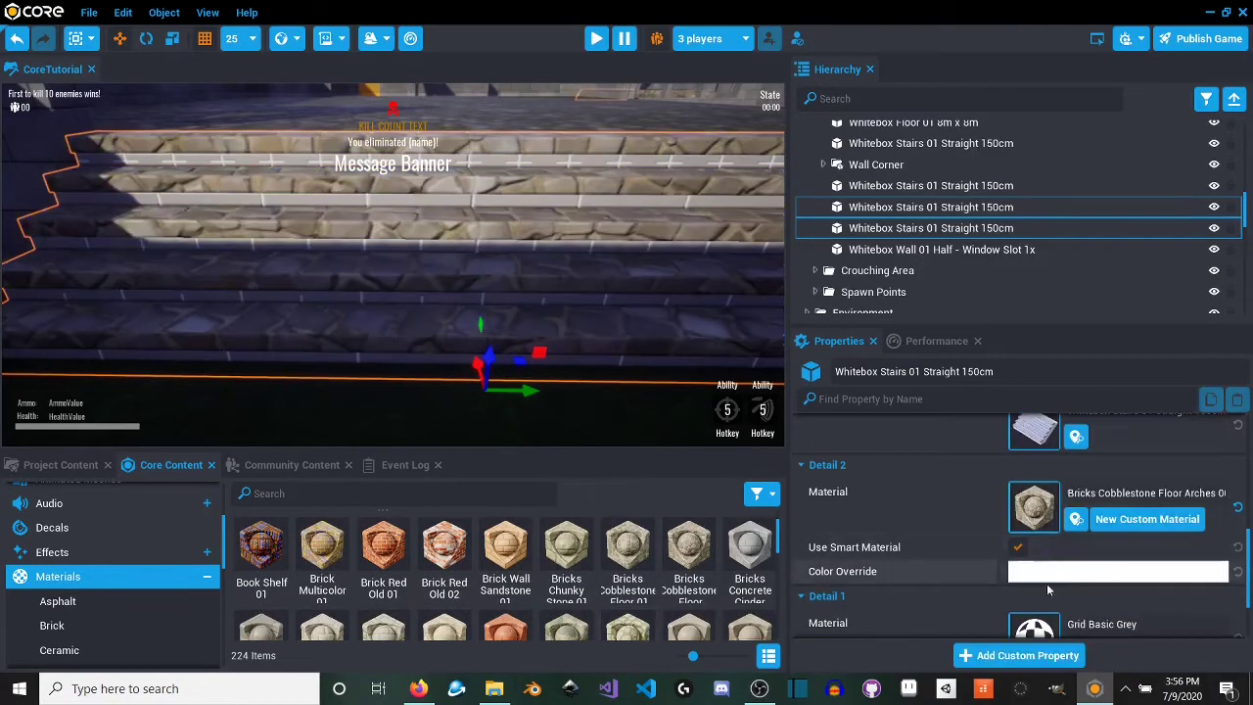
drag(1096, 584, 1095, 584)
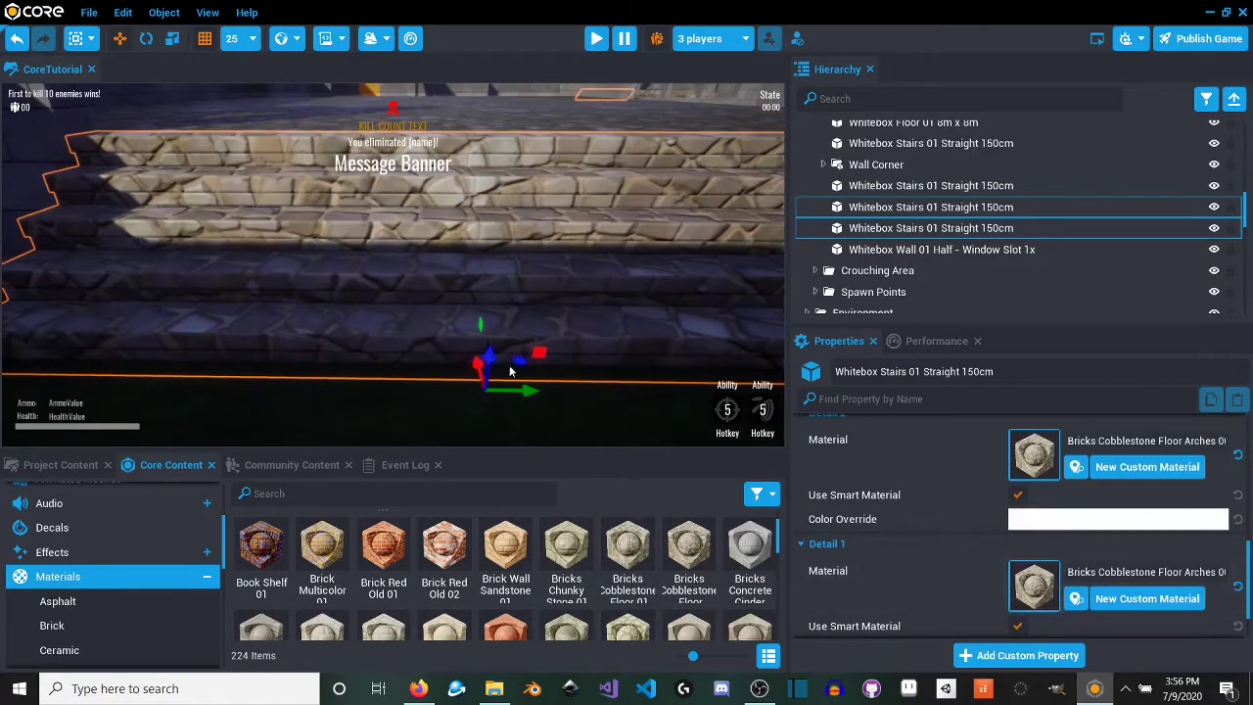
Step: Search Core Content for wood, try Wood Planks Dark on the orange door, and replace it with Wood Raw
right_drag(512, 366, 786, 272)
scroll(641, 599, down, 6)
scroll(646, 606, down, 4)
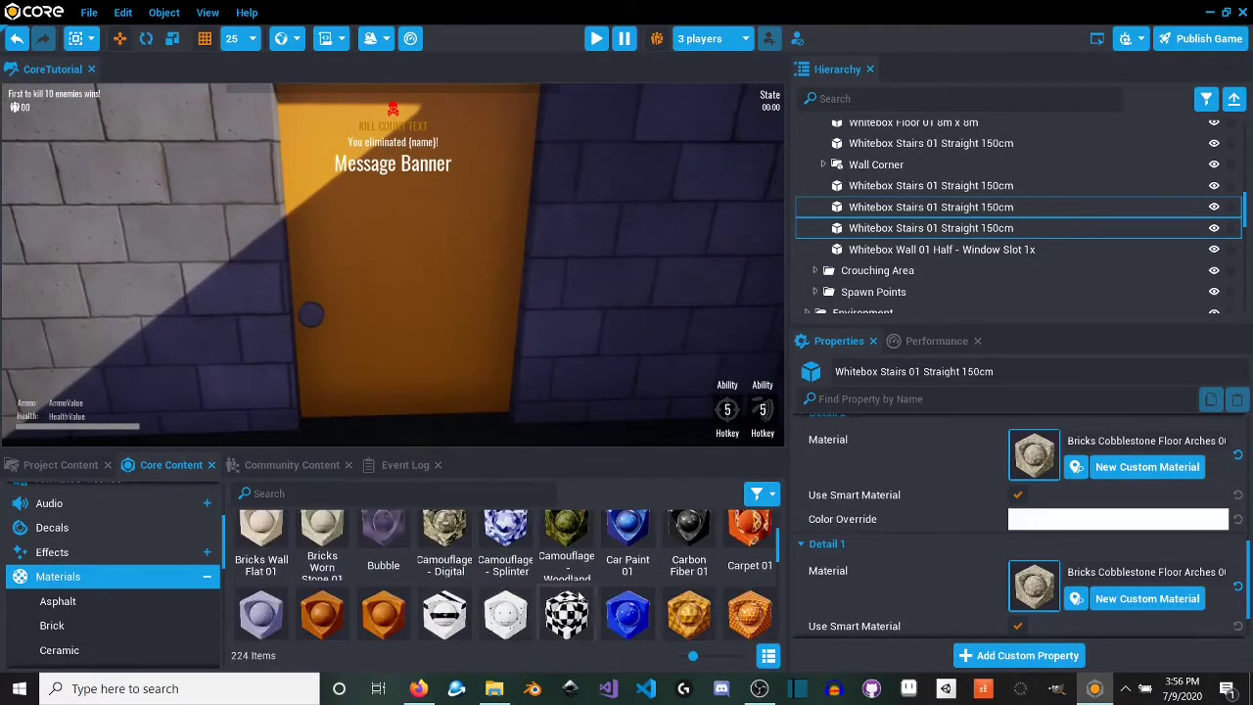
click(442, 493)
text(wood)
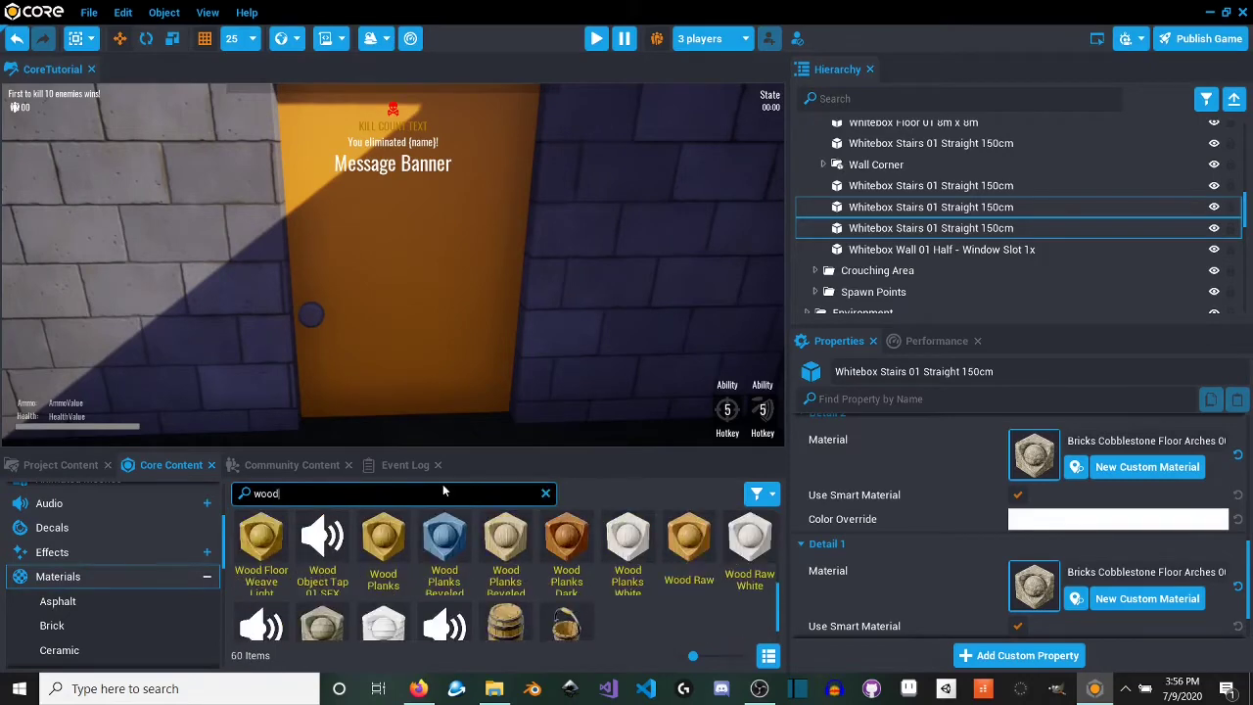
drag(566, 543, 475, 408)
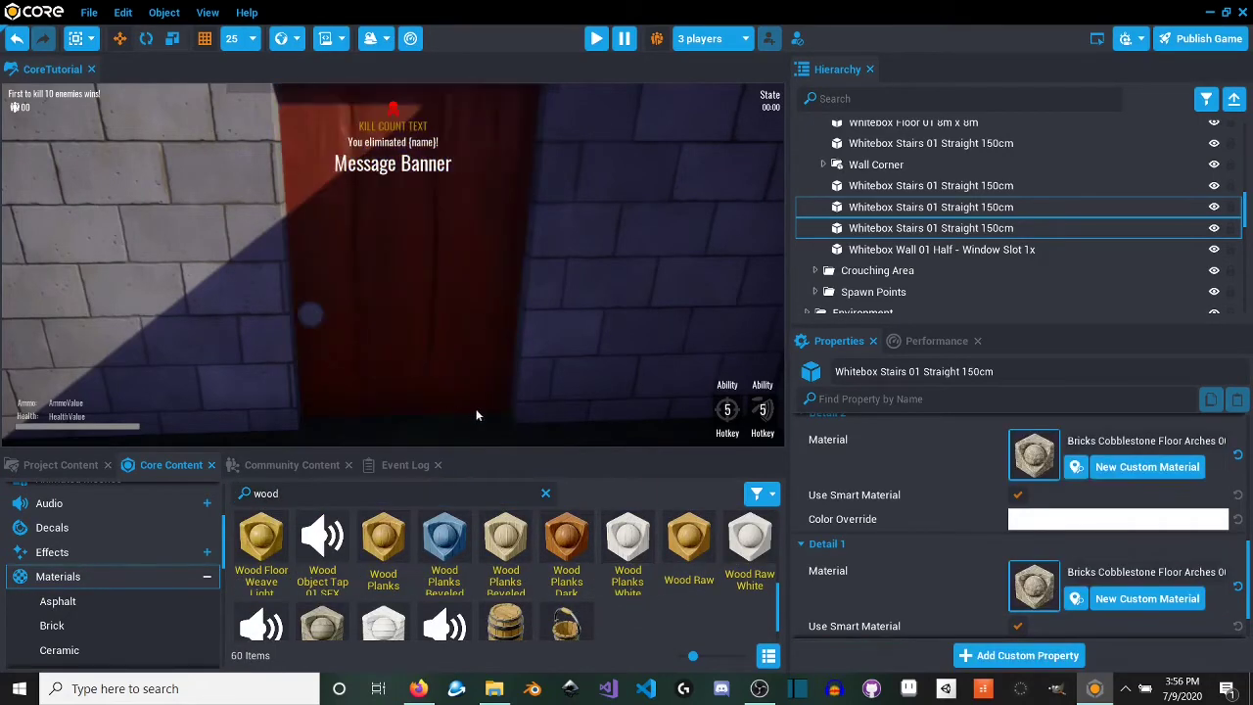
drag(675, 544, 489, 418)
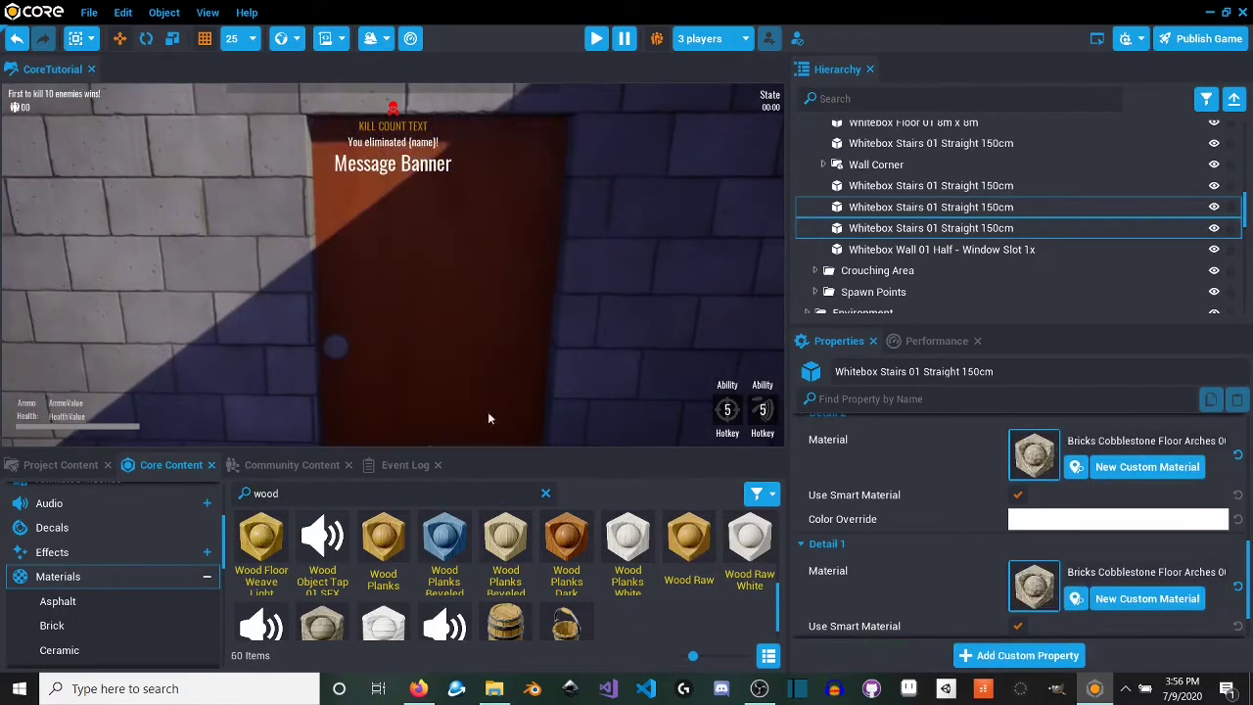
drag(637, 558, 691, 555)
click(690, 556)
scroll(470, 347, down, 5)
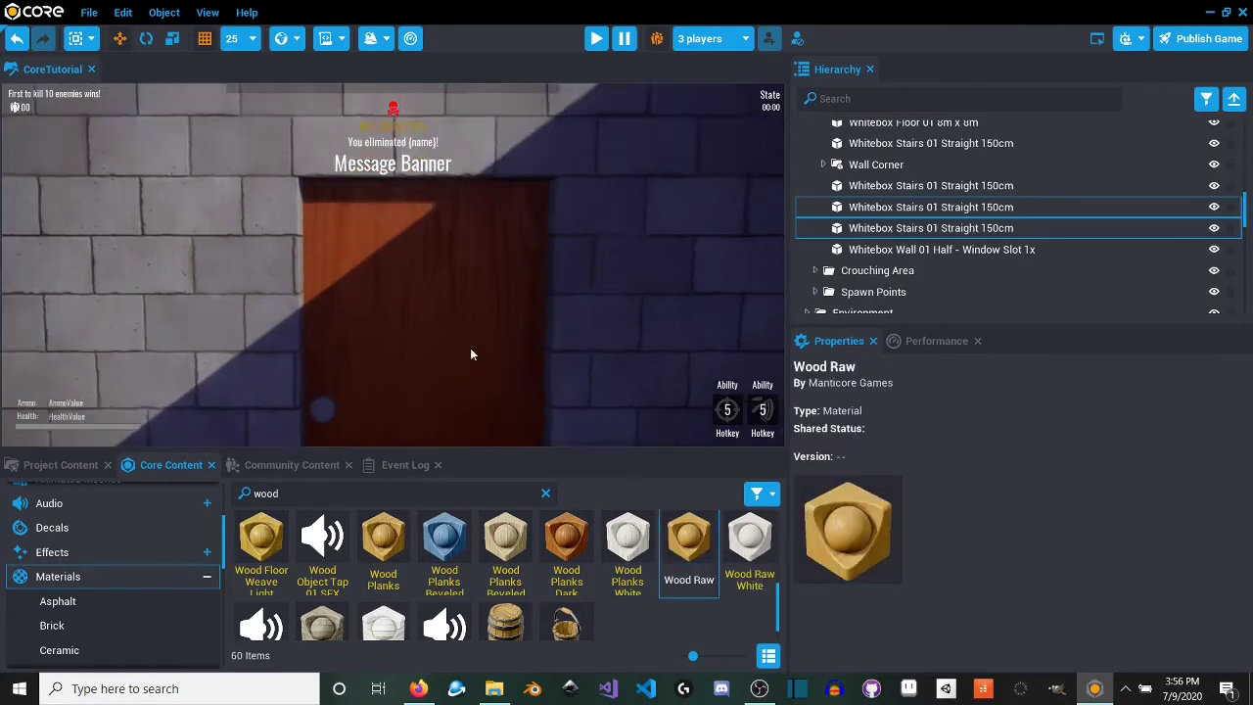
Step: Apply Wood Raw to the door near the cobblestone stairs and to the next door
right_drag(482, 374, 298, 349)
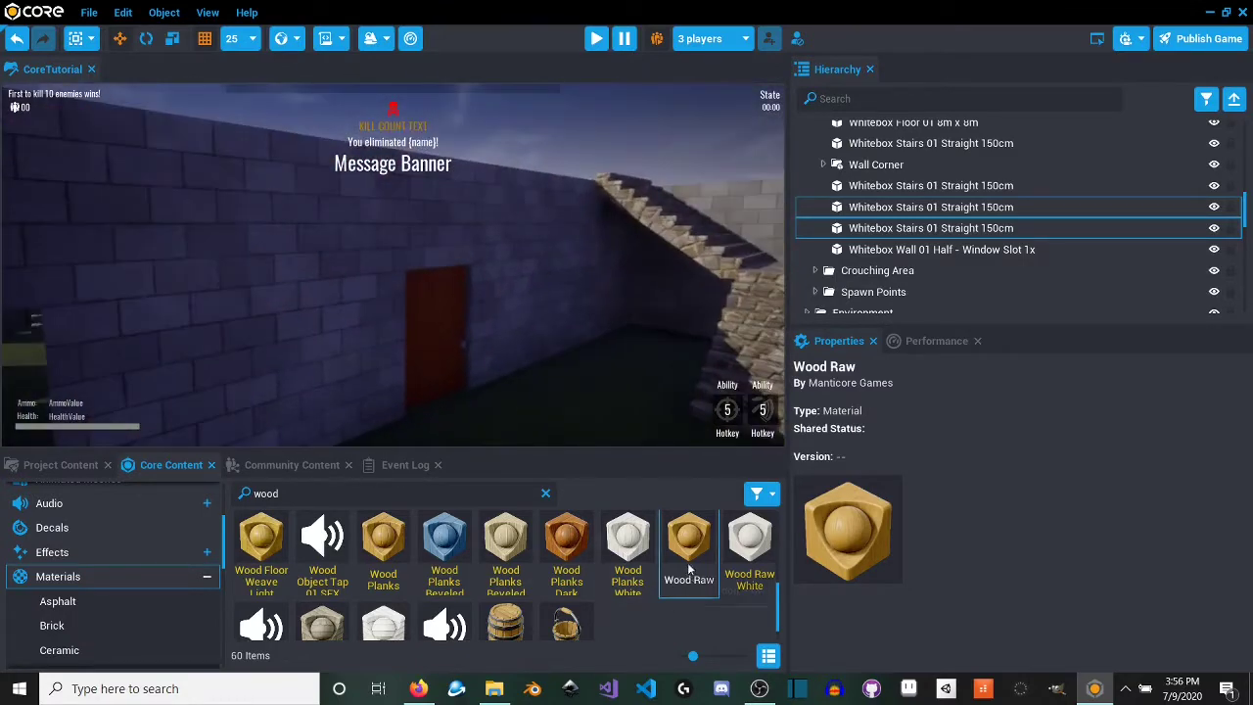
drag(688, 569, 439, 317)
right_drag(438, 317, 703, 391)
drag(679, 558, 533, 328)
mouse_move(533, 328)
right_down()
mouse_move(530, 394)
mouse_move(1044, 400)
right_up()
Step: Apply Wood Planks Dark to the next door, compare it with Wood Planks White, and settle on Wood Planks Dark
mouse_move(427, 364)
right_down()
mouse_move(439, 365)
mouse_move(267, 391)
mouse_move(293, 392)
right_up()
drag(566, 543, 558, 348)
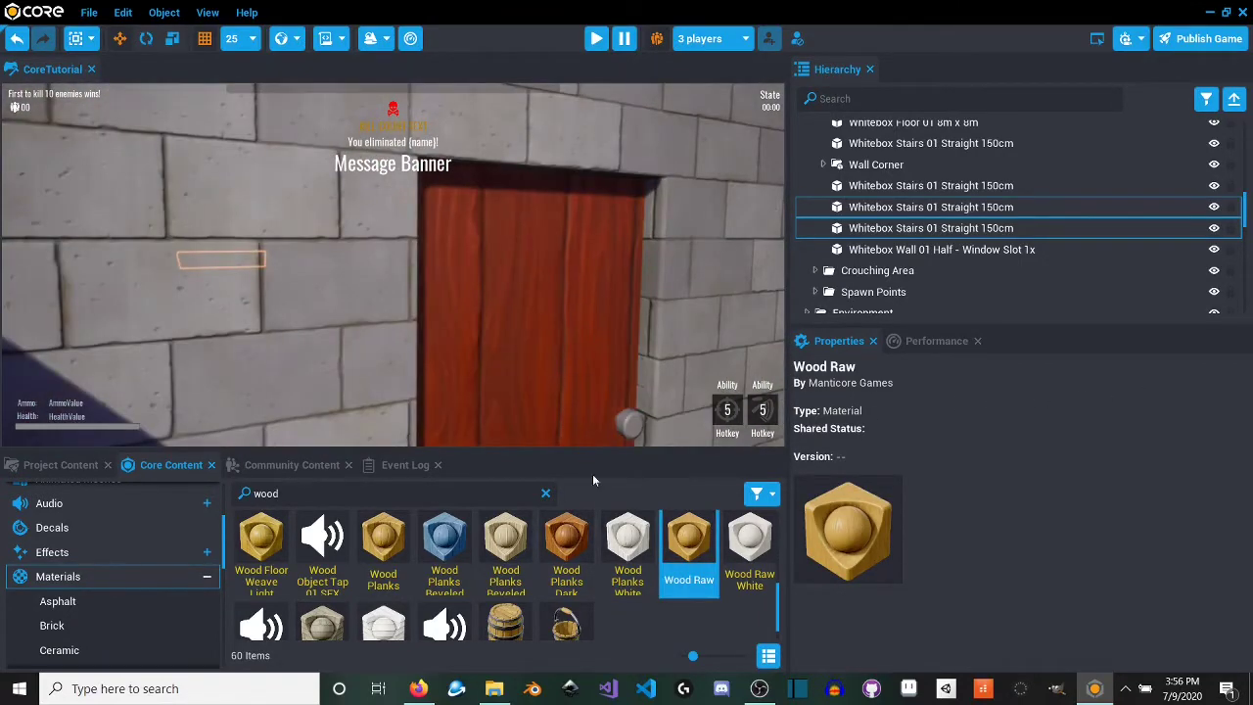
drag(628, 543, 540, 354)
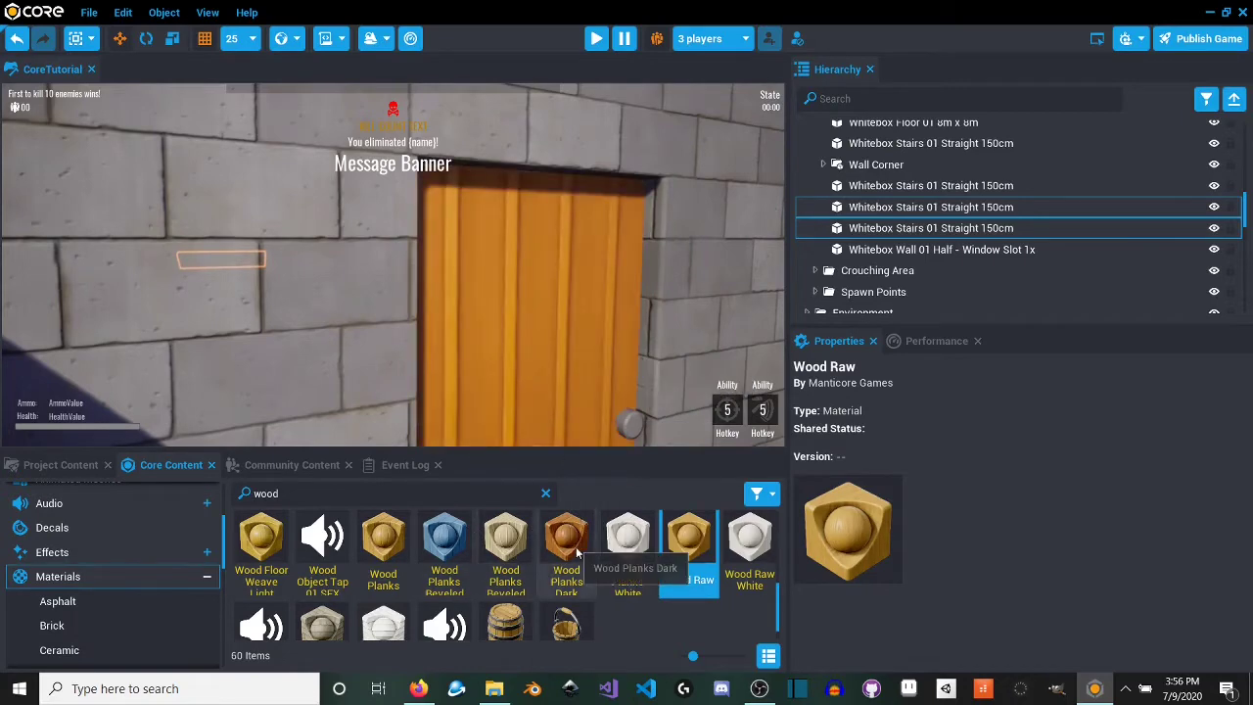
drag(578, 553, 580, 212)
Step: Apply Wood Planks Dark to the remaining plain orange doors inside the walled rooms
right_drag(580, 212, 969, 325)
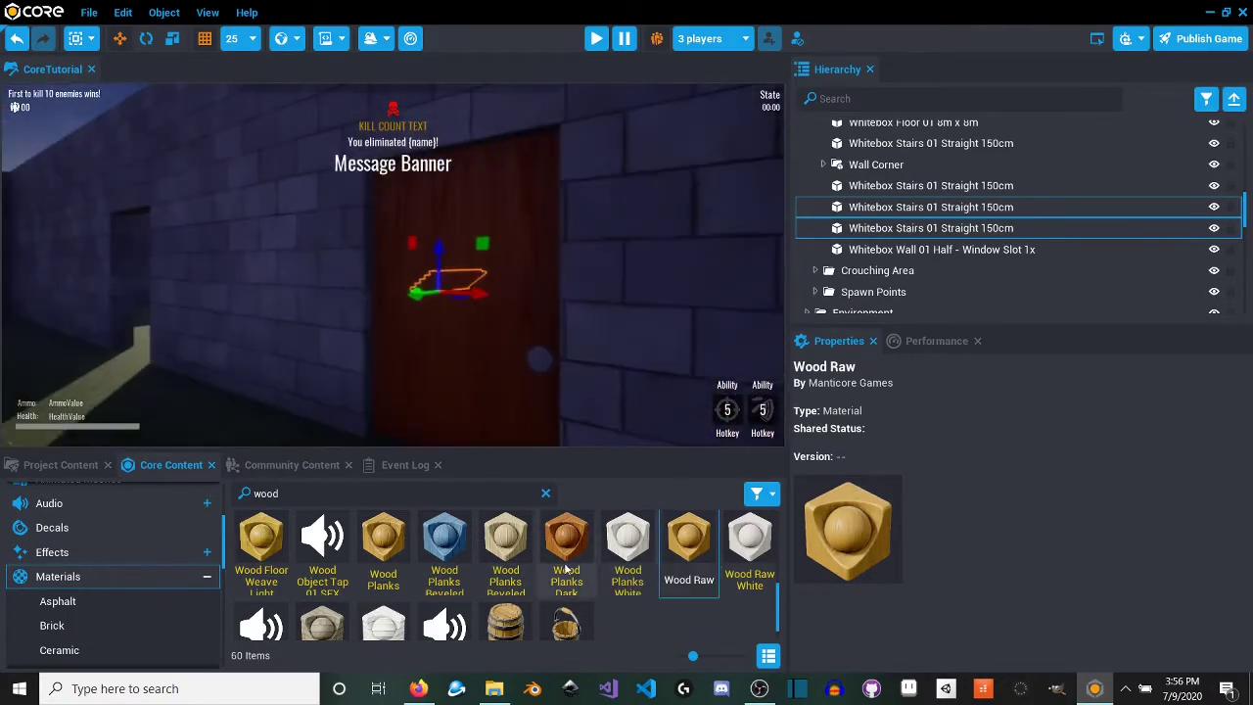
right_drag(542, 326, 387, 396)
right_drag(578, 421, 191, 333)
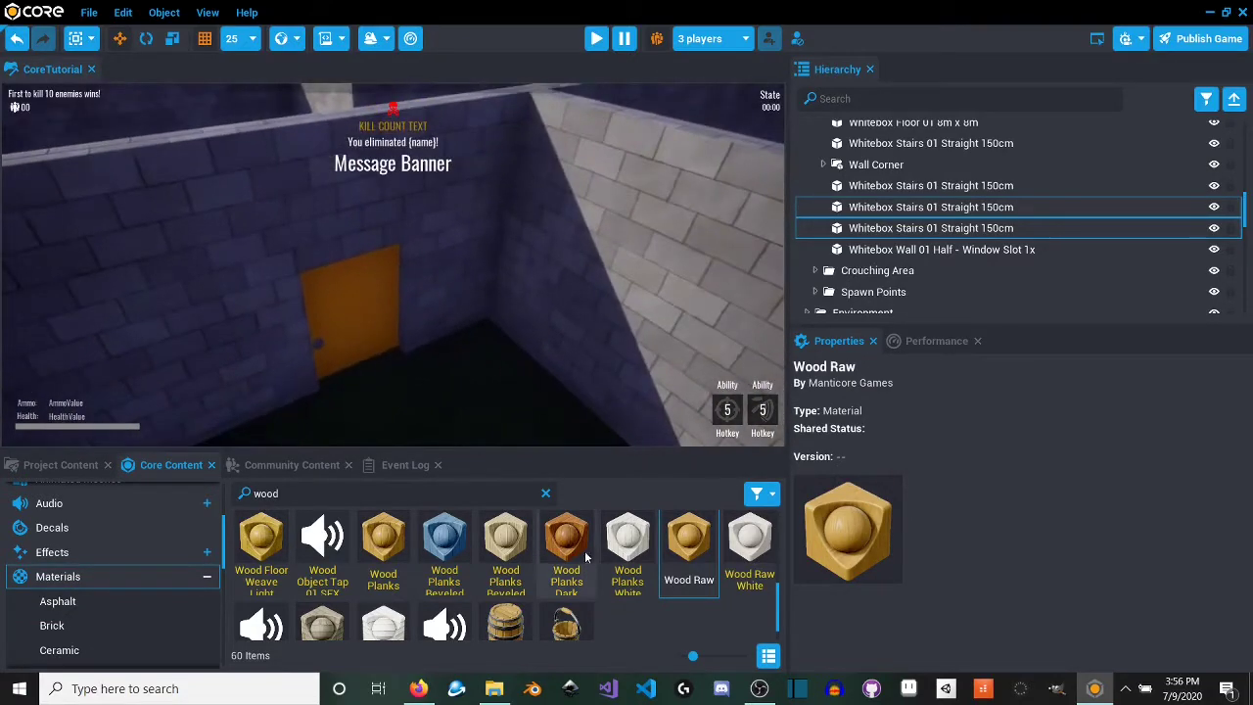
drag(566, 538, 407, 336)
right_drag(407, 336, 577, 391)
drag(571, 551, 423, 242)
right_drag(423, 242, 378, 248)
Step: Try moving a straight Whitebox Wall 01 of Base 2 along its length, and undo the move
click(366, 297)
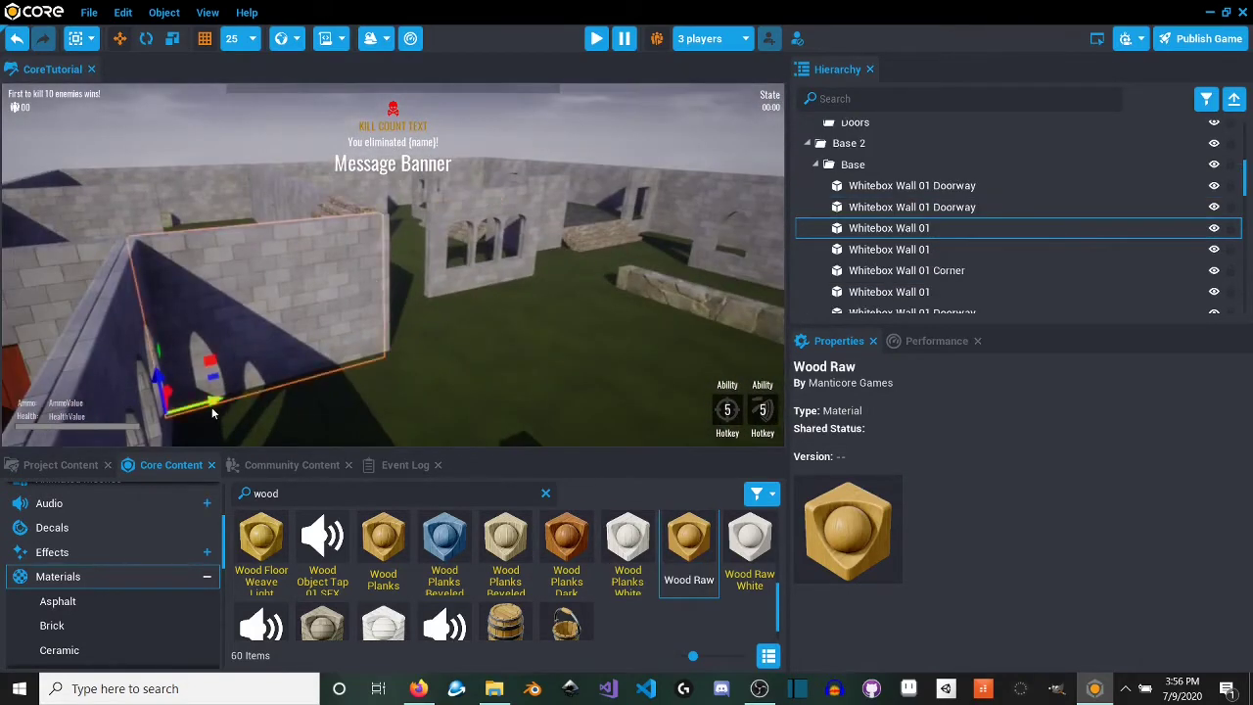
drag(212, 403, 339, 365)
key(ctrl+z)
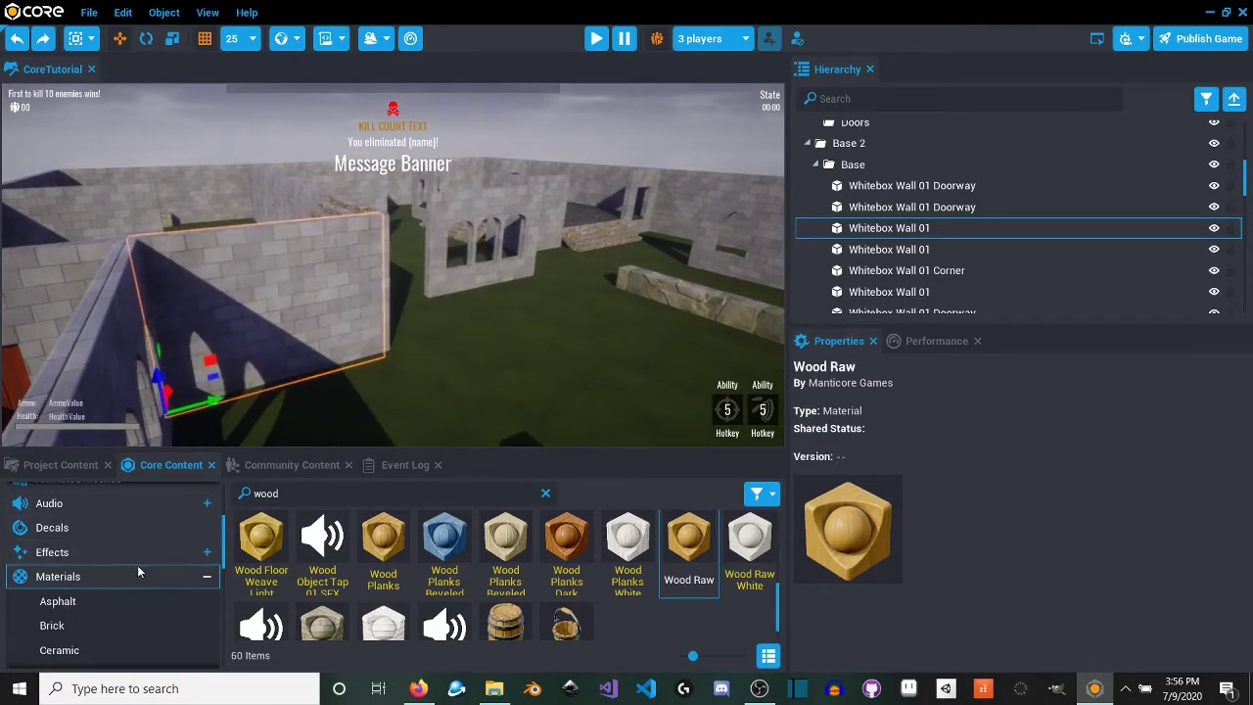
Step: Browse the Core Content categories down to the Game Objects section
scroll(137, 565, down, 12)
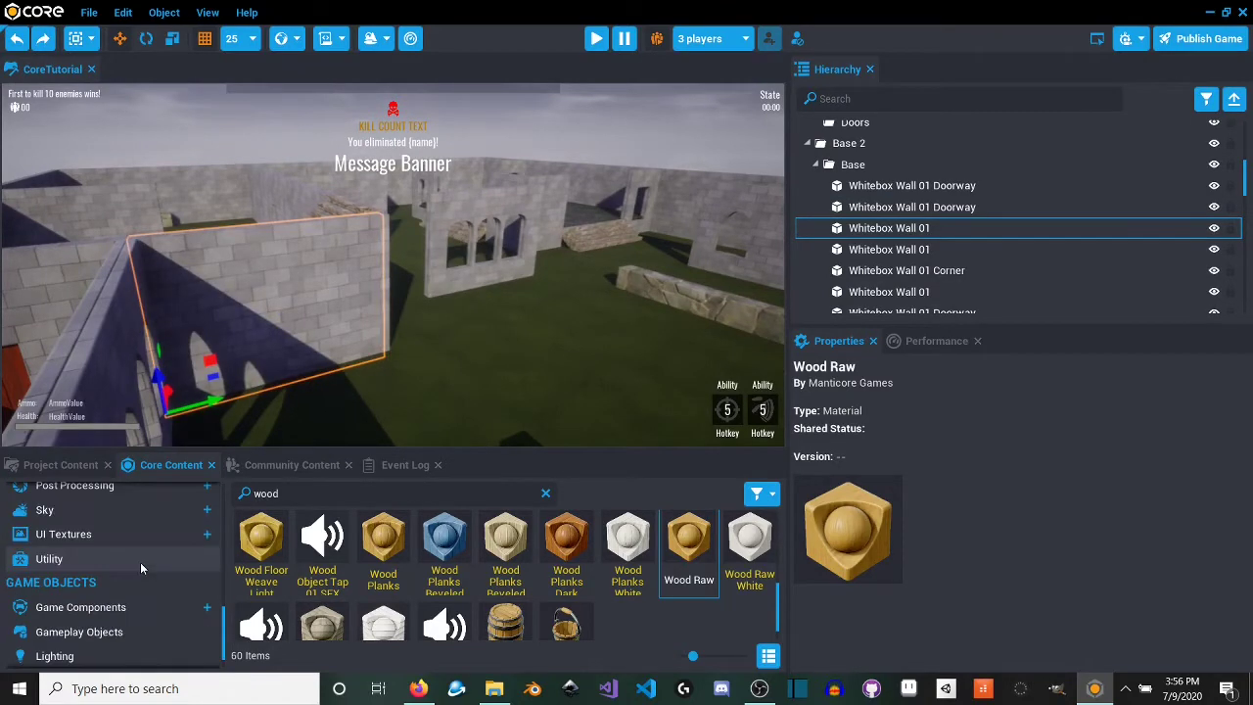
scroll(121, 554, down, 2)
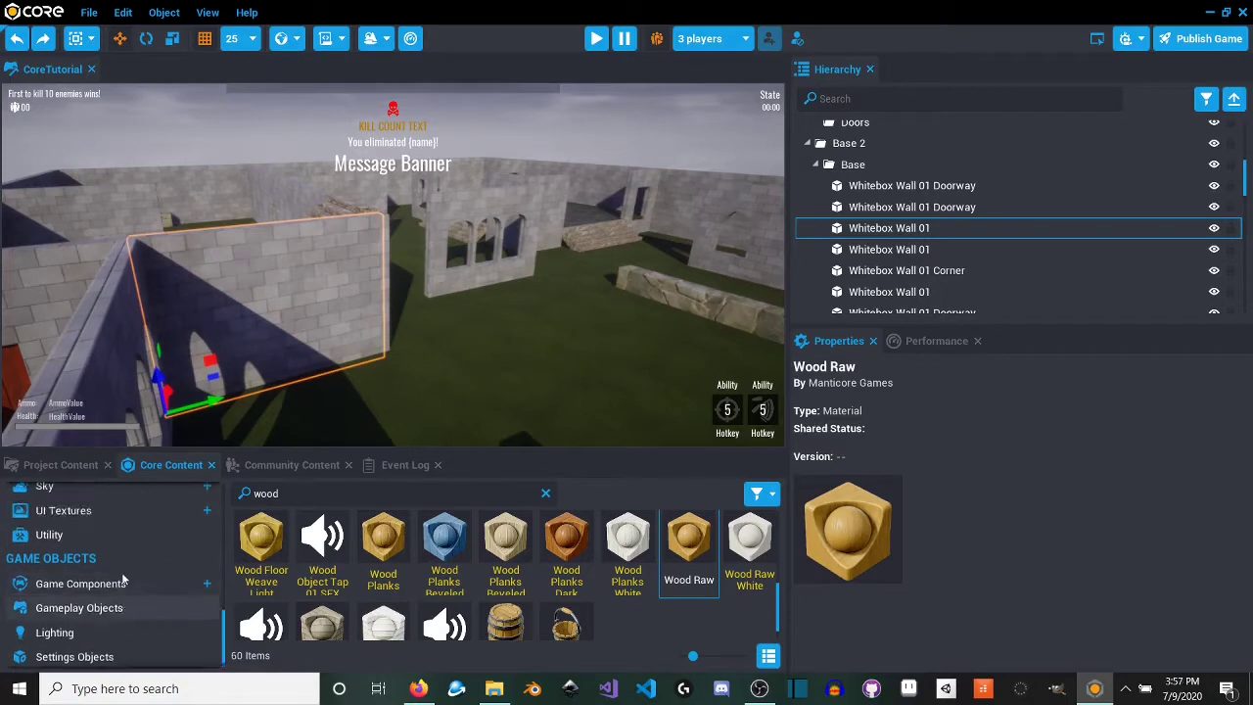
Step: Browse the core 3D object tilesets, including Generic and Fantasy, and list the Fantasy Castle pieces
scroll(123, 580, up, 15)
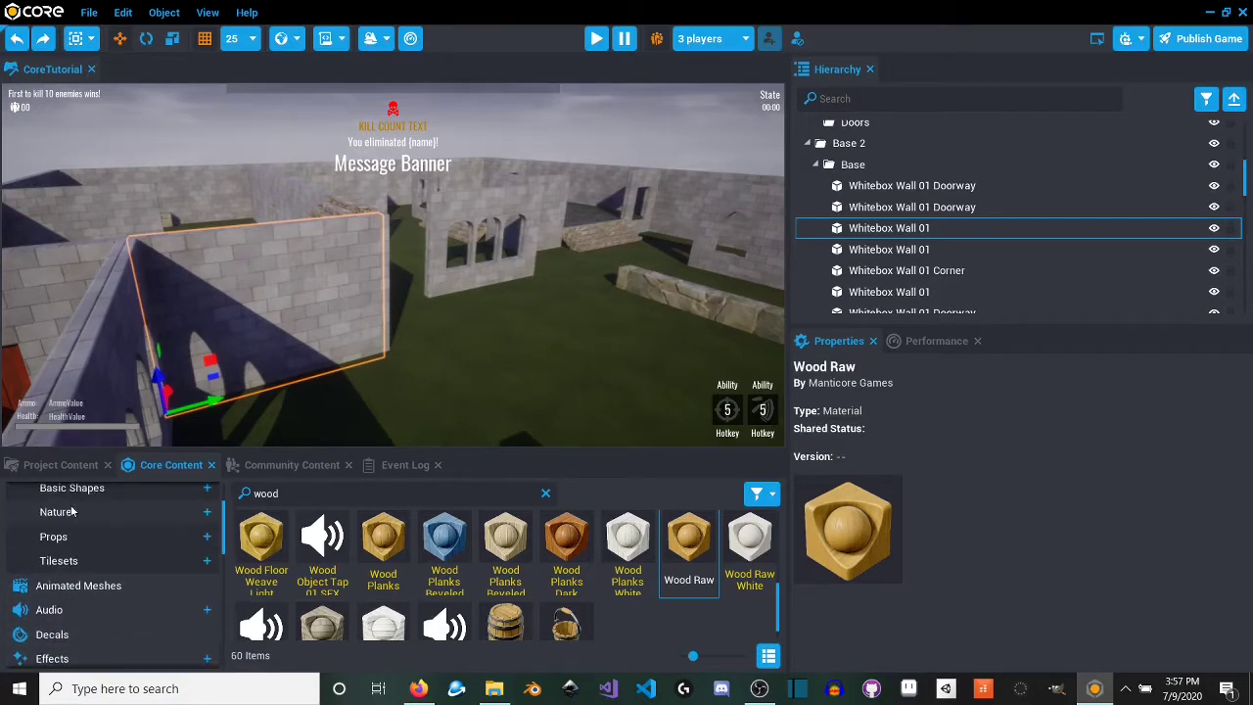
scroll(73, 529, up, 2)
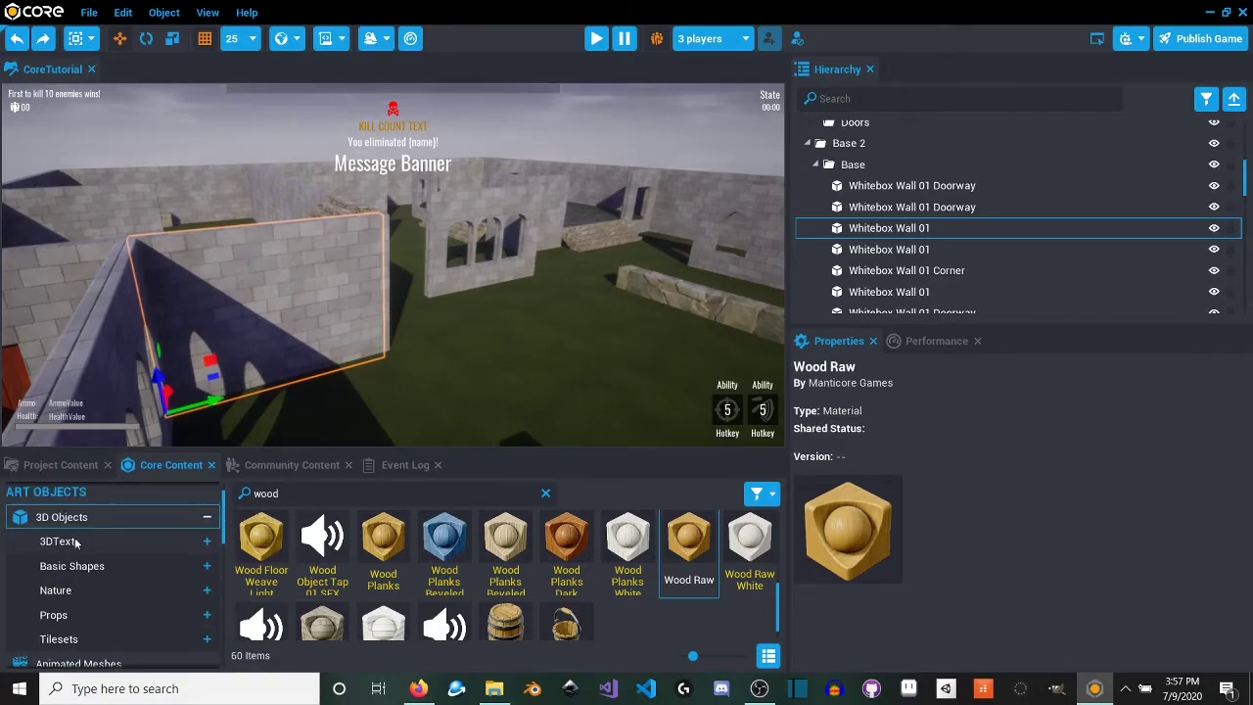
click(93, 641)
scroll(381, 561, down, 10)
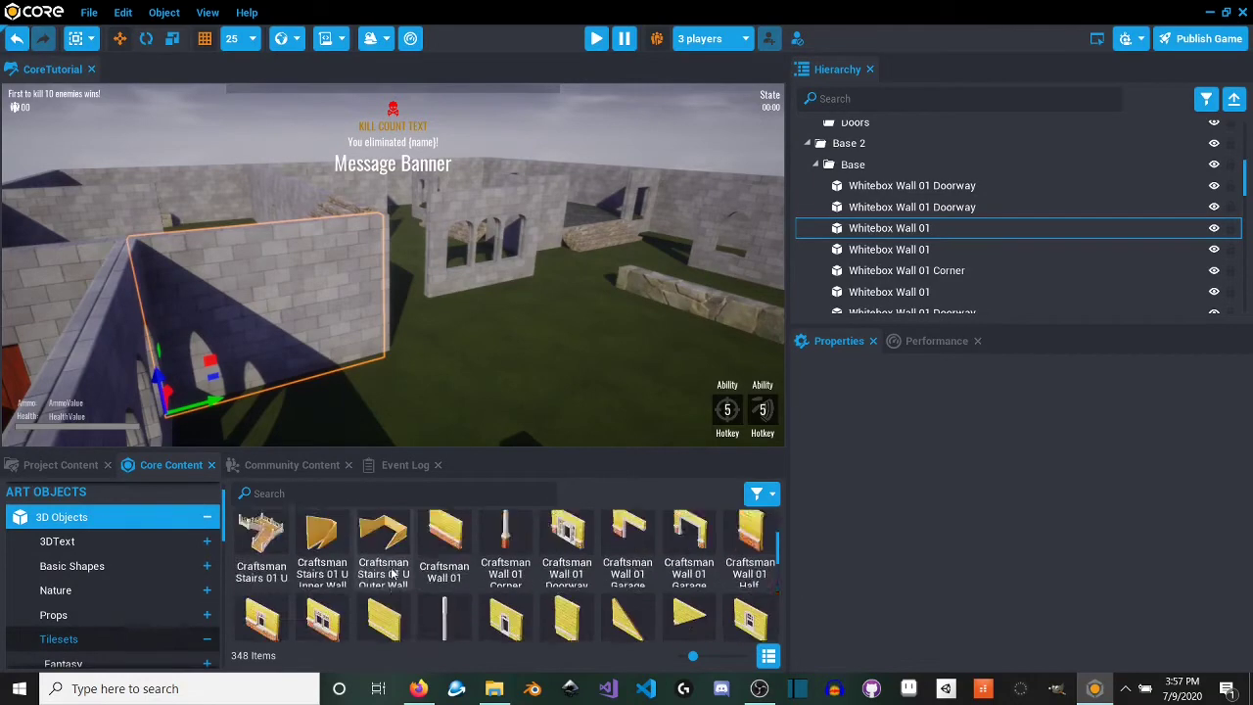
scroll(393, 574, down, 8)
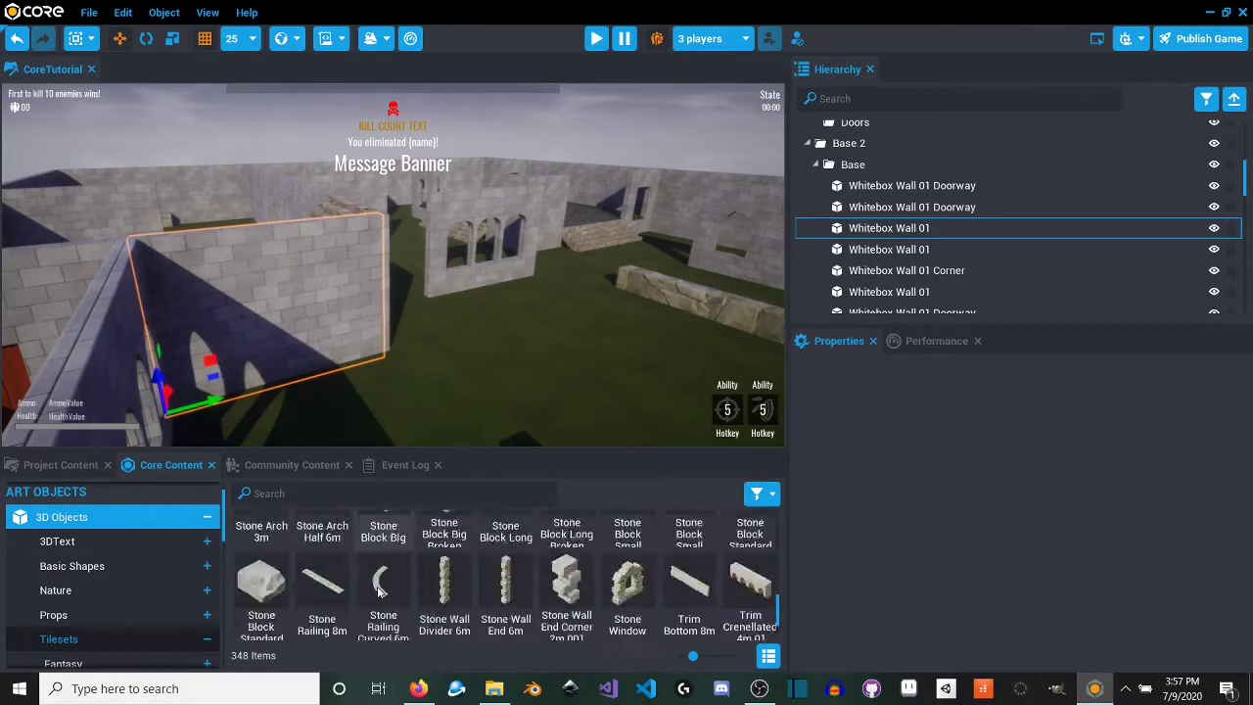
scroll(161, 615, down, 3)
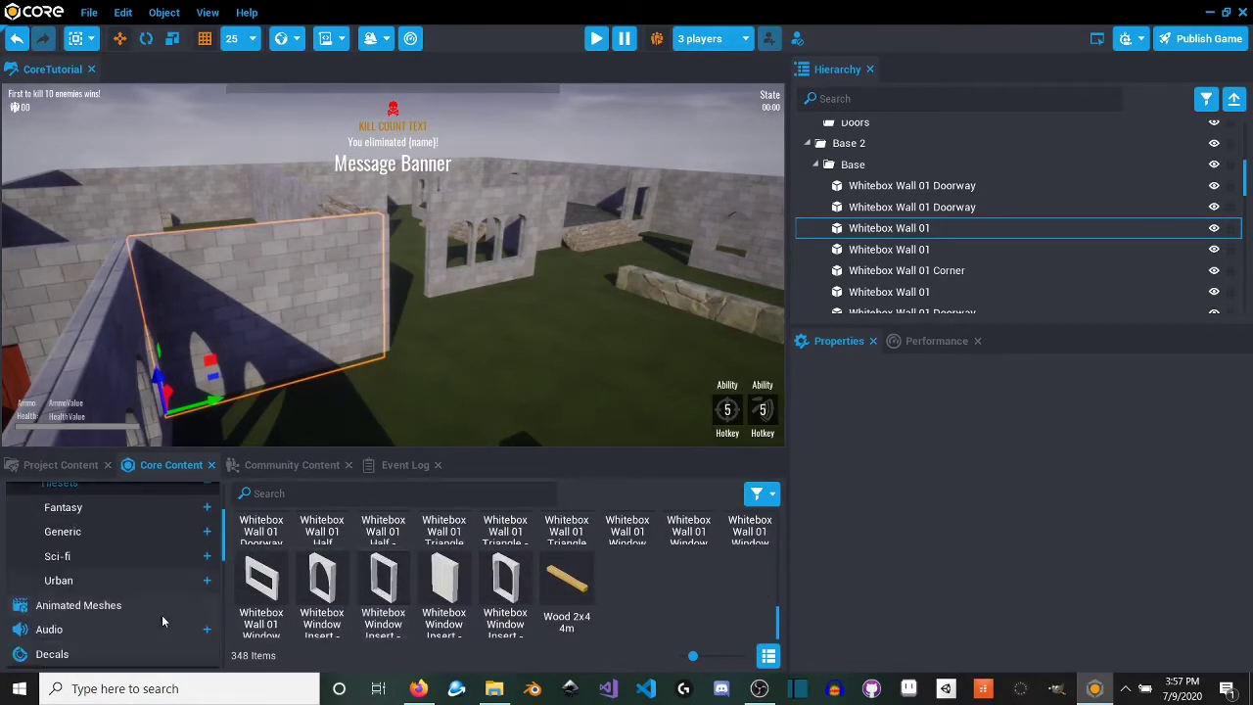
click(84, 533)
click(84, 508)
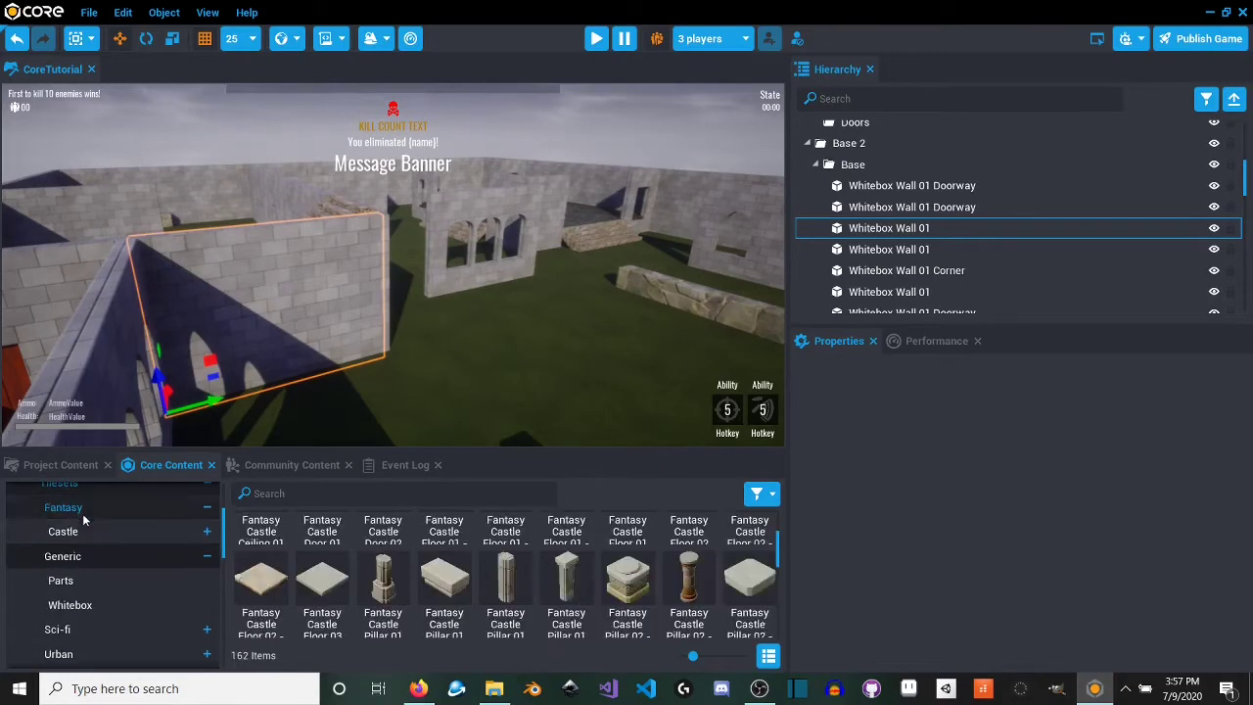
scroll(99, 527, up, 2)
click(207, 496)
Step: Place a Fantasy Castle Pillar 02 - Mid on the grass inside the arena and shift it into open ground
right_drag(416, 311, 600, 418)
drag(692, 591, 282, 124)
right_drag(405, 260, 470, 333)
right_drag(330, 362, 411, 292)
drag(378, 285, 477, 286)
Step: Scale the castle pillar and adjust its position and height until its base rests on the ground
right_drag(479, 290, 813, 338)
key(r)
drag(371, 268, 449, 229)
key(w)
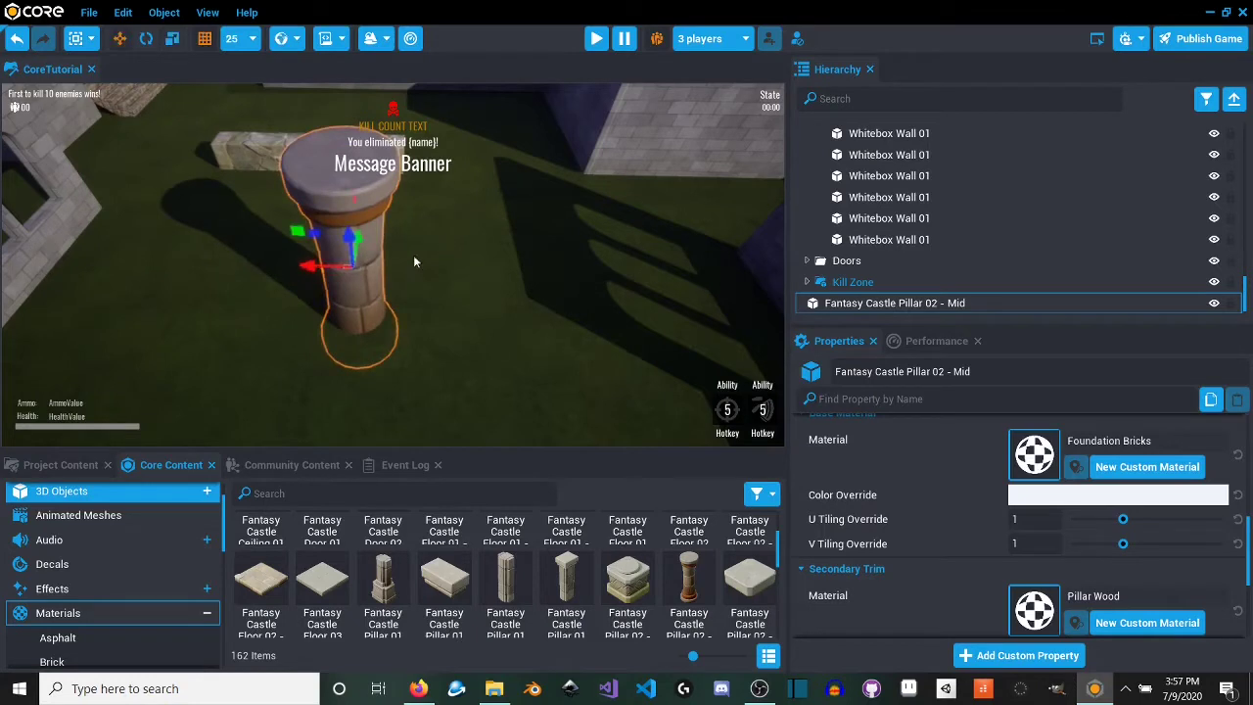
drag(360, 242, 396, 268)
key(e)
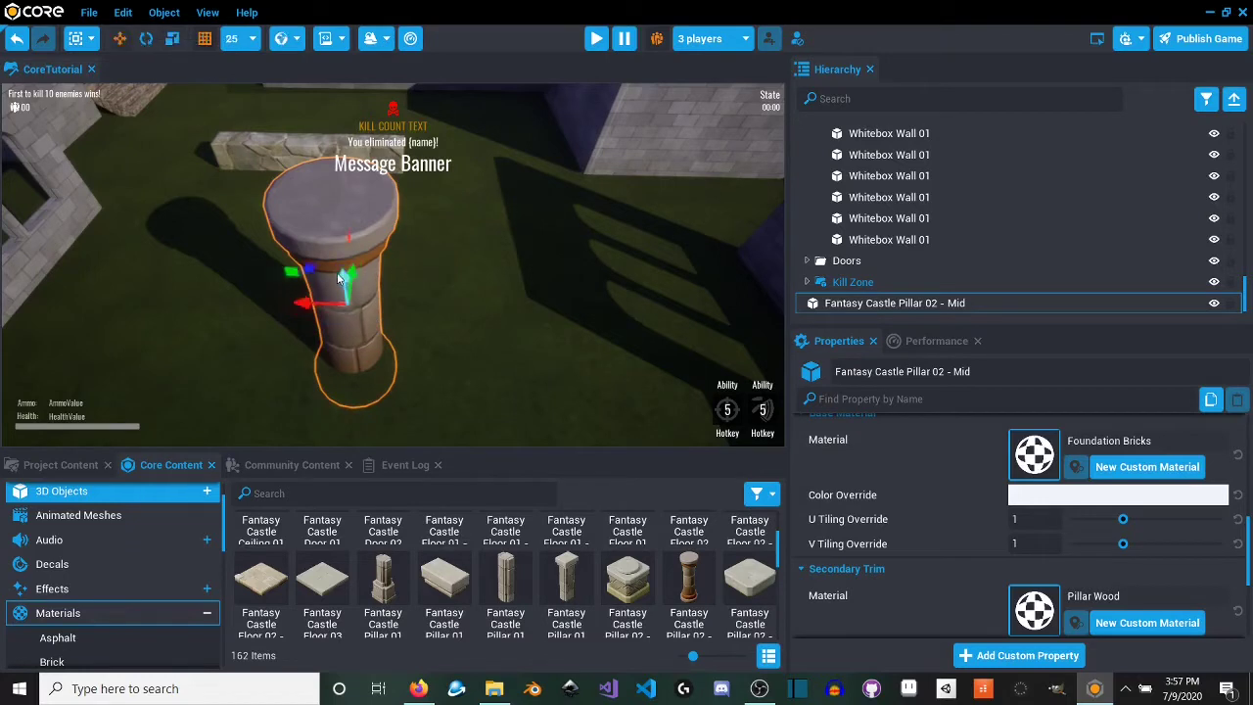
drag(339, 279, 332, 248)
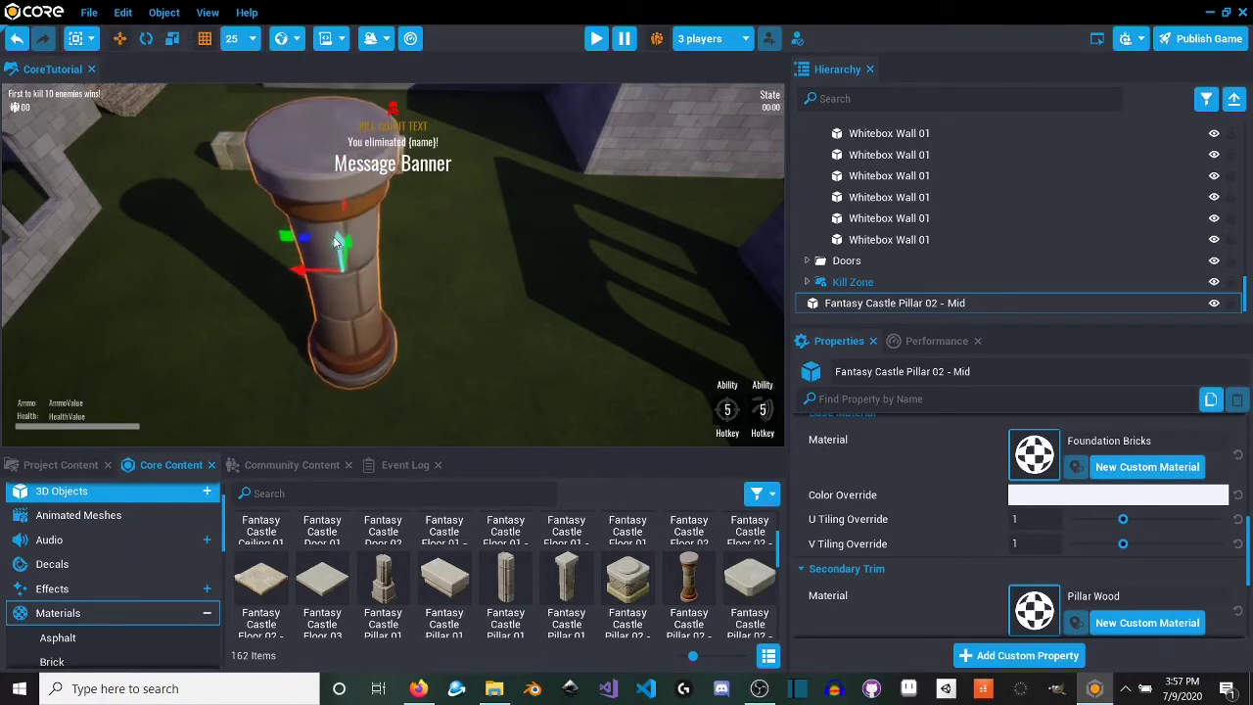
Step: Move the pillar across the lawn to the first corner spot between the two arched window walls
right_drag(423, 283, 197, 250)
key(r)
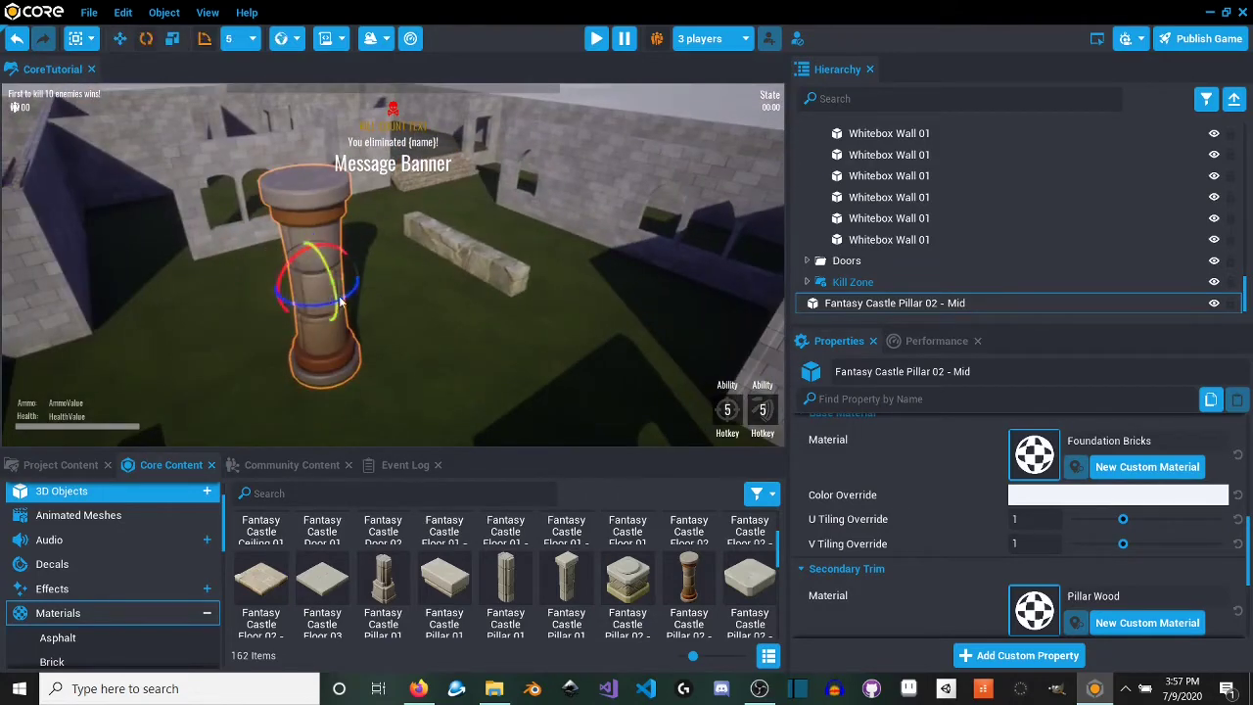
key(w)
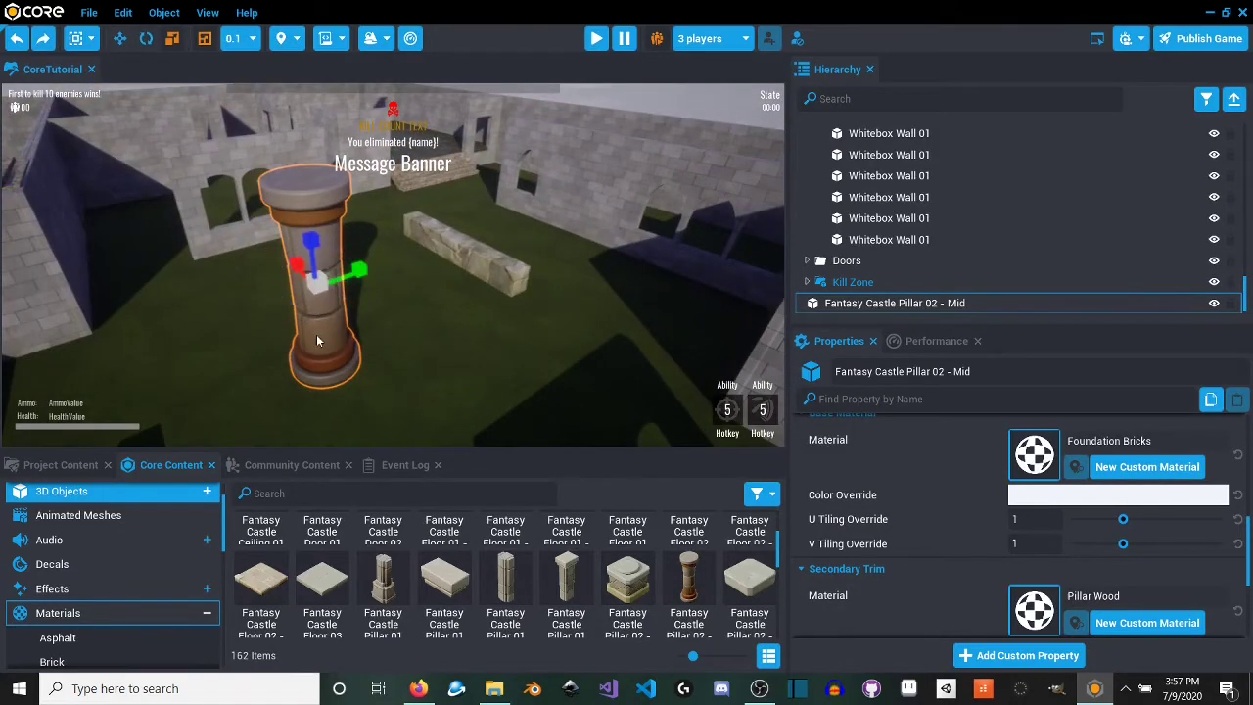
right_drag(316, 334, 466, 309)
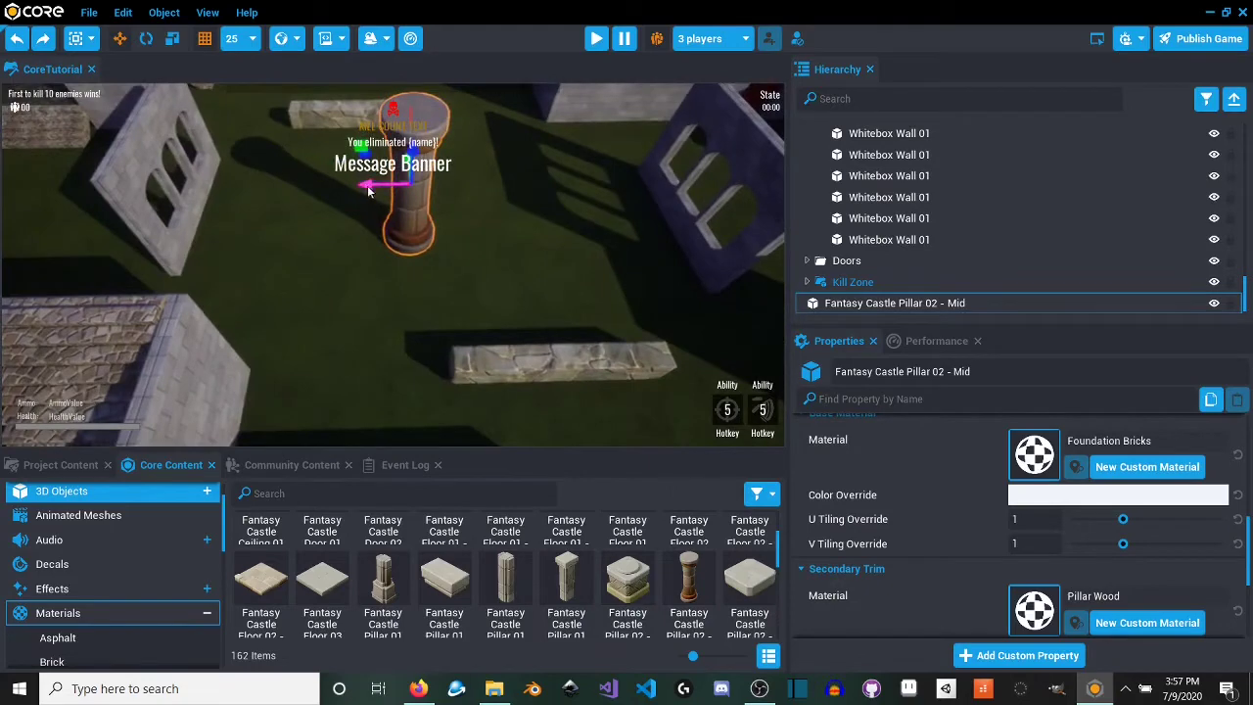
drag(367, 187, 402, 180)
right_drag(440, 206, 544, 272)
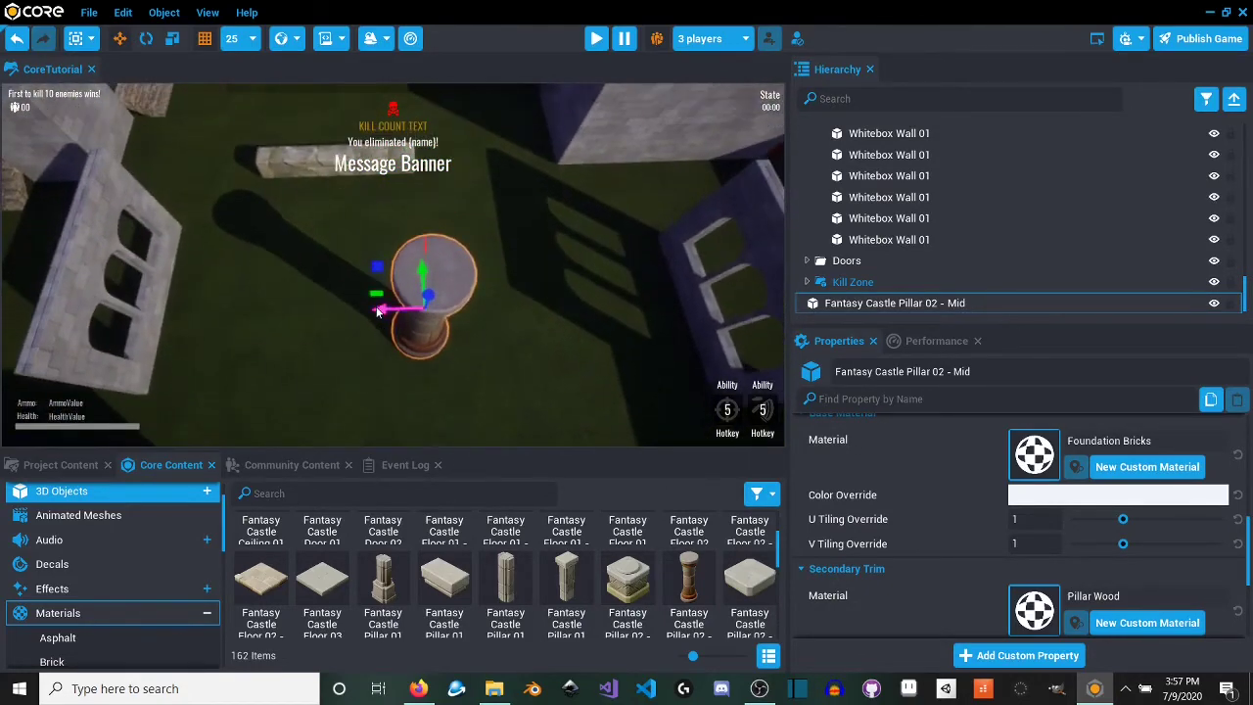
drag(378, 311, 300, 206)
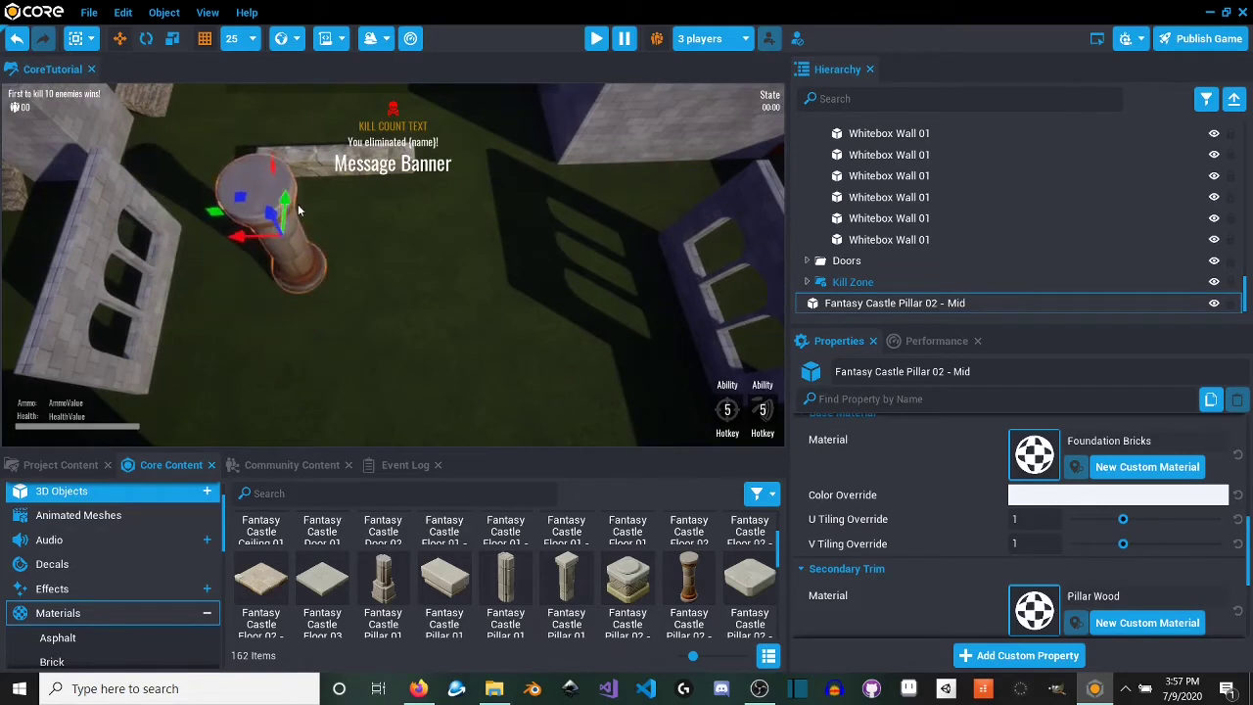
Step: Duplicate the pillar twice, placing one copy beside the original and the other across the lawn from it
drag(239, 238, 434, 238)
key(ctrl+w)
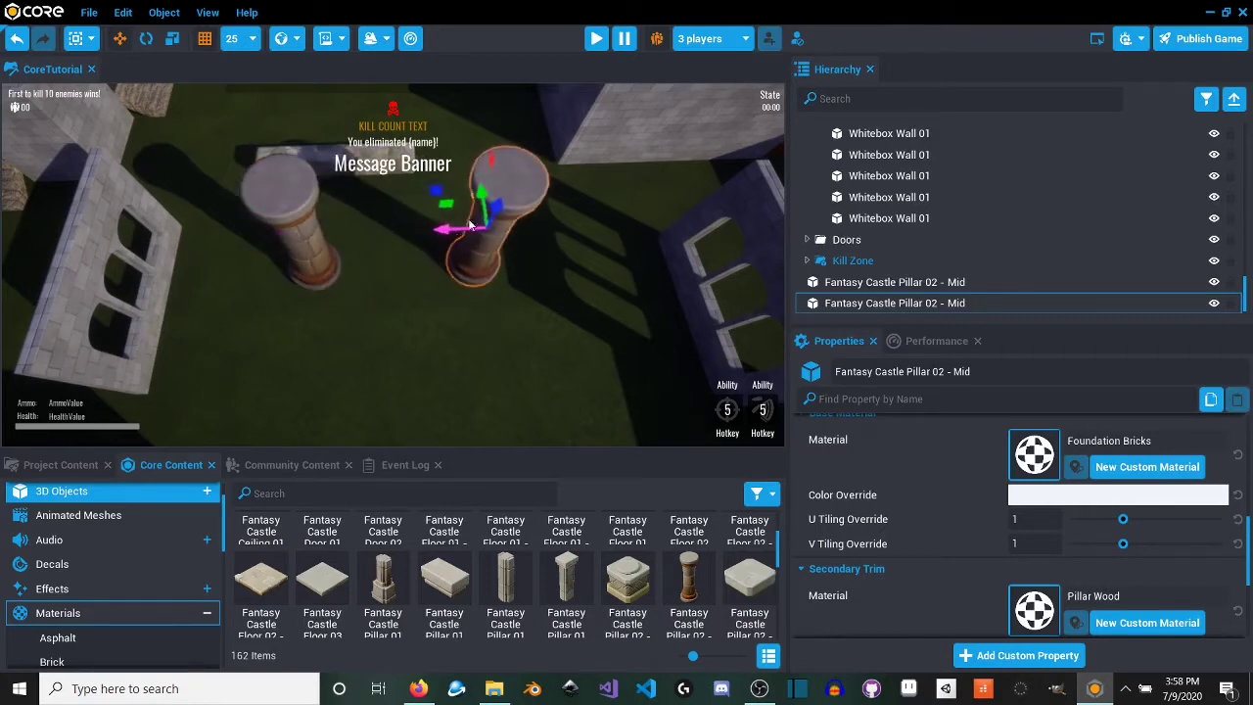
key(ctrl+w)
drag(333, 206, 277, 411)
scroll(368, 391, down, 3)
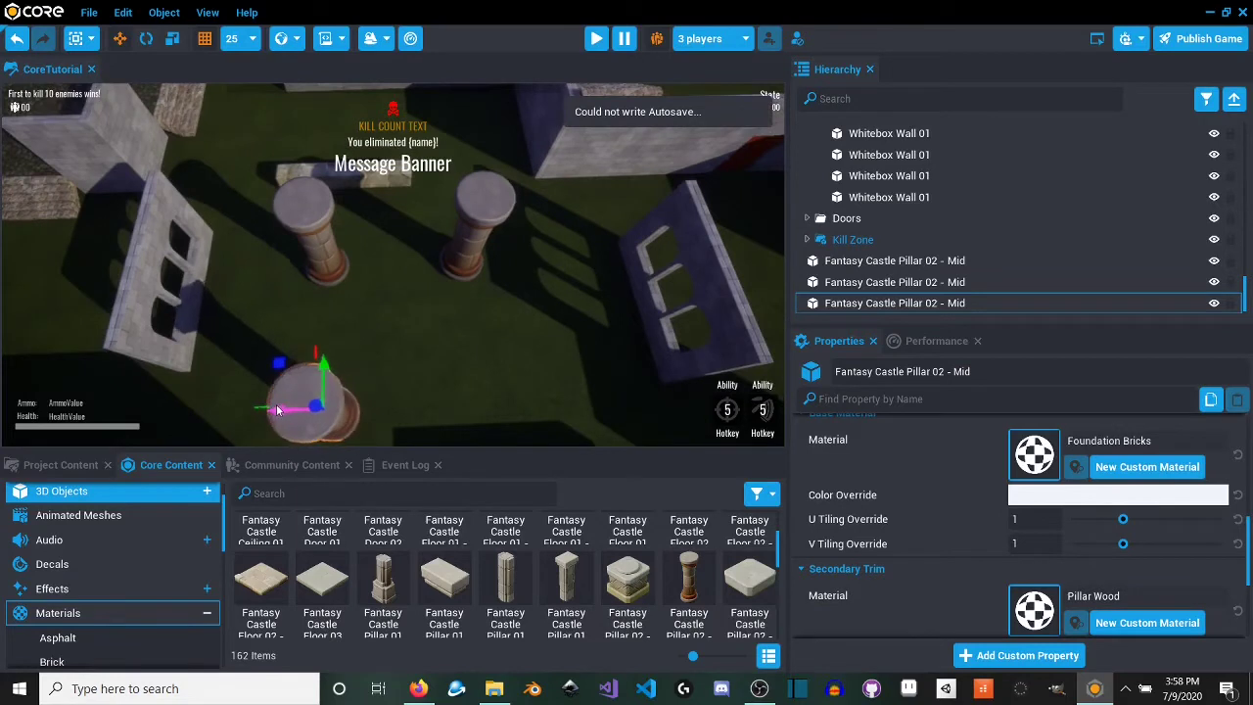
Step: Duplicate the pillar for the fourth corner of the rectangle and shift the copy using a snap size of 100
key(ctrl+w)
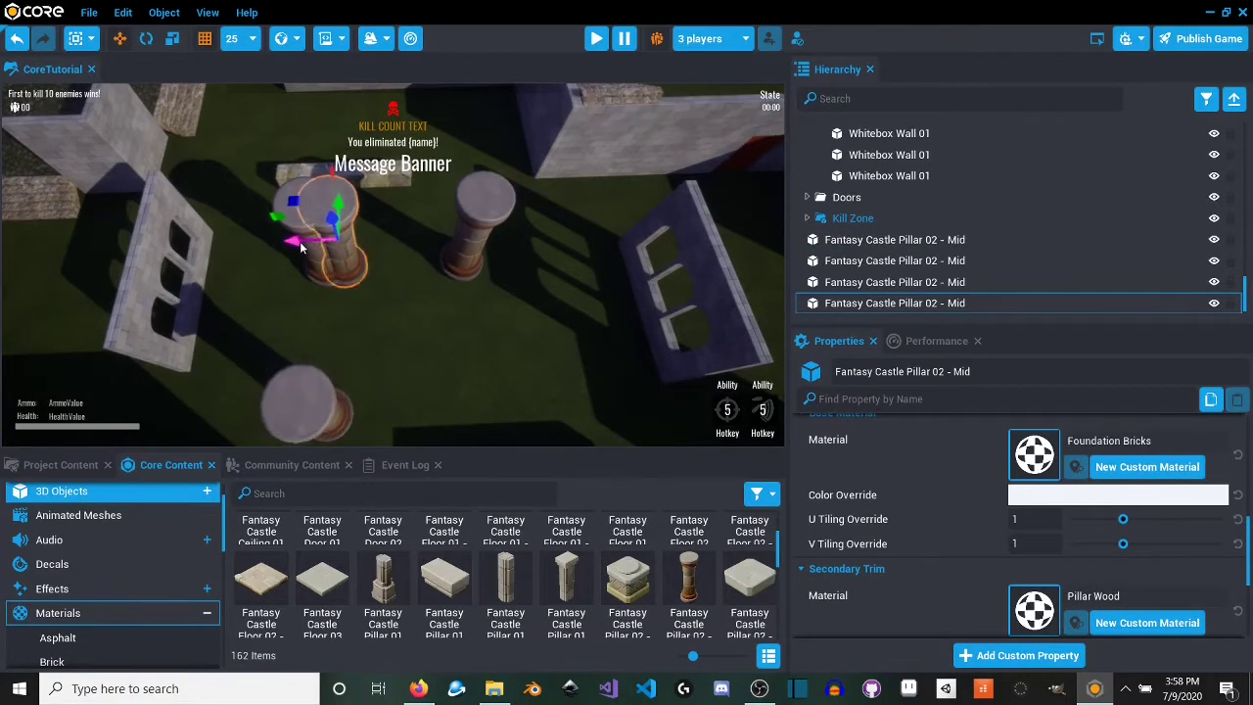
drag(301, 248, 501, 404)
click(238, 38)
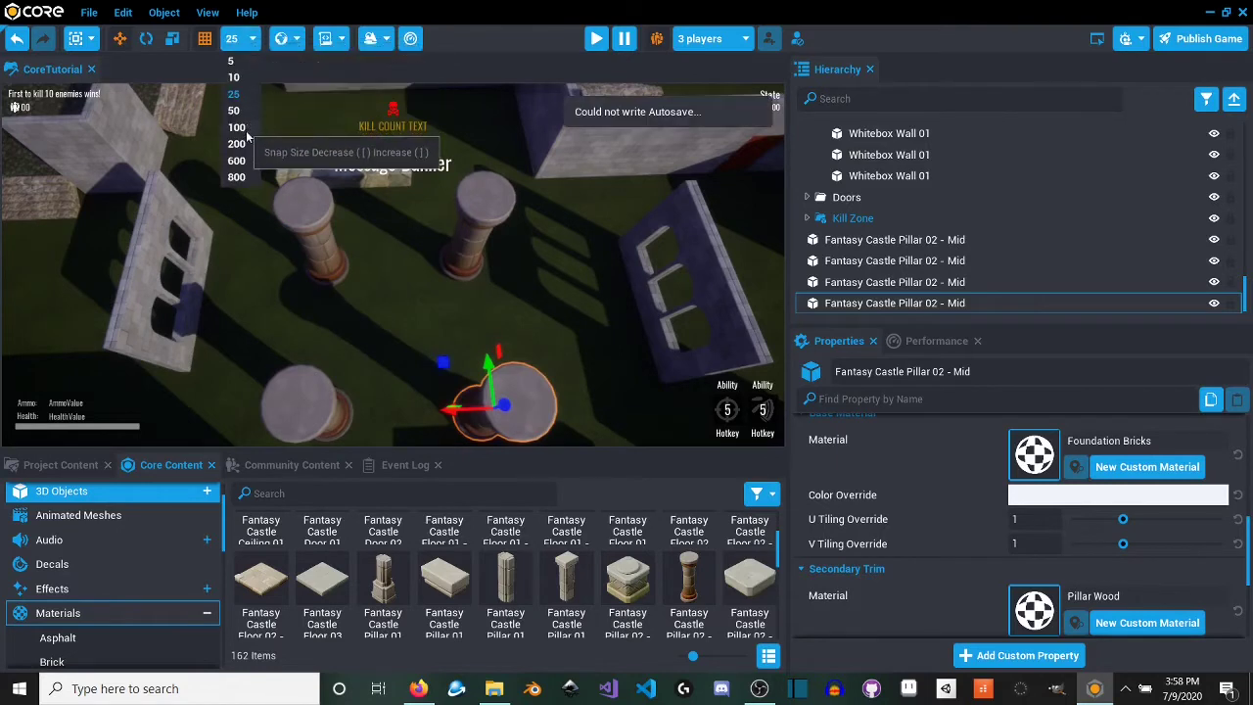
drag(463, 411, 362, 408)
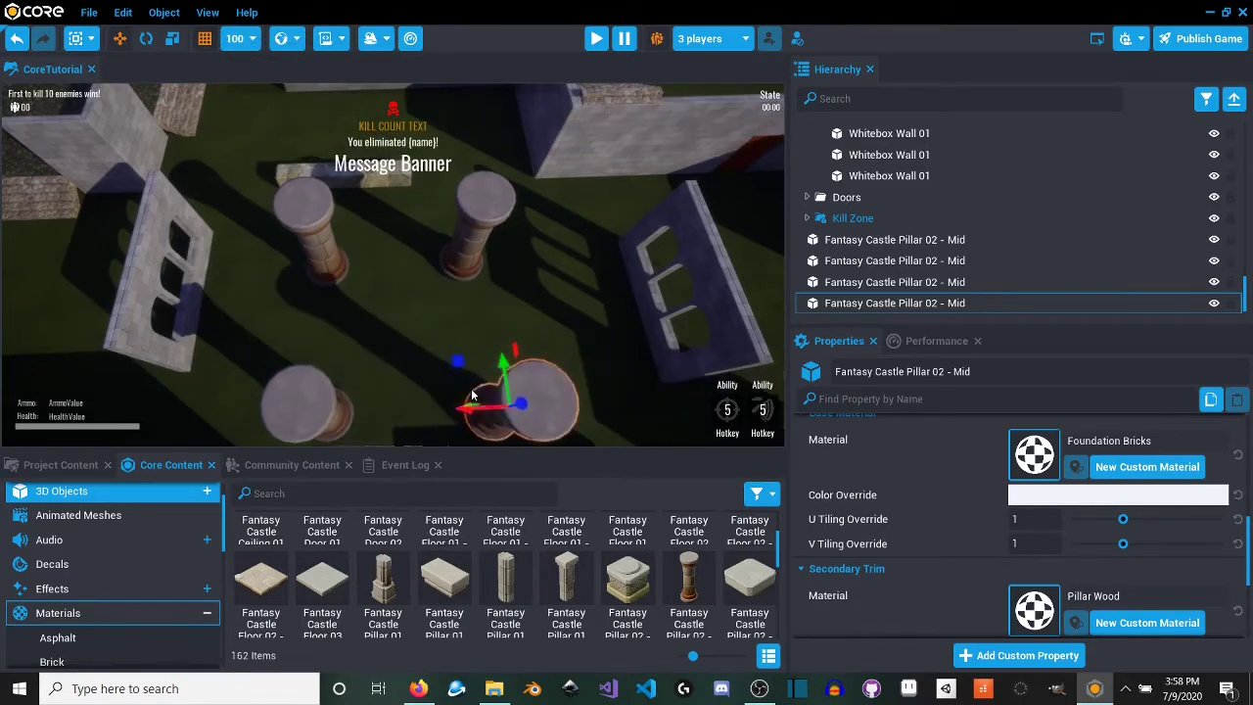
click(236, 176)
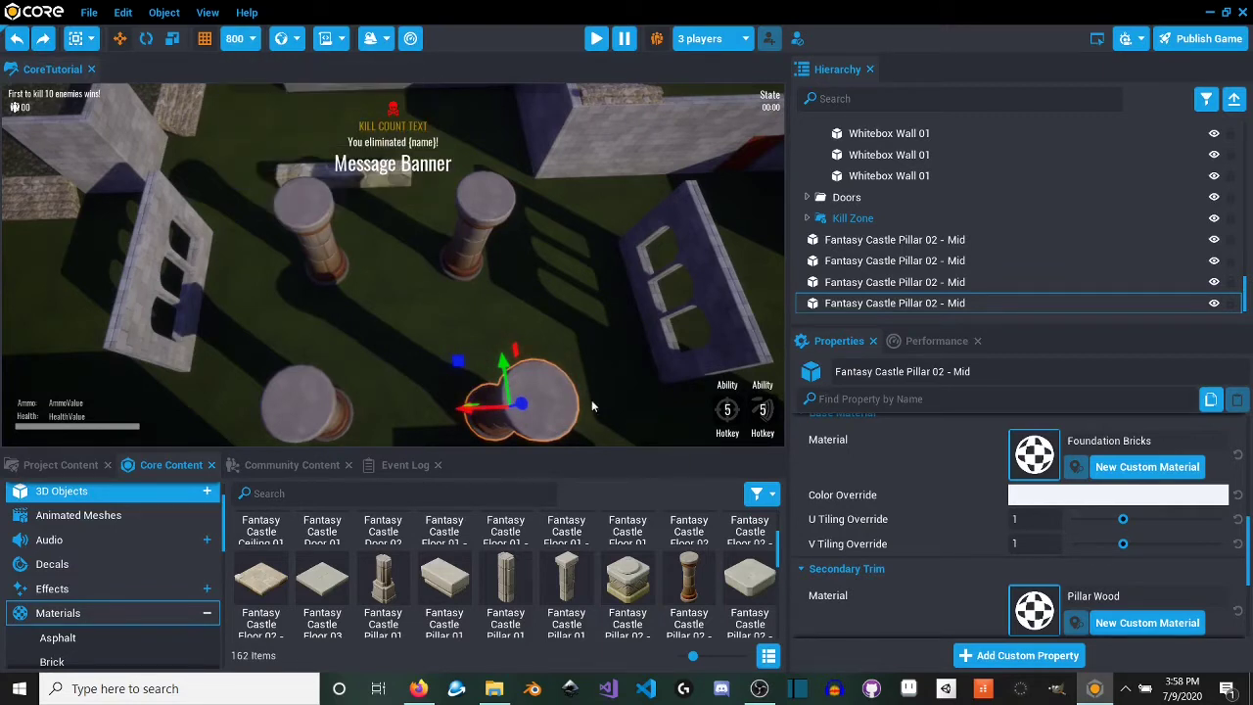
drag(470, 409, 439, 391)
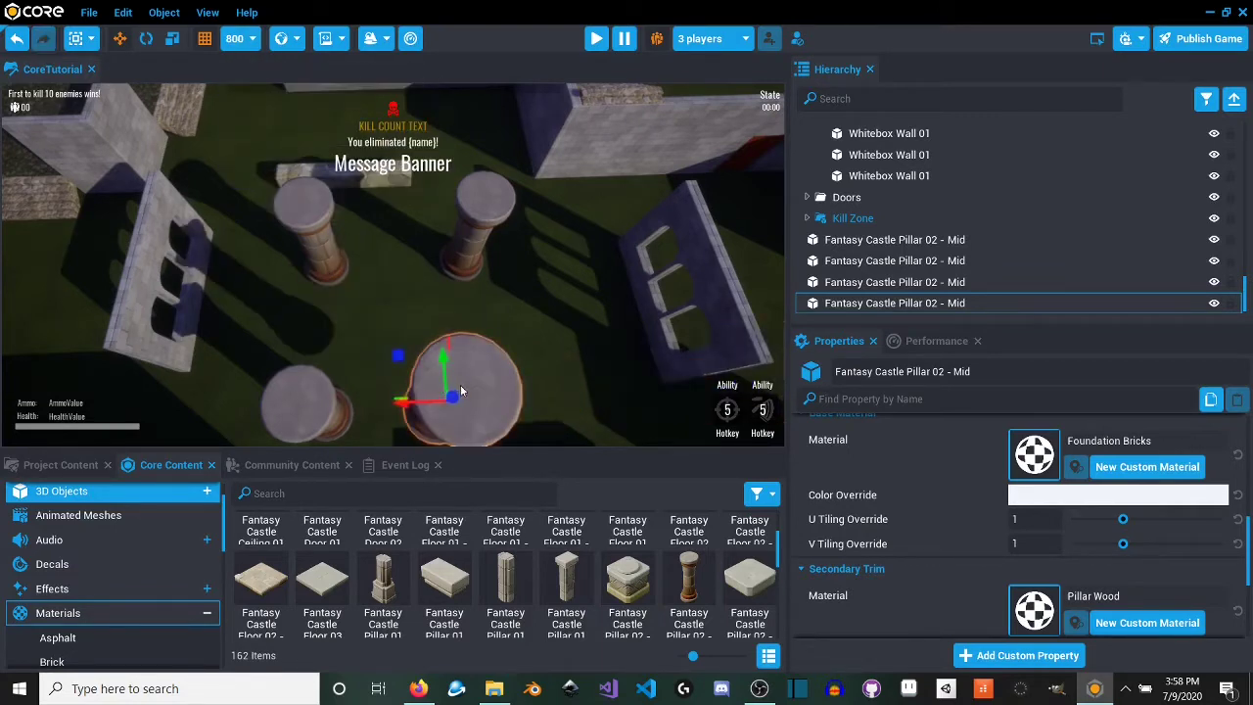
key(ctrl+z)
Step: Set the snap size to 50 and move the two nearer pillars together towards the far pair
click(247, 45)
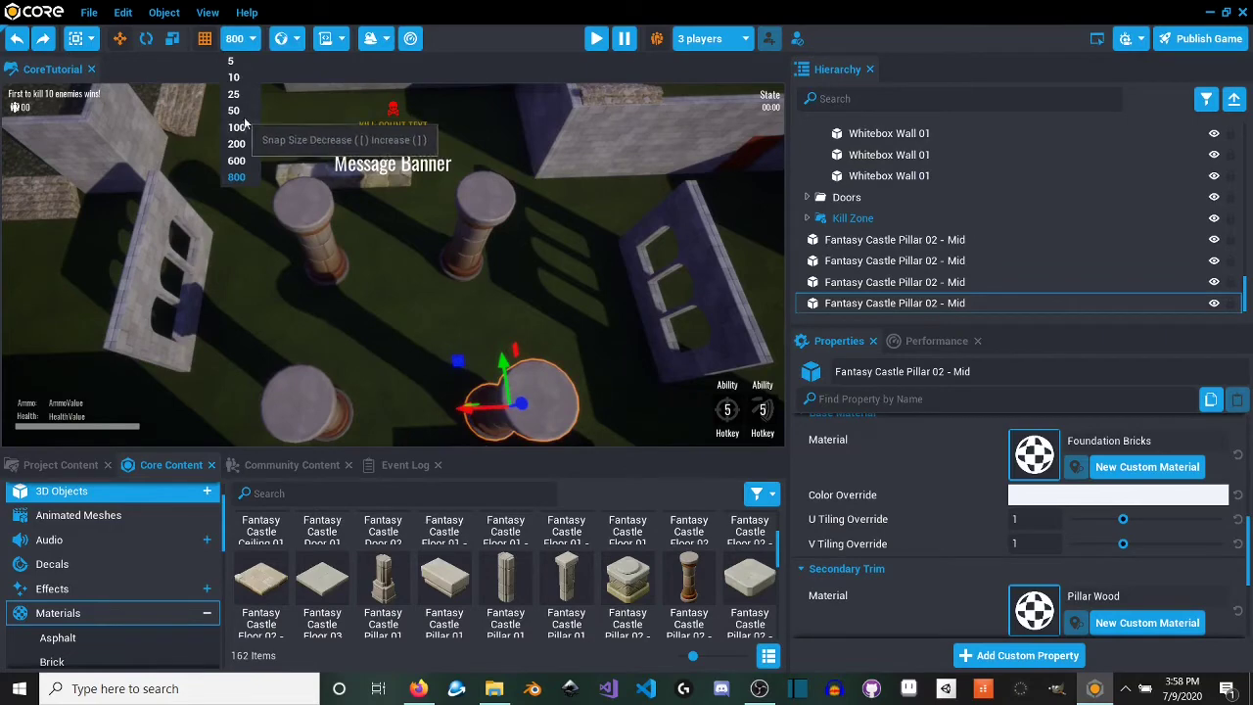
right_drag(437, 188, 490, 198)
click(249, 41)
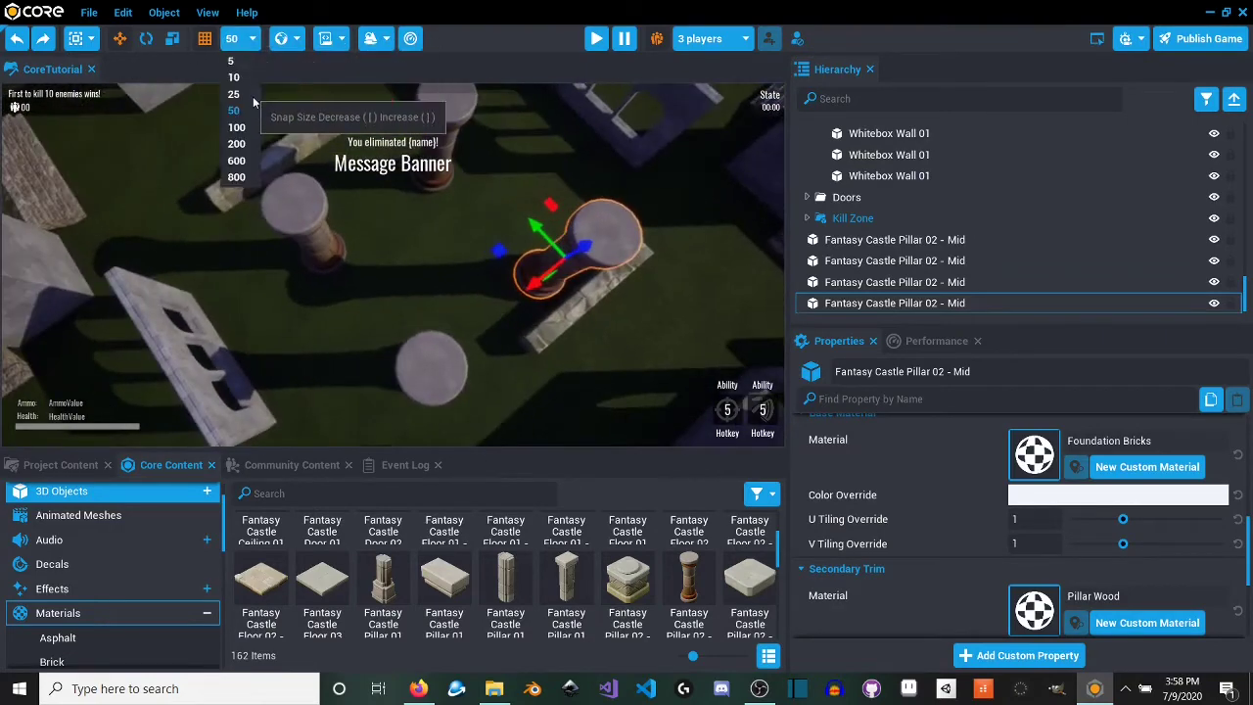
click(238, 113)
right_drag(384, 233, 218, 326)
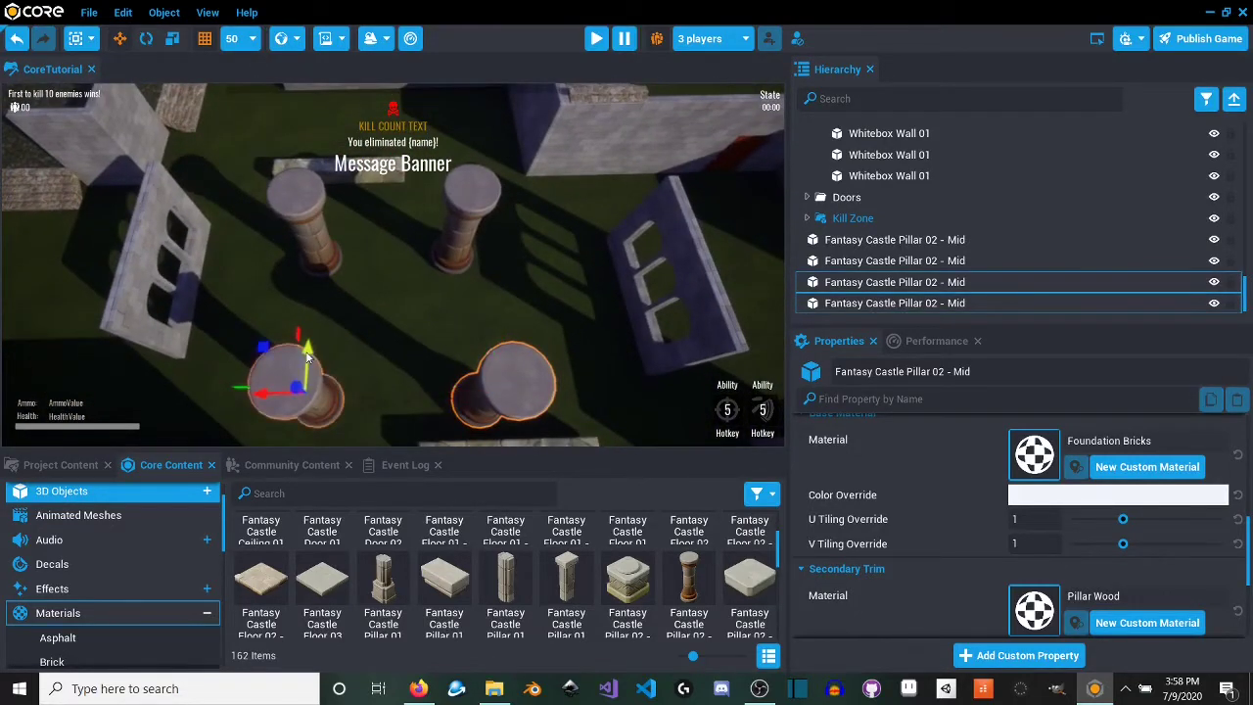
drag(306, 358, 309, 318)
right_drag(394, 247, 461, 252)
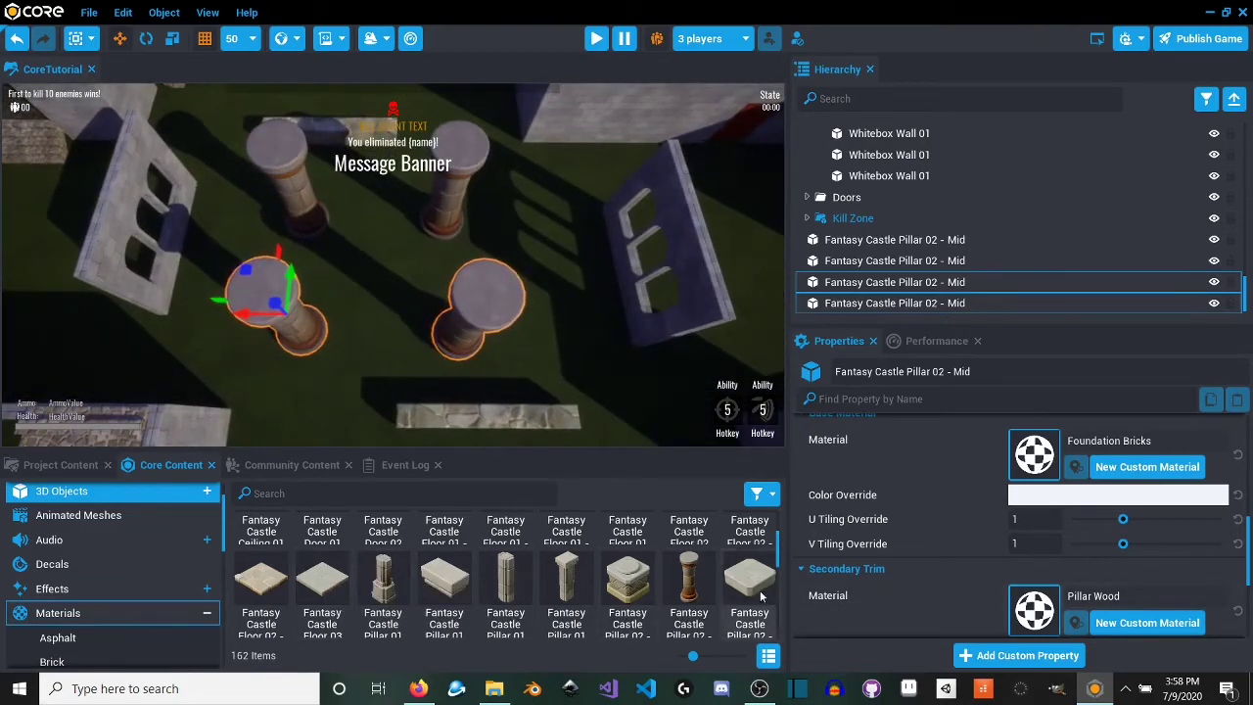
Step: Place a Fantasy Castle Floor 03 4m and fit it as a roof on top of the four pillars
drag(349, 591, 528, 246)
key(l)
key(g)
drag(368, 174, 478, 75)
key(e)
key(w)
Step: Search the community content for "torch"
right_drag(516, 192, 441, 108)
scroll(76, 596, down, 4)
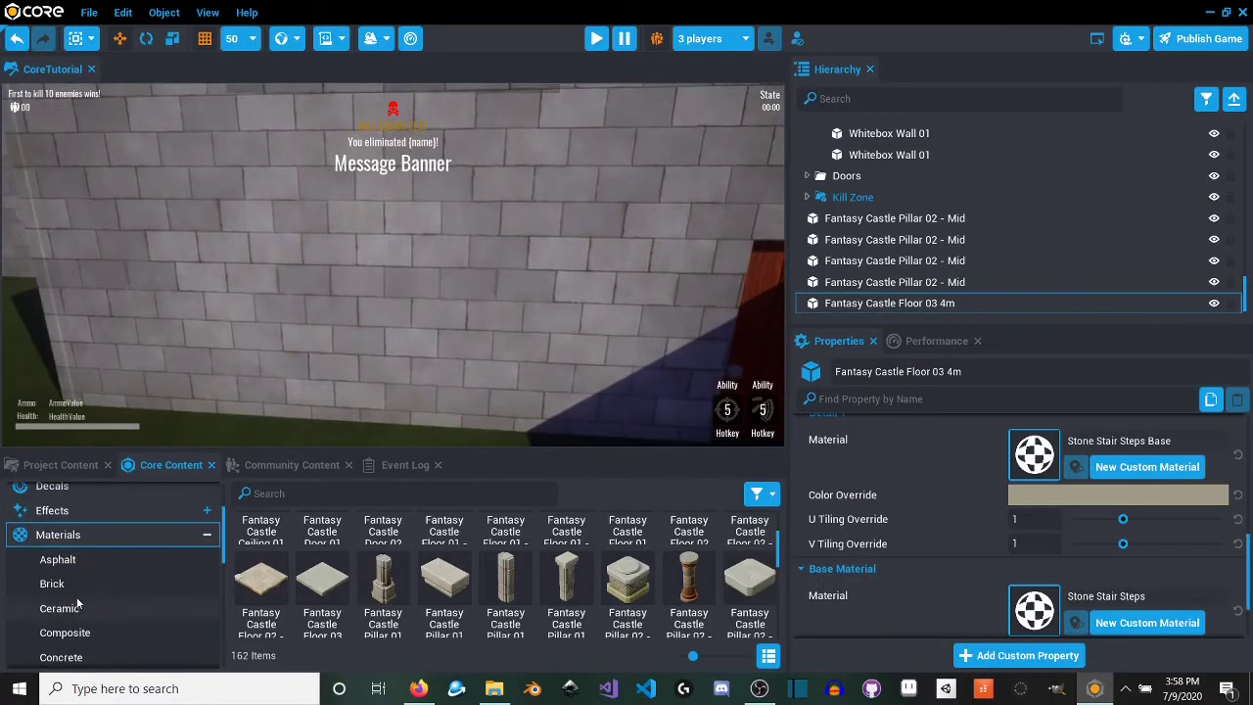
click(299, 467)
click(265, 502)
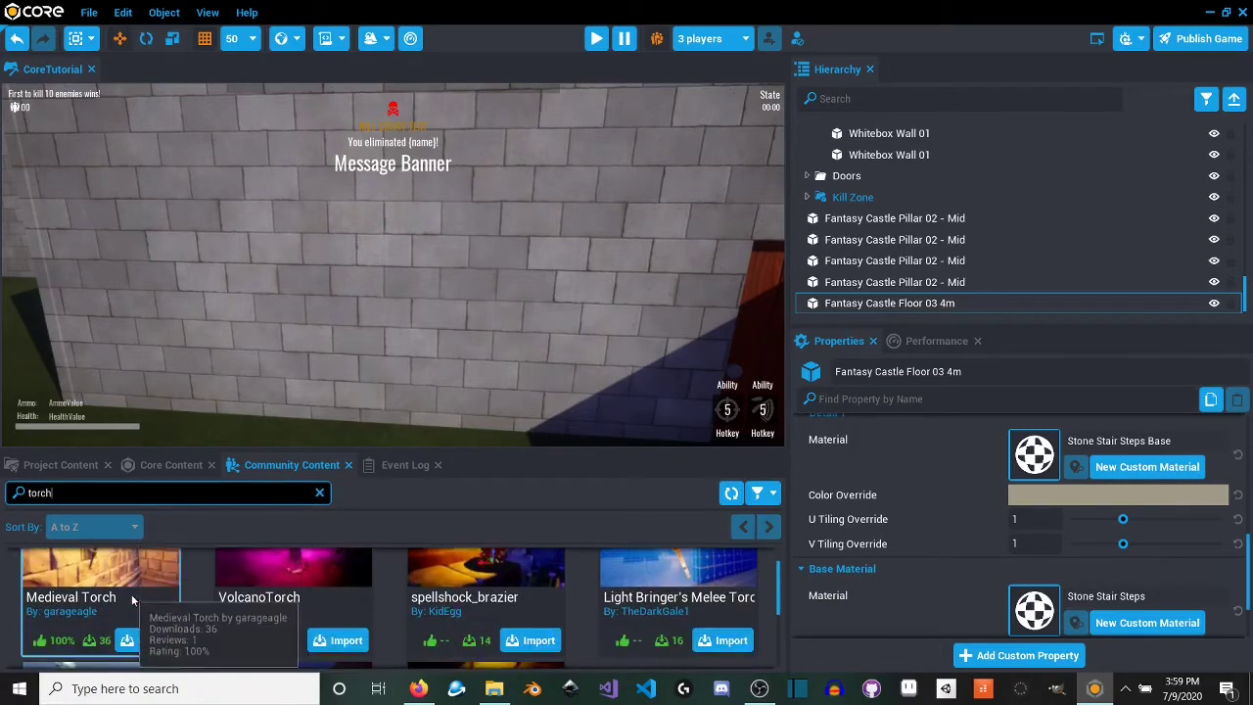
Step: Import the Medieval Torch template into Core Content, saving the project when required
scroll(290, 630, down, 1)
click(152, 642)
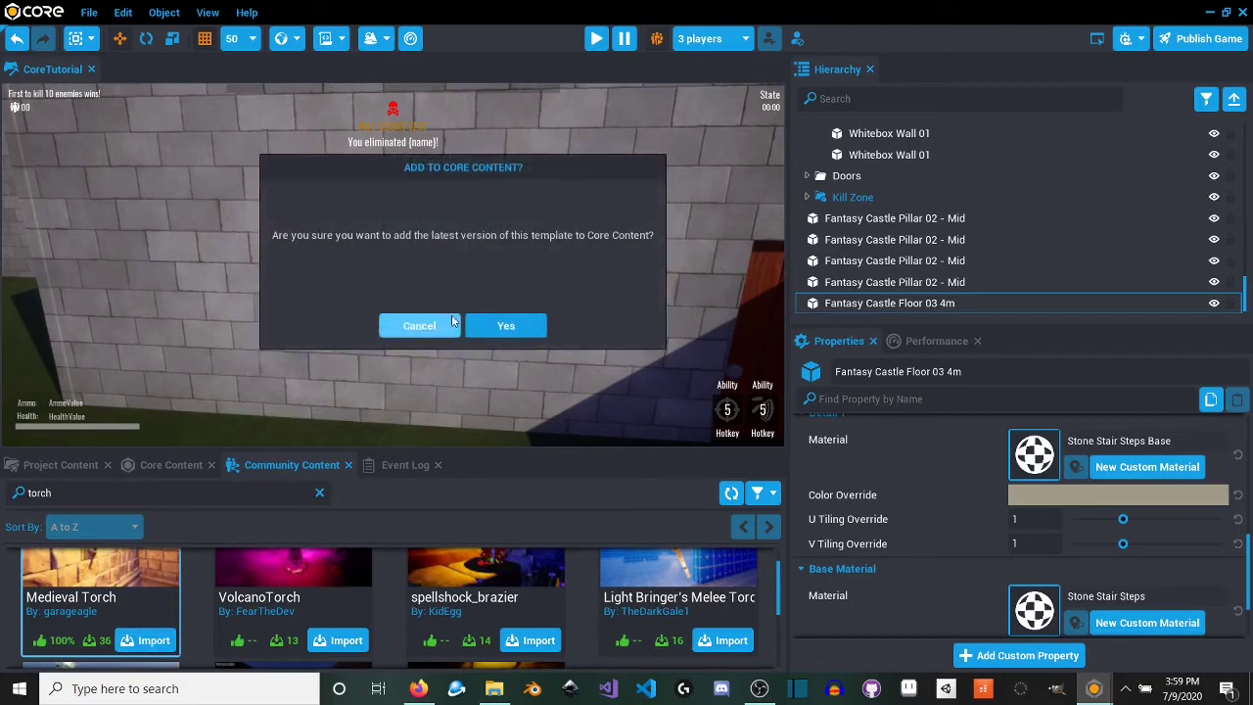
click(507, 329)
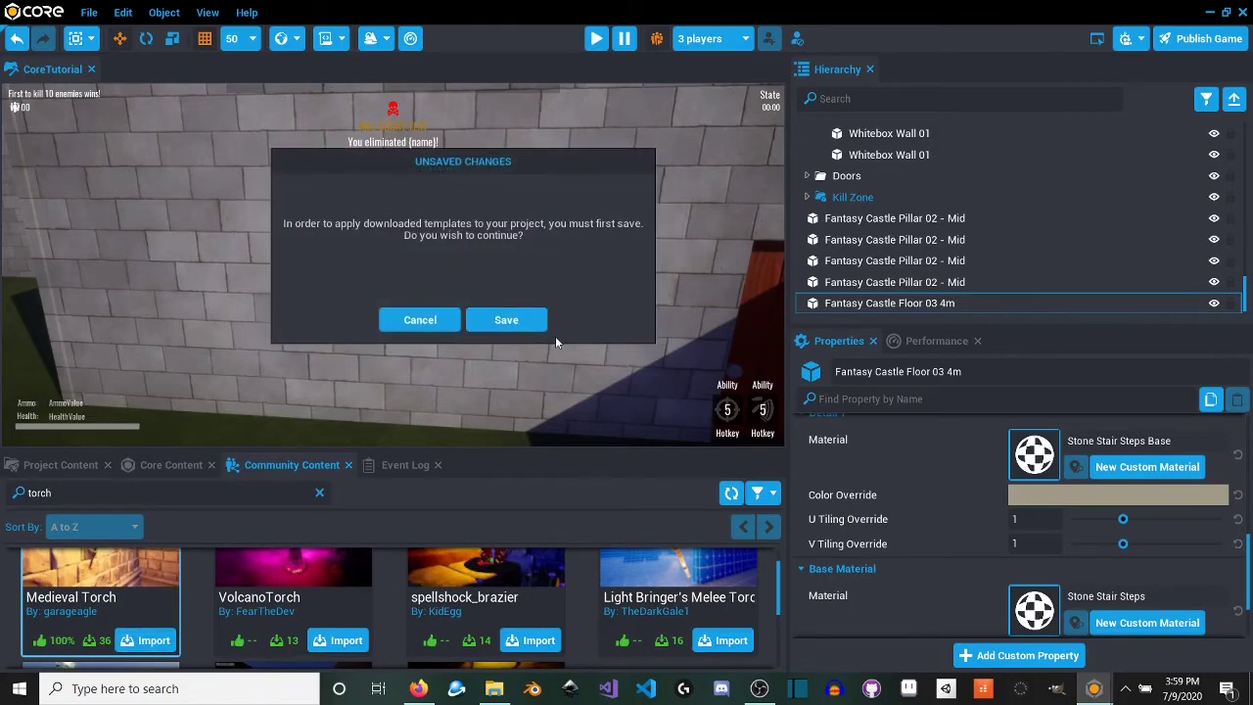
click(510, 321)
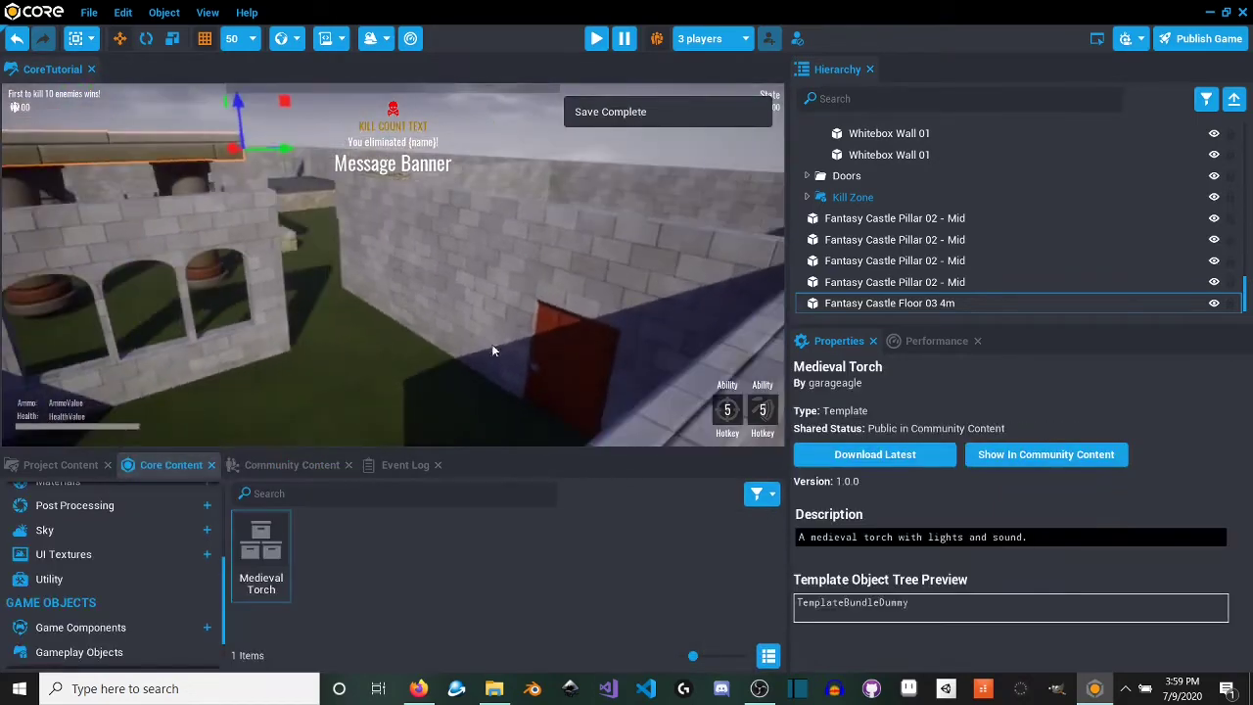
Step: Place the Medieval Torch template on the ground in front of the wall with three arched windows
right_drag(493, 346, 355, 340)
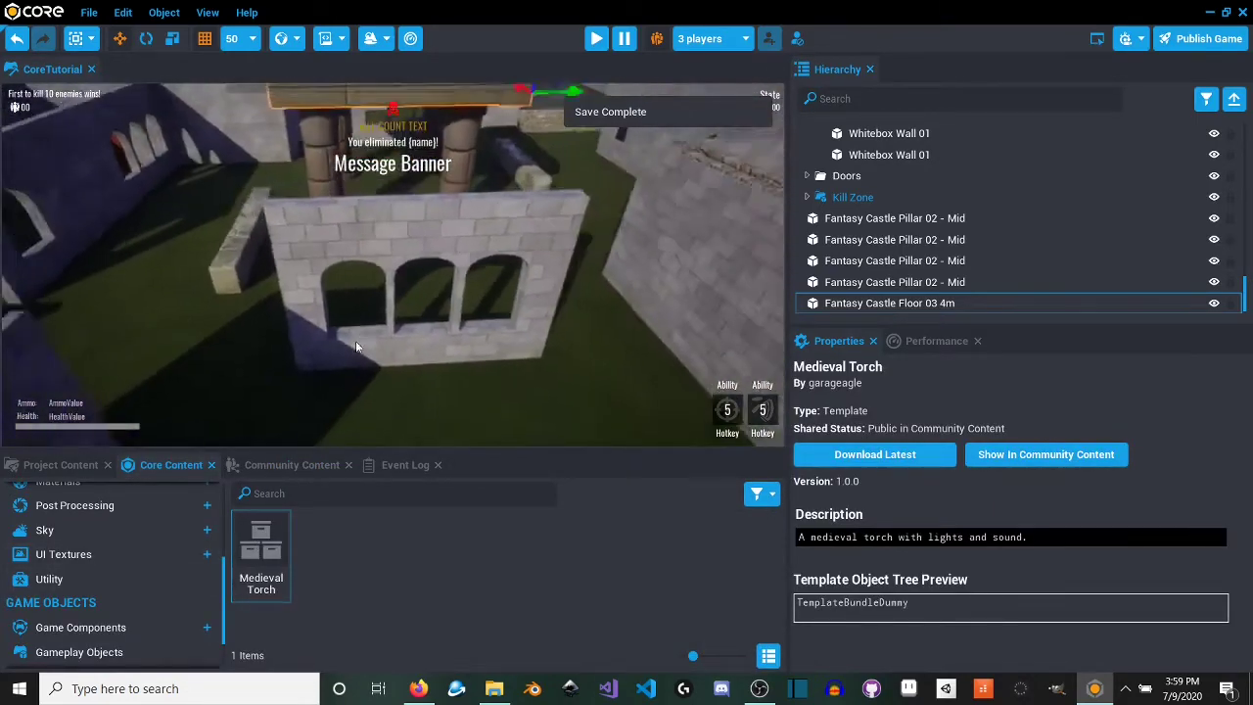
drag(260, 548, 391, 395)
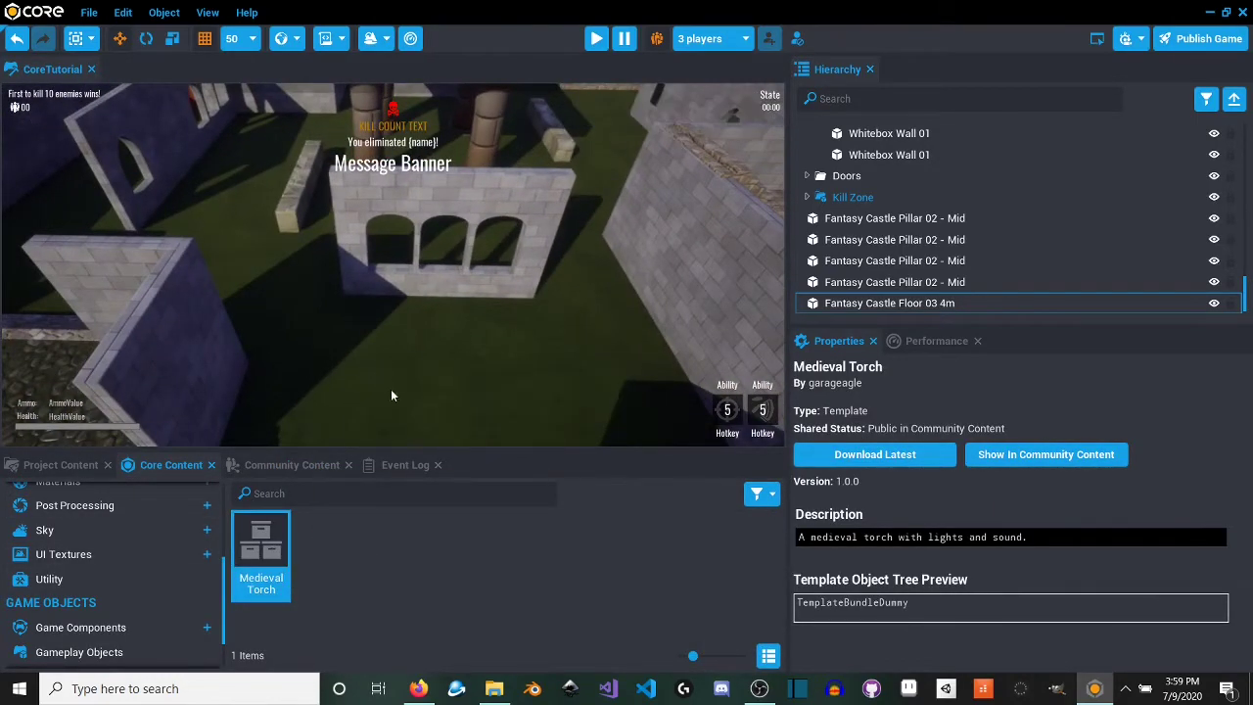
drag(268, 554, 384, 326)
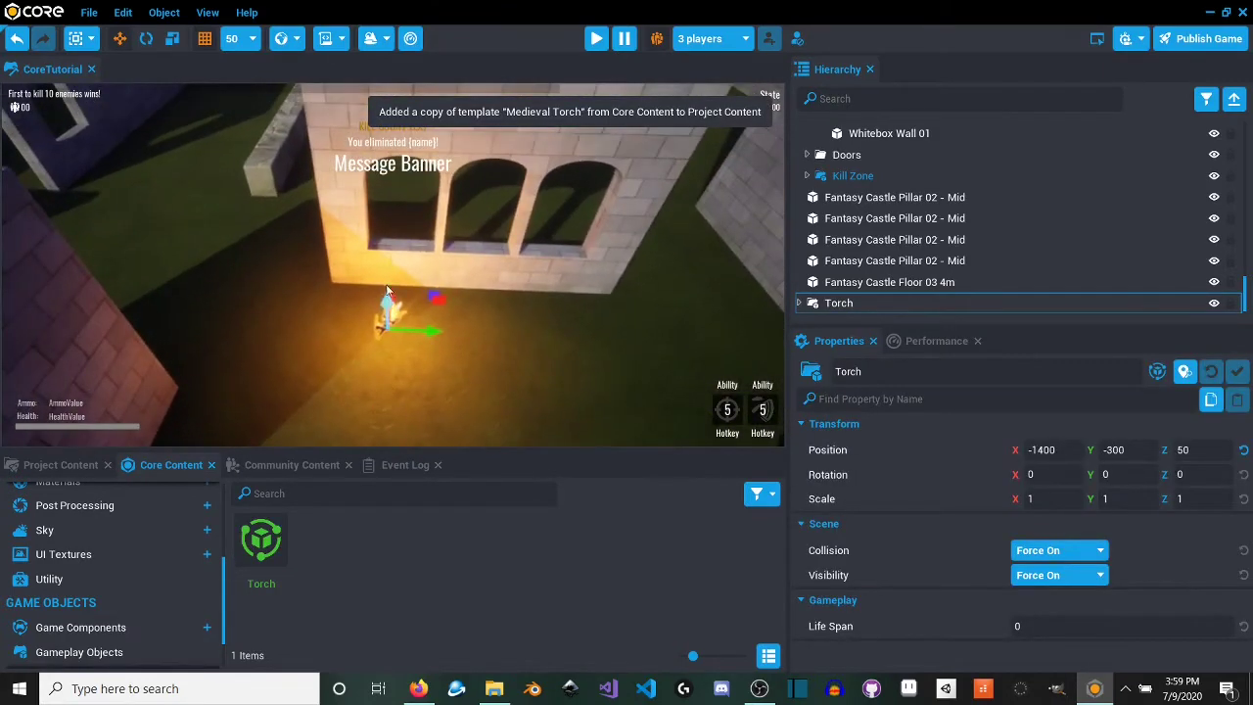
Step: Raise the torch to Z 200, rotate it to -180 about Z and move it along the wall to Y 650
key(e)
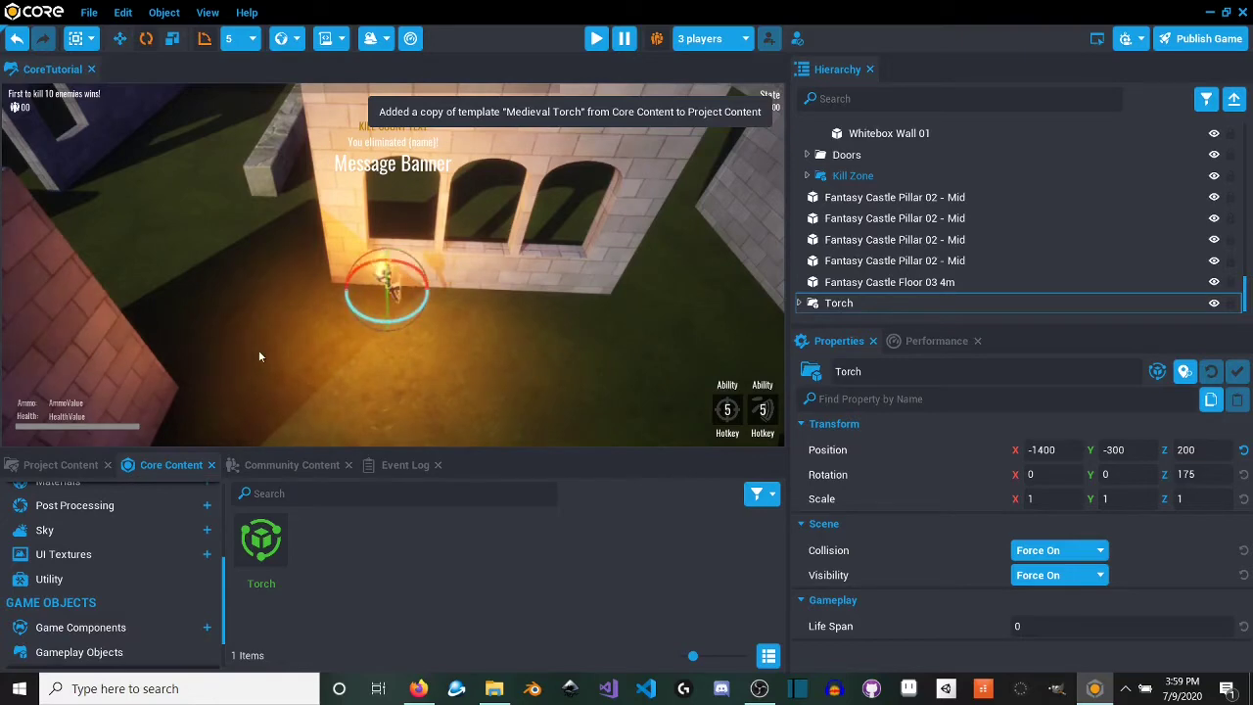
key(w)
drag(421, 305, 791, 267)
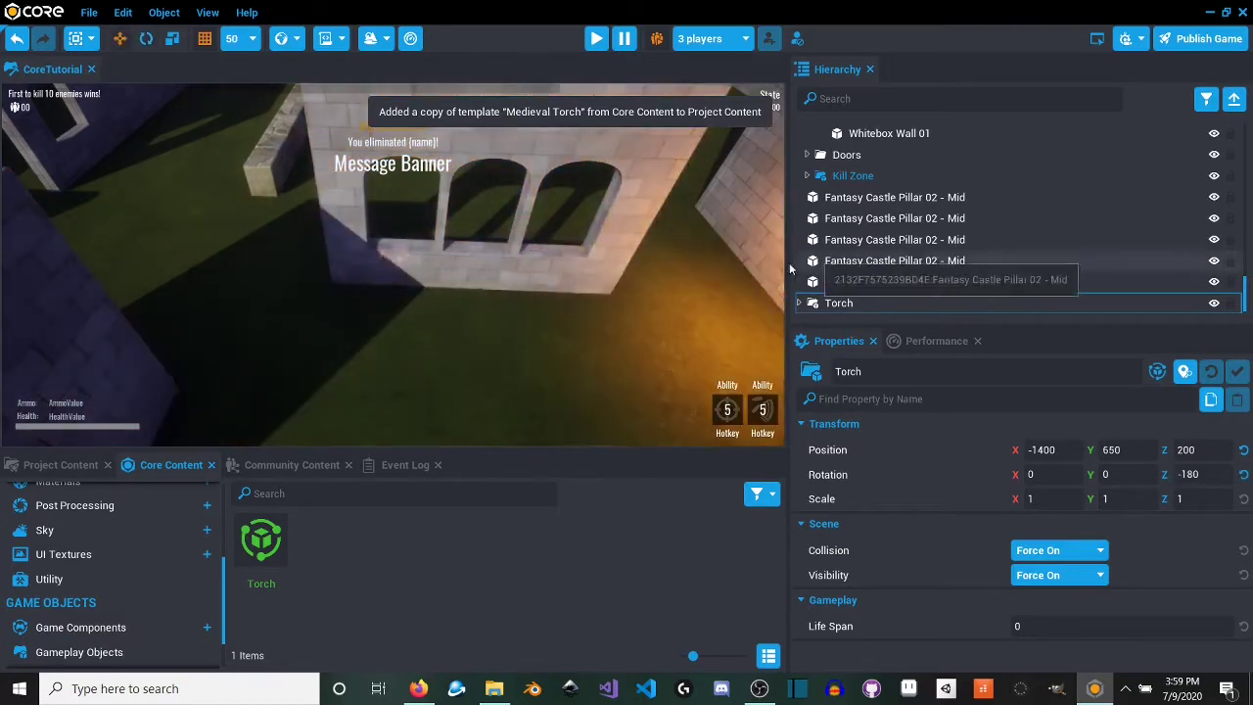
Step: Raise the torch on the wall to Z 300 and shift it to Y 700
key(f)
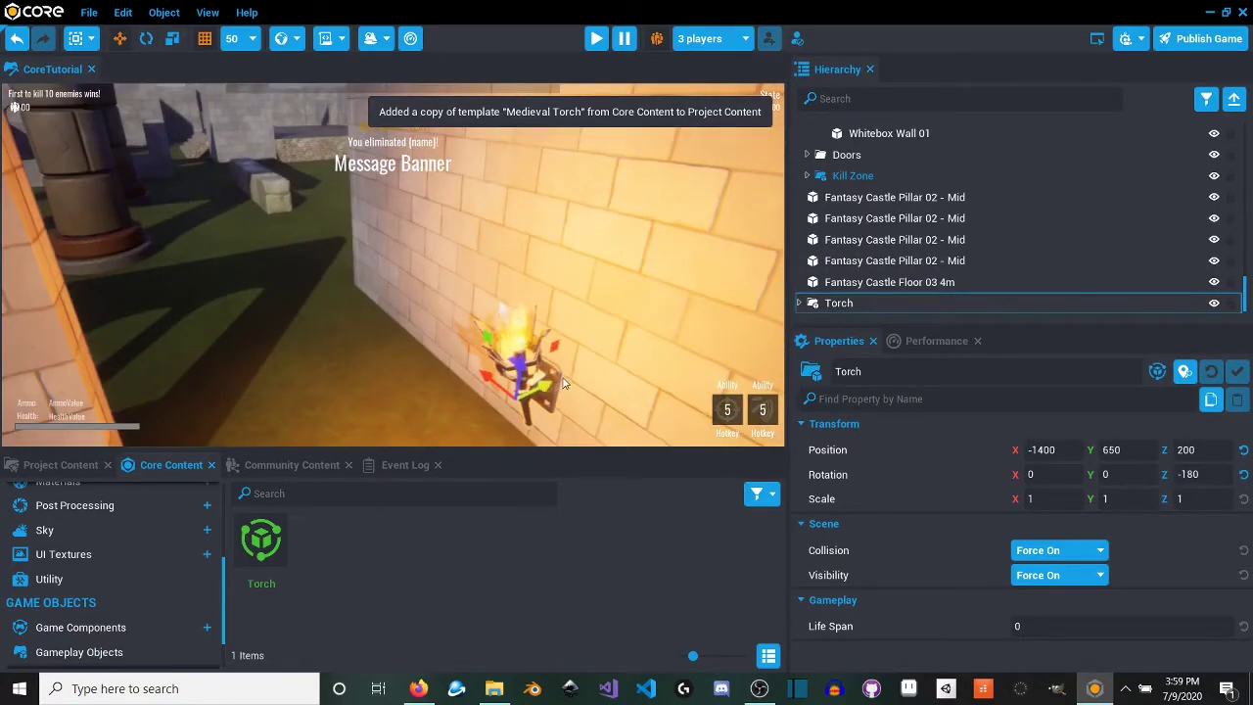
drag(563, 383, 604, 216)
right_drag(436, 315, 226, 521)
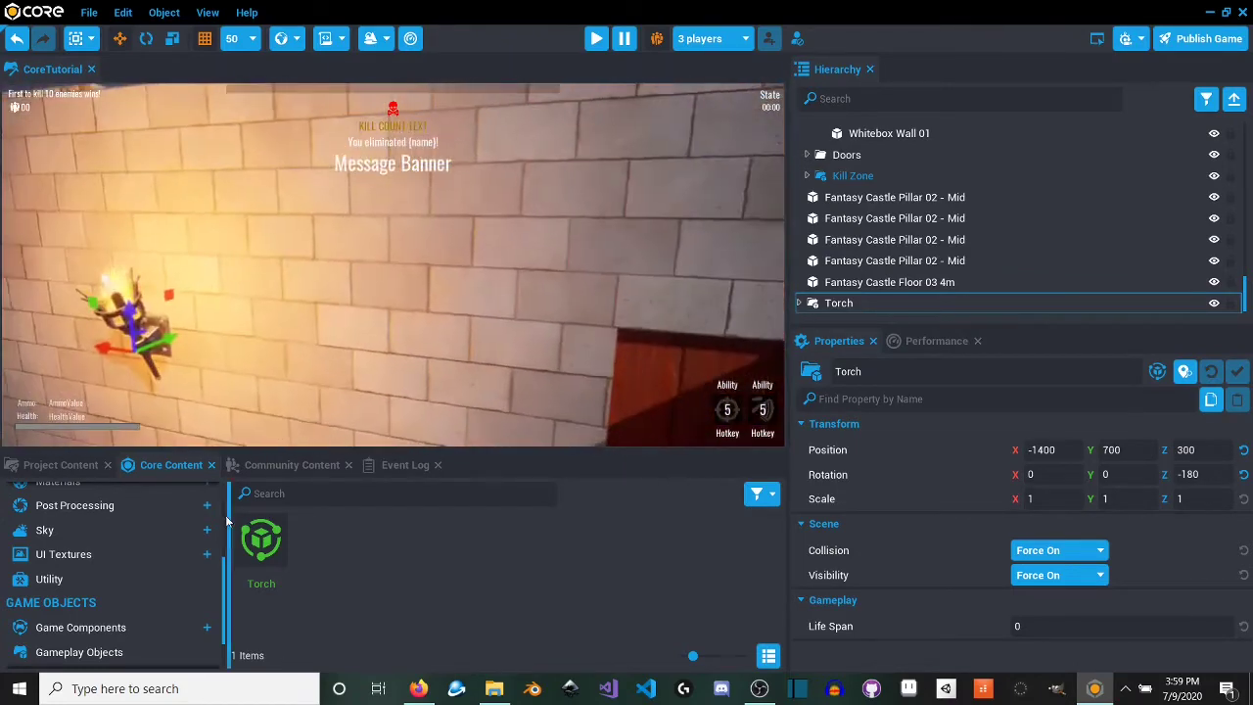
Step: Place a Point Light from the Lighting category on the wall beside the torch and move it past the wooden door toward the corner
scroll(105, 624, down, 3)
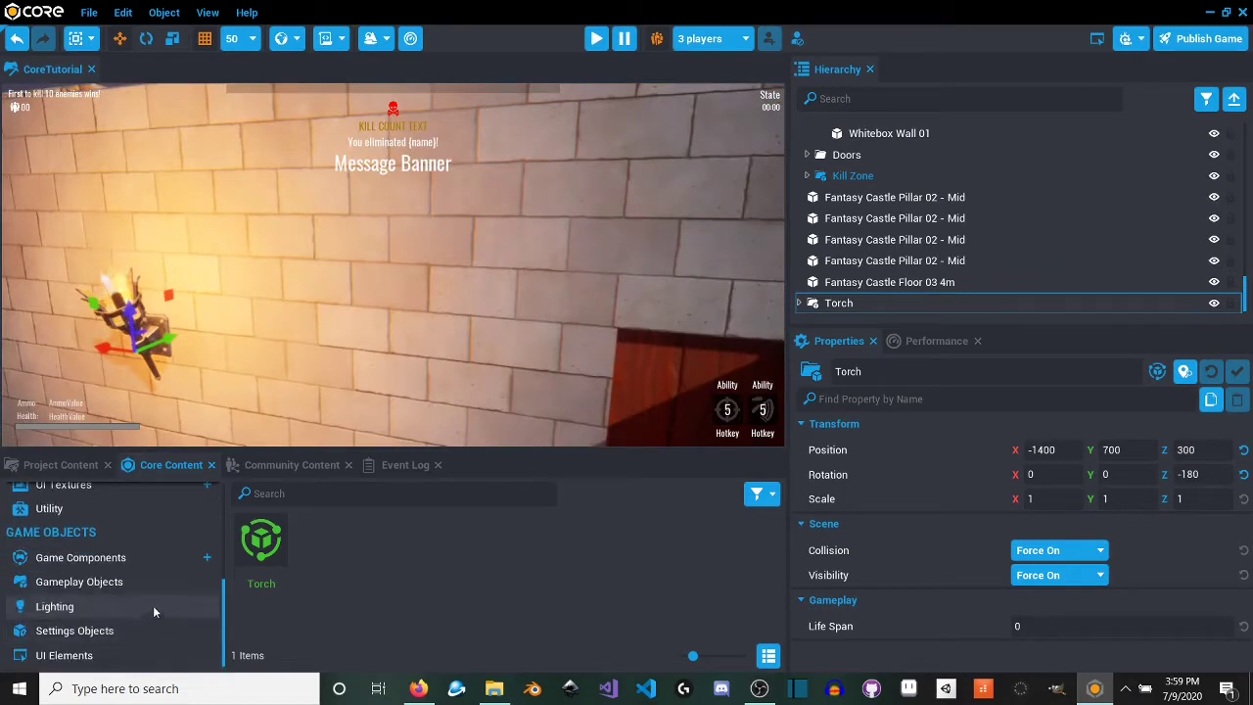
click(85, 608)
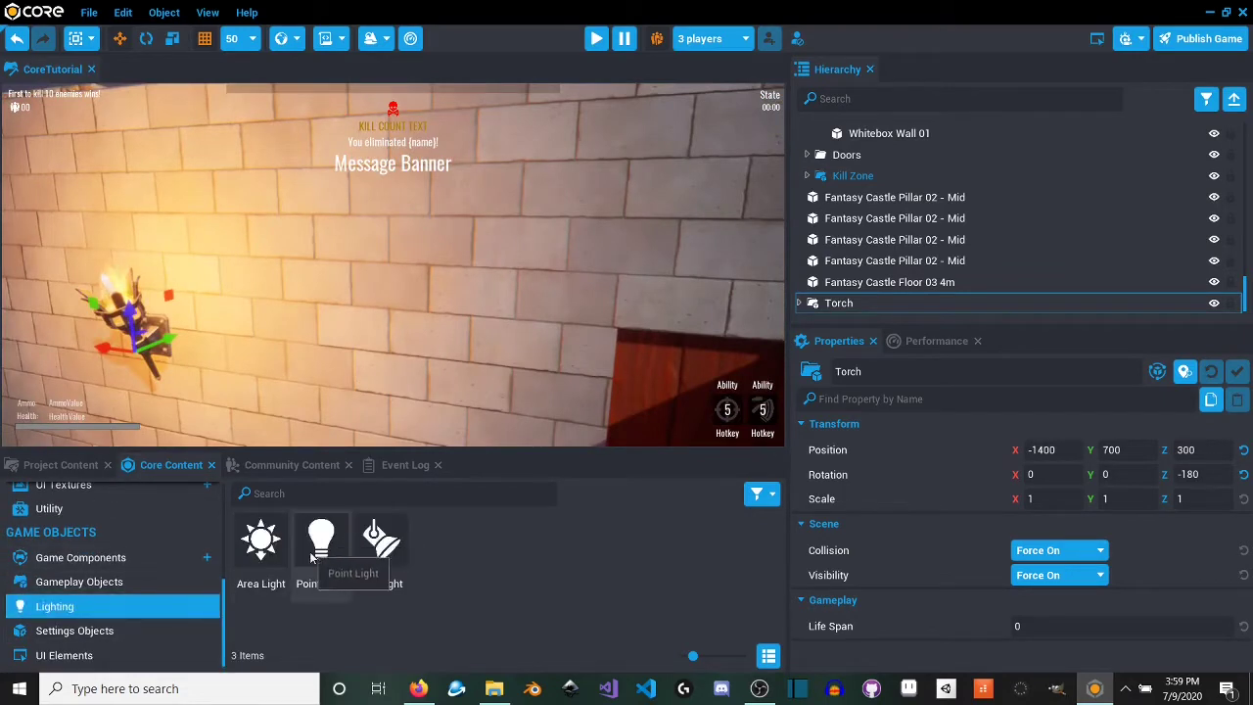
drag(311, 557, 377, 264)
scroll(381, 250, down, 5)
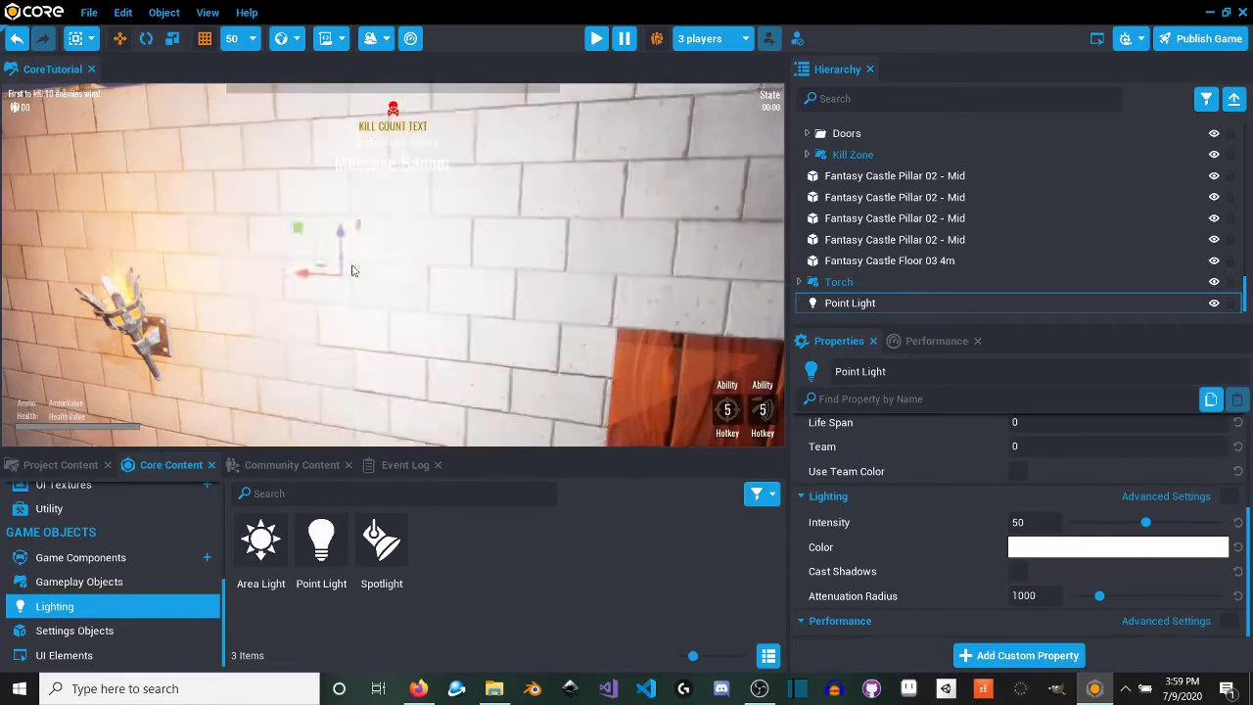
drag(286, 261, 578, 279)
key(w)
right_drag(578, 284, 627, 306)
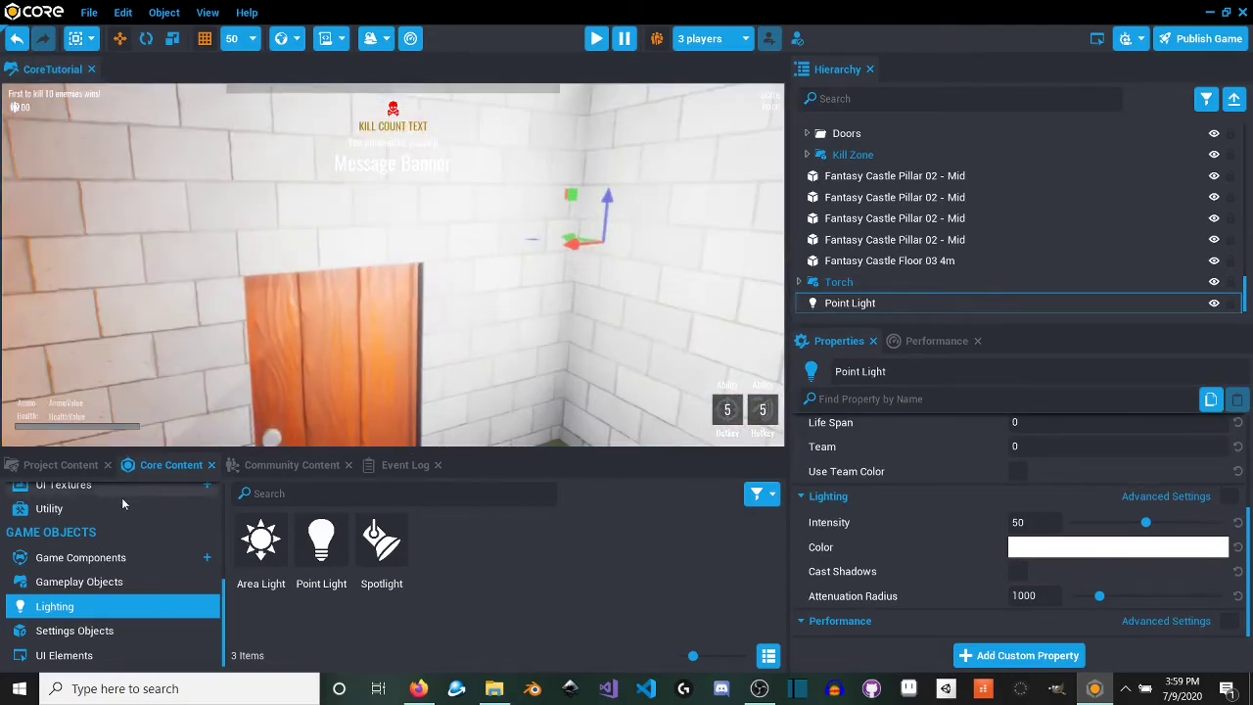
Step: Look through the 3D Objects category and its subcategories in Core Content
scroll(108, 528, up, 5)
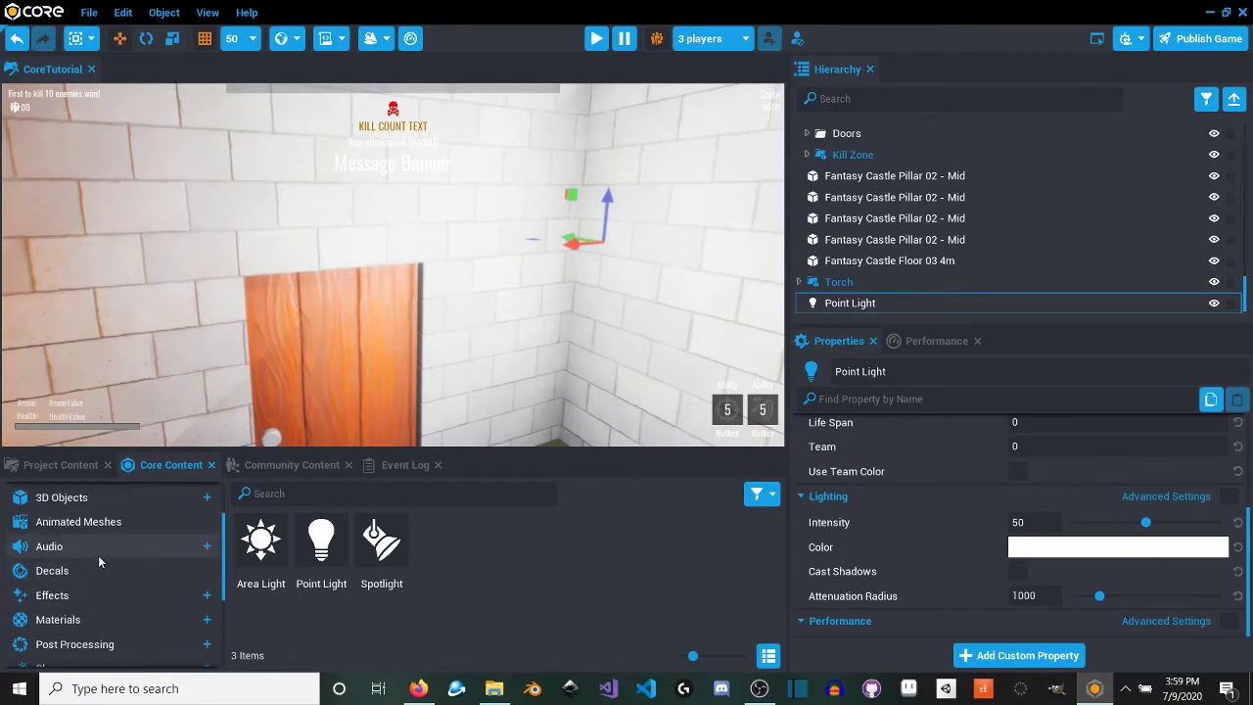
scroll(87, 552, up, 2)
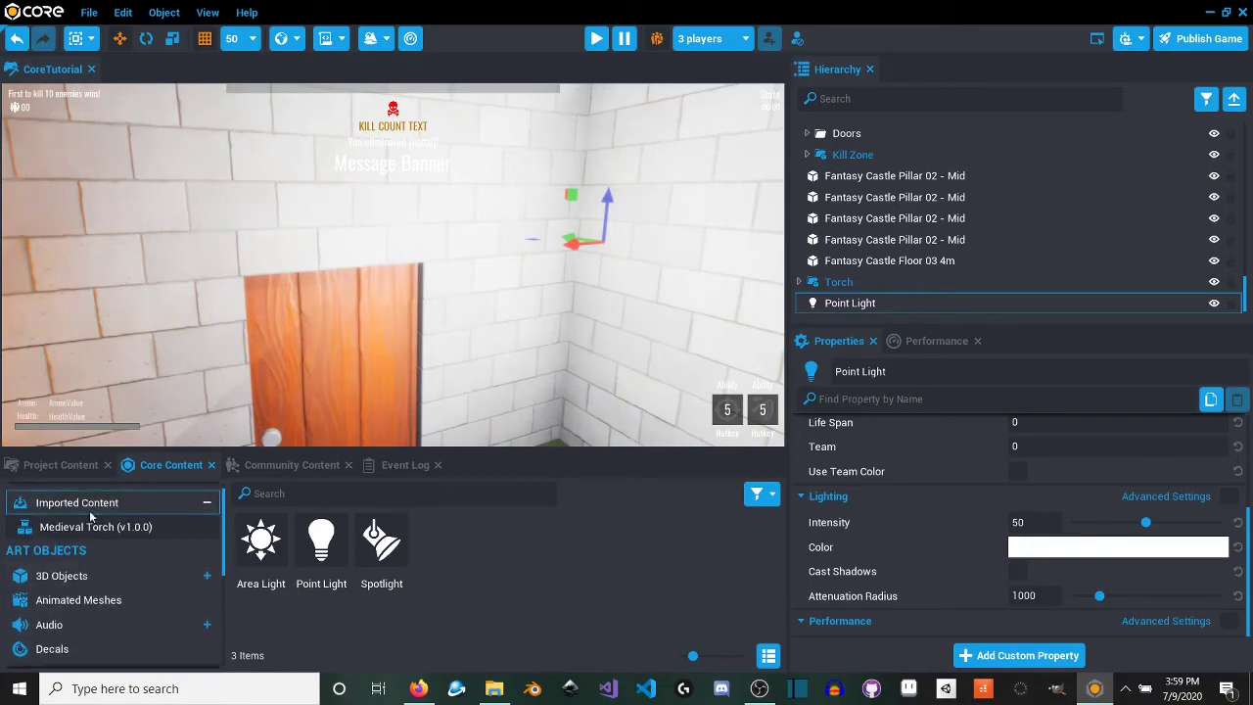
scroll(91, 517, up, 1)
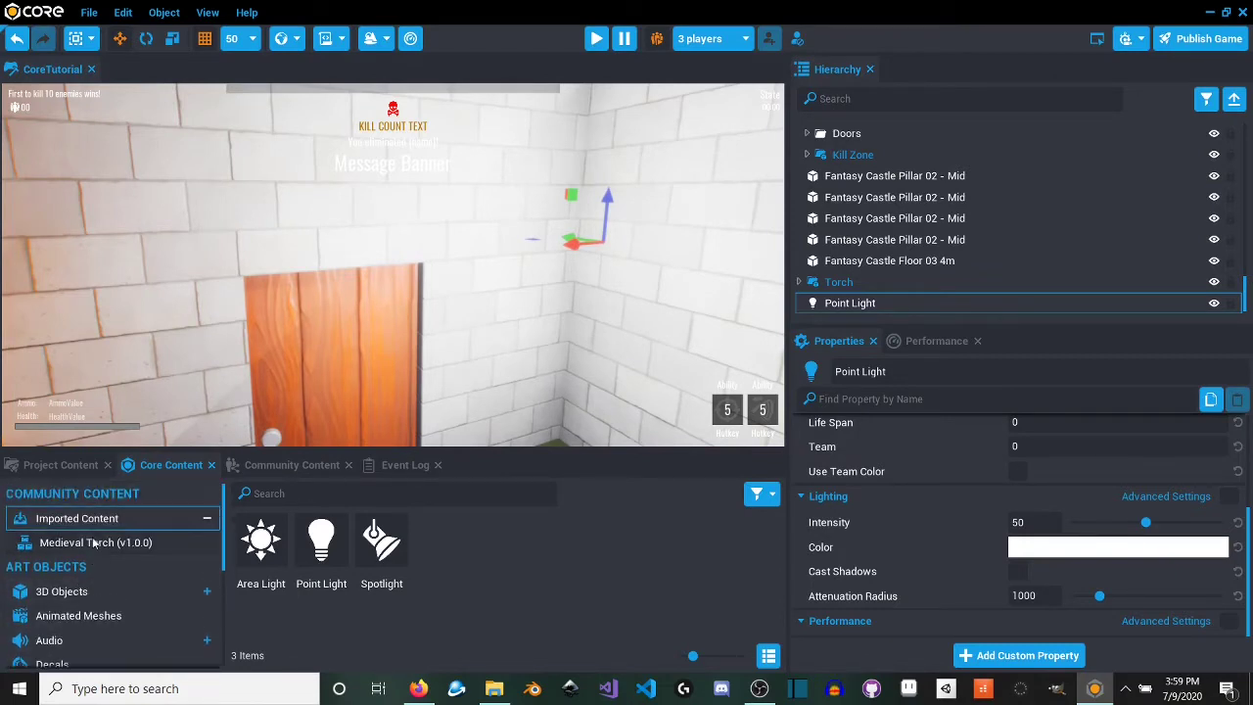
click(102, 591)
scroll(98, 593, down, 4)
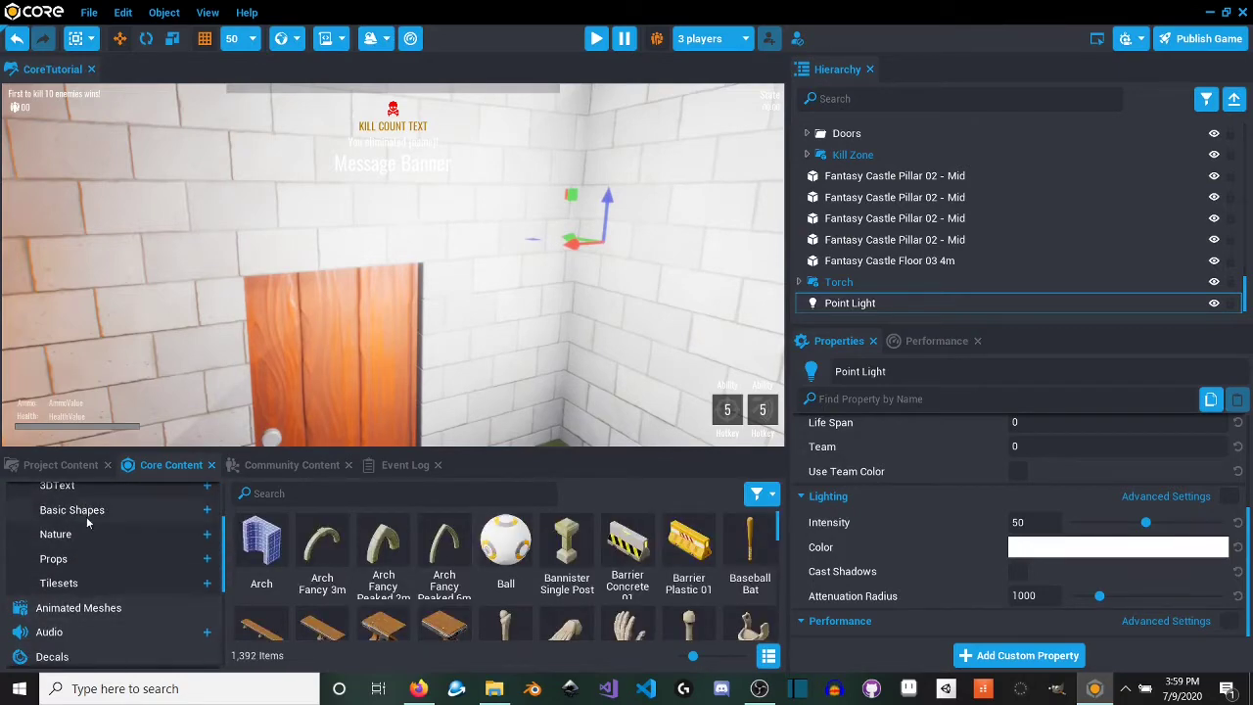
scroll(118, 538, up, 4)
click(207, 565)
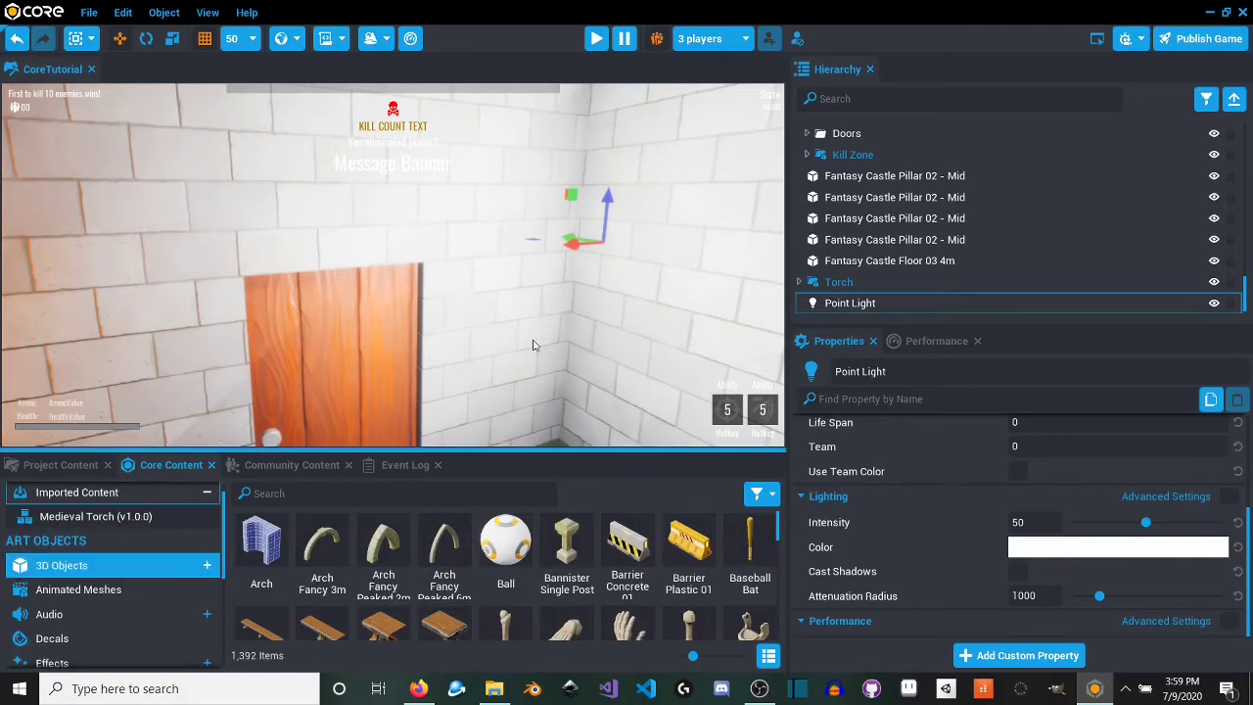
Step: Delete the point light placed near the wooden door
drag(581, 243, 492, 256)
key(Delete)
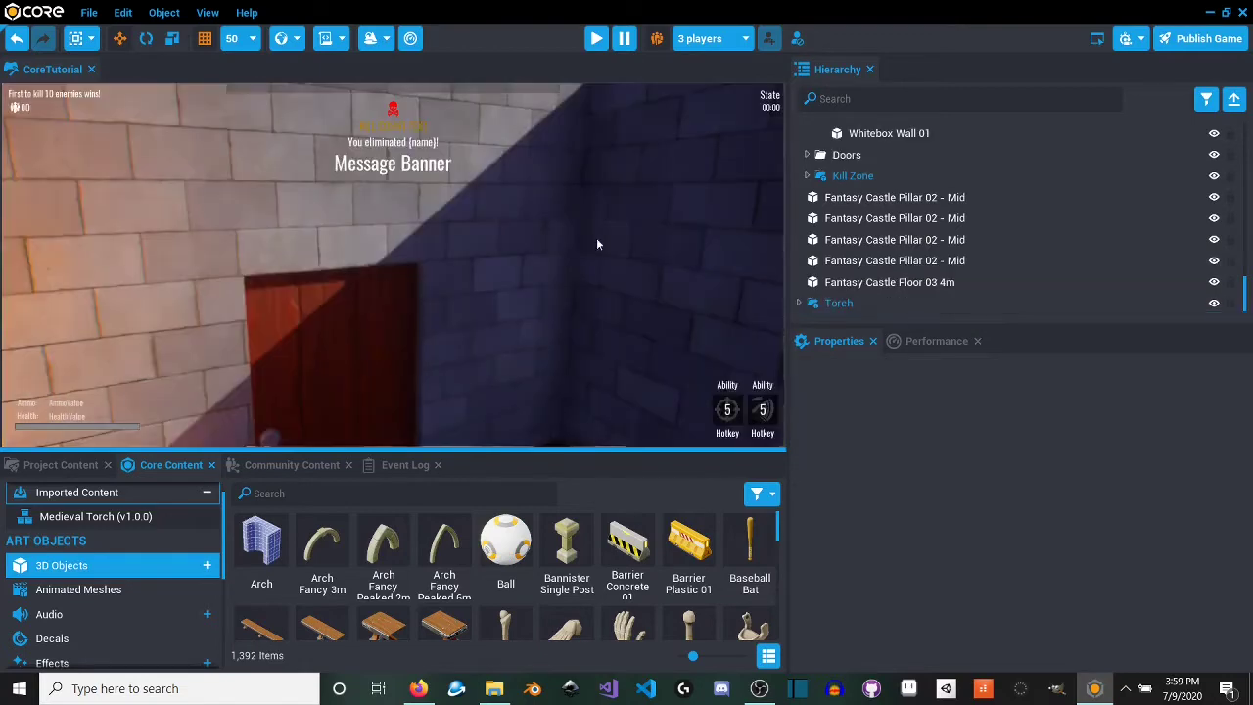
Step: Lock the torch's individual parts, including Torch Metal, Torch Fire VFX, the fire sound and its Point Light
right_drag(597, 238, 354, 312)
key(w)
click(435, 338)
mouse_move(435, 338)
right_down()
mouse_move(287, 311)
mouse_move(431, 338)
right_up()
key(s)
click(1231, 250)
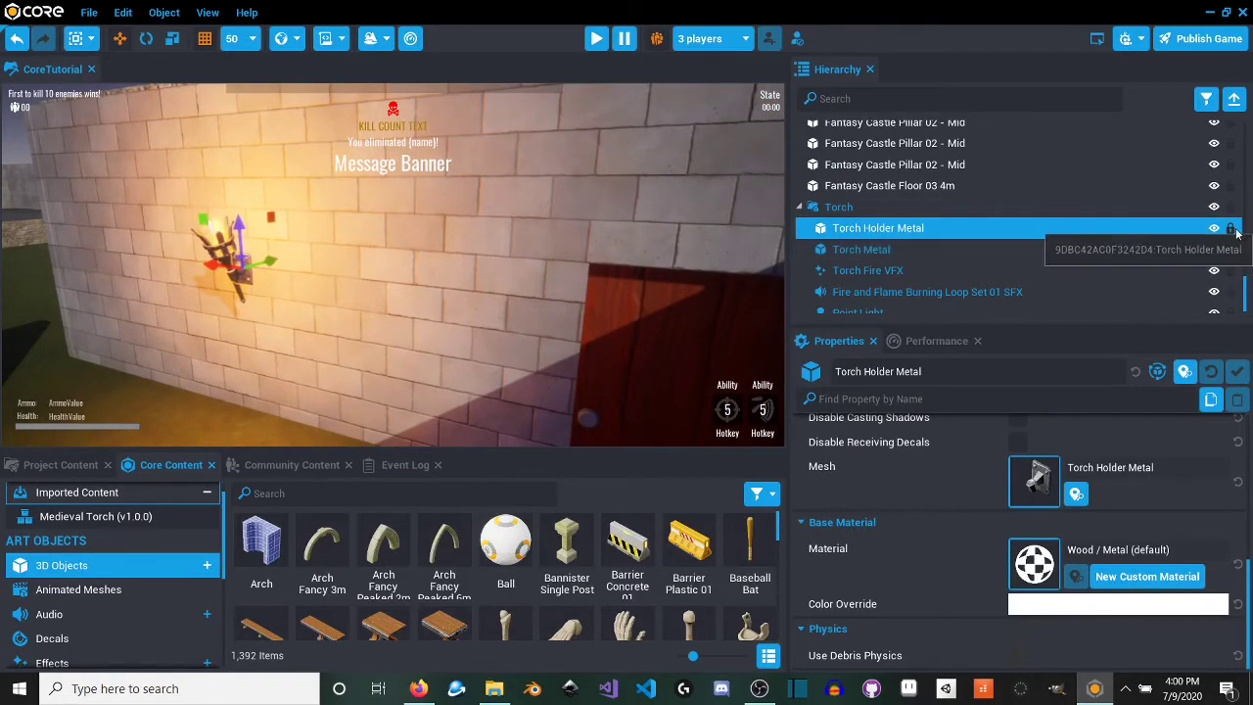
click(1231, 249)
click(1231, 270)
click(1231, 292)
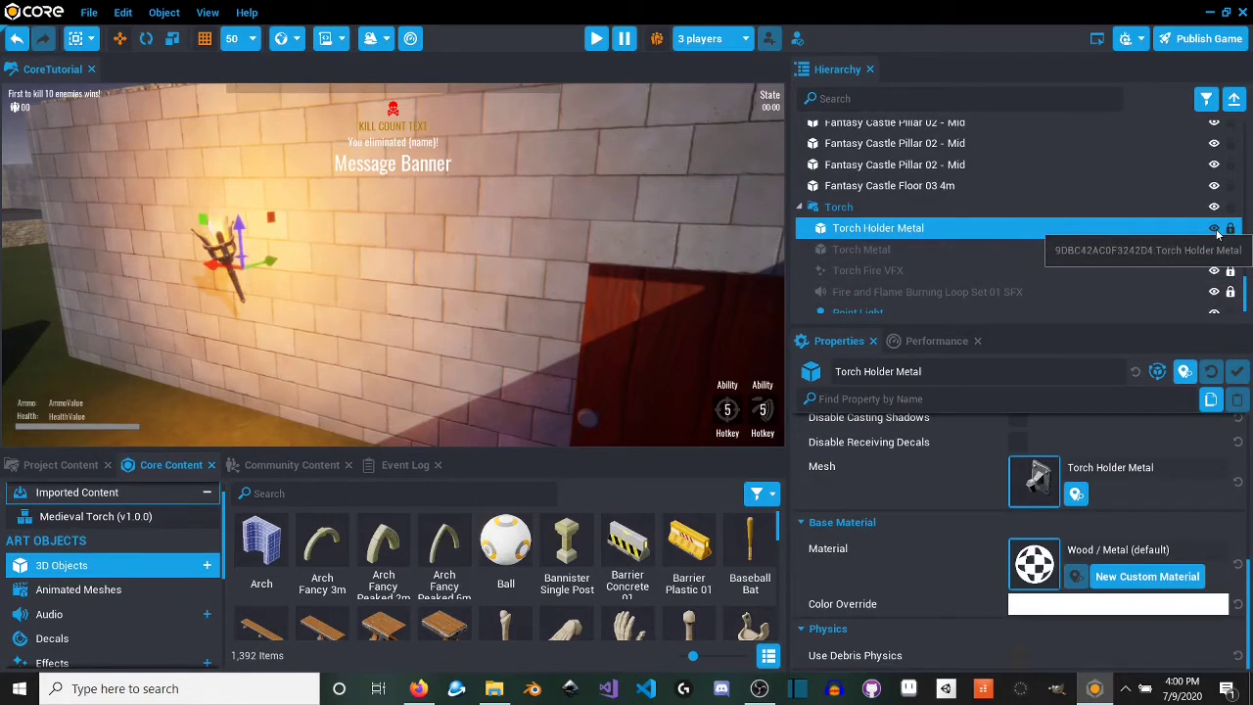
scroll(1224, 243, down, 1)
click(1231, 303)
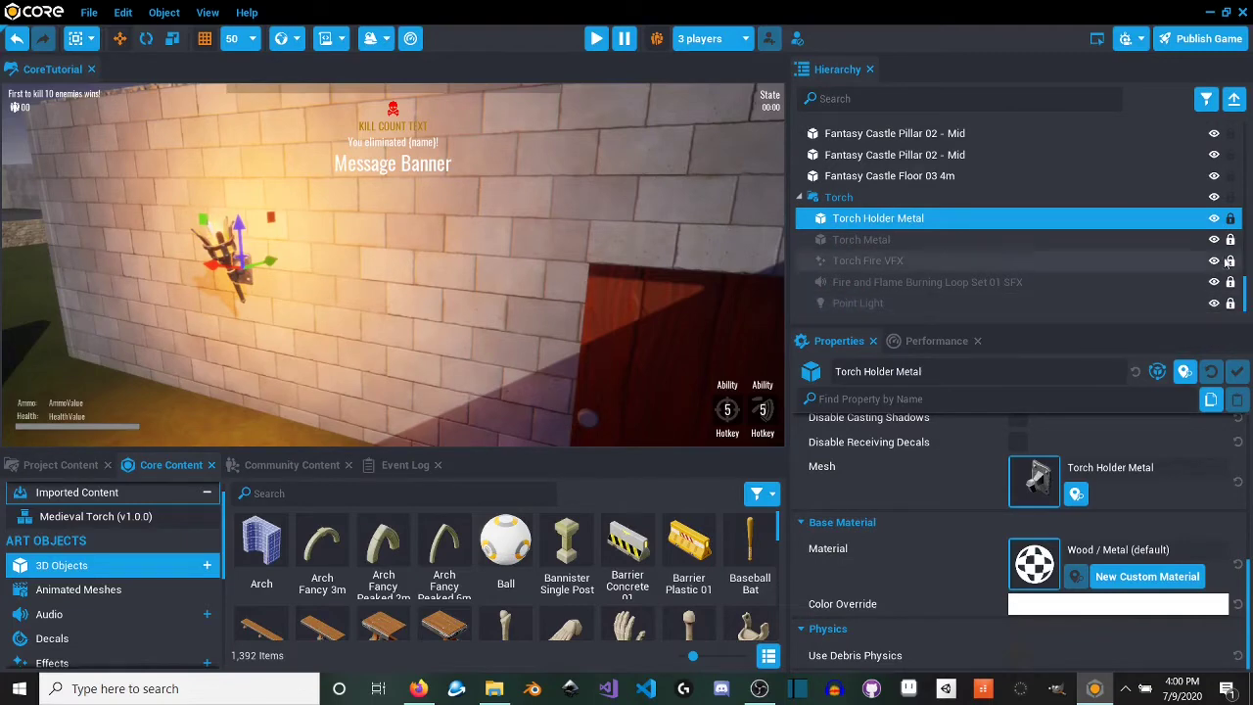
Step: Try Force Off for the unlocked Torch Holder Metal's visibility and set it to Force On
scroll(1076, 536, up, 8)
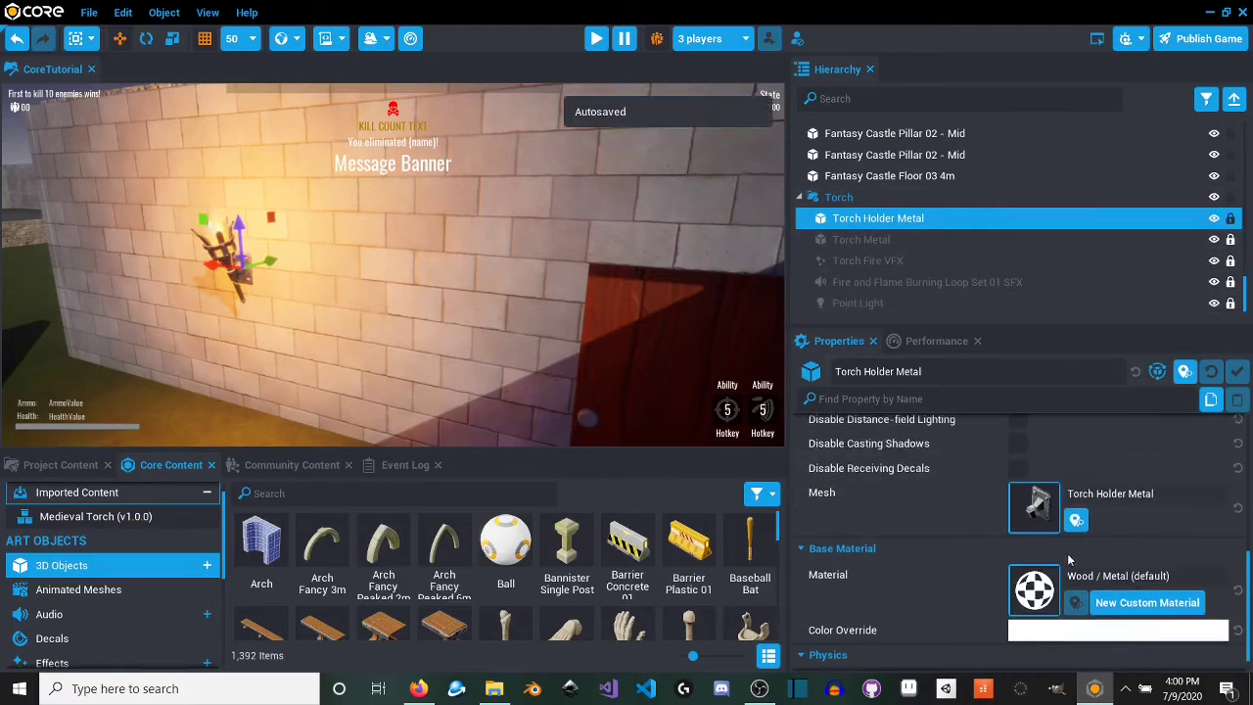
click(1077, 550)
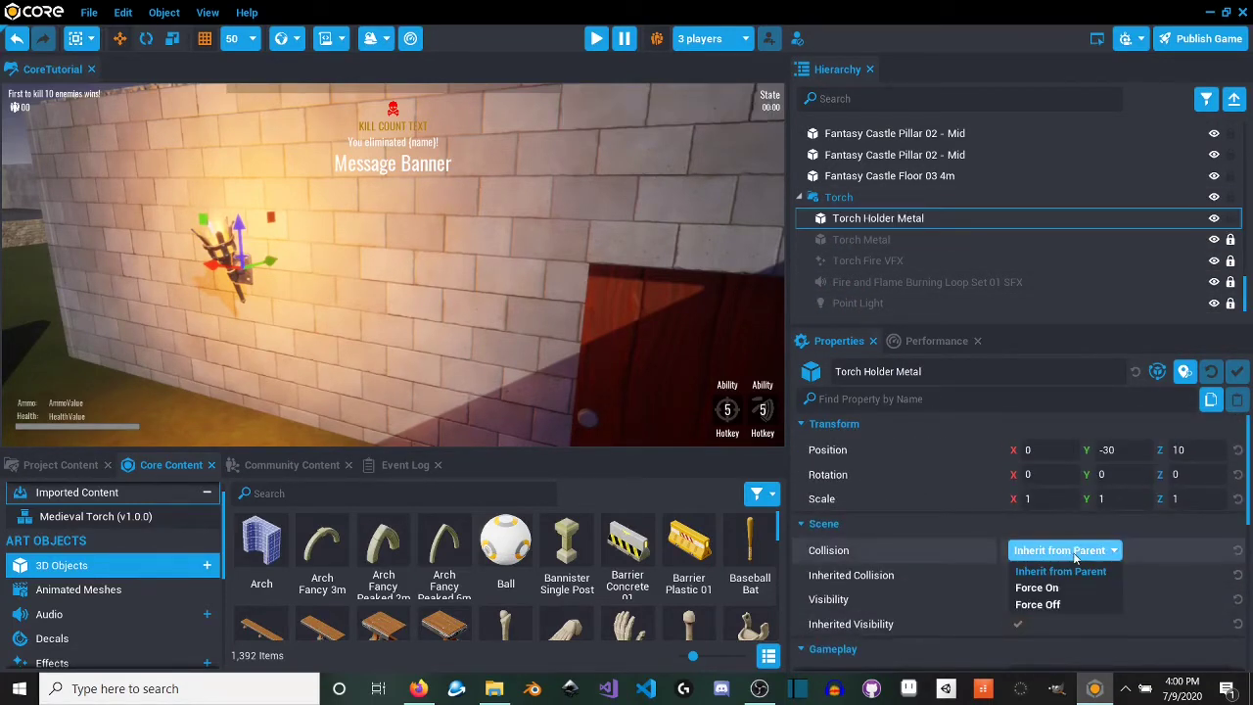
click(1062, 550)
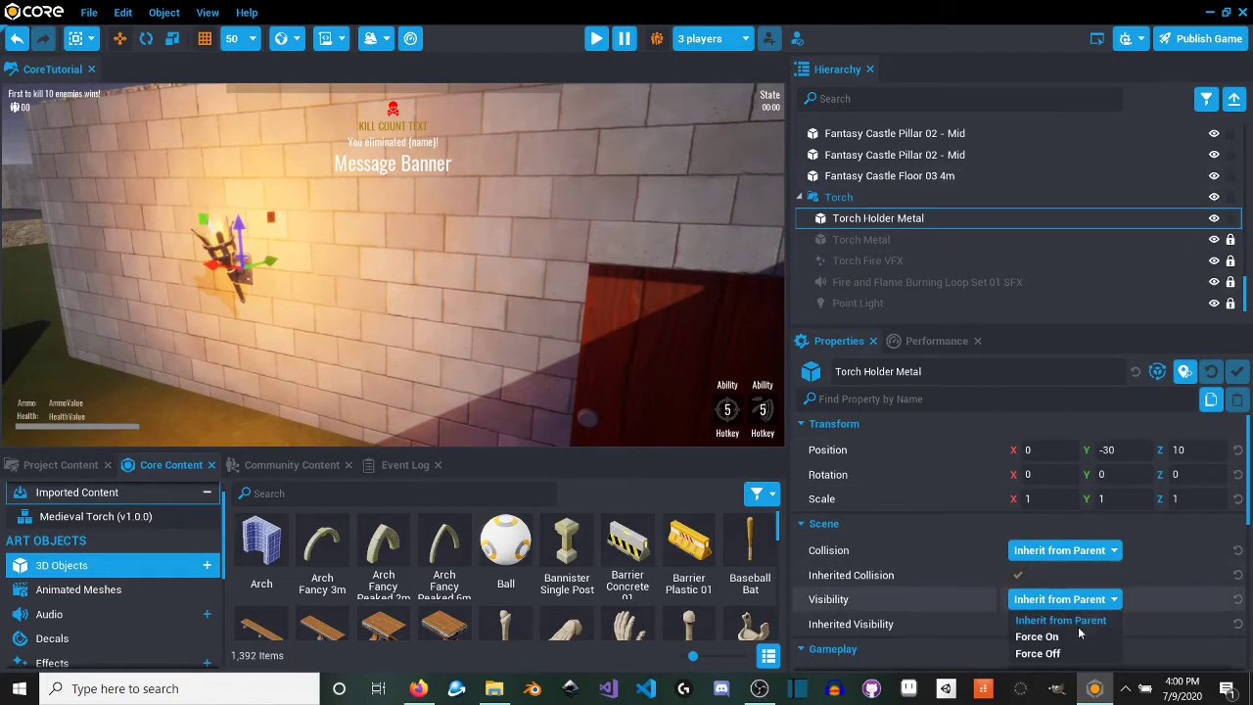
click(1076, 653)
click(1084, 605)
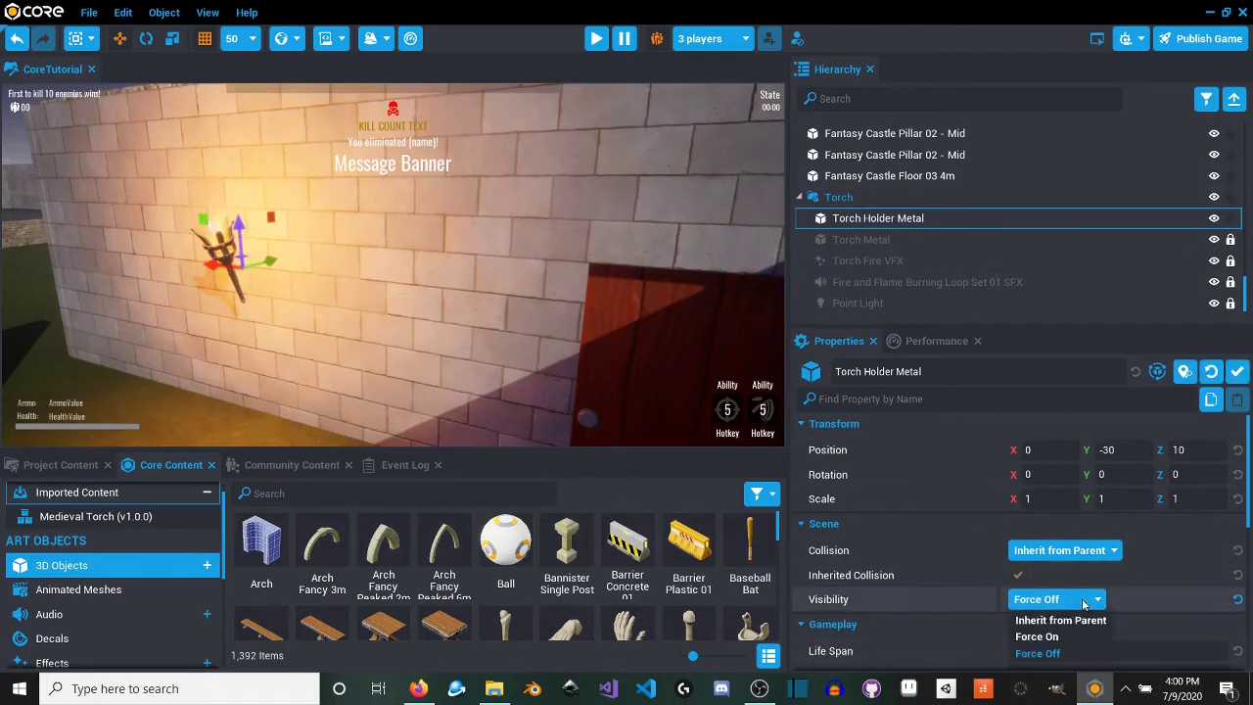
click(1064, 638)
Step: Select the whole Torch group and move it along the wall to X -1150
right_drag(603, 293, 378, 283)
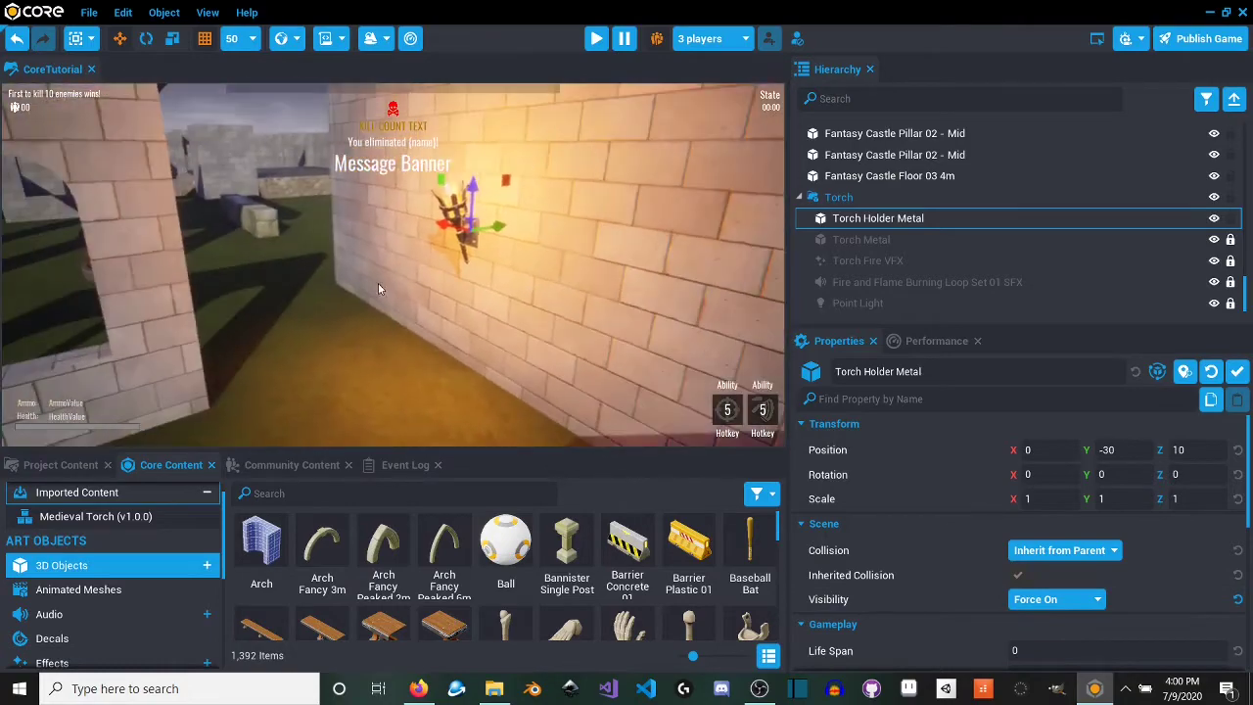
click(842, 200)
key(s)
right_drag(574, 238, 431, 244)
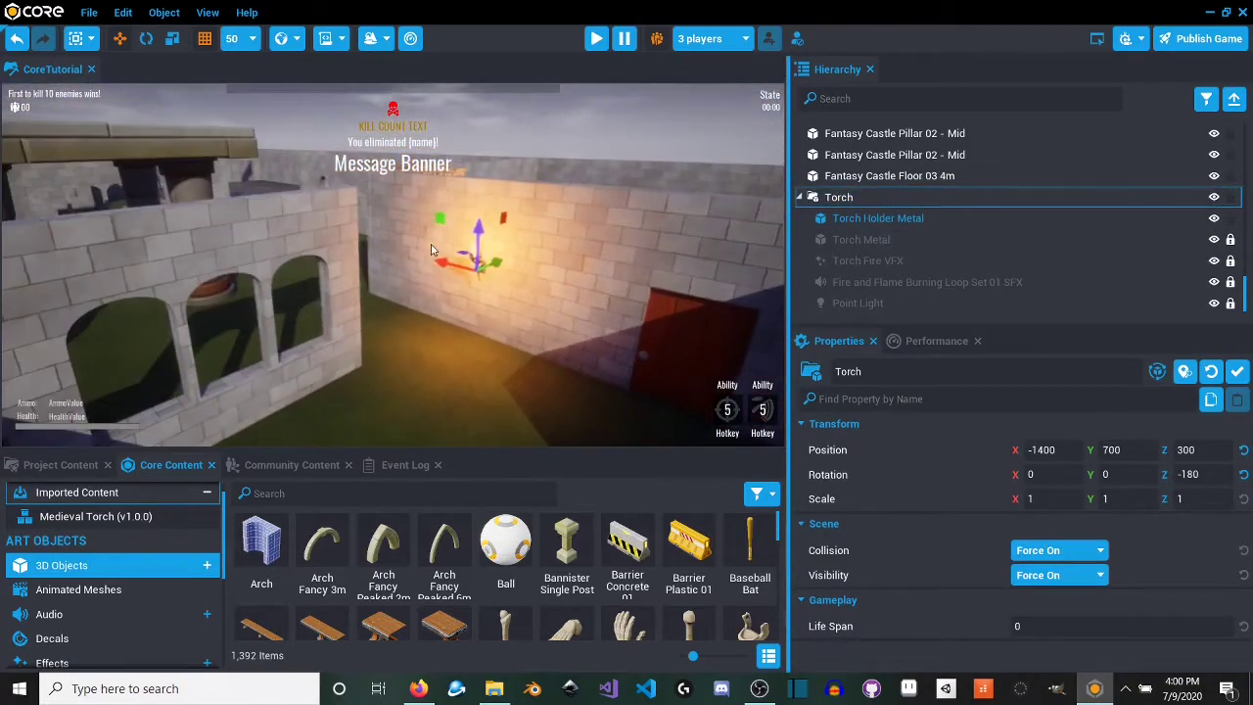
drag(443, 266, 471, 292)
Step: Collapse the Imported Content list and open the Sky category in Core Content
right_drag(471, 292, 655, 301)
key(w)
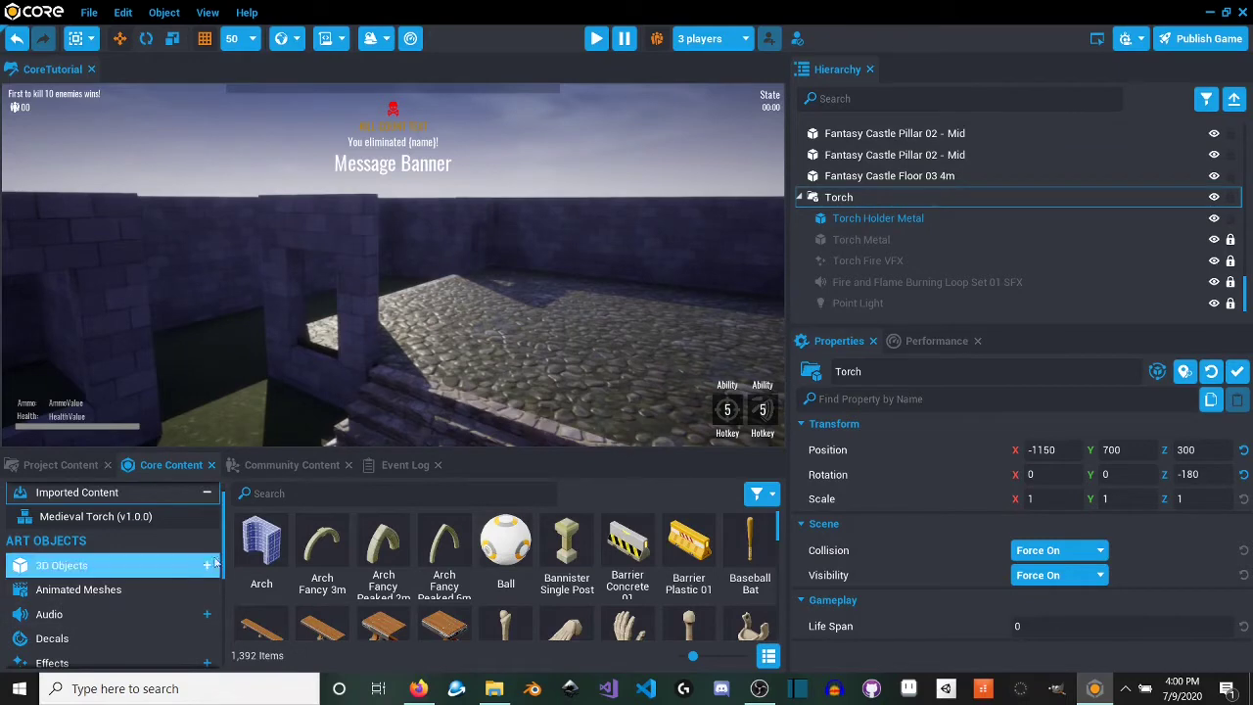
scroll(206, 539, up, 1)
click(207, 522)
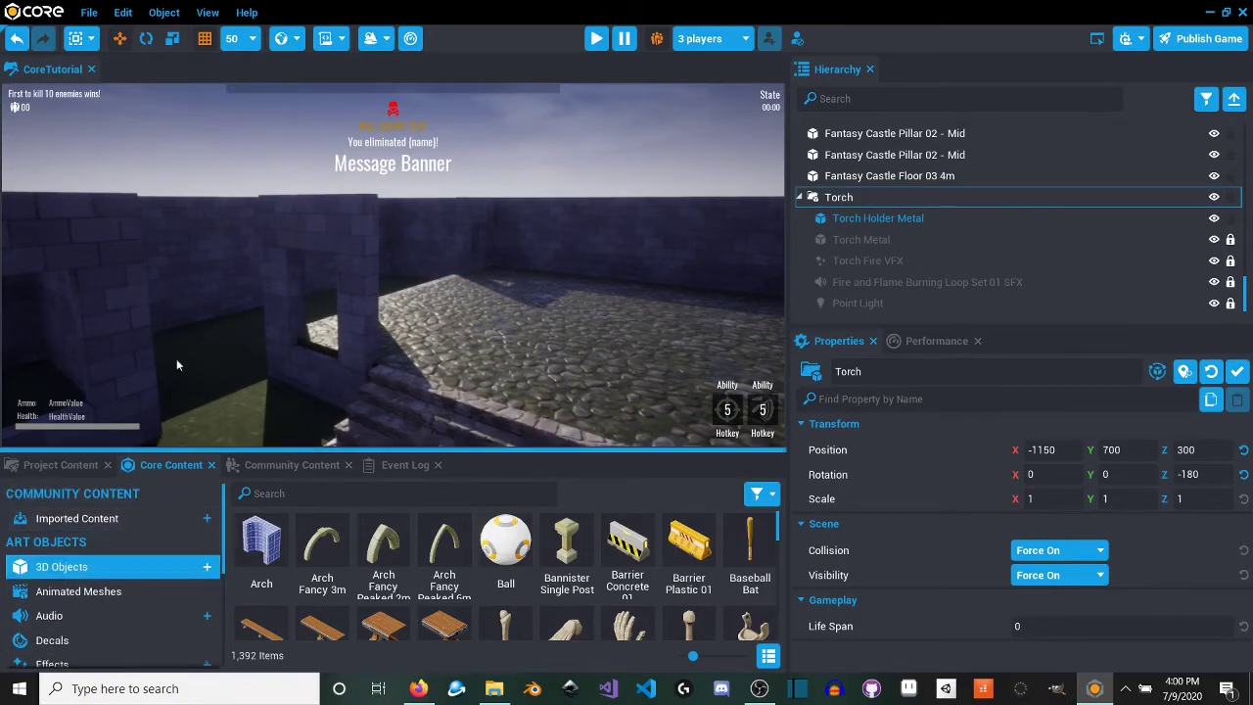
right_drag(174, 358, 571, 411)
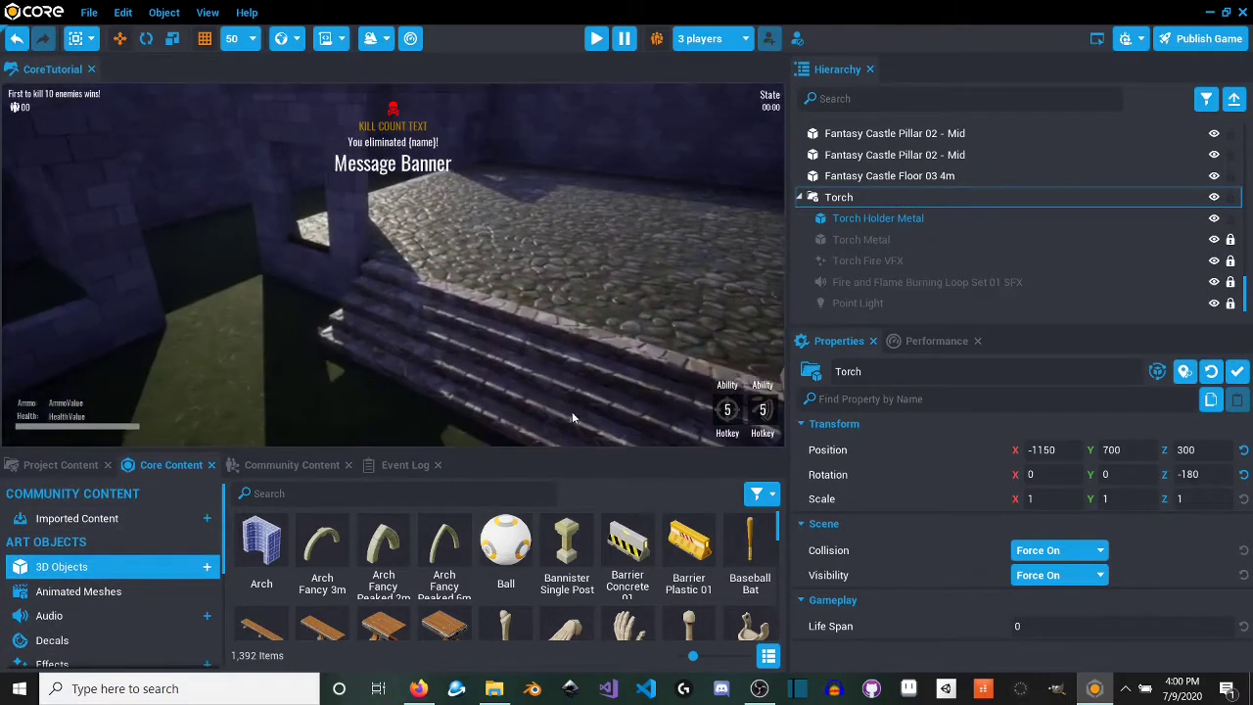
scroll(108, 582, down, 10)
scroll(111, 604, up, 5)
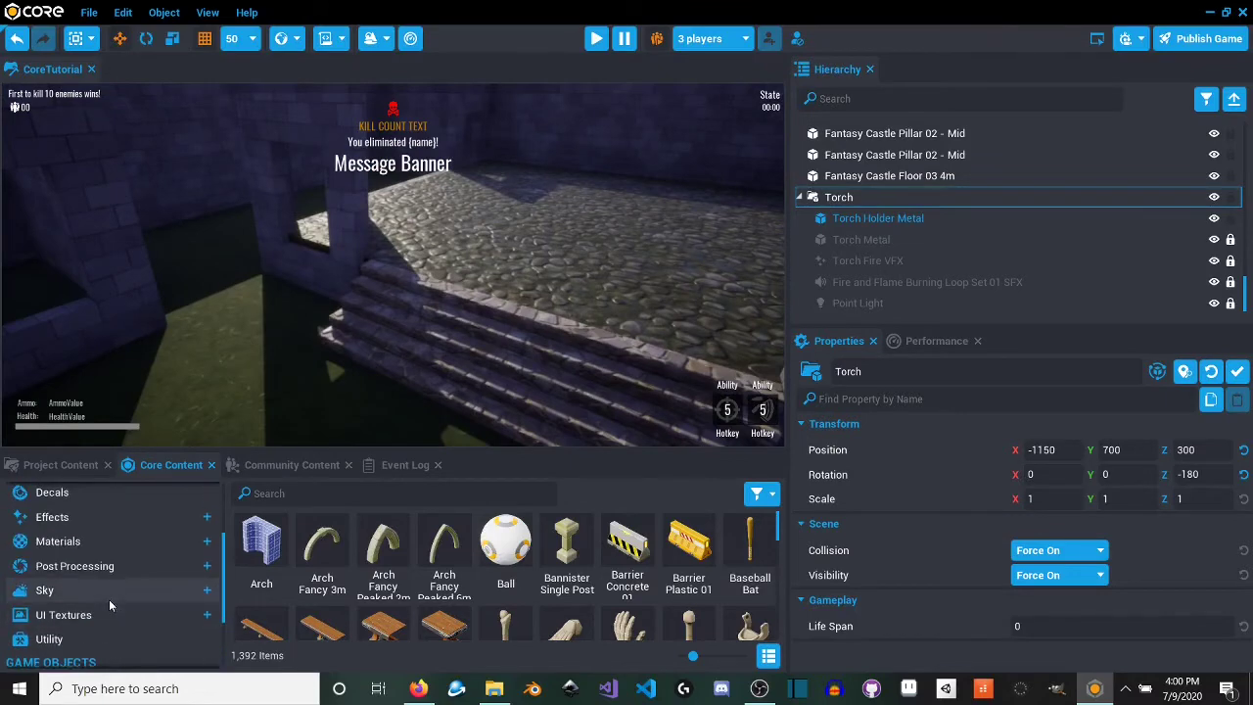
click(45, 591)
Step: Look through the available sky domes, lights and adjustment volumes, and view the map's current sky
scroll(167, 566, down, 3)
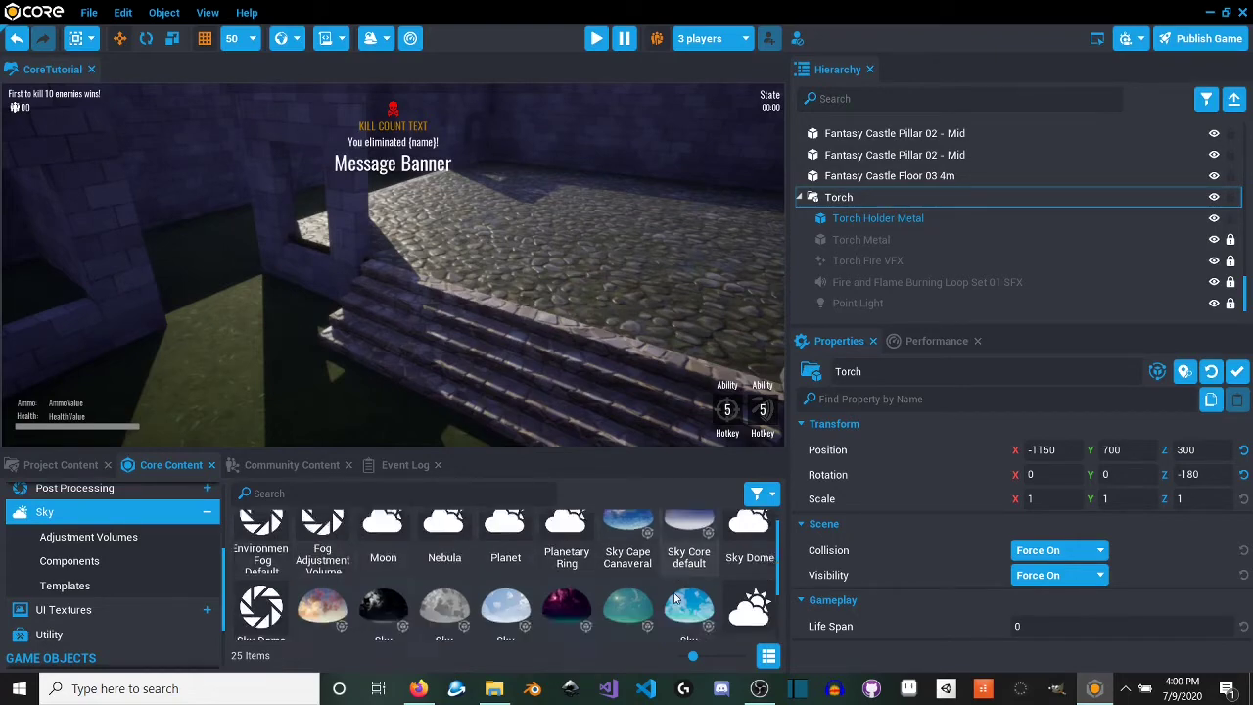
scroll(369, 571, down, 3)
scroll(107, 578, up, 4)
scroll(432, 610, down, 2)
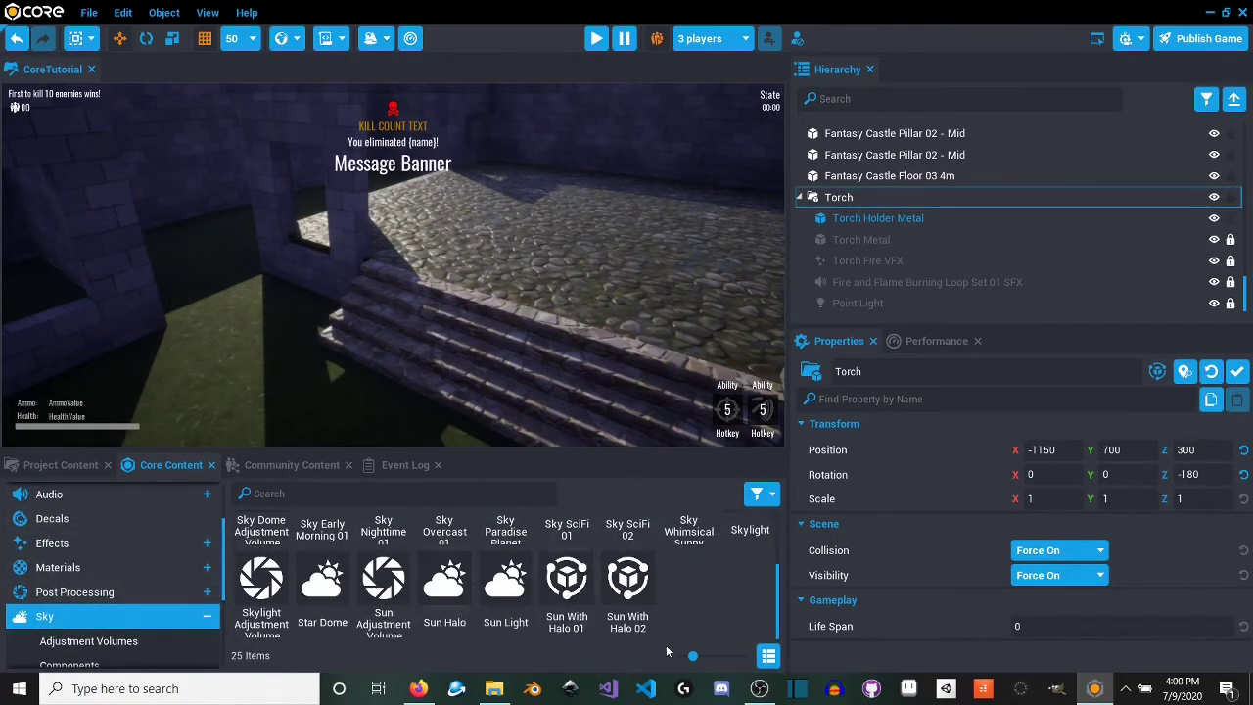
scroll(692, 620, up, 3)
scroll(654, 611, down, 3)
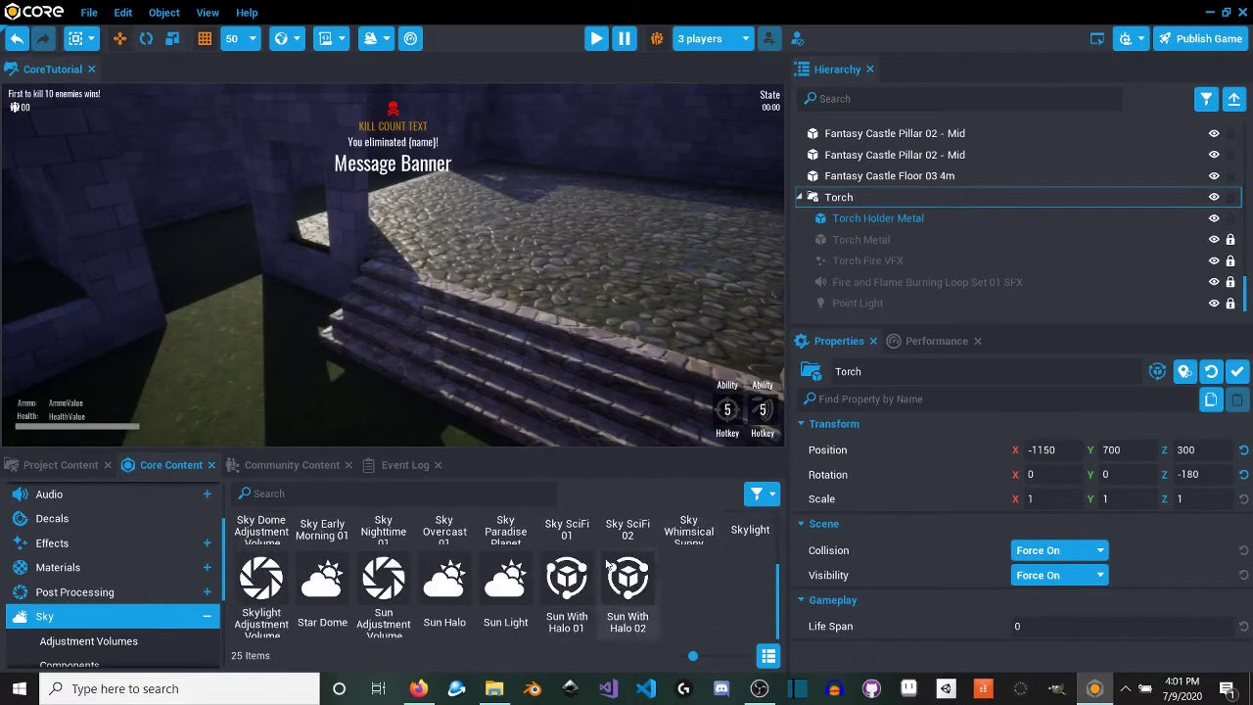
right_drag(431, 264, 341, 79)
Step: Collapse the expanded base and wall groups in the Map folder and expand its Environment group
scroll(902, 221, up, 2)
scroll(901, 223, up, 10)
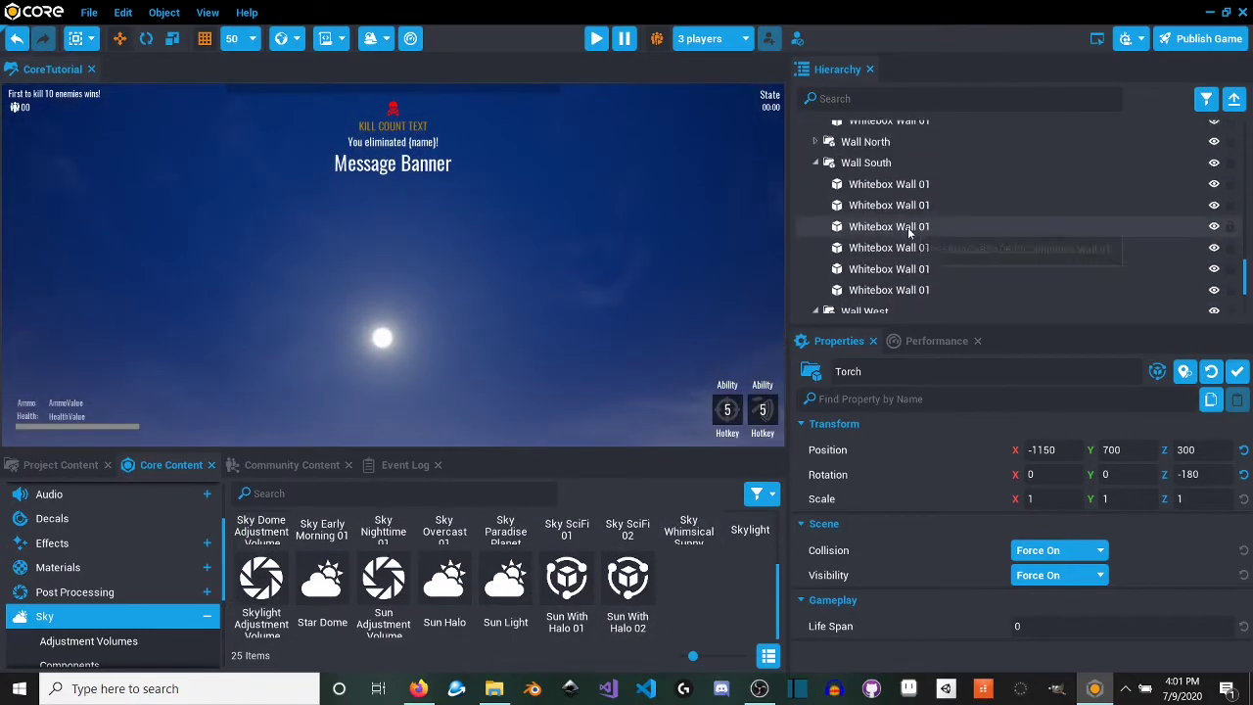
scroll(900, 247, up, 12)
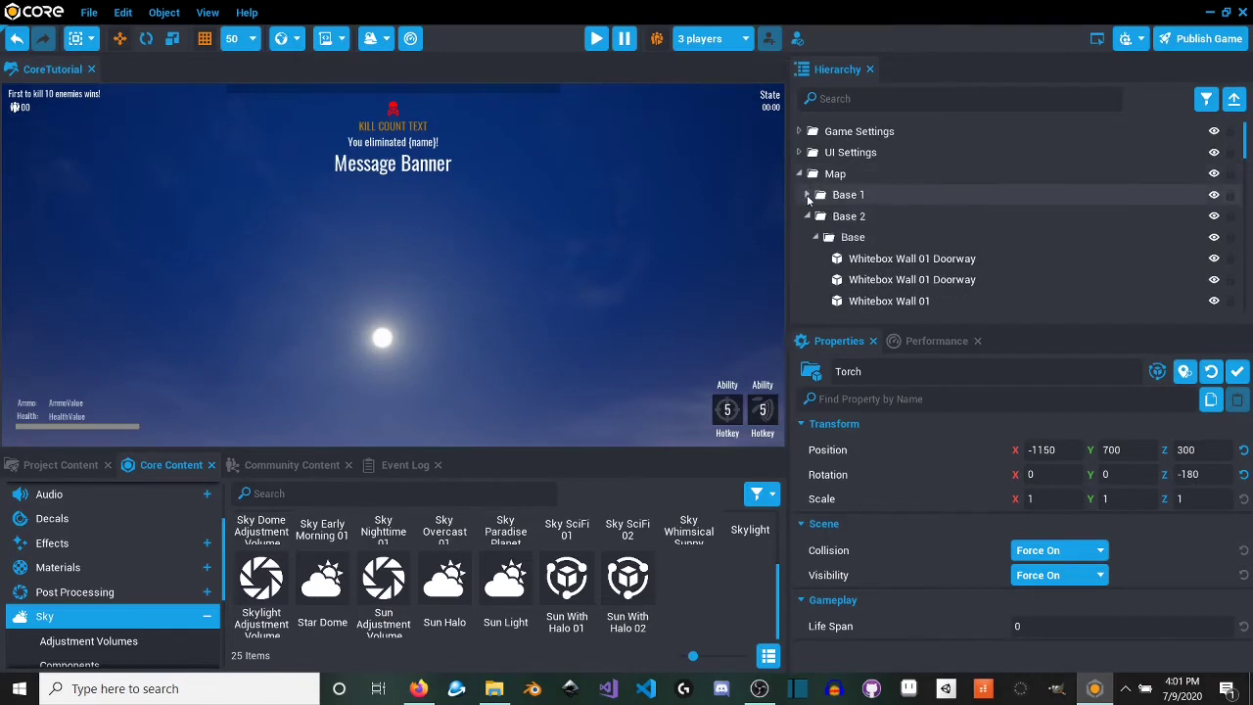
click(807, 216)
click(807, 237)
click(806, 258)
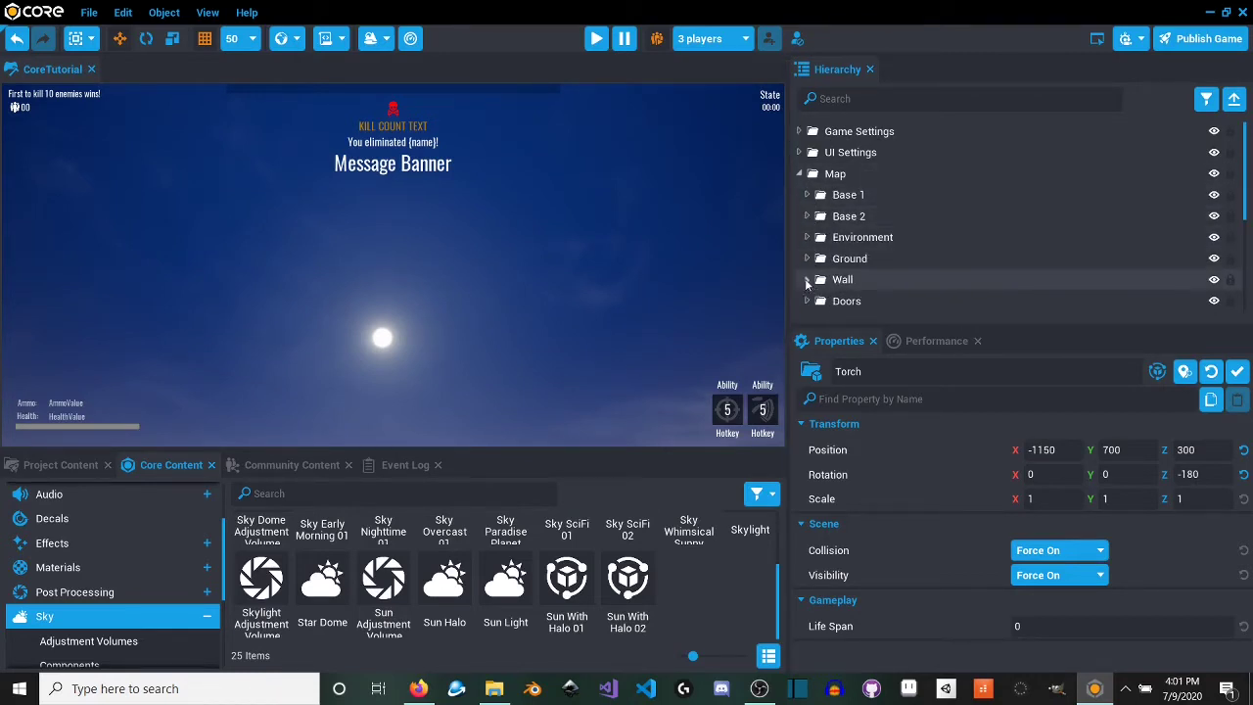
scroll(815, 227, down, 1)
click(807, 212)
scroll(862, 210, down, 1)
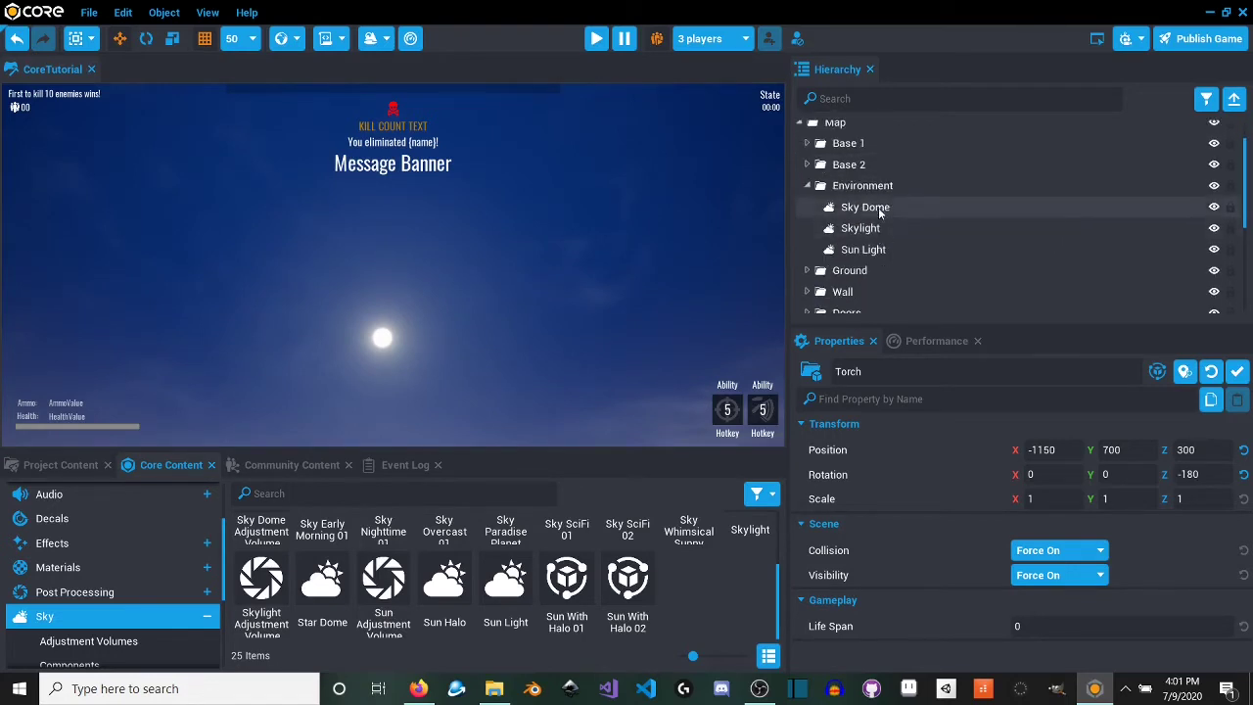
Step: Check the existing sky and light objects, add a Star Dome below Sky Dome in the Environment group, and reselect Sky Dome
click(866, 207)
key(Down)
key(Down)
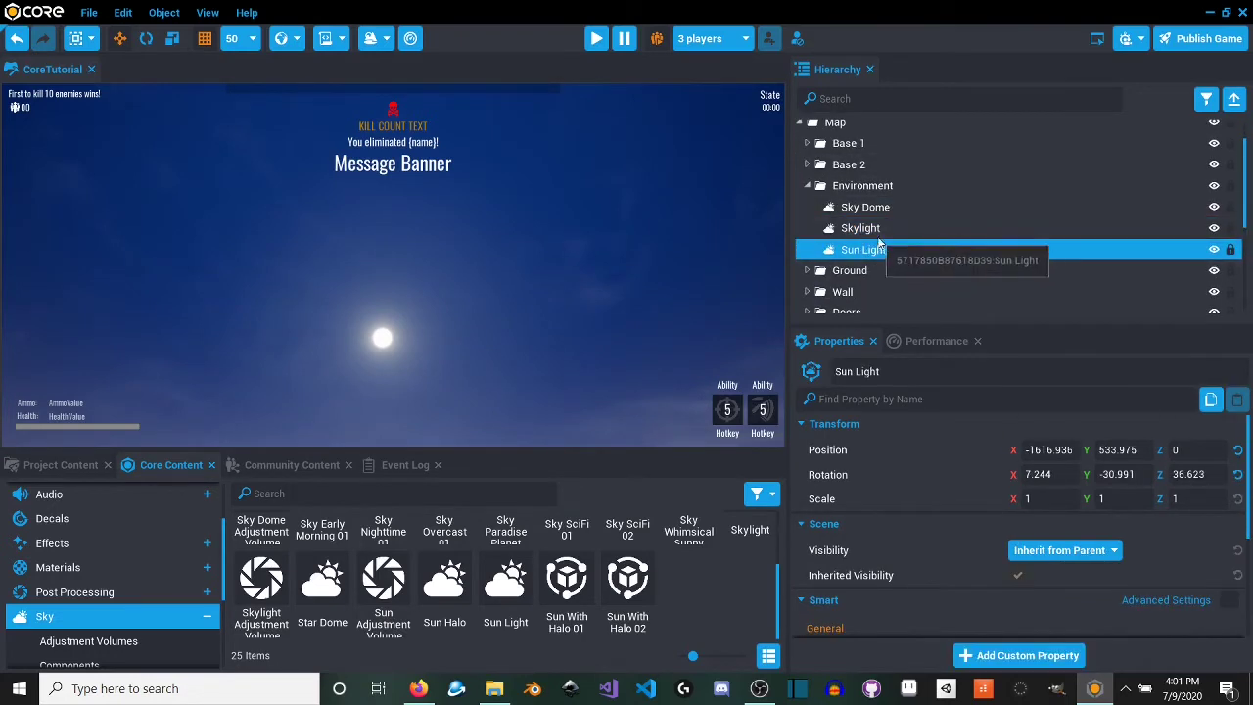
key(Up)
key(Up)
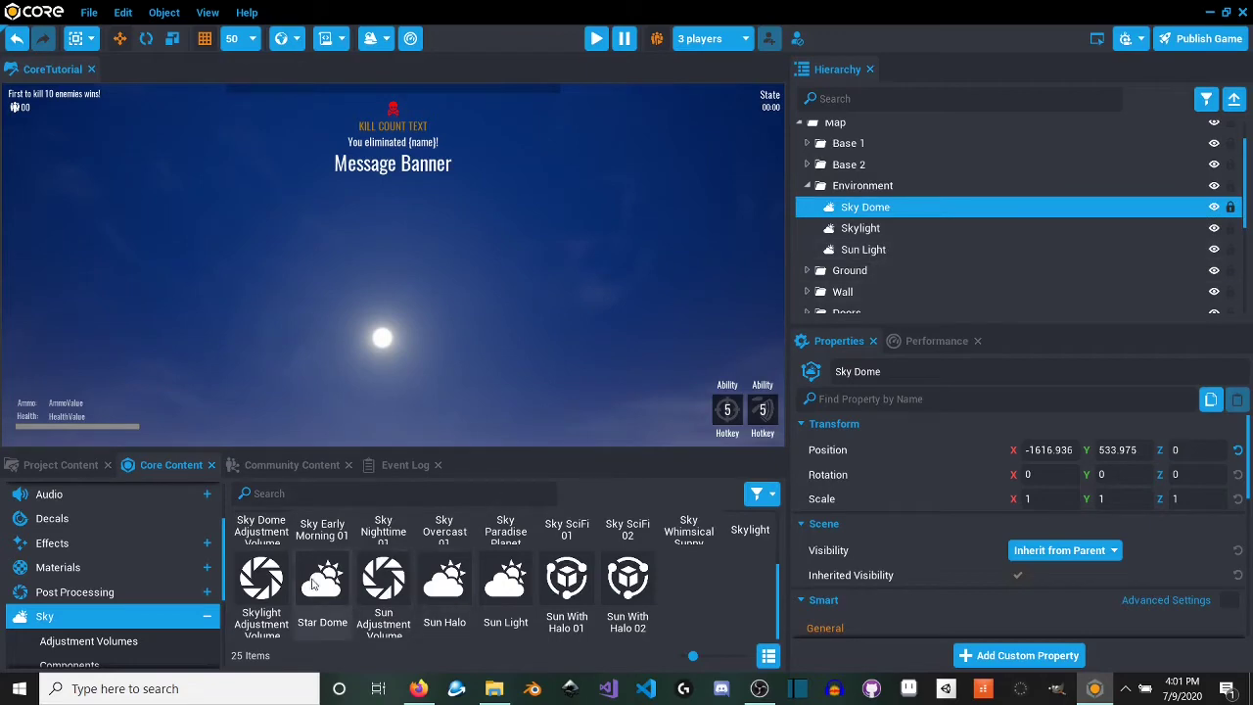
drag(326, 585, 865, 223)
click(879, 209)
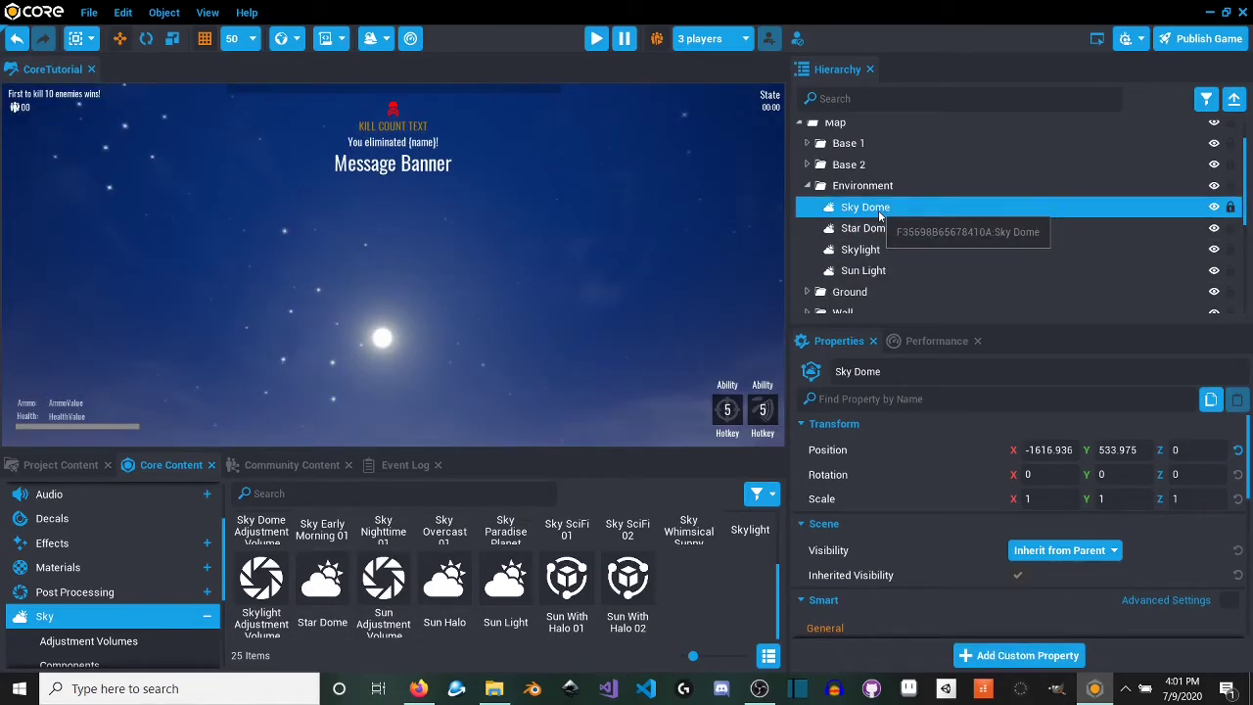
Step: Delete the Sky Dome, Star Dome, Skylight and Sun Light objects from the Environment group
key(Delete)
right_drag(611, 285, 632, 329)
click(901, 204)
shift+click(892, 252)
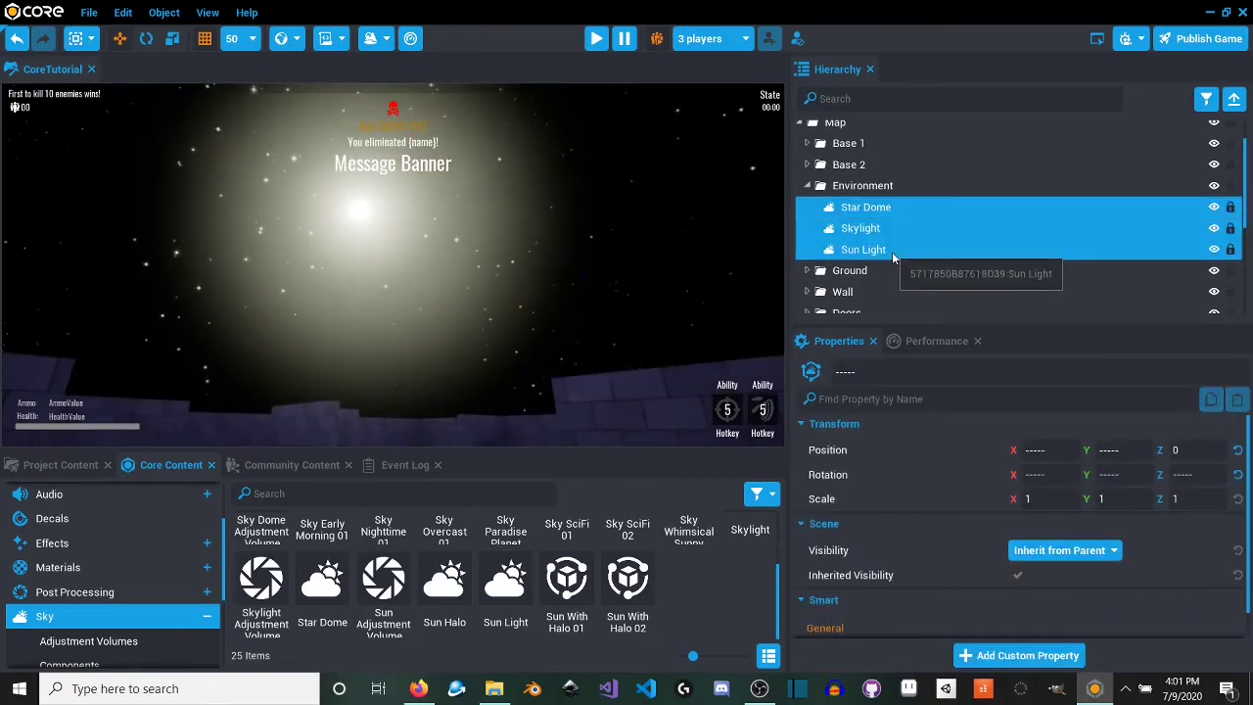
key(Delete)
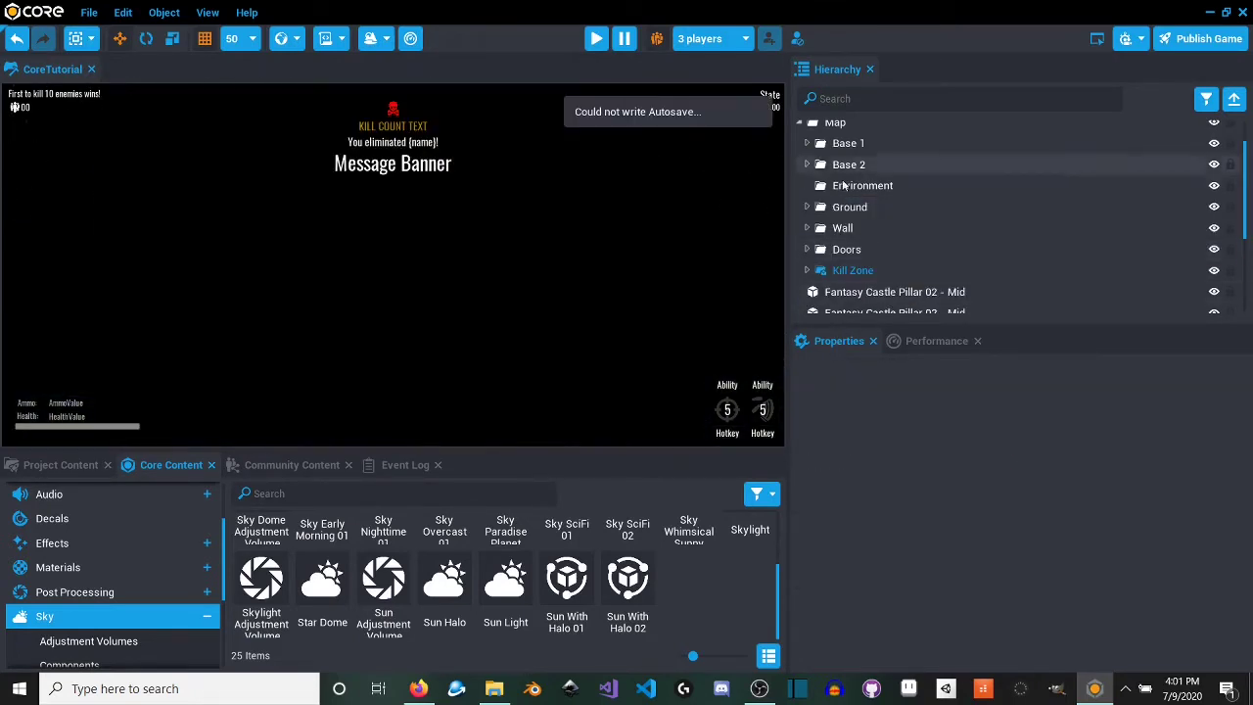
Step: Try the Sky Whimsical Sunny Saturation preset in the Environment group, view it over the map, and delete it
scroll(628, 564, up, 2)
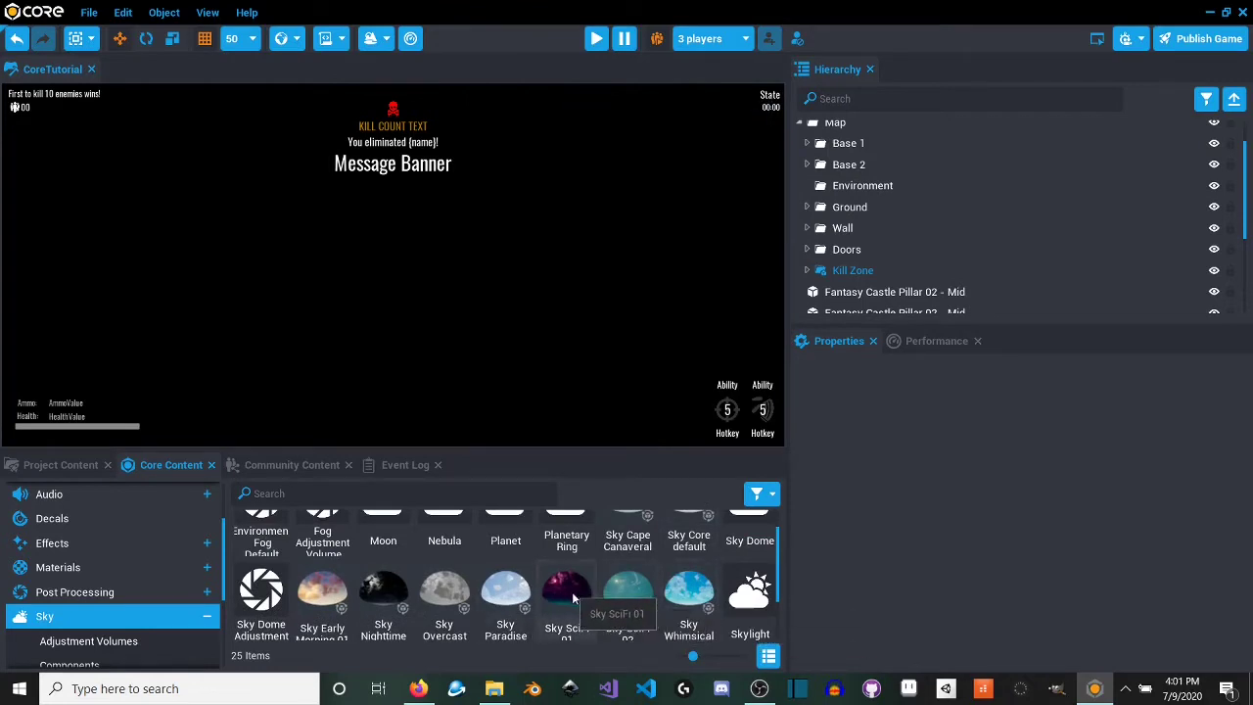
drag(690, 597, 872, 185)
right_drag(372, 337, 484, 442)
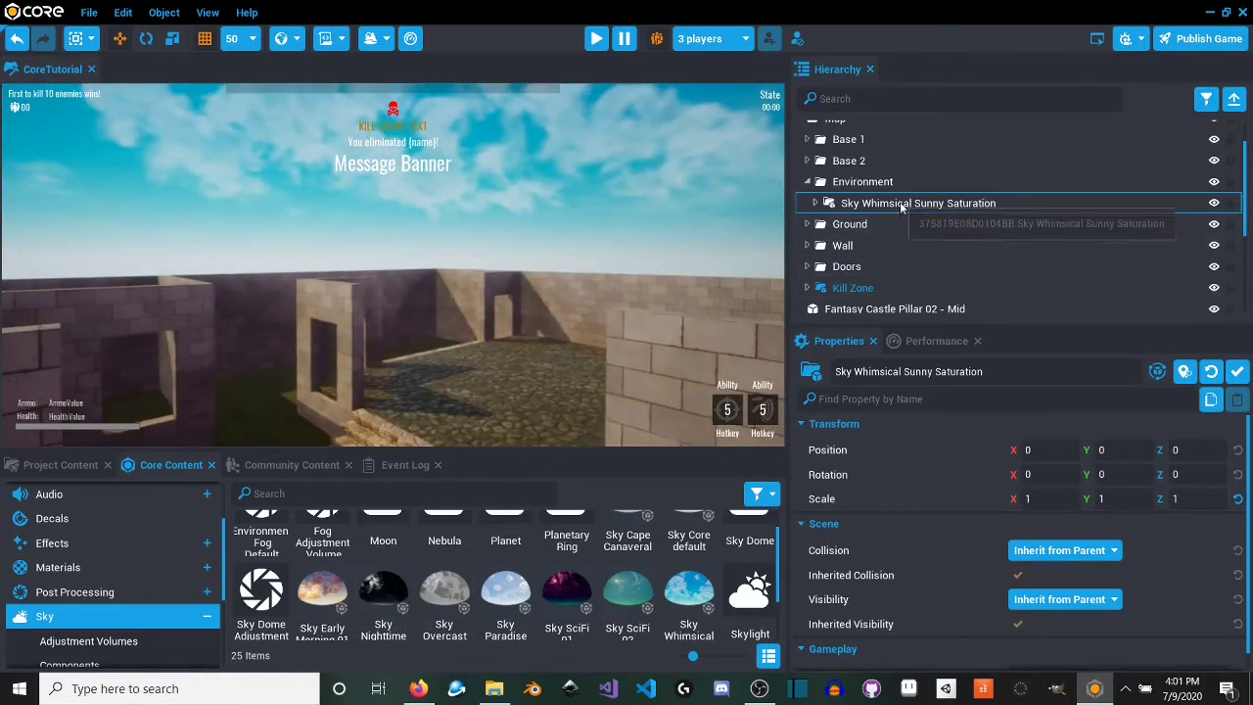
key(Delete)
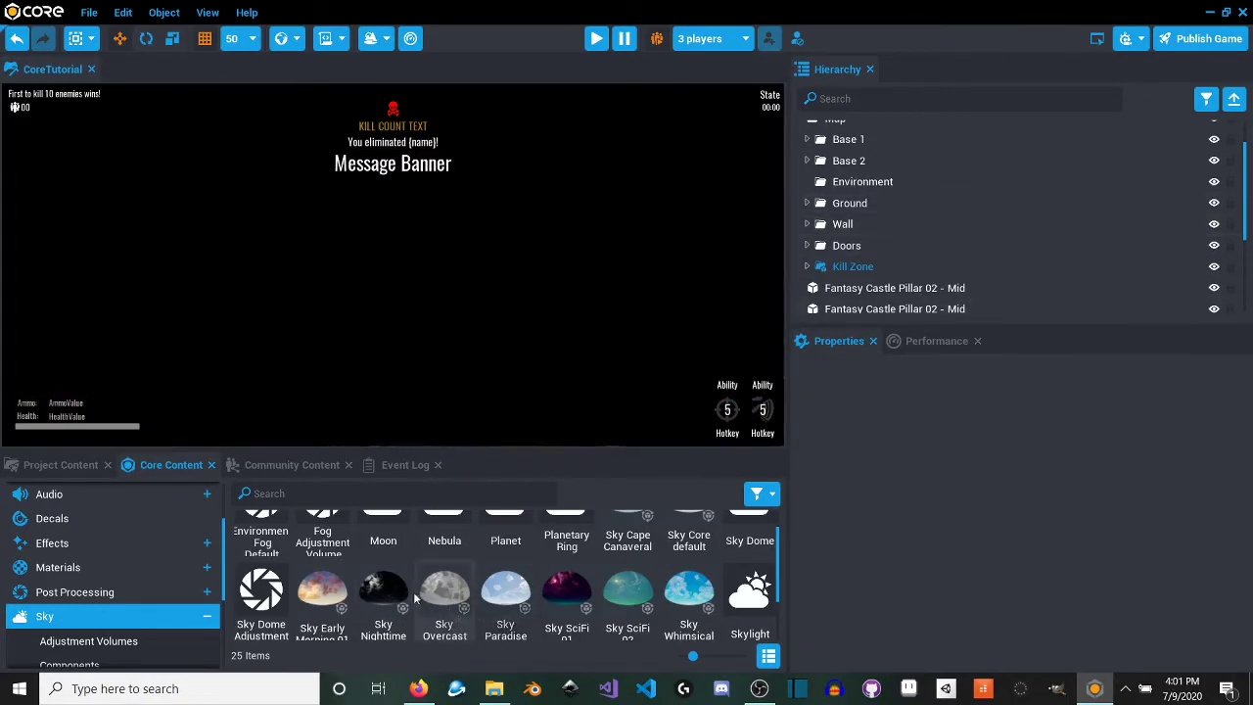
Step: Add the Sky Nighttime 01 preset to the Environment group and check how it looks over the map
drag(383, 592, 875, 184)
right_drag(381, 274, 391, 392)
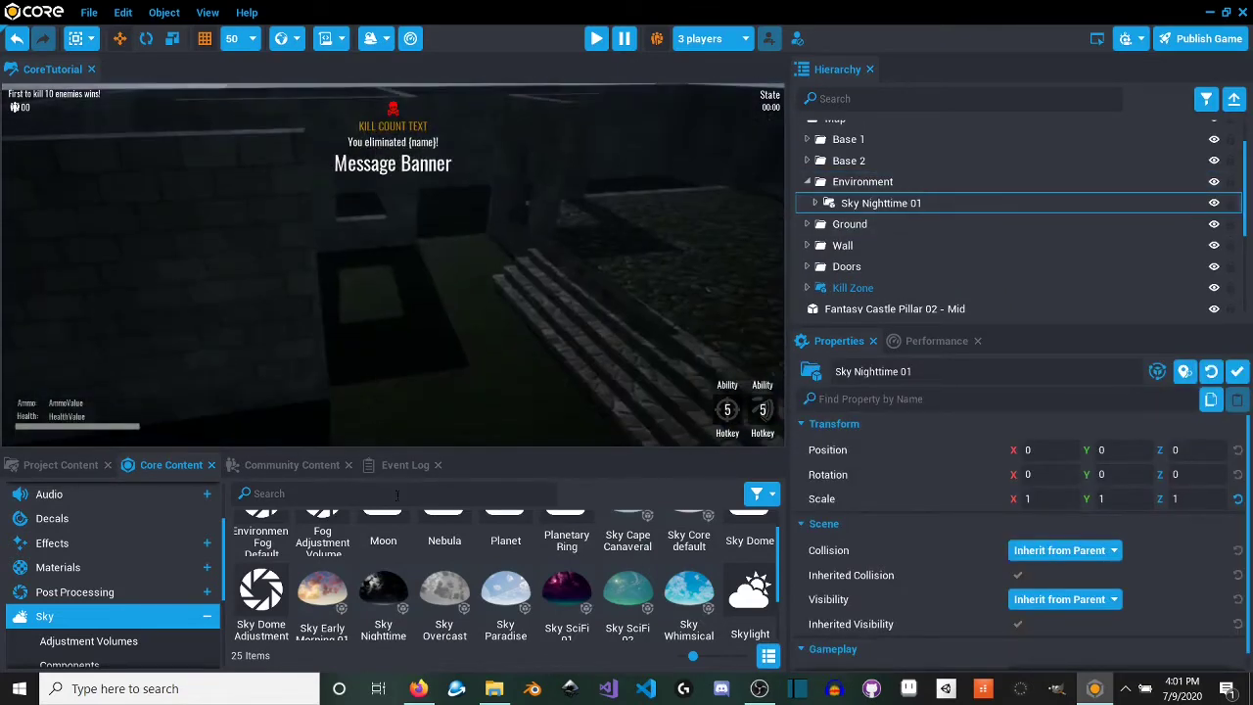
scroll(506, 588, up, 2)
scroll(521, 590, down, 3)
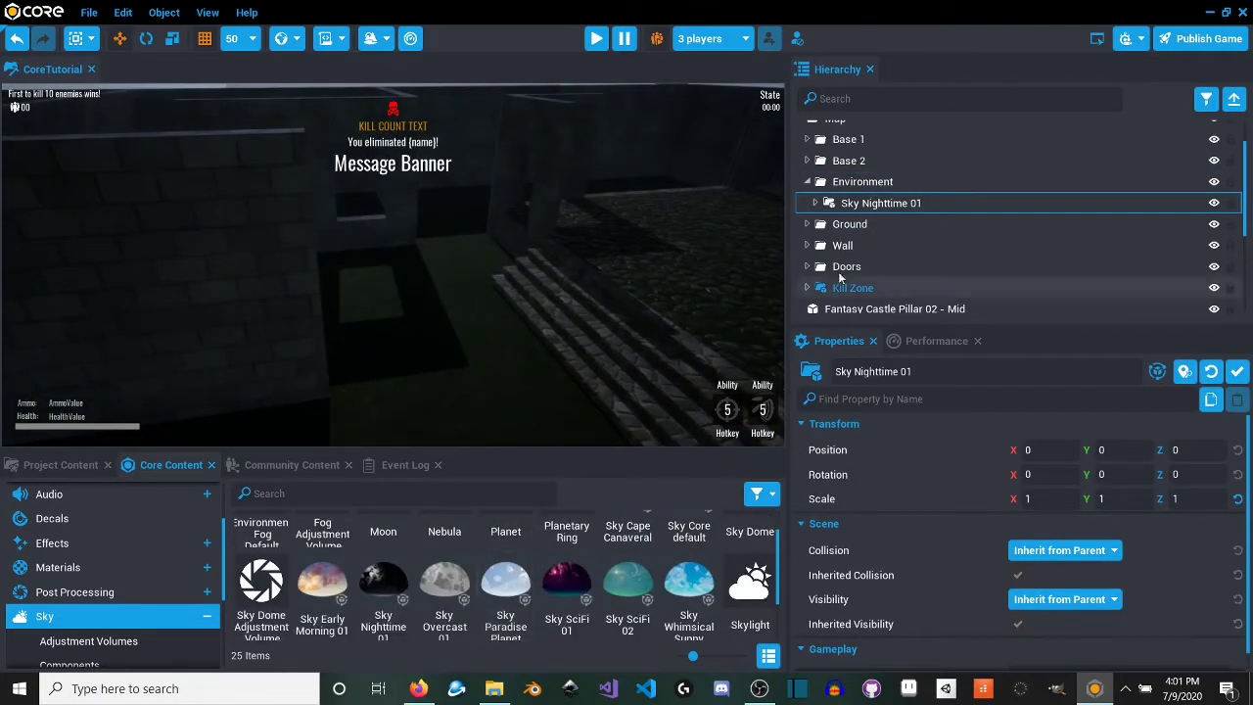
right_drag(637, 294, 782, 237)
right_drag(928, 236, 783, 240)
right_drag(563, 241, 318, 255)
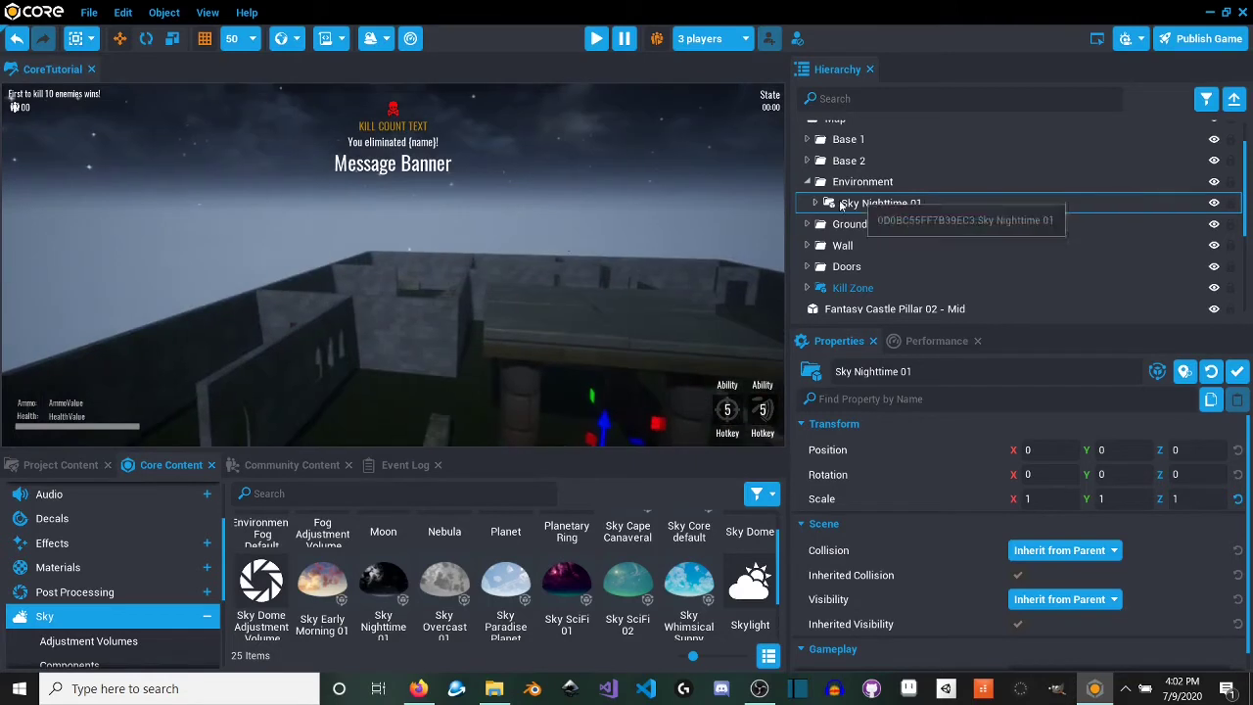
Step: Expand Sky Nighttime 01, select its Sky Dome, and bring up the dome's sky colour properties
click(814, 203)
scroll(930, 249, down, 1)
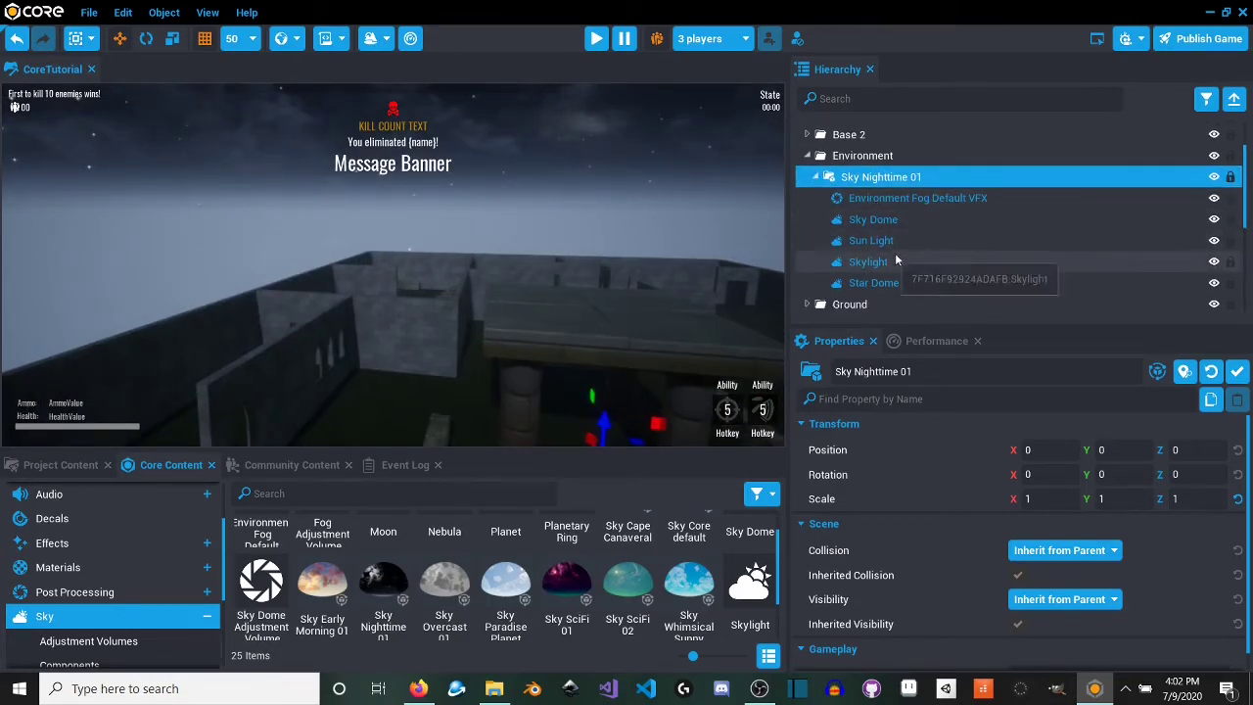
click(878, 220)
key(f)
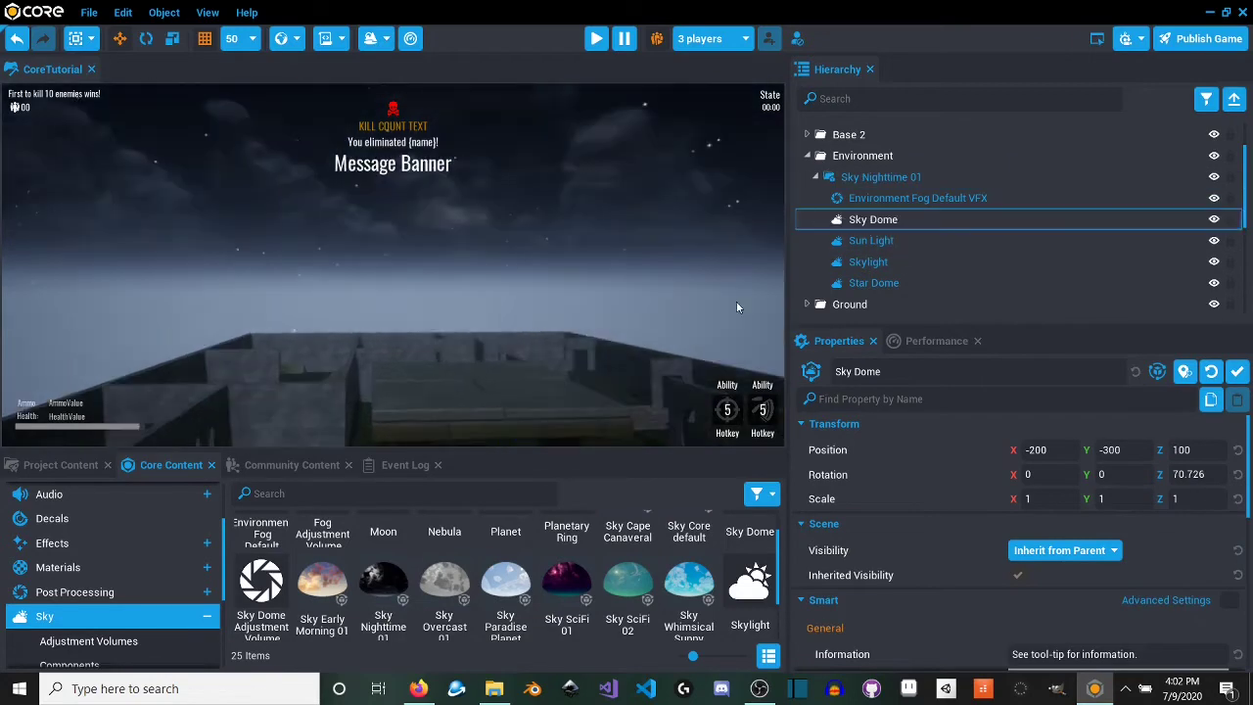
scroll(1054, 595, down, 5)
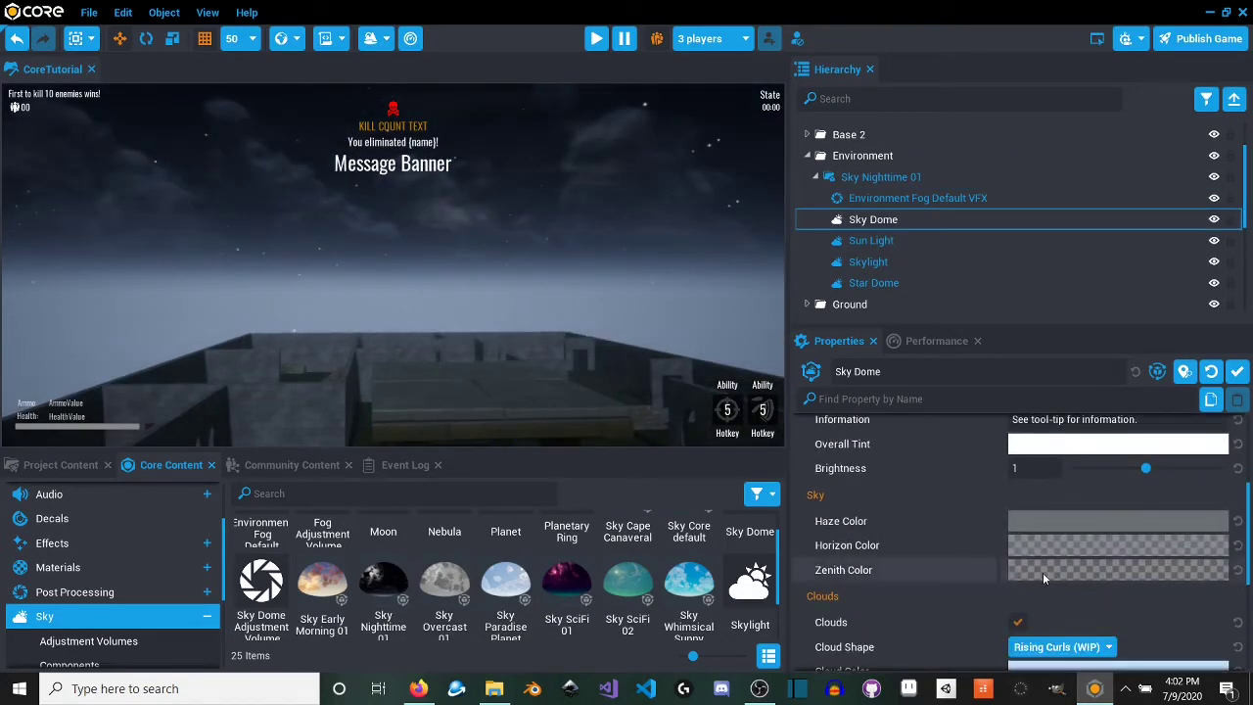
click(1062, 571)
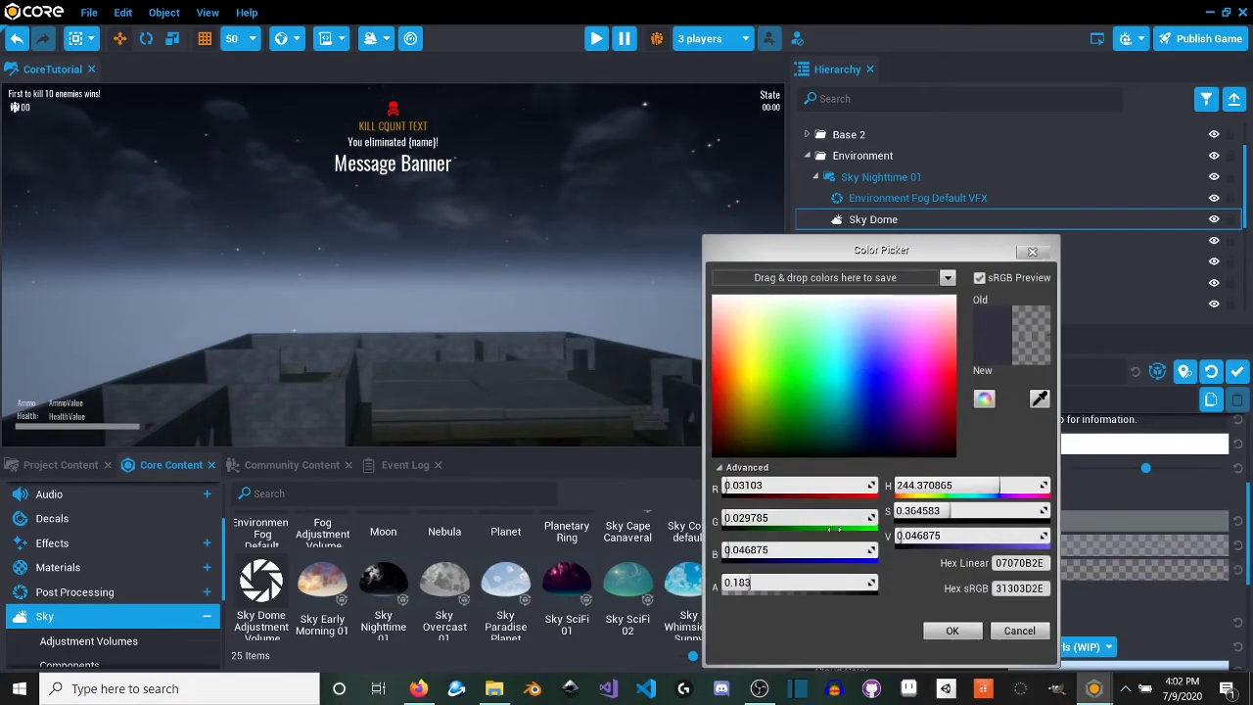
drag(984, 536, 926, 536)
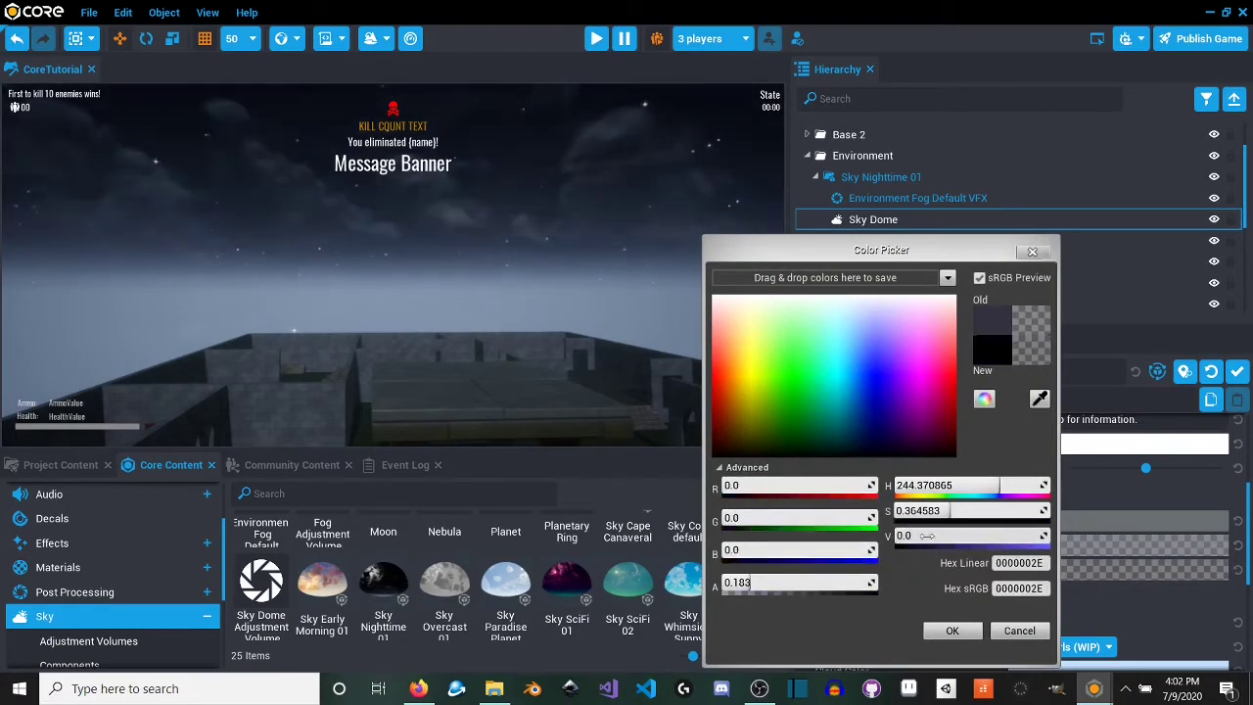
click(1018, 632)
Step: Set the Sky Dome's Horizon Color to black with an alpha of 1.0
click(1054, 540)
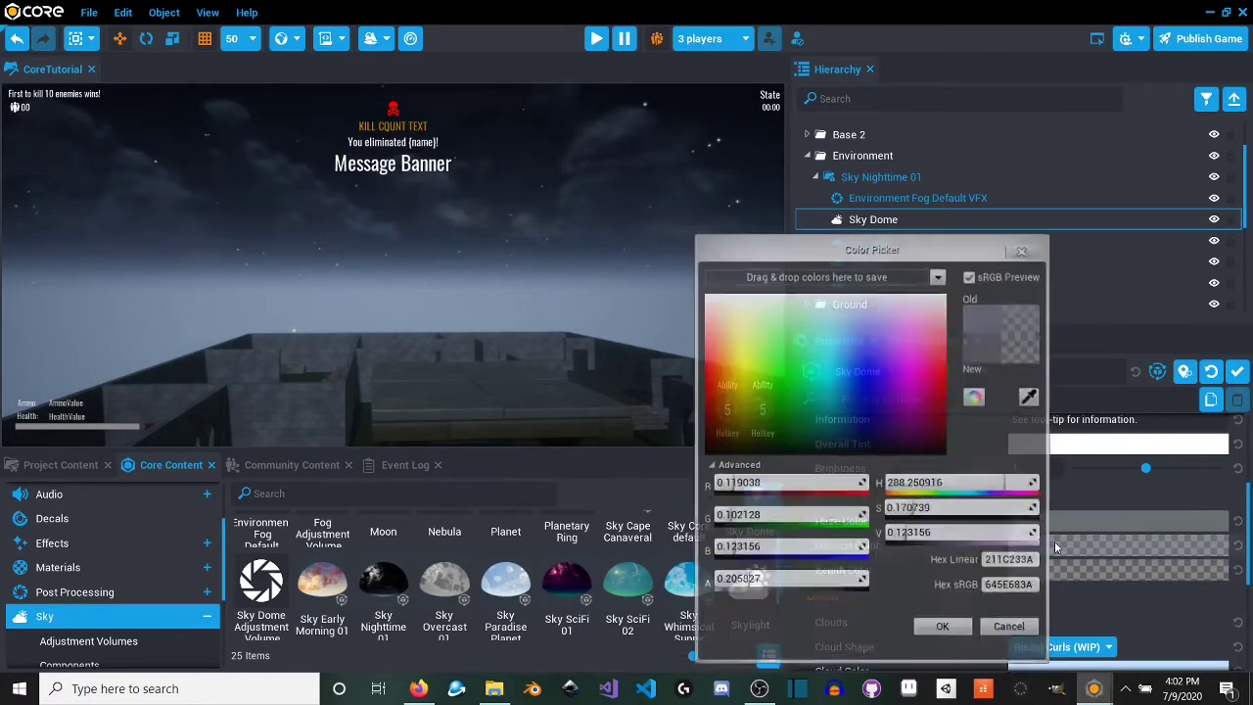
drag(921, 536, 1028, 536)
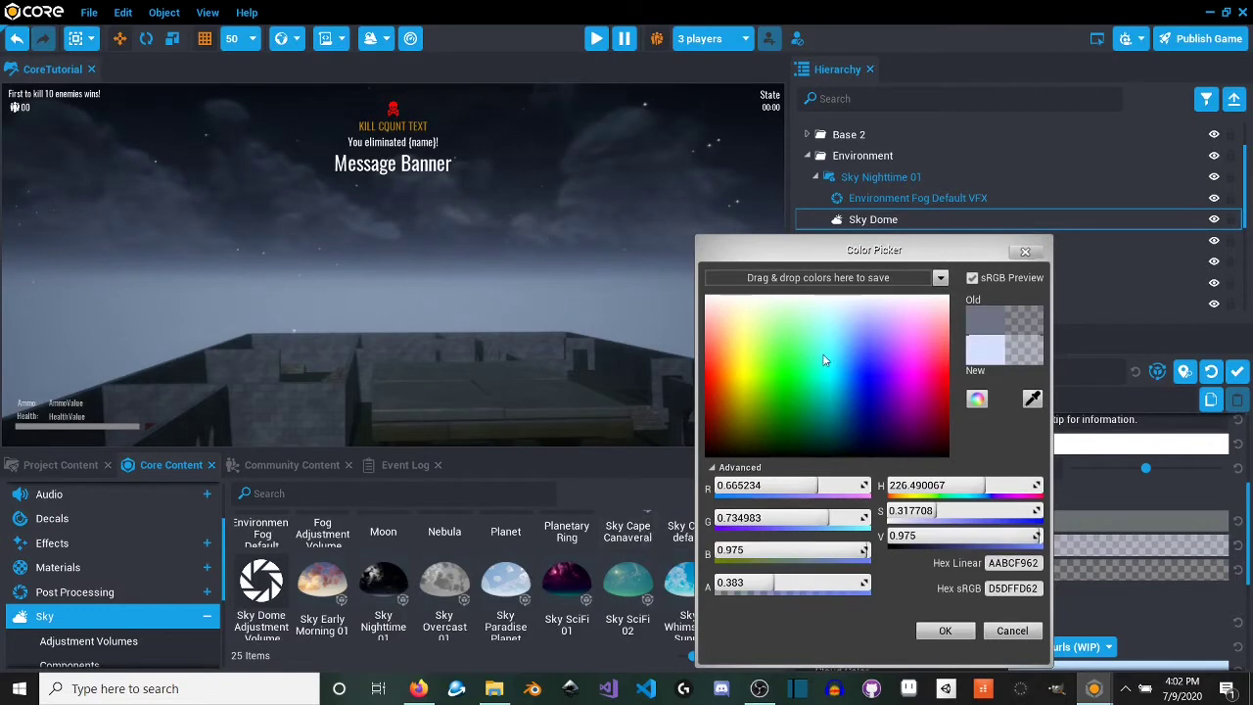
mouse_move(823, 353)
mouse_down()
mouse_move(750, 457)
mouse_move(885, 433)
mouse_move(835, 431)
mouse_move(869, 462)
mouse_up()
drag(809, 587, 868, 584)
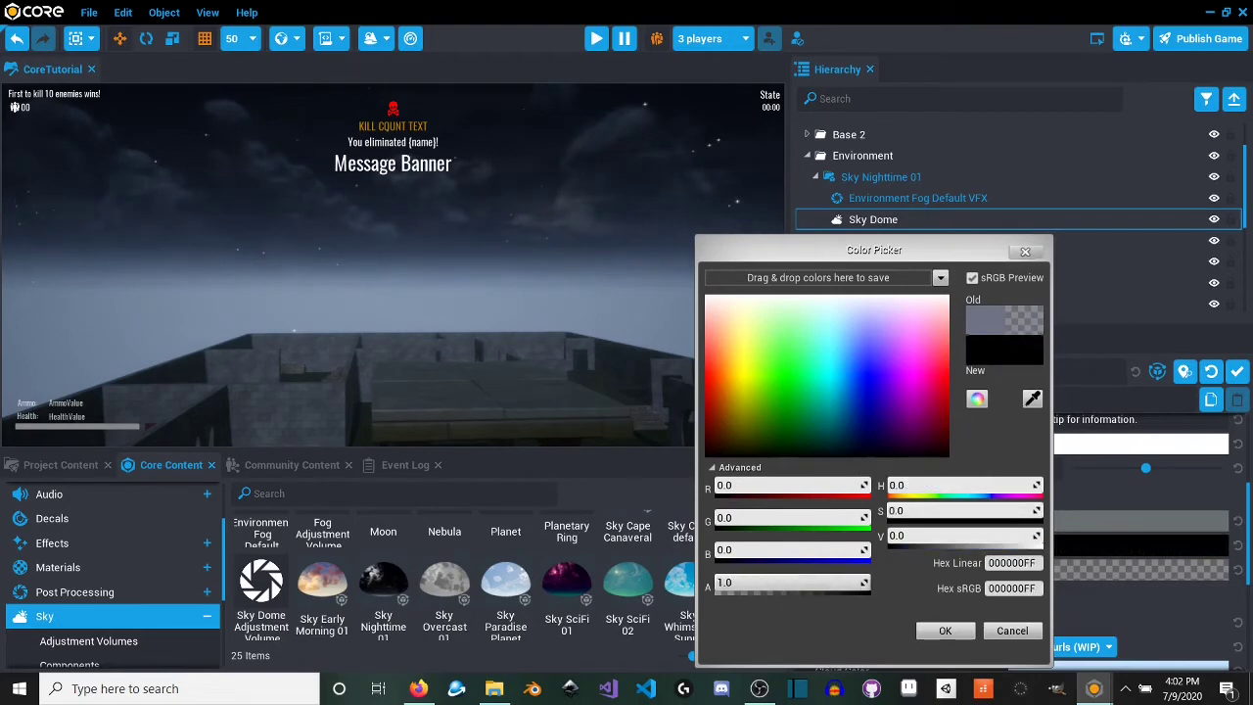
click(945, 630)
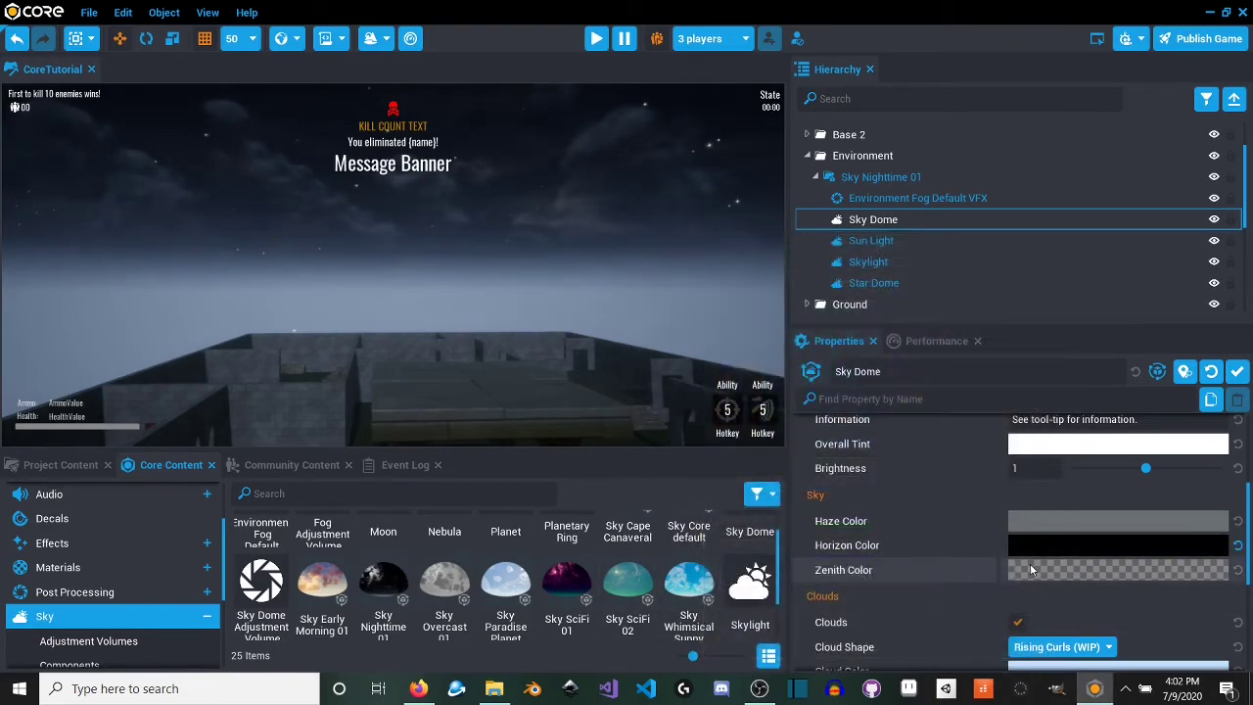
Step: Set the Sky Dome's Zenith Color to fully opaque black
click(1032, 563)
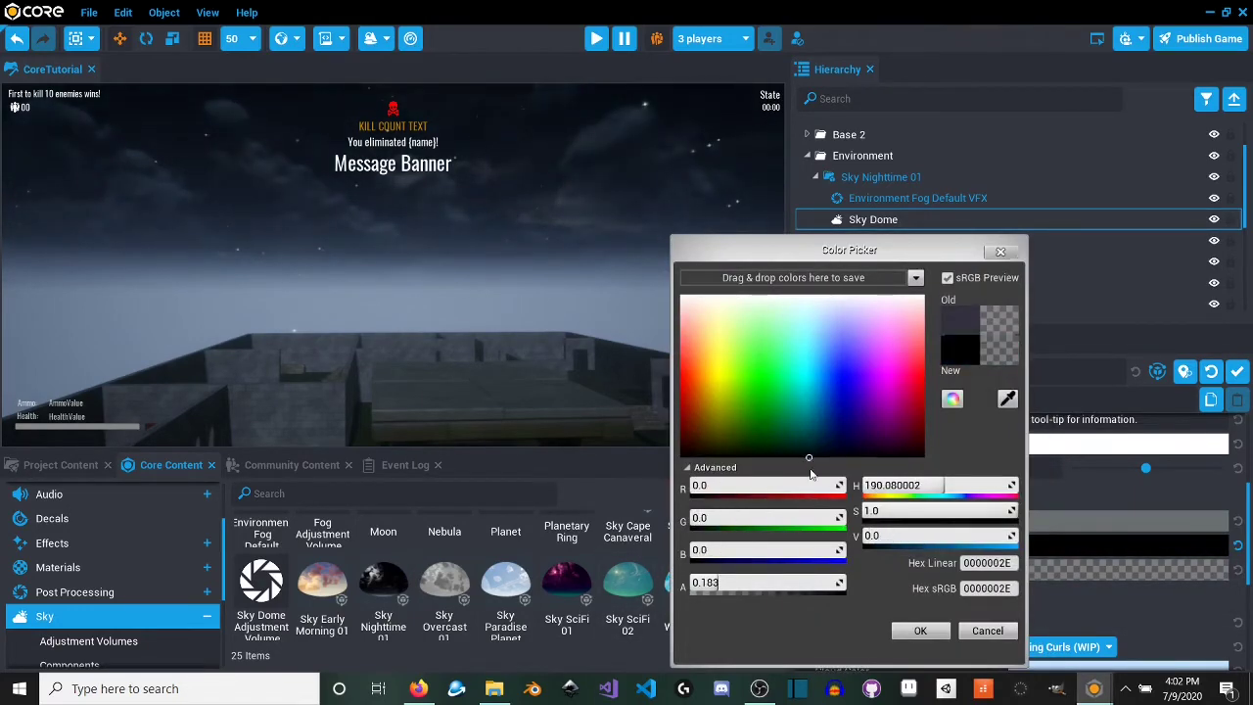
drag(880, 537, 1016, 538)
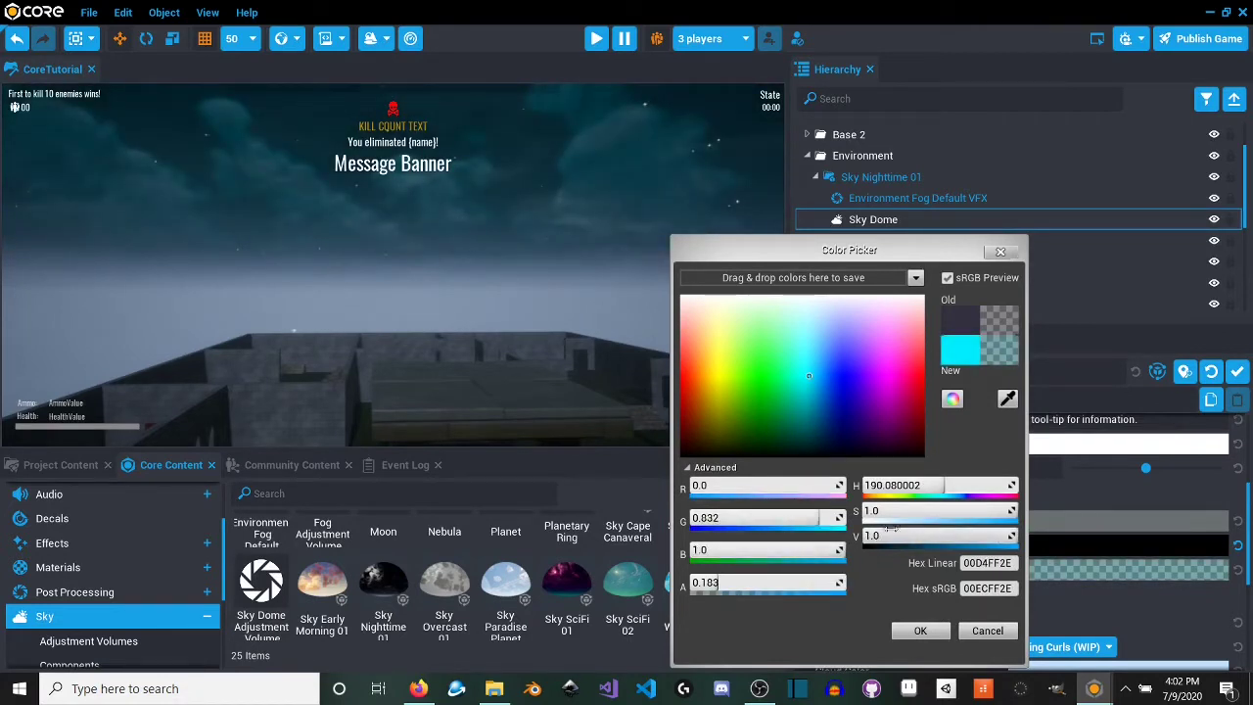
drag(917, 535, 862, 537)
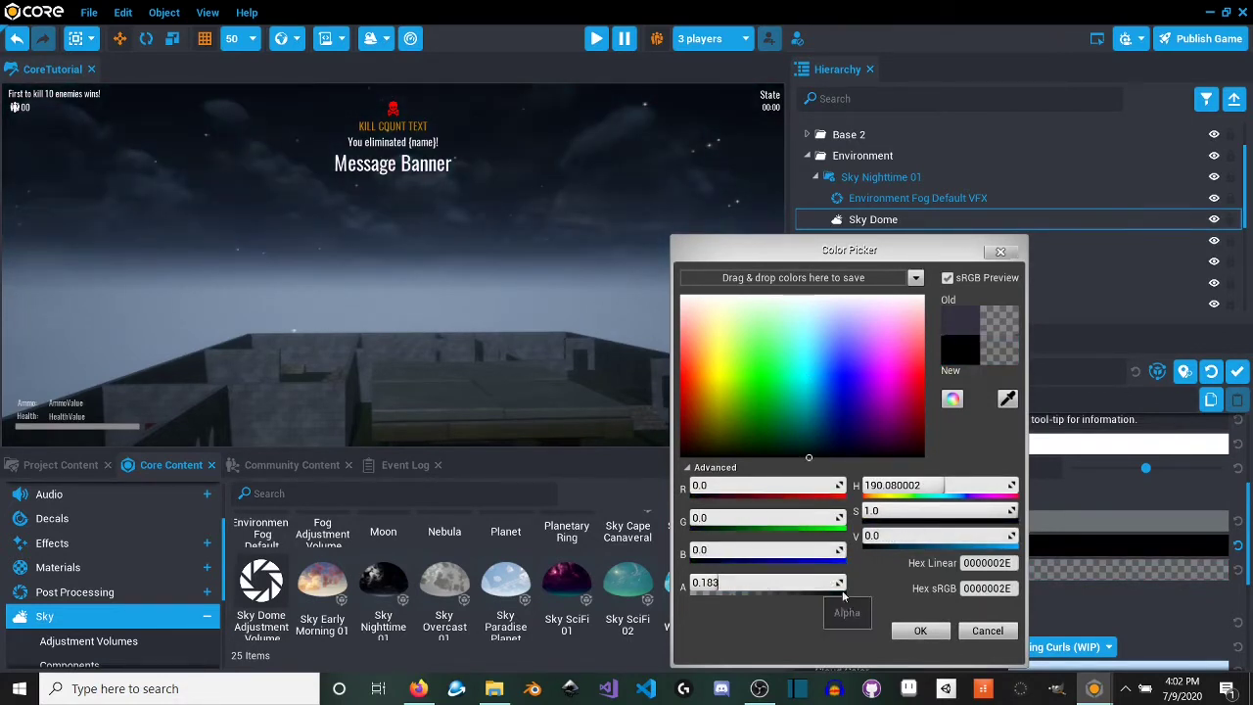
drag(697, 587, 844, 587)
mouse_move(824, 434)
mouse_down()
mouse_move(840, 440)
mouse_move(838, 457)
mouse_up()
click(920, 631)
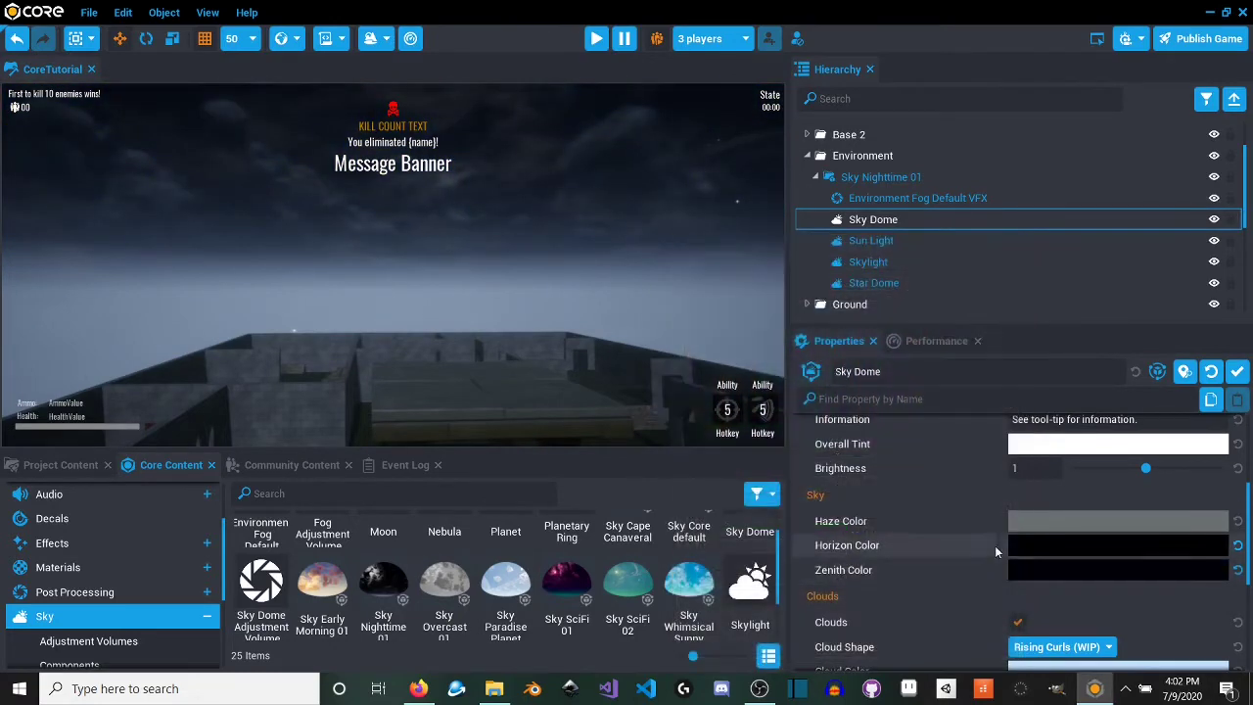
Step: Set the Sky Dome's Haze Color to black with an alpha of 0.908
click(1034, 520)
click(855, 434)
drag(856, 439, 830, 458)
mouse_move(899, 542)
mouse_down()
mouse_move(1018, 542)
mouse_move(881, 542)
mouse_up()
drag(771, 591, 761, 592)
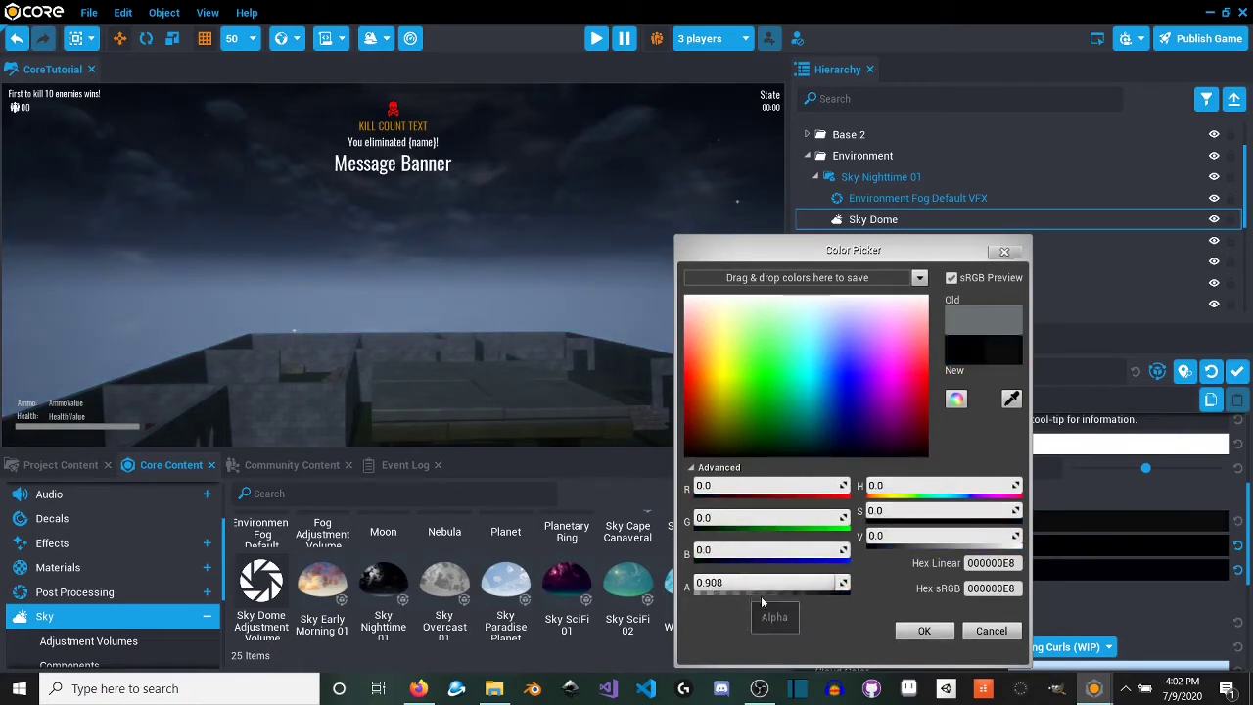
mouse_move(864, 444)
mouse_down()
mouse_move(854, 429)
mouse_move(833, 455)
mouse_move(834, 436)
mouse_move(742, 350)
mouse_move(835, 444)
mouse_move(836, 475)
mouse_up()
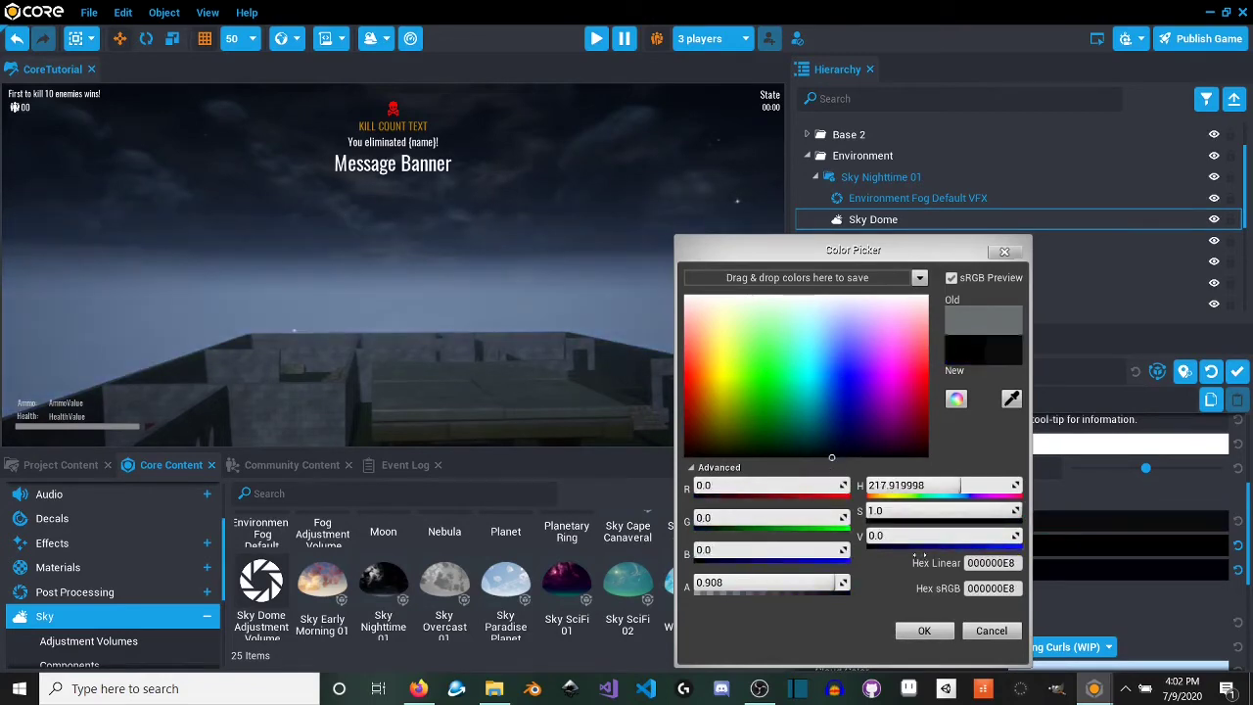
click(924, 631)
scroll(1018, 573, down, 5)
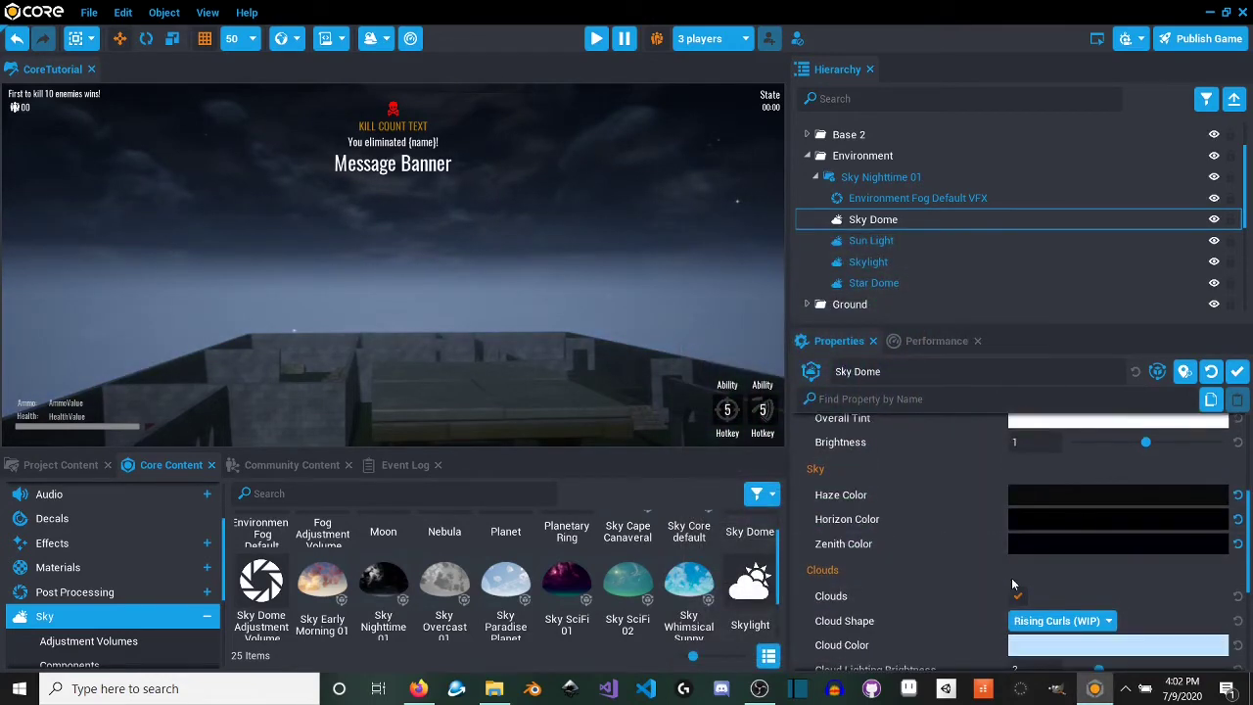
Step: Set the Sun Light's Light Color to light purple, hex sRGB C4B4FFFF, and its Intensity to 1.04
right_drag(328, 271, 759, 331)
scroll(1130, 605, down, 3)
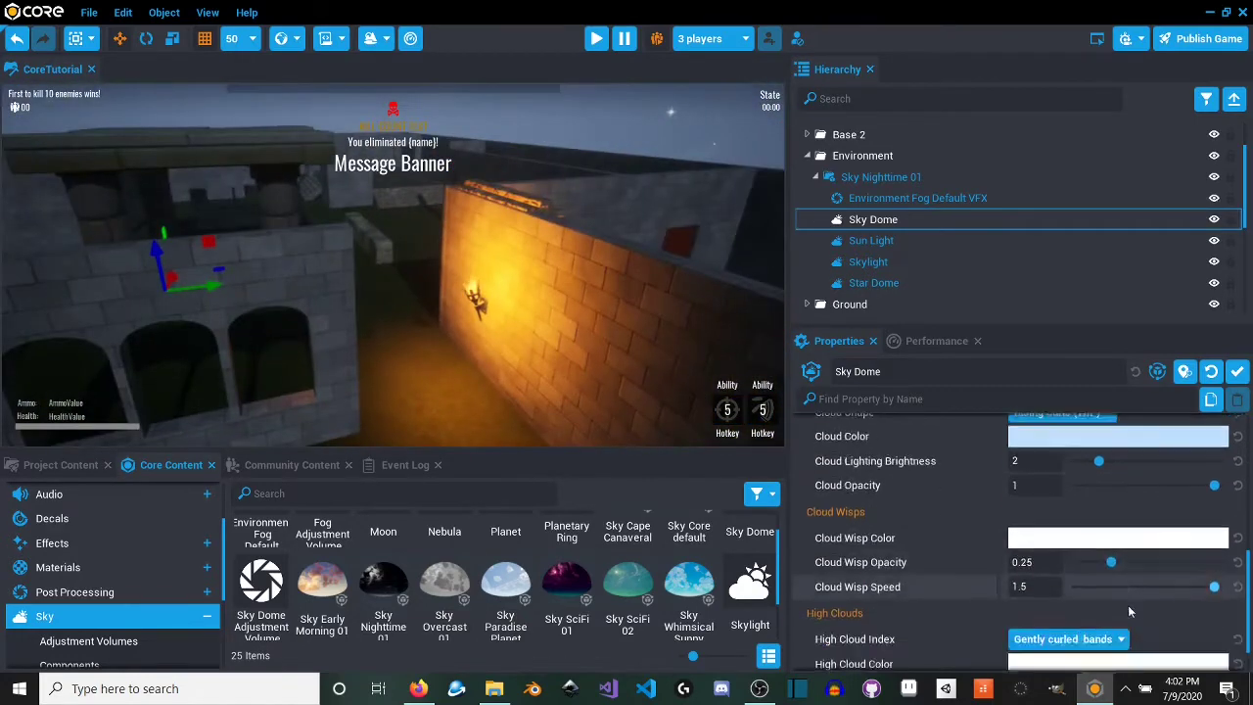
scroll(1126, 606, up, 5)
right_drag(511, 311, 488, 294)
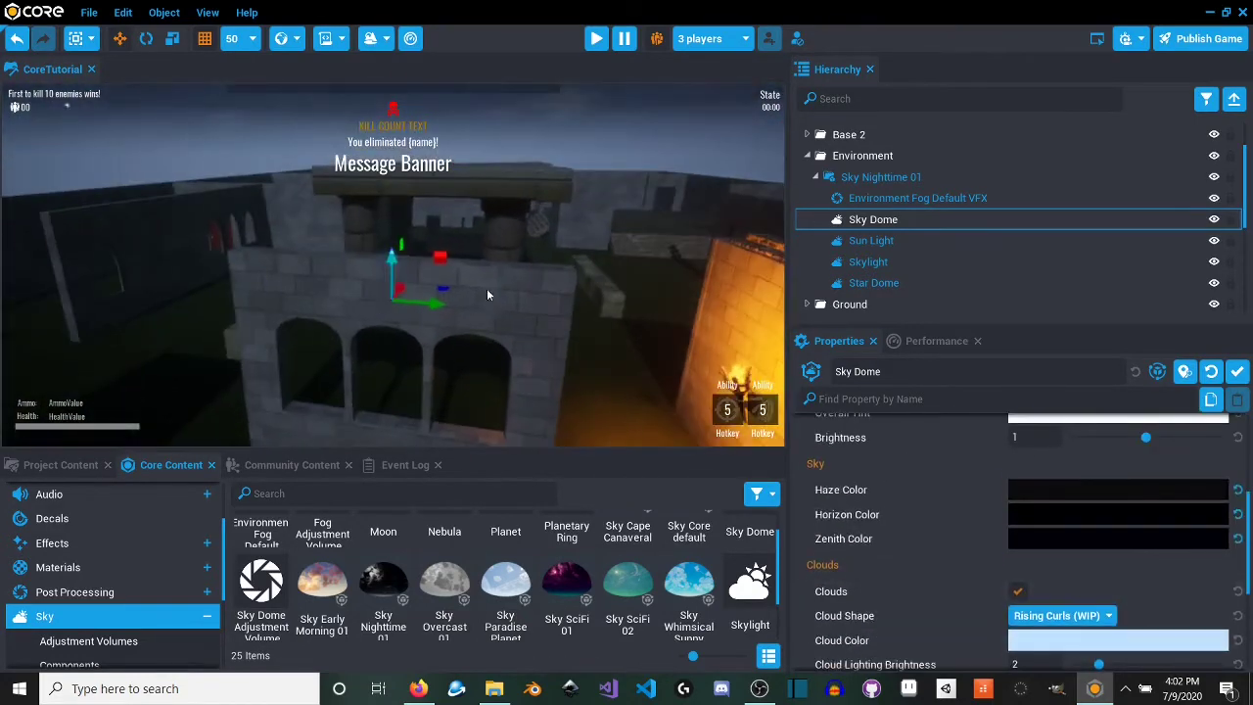
click(867, 240)
right_drag(778, 290, 587, 333)
click(1117, 505)
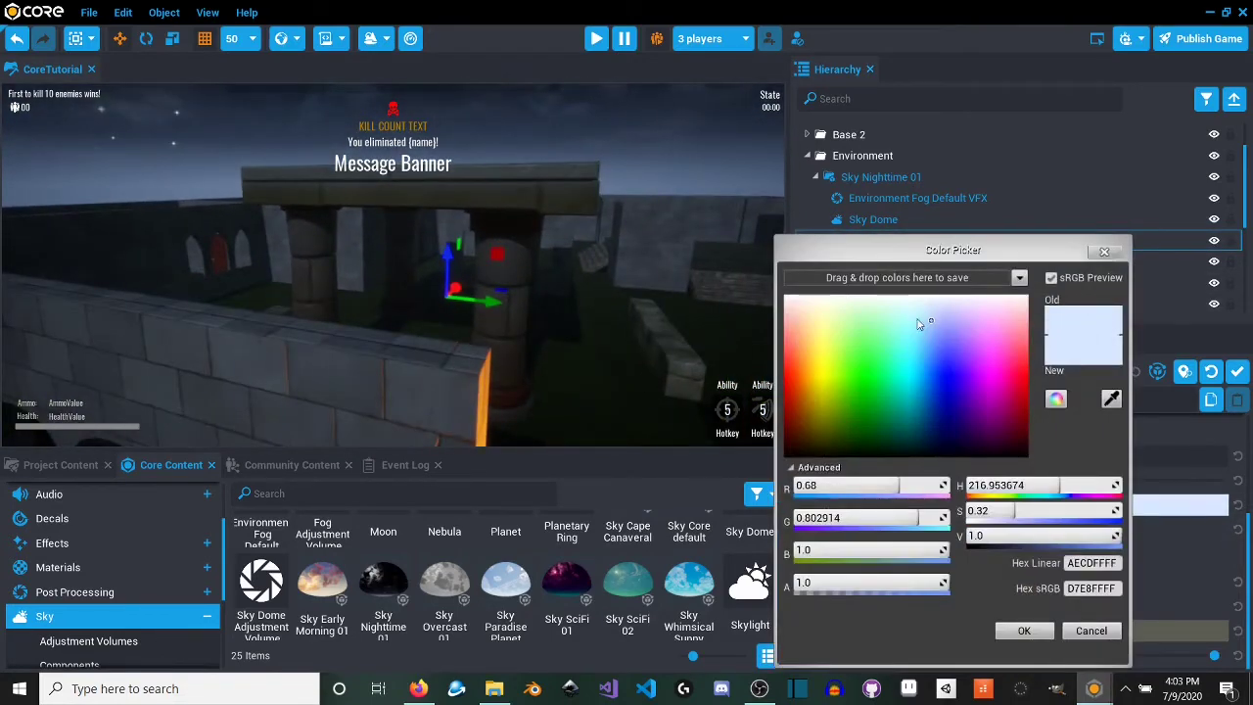
mouse_move(922, 324)
mouse_down()
mouse_move(948, 375)
mouse_move(955, 339)
mouse_up()
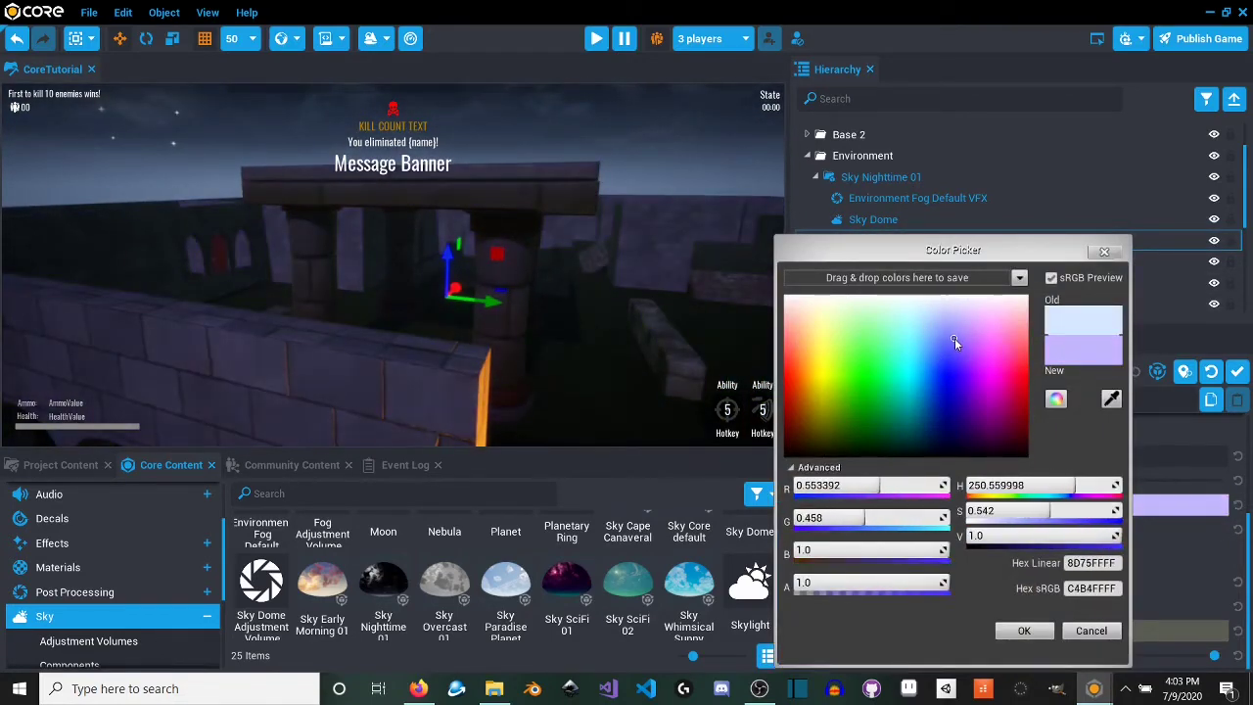
click(1104, 251)
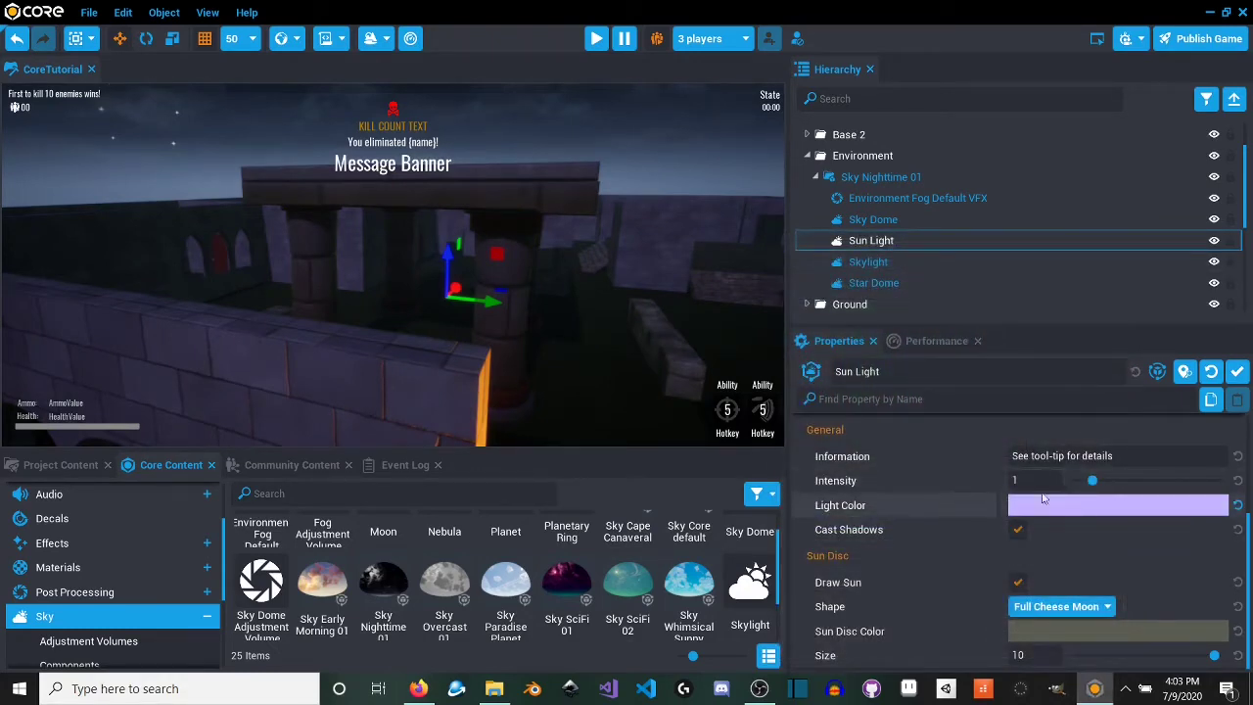
mouse_move(1092, 480)
mouse_down()
mouse_move(1119, 478)
mouse_move(1095, 480)
mouse_up()
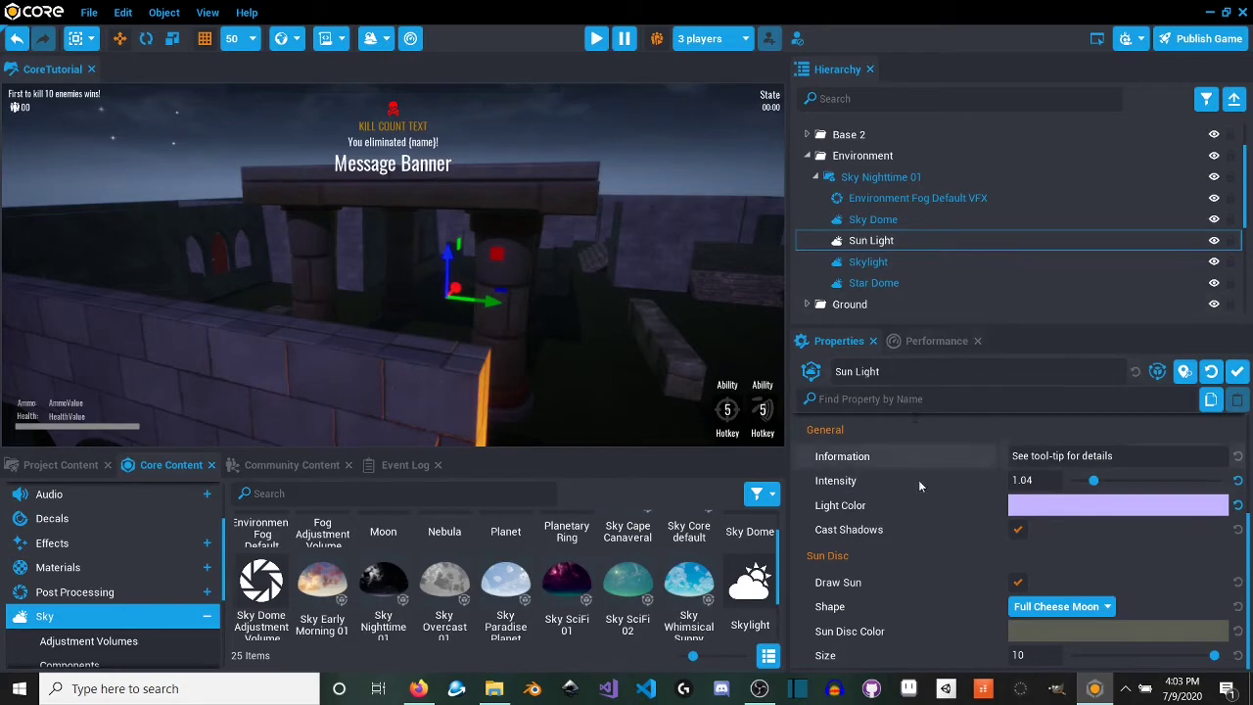
Step: Look at the moon in the sky and check the available Sun Disc shape options
right_drag(548, 294, 440, 360)
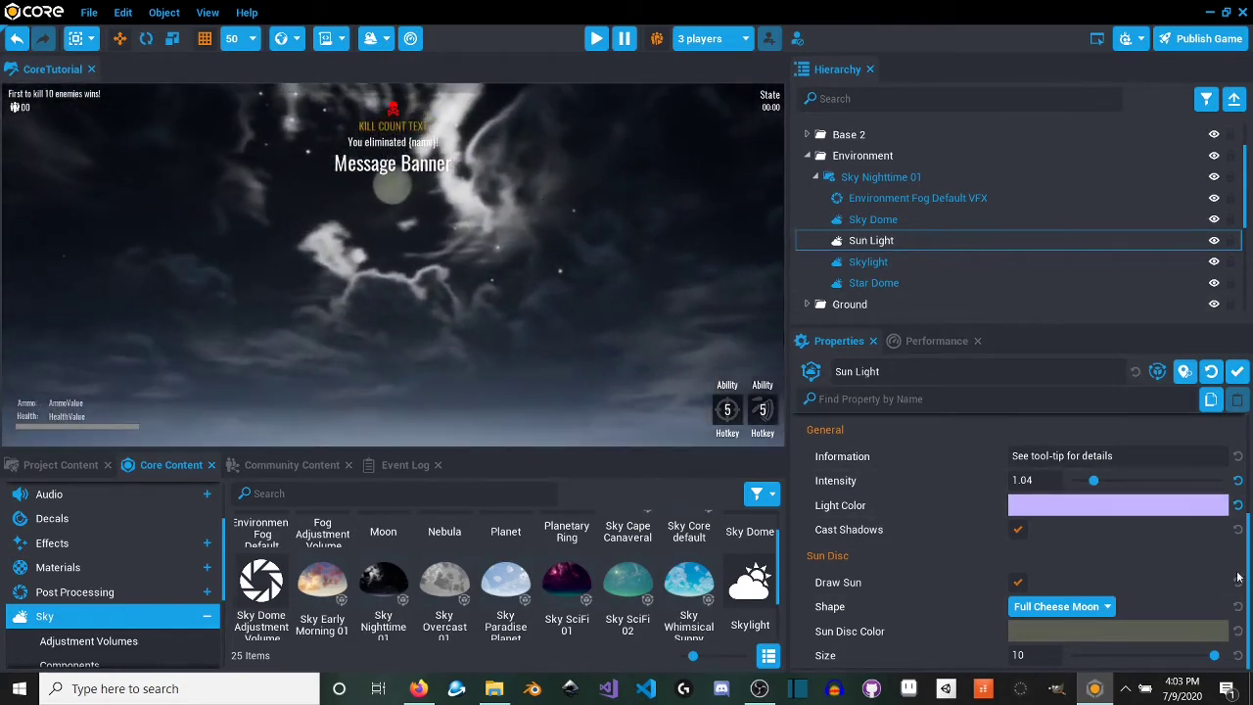
click(1085, 607)
click(1085, 609)
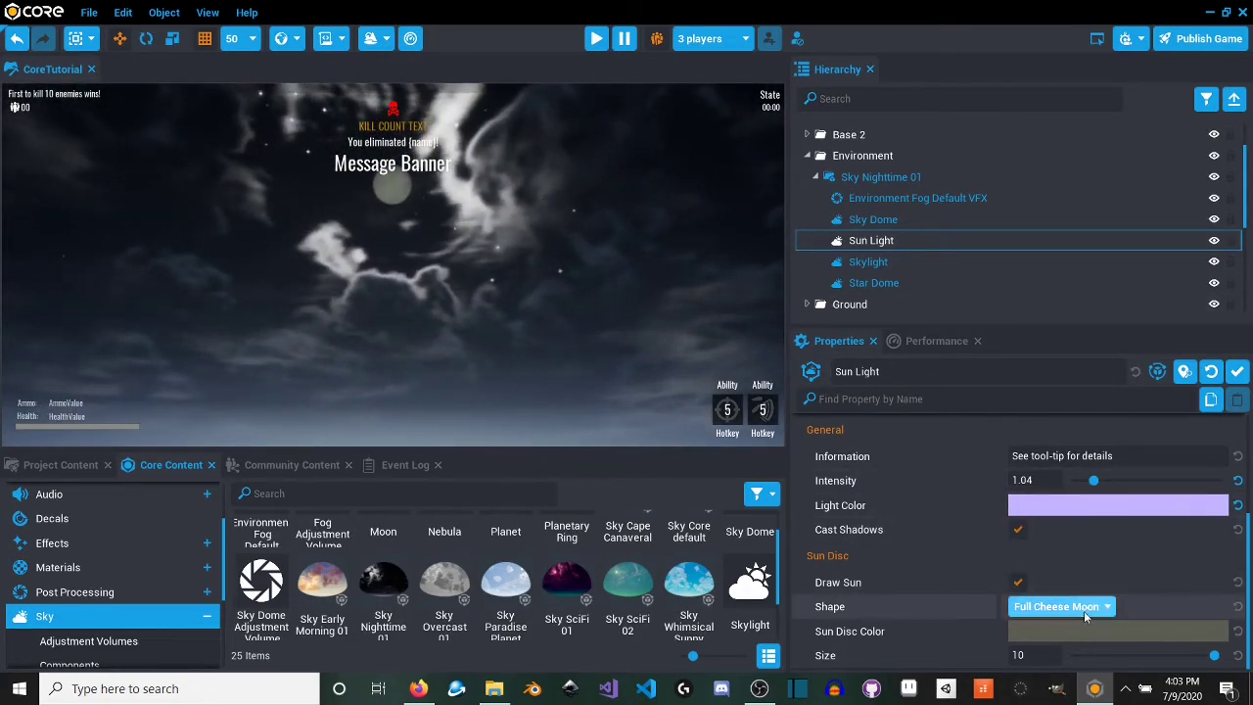
click(1085, 609)
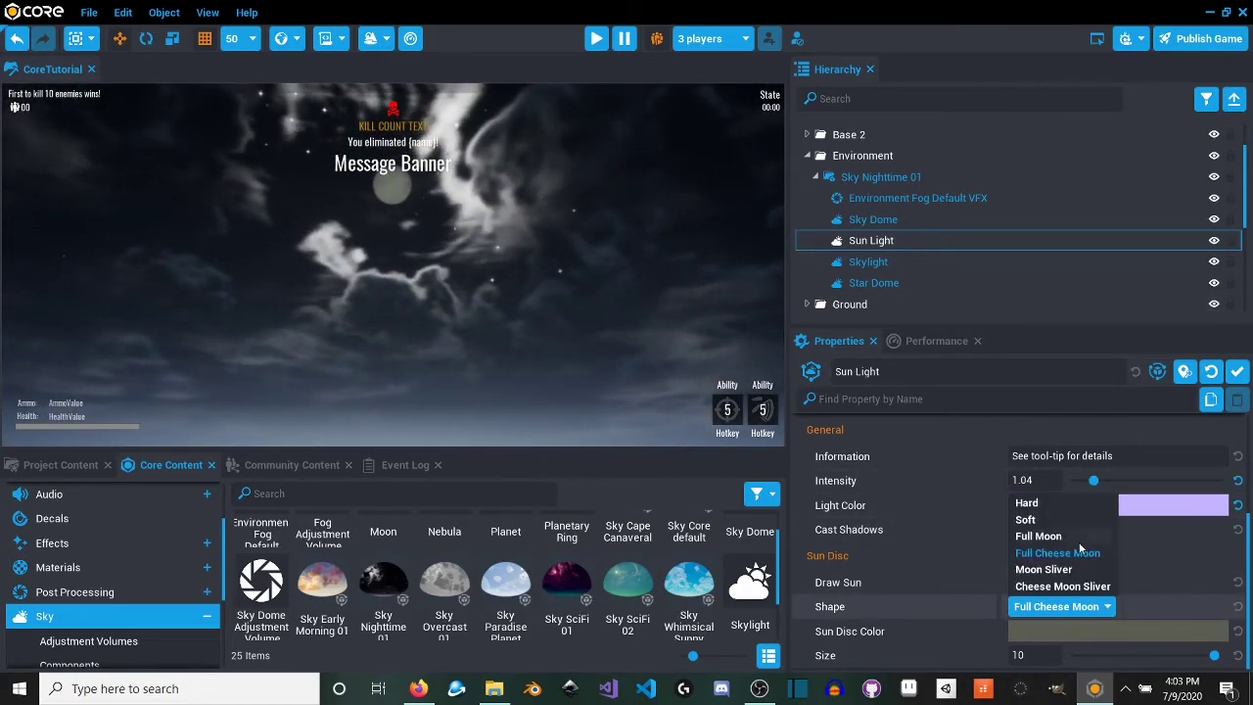
Step: Set the Skylight's Tint Color to dark blue and check the lighting over the map
click(915, 265)
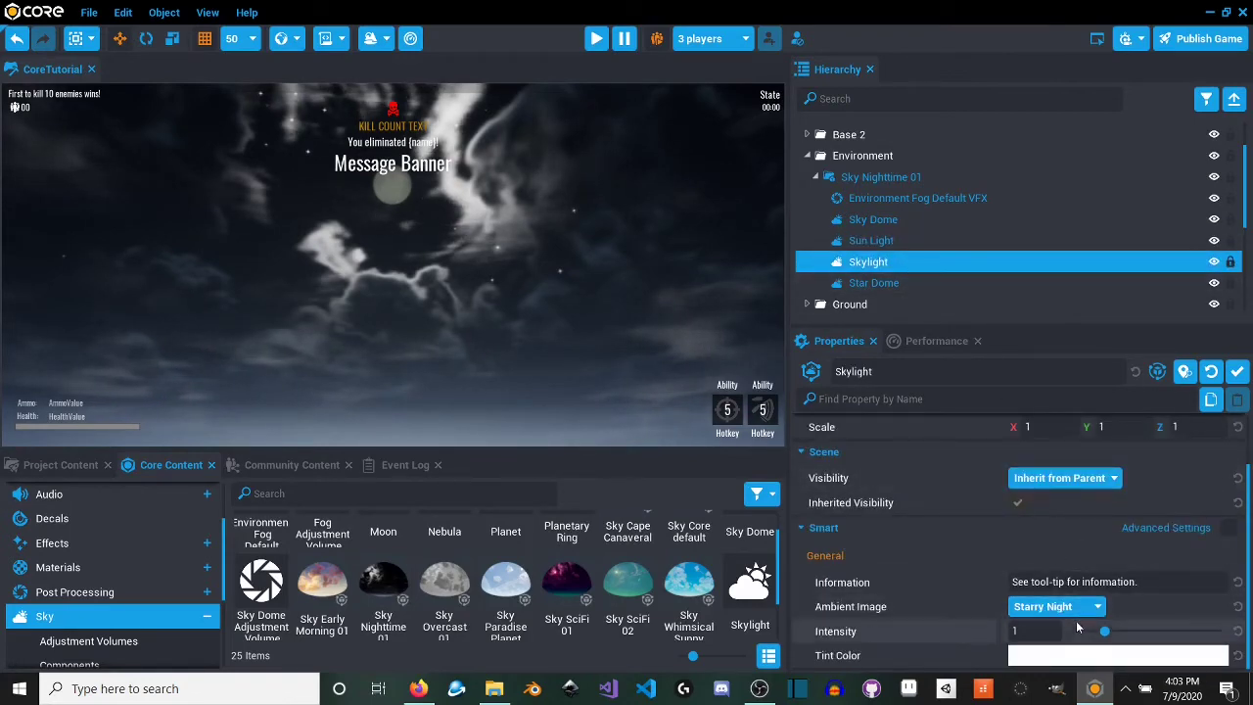
click(1106, 656)
drag(871, 409, 912, 436)
click(993, 631)
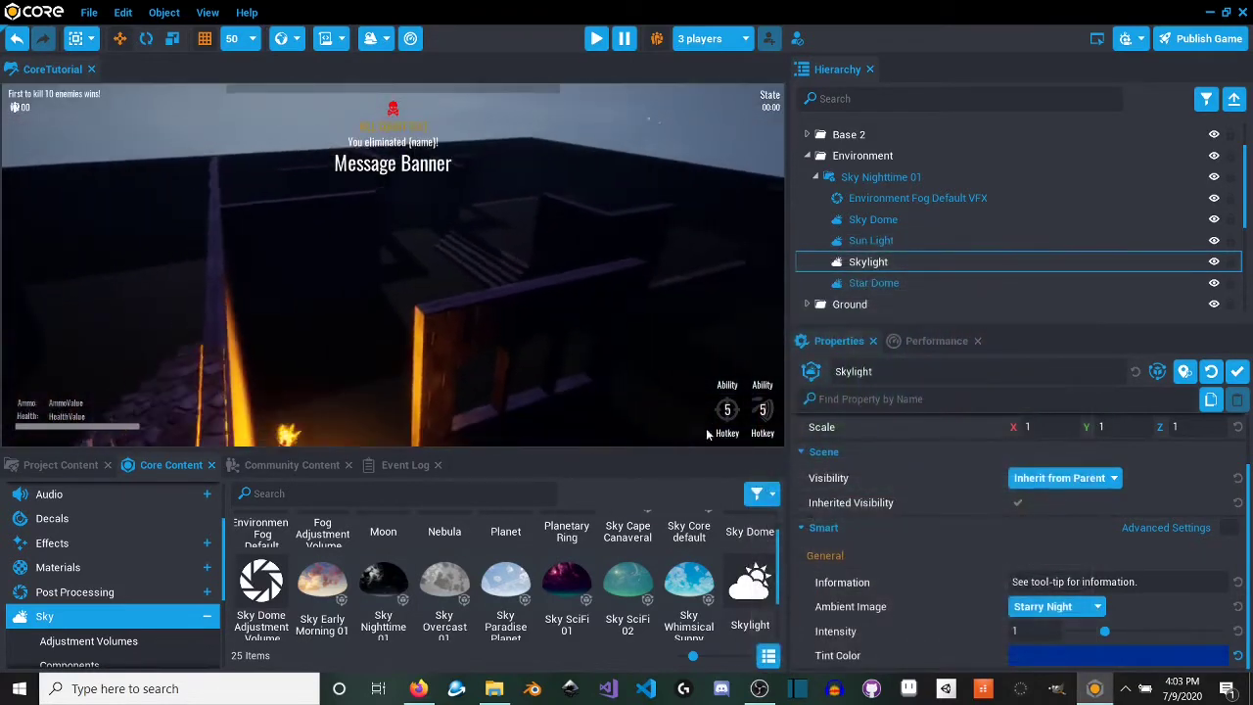
Step: Set the Skylight's Intensity to 5 and check the lighting over the map
drag(1129, 642, 1247, 637)
right_drag(627, 338, 590, 323)
key(w)
key(s)
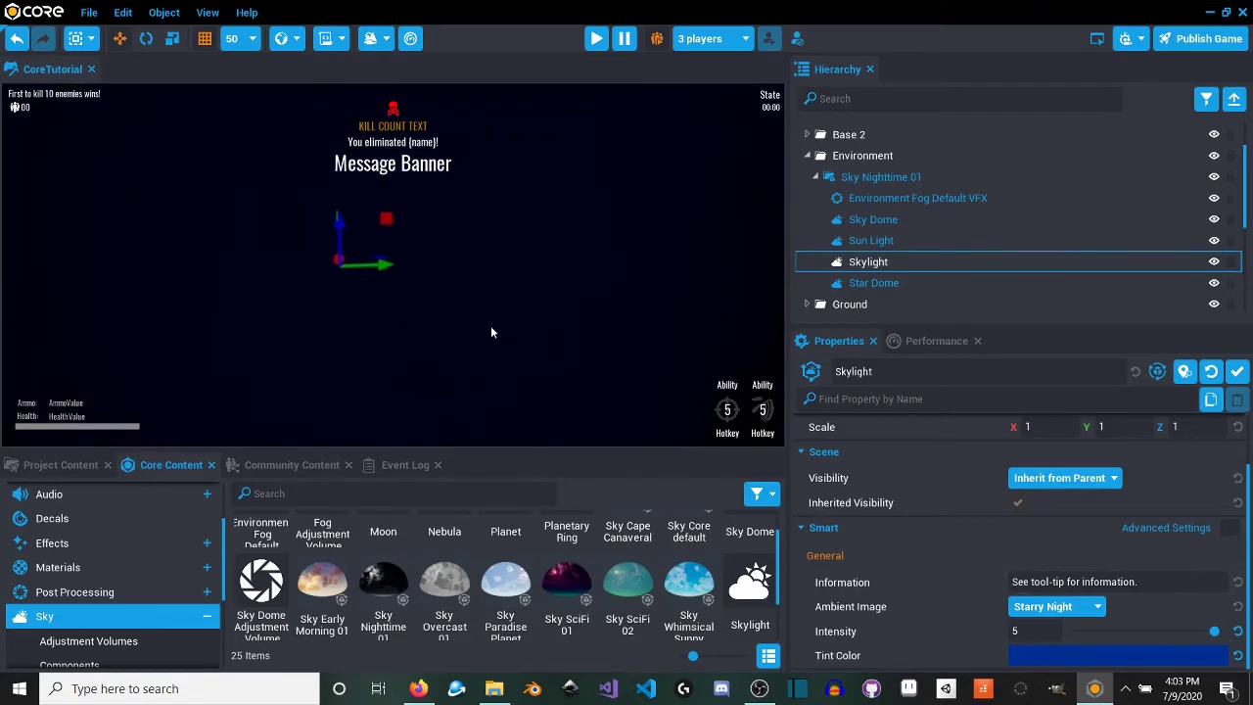
right_drag(491, 328, 426, 271)
key(s)
Step: Try to detach the Torch Holder Metal from the torch, then deinstance the Torch template and delete the holder
click(529, 304)
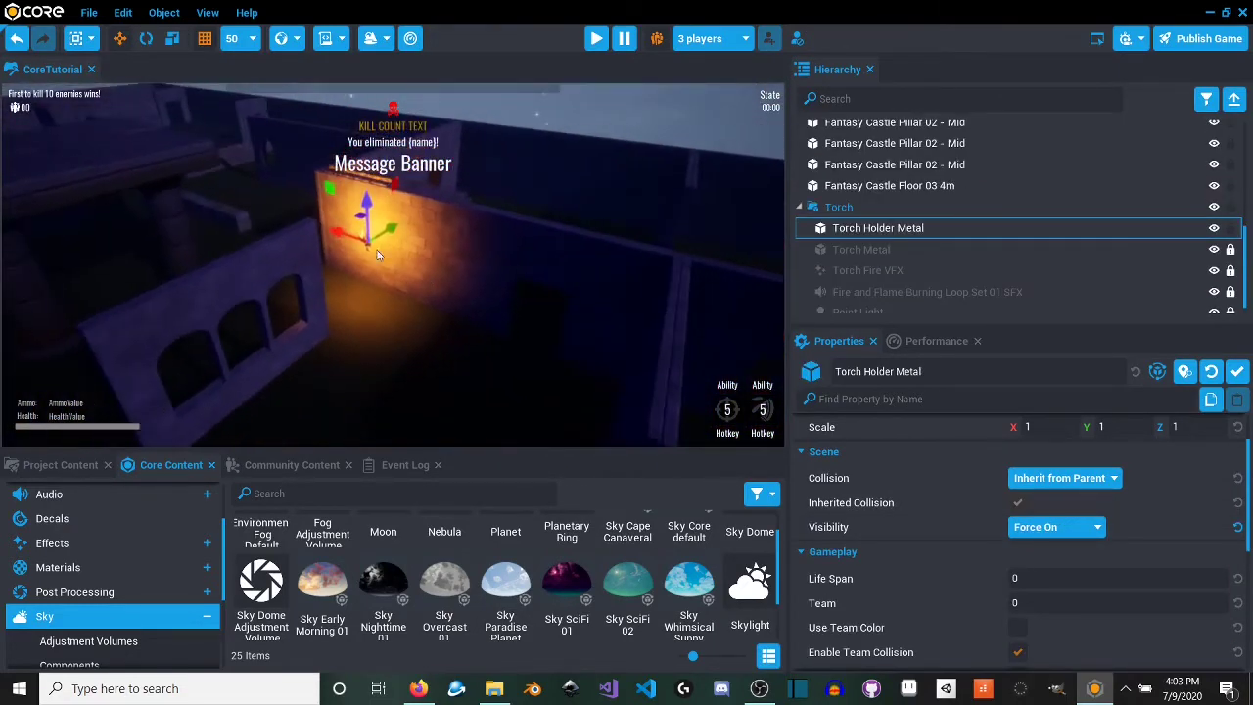
drag(339, 235, 502, 293)
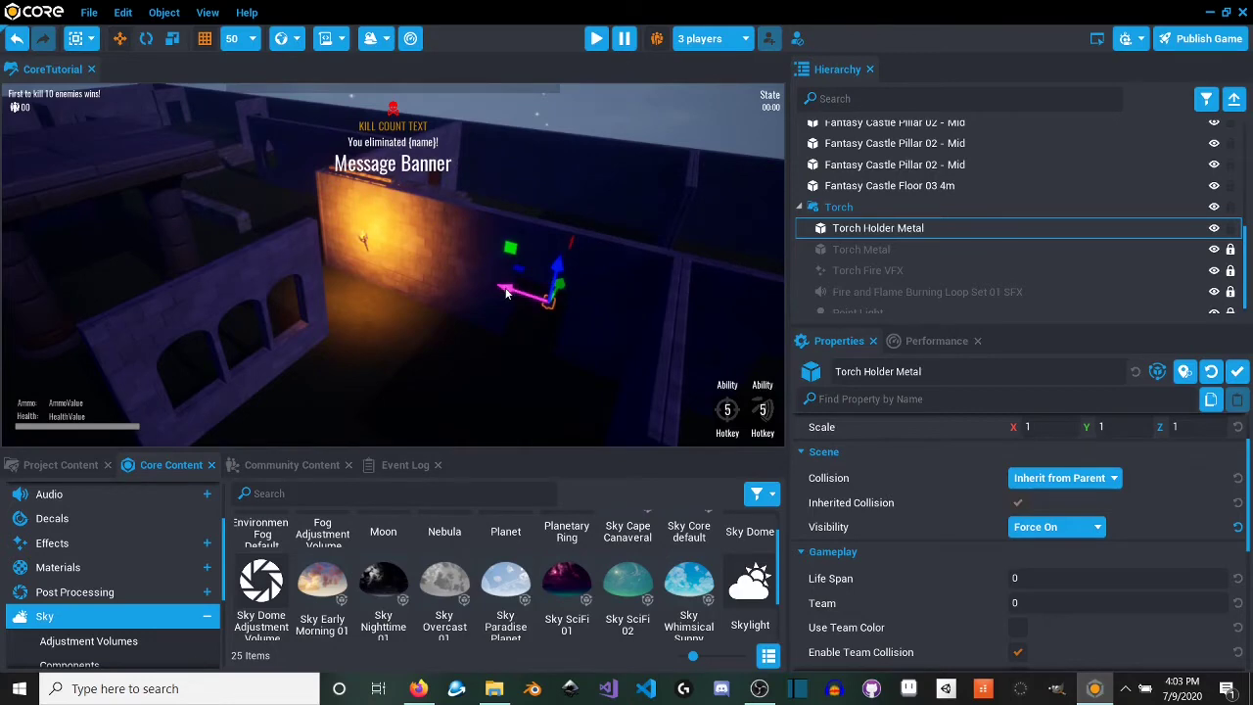
key(Delete)
click(419, 319)
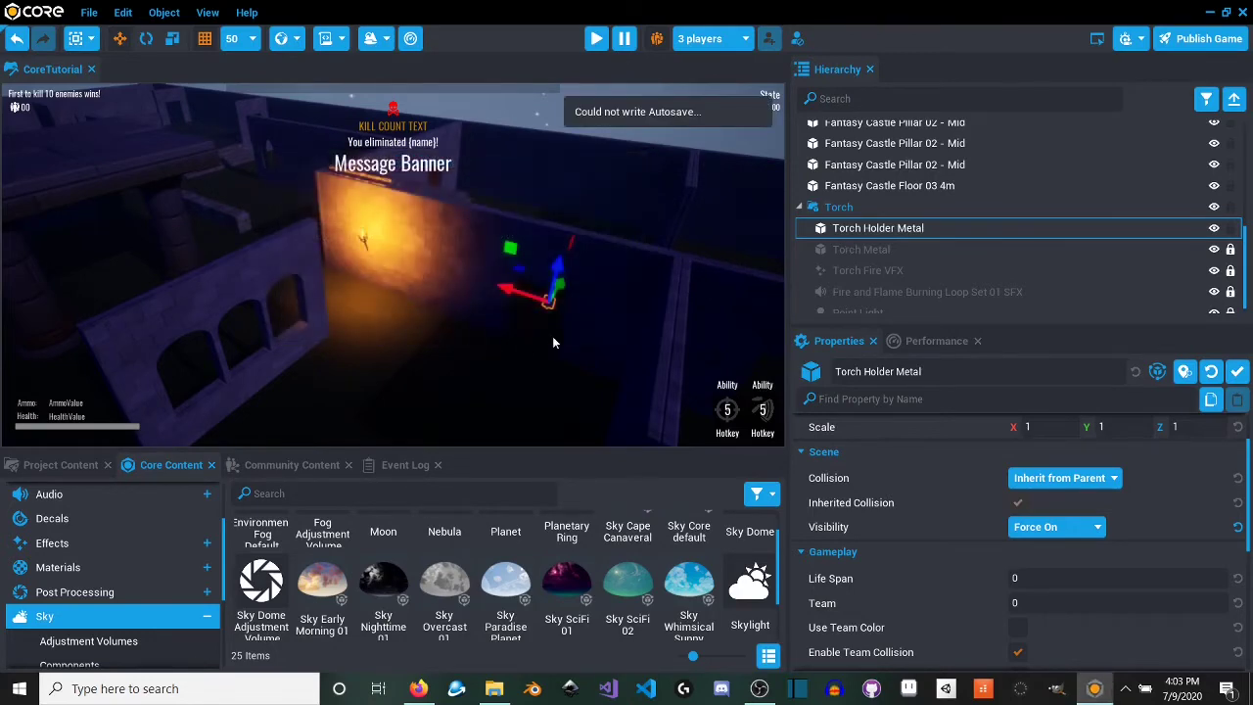
click(881, 227)
click(842, 207)
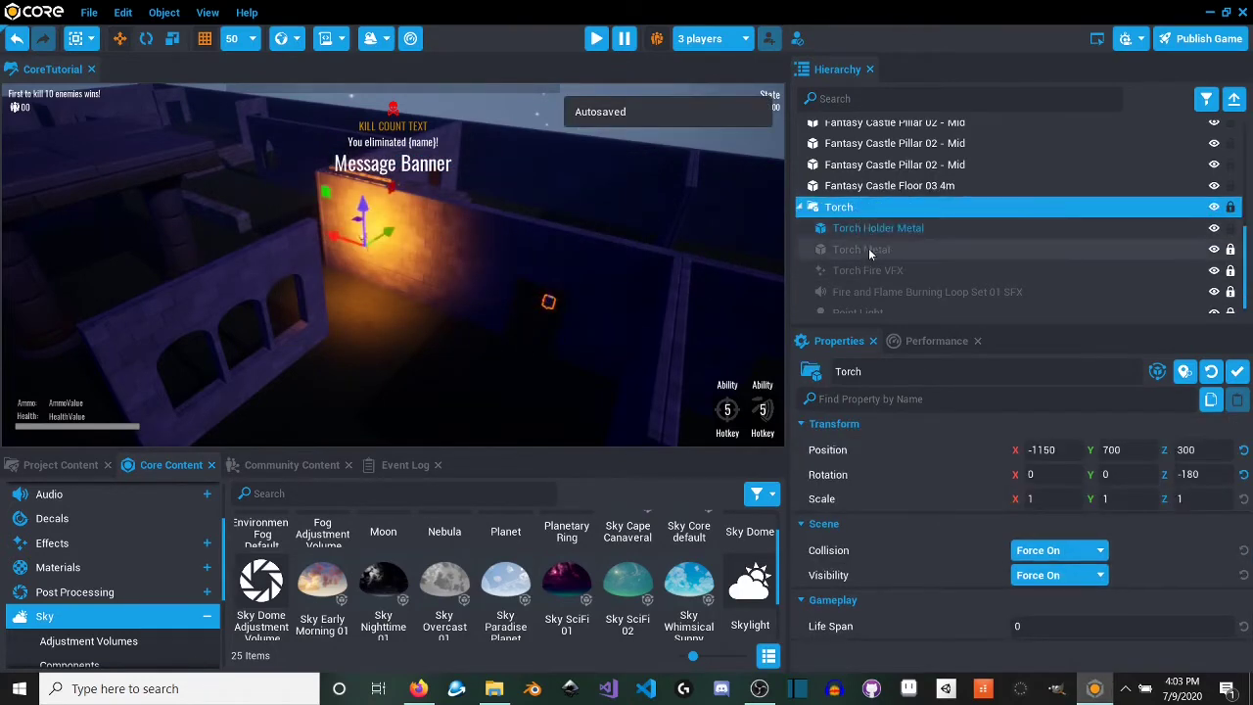
click(912, 230)
key(Delete)
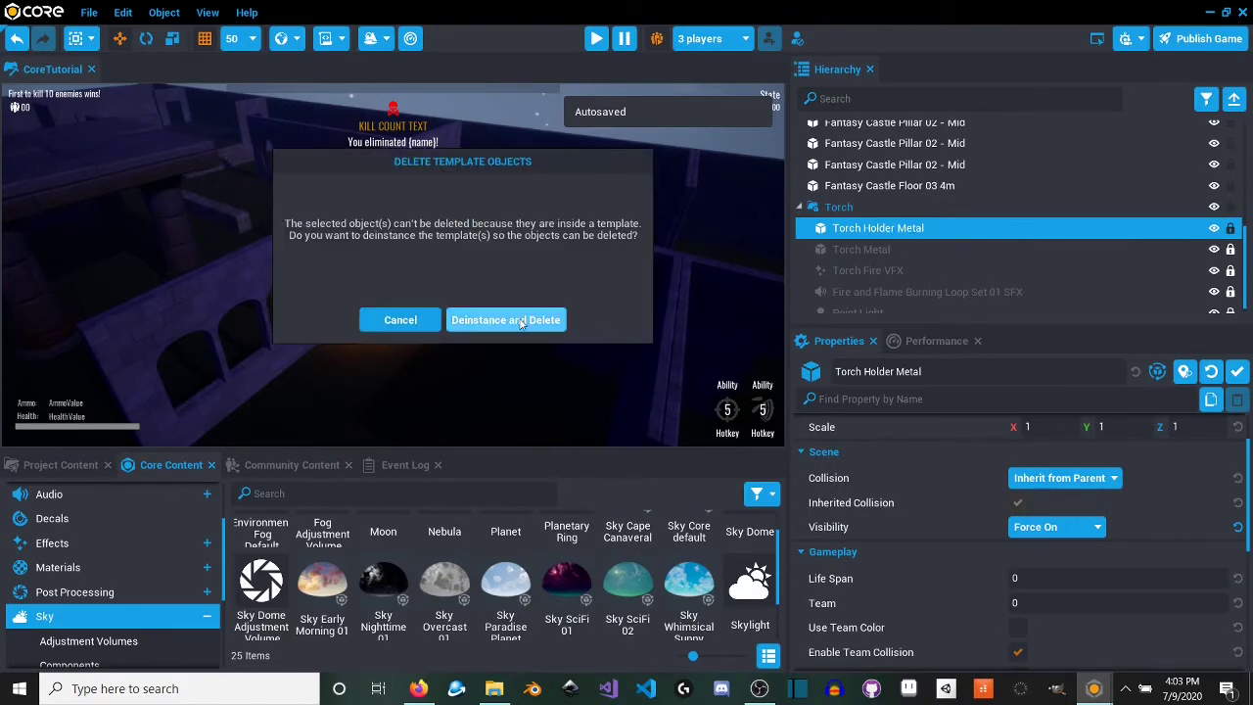
click(506, 319)
click(838, 221)
click(800, 218)
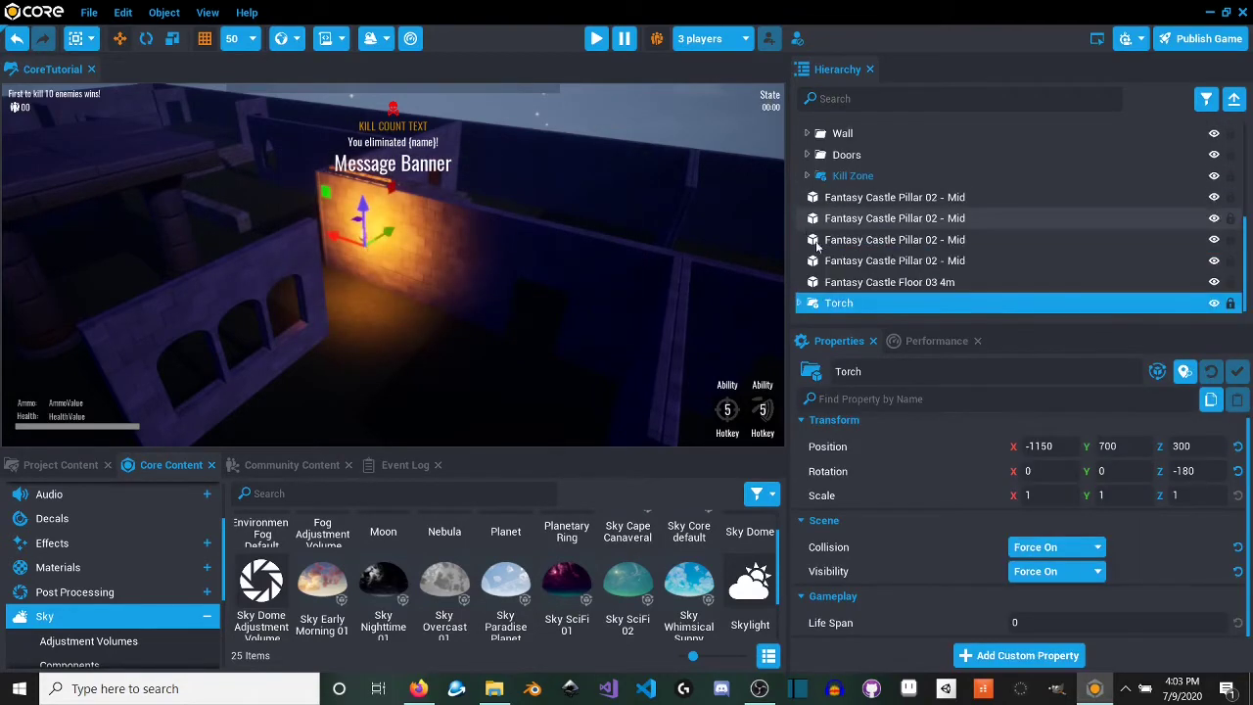
Step: Try to place a copy of the holderless torch in another room at X -2300, Y 2350
alt+drag(382, 235, 563, 328)
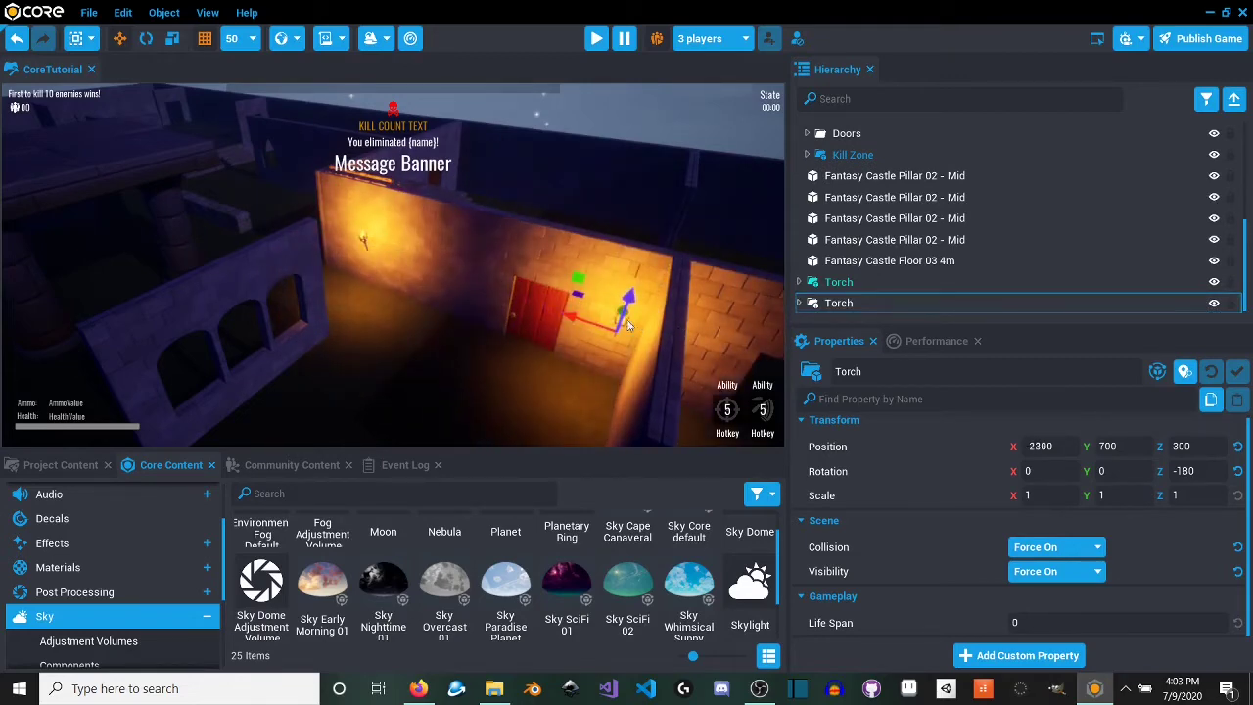
right_drag(575, 325, 651, 377)
drag(528, 274, 507, 149)
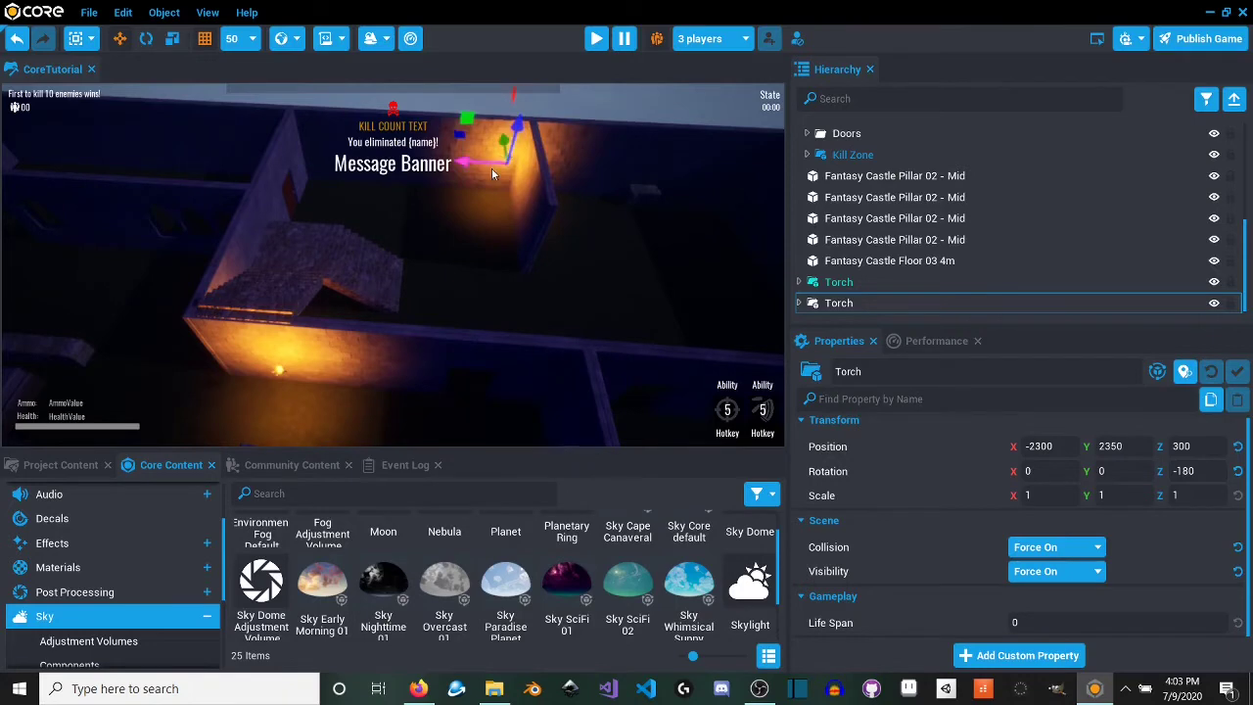
right_drag(492, 168, 584, 207)
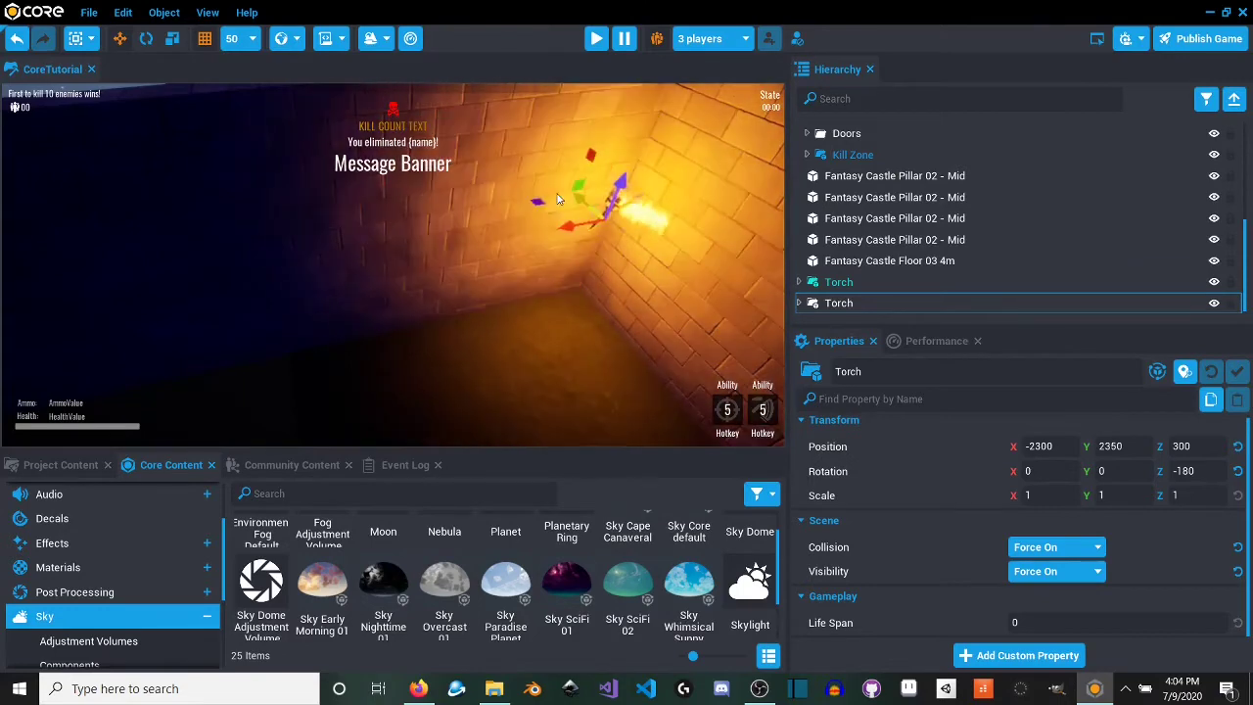
right_drag(577, 243, 484, 256)
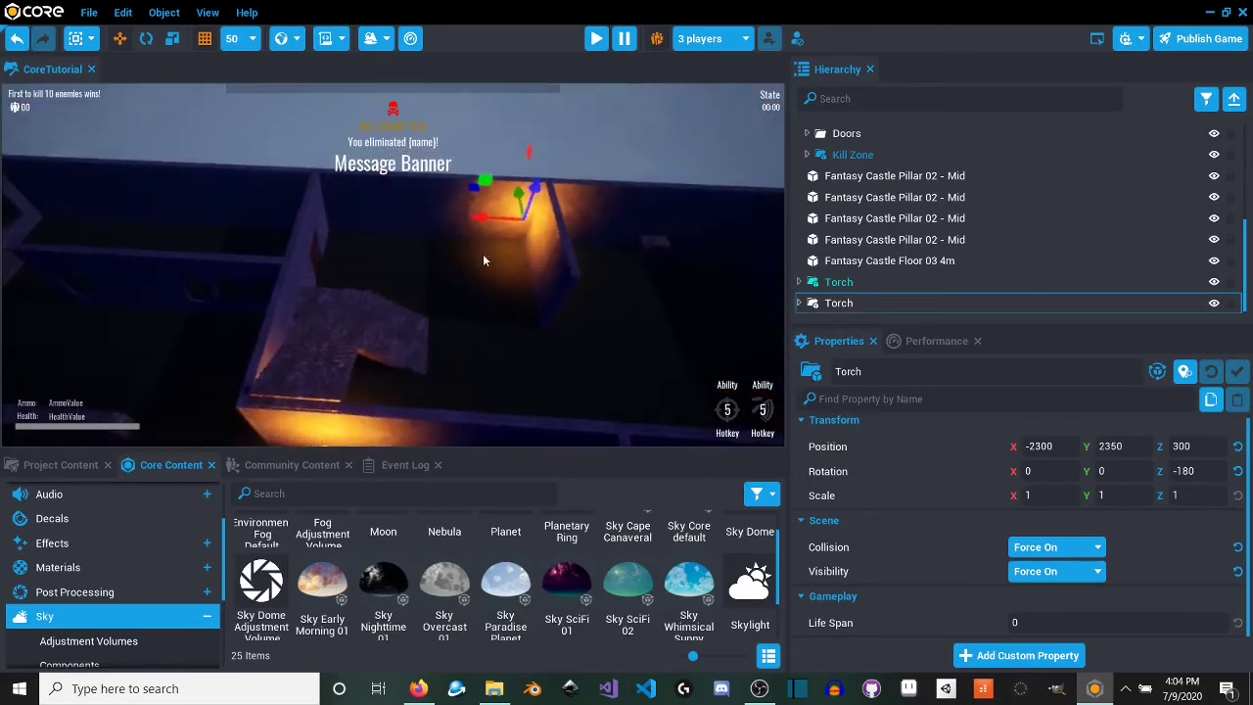
Step: Undo the torch copy, the template deinstancing and the changes to the torch holder
key(ctrl+z)
key(ctrl+z)
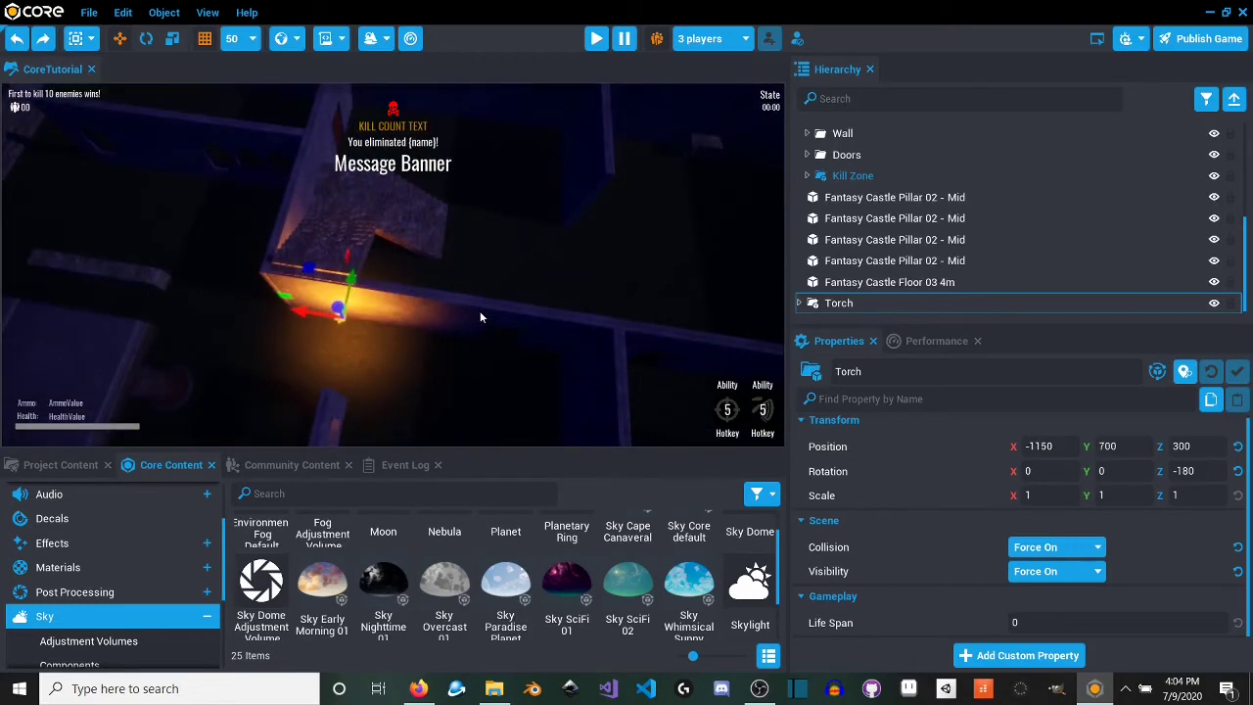
key(ctrl+z)
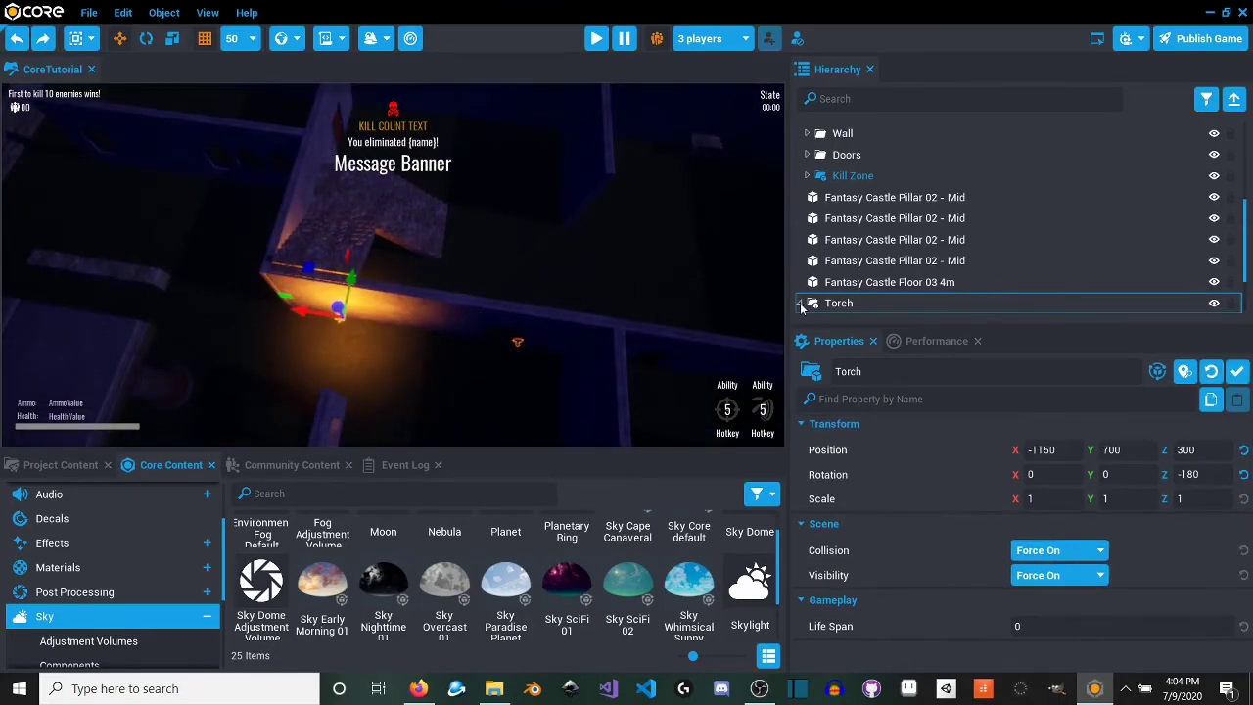
click(805, 305)
right_drag(574, 311, 429, 186)
key(w)
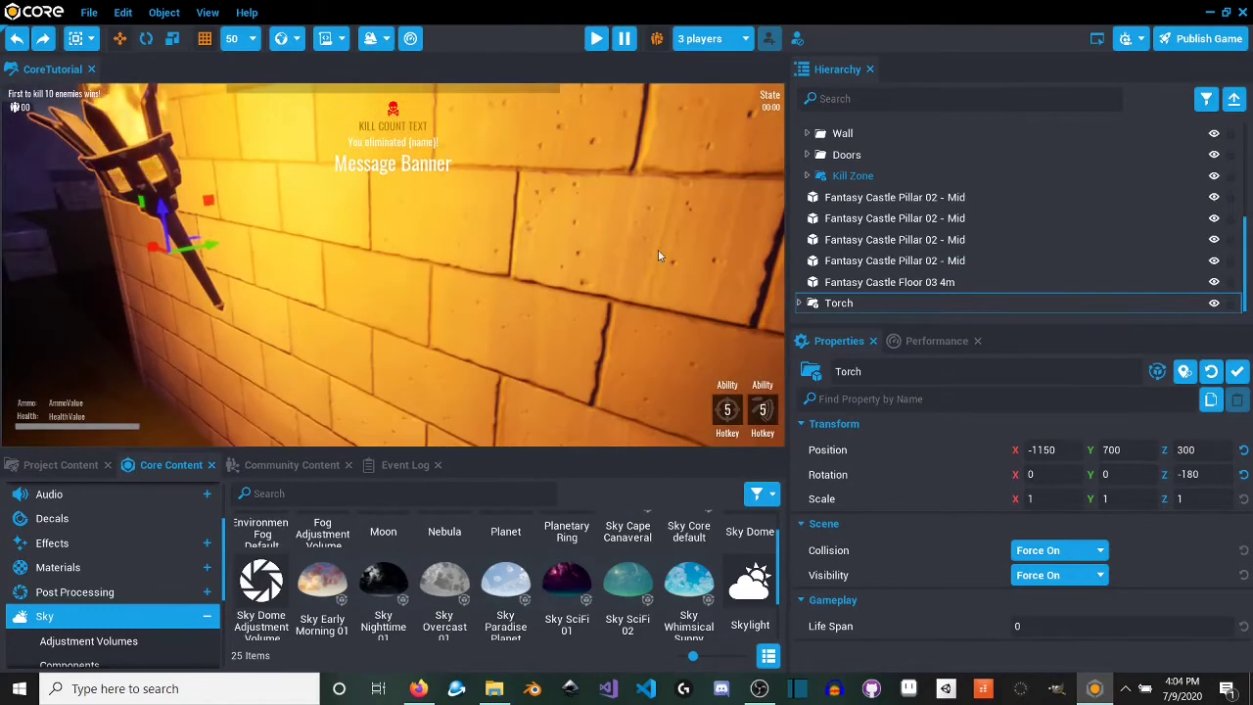
click(434, 240)
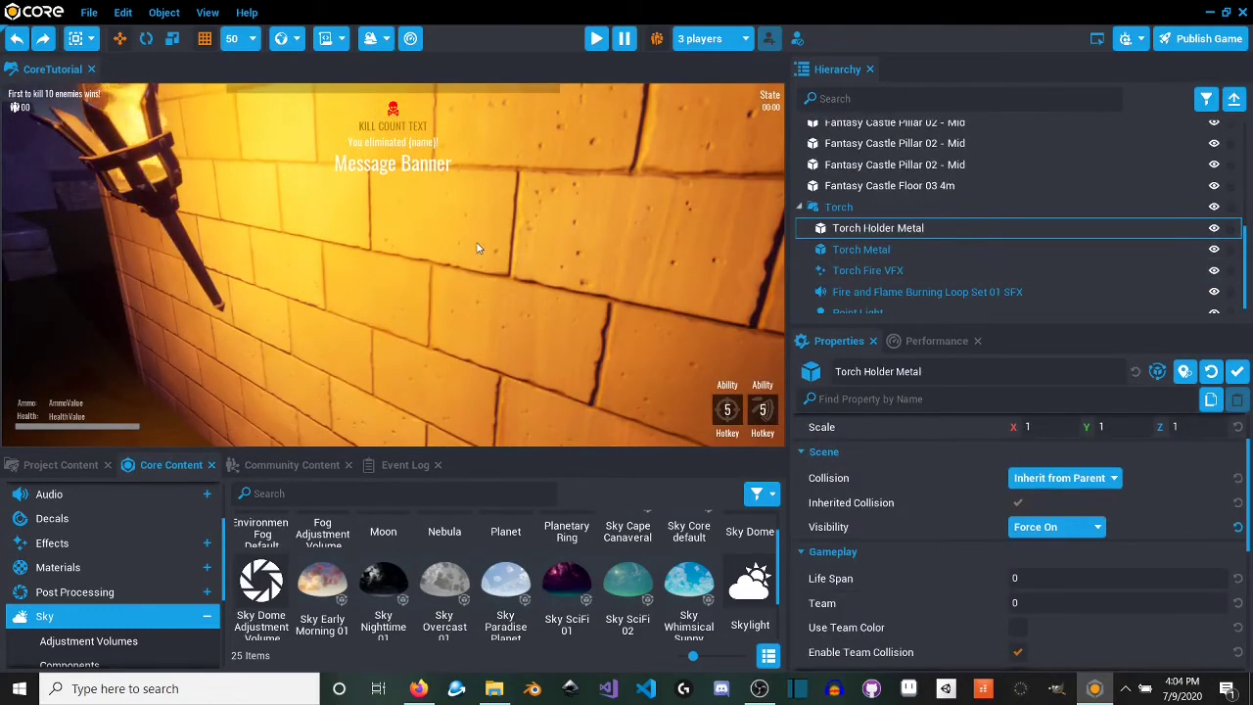
key(ctrl+z)
key(ctrl+z)
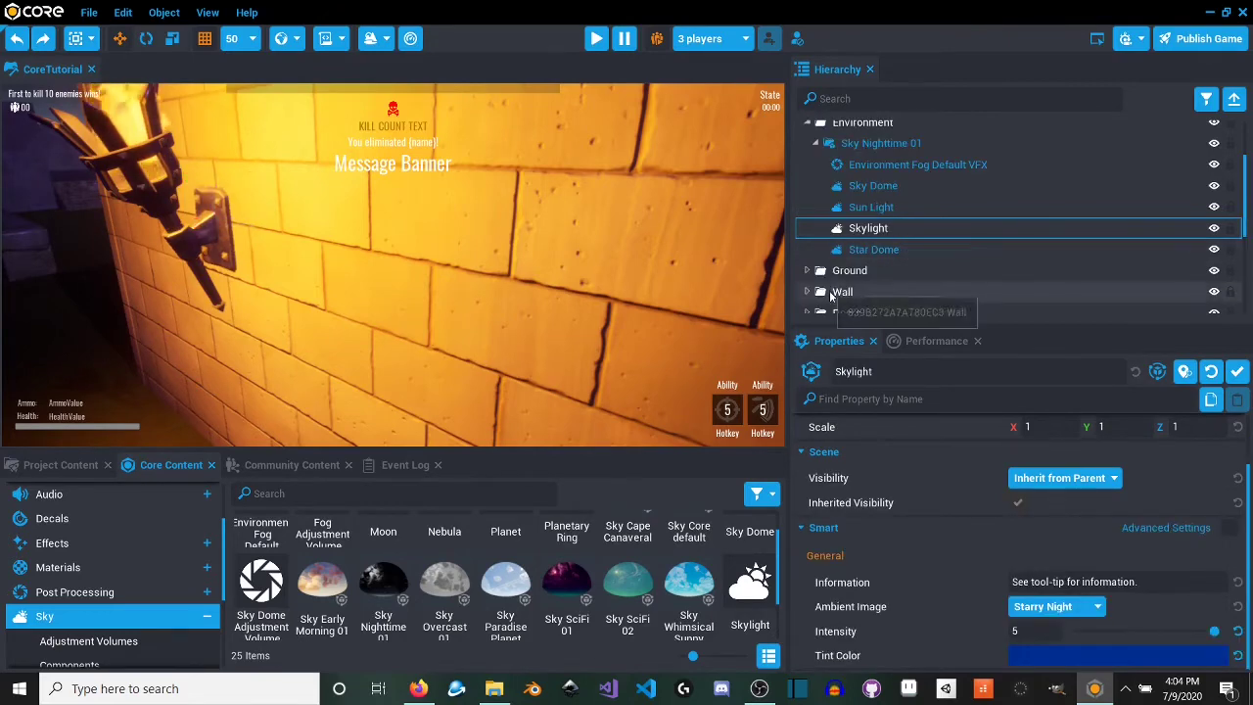
Step: Duplicate the complete torch and move the copy across the map to X -1150, Y -2250
scroll(862, 250, down, 5)
click(799, 227)
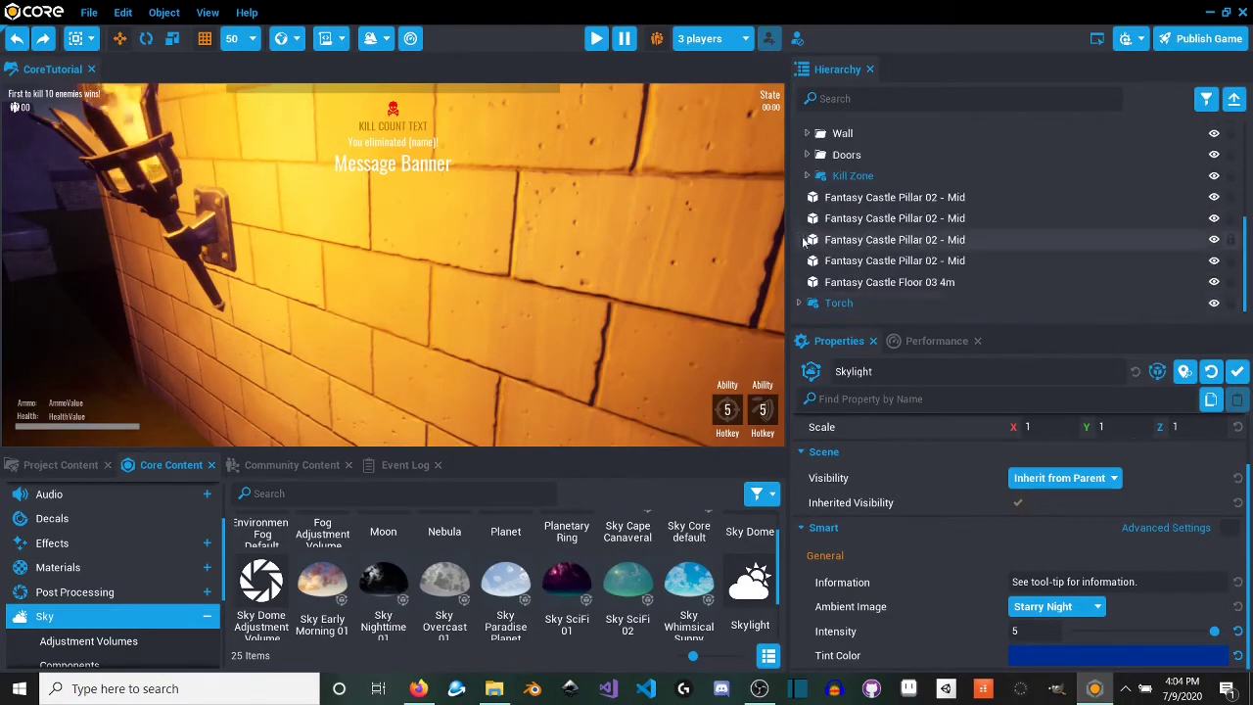
click(837, 305)
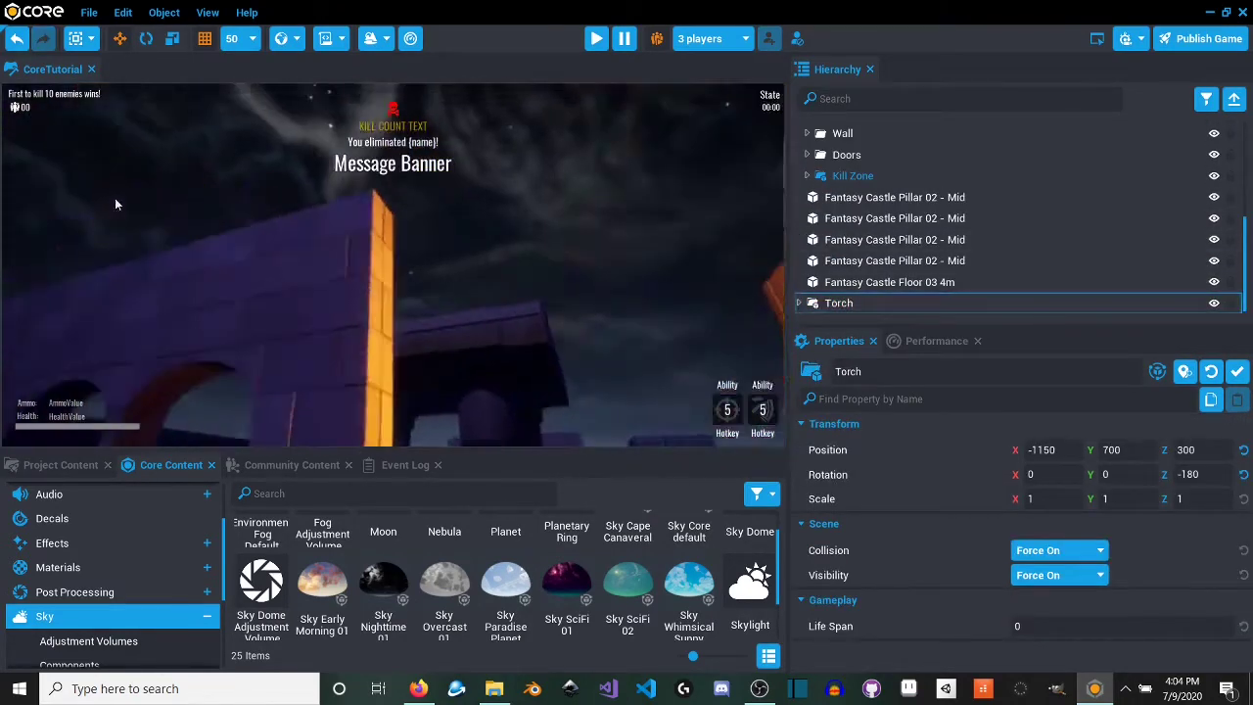
right_drag(114, 197, 468, 315)
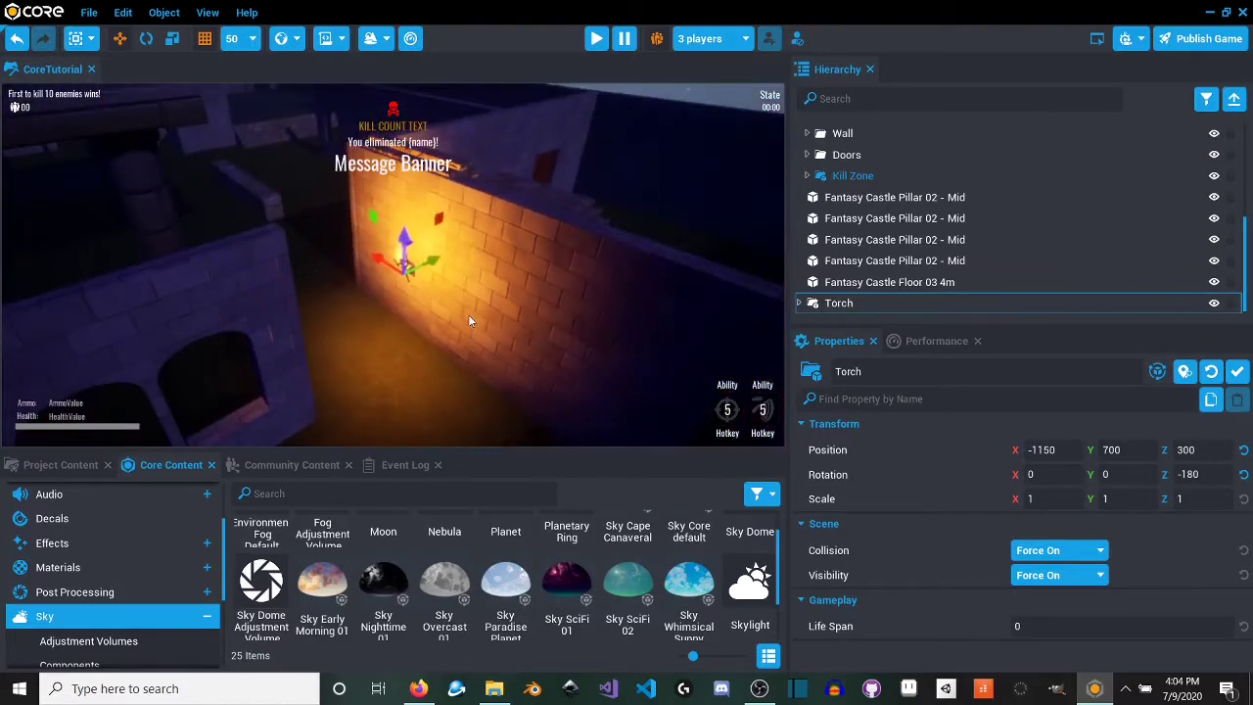
key(ctrl+d)
drag(437, 264, 110, 333)
right_drag(323, 325, 249, 329)
drag(584, 277, 176, 282)
right_drag(304, 281, 110, 301)
right_drag(408, 442, 417, 431)
drag(407, 356, 282, 156)
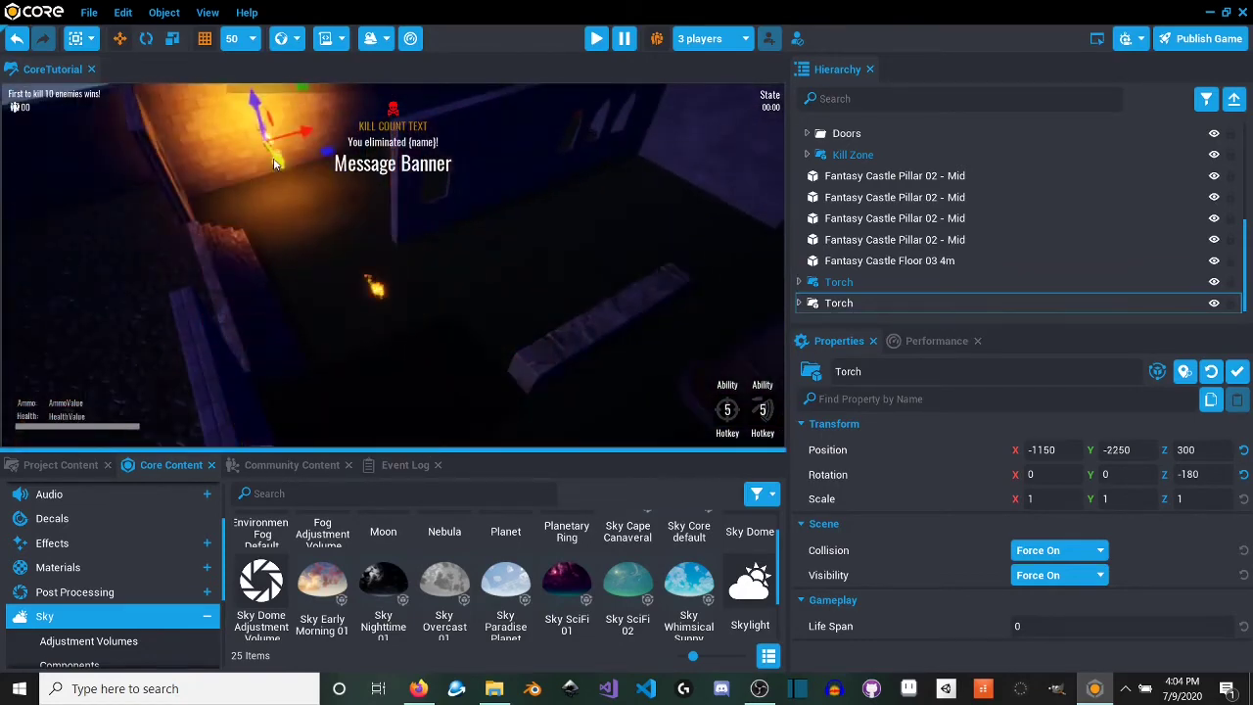
Step: Rotate the torch copy to a Z rotation of 0 and adjust its placement against the wall
right_drag(333, 196, 326, 132)
key(e)
drag(342, 273, 495, 209)
key(f)
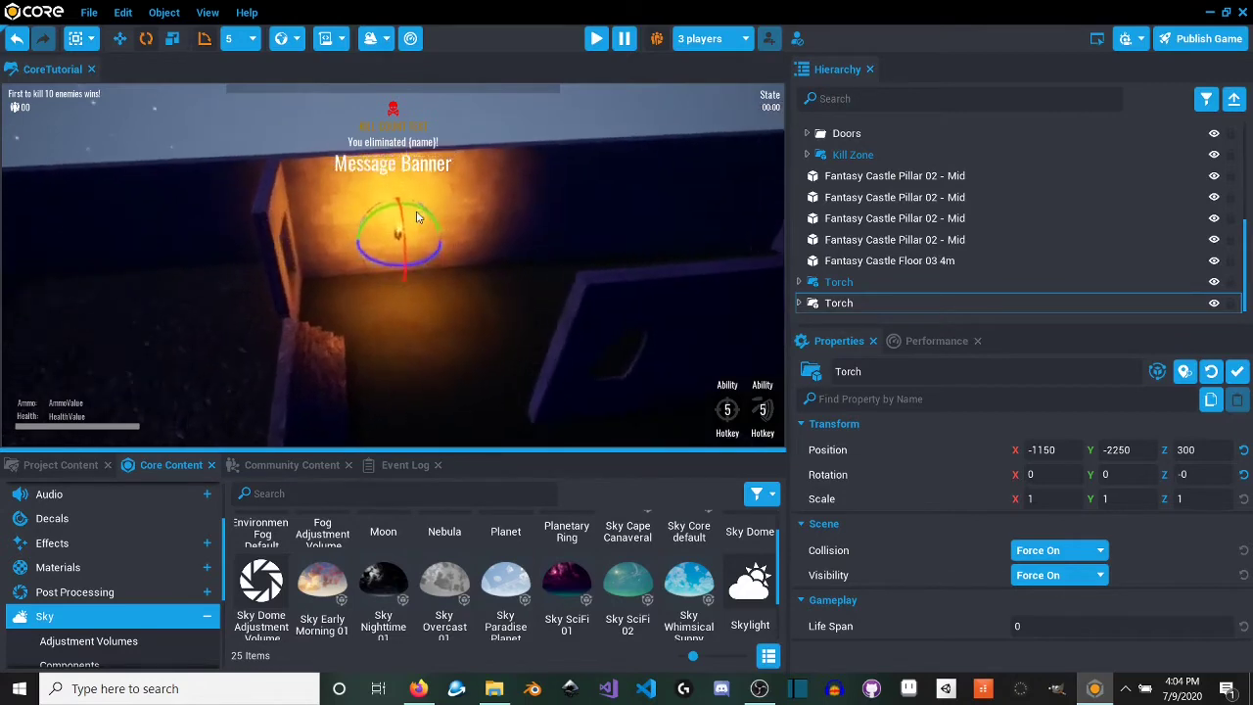
key(w)
drag(414, 276, 405, 235)
key(w)
Step: Duplicate the wall torch, move the copy to Y -1100 and rotate it to Z -95
right_drag(405, 235, 725, 327)
key(s)
key(ctrl+w)
drag(612, 309, 248, 307)
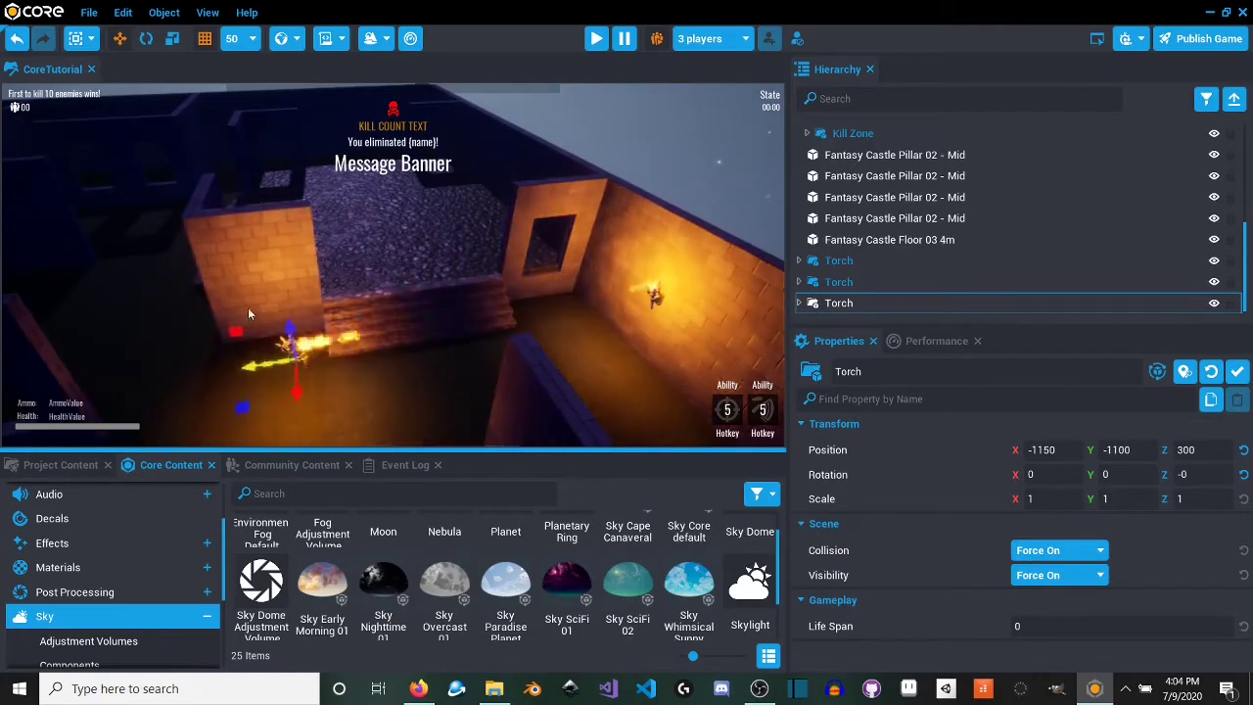
key(e)
drag(269, 383, 403, 364)
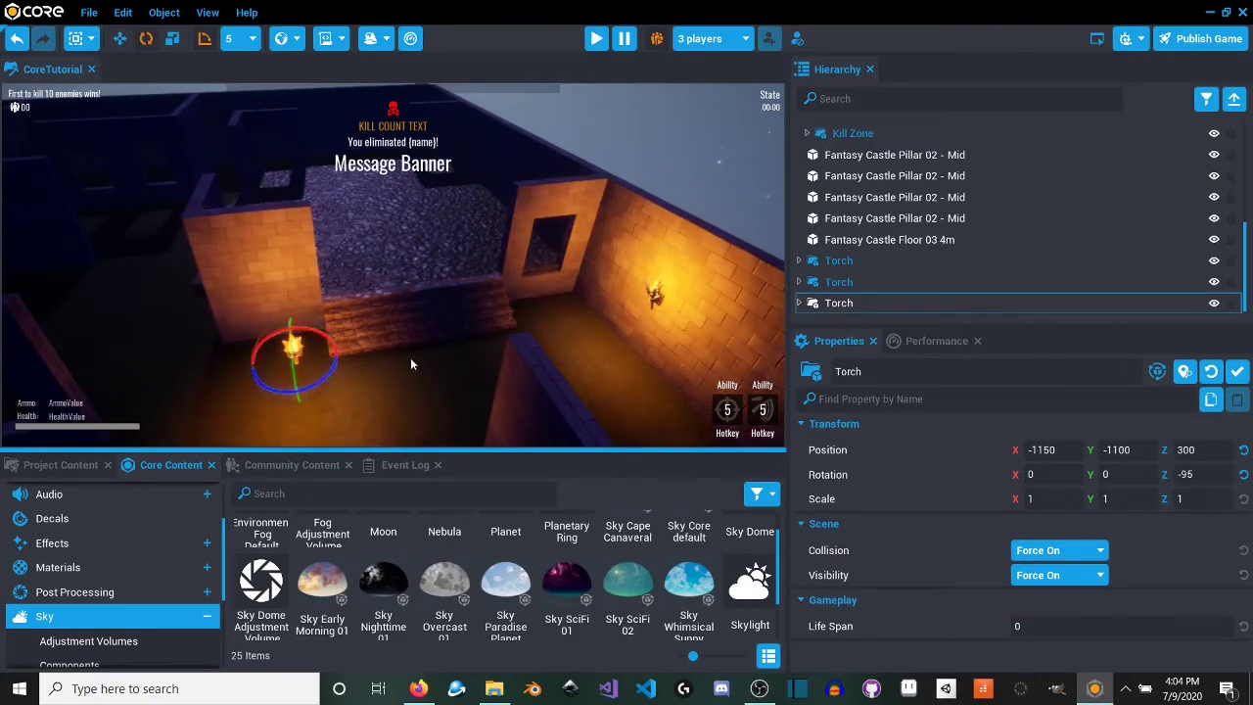
Step: Move the rotated torch copy onto the outer wall at X -3950
key(d)
right_drag(411, 363, 437, 309)
key(w)
drag(293, 293, 697, 246)
right_drag(697, 247, 572, 286)
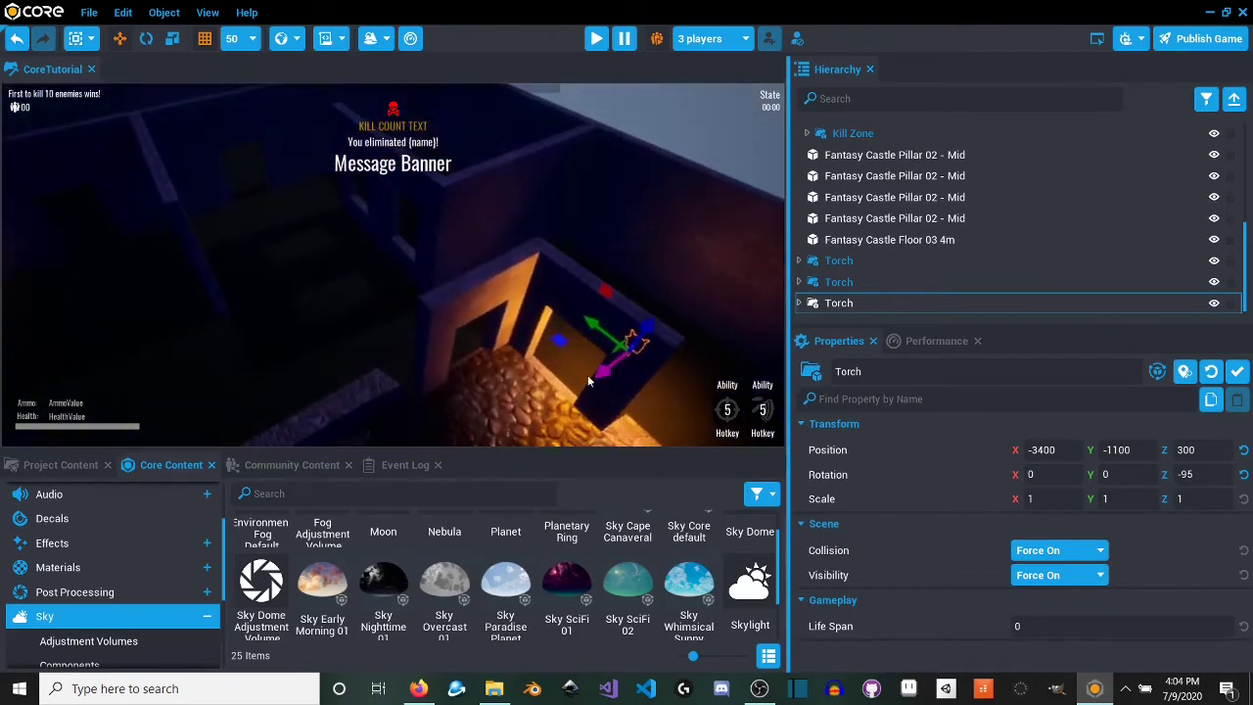
drag(587, 375, 753, 311)
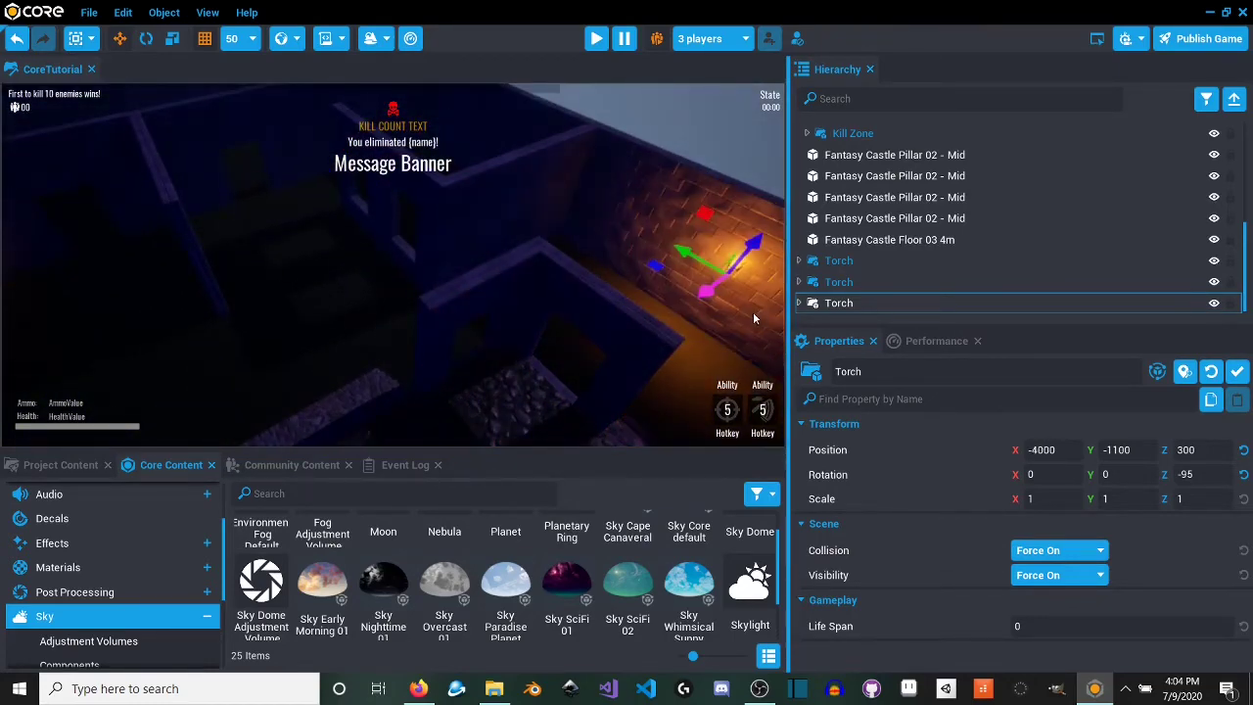
right_drag(744, 317, 761, 292)
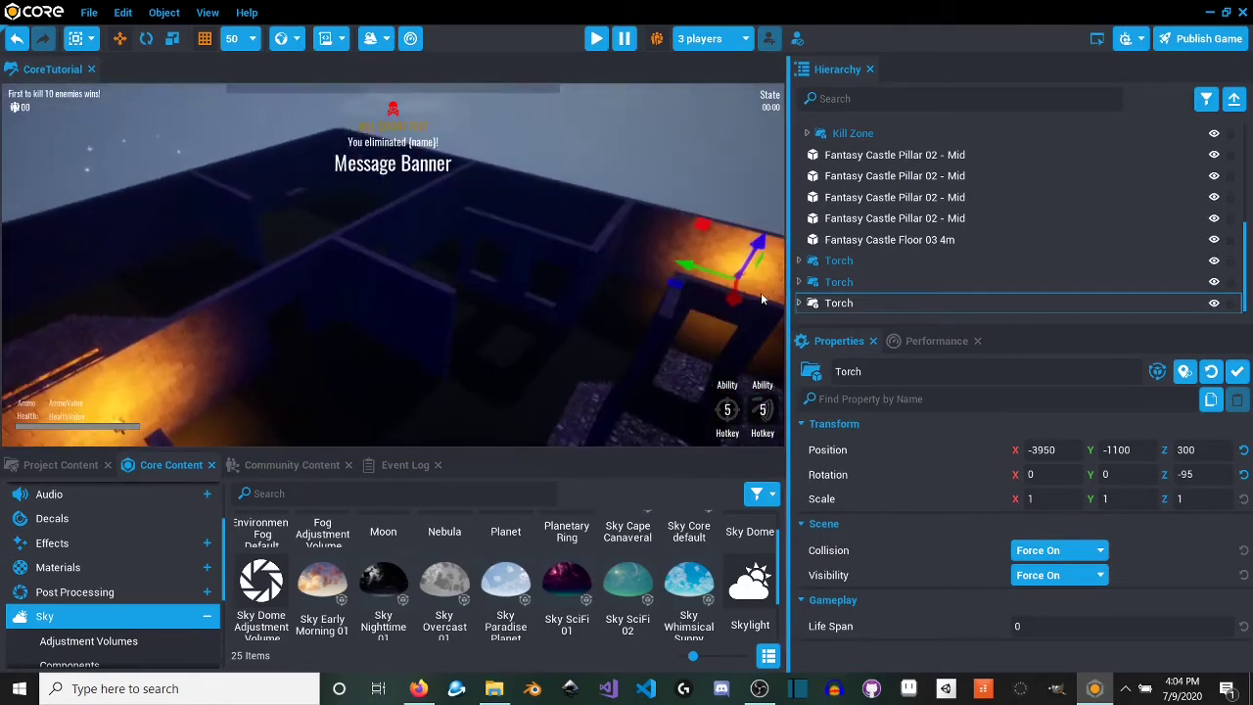
Step: Duplicate the outer-wall torch, move the copy to X -2150, Y 2200 and rotate it to Z 175
key(ctrl+w)
drag(702, 273, 294, 137)
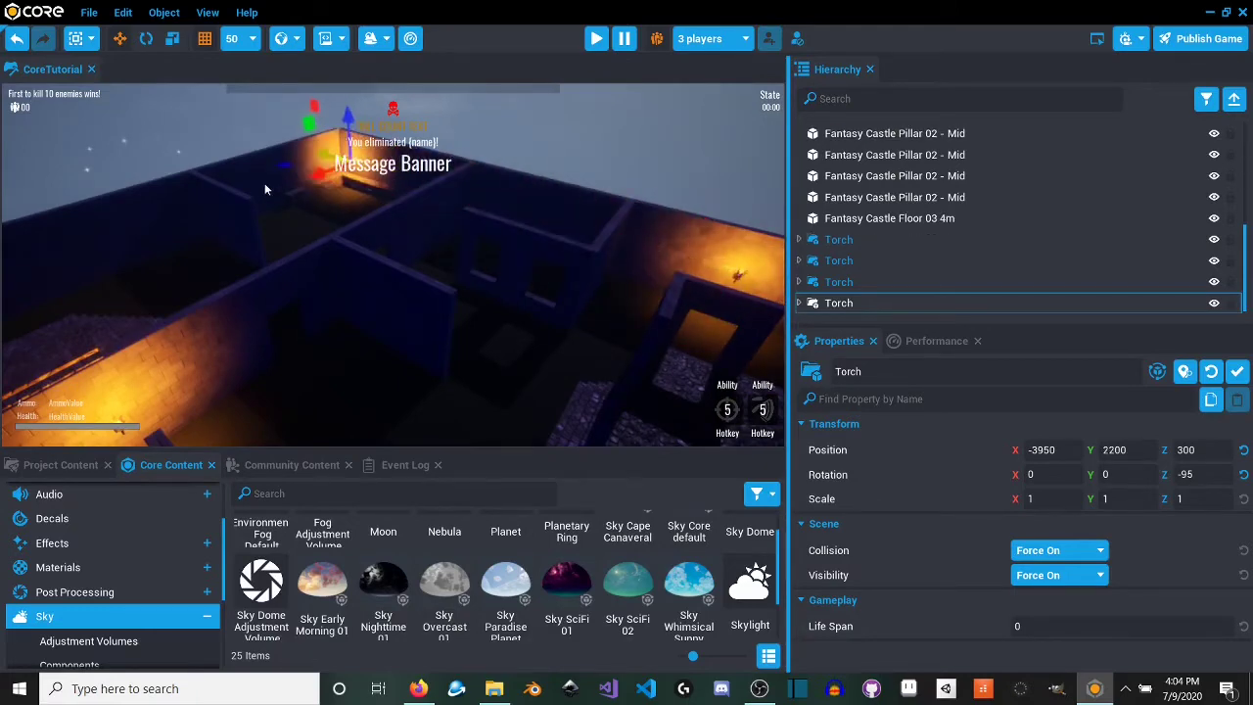
right_drag(293, 137, 398, 254)
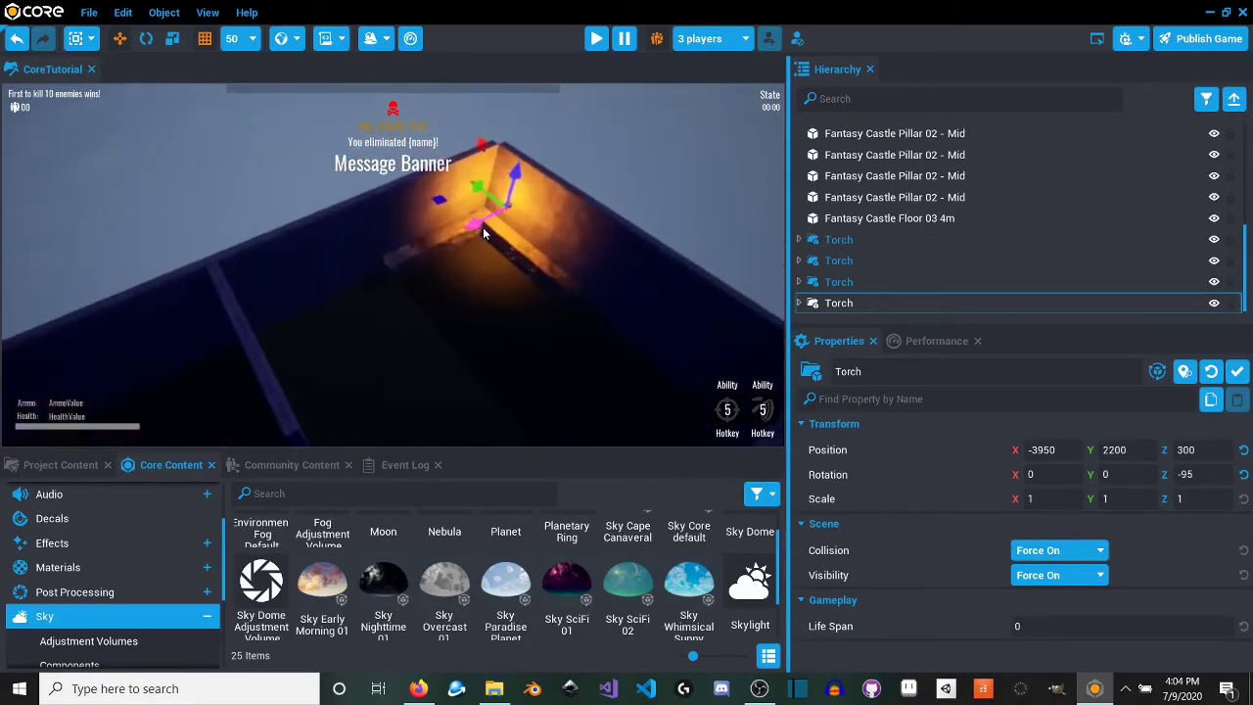
drag(483, 233, 240, 331)
right_drag(240, 331, 316, 299)
drag(333, 241, 267, 241)
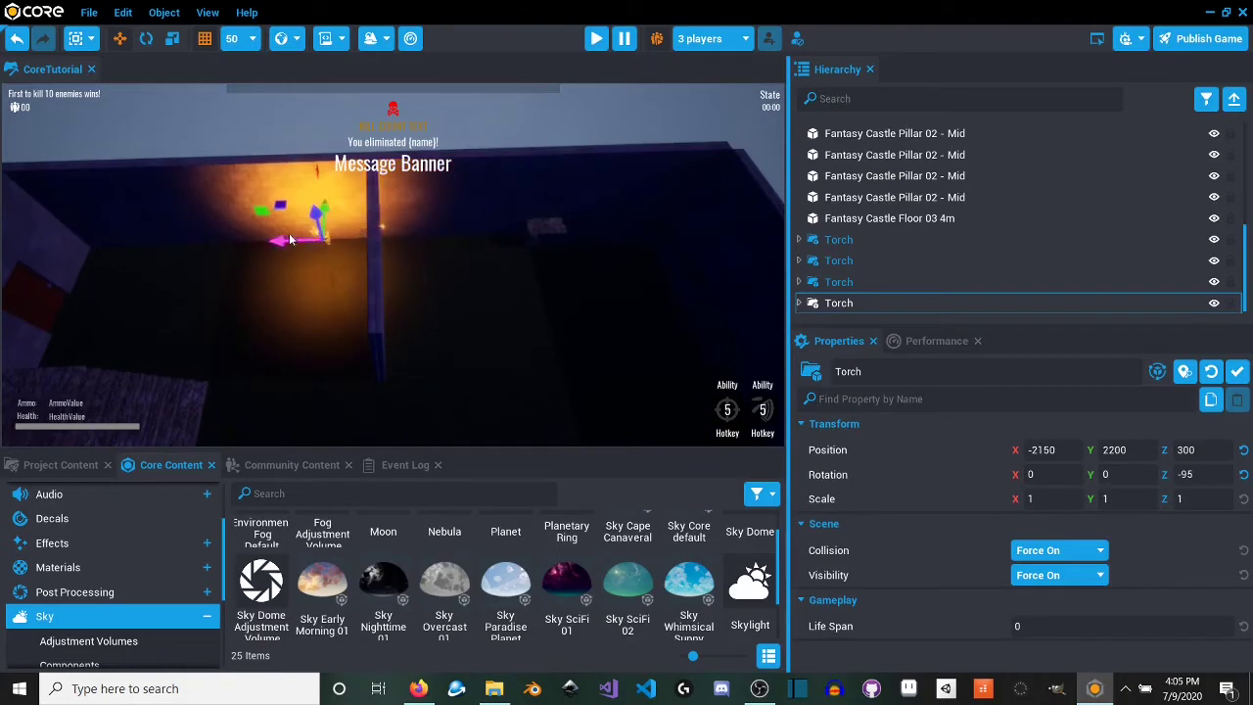
key(e)
drag(335, 269, 419, 260)
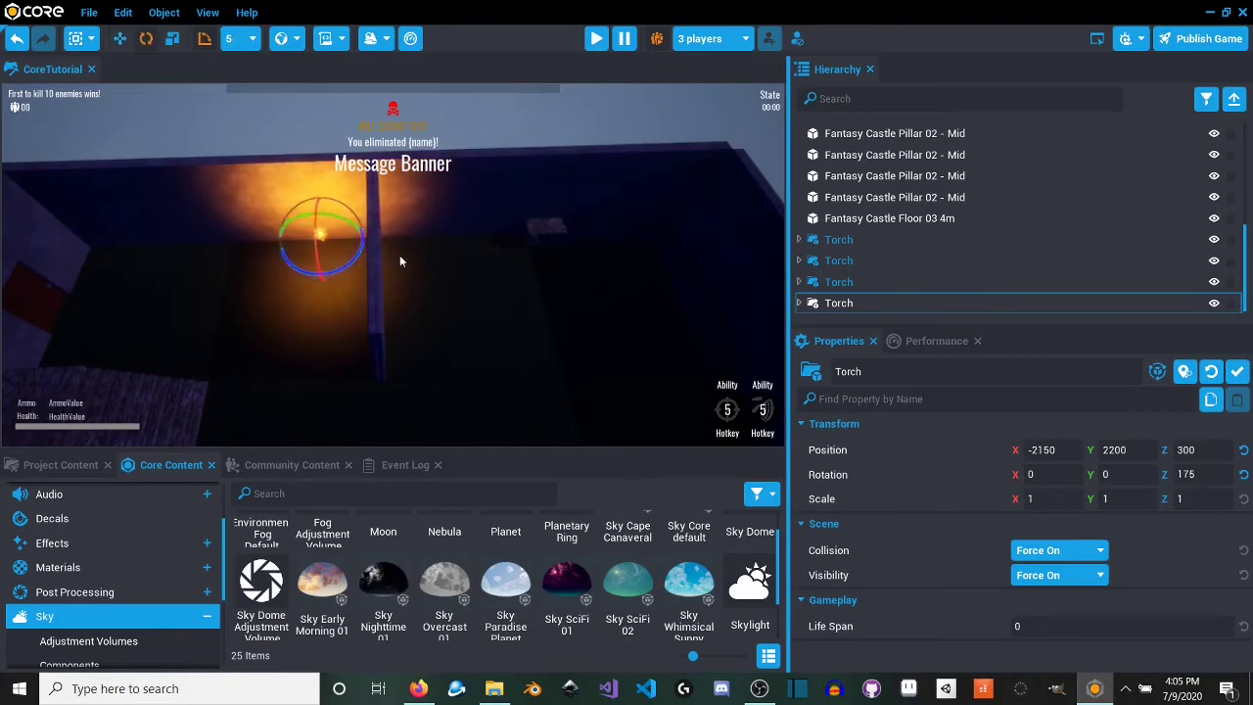
Step: Select the whole Torch group and move it against the wall at Y 2350
key(w)
click(335, 201)
click(322, 233)
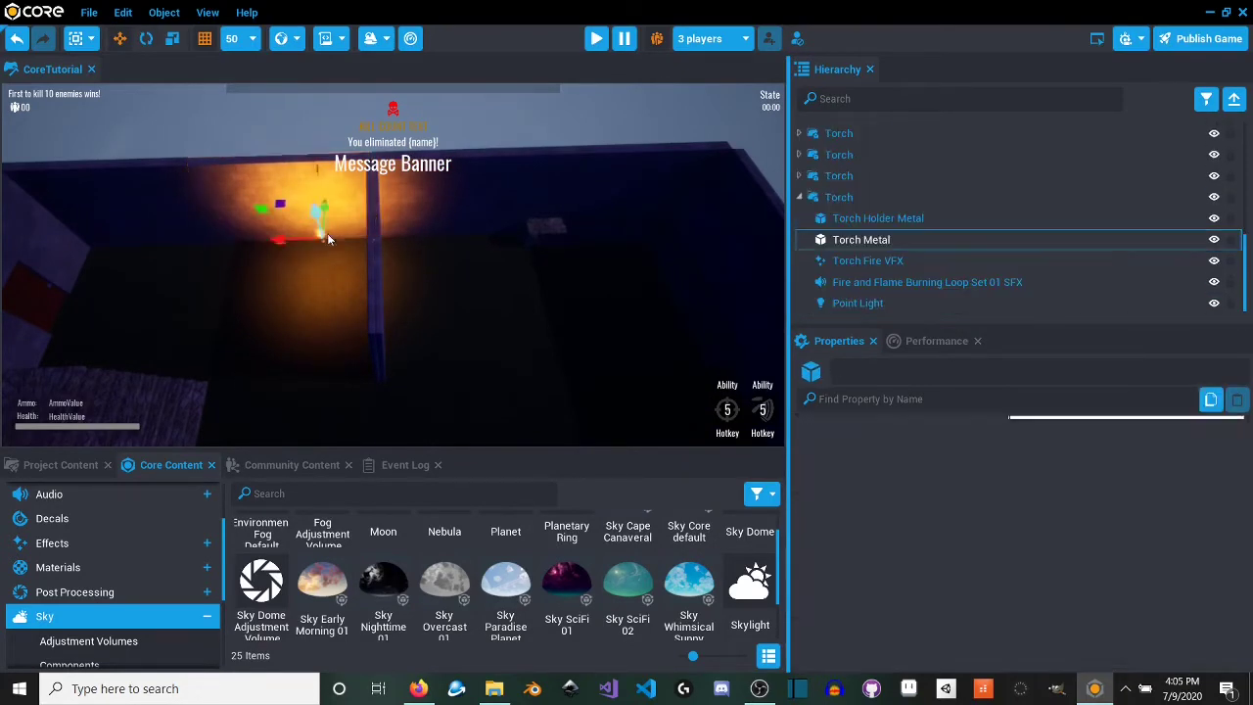
key(w)
mouse_move(327, 233)
right_down()
mouse_move(345, 252)
mouse_move(338, 229)
right_up()
click(799, 197)
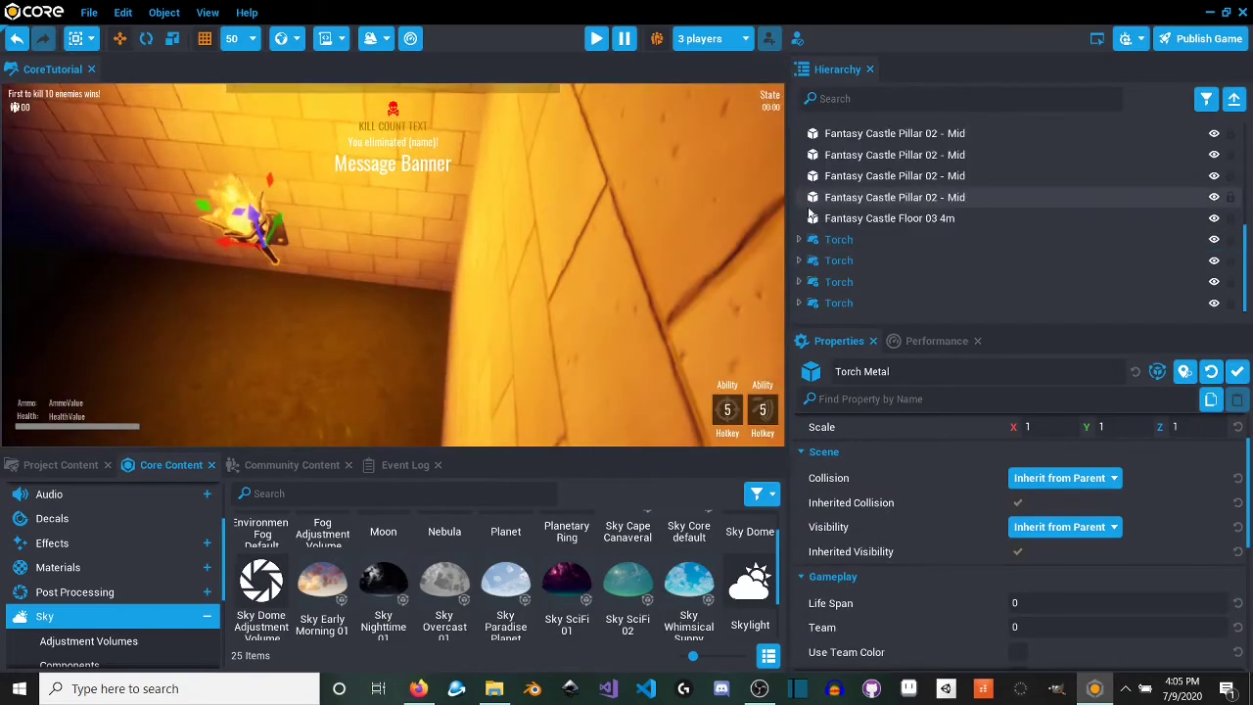
click(840, 303)
drag(315, 215, 396, 168)
Step: Duplicate the original torch, move the copy to X 2250, Y -650 and rotate it to Z 95
key(s)
right_drag(397, 169, 826, 274)
click(874, 238)
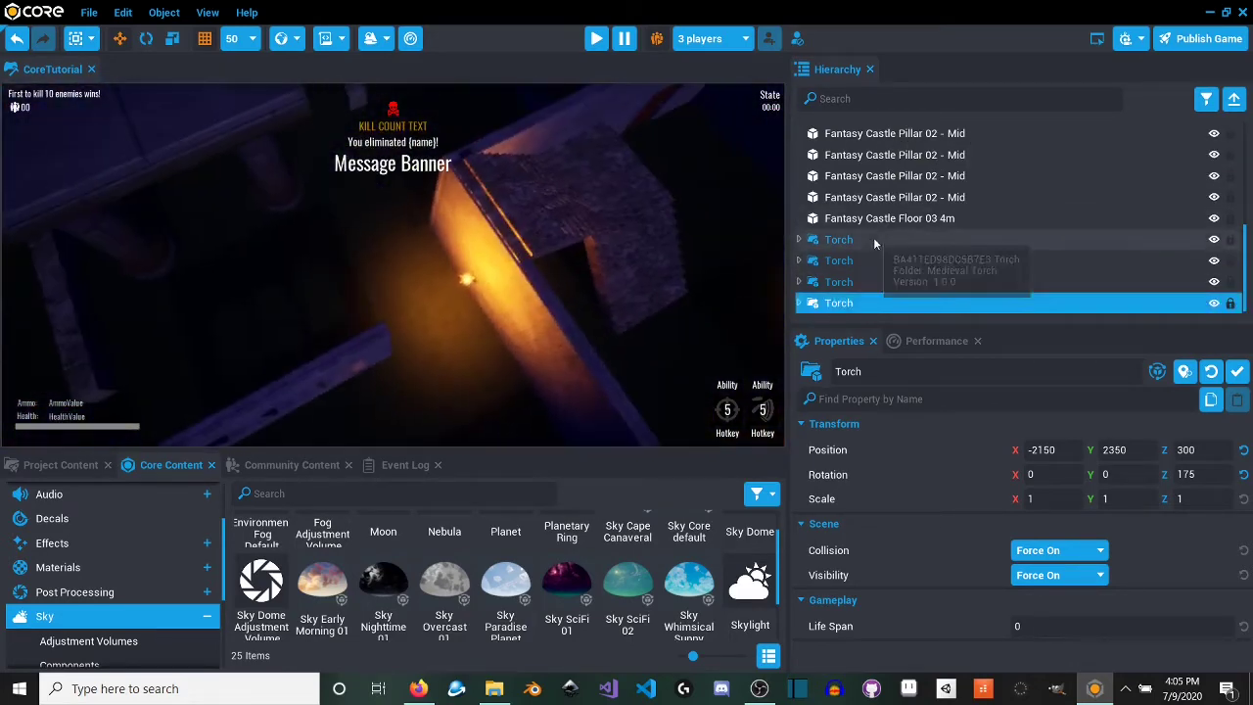
key(ctrl+w)
drag(504, 272, 82, 328)
right_drag(82, 328, 57, 272)
drag(363, 271, 728, 157)
right_drag(727, 157, 503, 292)
drag(416, 343, 562, 184)
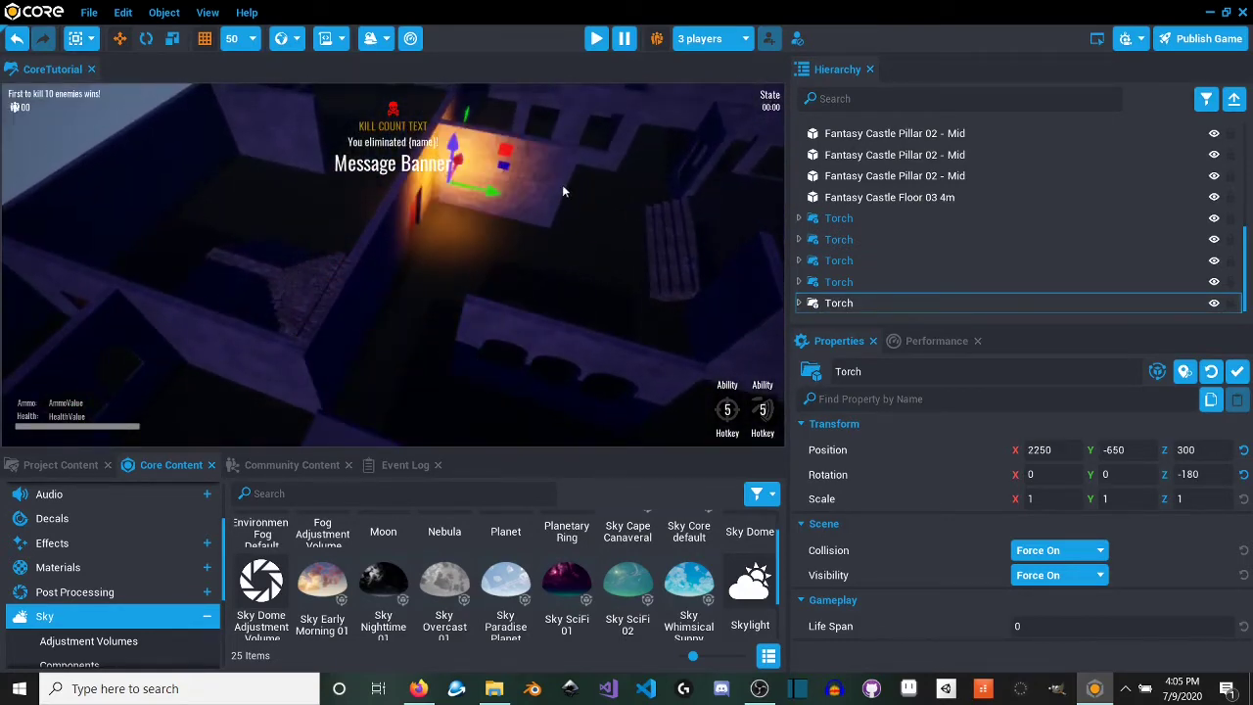
key(e)
drag(481, 196, 544, 189)
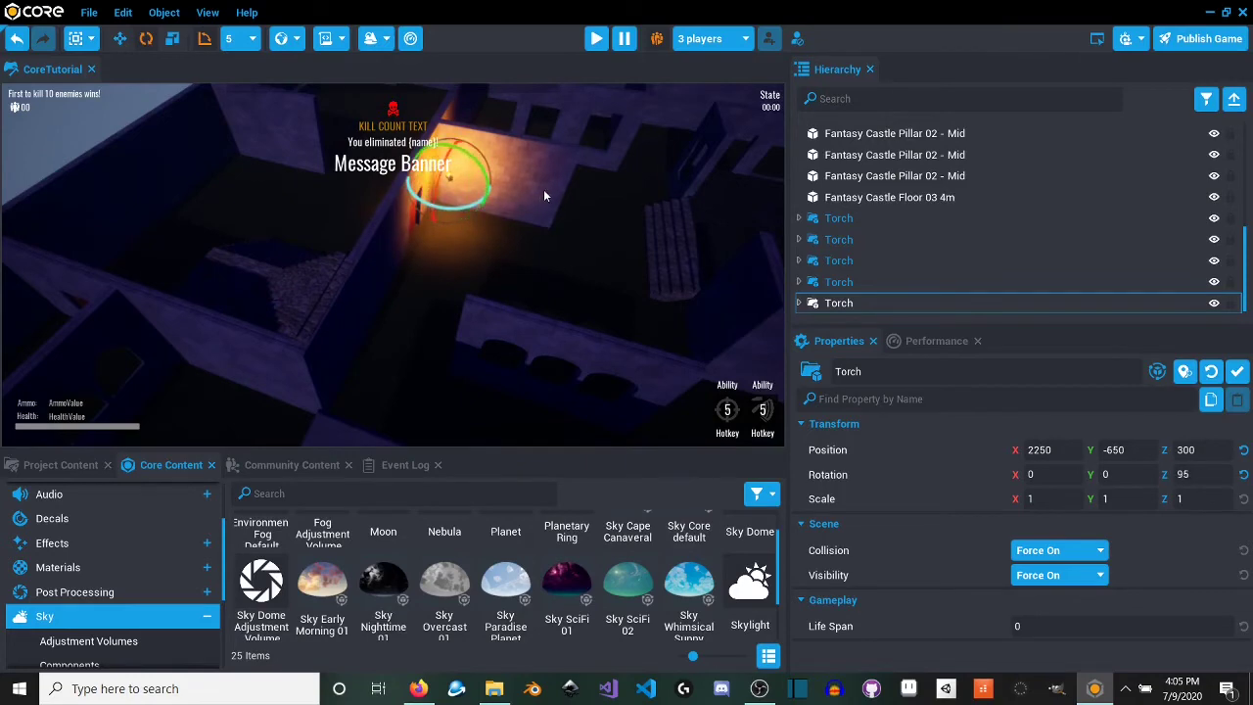
Step: Move the newest torch copy against its inner wall at X 2350
right_drag(544, 189, 293, 223)
key(w)
drag(284, 225, 323, 225)
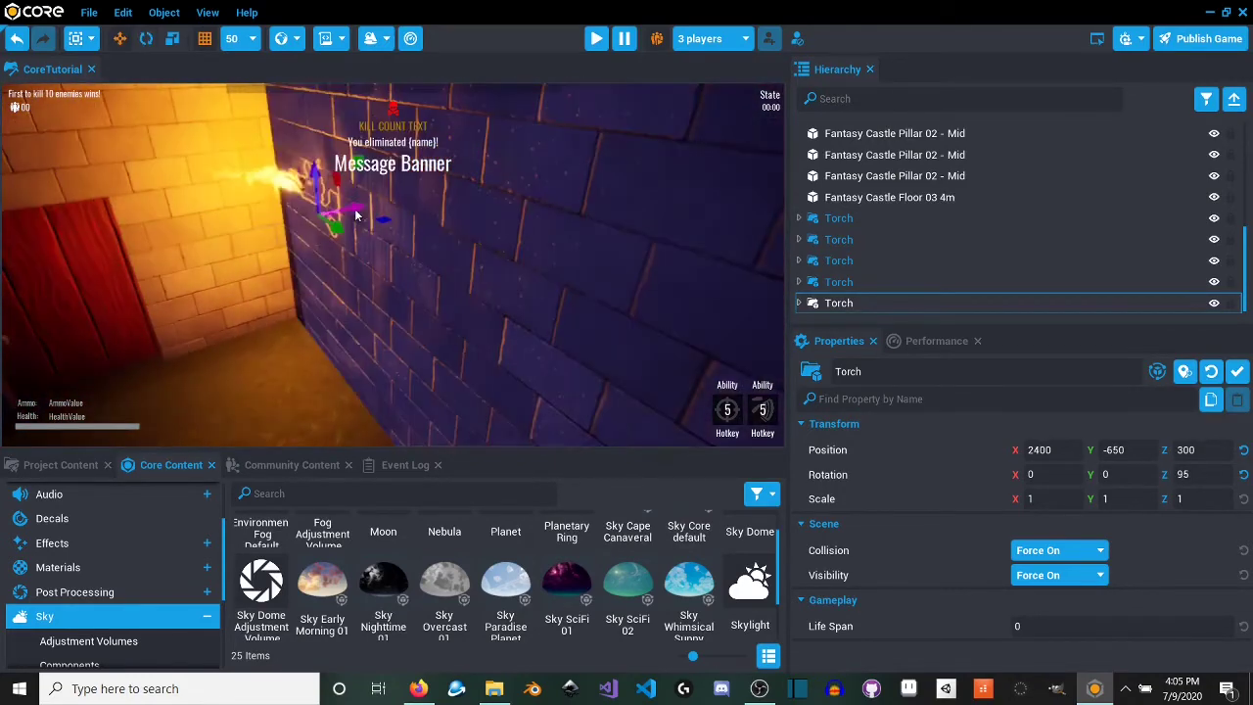
scroll(379, 215, down, 5)
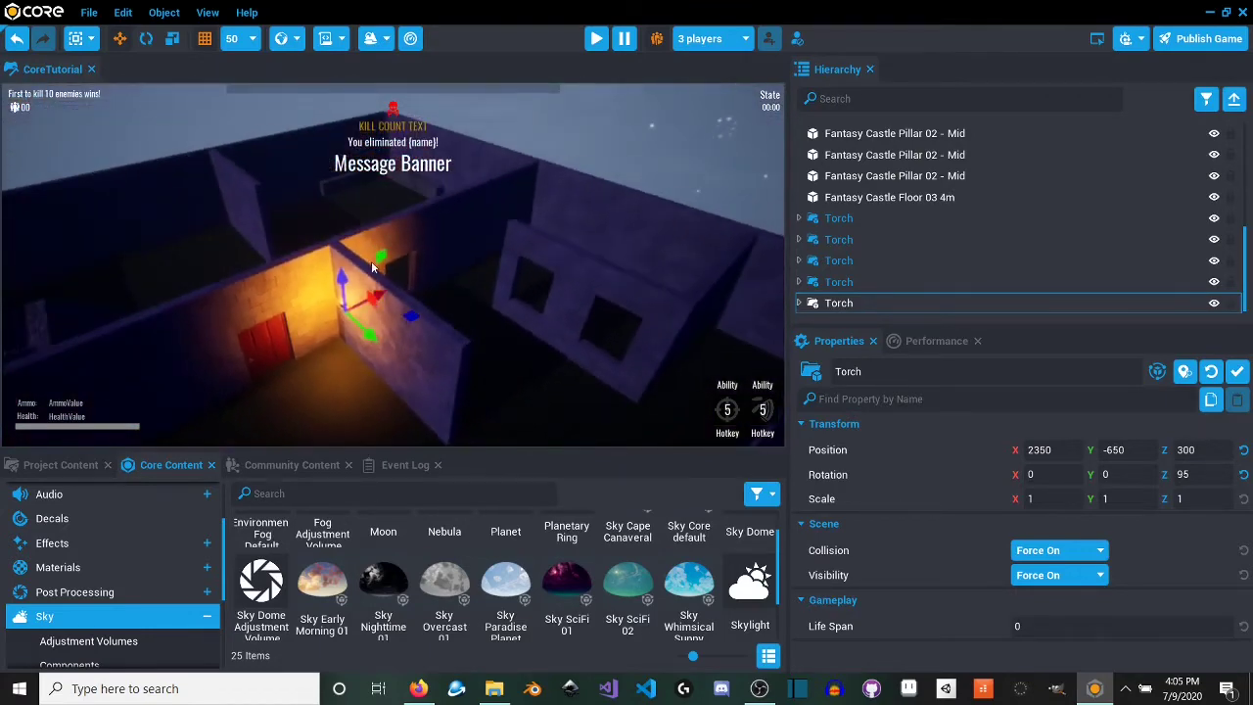
Step: Duplicate a torch and place the unrotated copy on the outer wall at X 1750, Y -2350
alt+drag(375, 292, 172, 179)
key(e)
key(w)
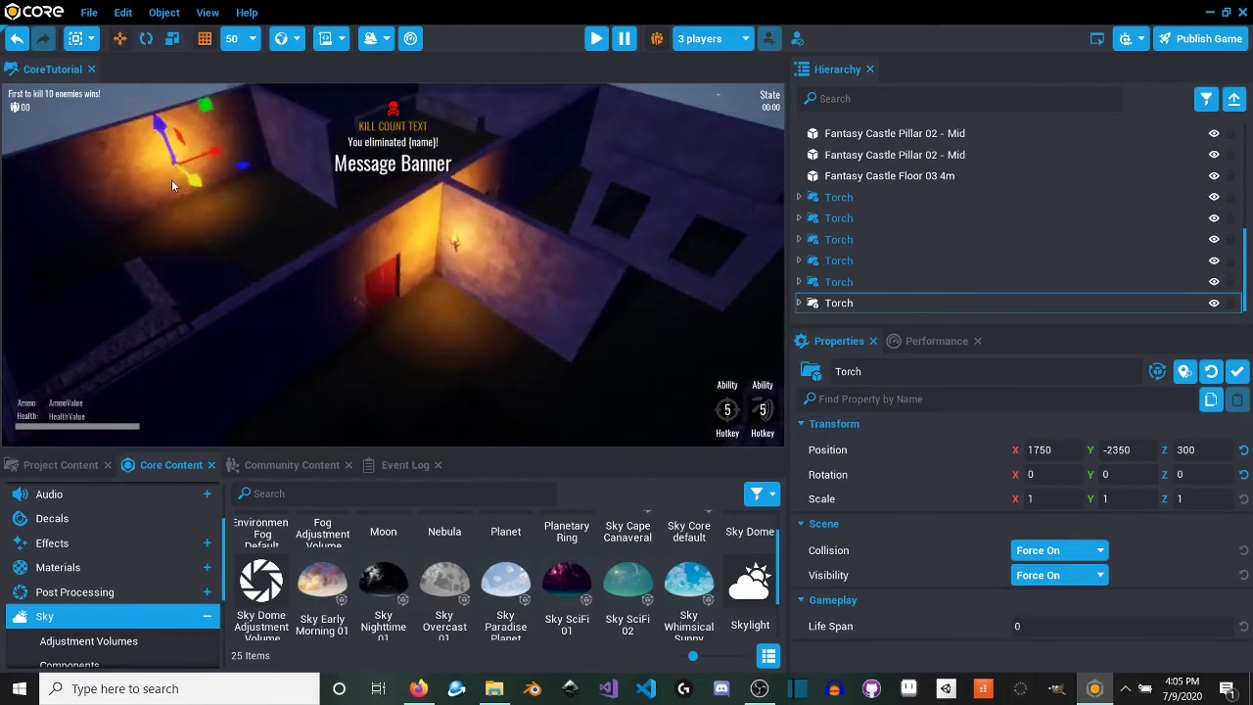
right_drag(180, 181, 285, 263)
key(w)
key(e)
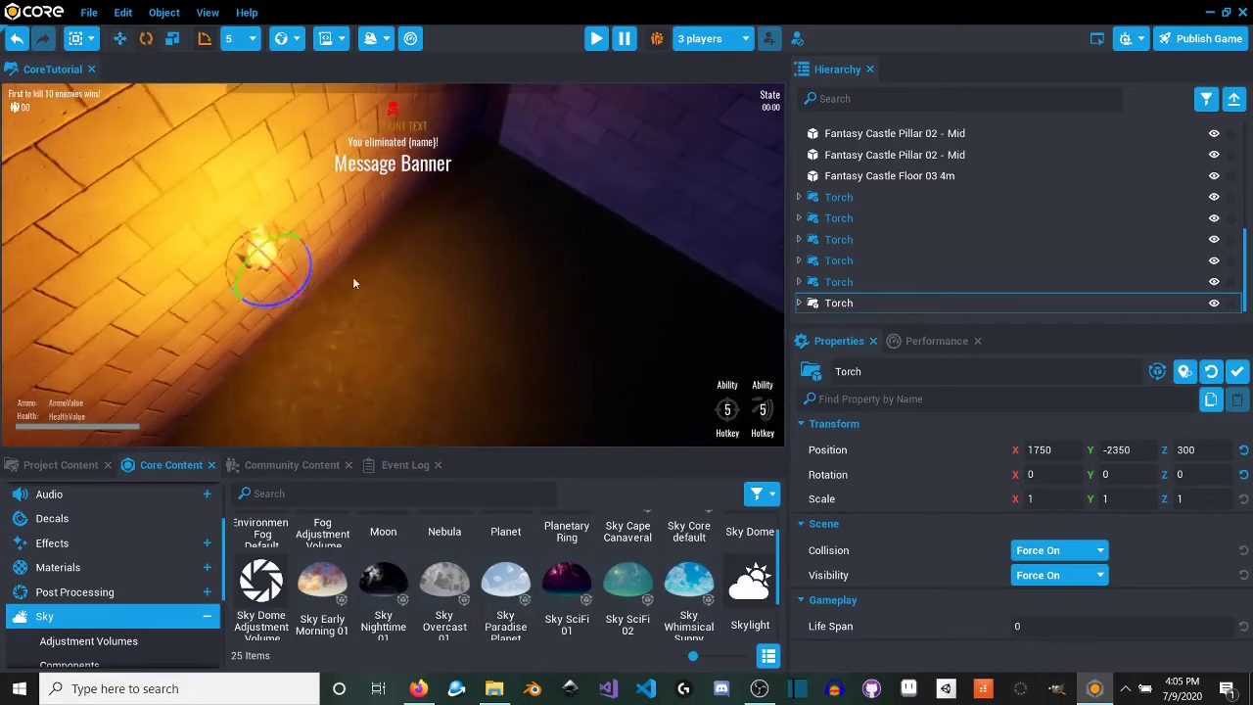
right_drag(355, 284, 340, 256)
key(w)
key(s)
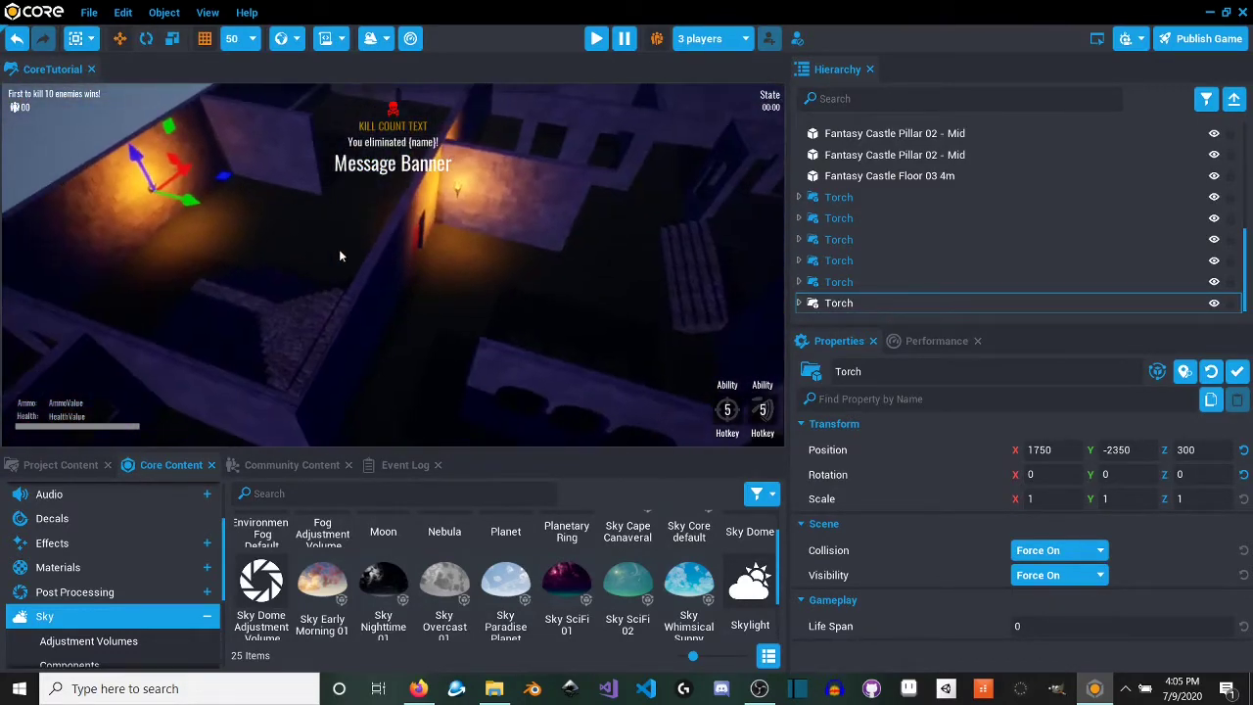
Step: Duplicate the outer-wall torch, move the copy to Y 350 and rotate it to Z 95
alt+drag(188, 201, 689, 248)
right_drag(689, 247, 334, 252)
key(e)
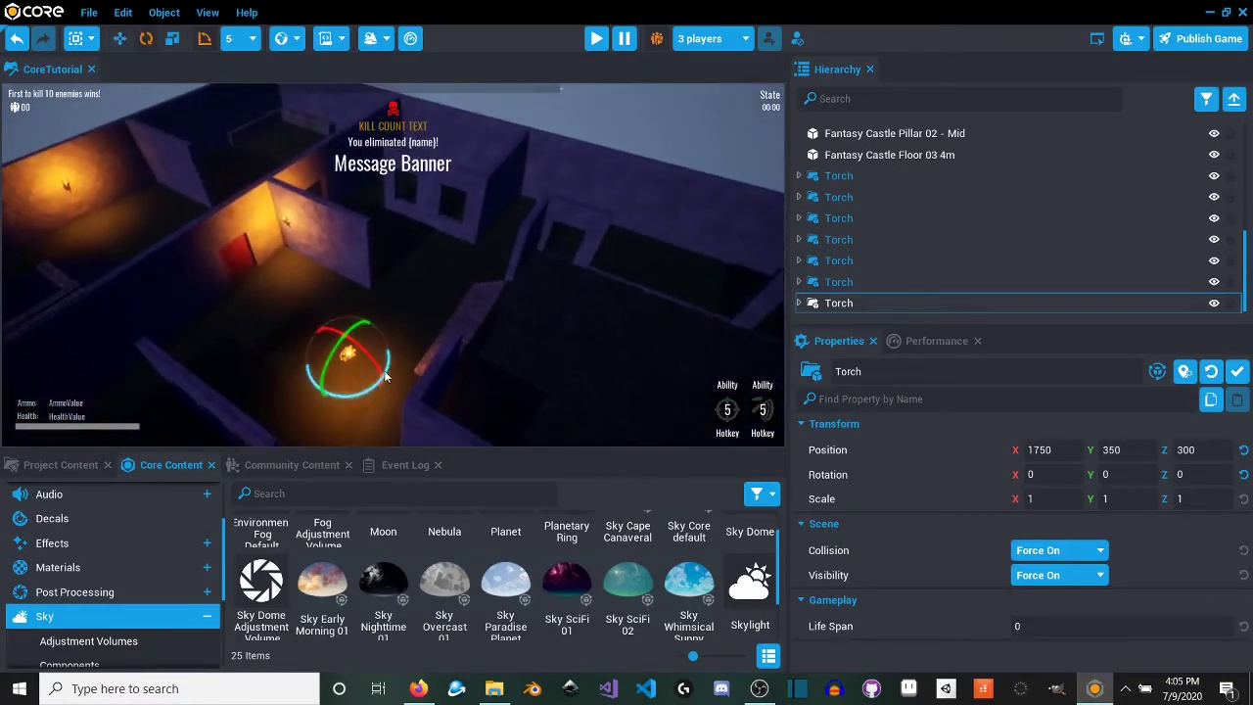
drag(352, 392, 266, 397)
key(w)
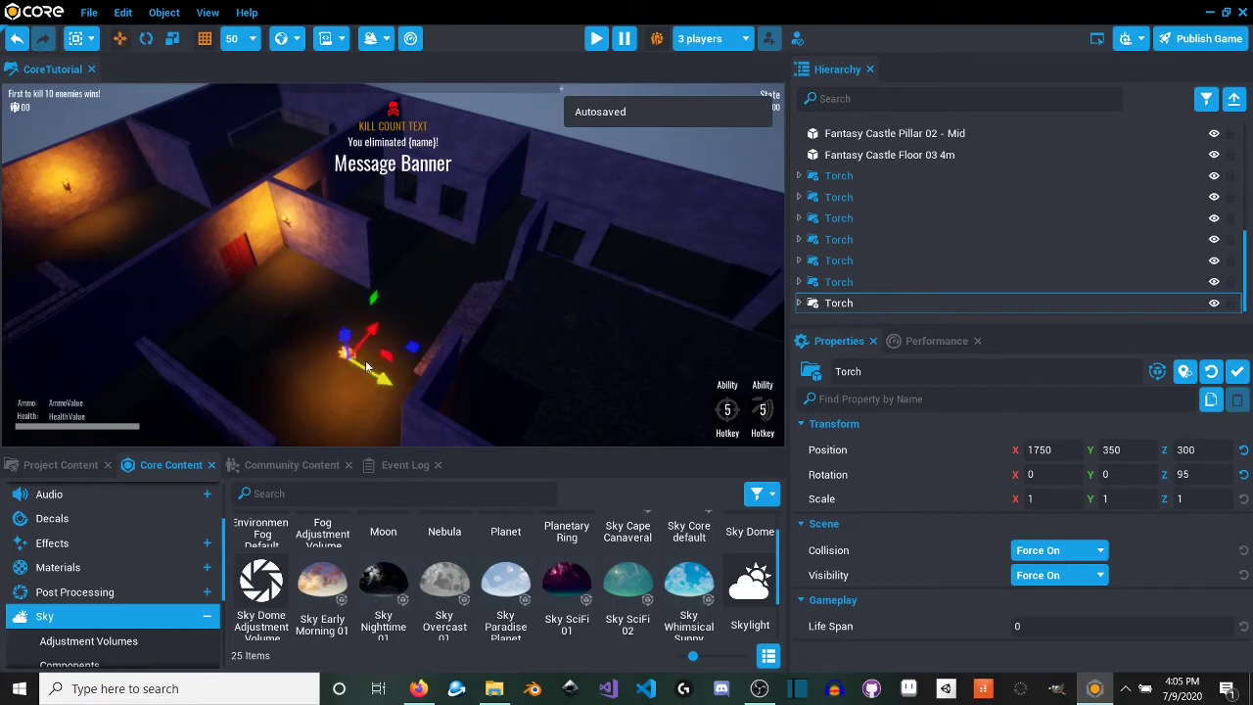
Step: Move the rotated torch copy onto the far outer wall at X 3950, Y 1450
drag(435, 339, 699, 201)
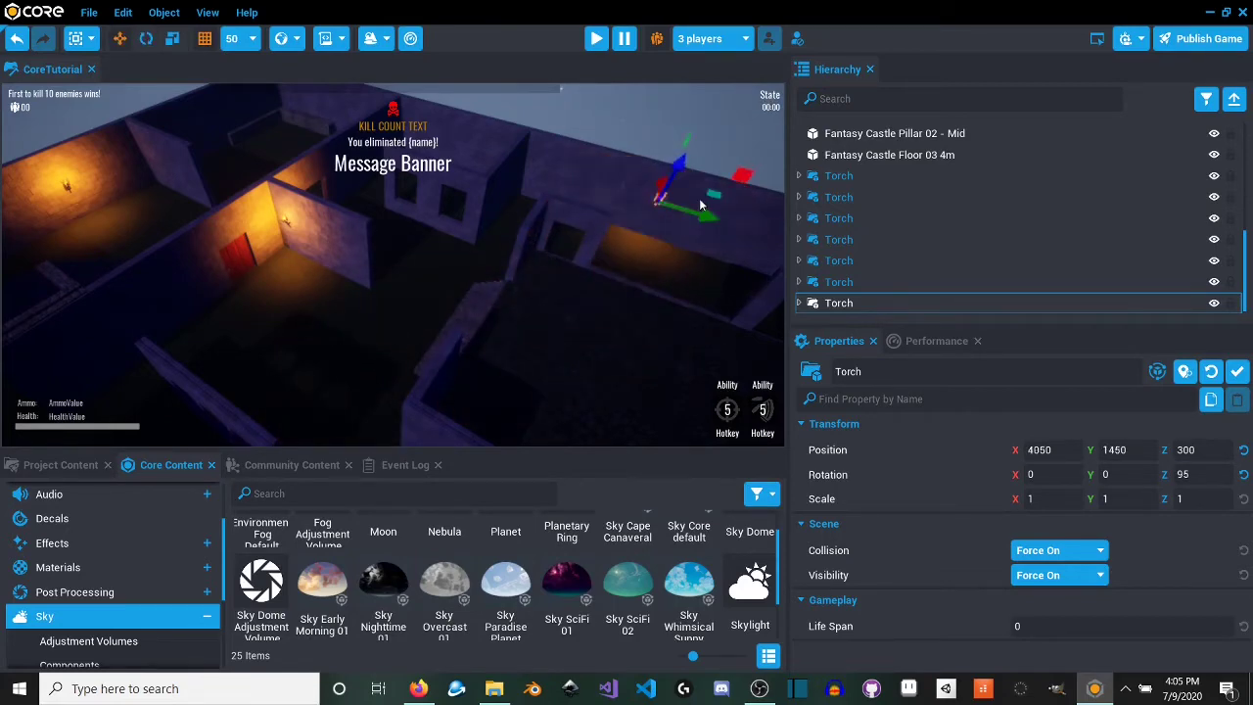
right_drag(755, 202, 538, 210)
drag(488, 229, 458, 241)
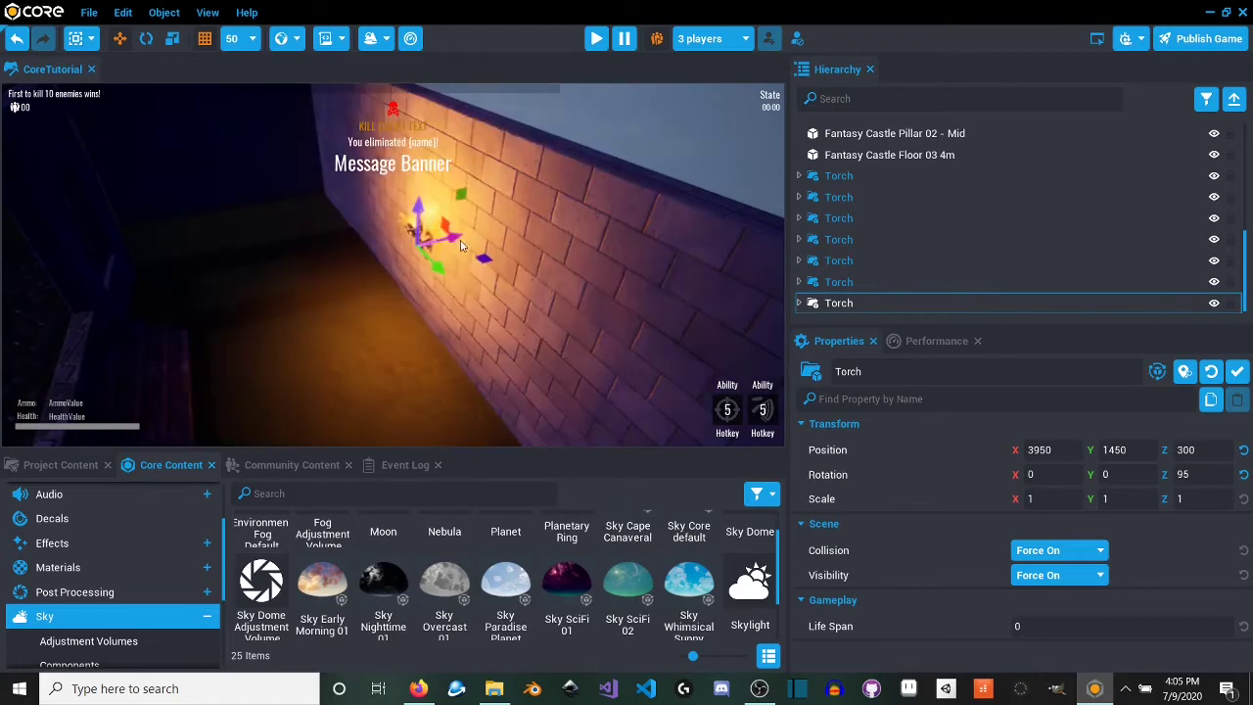
Step: Save the project and launch the 3-player preview, arranging the client windows and closing the one in the centre
right_drag(474, 247, 627, 320)
key(ctrl+s)
click(599, 39)
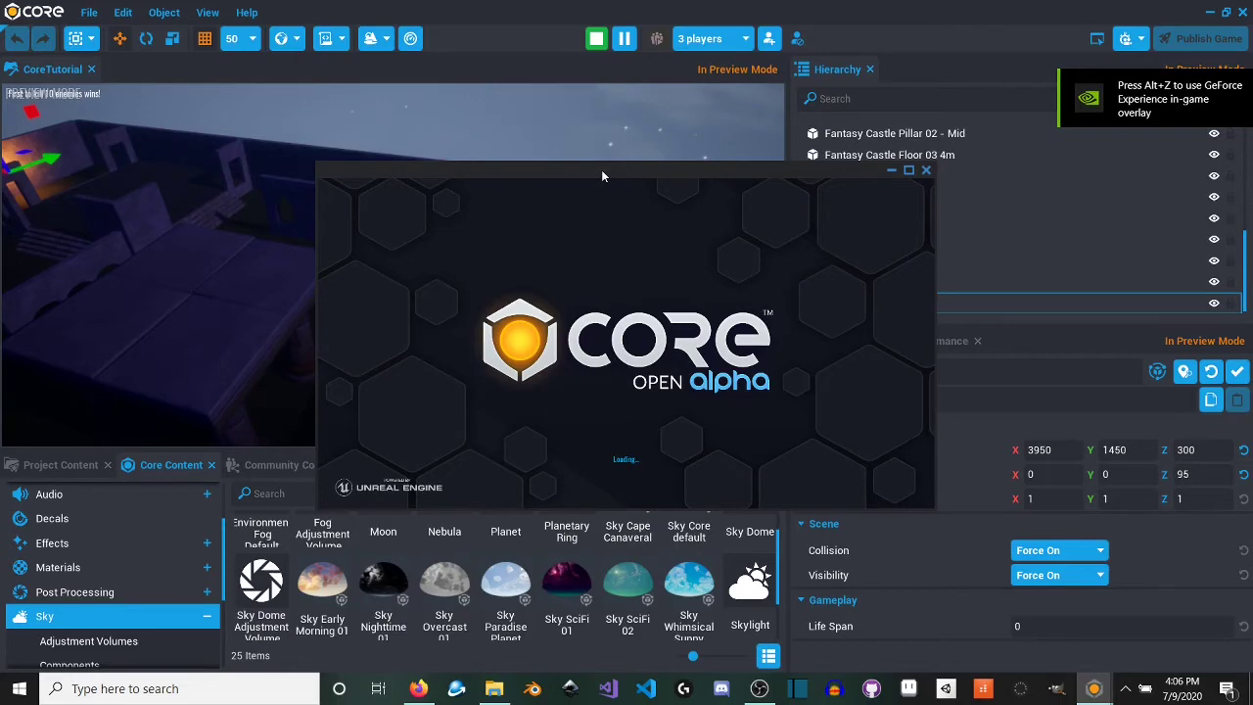
drag(280, 84, 3, 6)
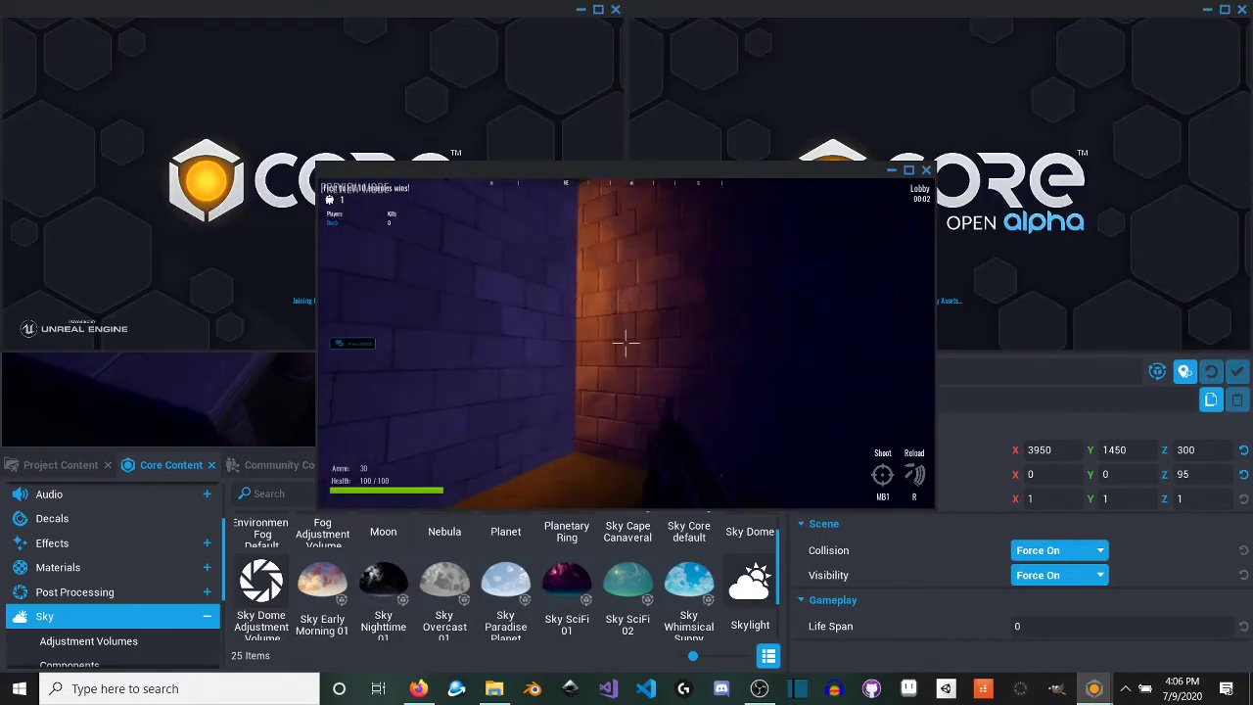
key(Escape)
click(926, 172)
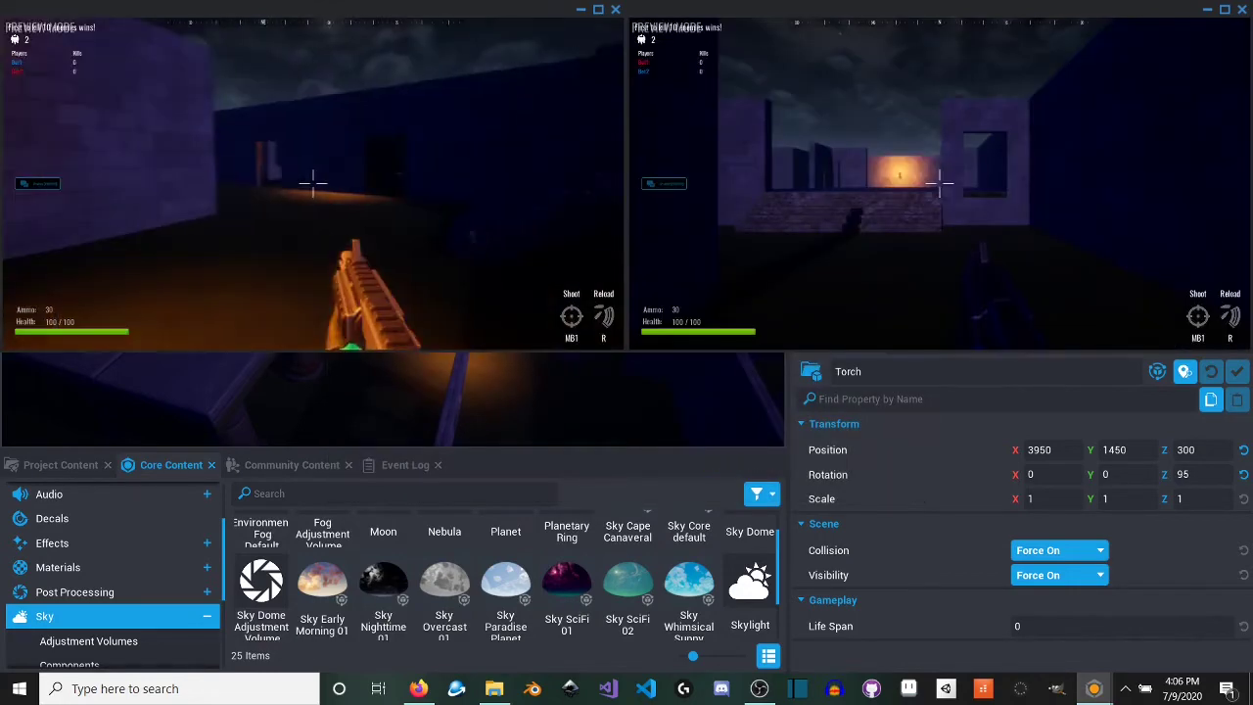
Step: Walk through the arena in the multiplayer preview, shoot at the opposing bot and end the preview
key(w)
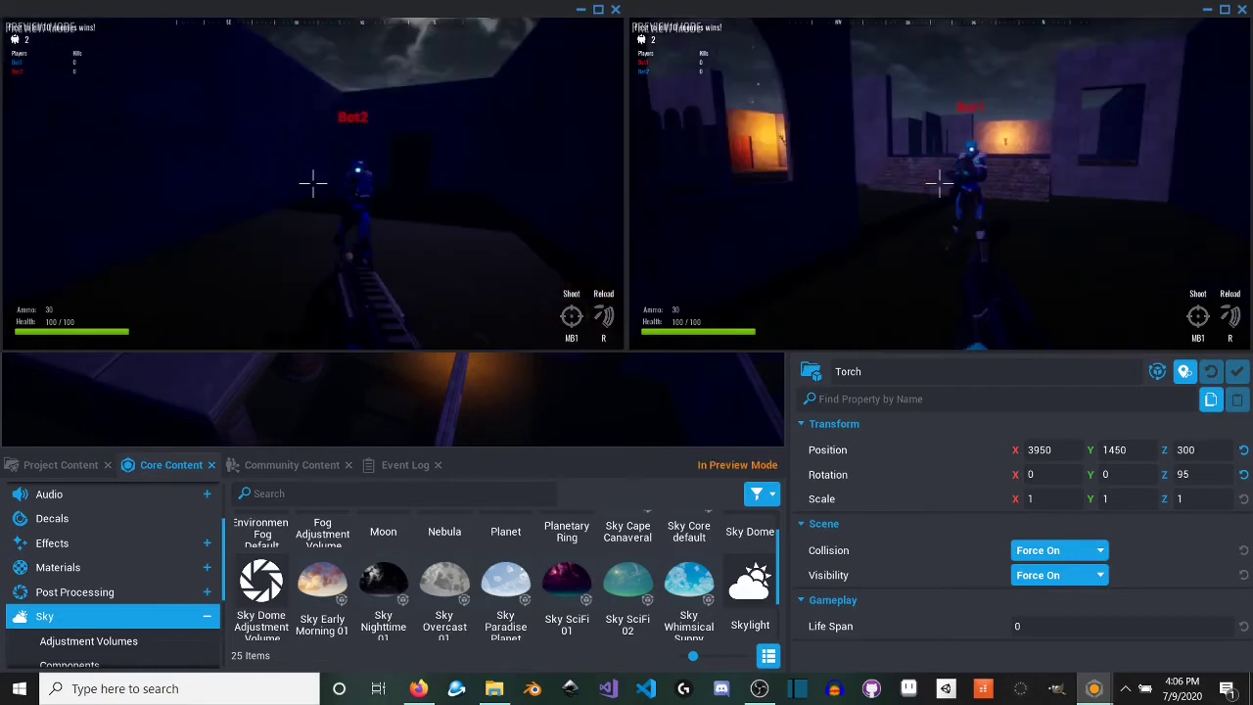
click(314, 183)
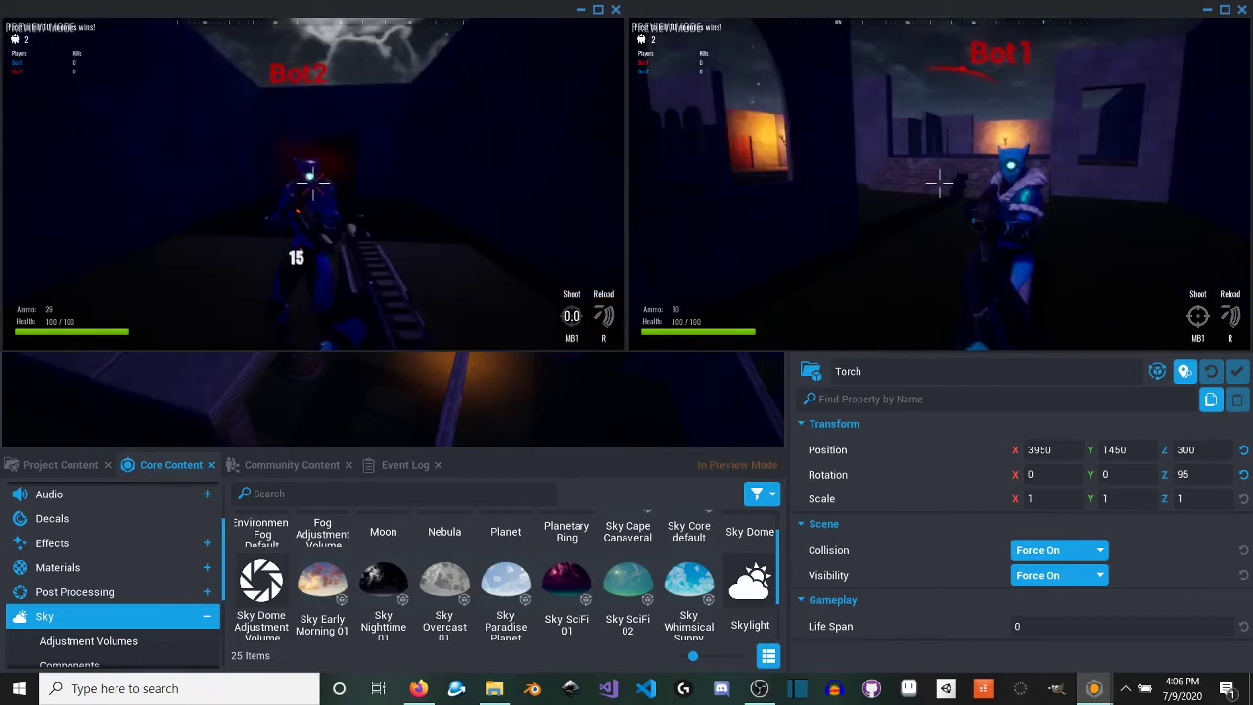
key(Escape)
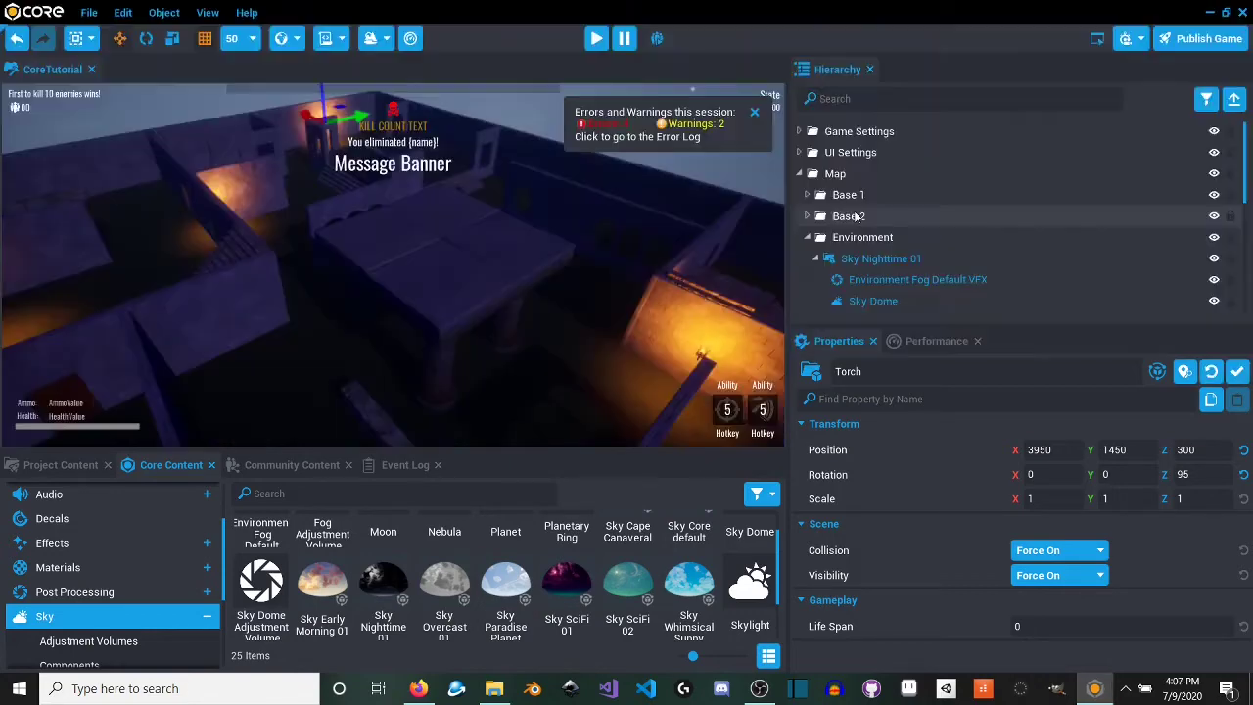
Step: Set the Sun Light's intensity to 2.369 and its light colour to a bright blue
scroll(872, 223, down, 3)
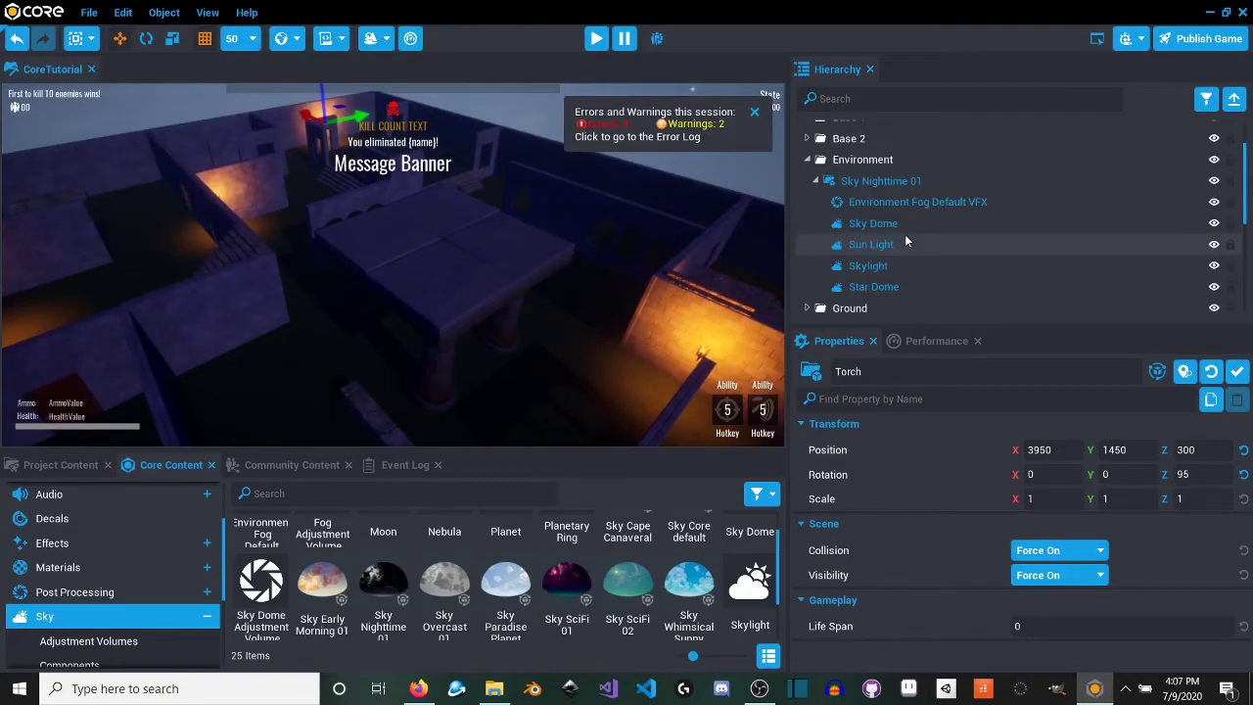
click(905, 240)
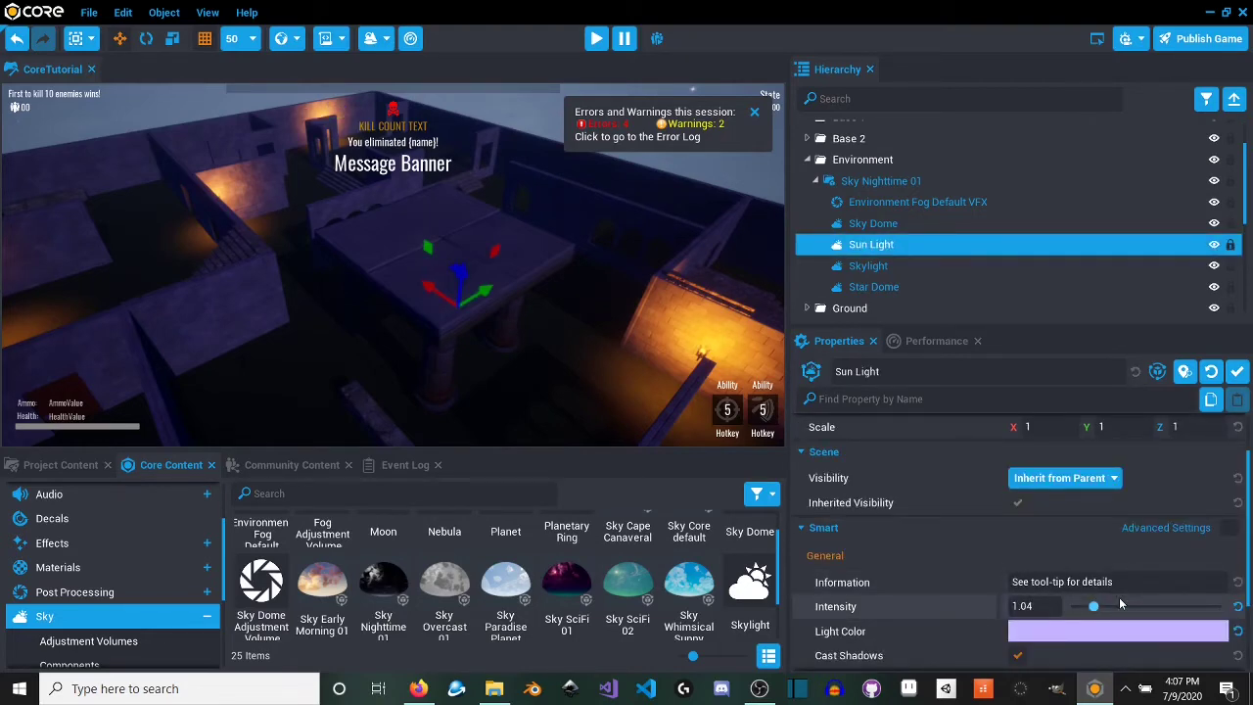
click(1119, 632)
click(924, 380)
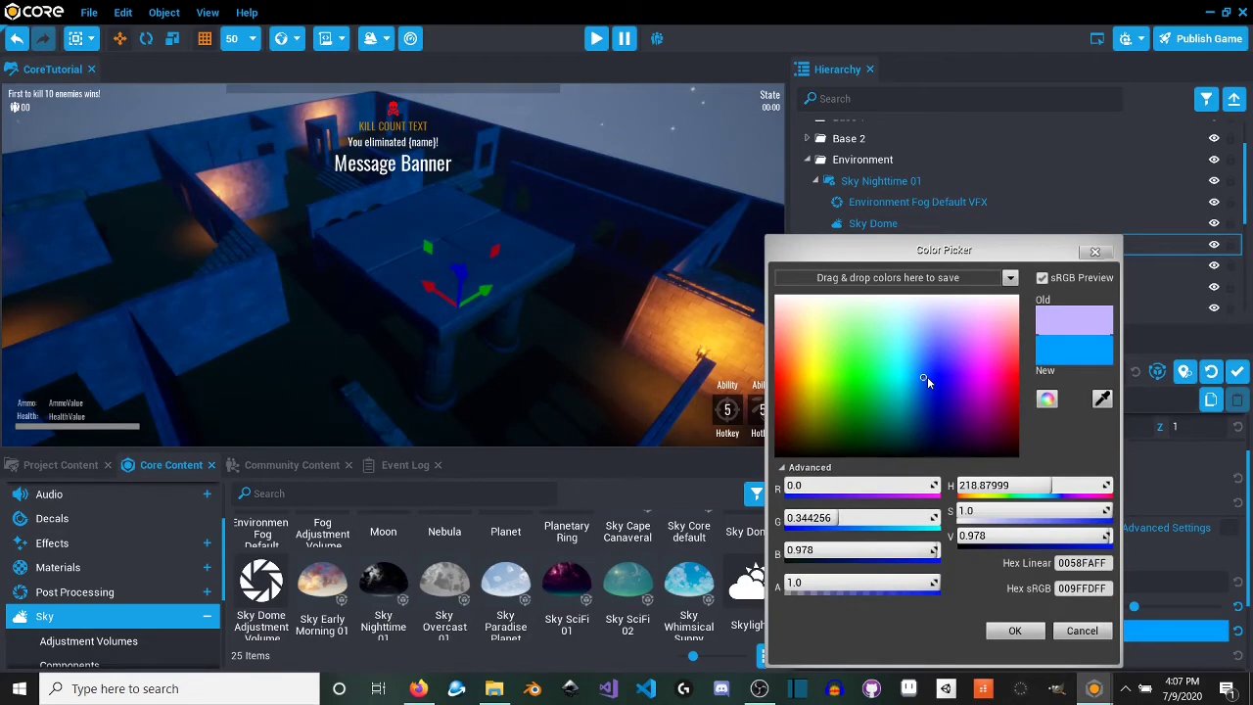
click(924, 393)
click(1097, 252)
right_drag(542, 235, 744, 225)
Step: Look through the settings of the Skylight, Sun Light, Sky Dome and Star Dome and examine the sky
click(869, 265)
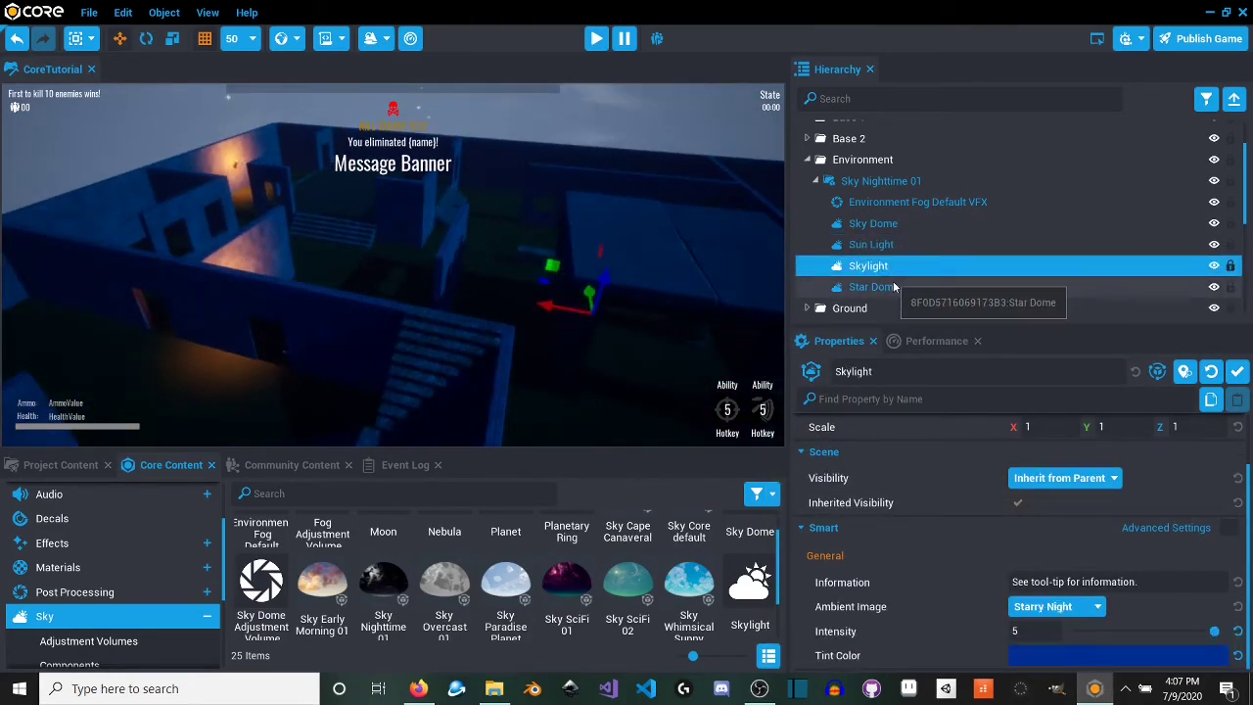
click(893, 245)
click(895, 266)
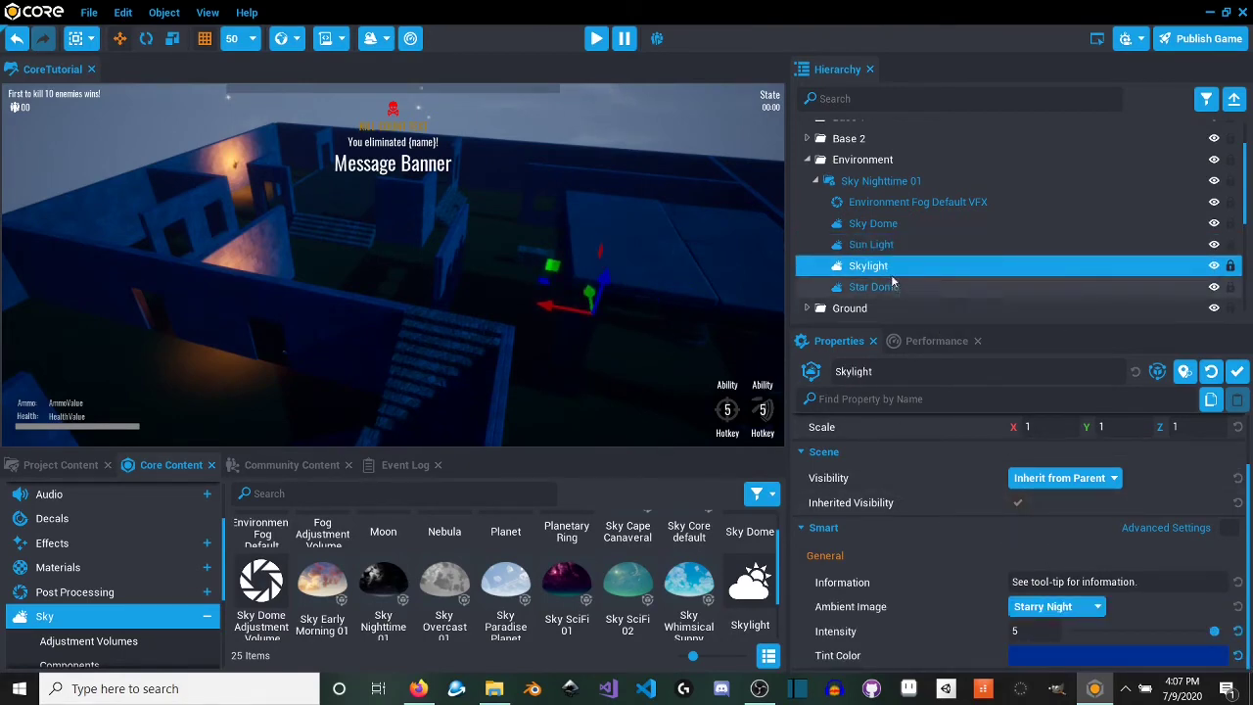
click(869, 223)
key(f)
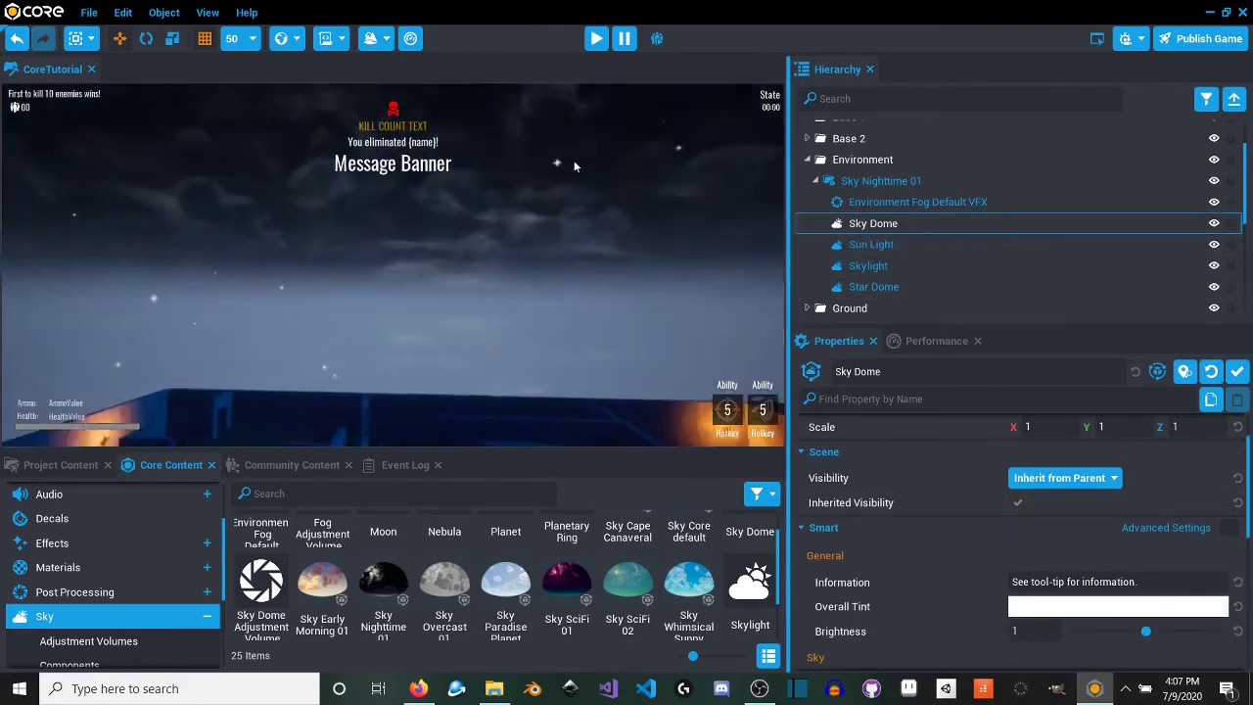
click(874, 286)
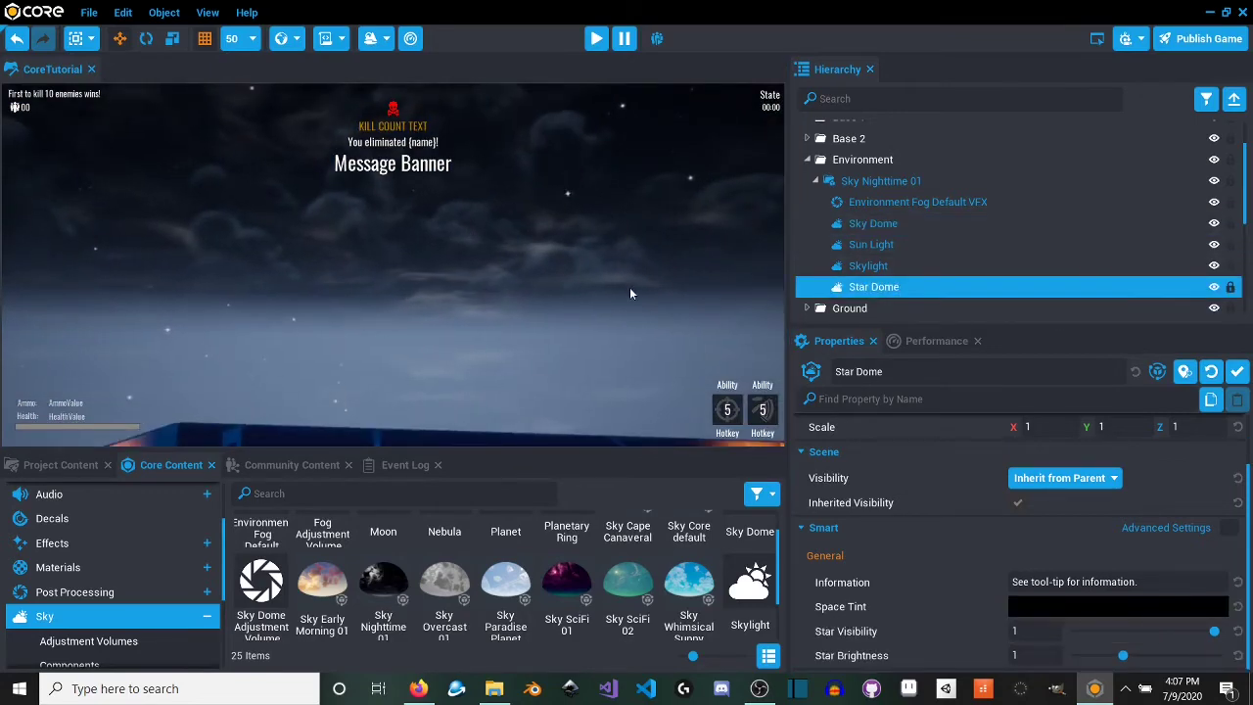
key(Delete)
click(379, 323)
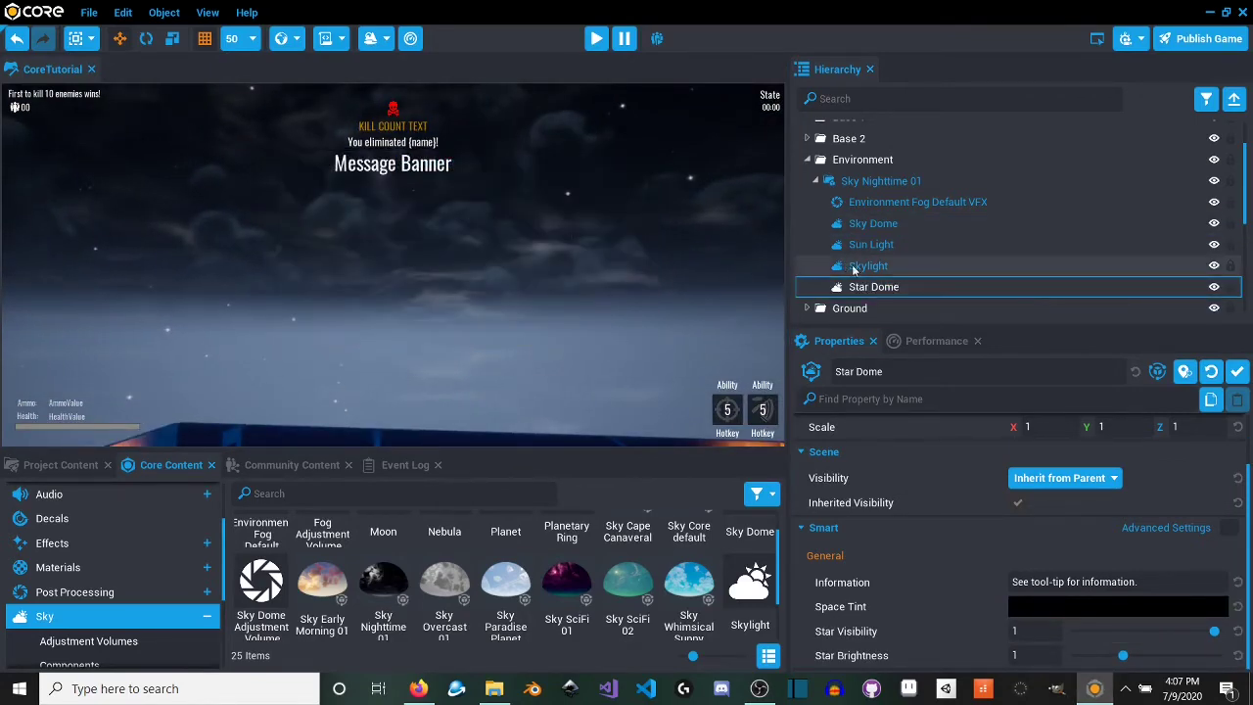
Step: Set the Skylight's tint colour to purple, hex sRGB 8800E9FF, keeping its intensity at 5
click(866, 265)
key(f)
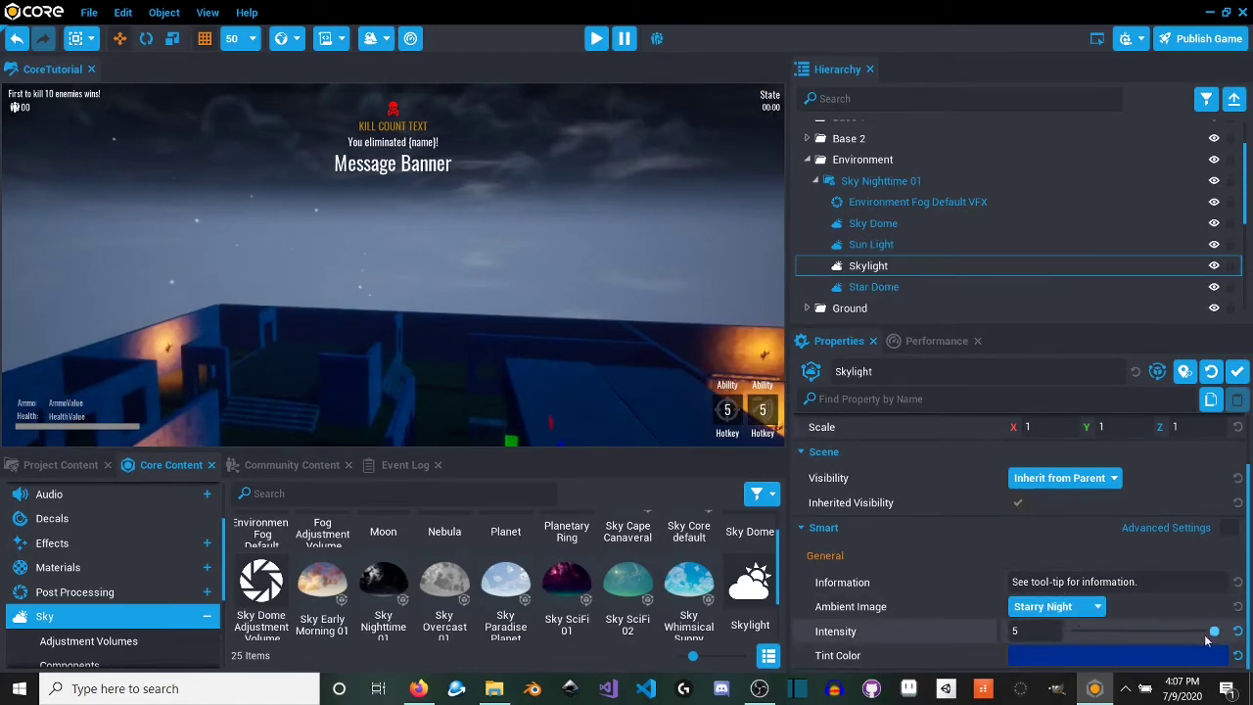
mouse_move(1213, 633)
mouse_down()
mouse_move(1125, 633)
mouse_move(1220, 635)
mouse_up()
click(1105, 660)
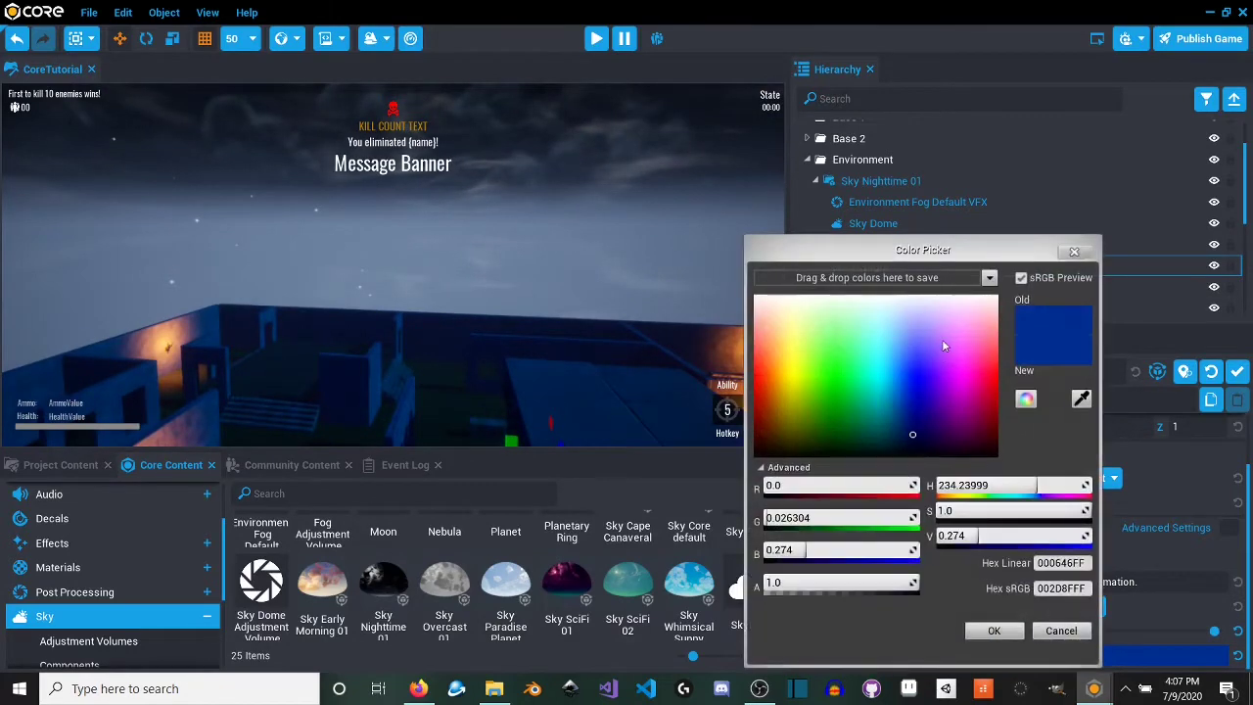
mouse_move(915, 433)
mouse_down()
mouse_move(945, 395)
mouse_move(929, 420)
mouse_move(929, 391)
mouse_up()
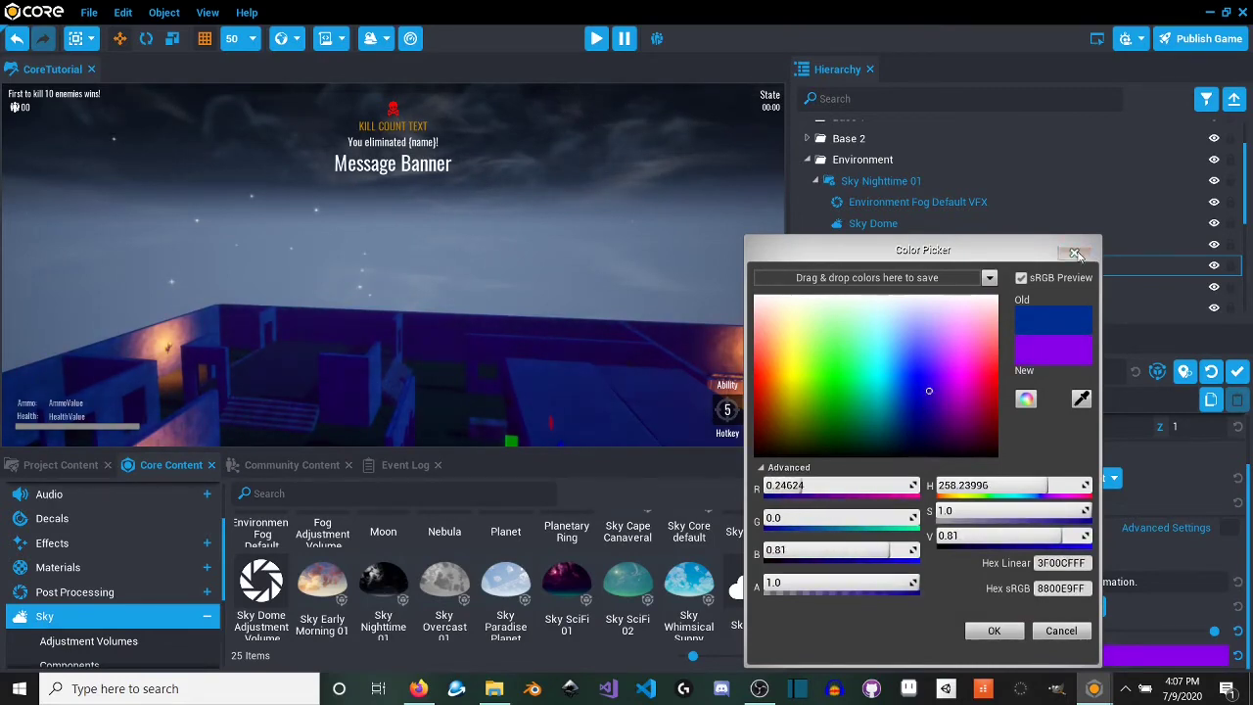
click(1076, 254)
Step: Examine the map under the purple tint and compare the Sun Light, Star Dome, Skylight and Sky Dome settings
right_drag(609, 284, 1252, 312)
right_drag(489, 227, 608, 179)
click(886, 246)
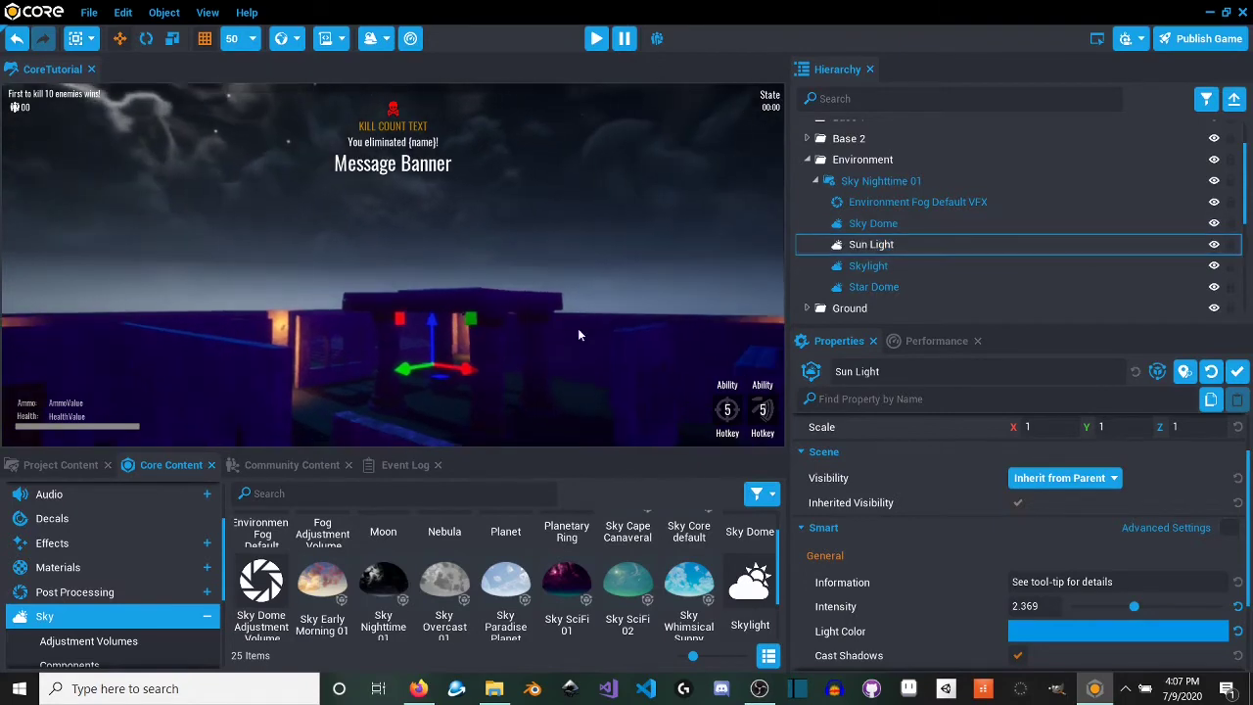
click(887, 286)
click(892, 265)
click(897, 245)
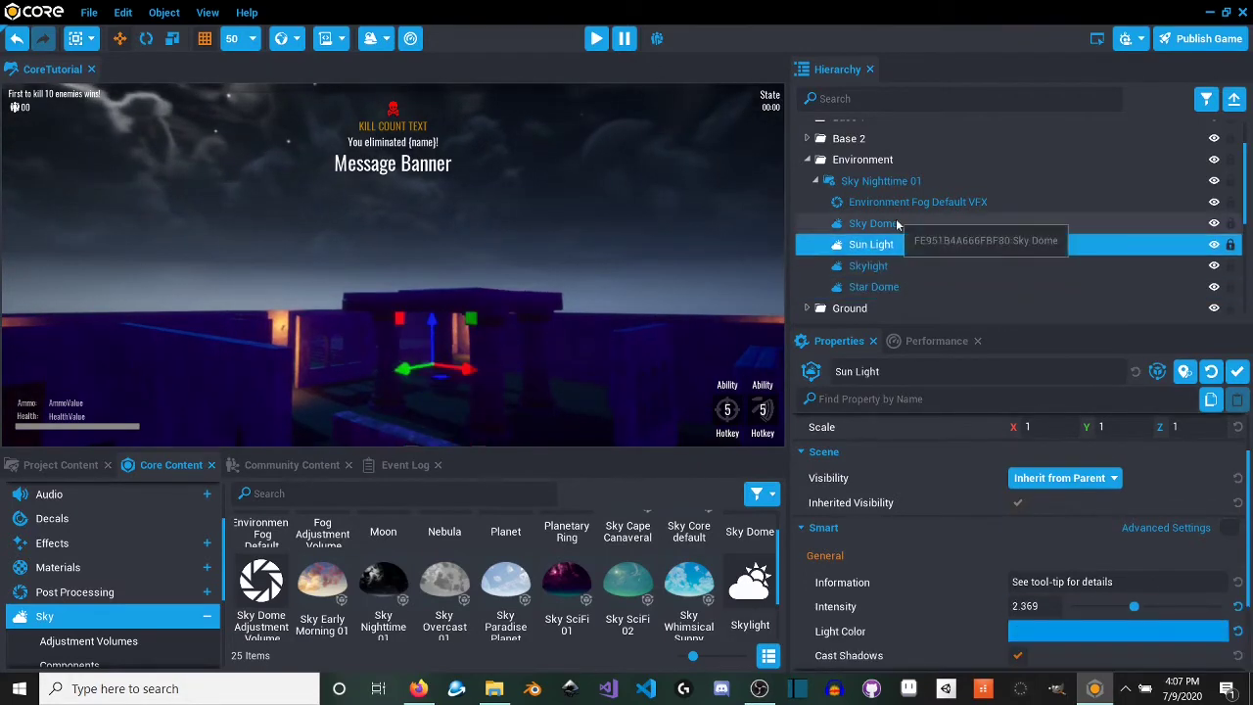
click(897, 224)
Step: Rotate the Sun Light to change the direction from which it lights the arena
click(901, 246)
key(e)
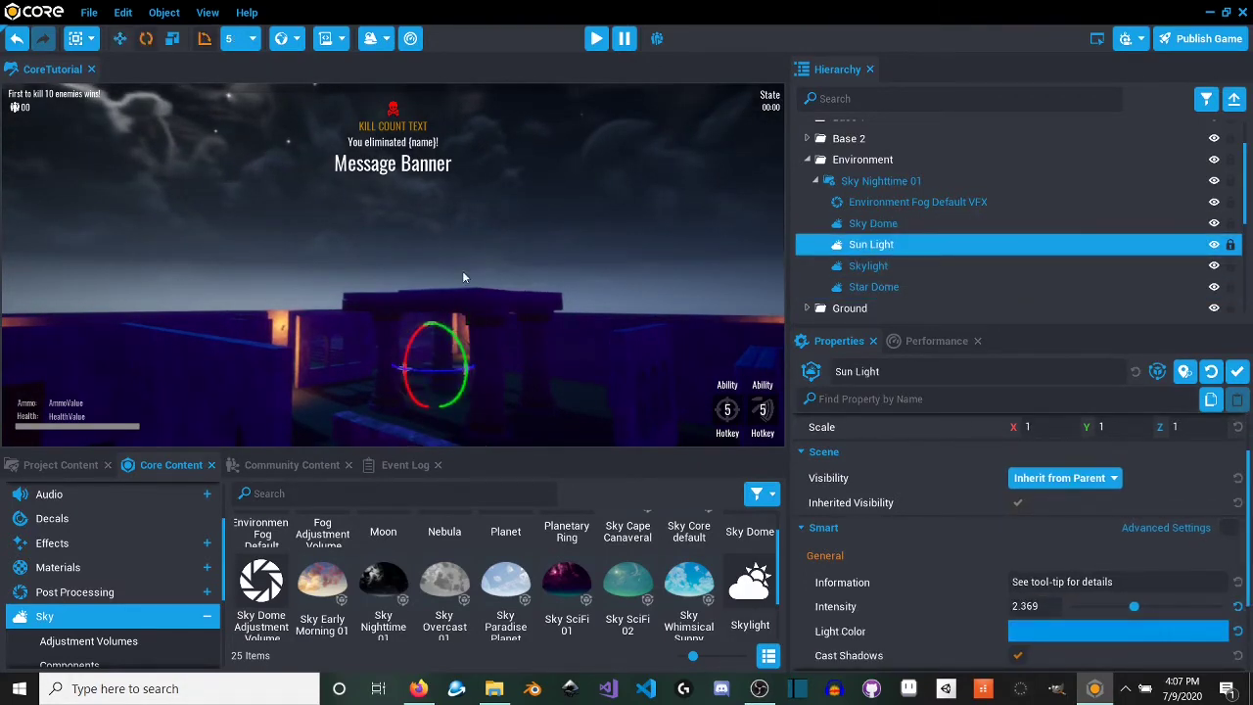
drag(467, 350, 477, 374)
right_drag(463, 344, 506, 406)
drag(487, 382, 490, 398)
right_drag(489, 397, 653, 485)
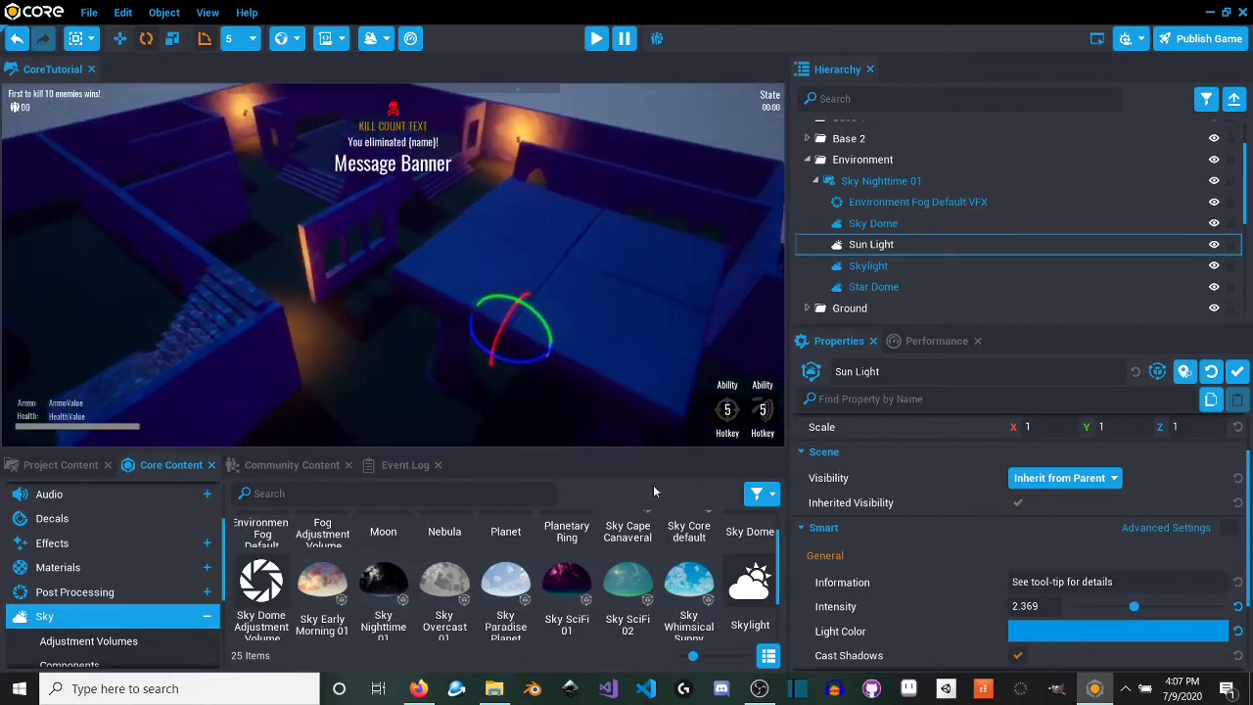
Step: Set the Sun Light's intensity to 5 and its light colour to deep blue, hex sRGB 0050ADFF
drag(1134, 607, 1214, 607)
click(1190, 629)
click(981, 412)
mouse_move(980, 417)
mouse_down()
mouse_move(969, 426)
mouse_move(994, 425)
mouse_up()
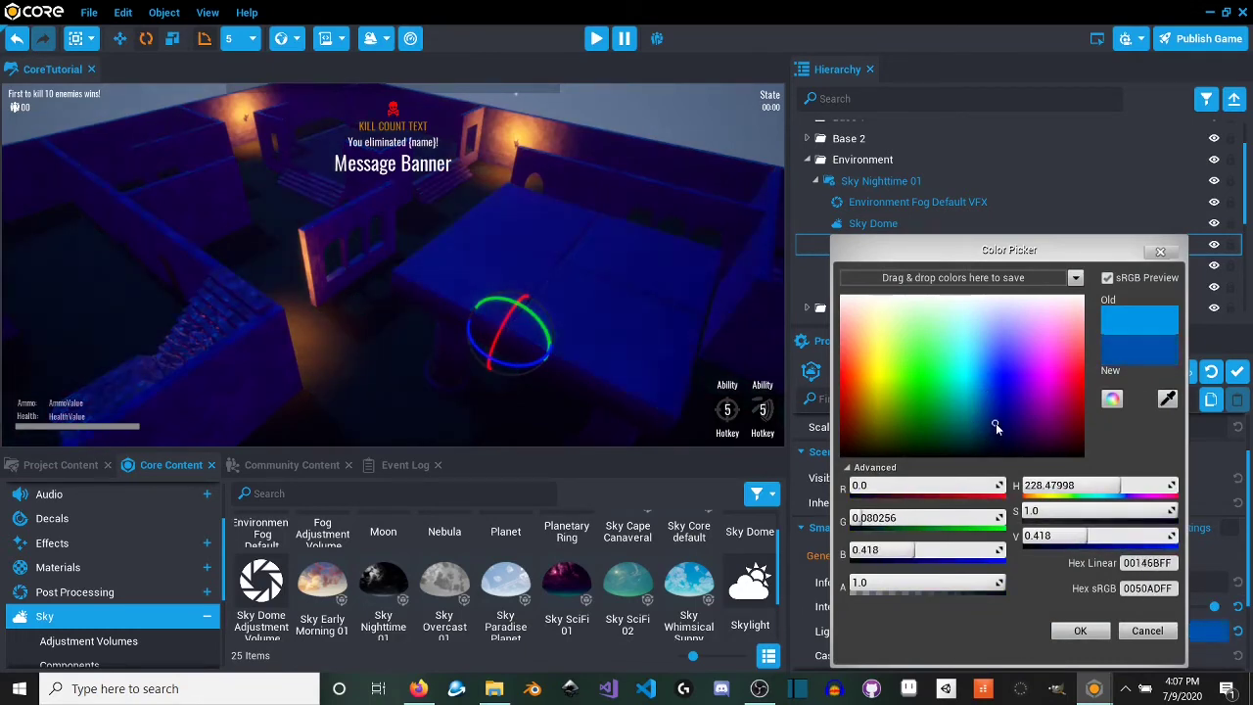
click(1161, 251)
Step: Run the game in preview and walk around the walls and stone stairs to check the blue and purple night lighting
mouse_move(534, 380)
right_down()
mouse_move(498, 376)
mouse_move(549, 387)
right_up()
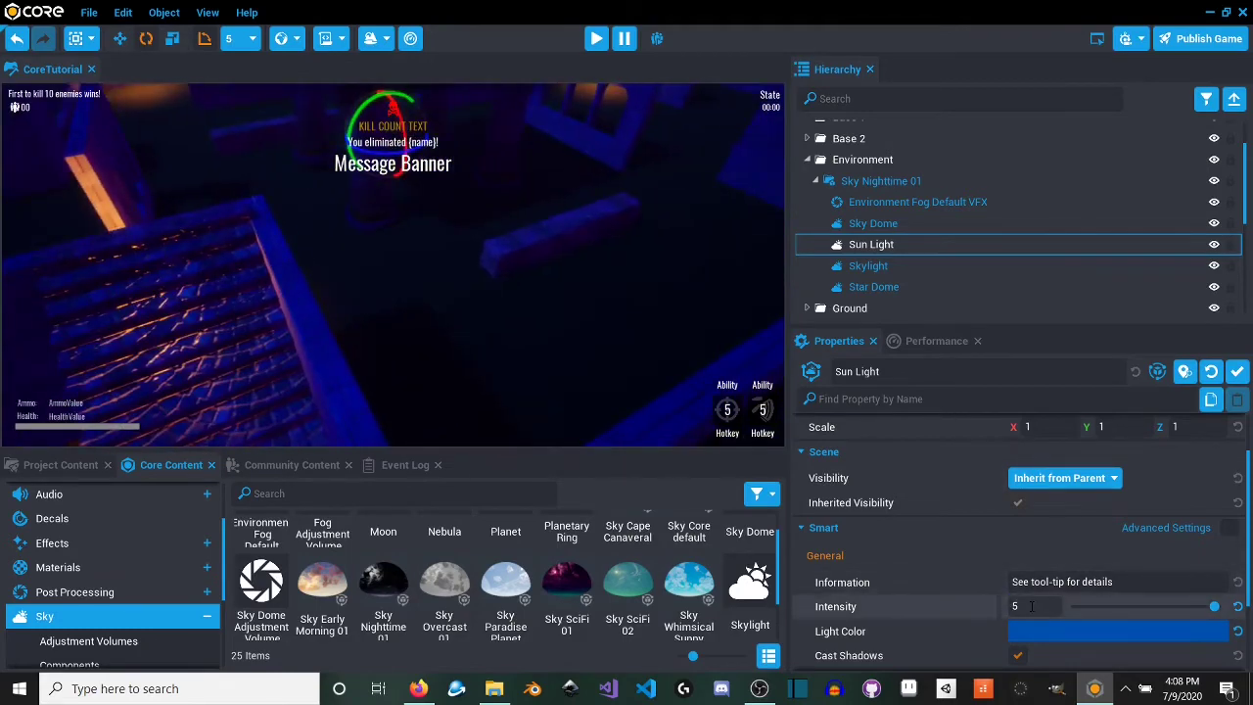
right_drag(370, 294, 597, 291)
click(597, 38)
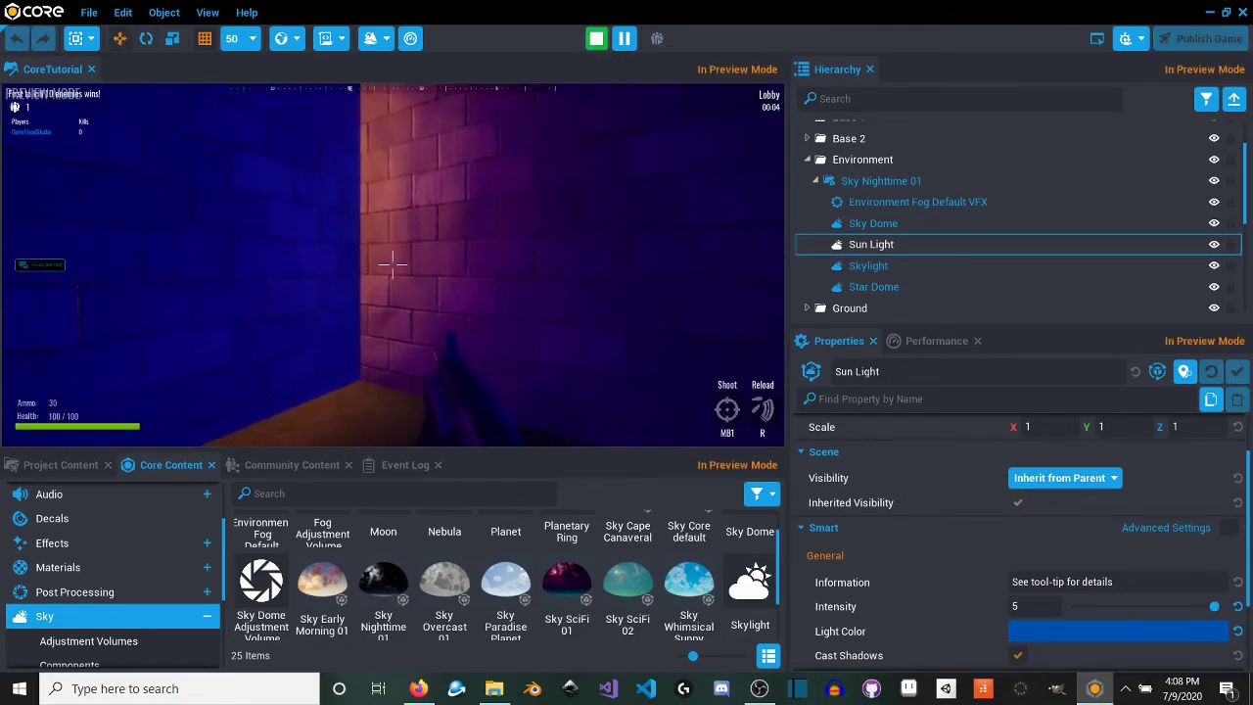
key(w)
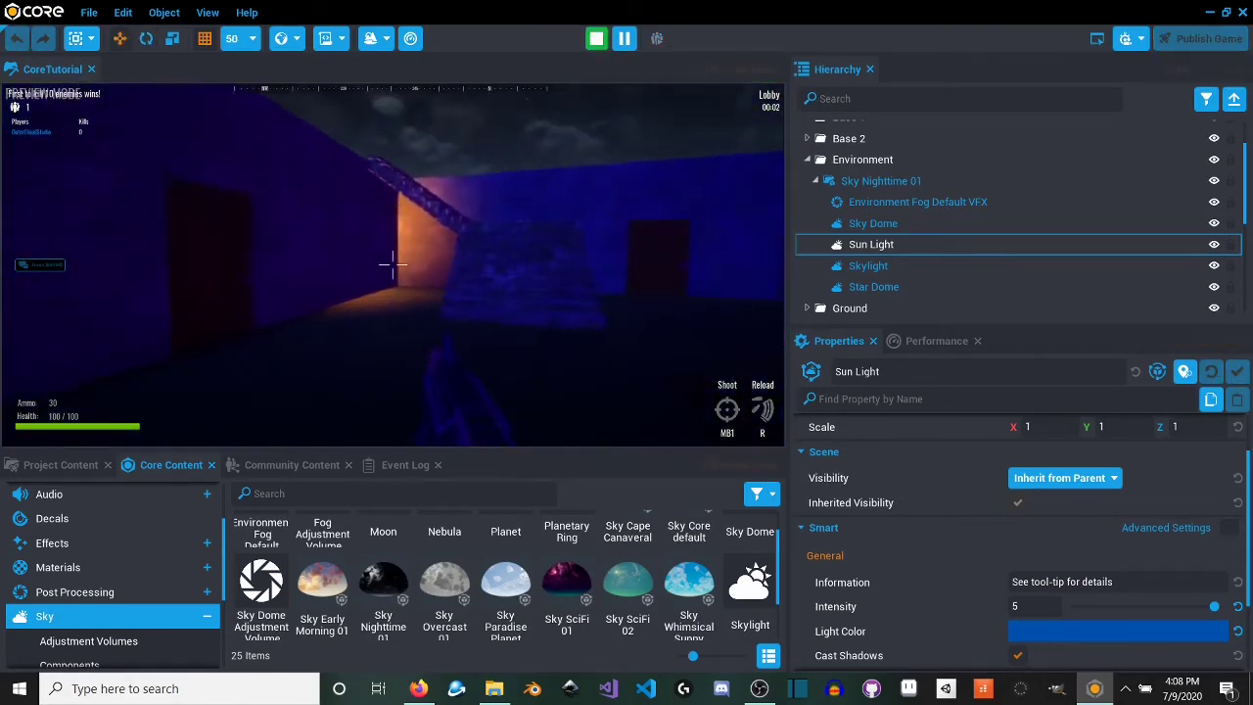
key(w)
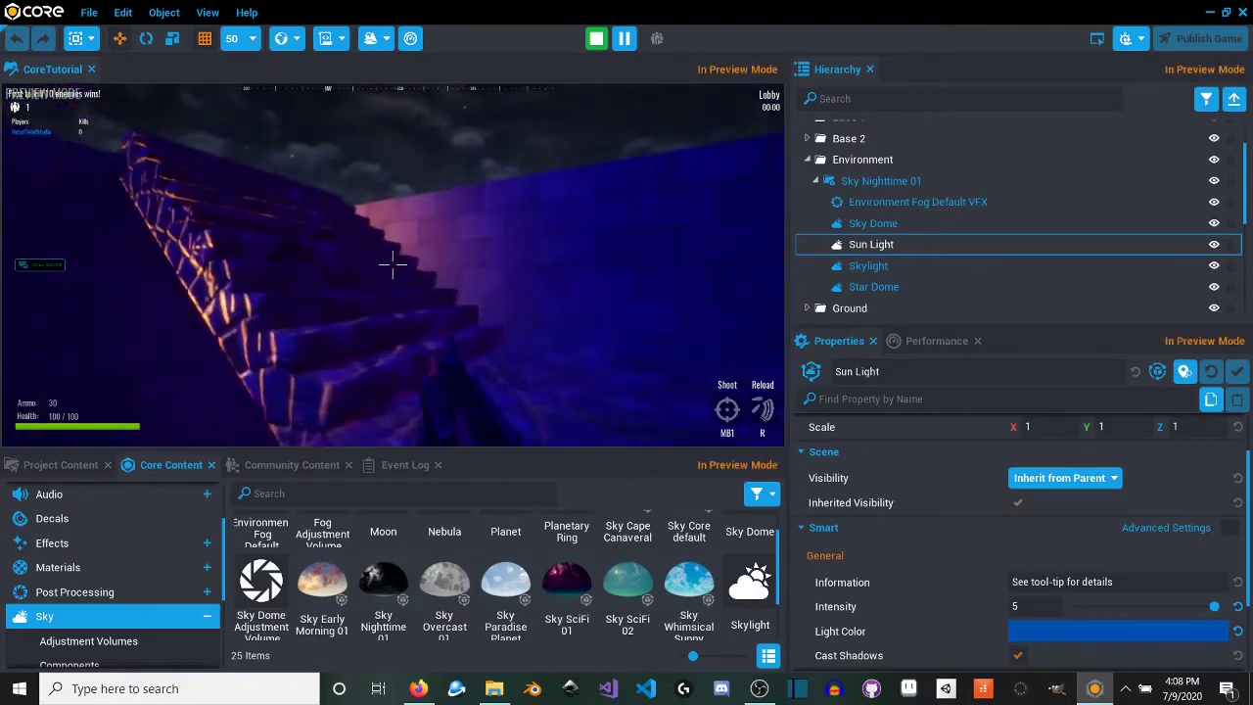
key(w)
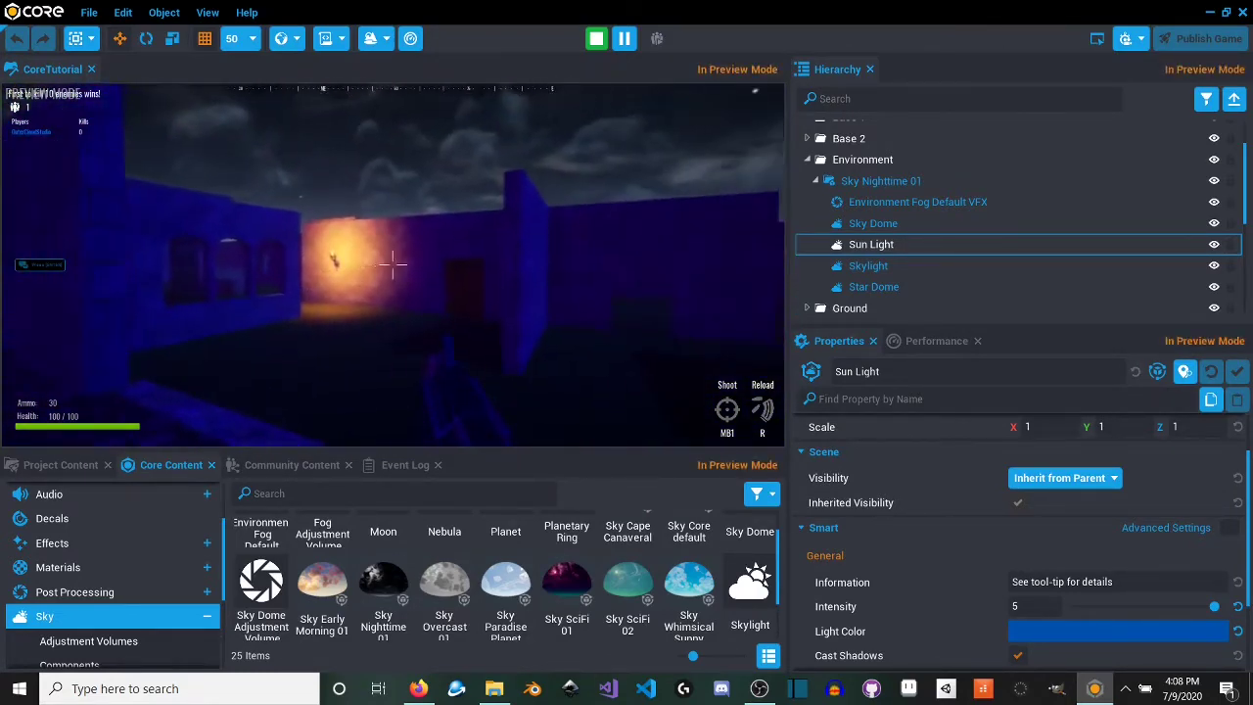
click(596, 39)
Step: Restart the preview, fire and reload the weapon, walk past the pillared structure to inspect the lighting, and end the test
click(597, 39)
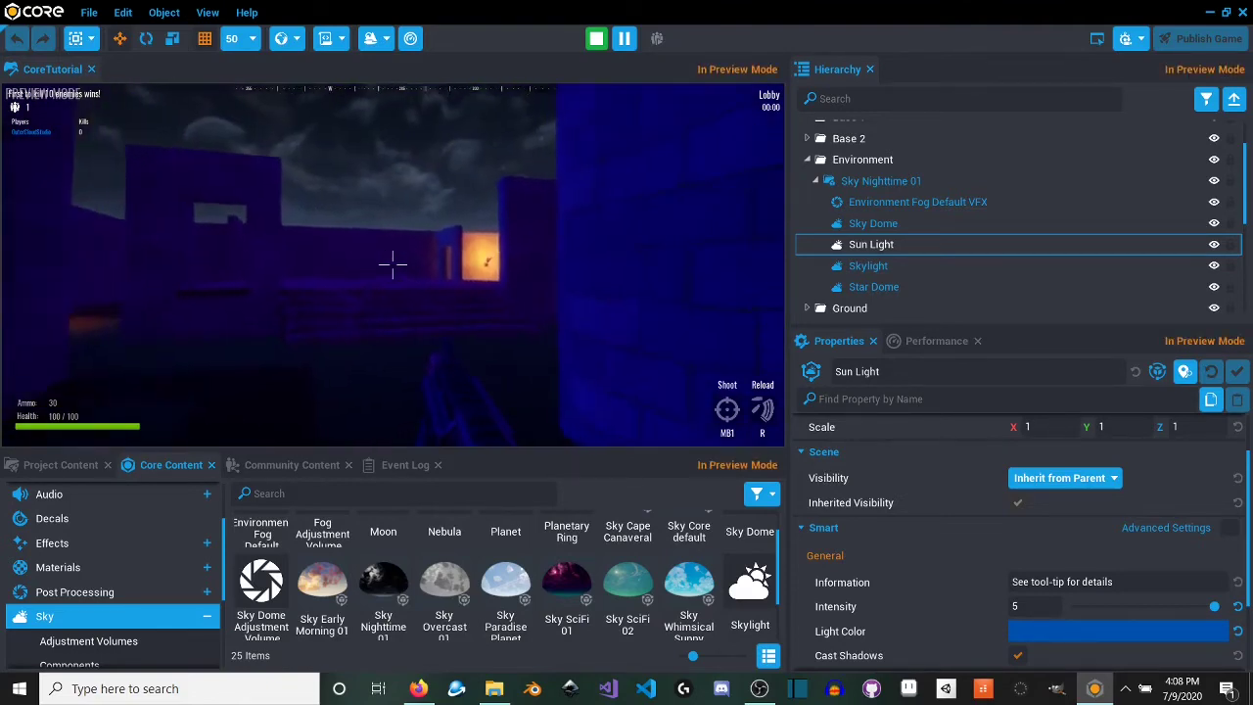
click(392, 263)
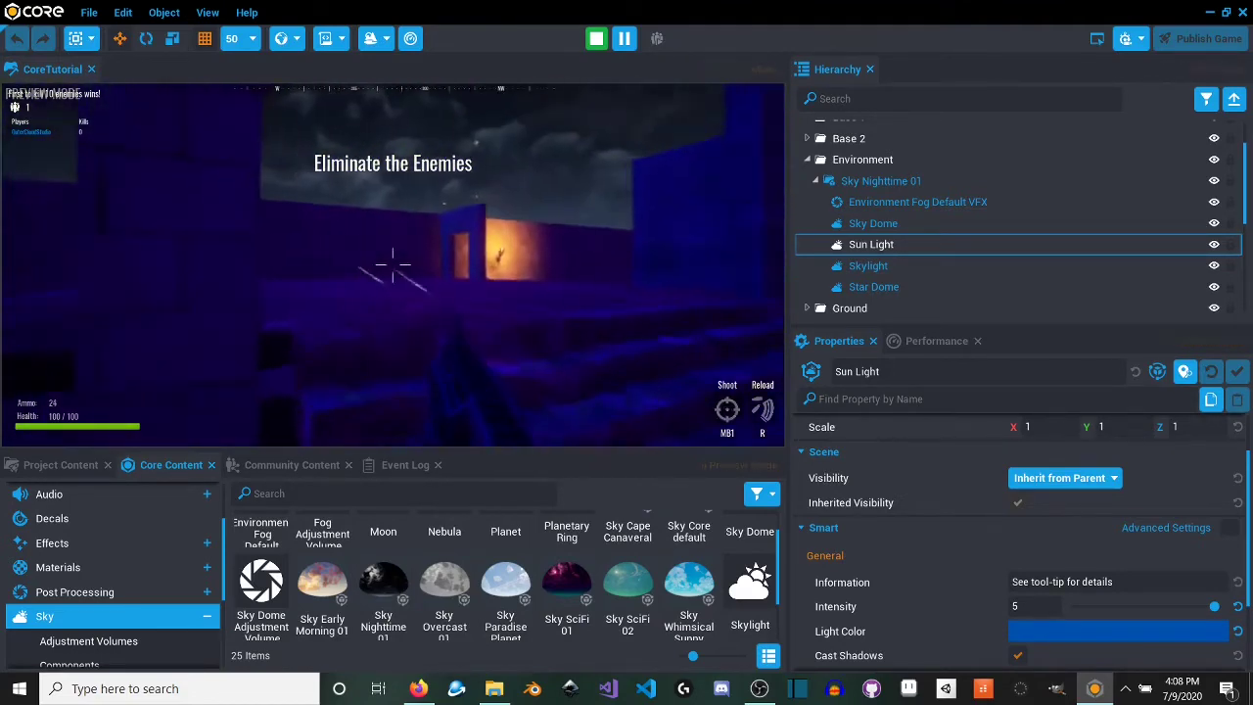
key(r)
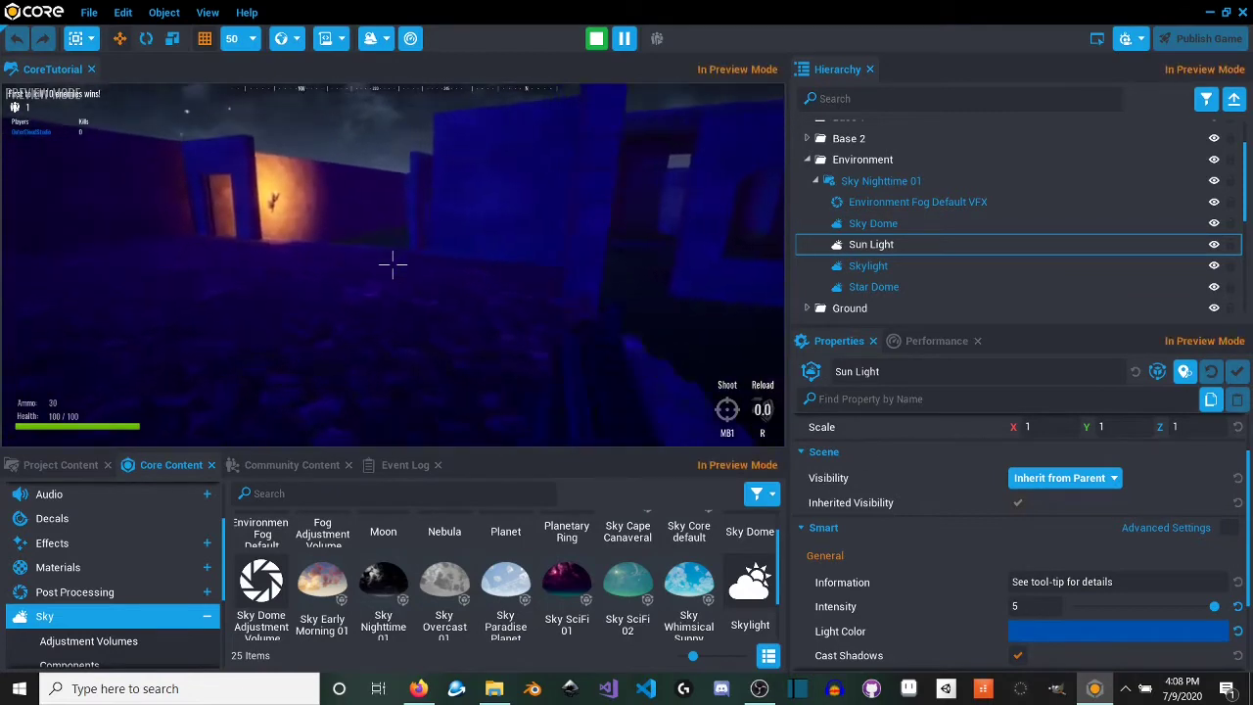
key(w)
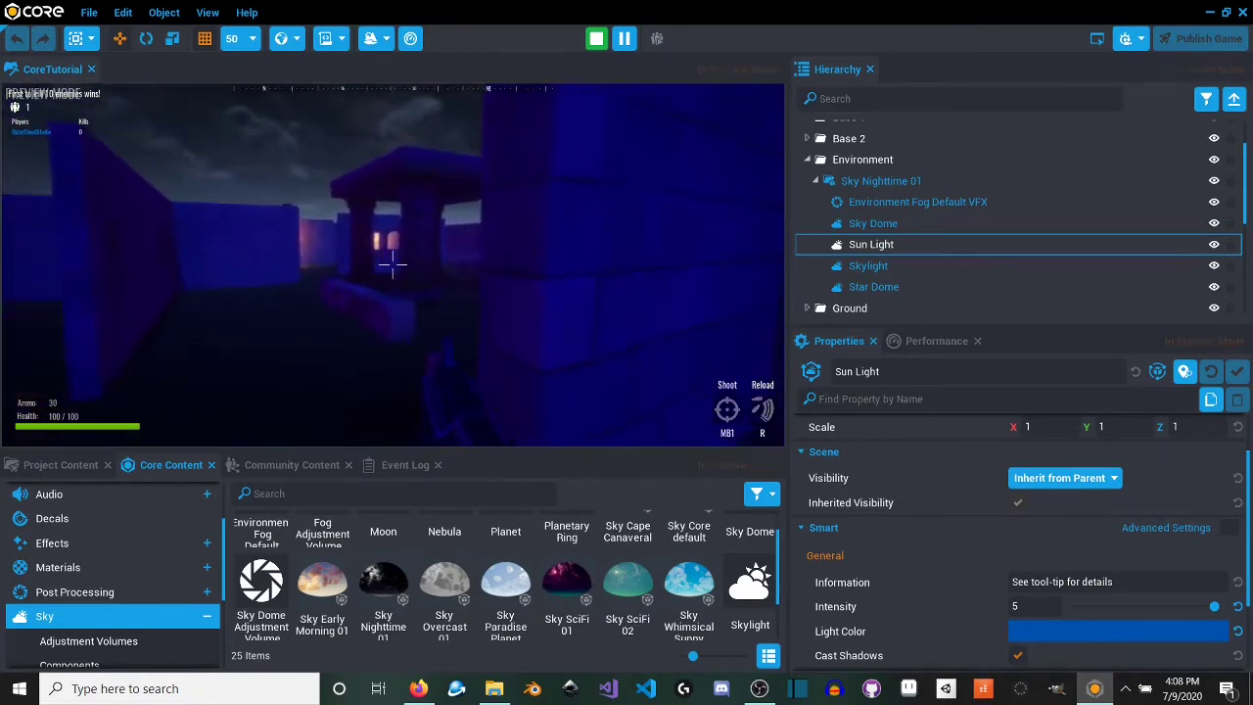
key(w)
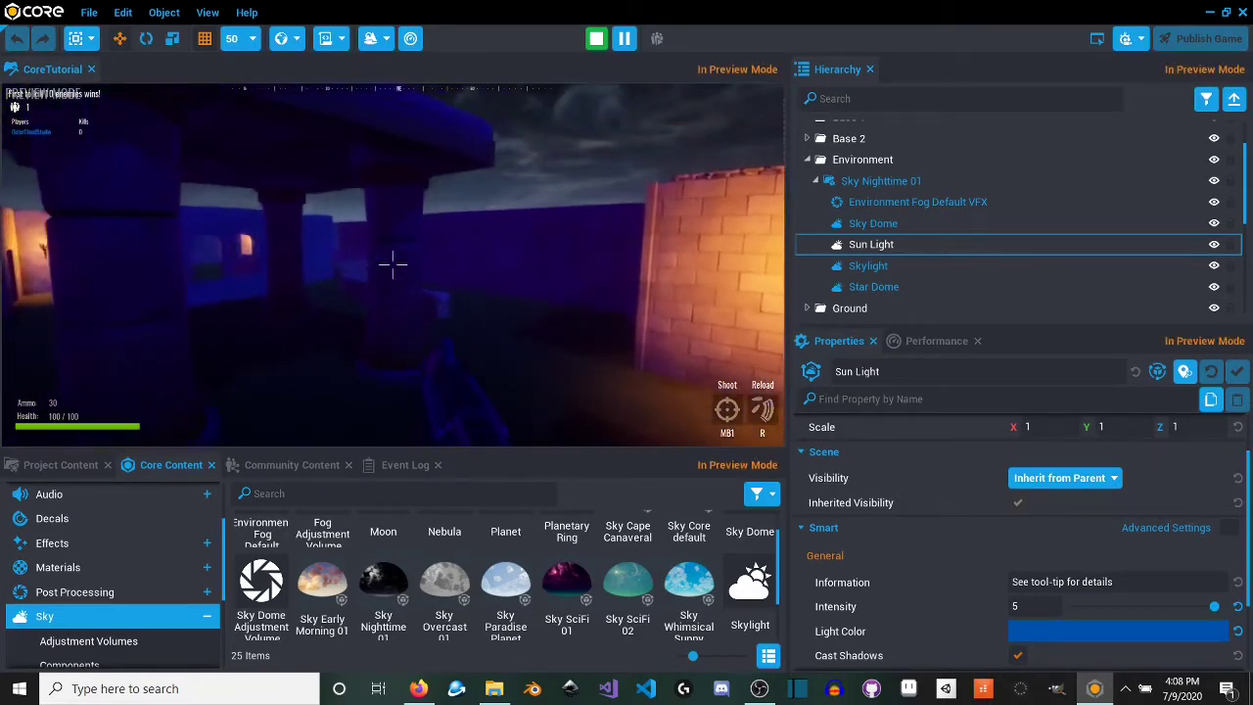
key(w)
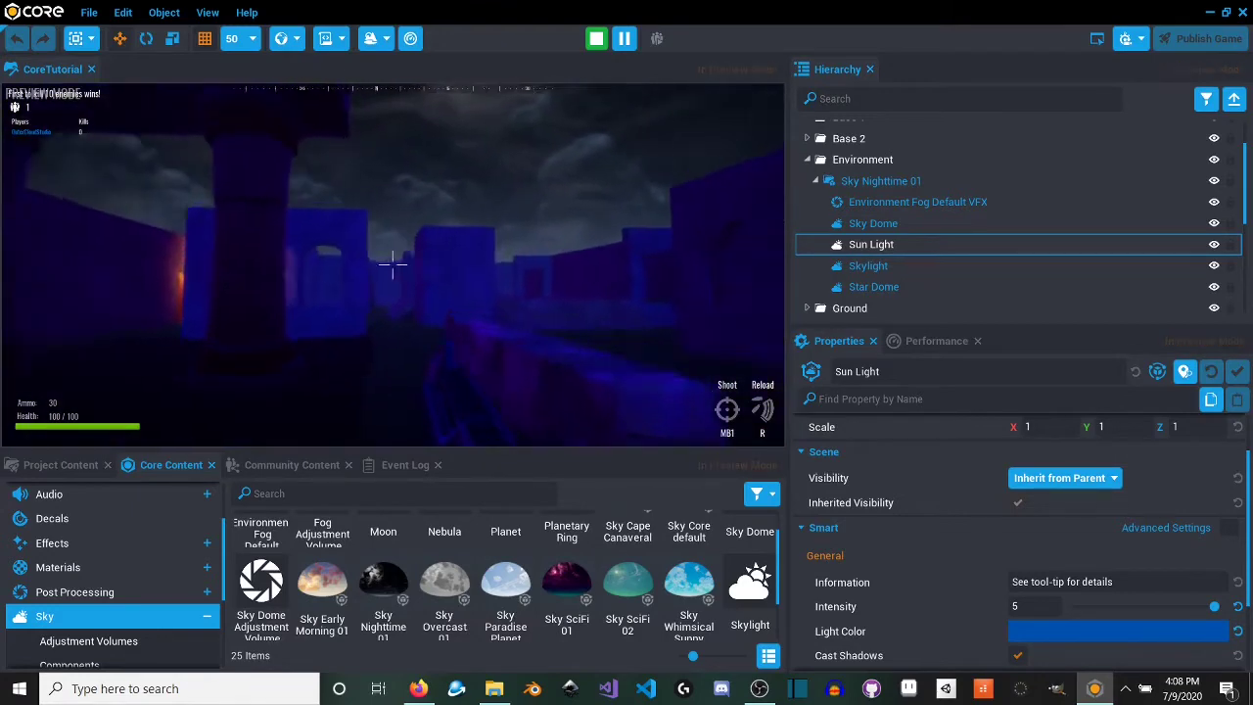
key(Escape)
Step: Save the game to open its publishing settings and start the summary with the word "Mideival"
click(372, 38)
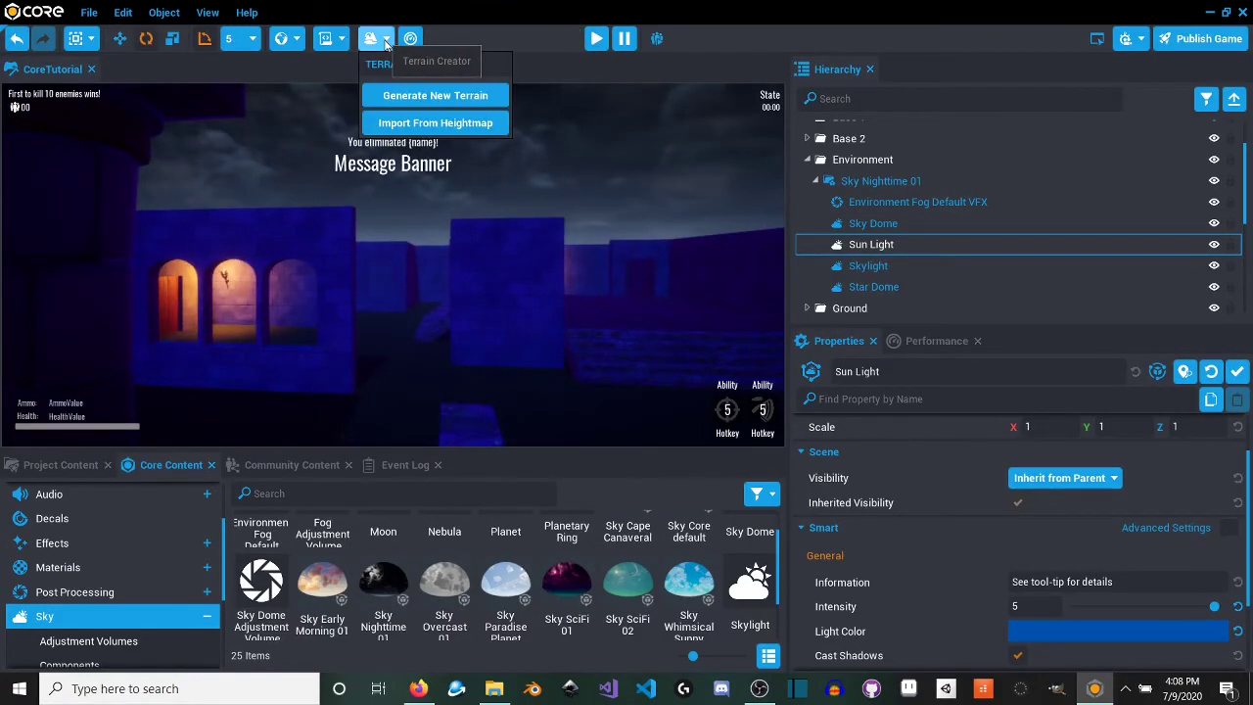
click(1201, 41)
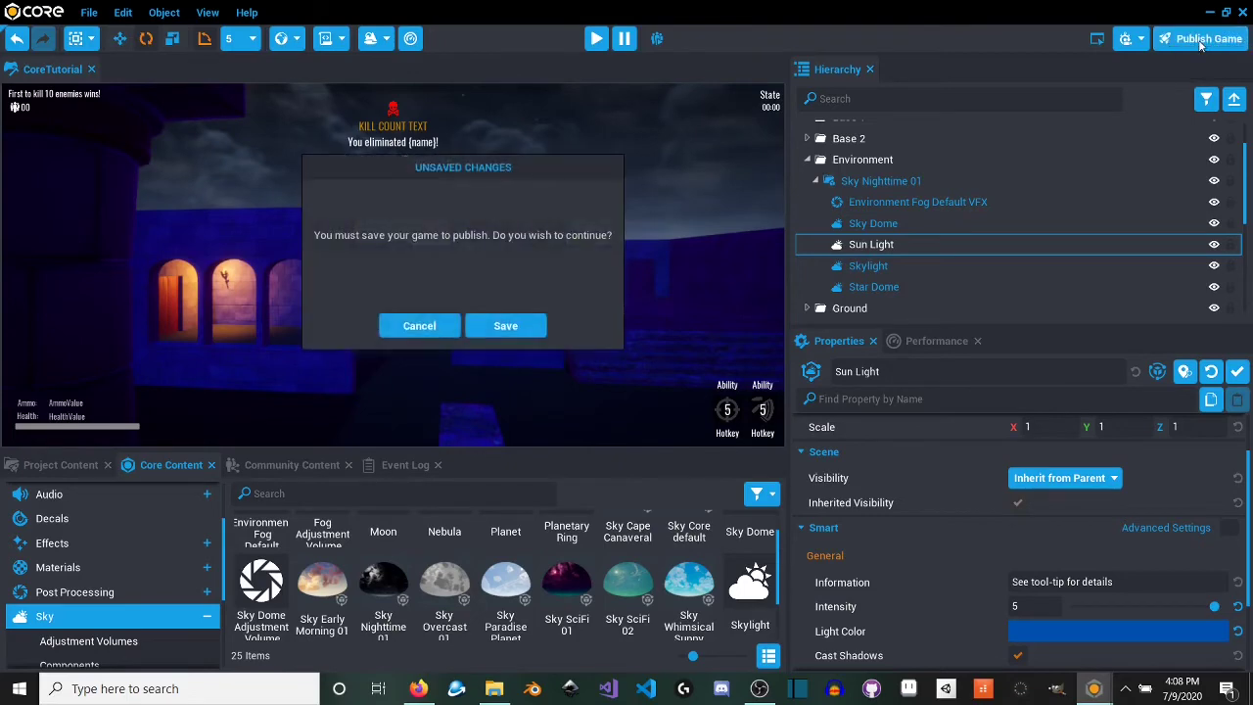
click(522, 330)
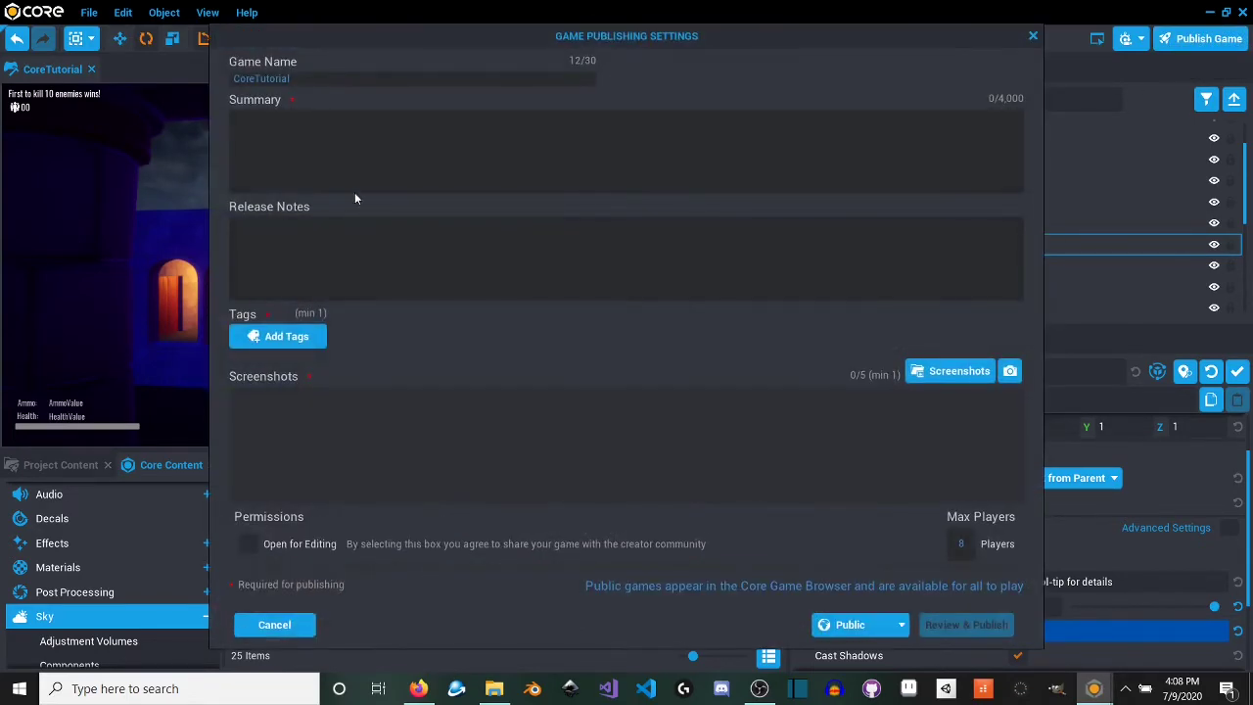
click(355, 182)
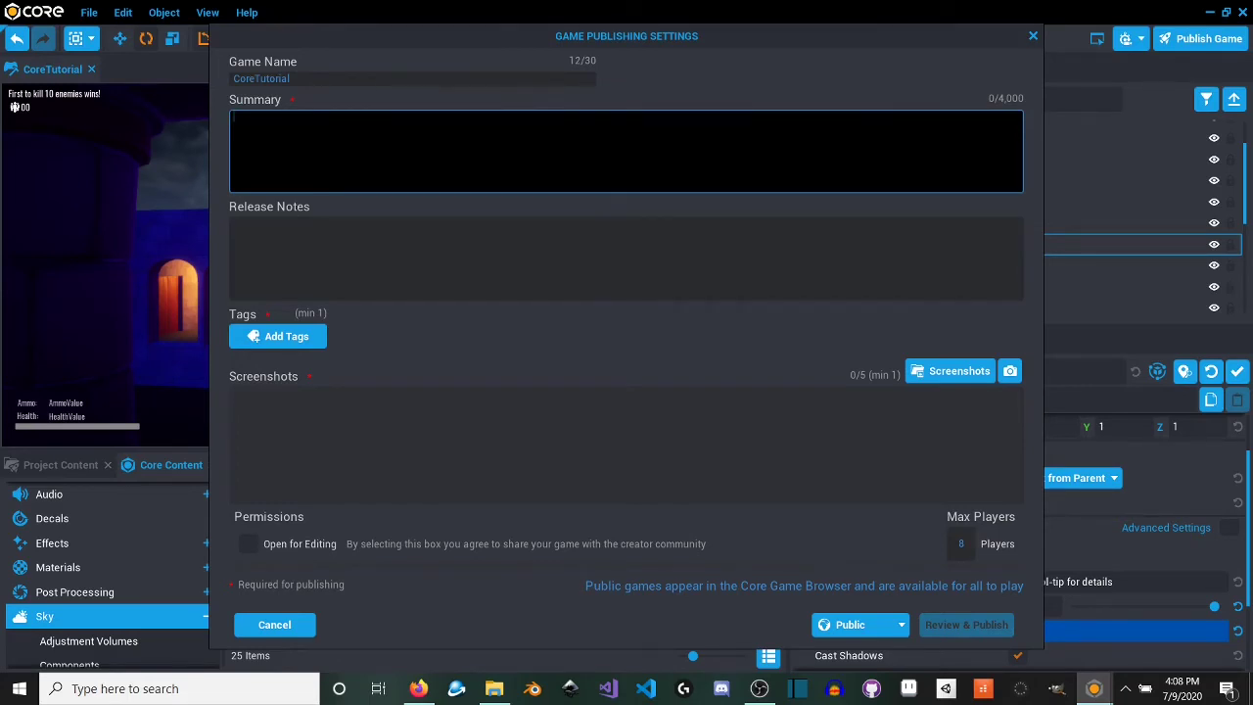
text(Mideival)
Step: Switch to Firefox and search the web for the correct spelling of "medieval" in a temporary tab
click(418, 689)
click(196, 14)
text(m)
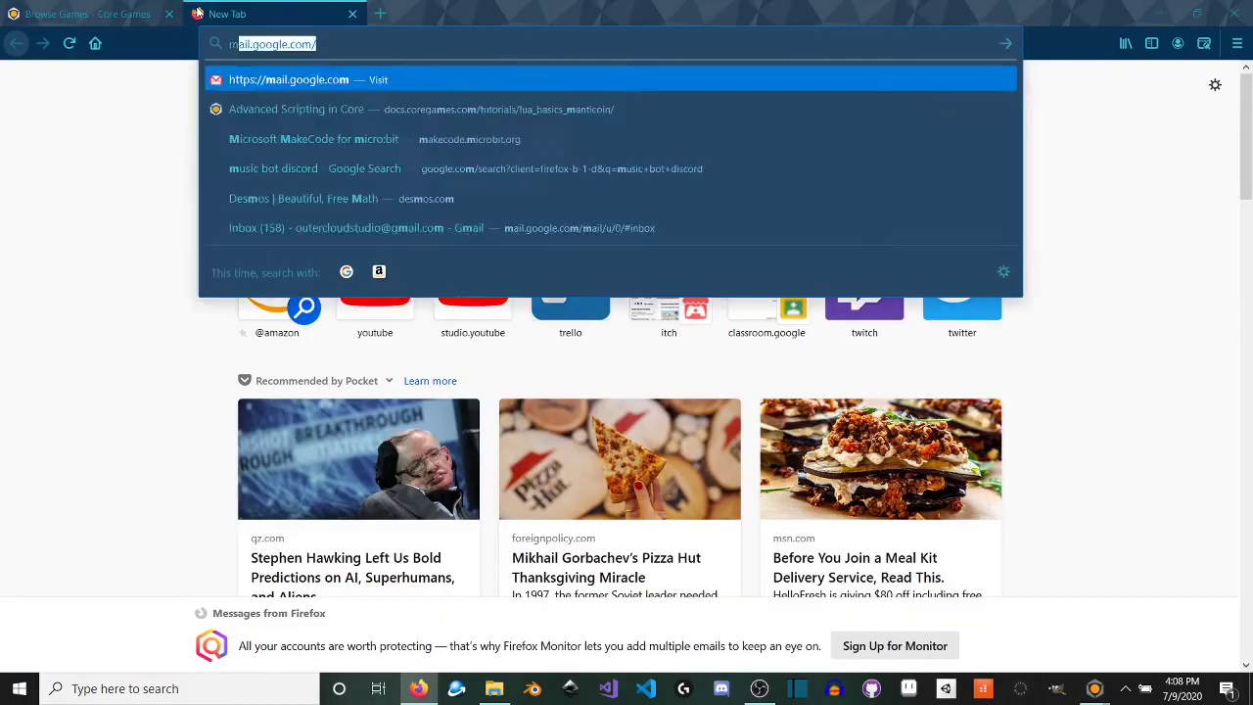
text(ideival)
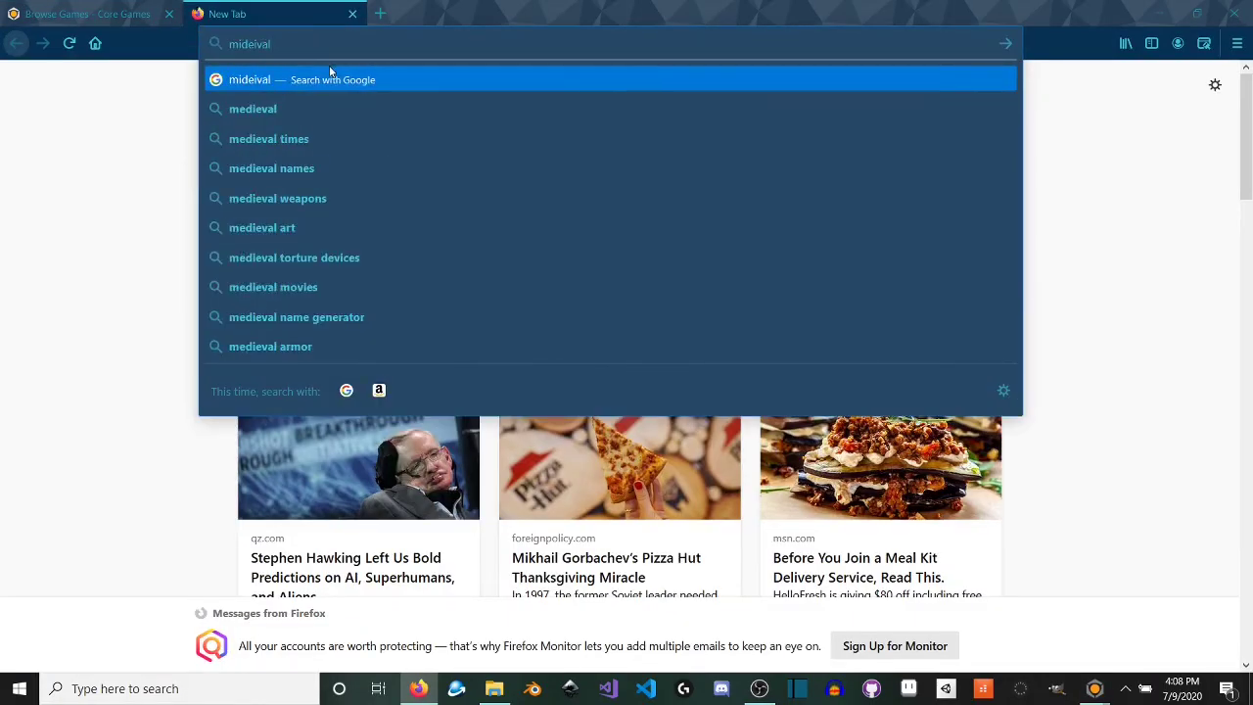
key(Down)
key(Return)
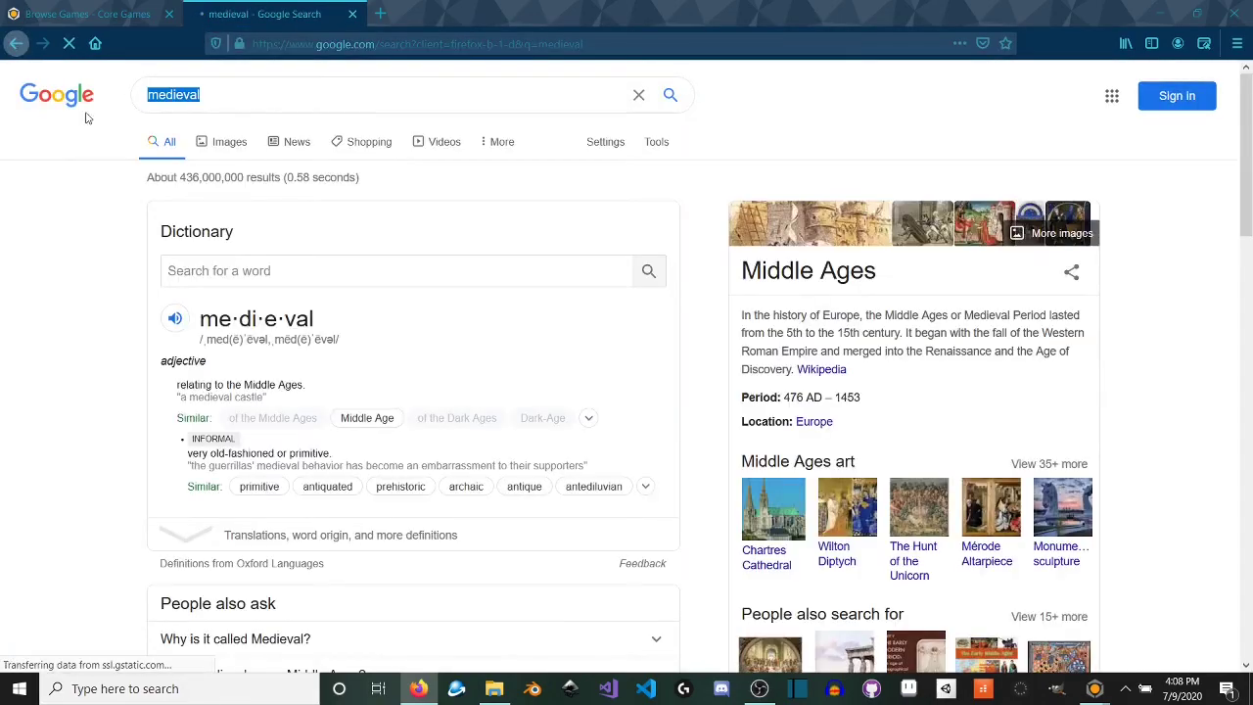
click(353, 13)
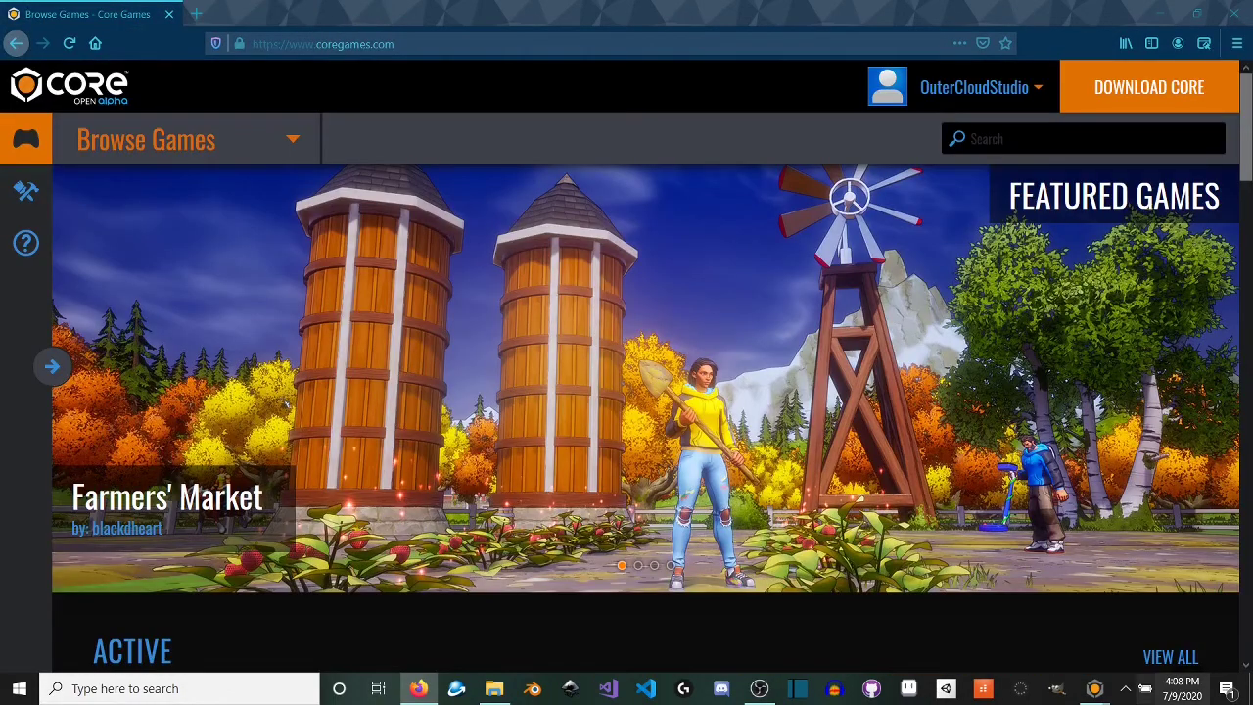
Step: Switch back to Core and set the game's summary to "Medieval Deathmatch"
click(1095, 688)
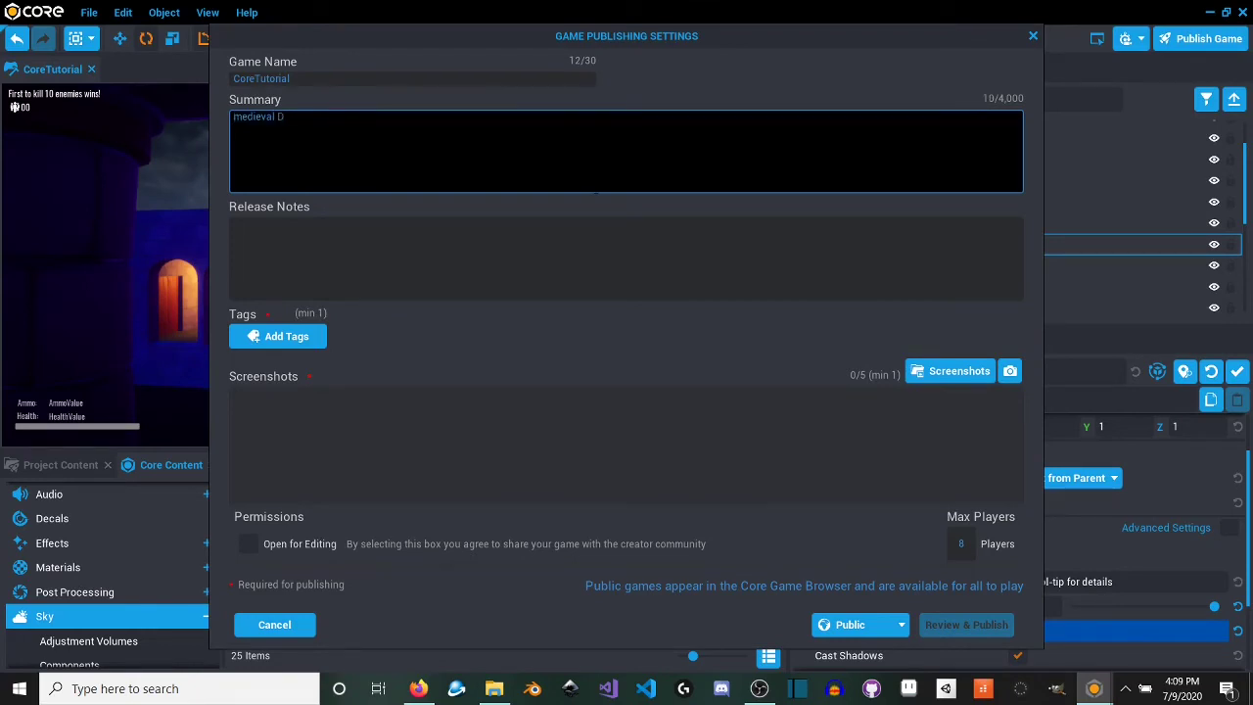
text(Deathmatch)
key(BackSpace)
text(M)
click(352, 257)
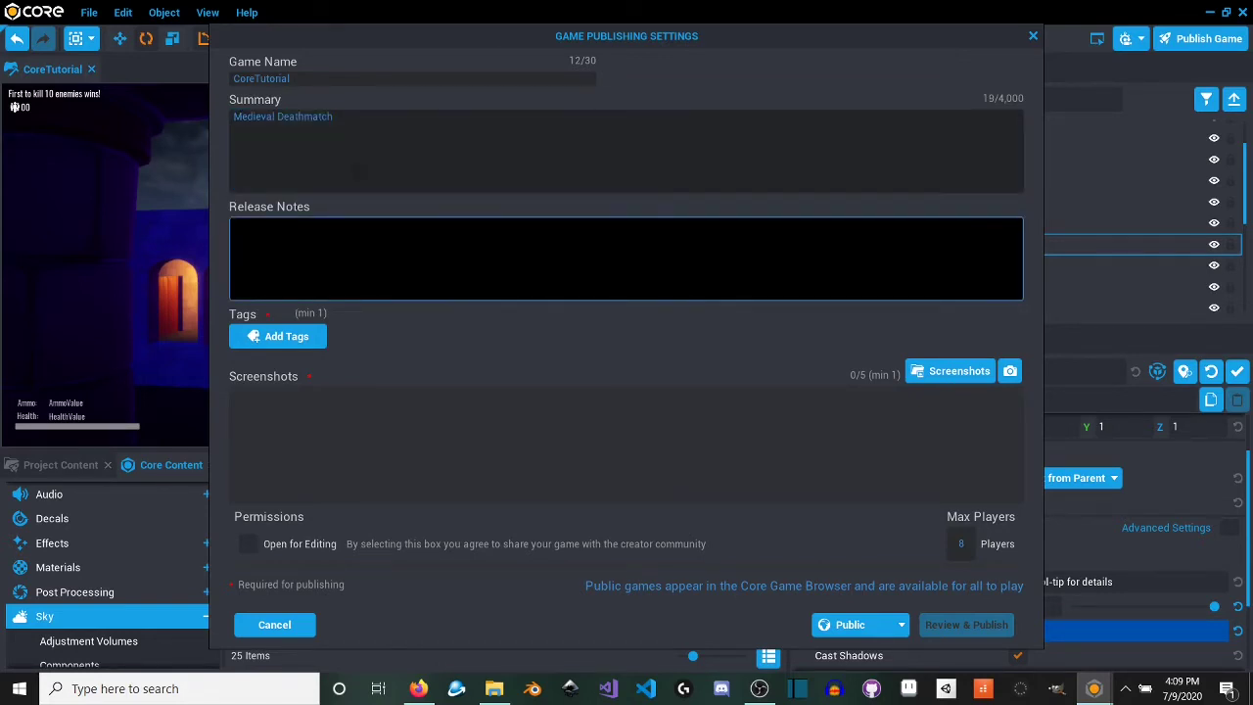
Step: Tag the game as Action, Deathmatch, Medieval, Competitive and Multiplayer
click(281, 339)
click(384, 203)
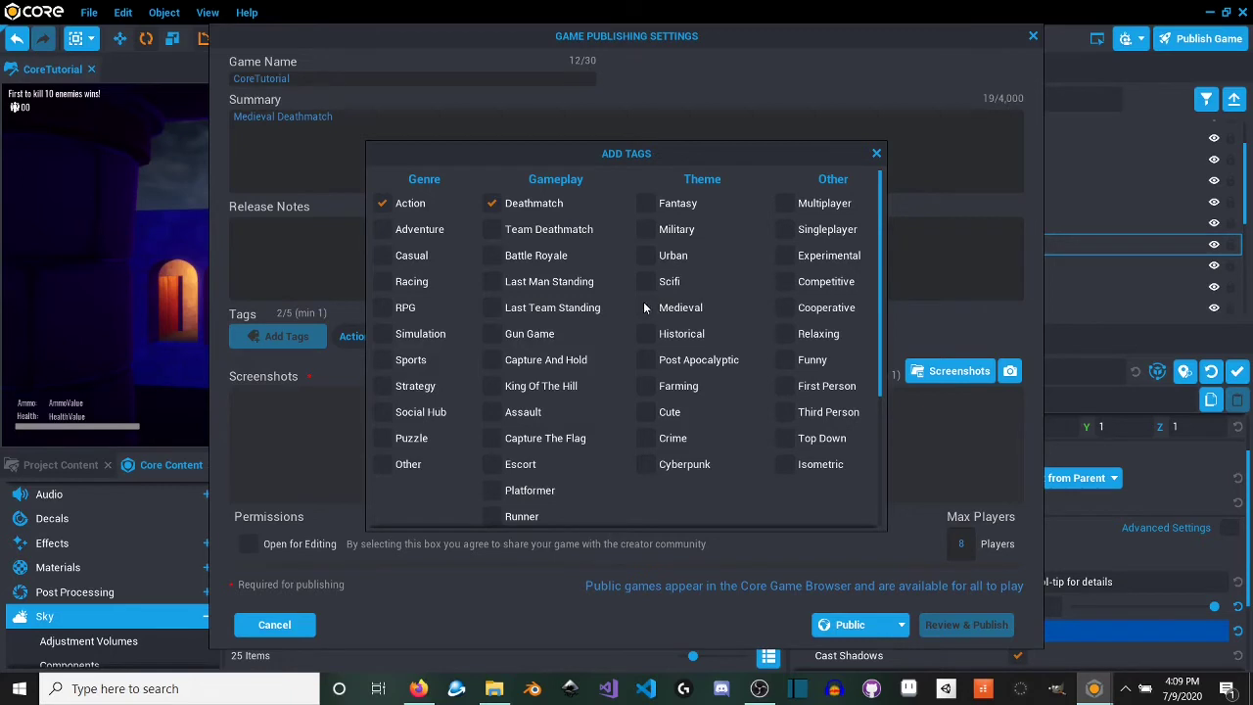
click(781, 281)
click(789, 202)
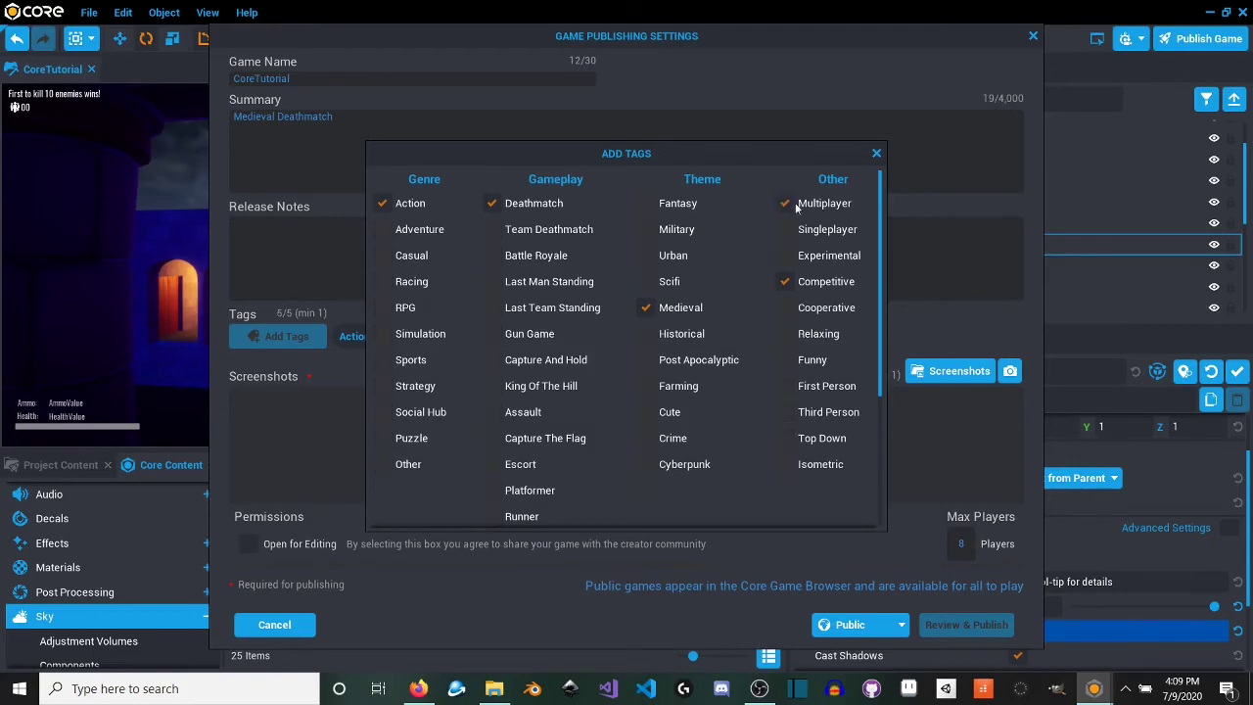
click(876, 153)
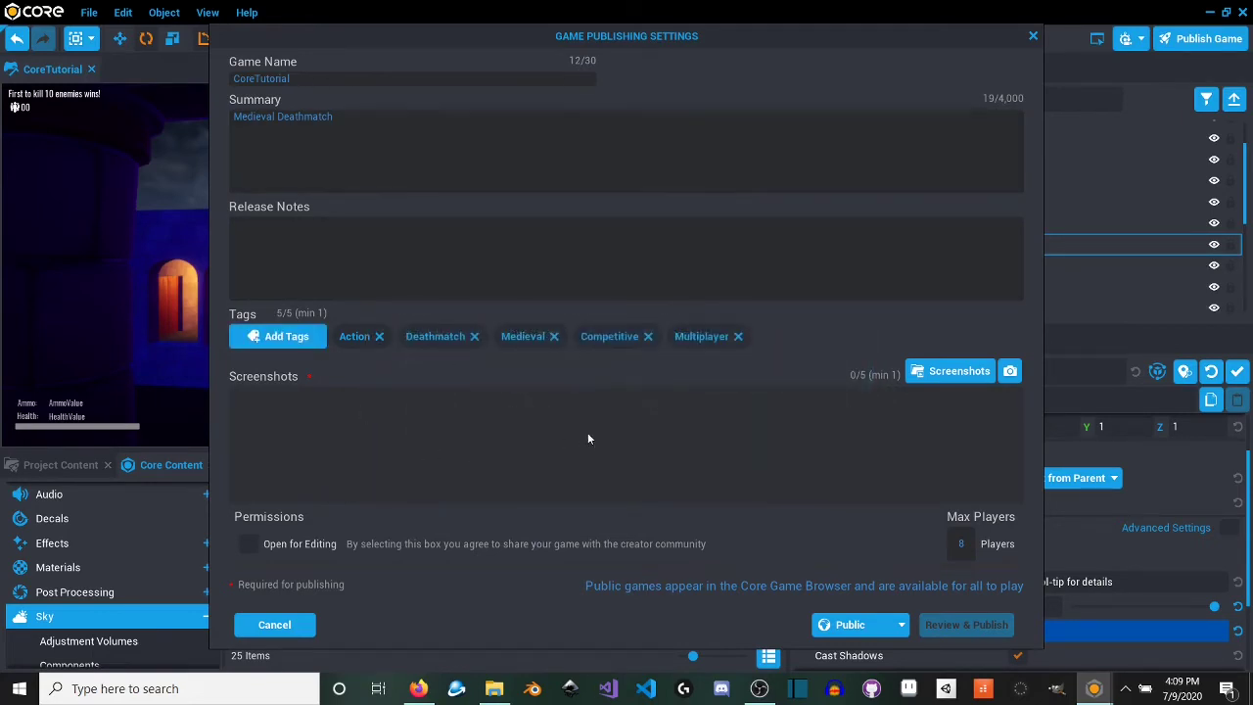
Step: Capture a publishing screenshot of the brick wall lit by a torch, with the gizmos hidden
click(1010, 371)
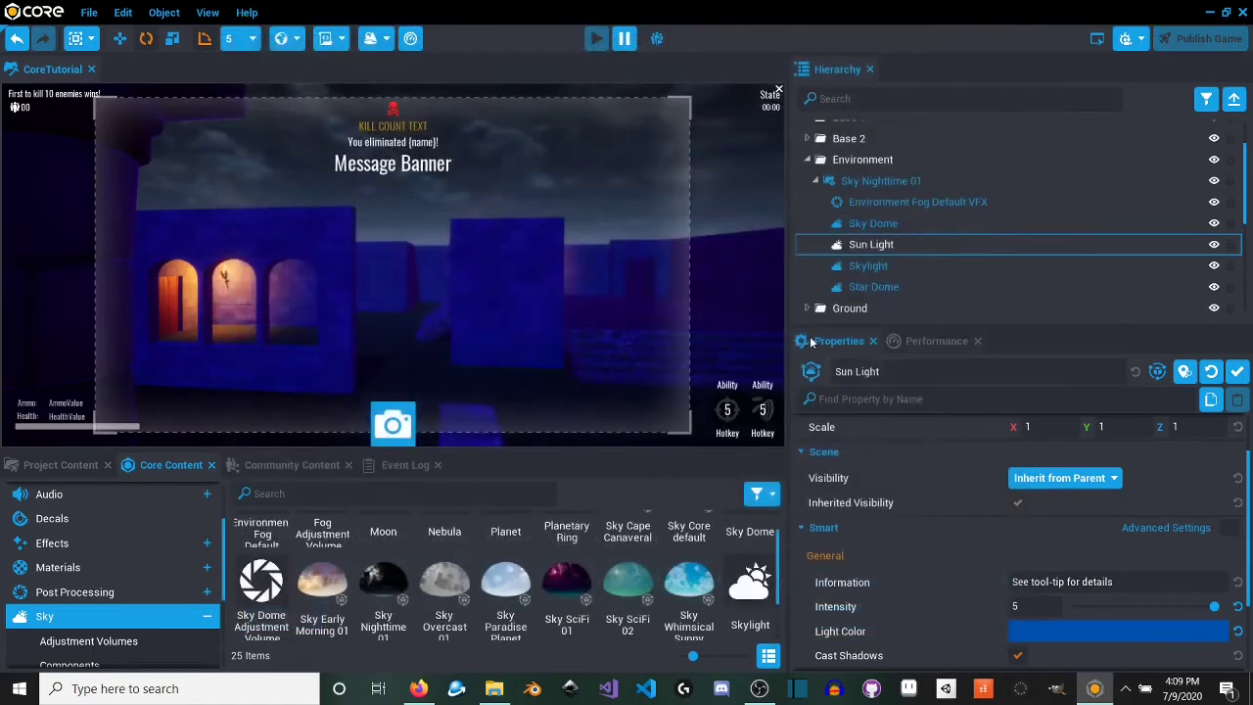
key(v)
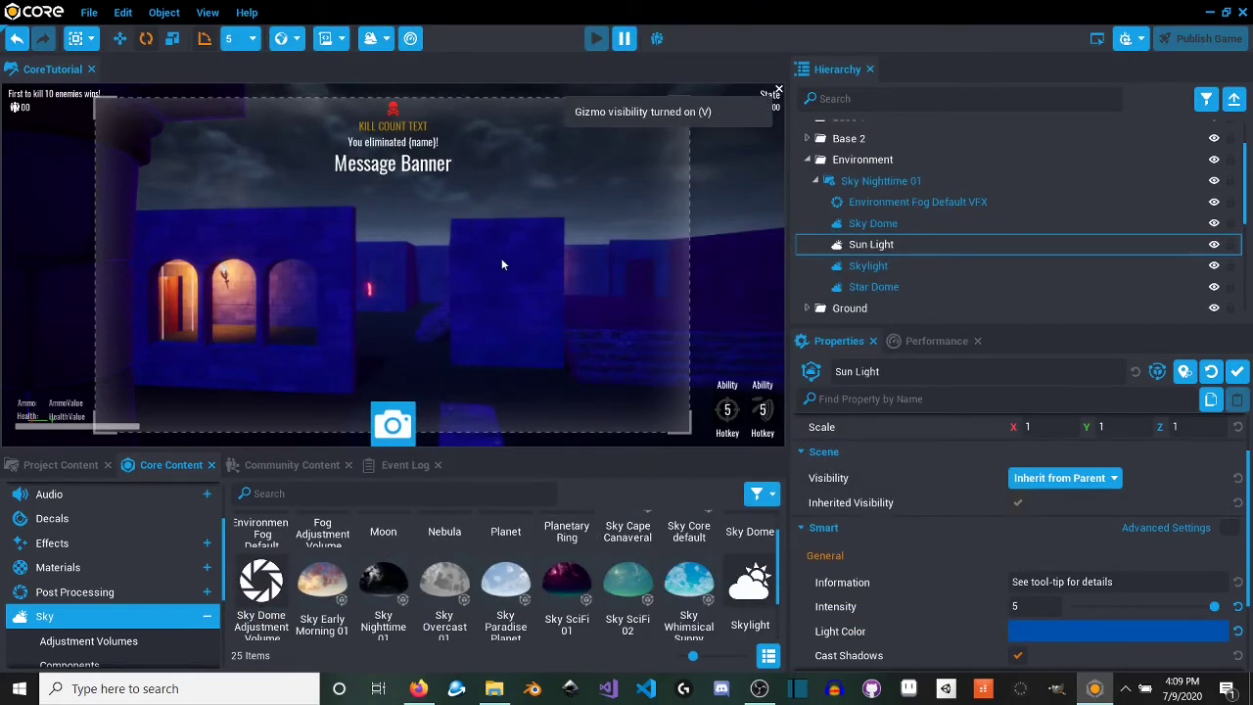
key(v)
key(v)
right_drag(501, 264, 467, 238)
key(w)
key(v)
click(395, 431)
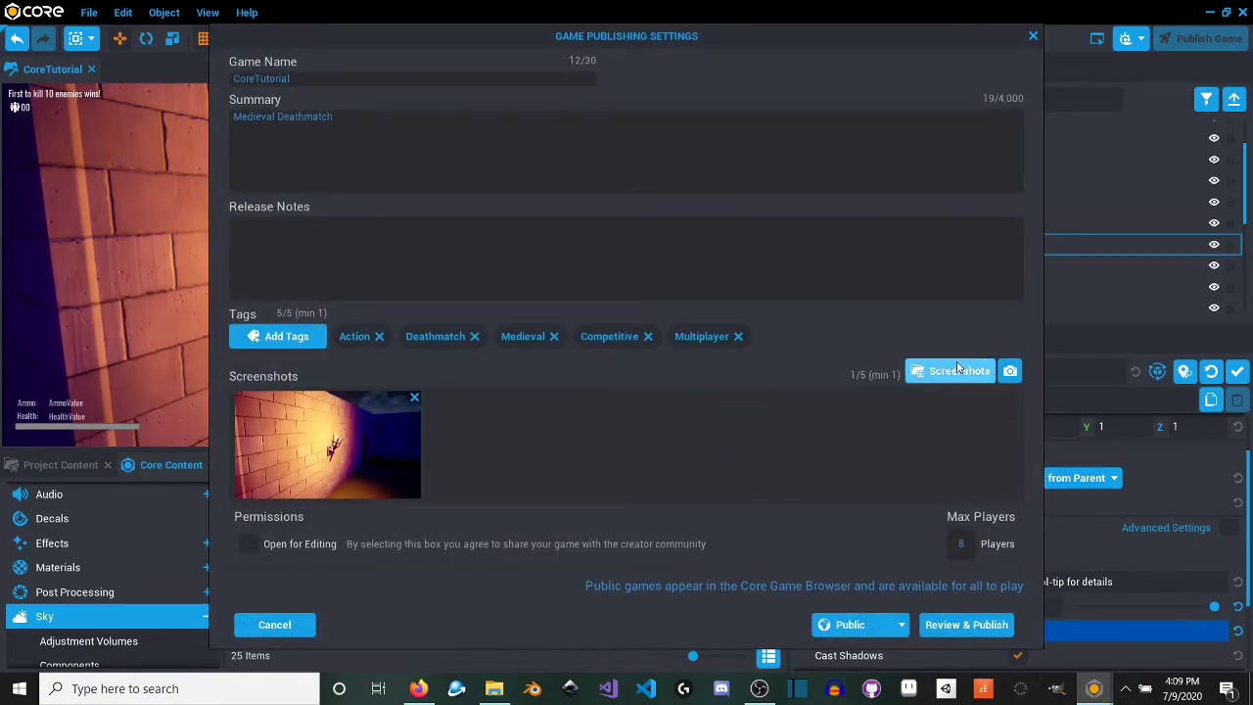
Step: Capture a second publishing screenshot from above the arena, looking towards the torchlit door
click(1009, 370)
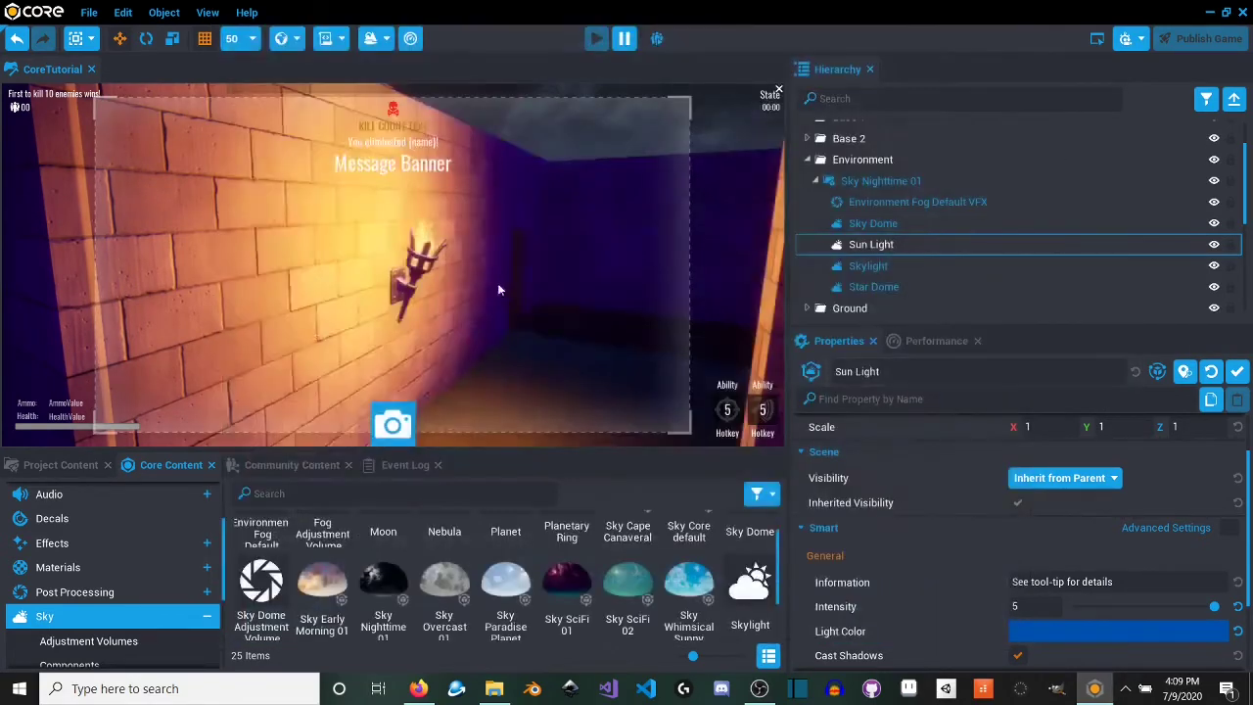
right_drag(353, 284, 466, 314)
click(397, 429)
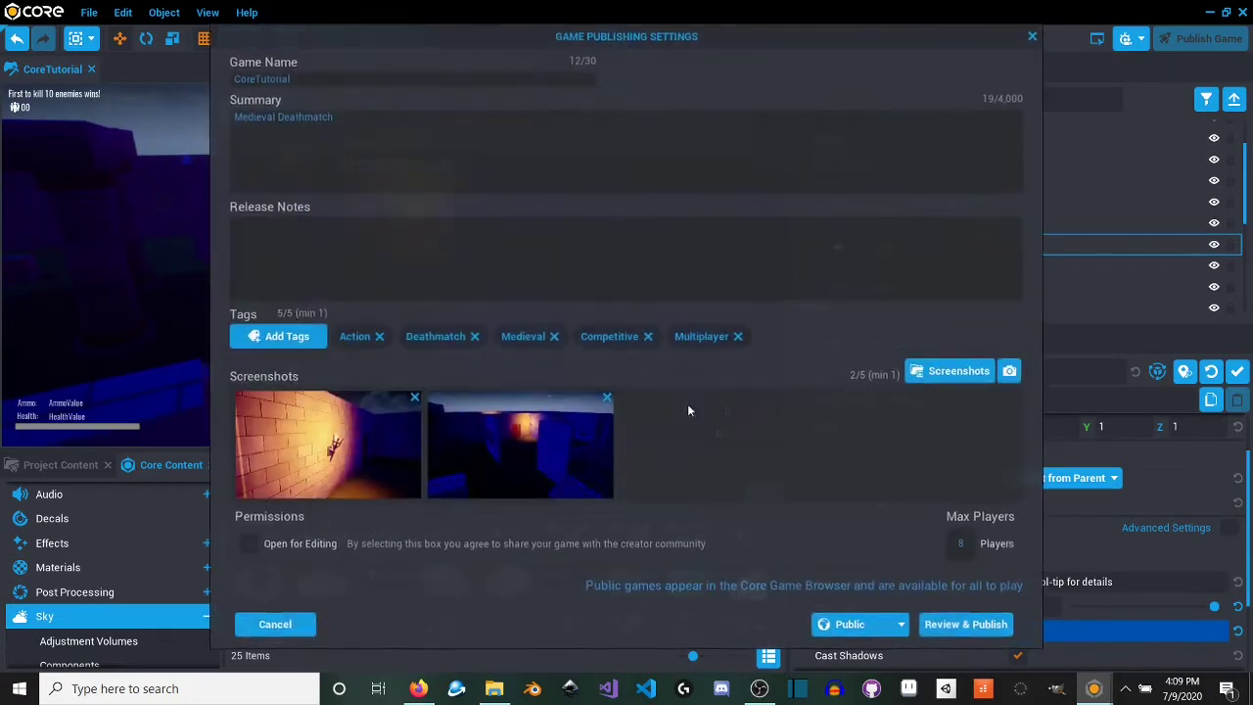
Step: Capture a publishing screenshot of the torchlit corner with the red door and remove the two earlier screenshots
click(1009, 371)
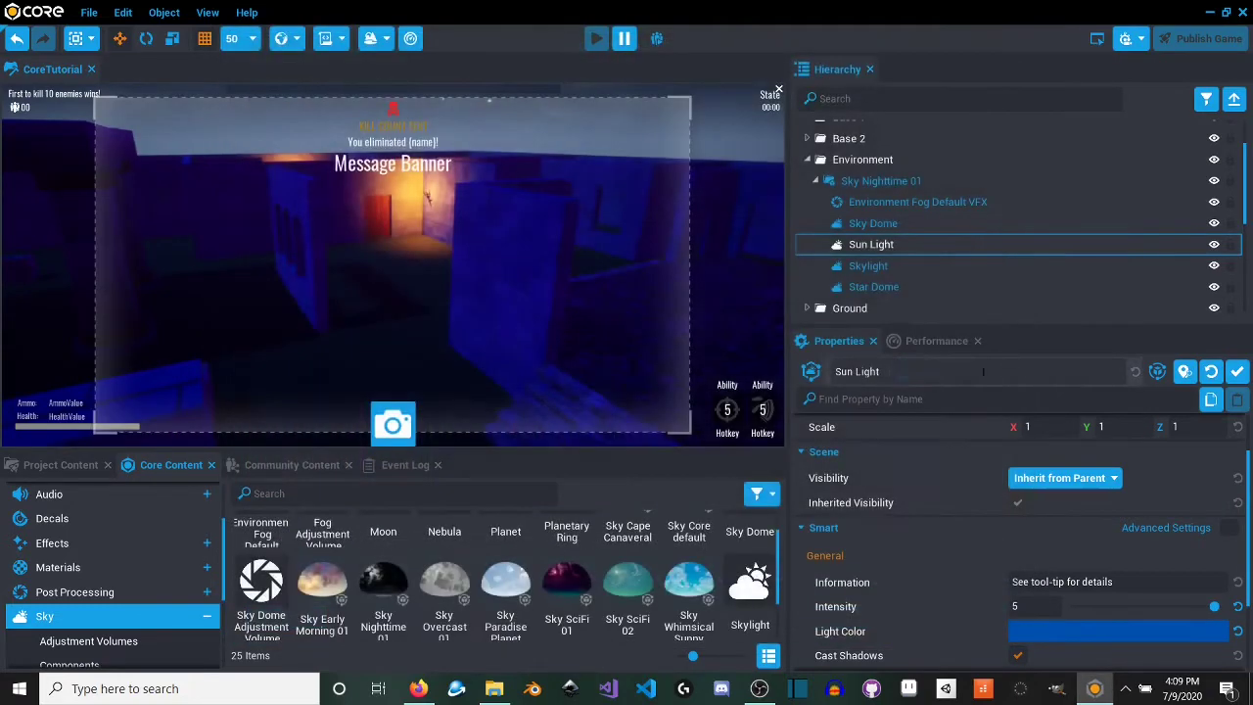
right_drag(549, 309, 673, 295)
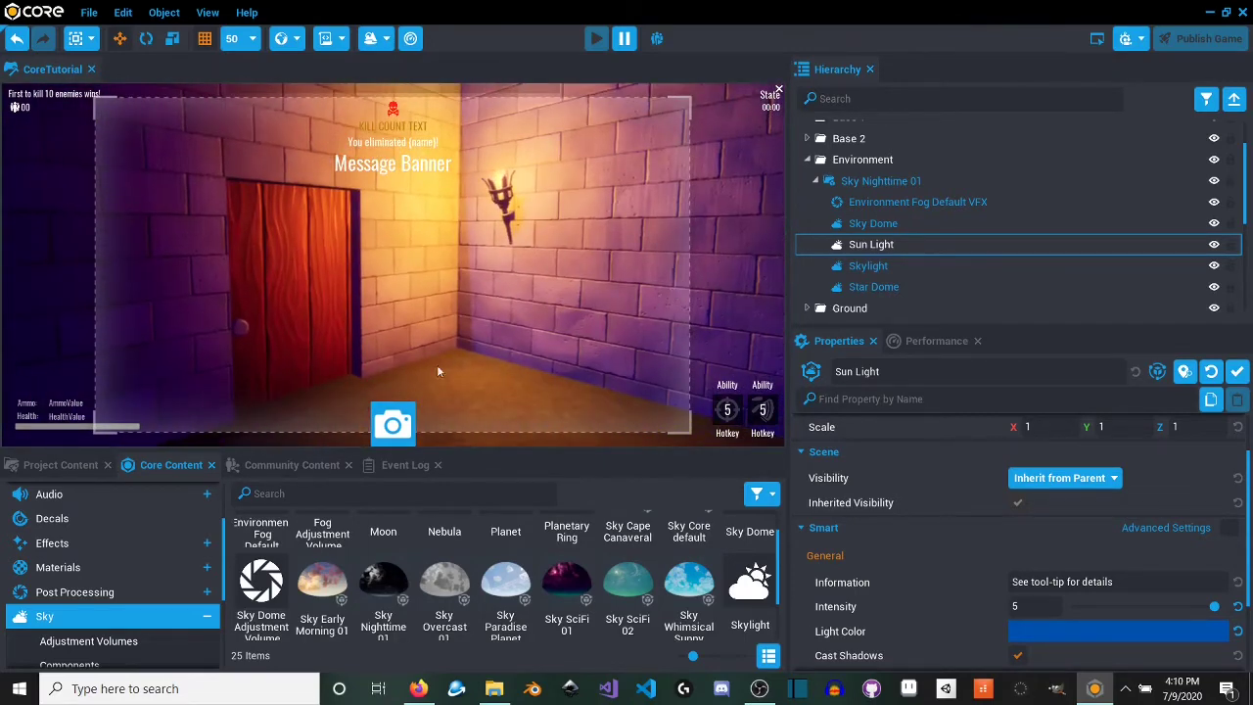
click(399, 424)
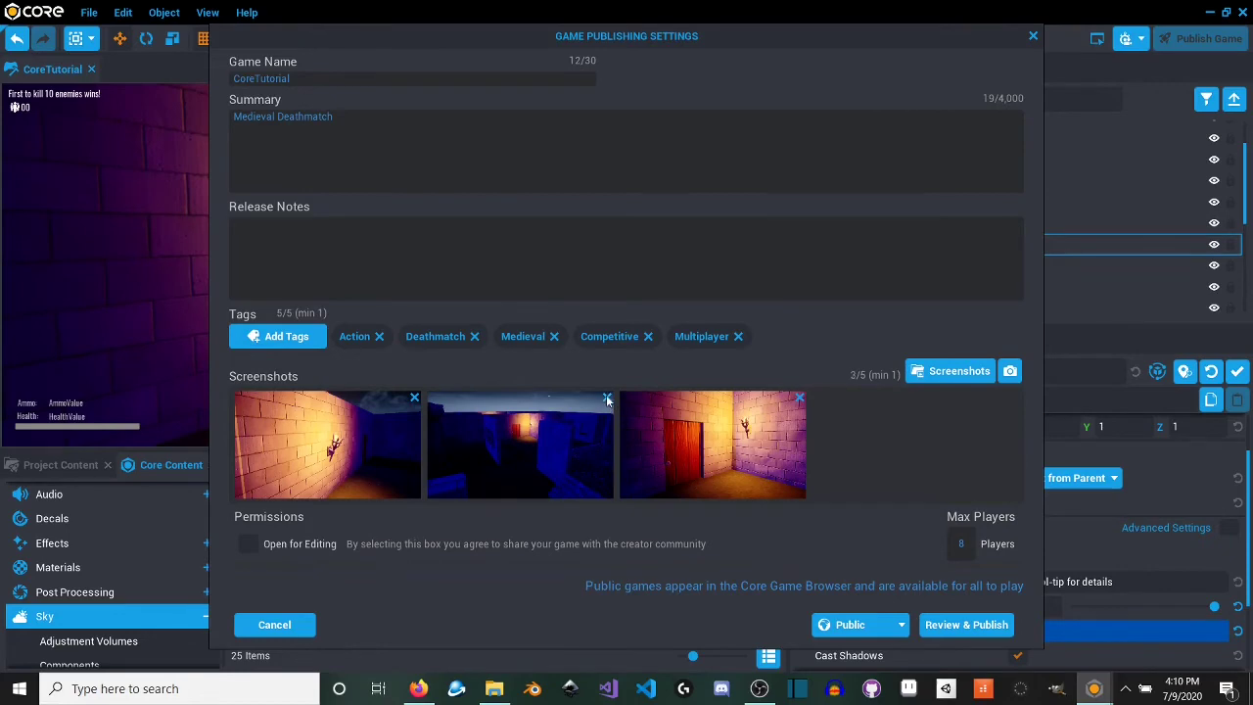
click(607, 397)
click(414, 397)
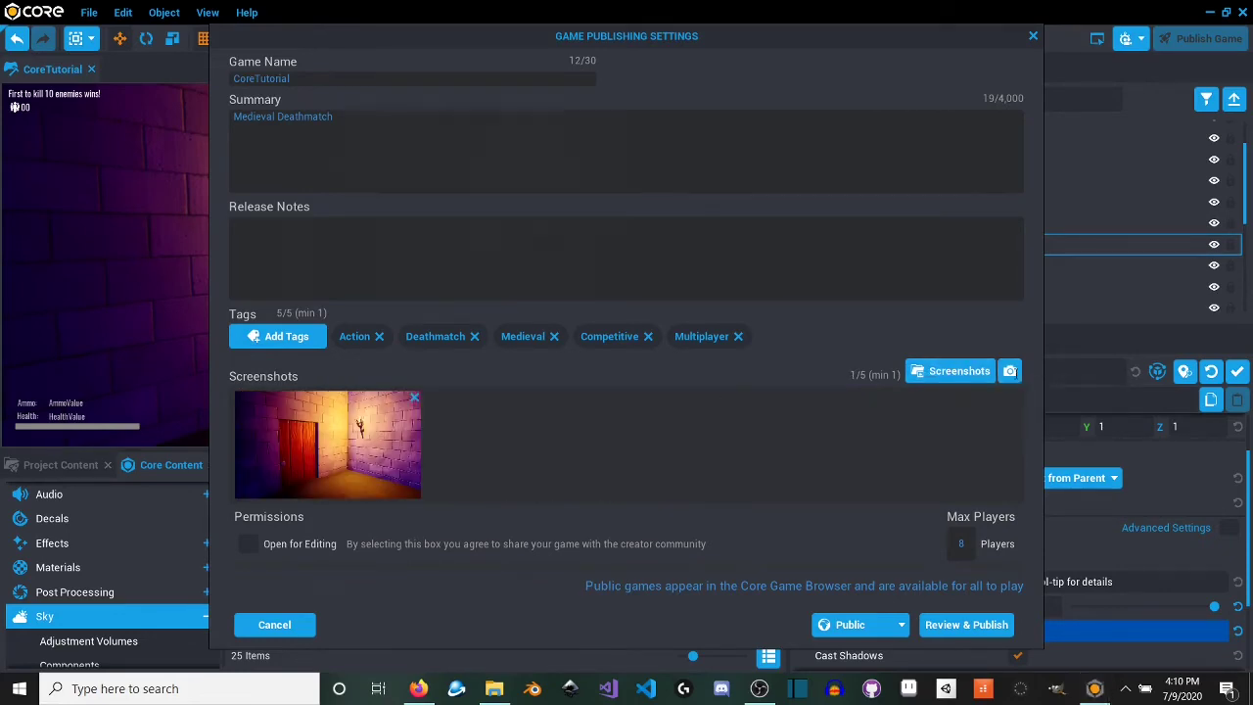
Step: Capture a close-up of the burning wall torch, viewed head-on, as another publishing screenshot
click(1011, 372)
right_drag(525, 288, 733, 264)
key(w)
key(w)
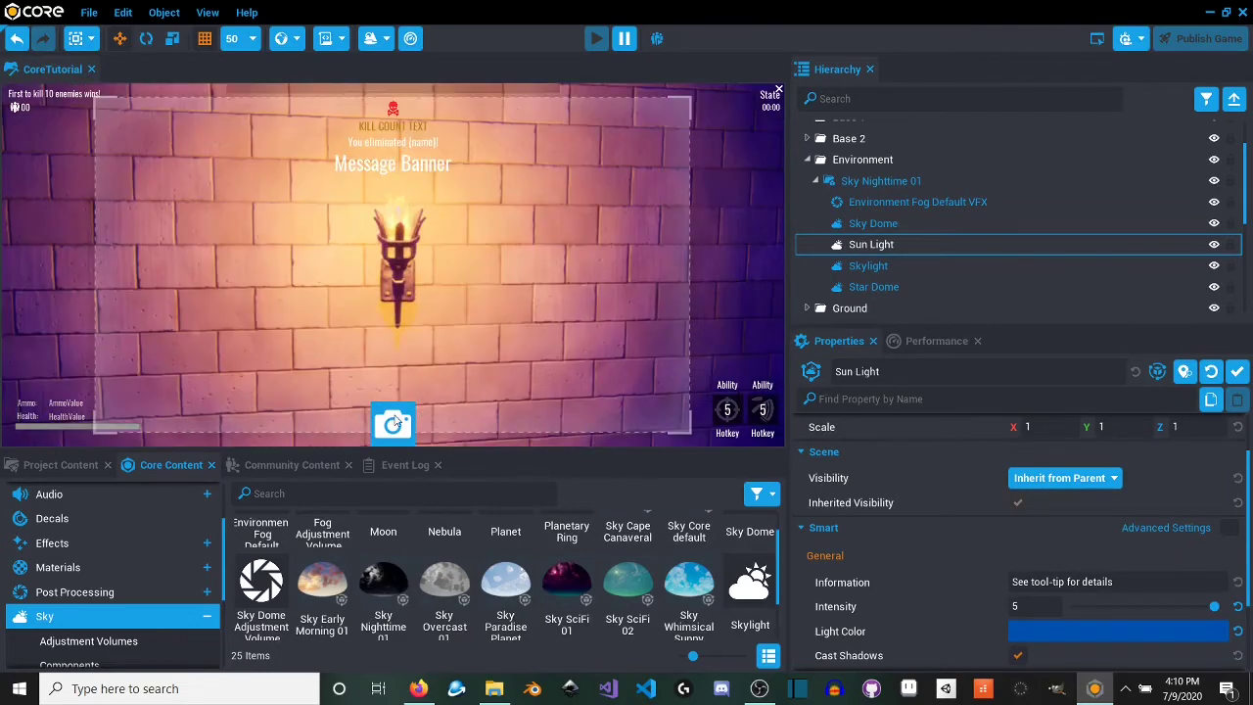
click(395, 423)
Step: Capture a publishing screenshot from above the arena, overlooking the dark walls, stone surface and torchlit red door
click(965, 370)
right_drag(447, 311, 195, 333)
key(s)
key(w)
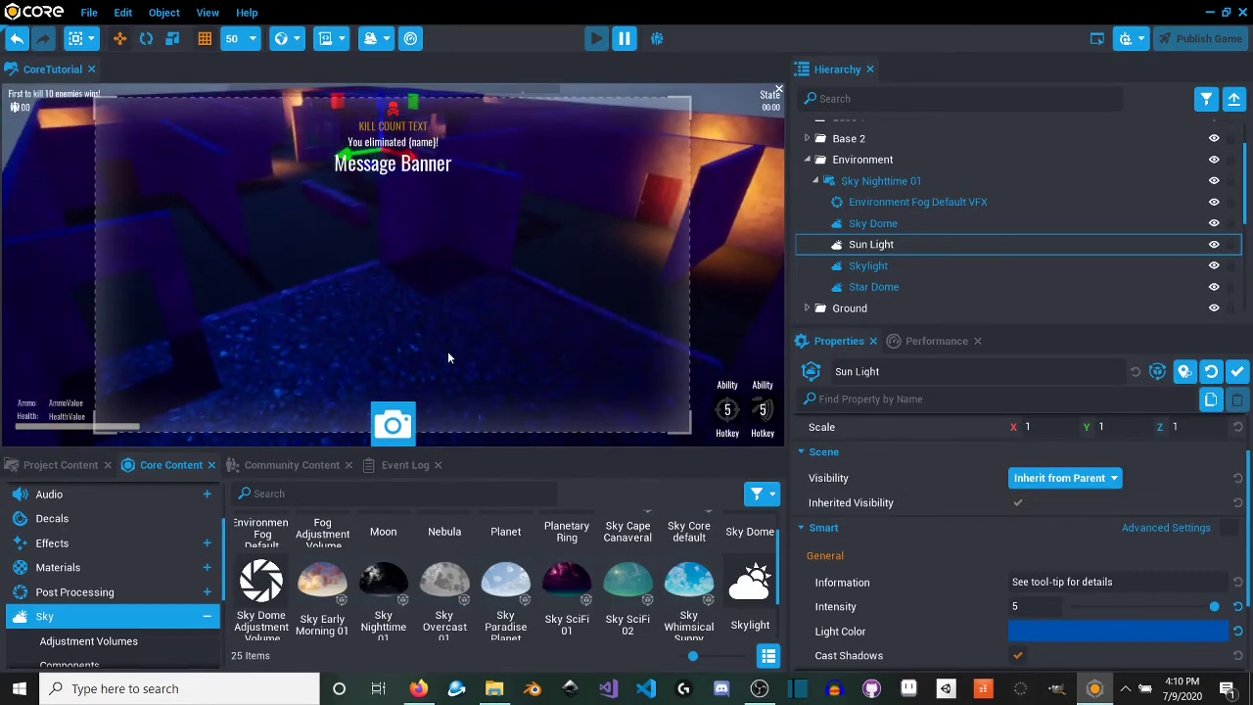
click(392, 424)
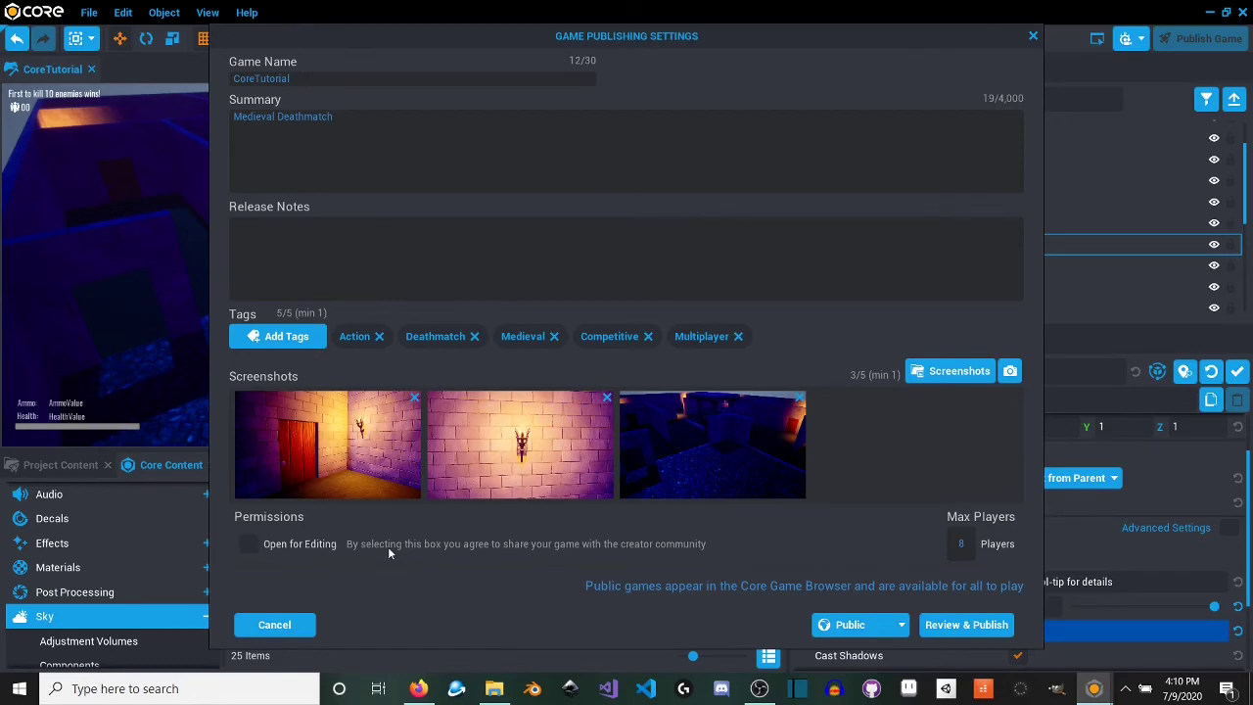
Step: Keep the game's visibility set to Public, review the publishing summary and publish the game
click(900, 625)
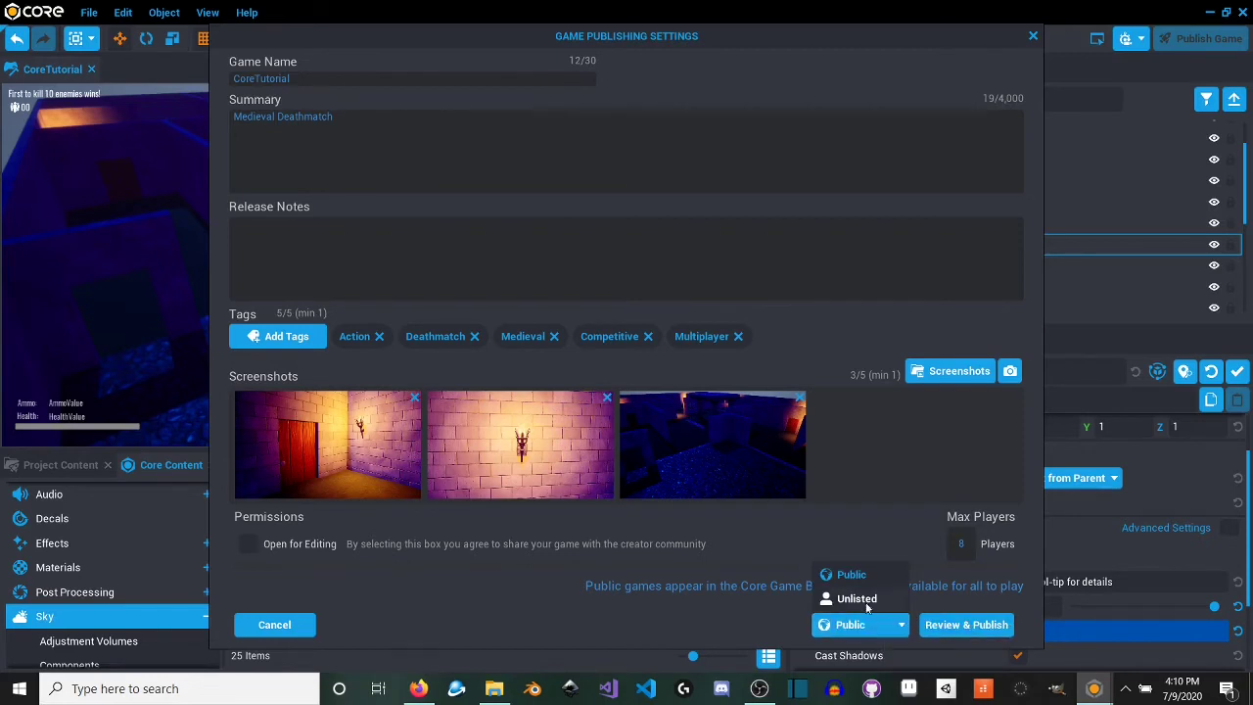
click(901, 622)
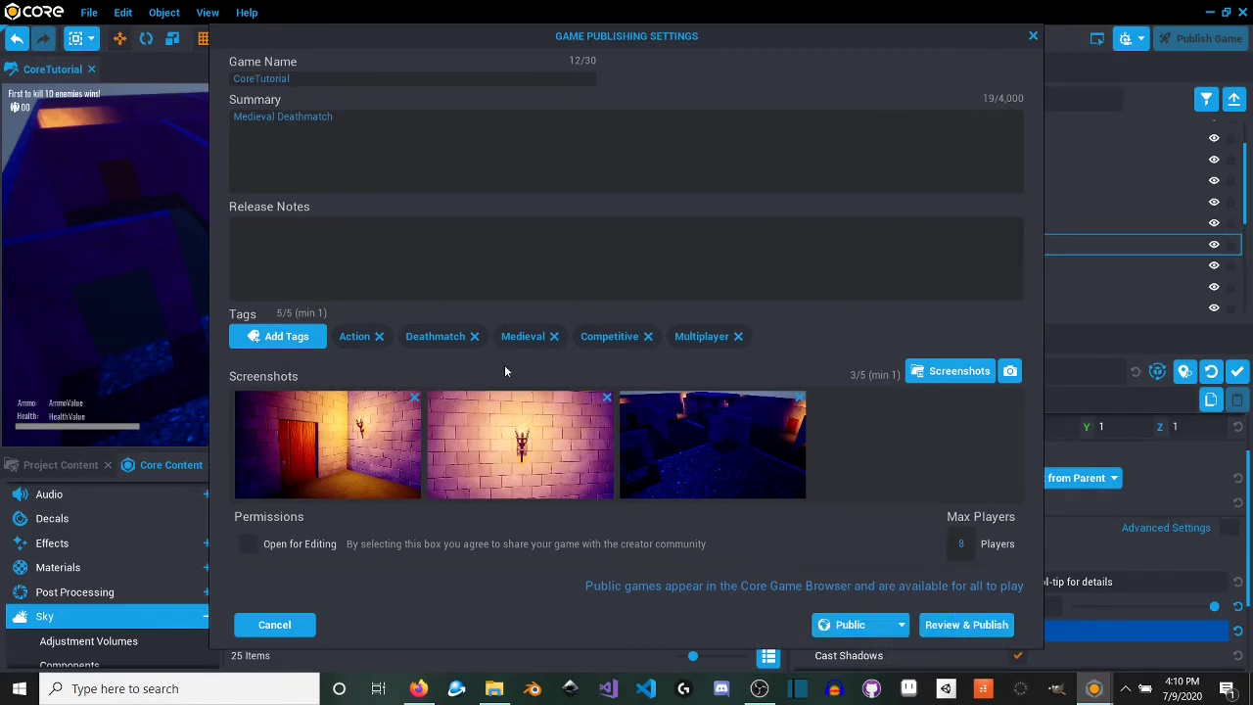
click(967, 625)
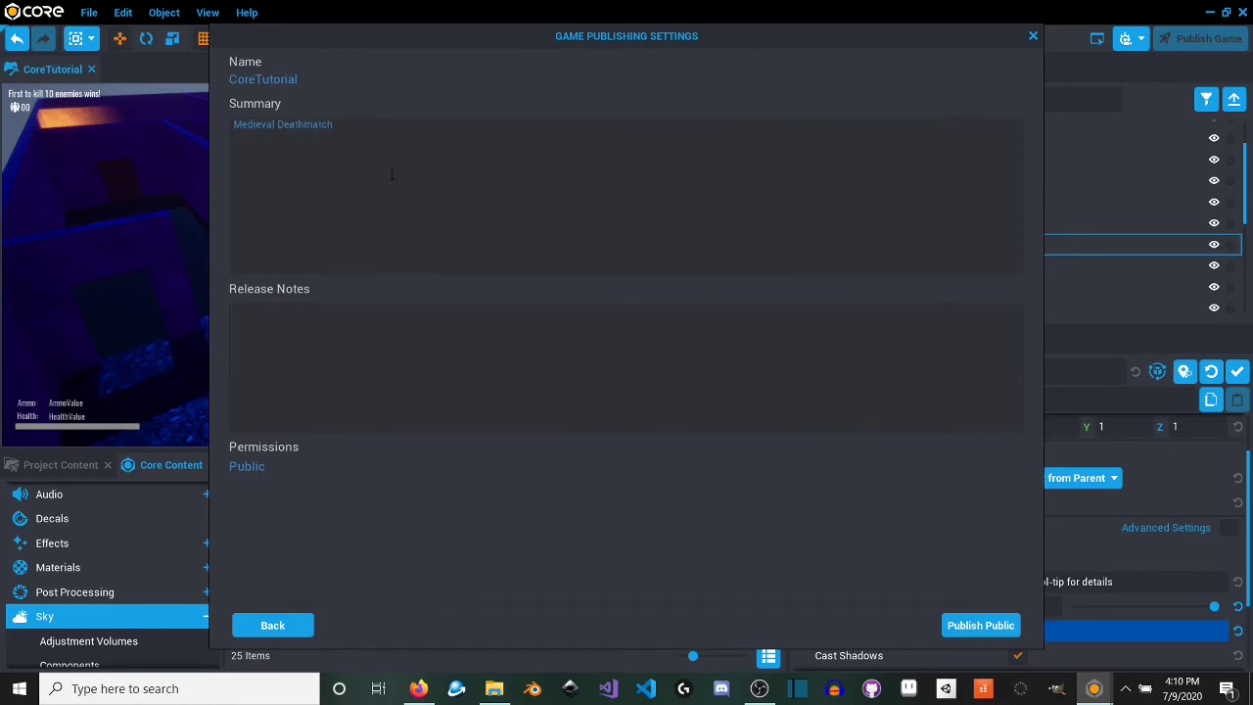
click(980, 625)
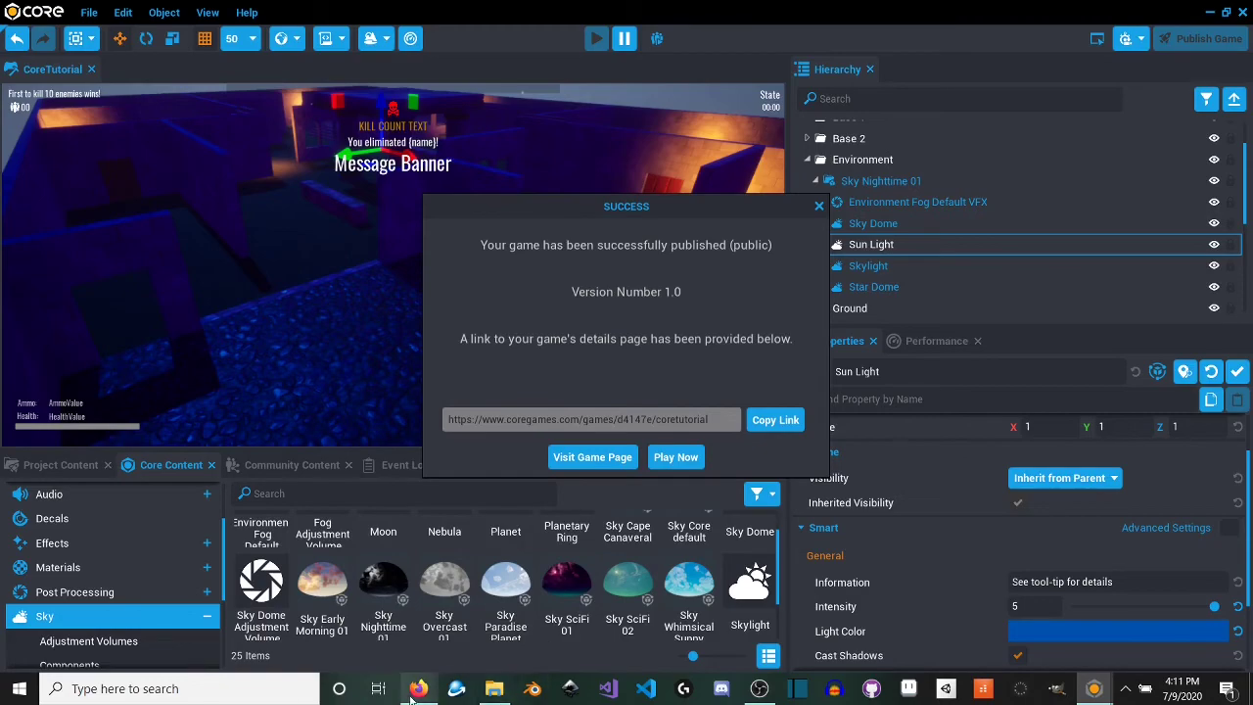
Step: View the published game's page in the browser, close that page and dismiss the publishing success dialog in Core
click(621, 460)
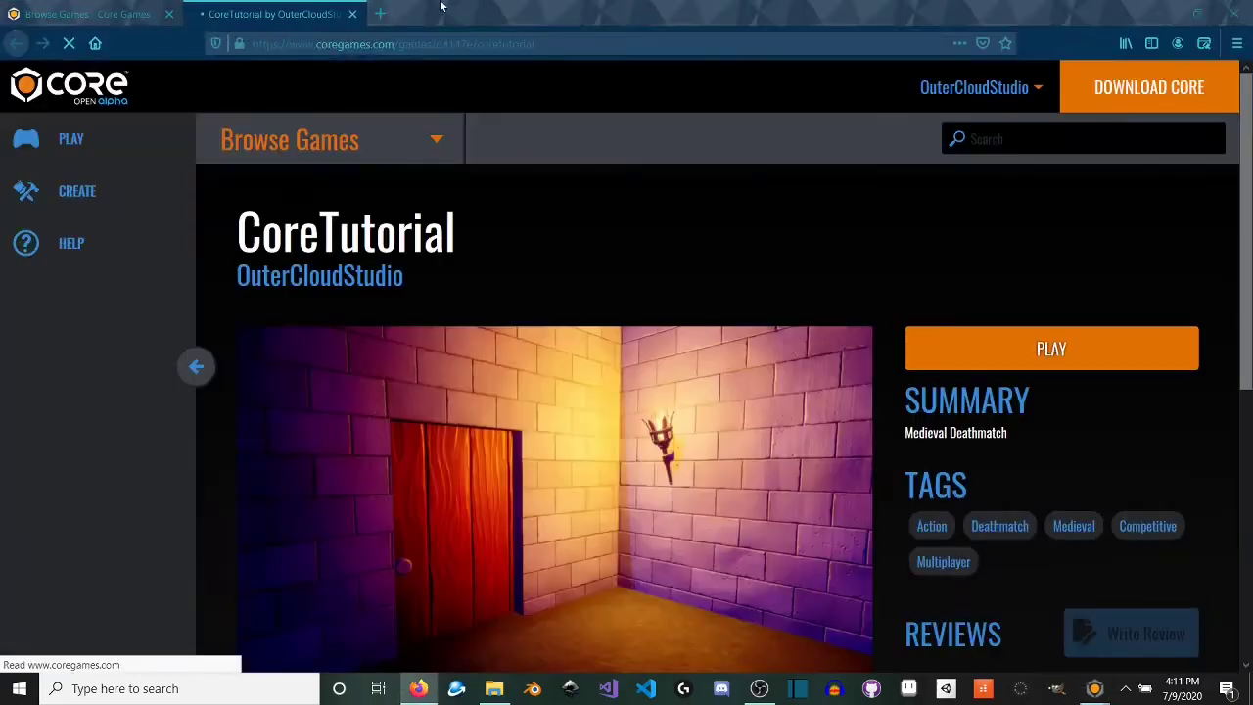
scroll(812, 442, down, 5)
scroll(779, 446, up, 5)
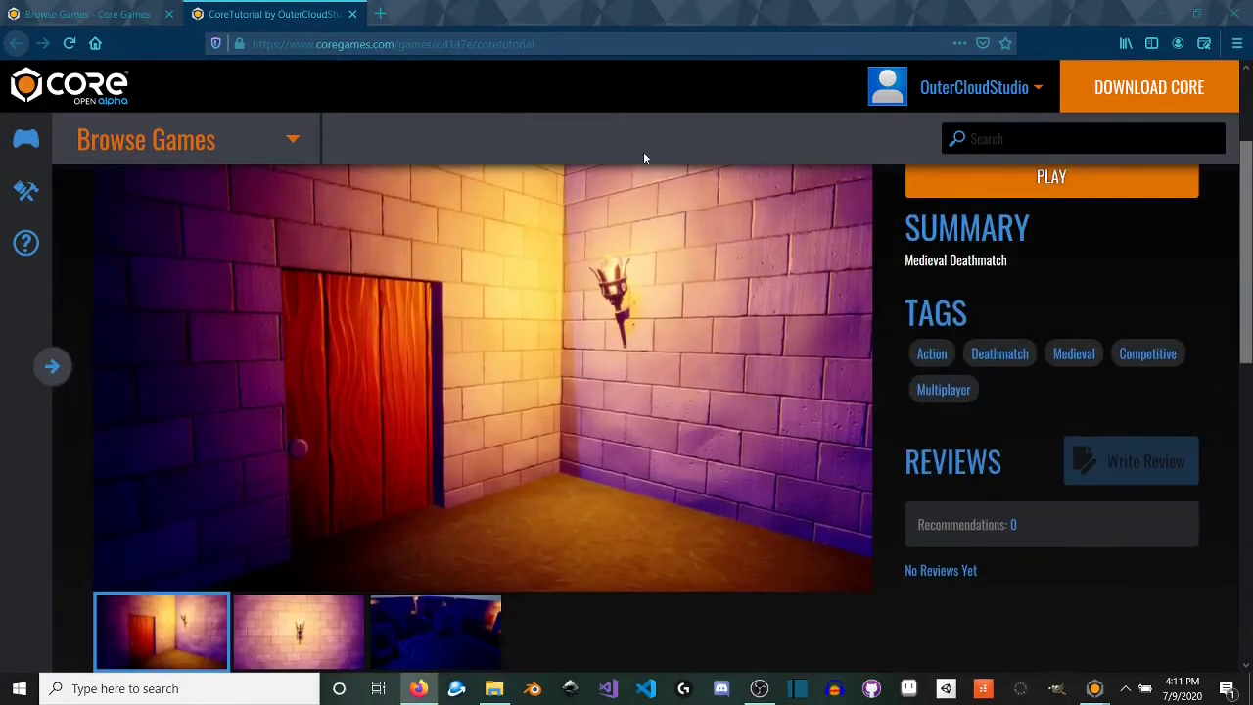
click(353, 13)
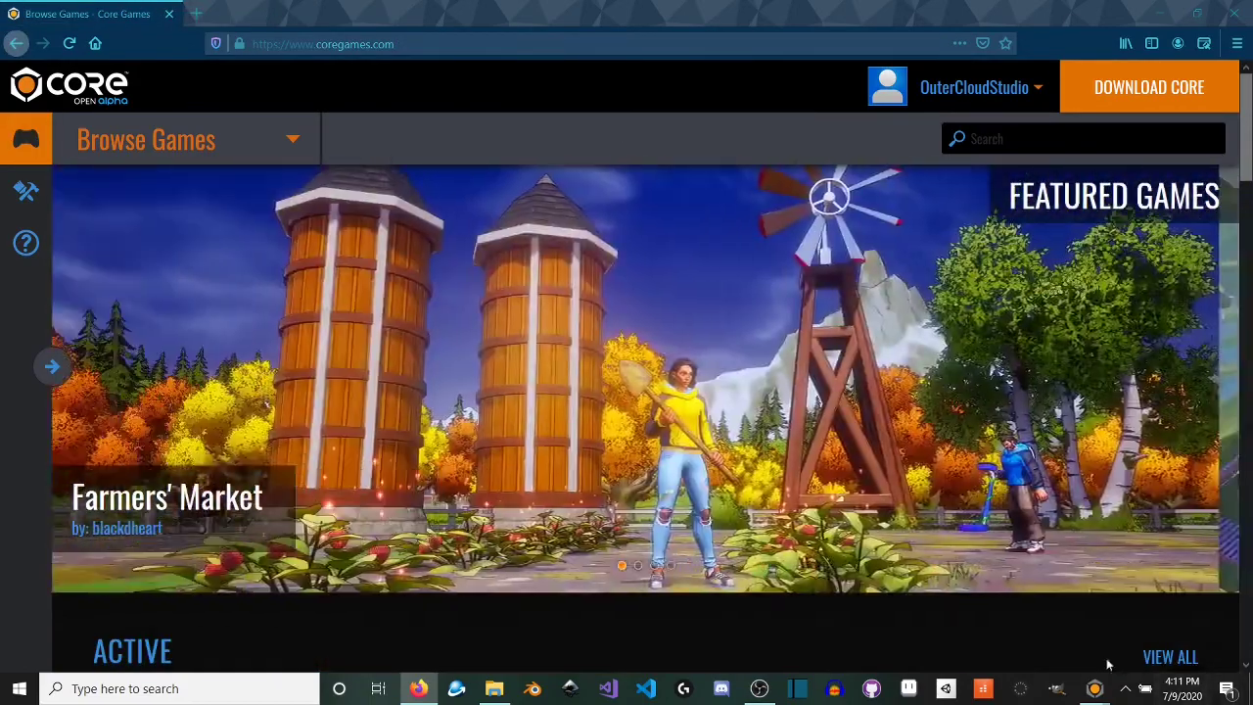
mouse_move(1094, 688)
click(1147, 620)
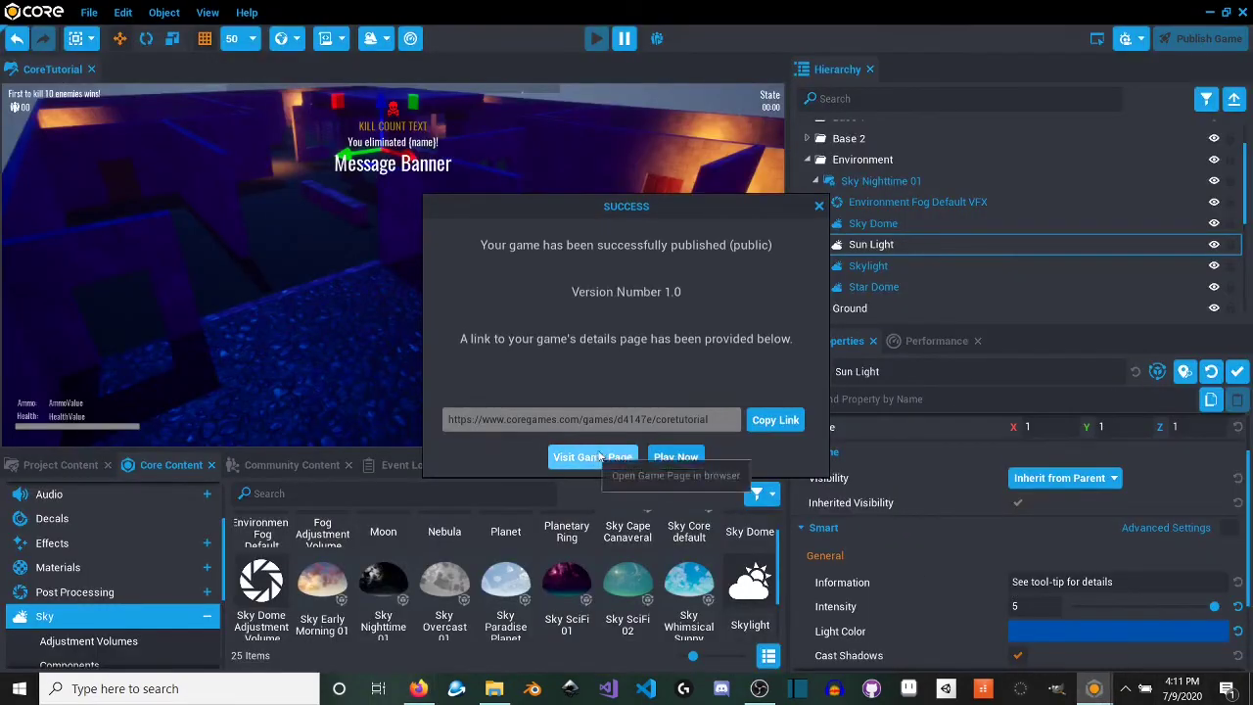
click(818, 206)
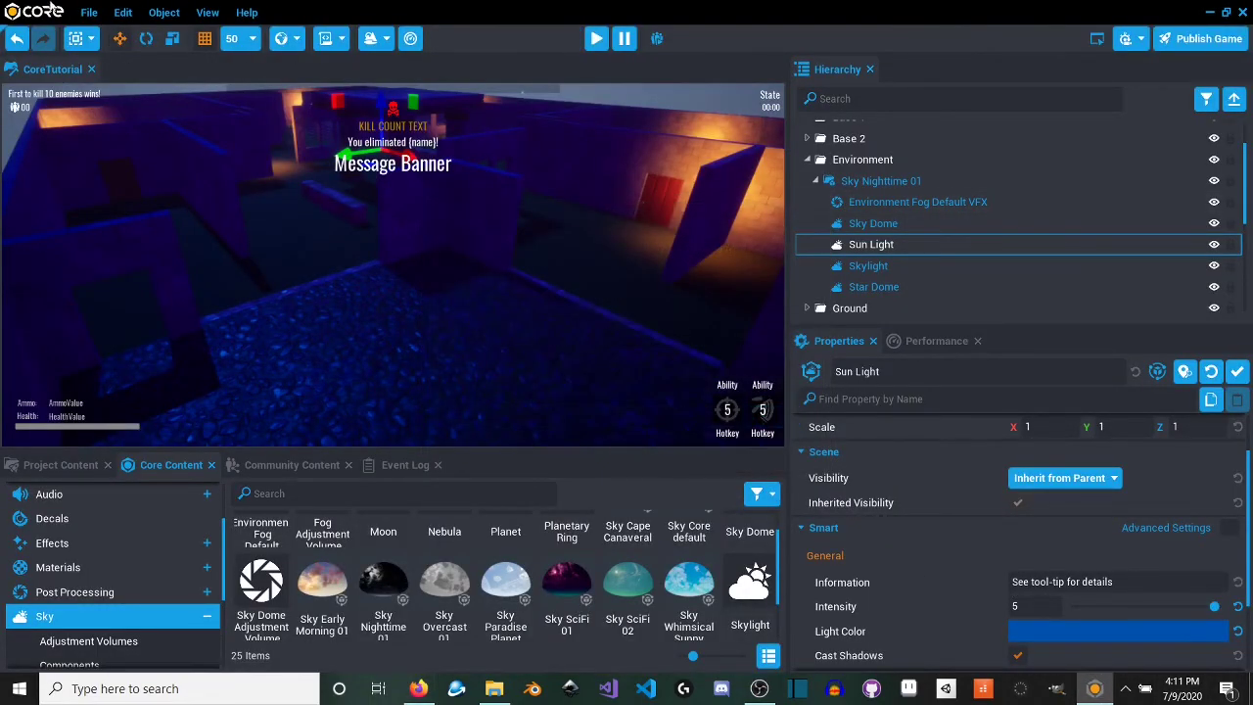
Step: Save the project and return to Core's main menu
click(89, 13)
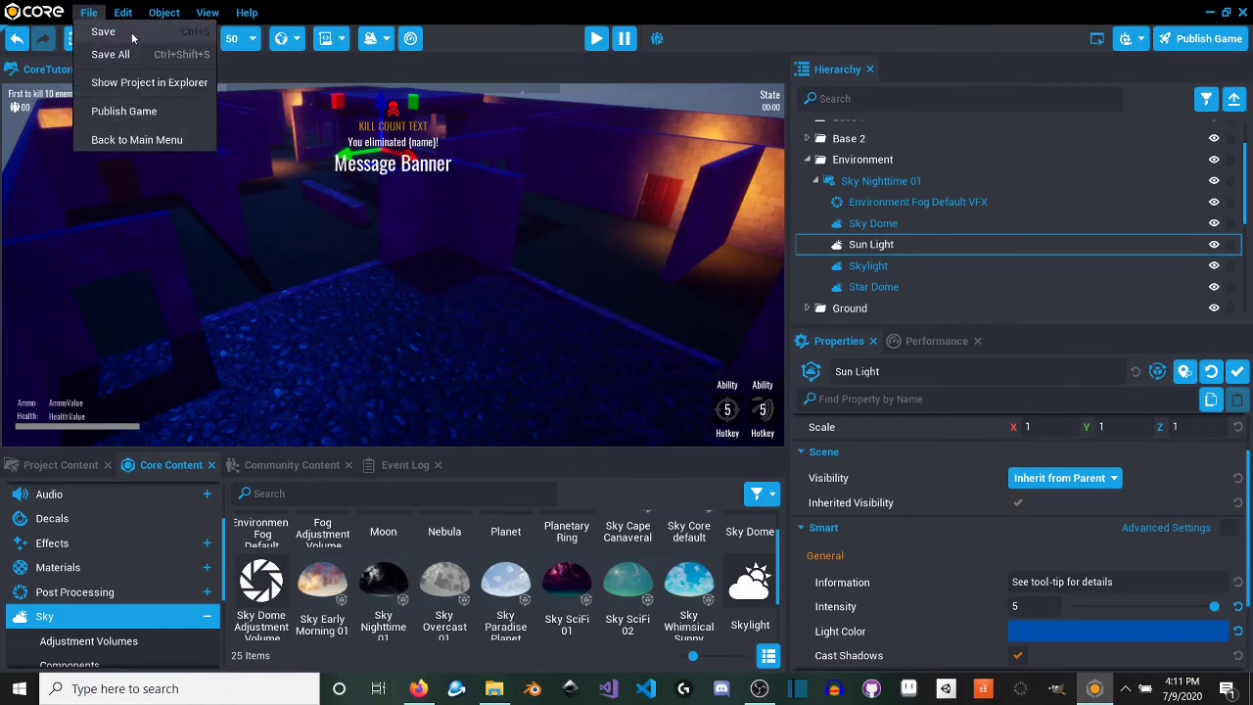
click(100, 30)
click(89, 13)
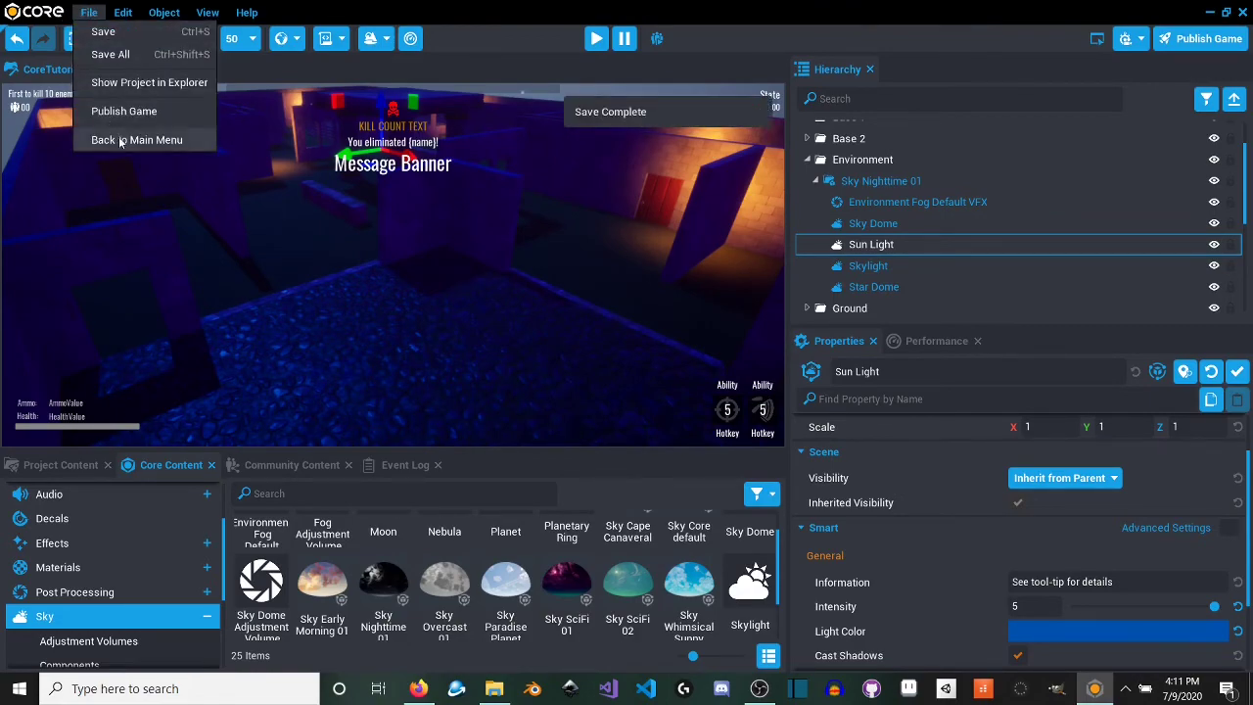
click(120, 140)
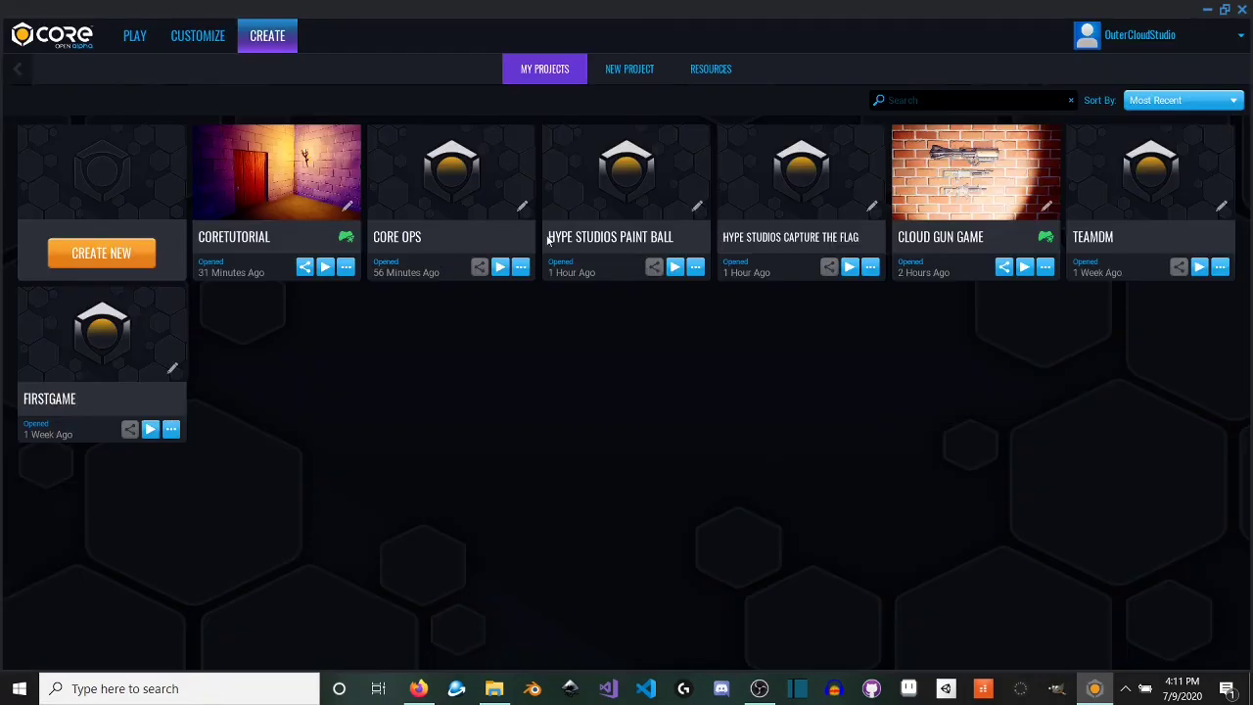
Step: Search the playable games for "Coretutorial" and examine the game's details page
click(137, 35)
click(1140, 70)
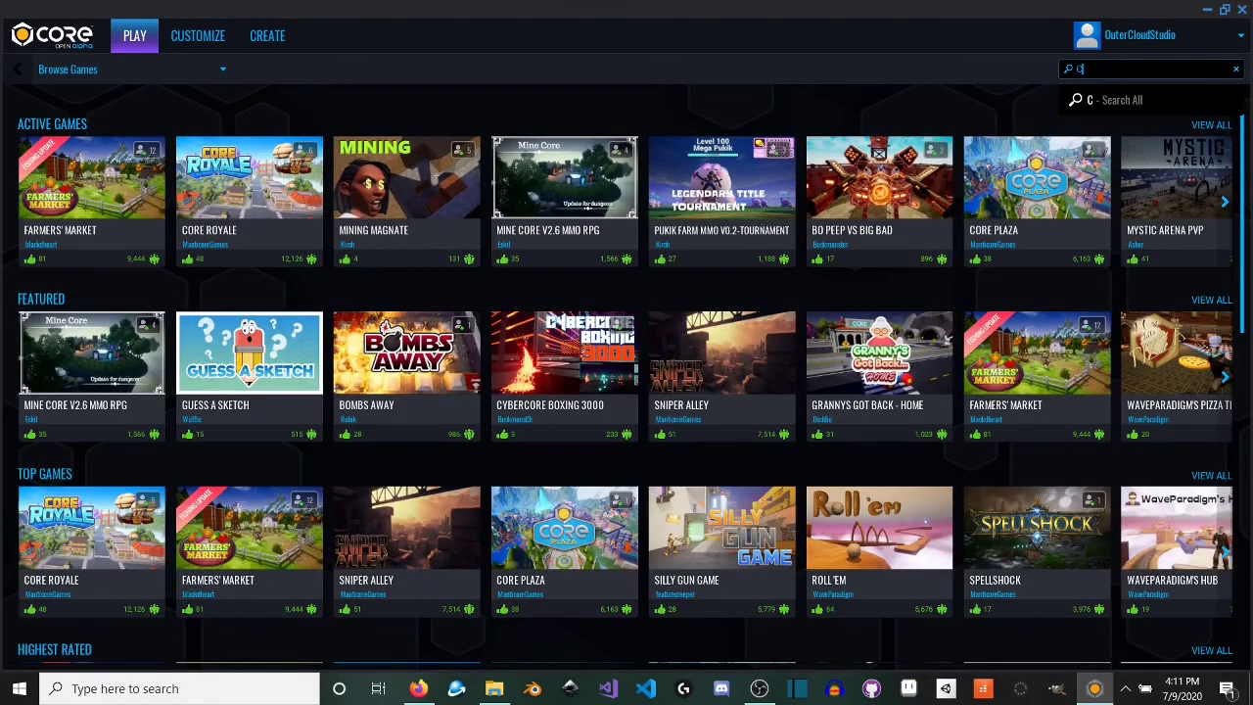
text(Coretutorial)
key(Return)
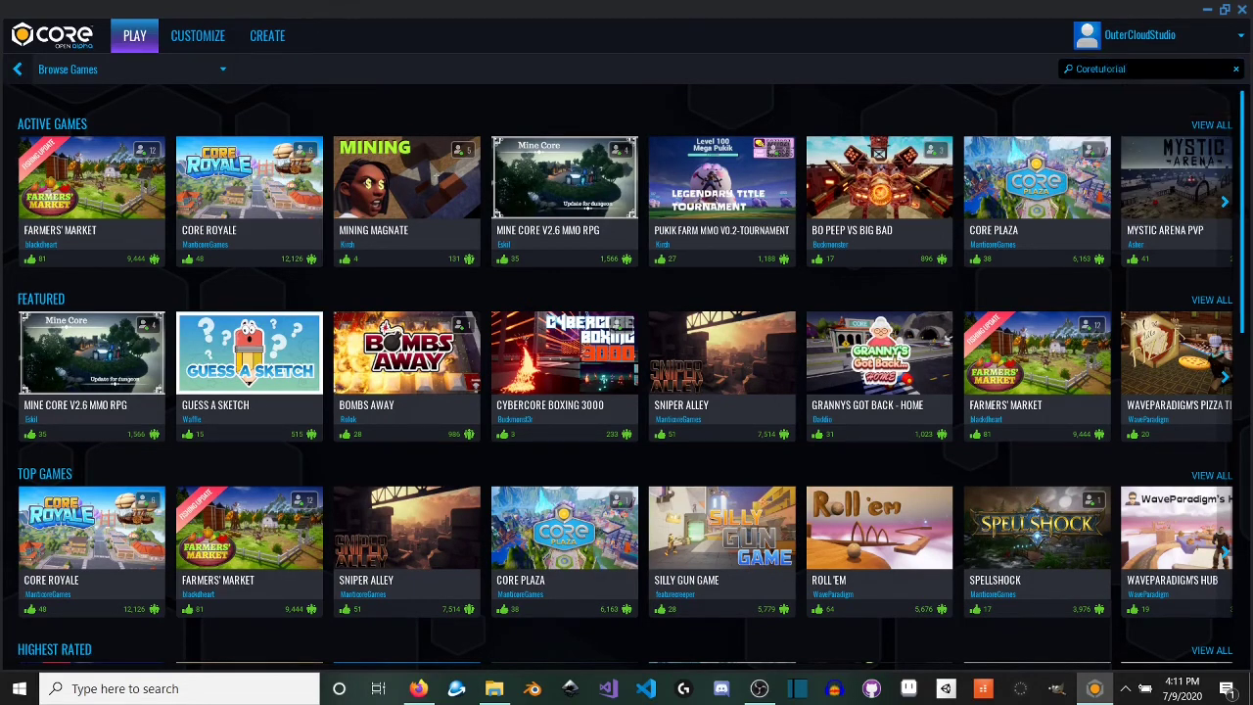
click(78, 326)
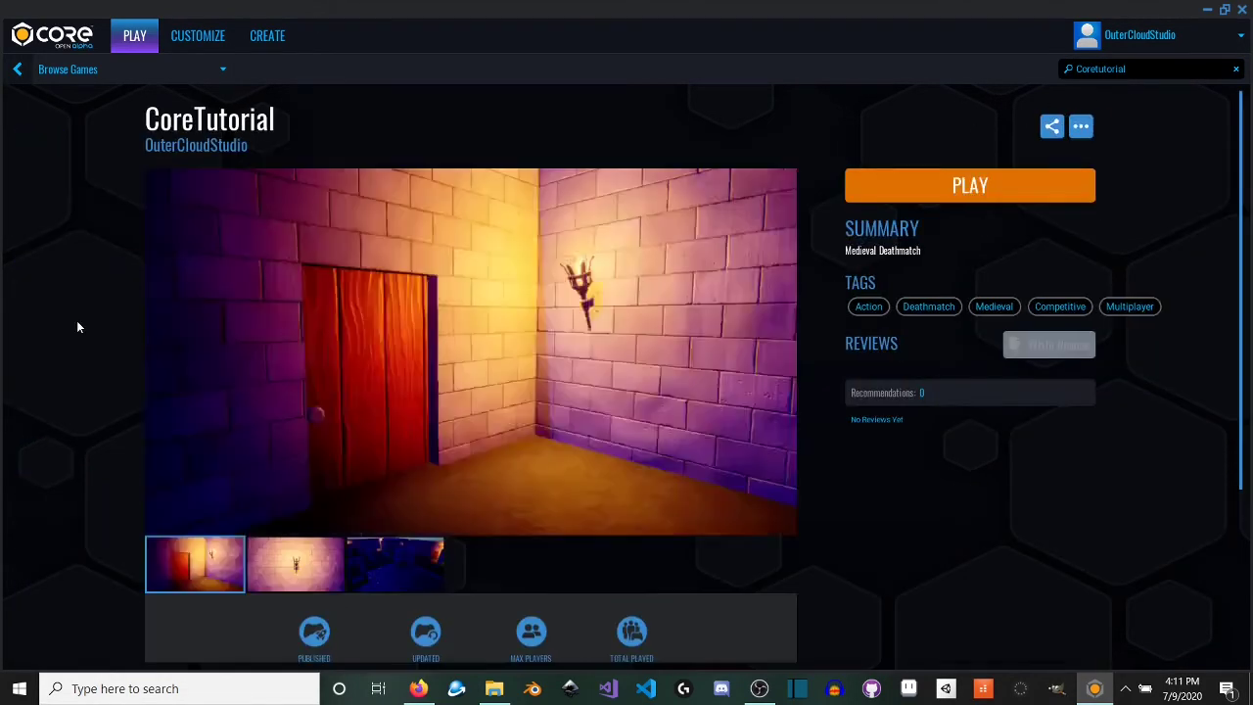
click(17, 70)
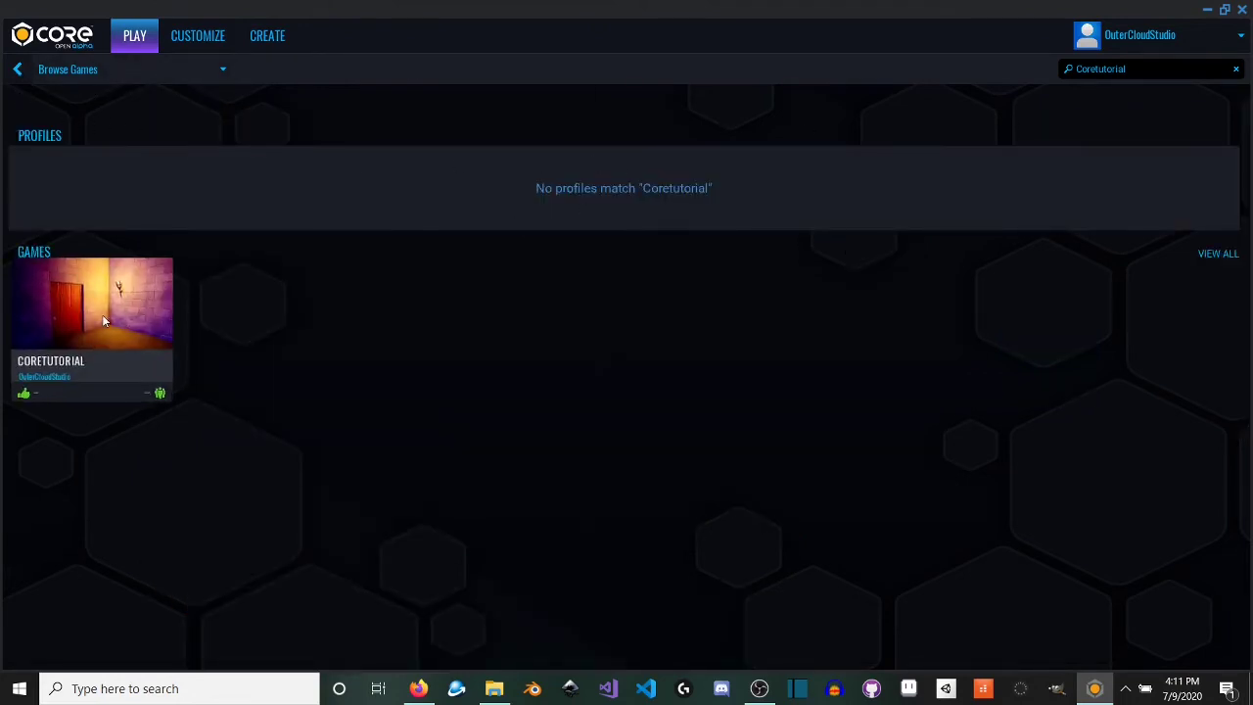
click(114, 311)
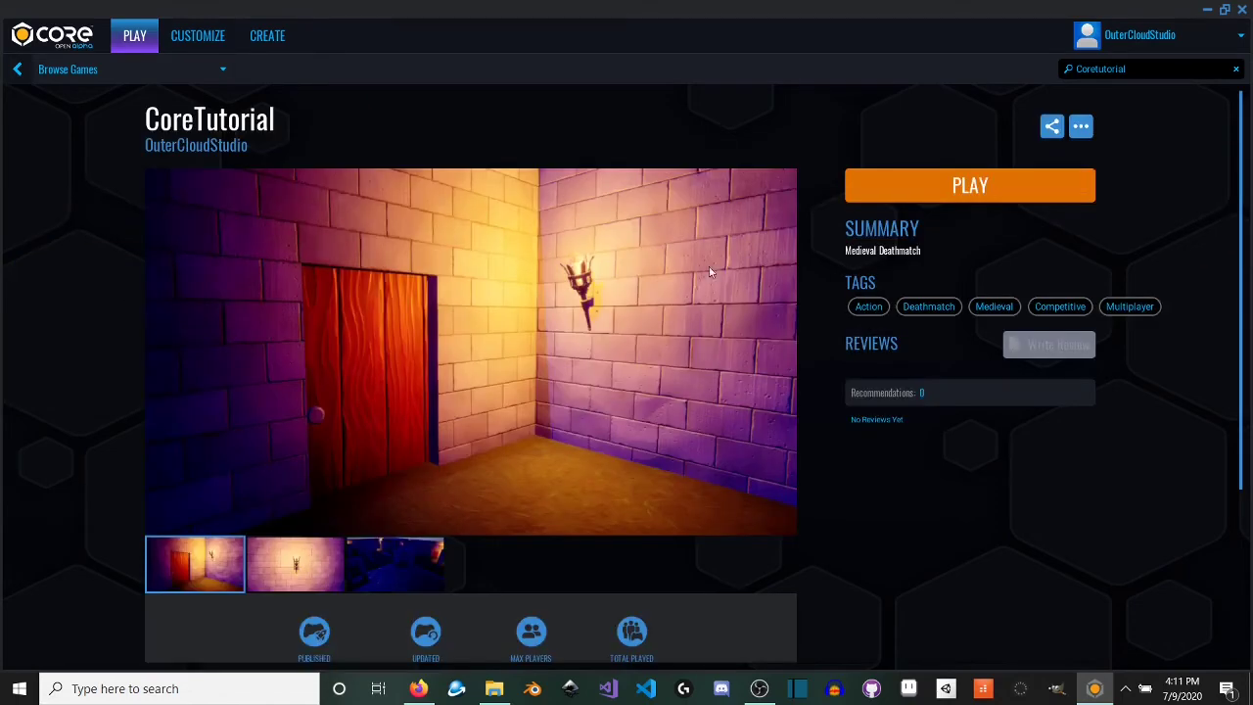
scroll(771, 355, down, 1)
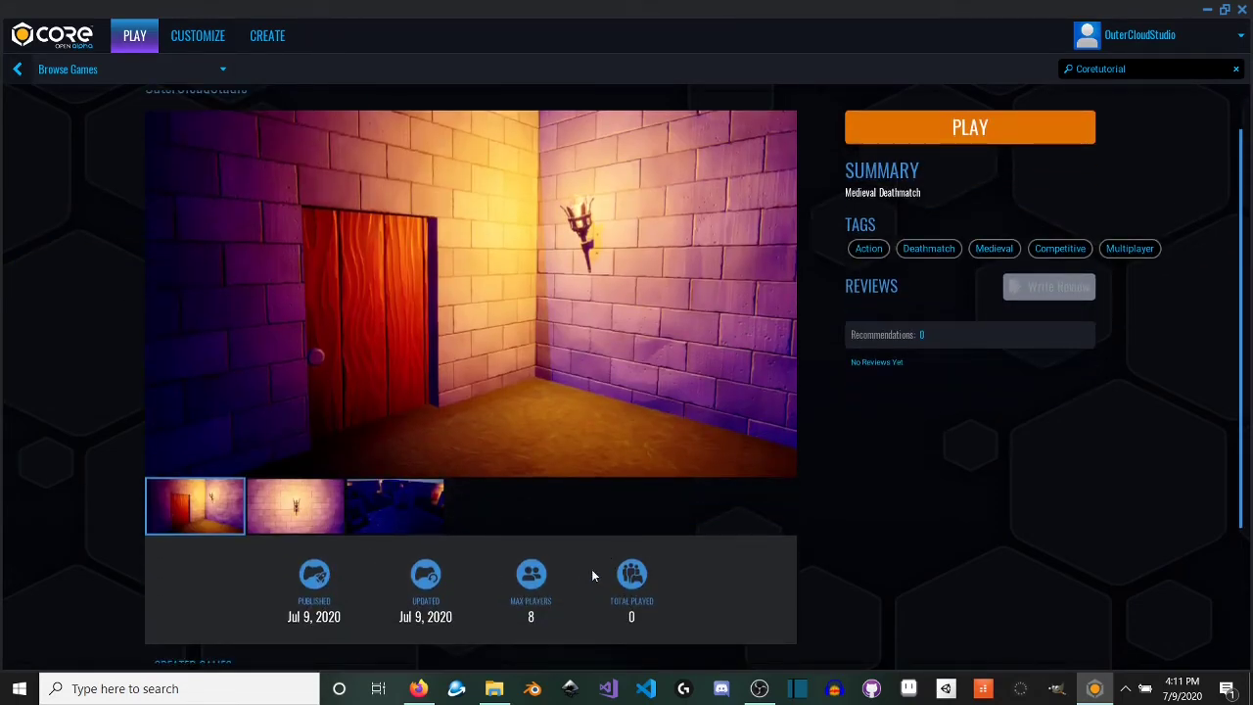
scroll(592, 576, up, 1)
Step: Launch the published CoreTutorial game and test firing the rifle during the lobby countdown
click(972, 186)
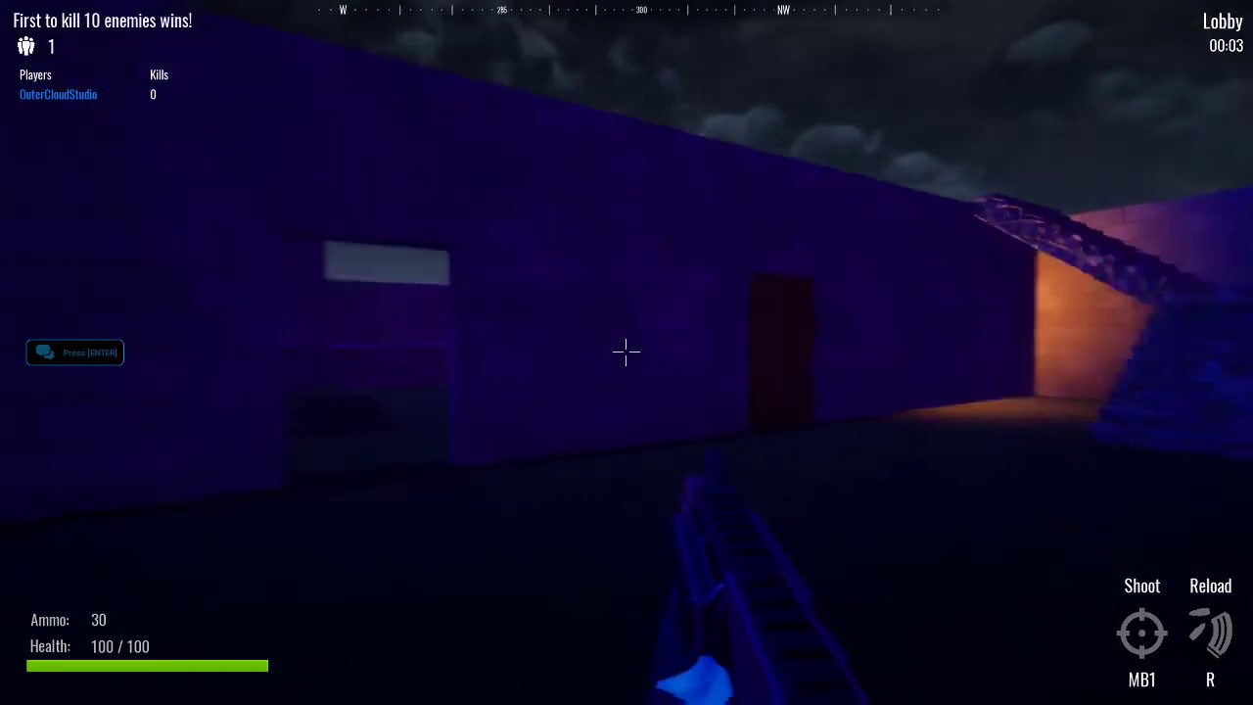
key(w)
click(627, 352)
click(627, 353)
click(627, 353)
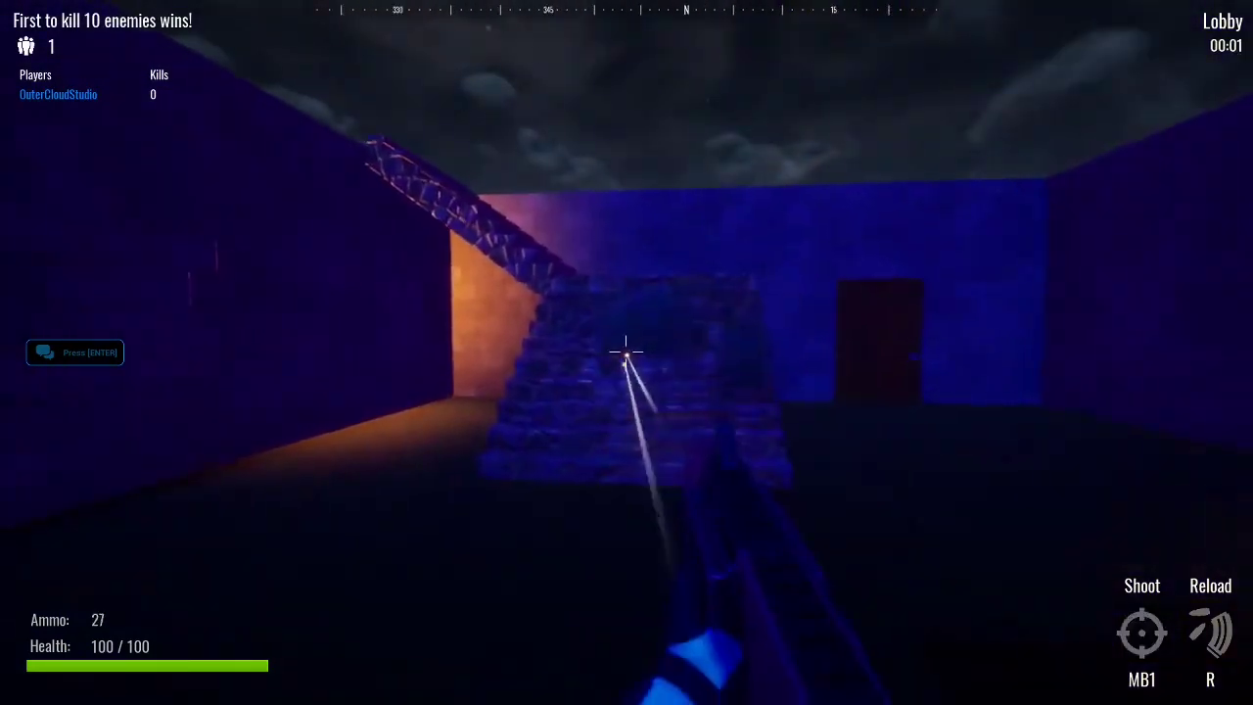
click(627, 352)
click(626, 352)
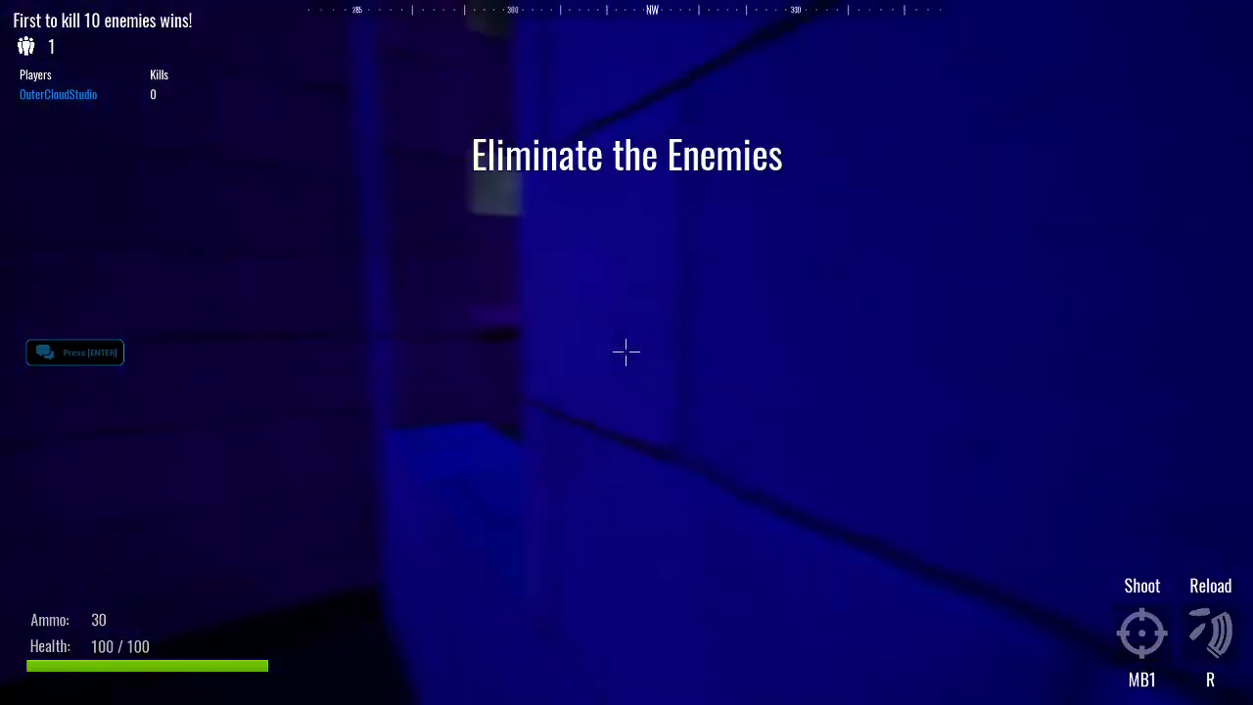
Step: Walk through the arena past the stairs and pillared shelter, test shooting and reloading, and open the torchlit door
key(w)
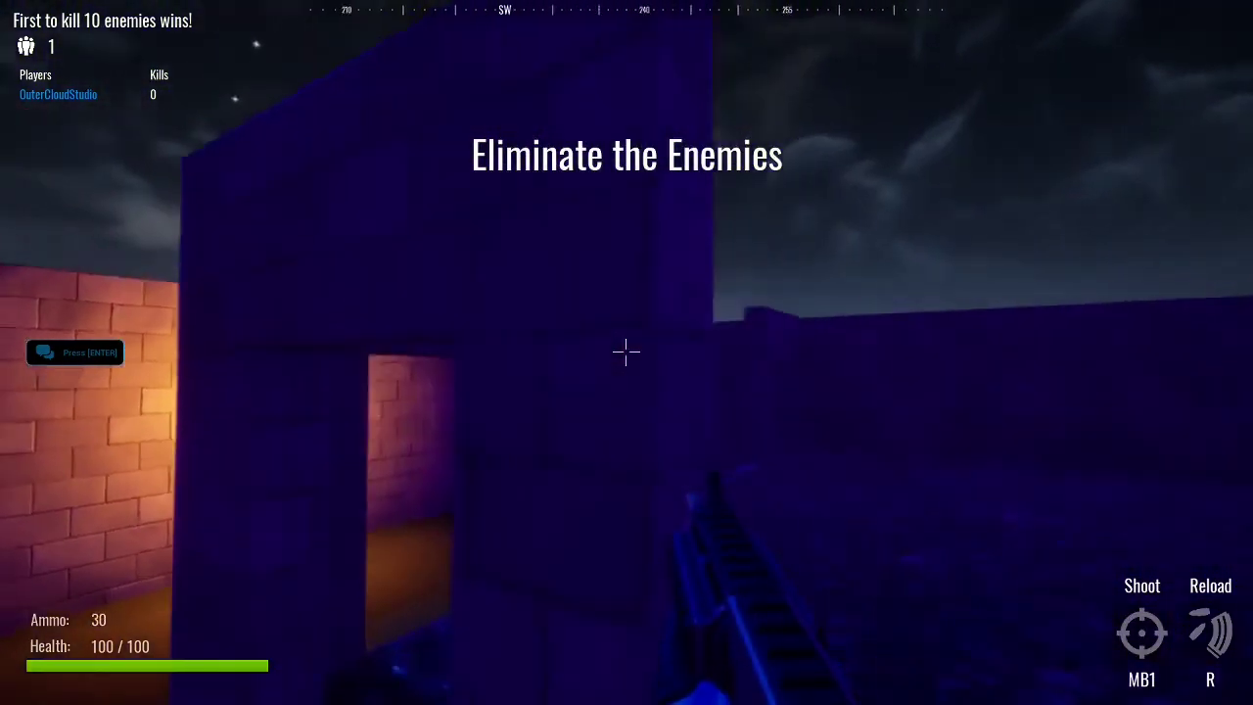
key(w)
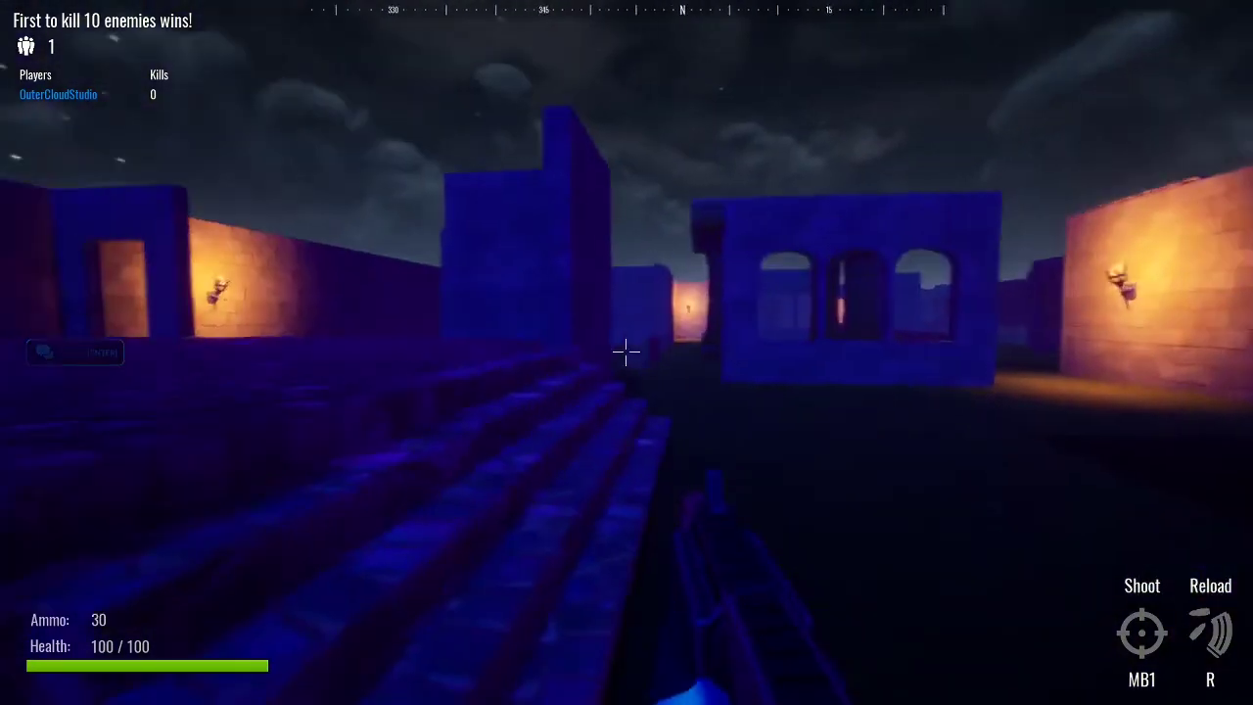
key(w)
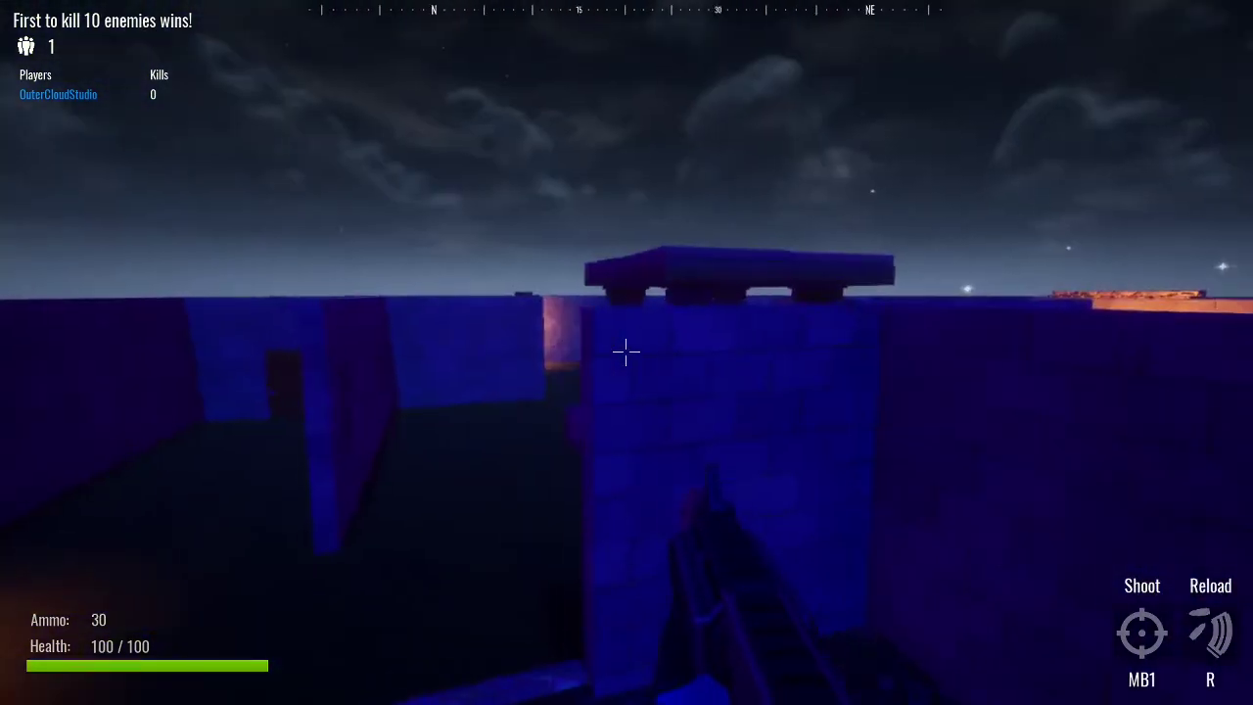
click(627, 352)
key(r)
key(w)
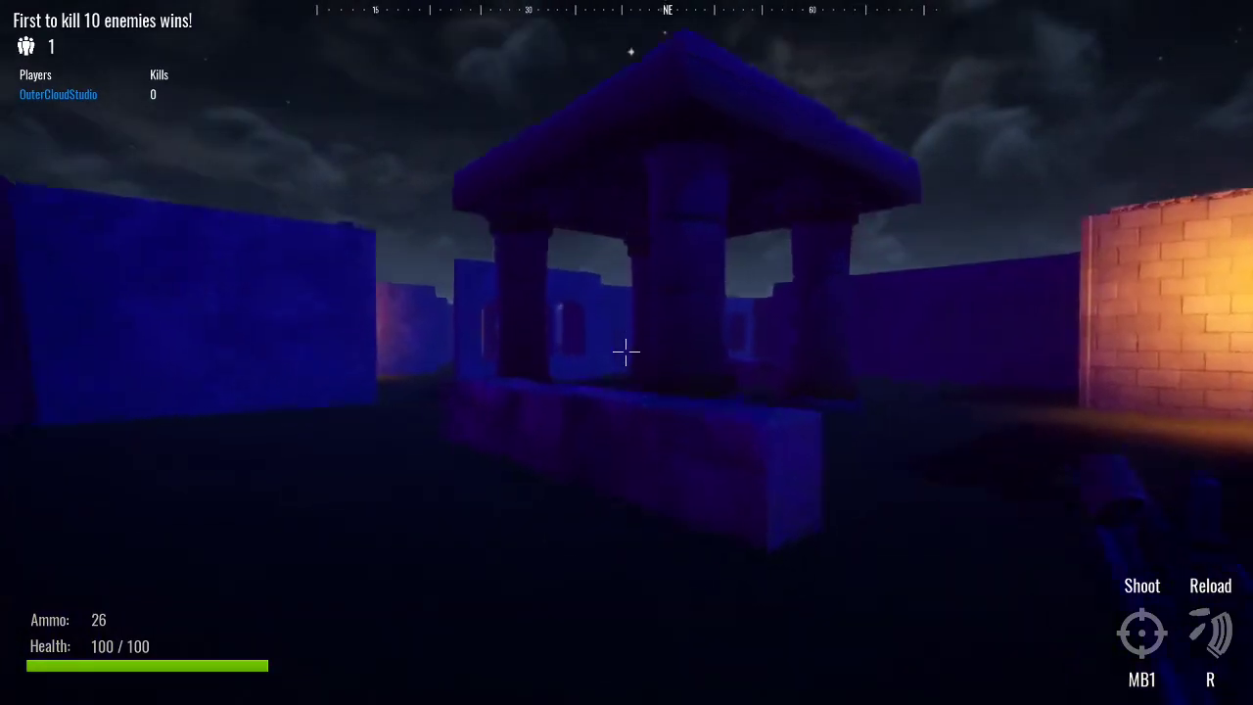
key(w)
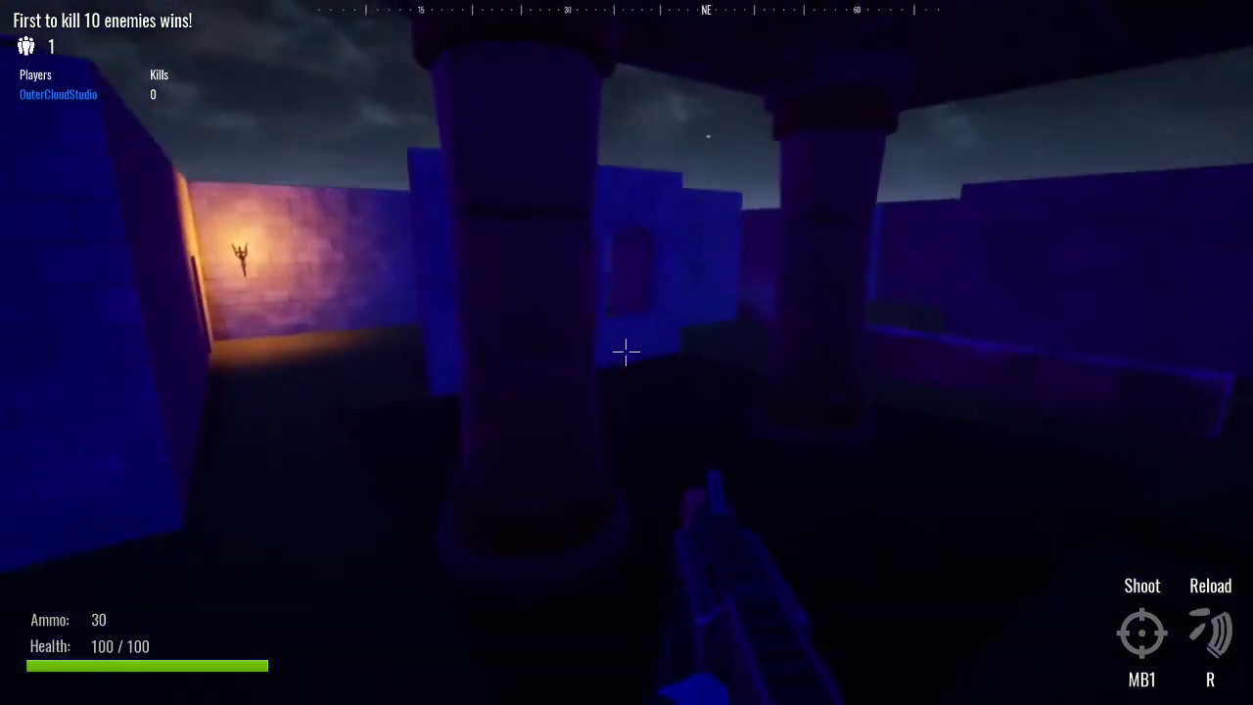
key(w)
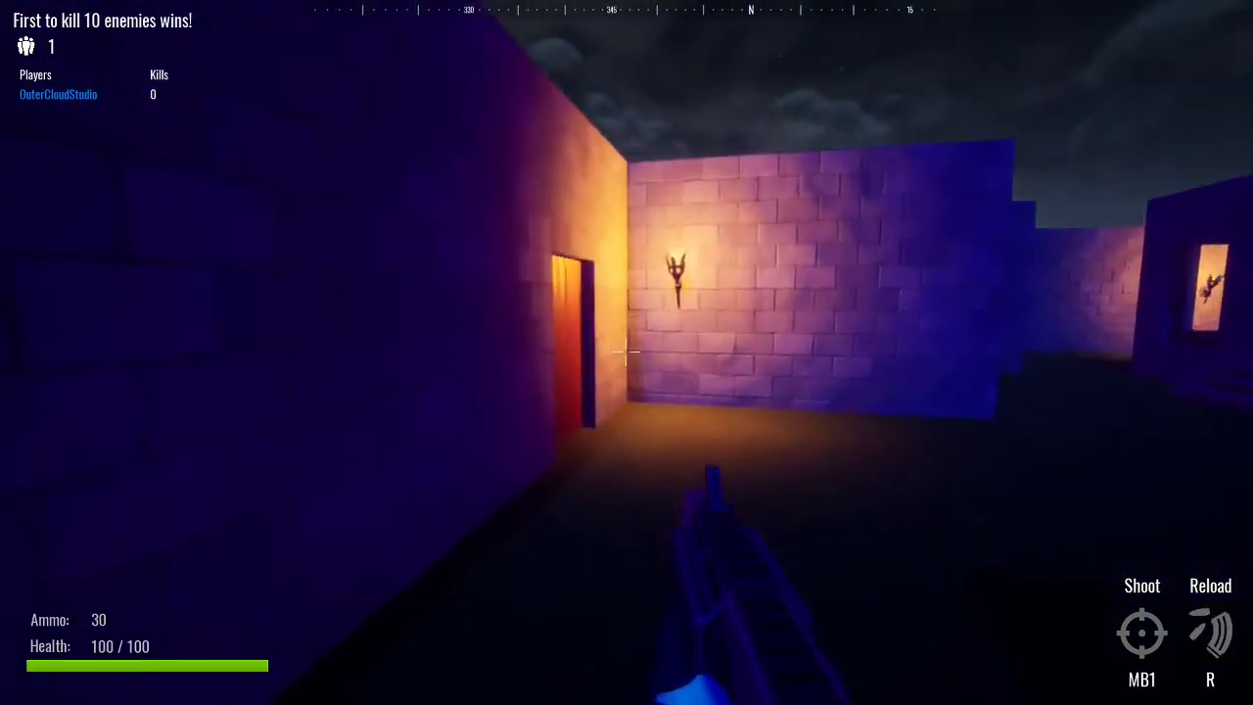
key(w)
key(g)
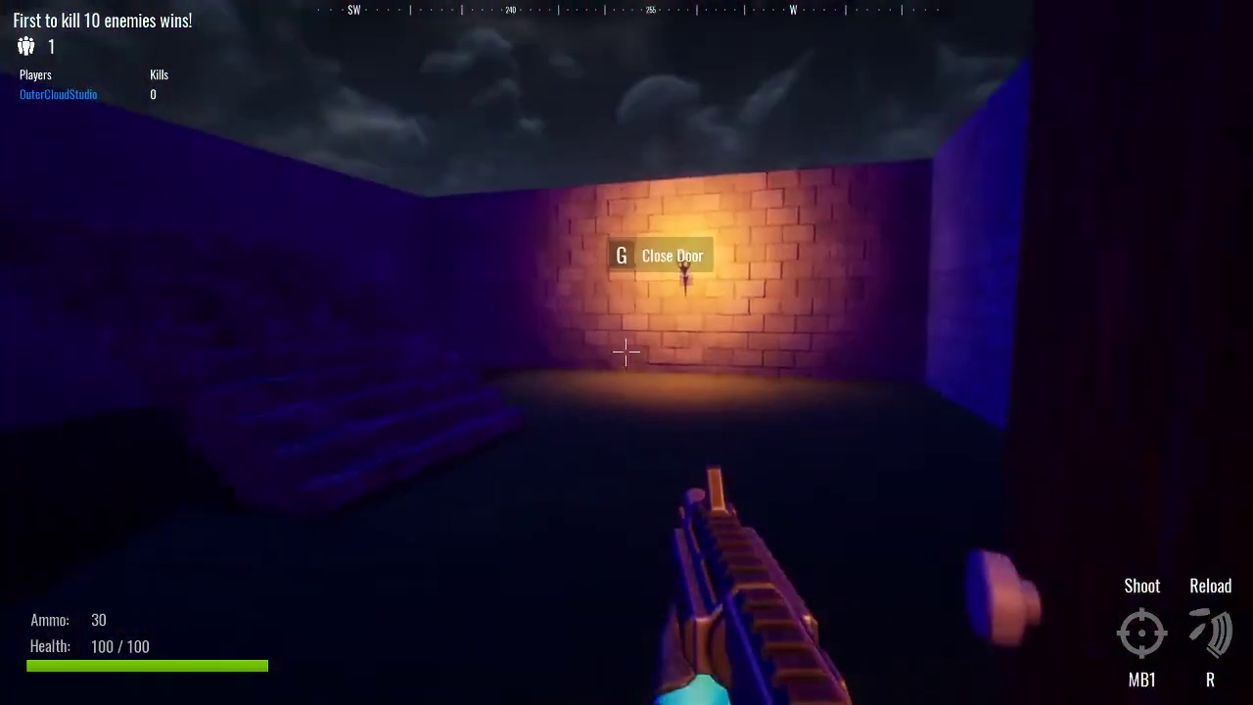
Step: Climb the stone stairs inside the walled area and jump up to survey the arena from above the walls
key(w)
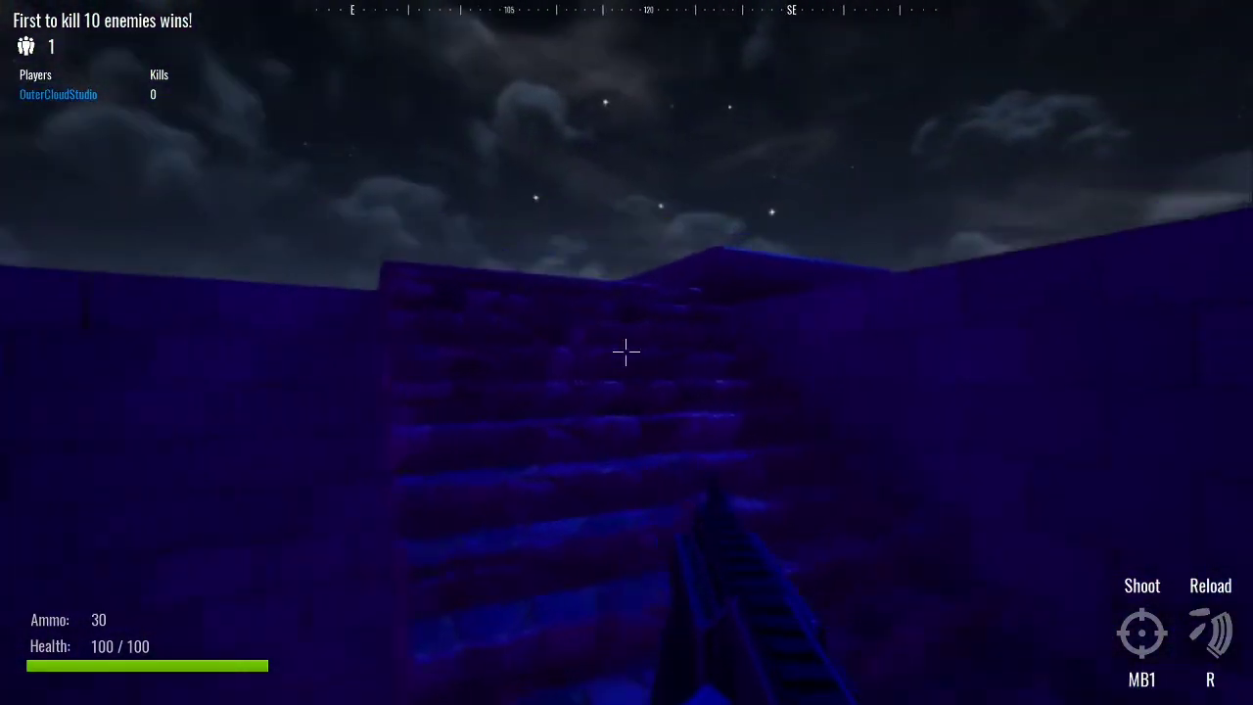
key(w)
key(space)
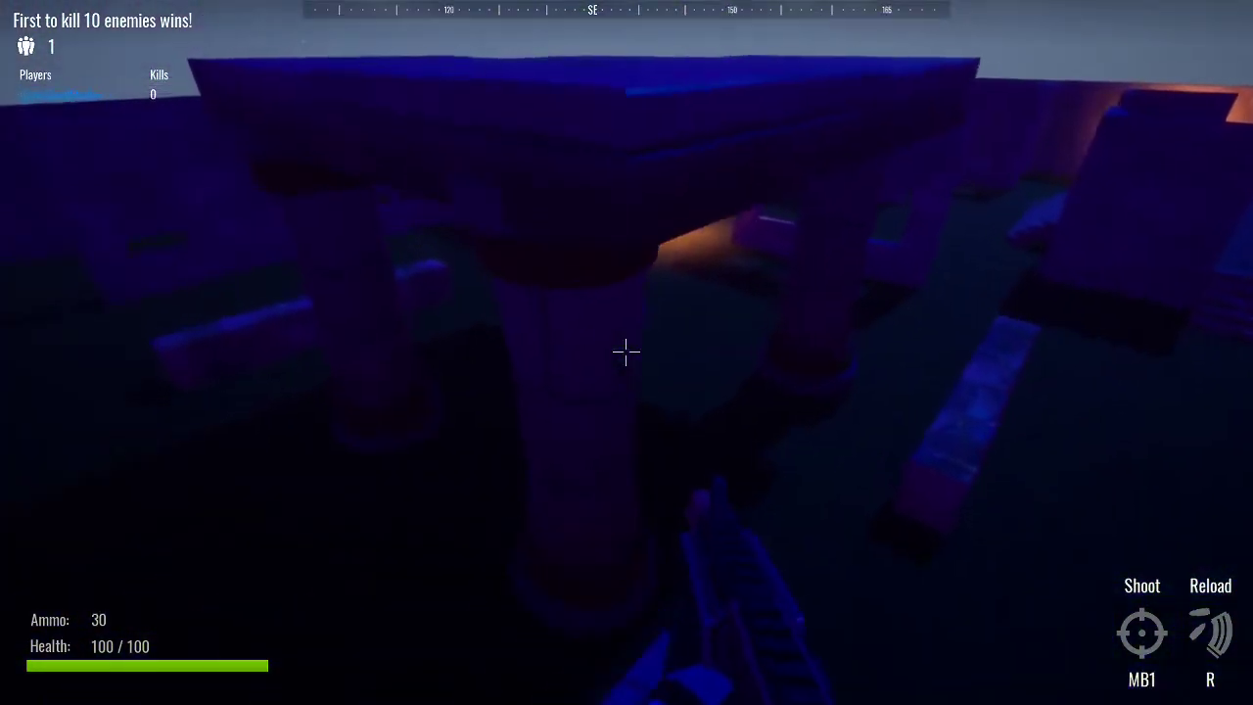
key(w)
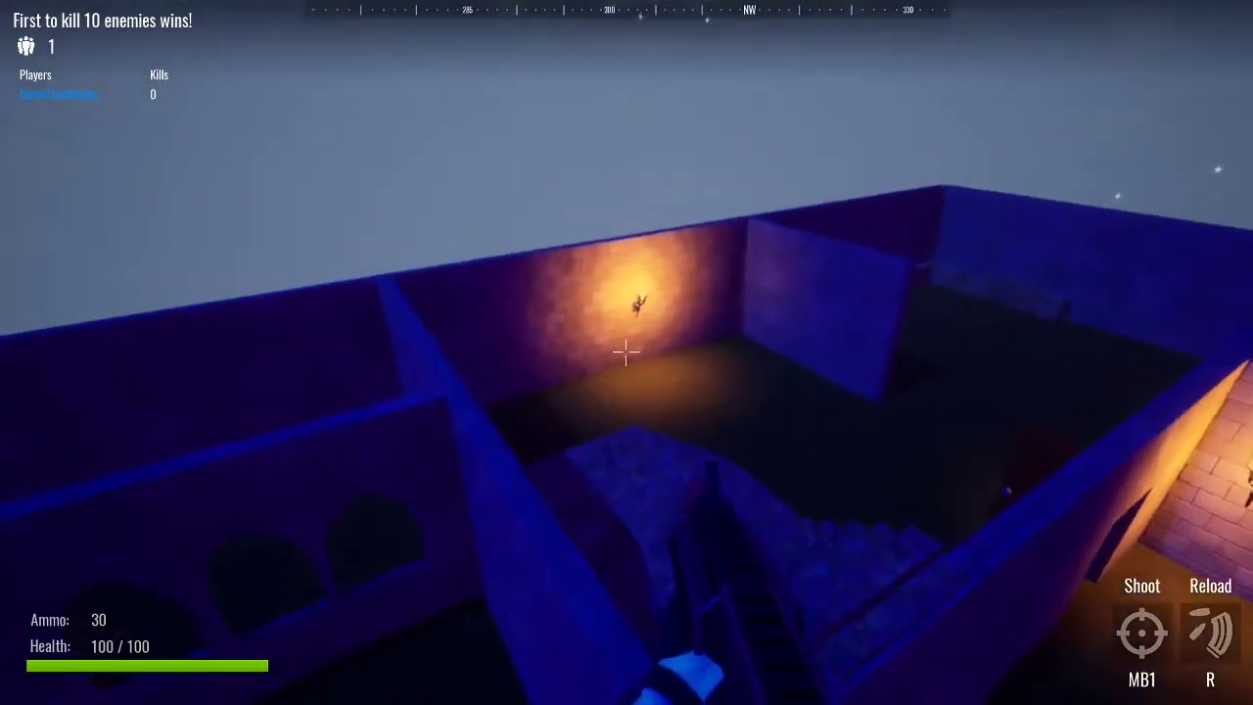
key(w)
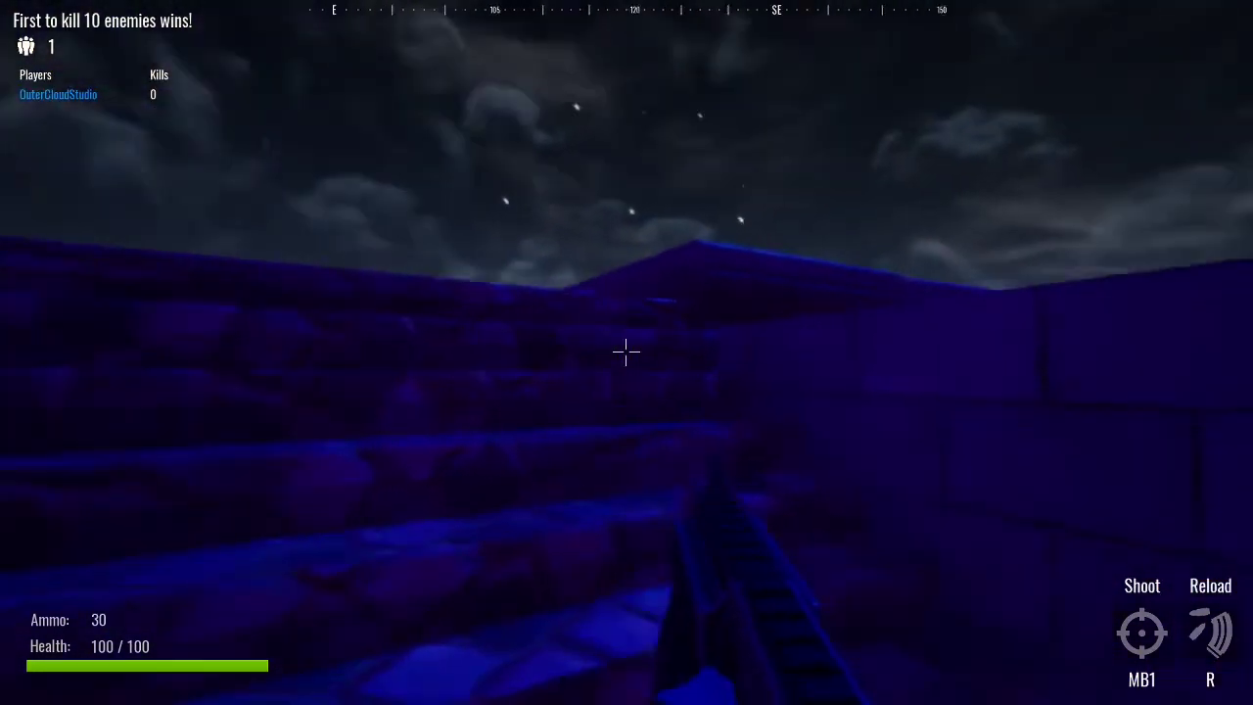
key(space)
key(w)
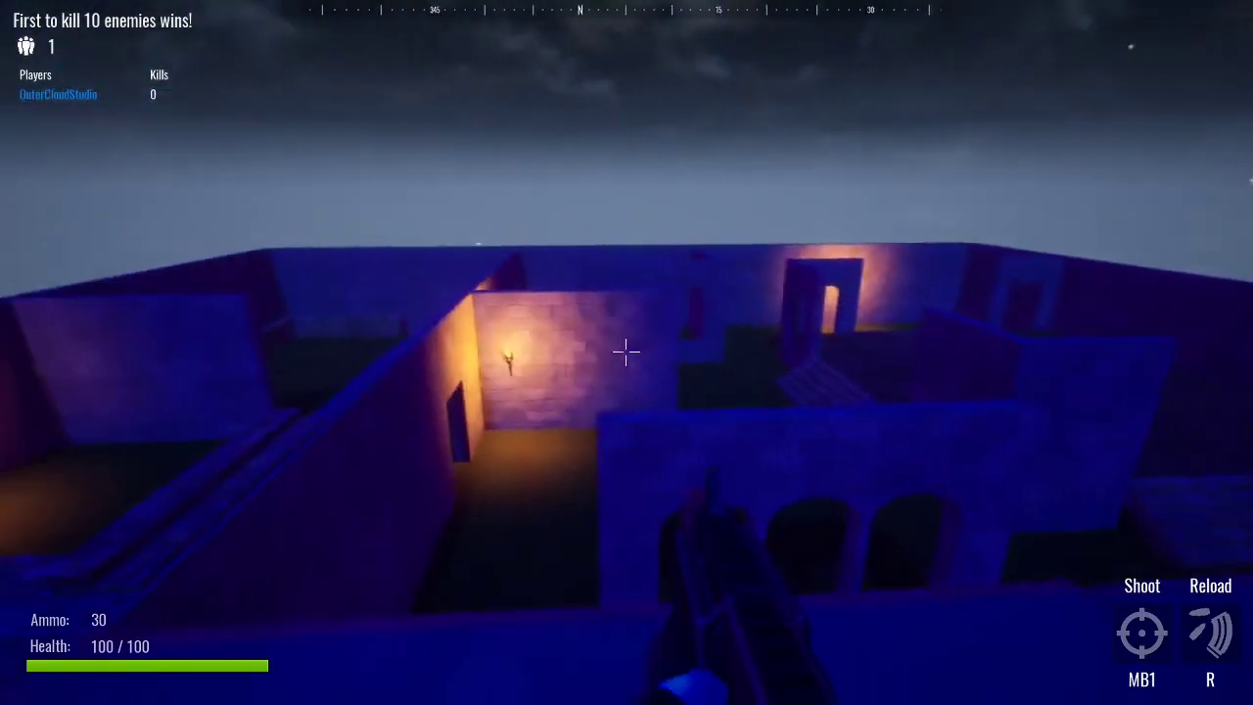
Step: Survey the arena's inner walls, arched windows and stairs from above and return to ground level near the arches
key(w)
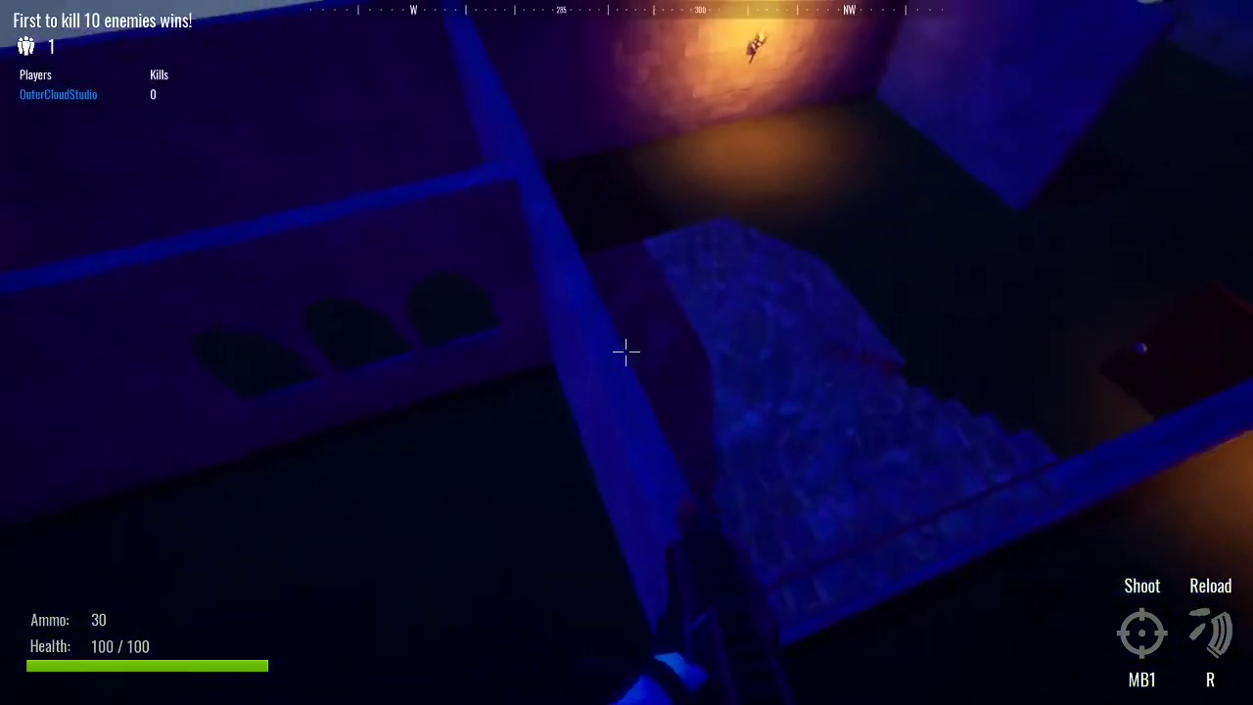
key(w)
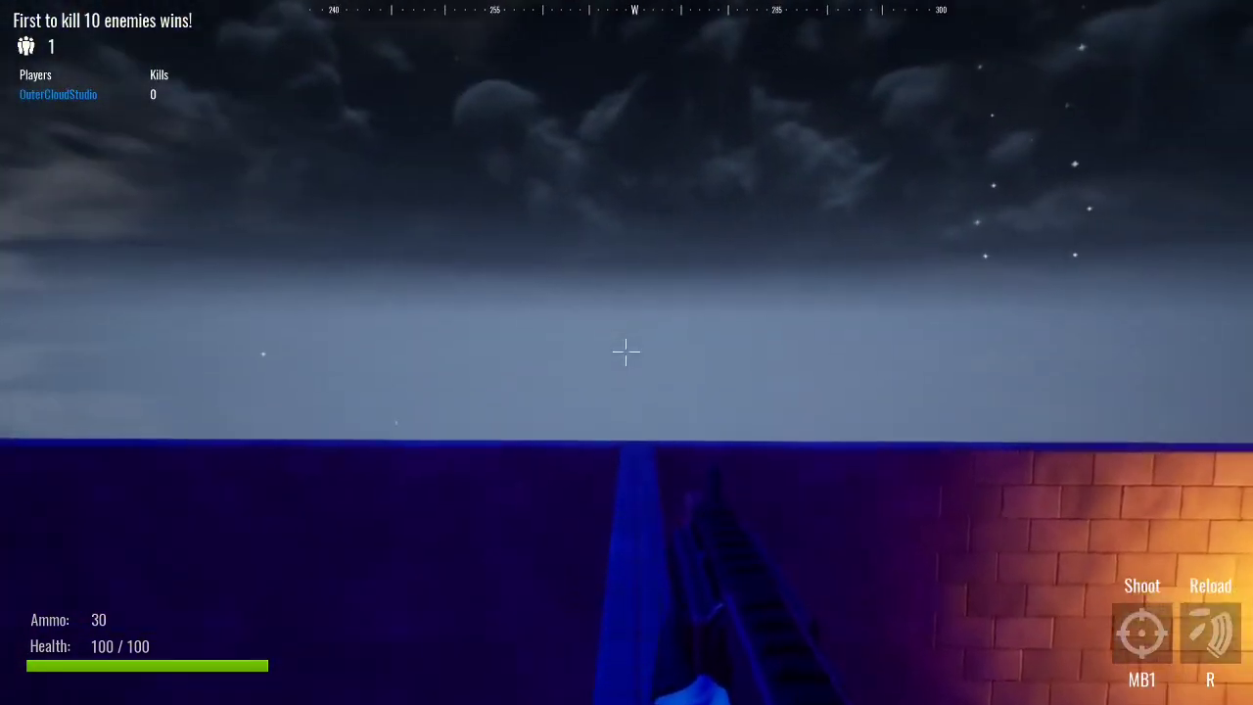
key(w)
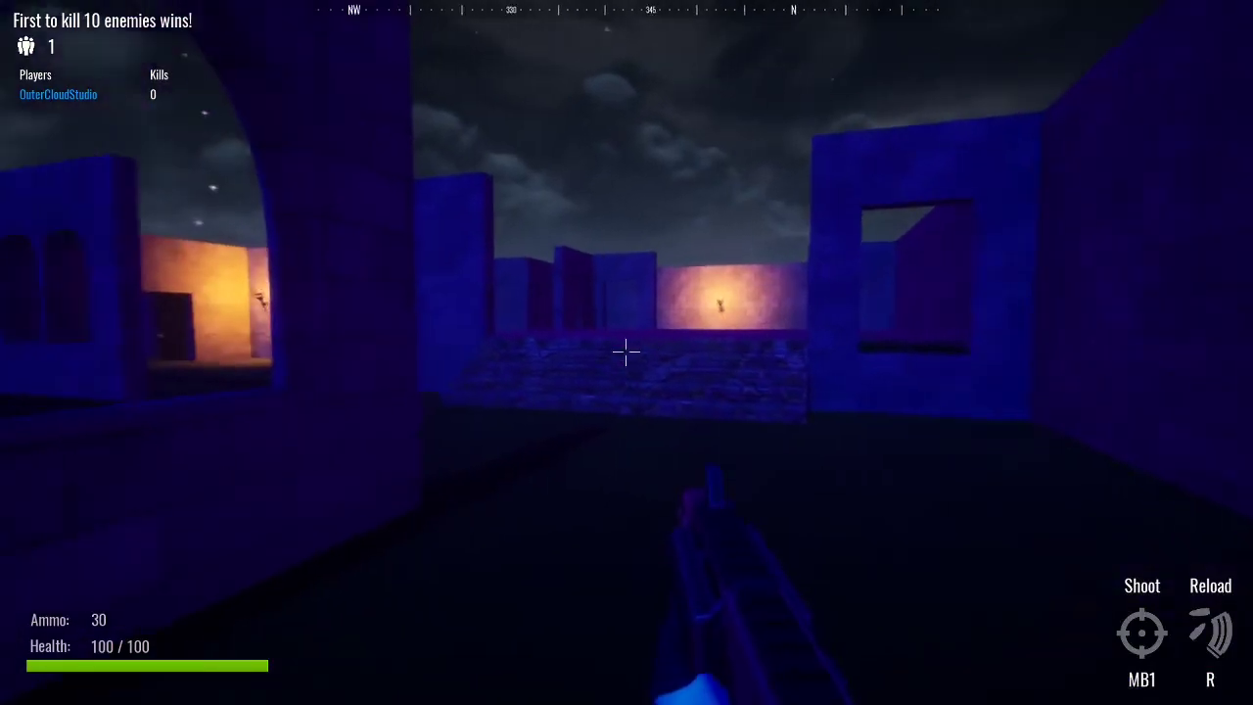
Step: Walk up the wide stone steps, cross the torchlit courtyard and inspect the doorways and the open wooden door
key(w)
key(w)
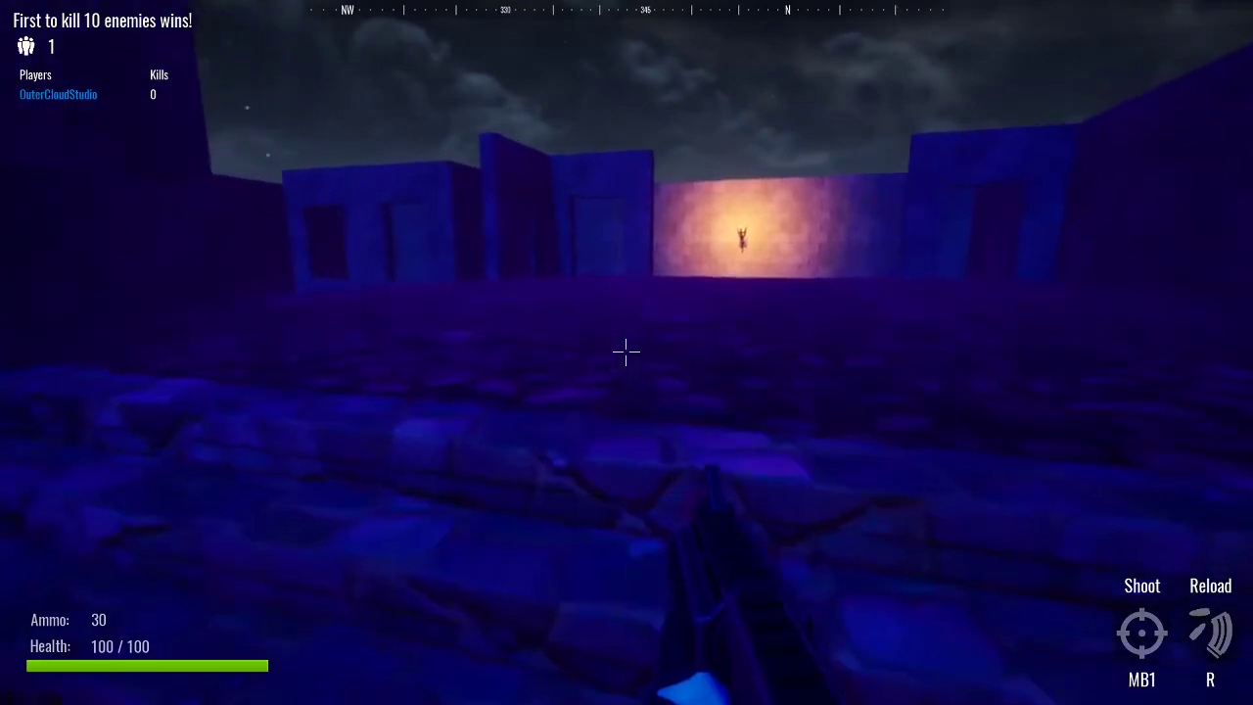
key(w)
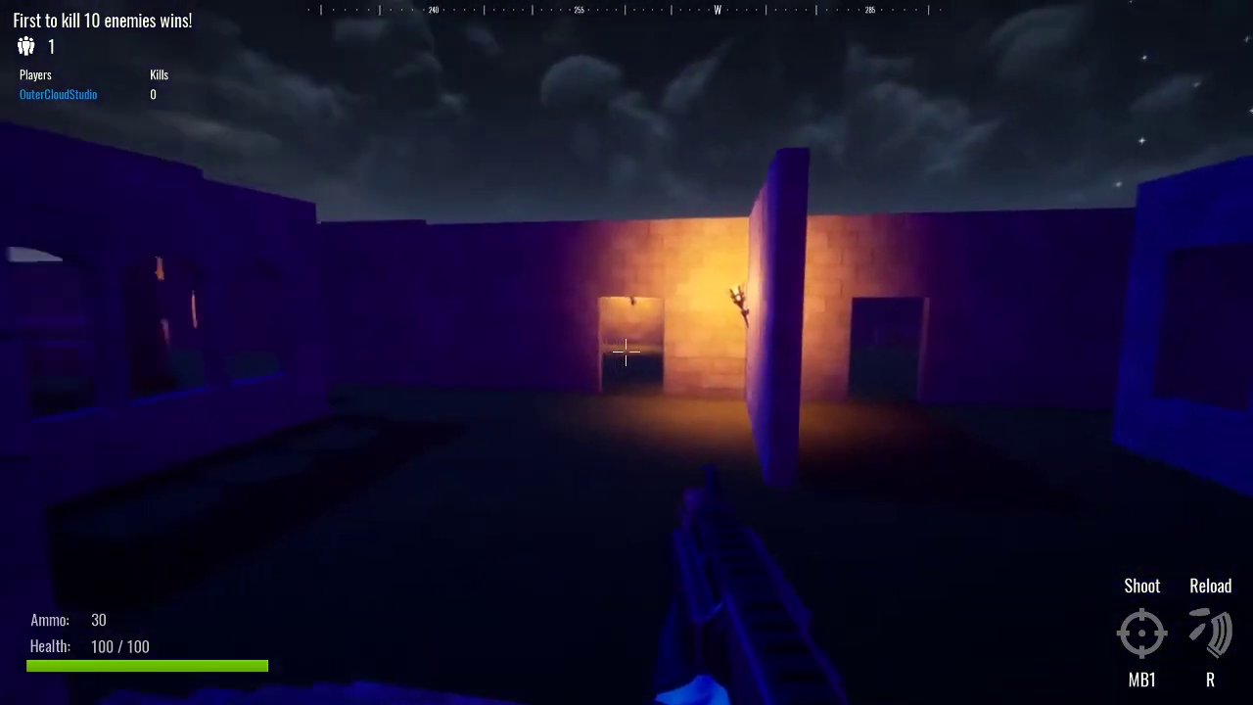
key(w)
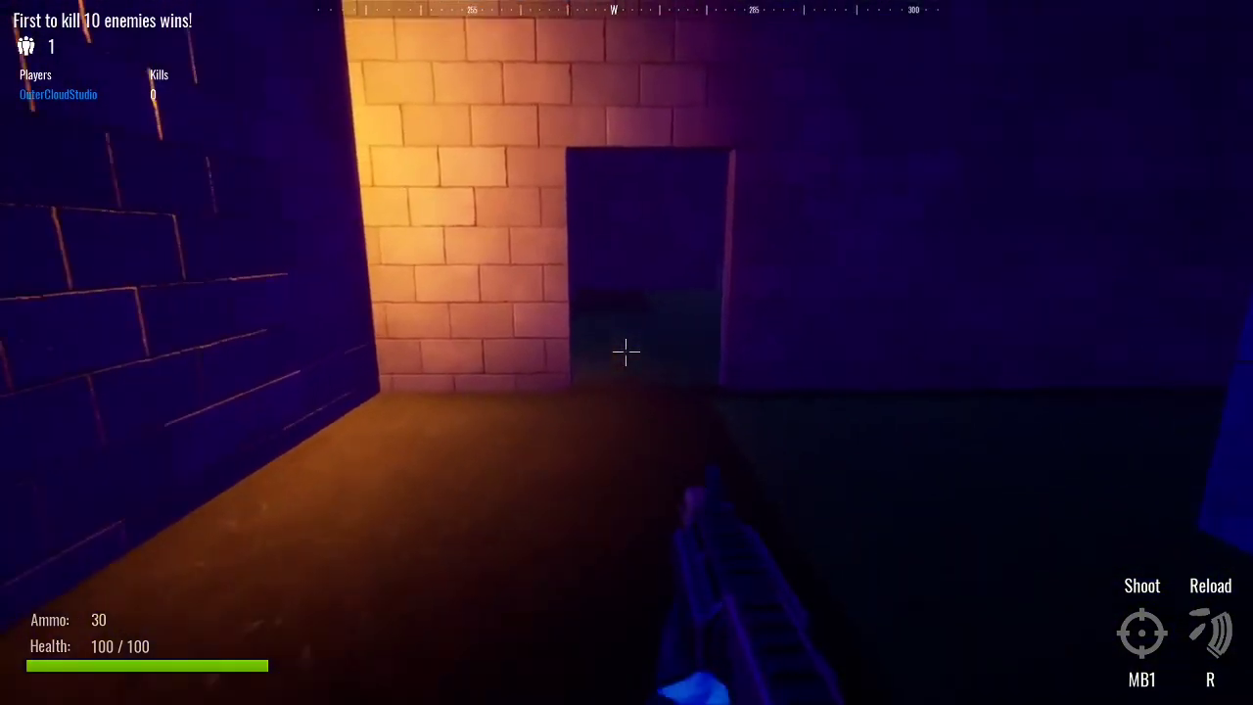
key(w)
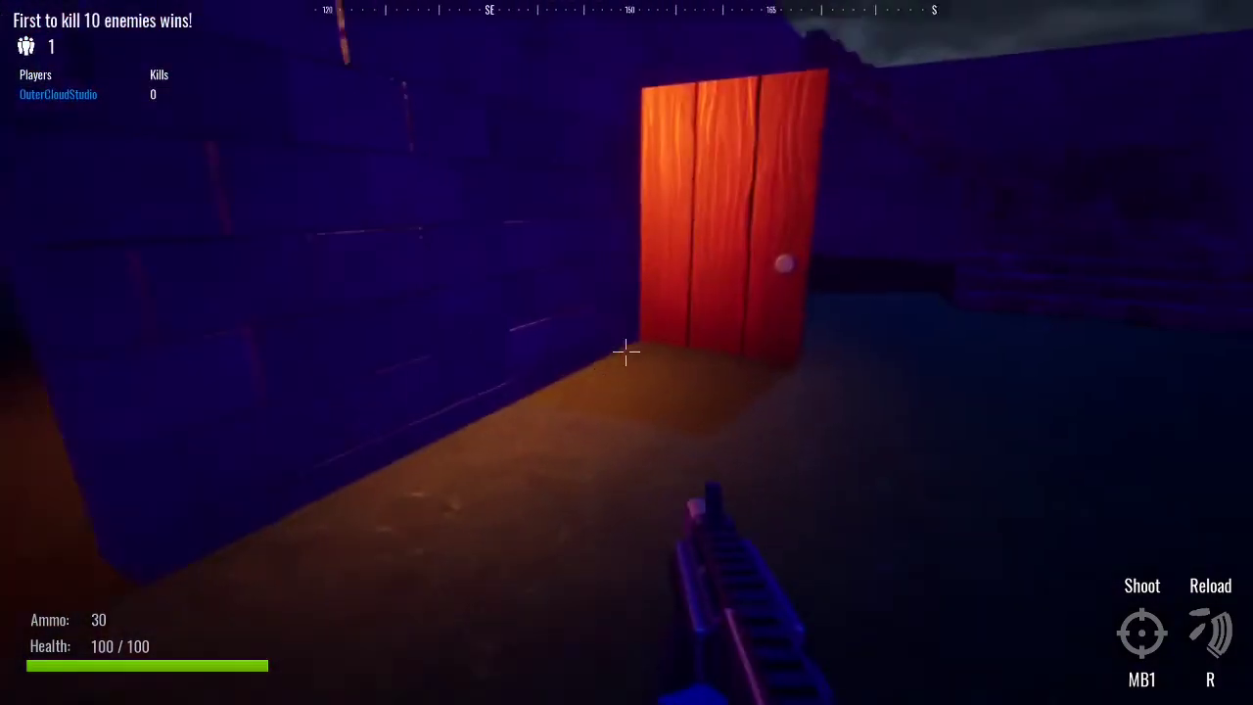
key(w)
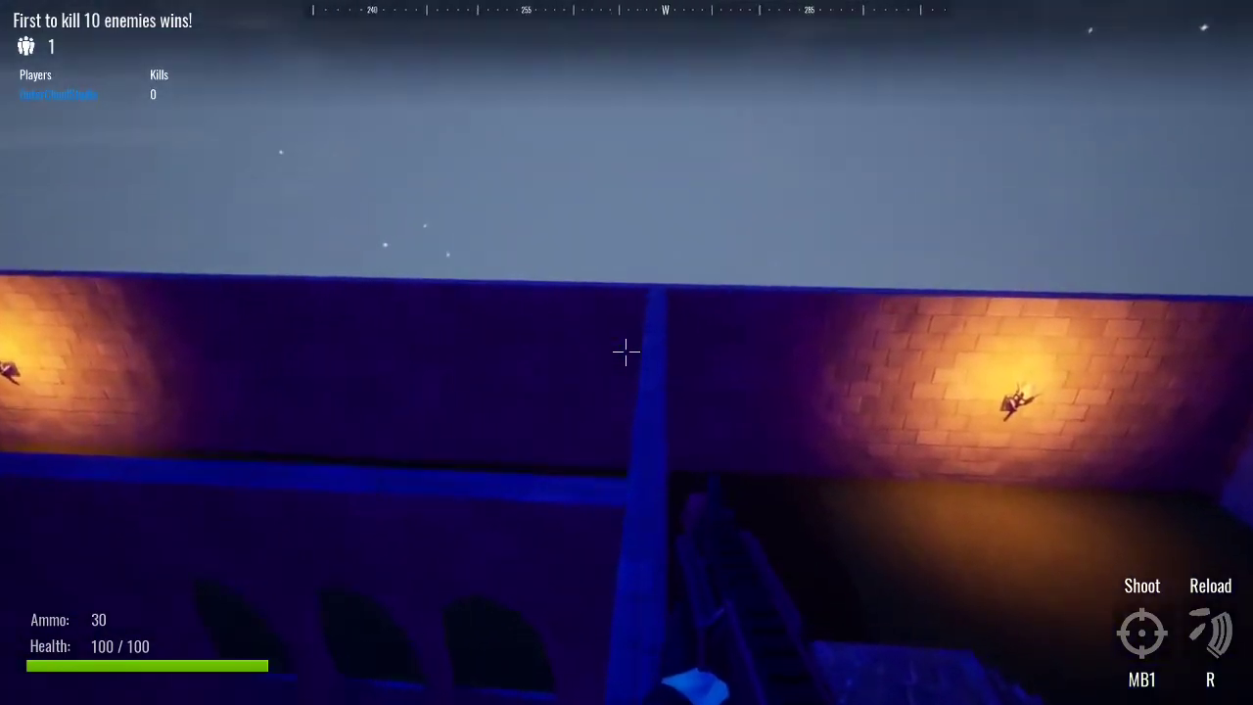
Step: Fire three test shots from the rifle above the walls and close the game
click(627, 350)
click(626, 351)
click(627, 351)
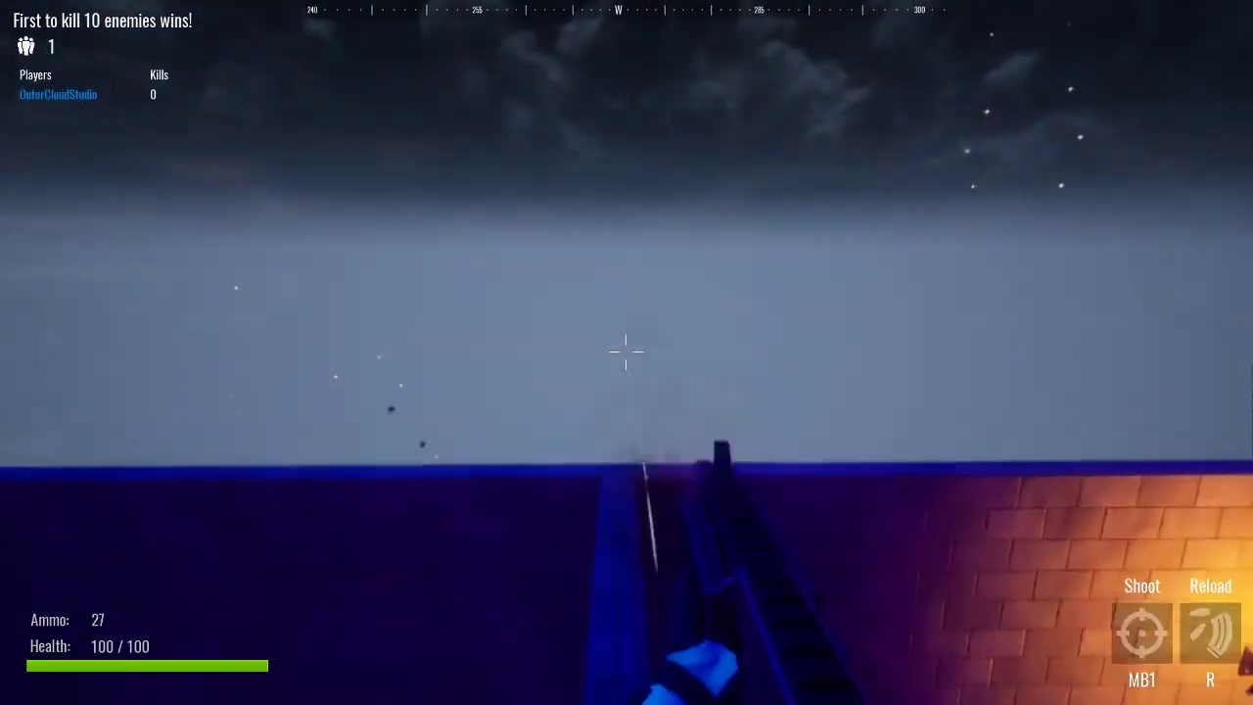
key(Escape)
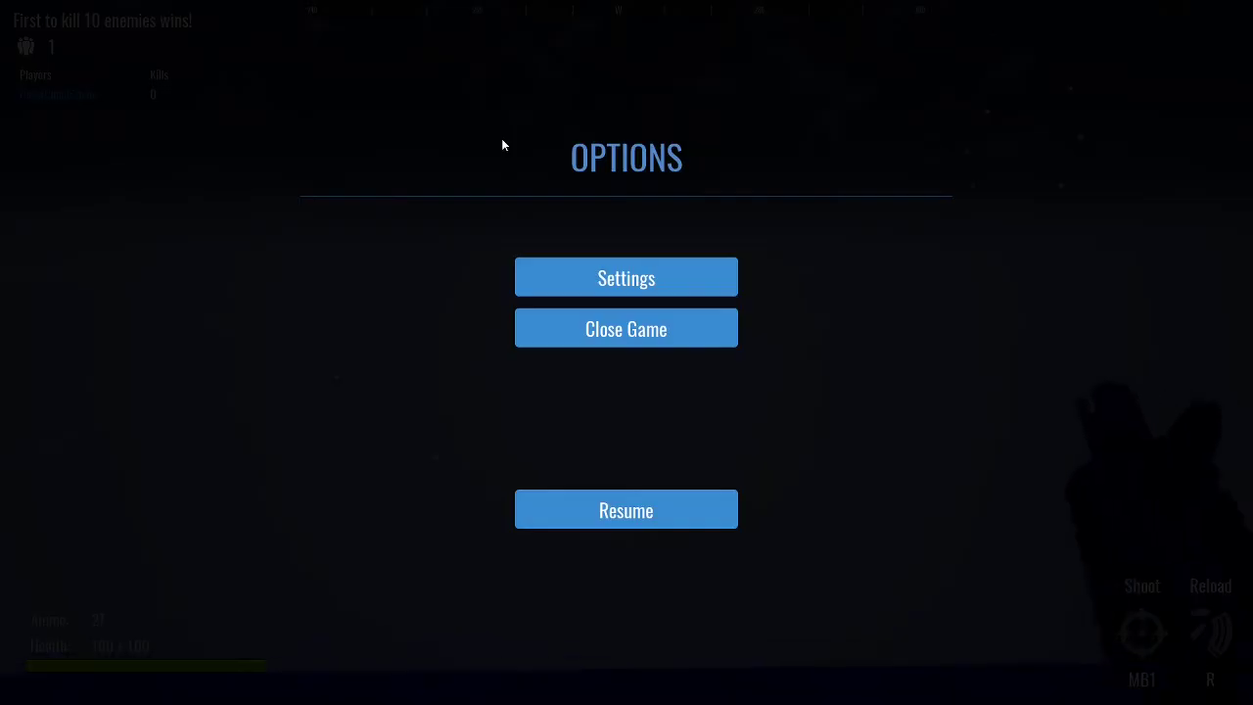
click(640, 333)
click(720, 353)
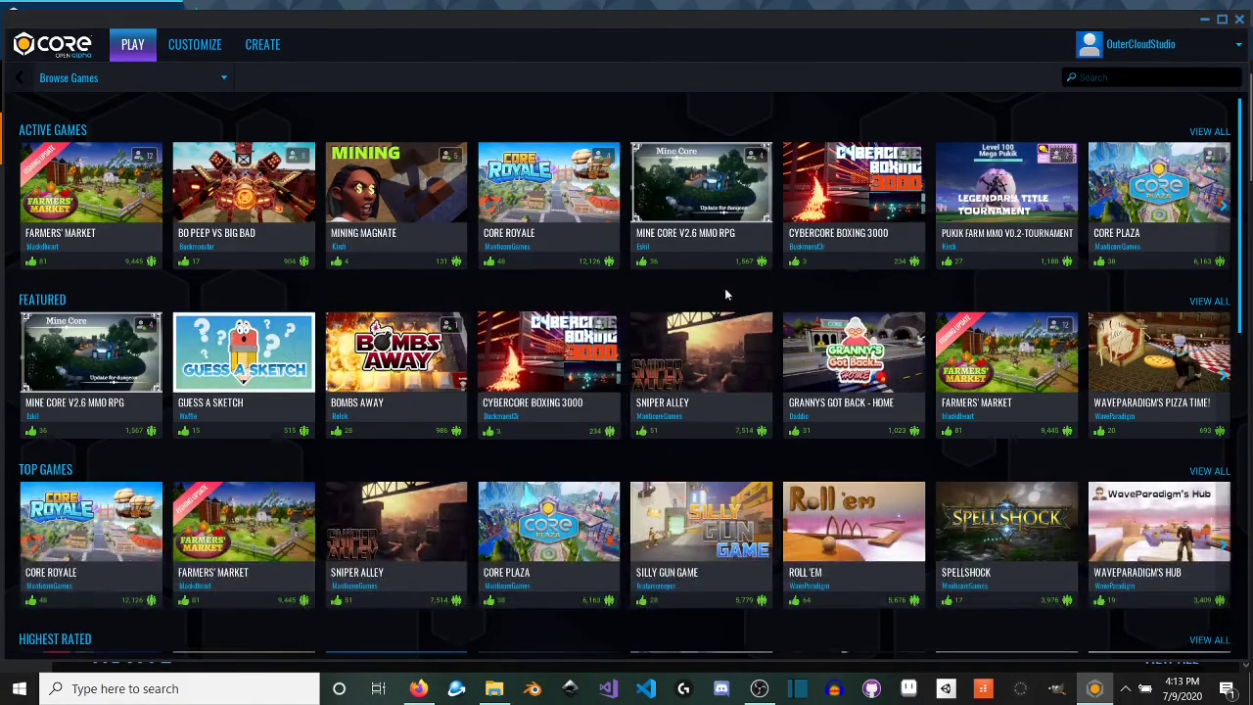
Step: Search the games for "hype", examine the HYPE Studio: Gungame details page and return to the main game listing
click(1146, 77)
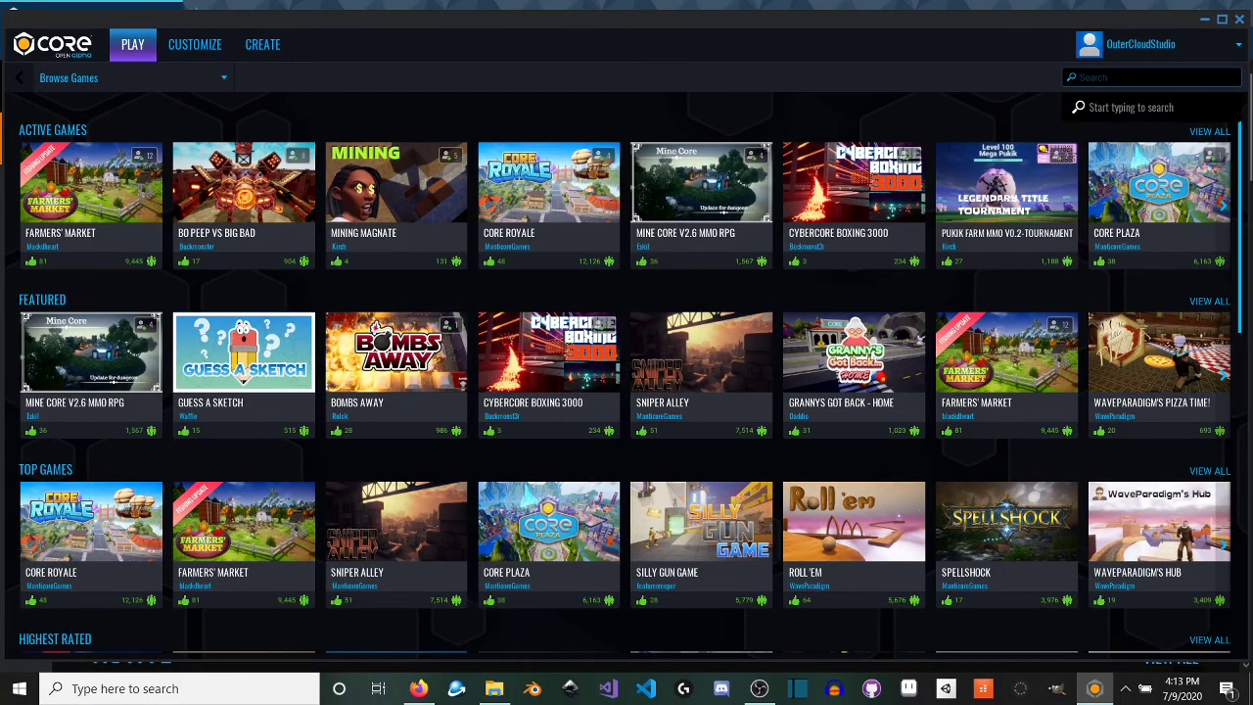
text(hype)
key(Return)
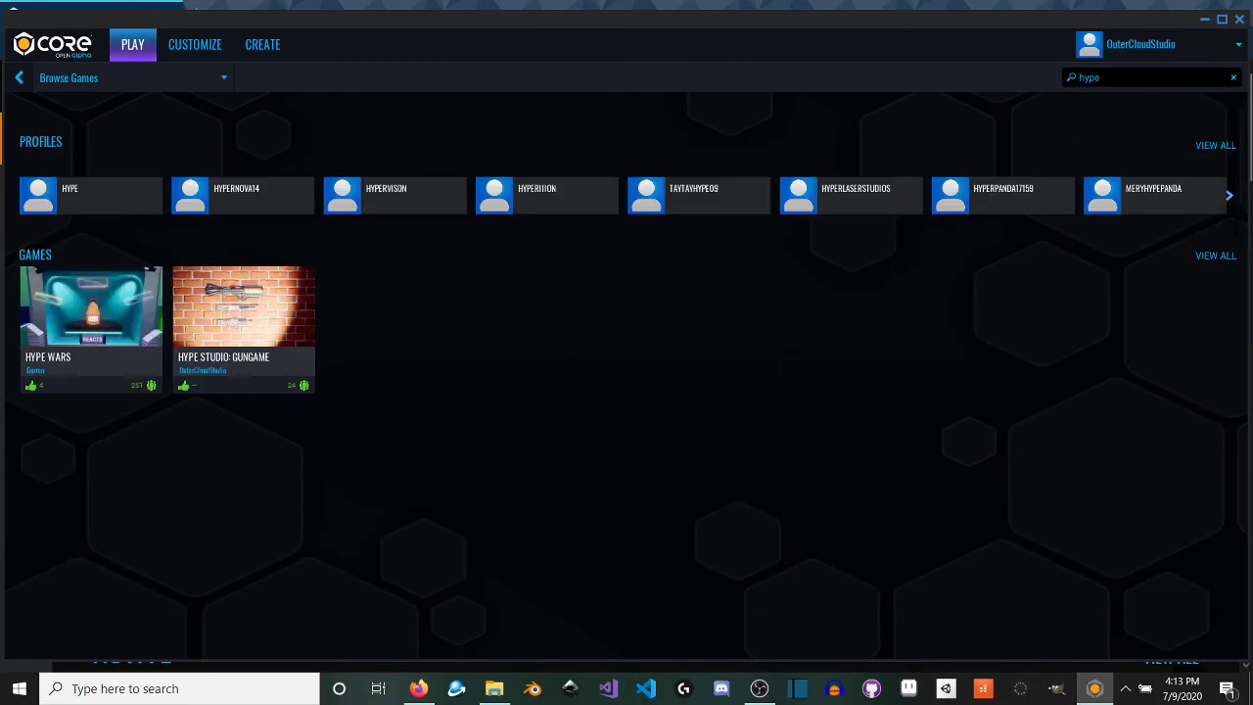
click(265, 384)
scroll(596, 487, down, 2)
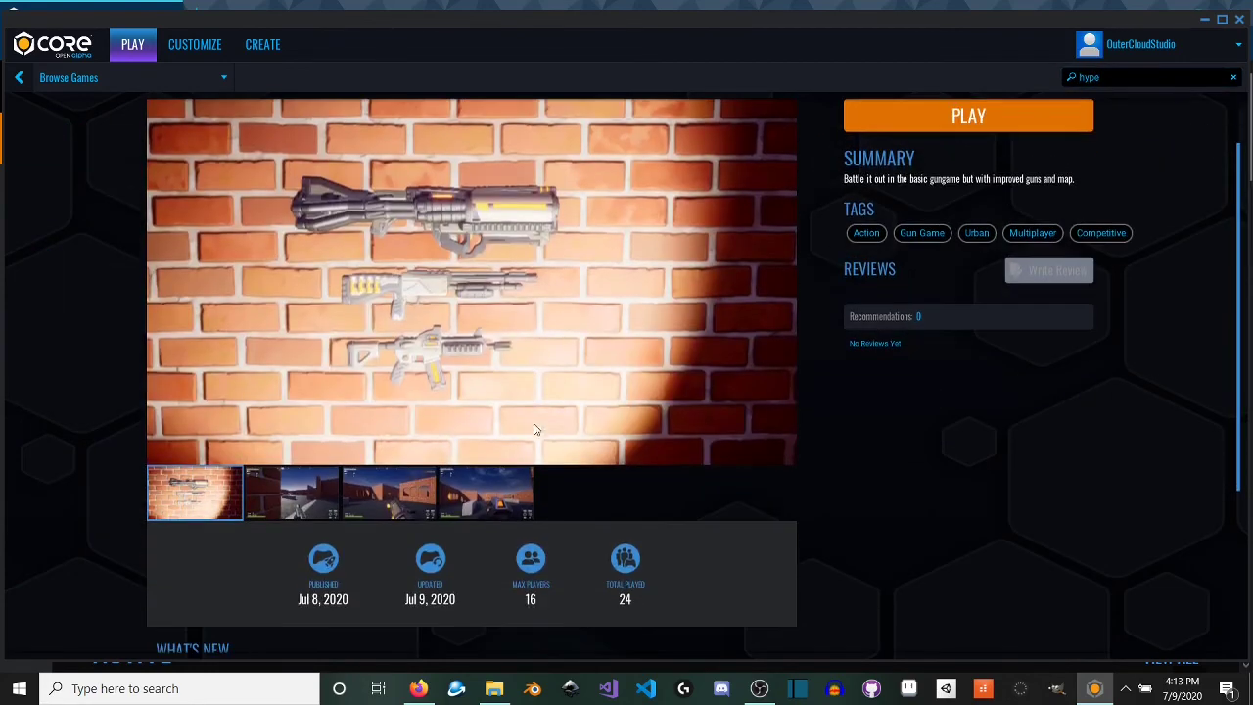
scroll(595, 487, up, 2)
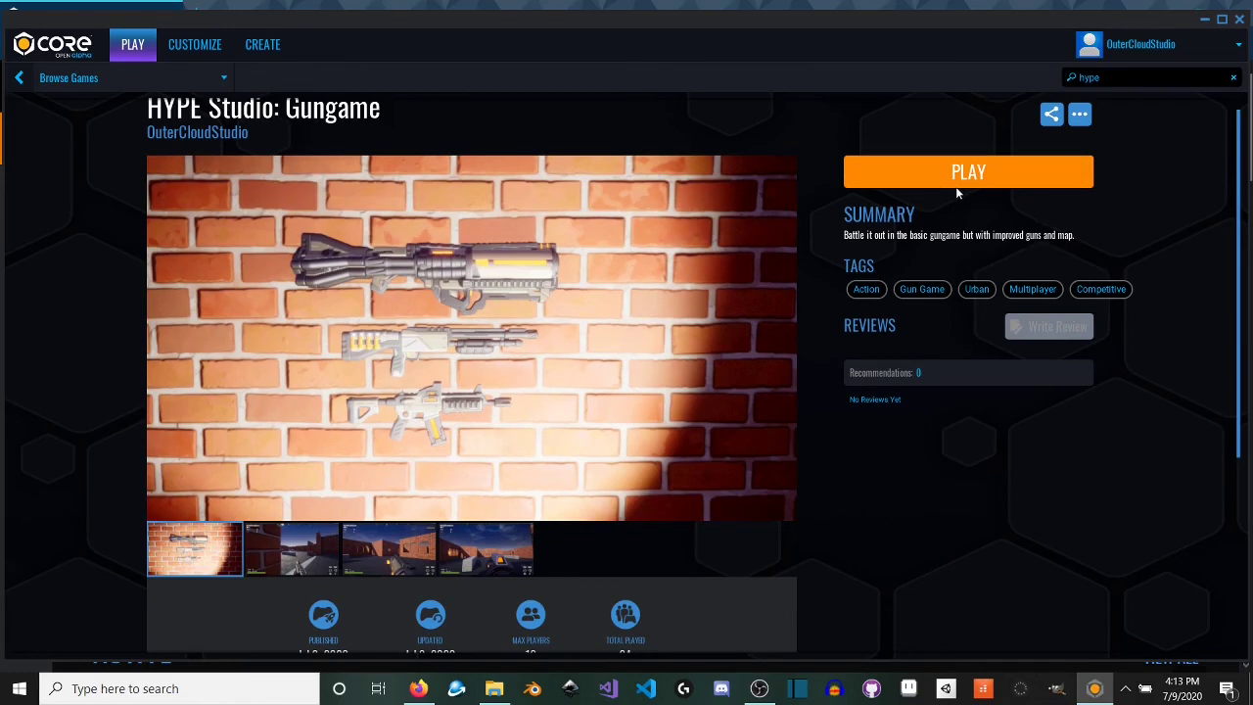
scroll(324, 266, up, 1)
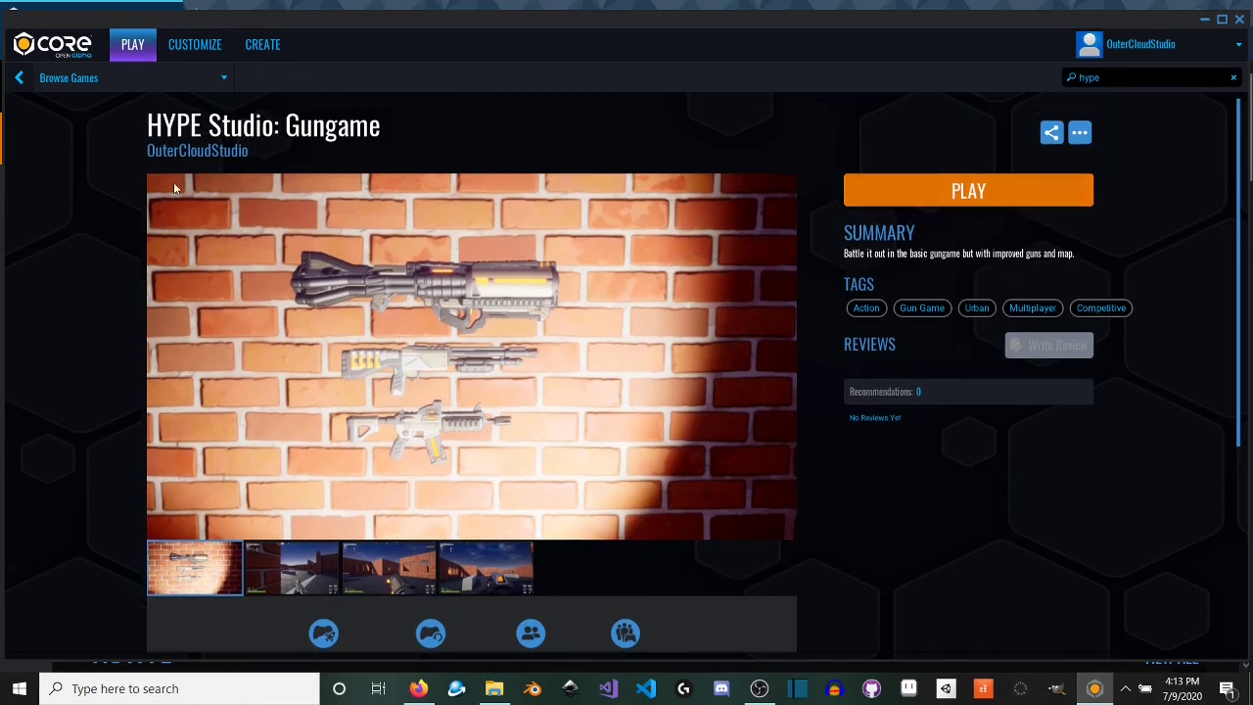
click(27, 79)
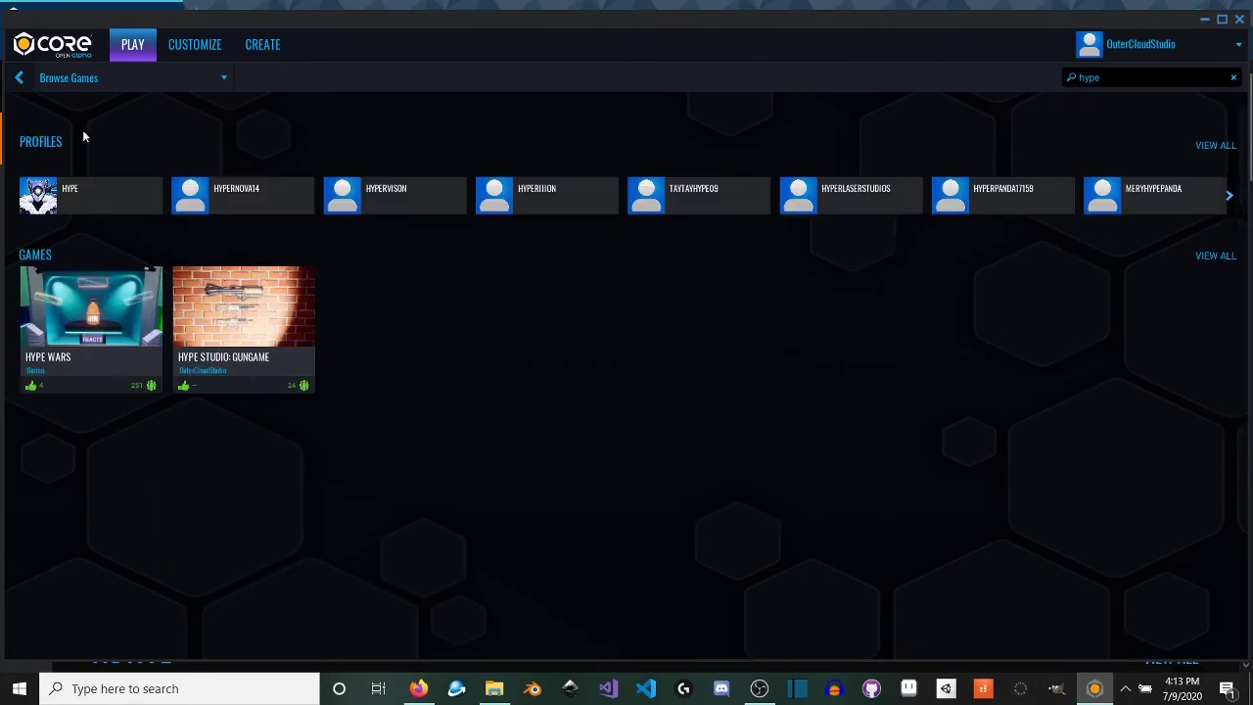
click(117, 48)
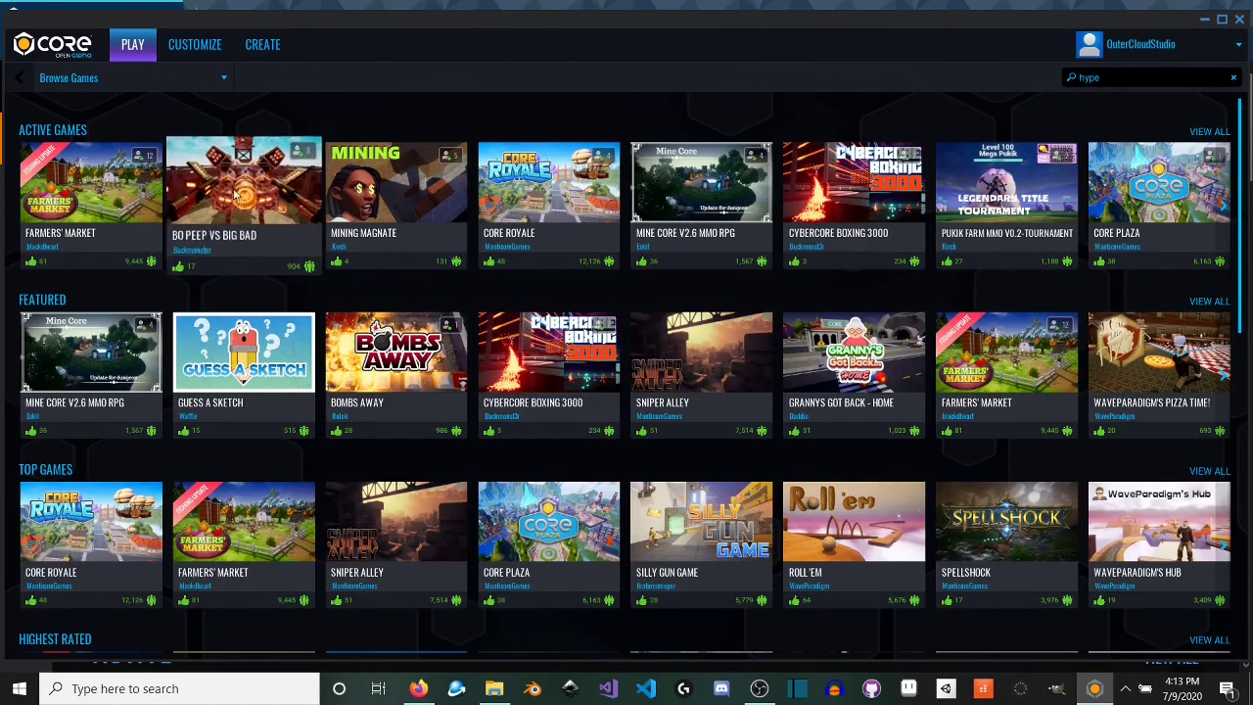